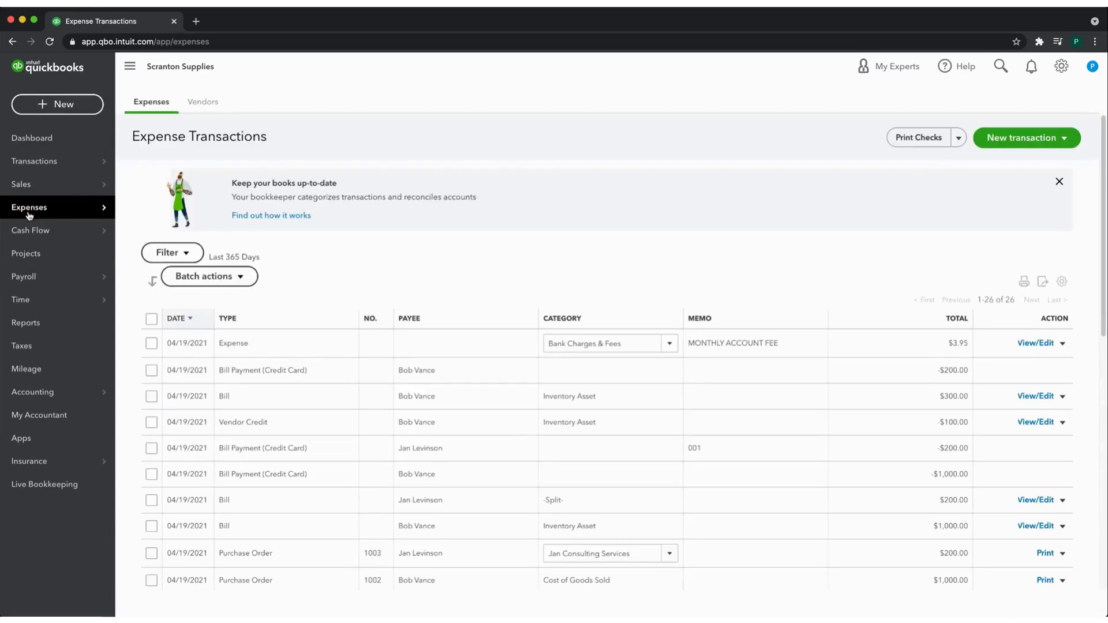
View the vendors list, and open a blank invoice form and close it without entering anything.
left_click(211, 104)
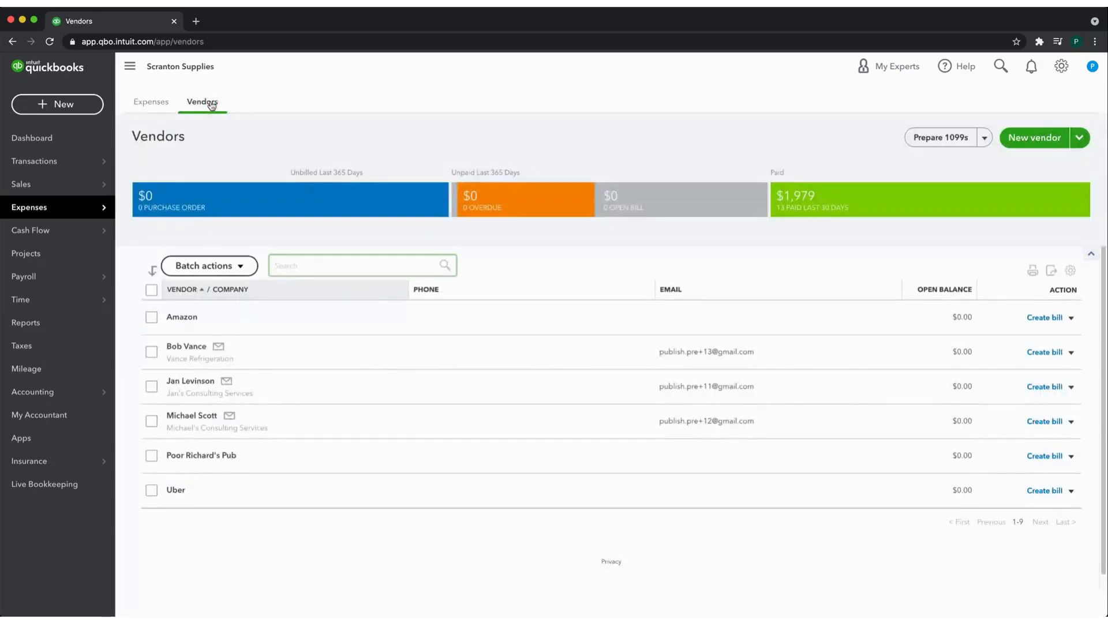
left_click(61, 113)
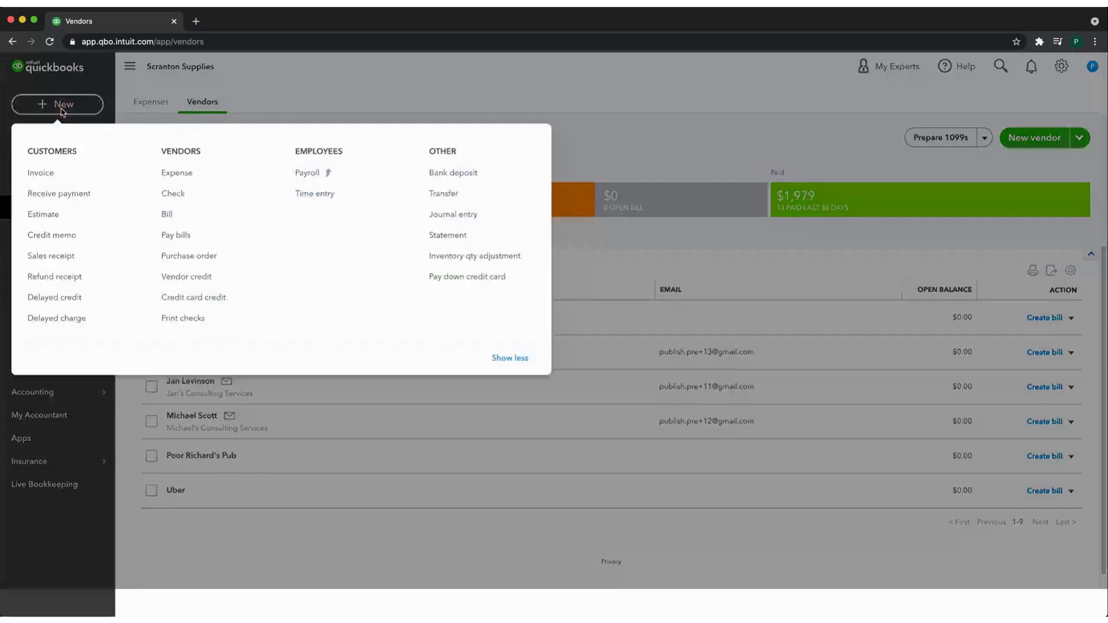
left_click(49, 174)
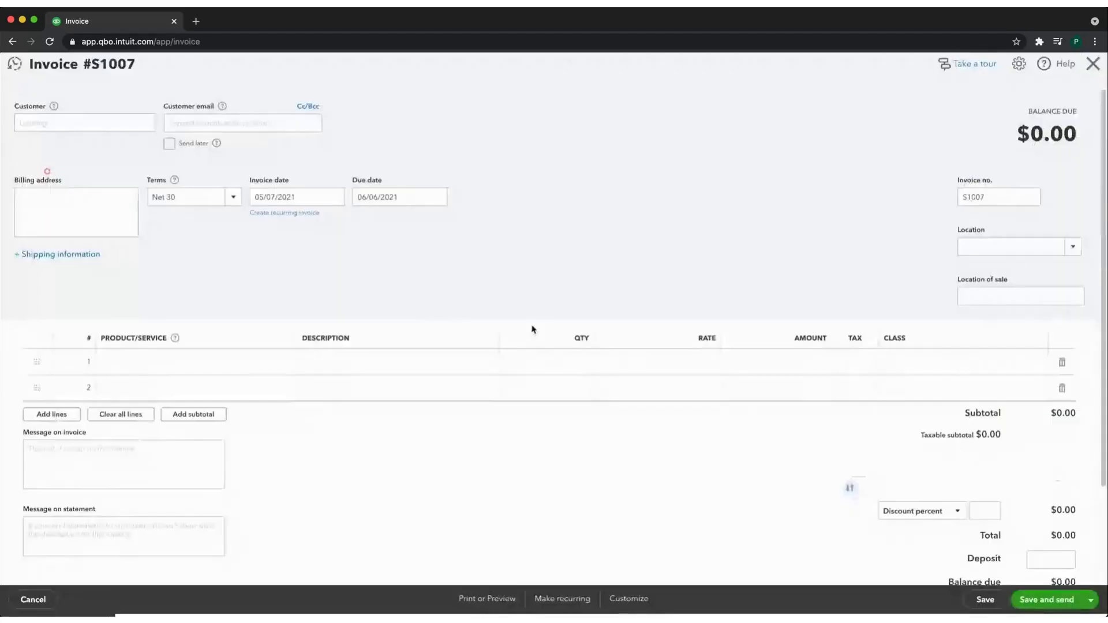
left_click(1091, 68)
Open a blank expense form to view its fields and close it without saving.
left_click(56, 106)
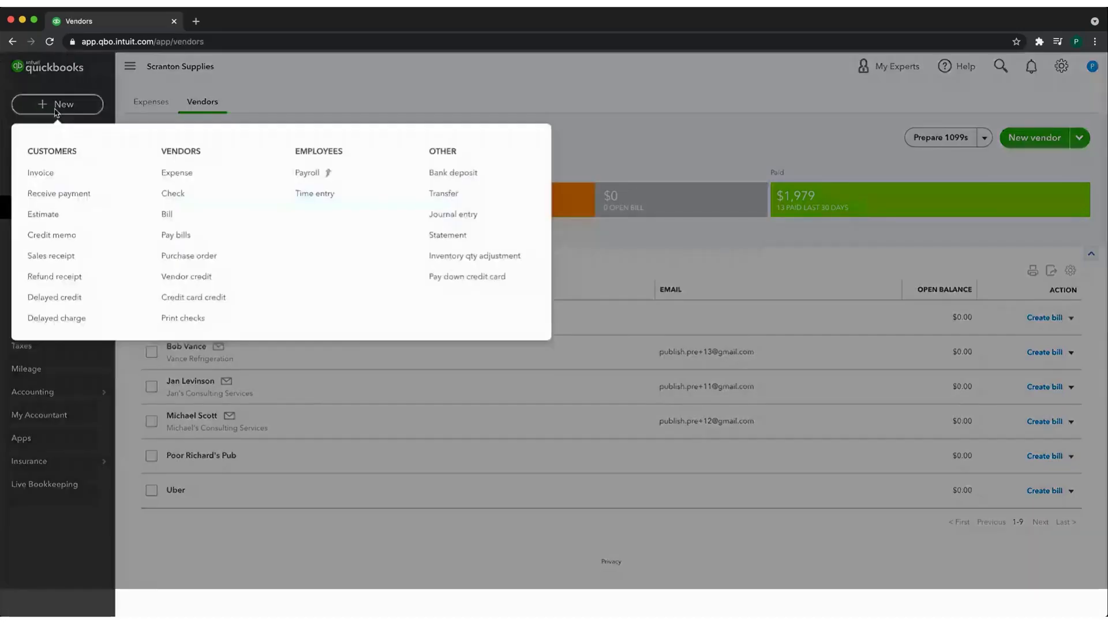
left_click(176, 172)
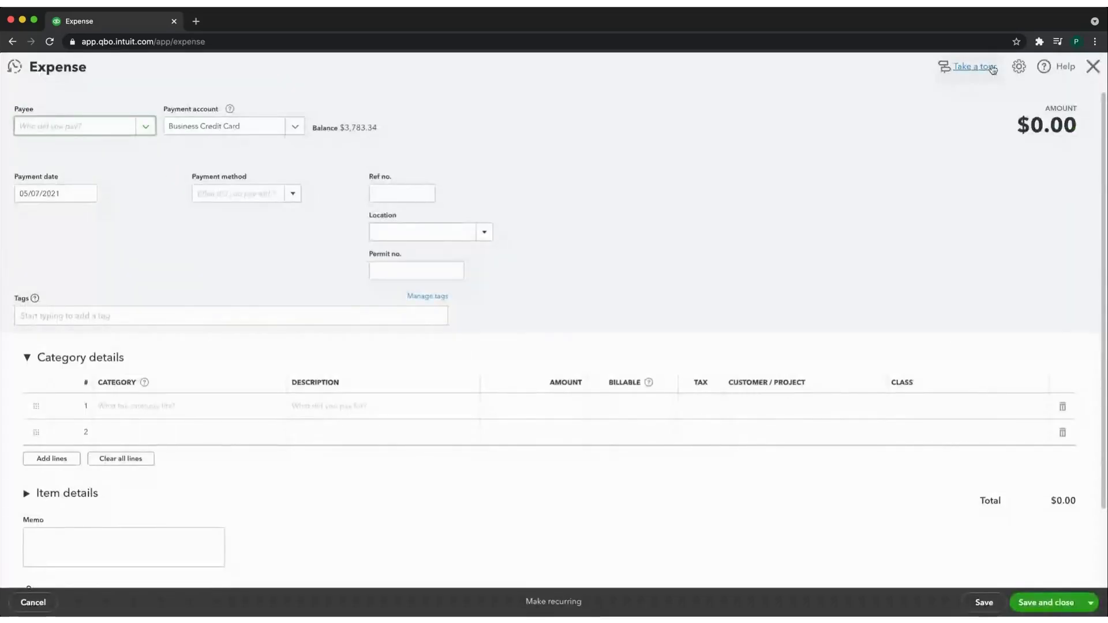
left_click(1095, 72)
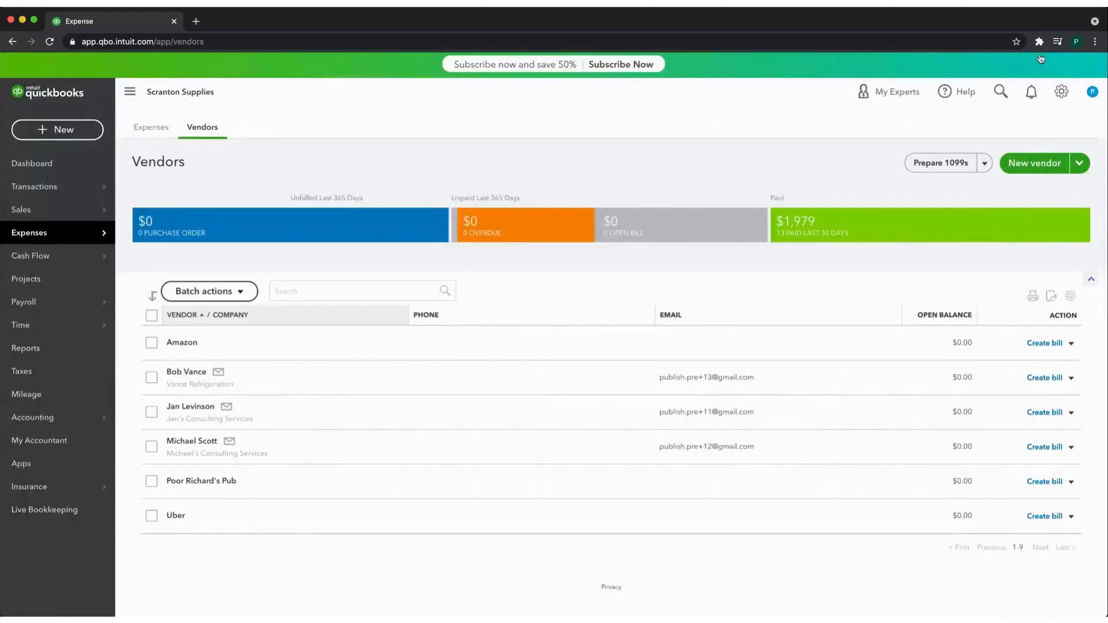
Open the dashboard's business overview and view the period options of the Sales chart without choosing one.
left_click(25, 166)
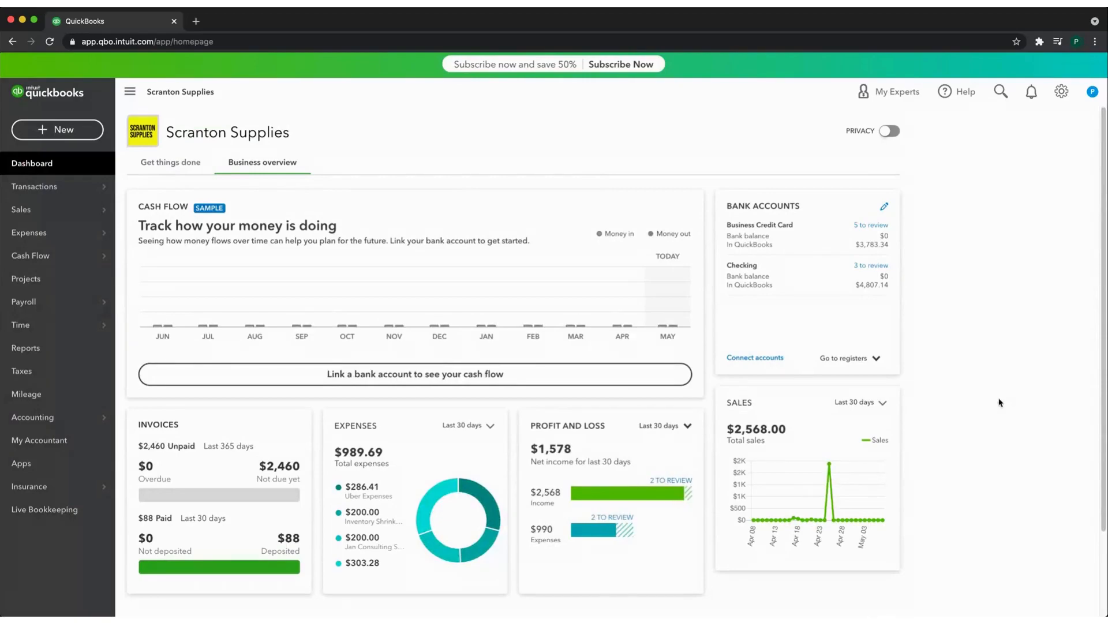
scroll(1001, 404, "down", 1)
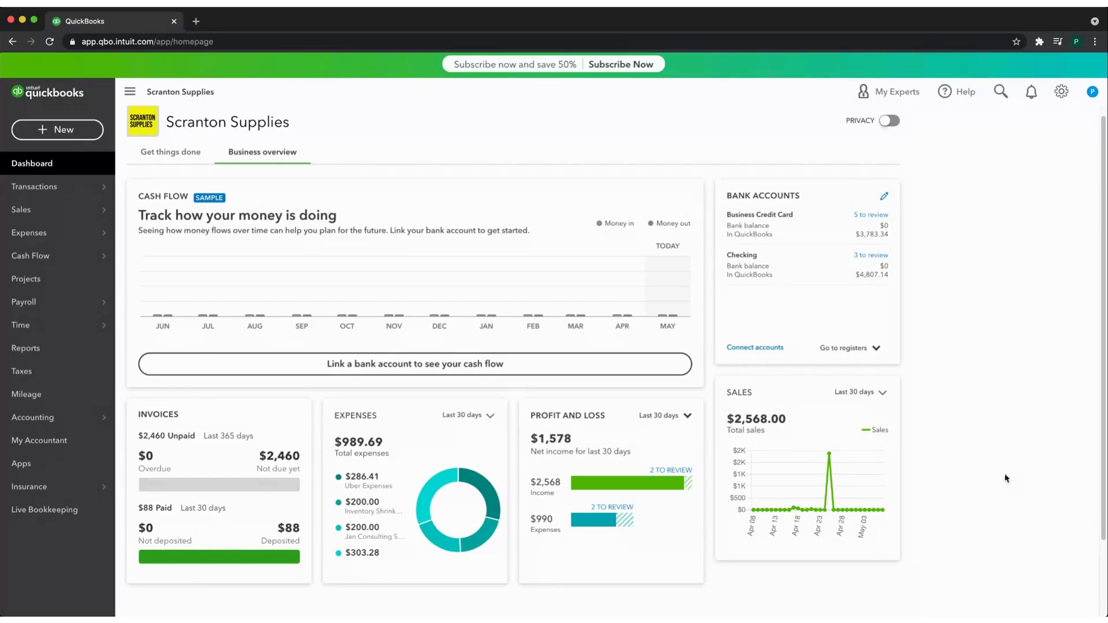
left_click(883, 395)
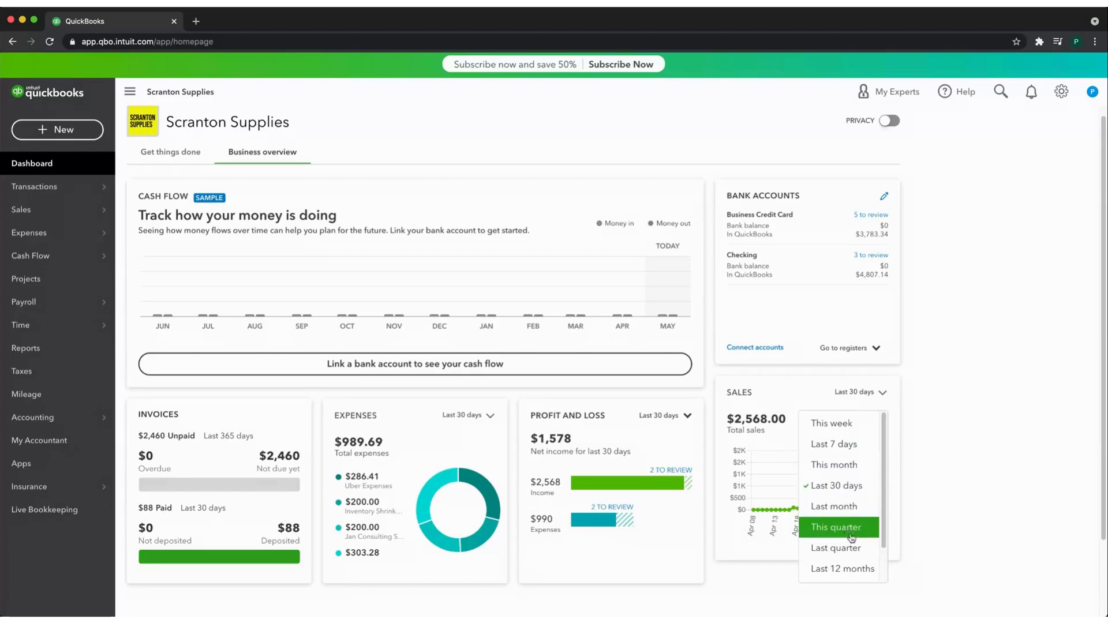
left_click(935, 480)
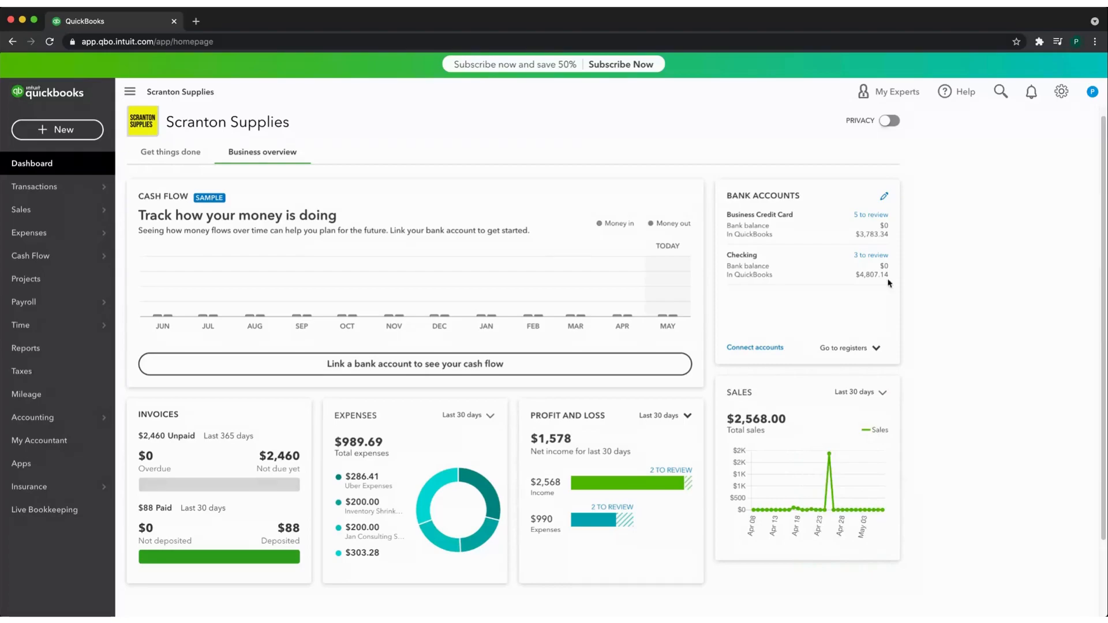
Collapse and restore the navigation sidebar, and switch the dashboard's Privacy mode on and off again.
left_click(128, 94)
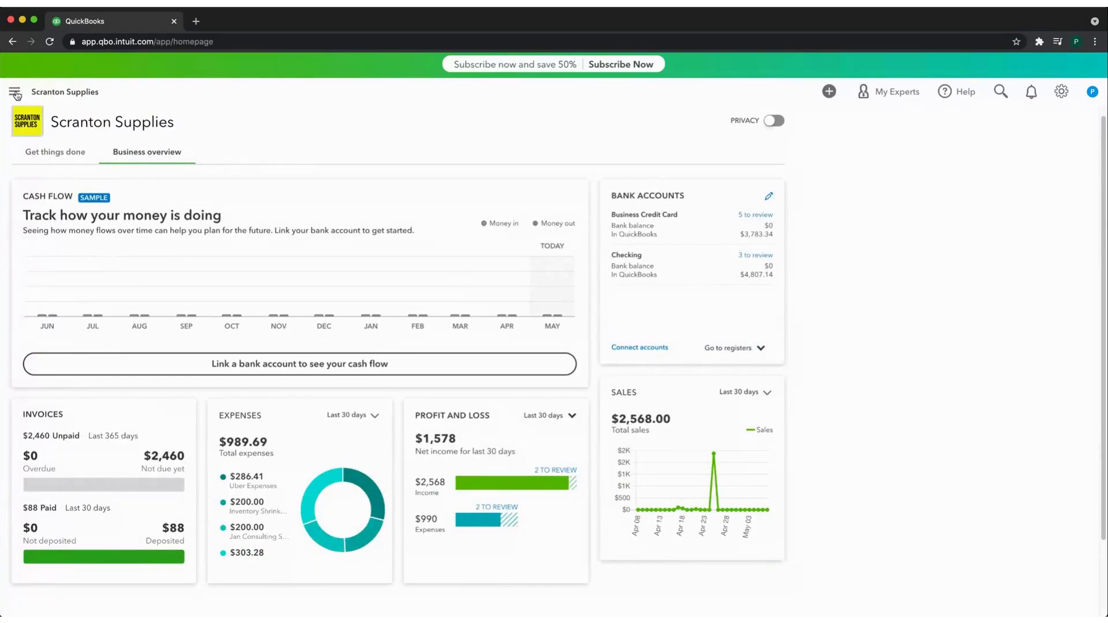
left_click(14, 92)
left_click(395, 126)
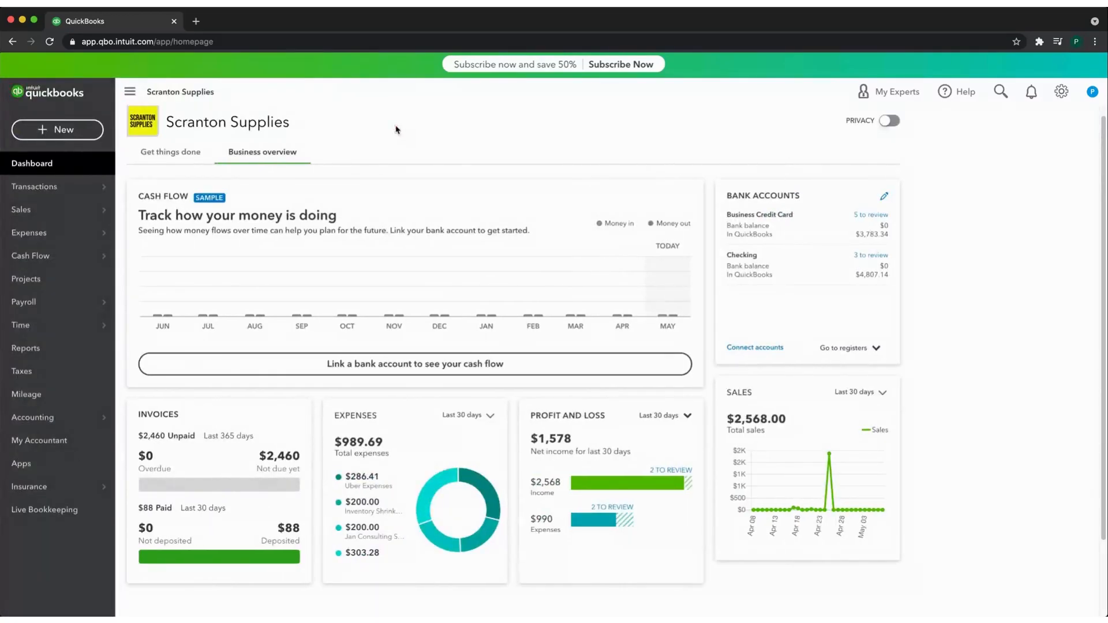
left_click(887, 122)
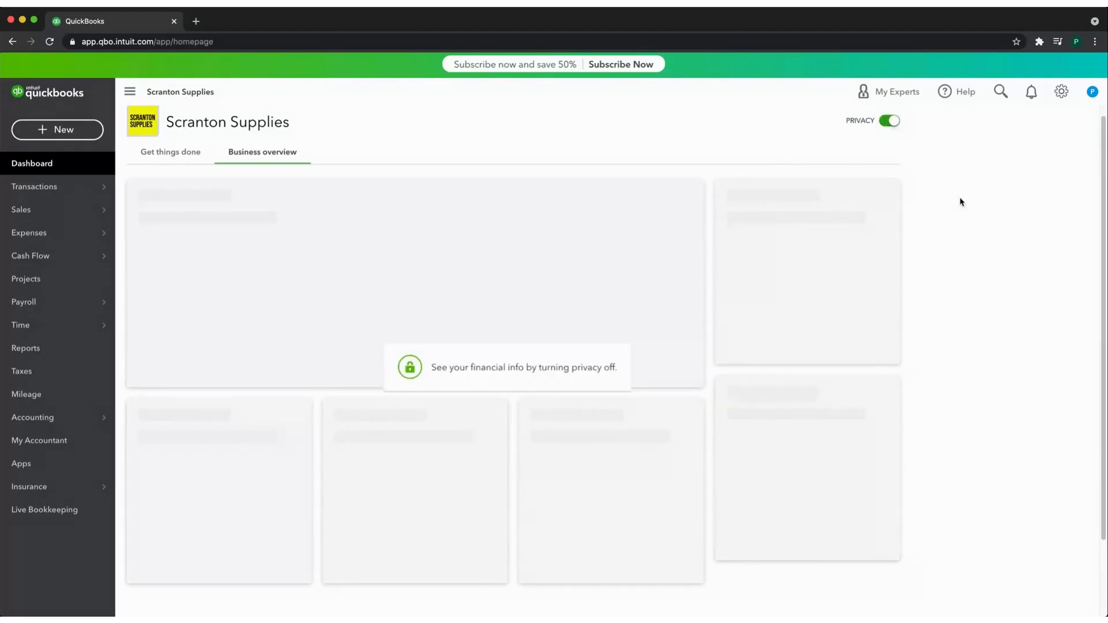
left_click(901, 124)
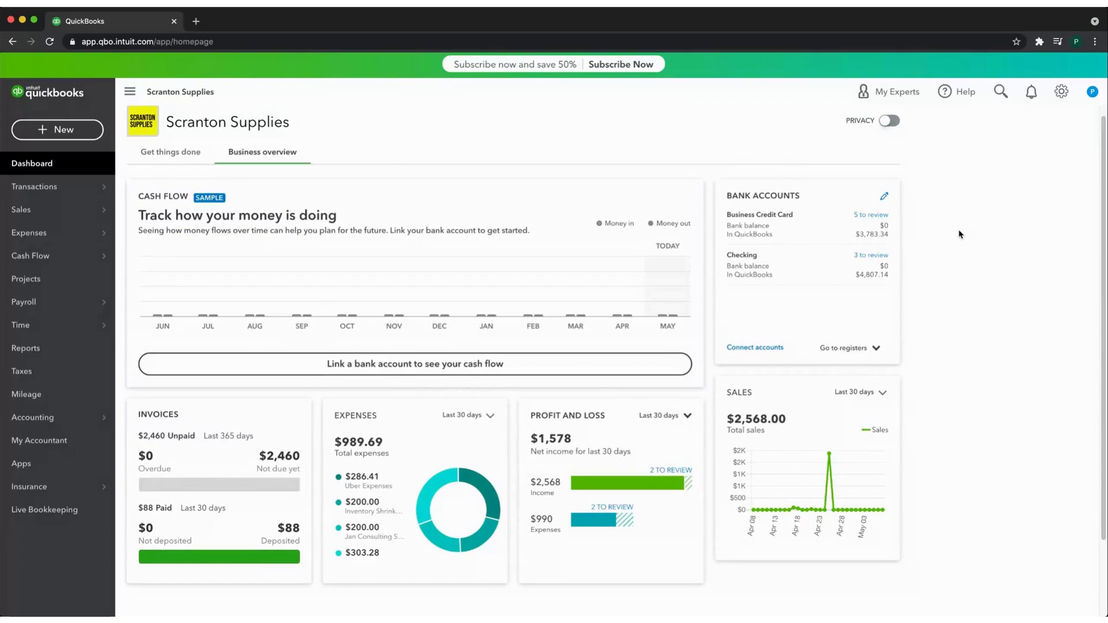
Search the company records by a customer's first name, view that customer's invoice from the results, and close it.
left_click(1002, 95)
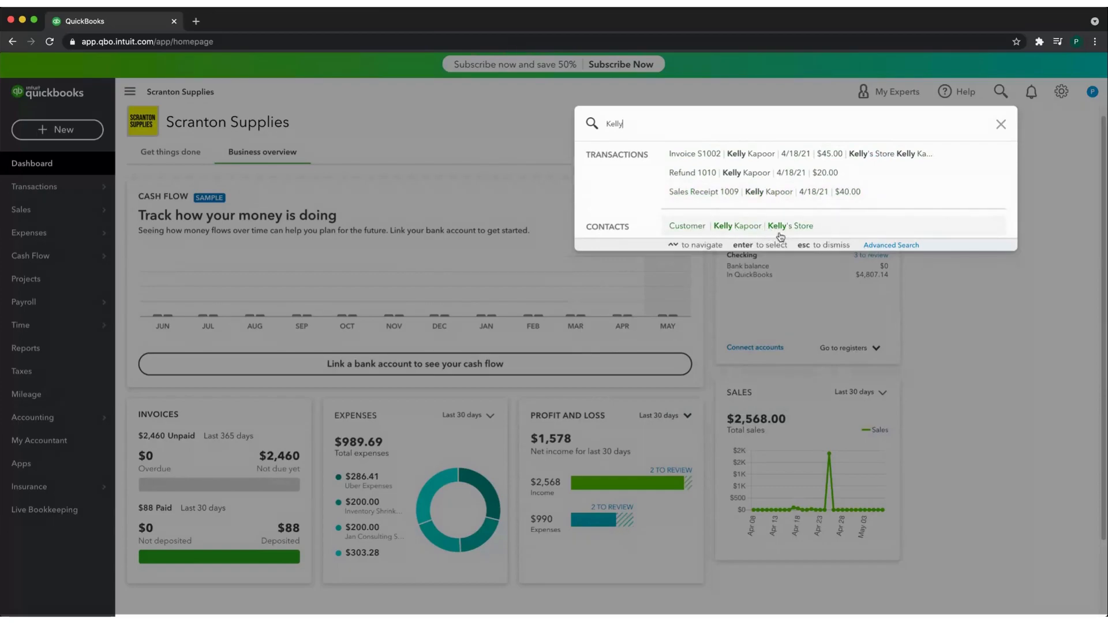
left_click(735, 155)
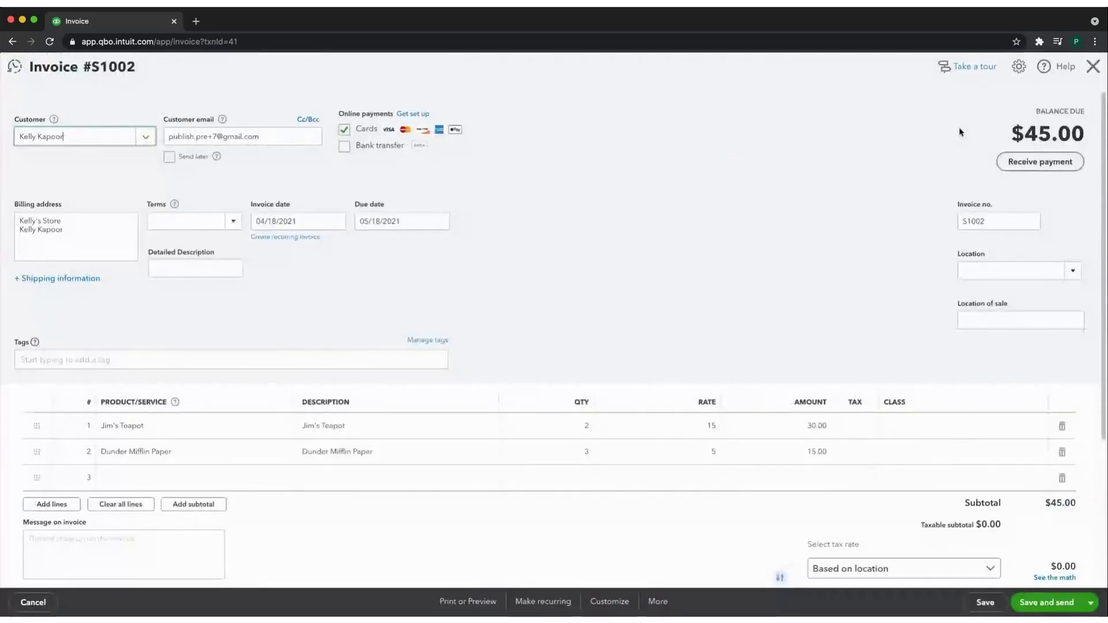
left_click(1093, 67)
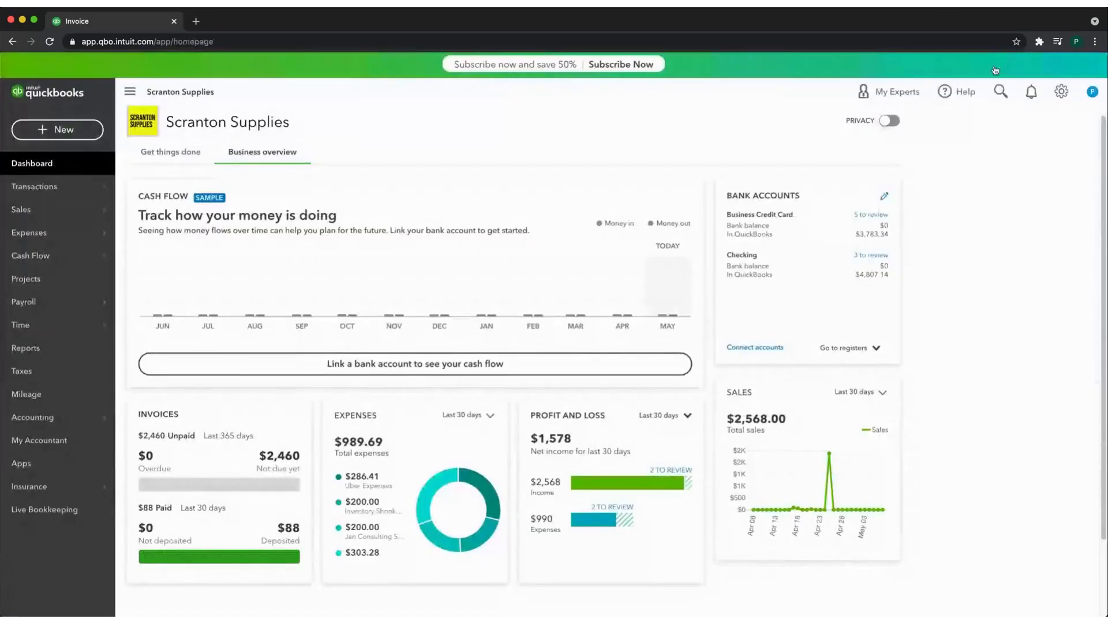
View the notifications and dismiss them, and open the company's Account and settings page.
left_click(1031, 91)
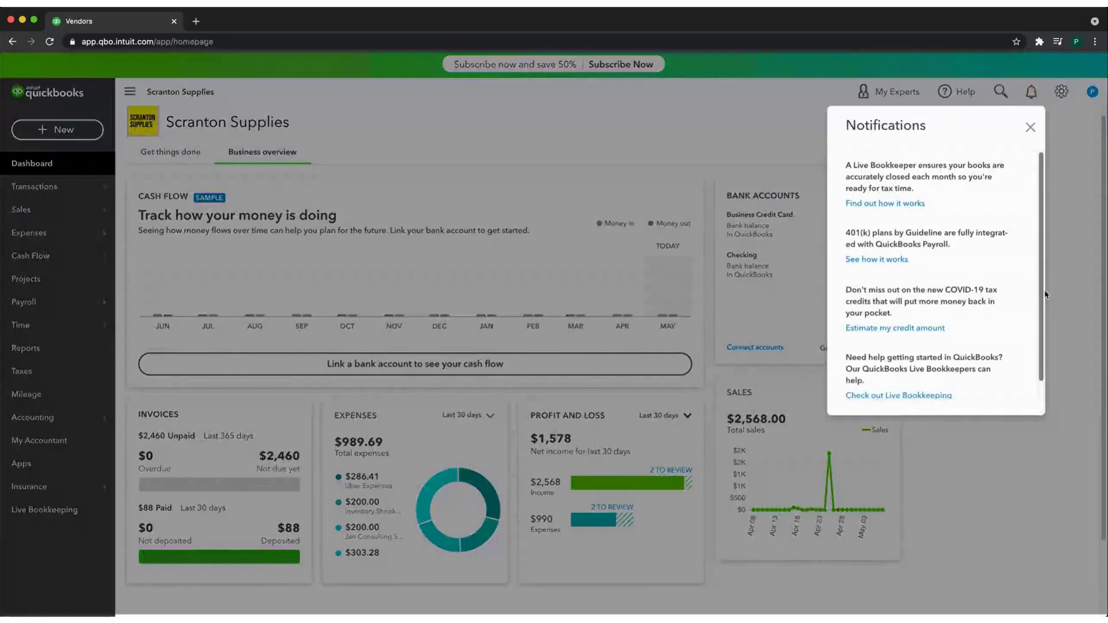
left_click(1031, 128)
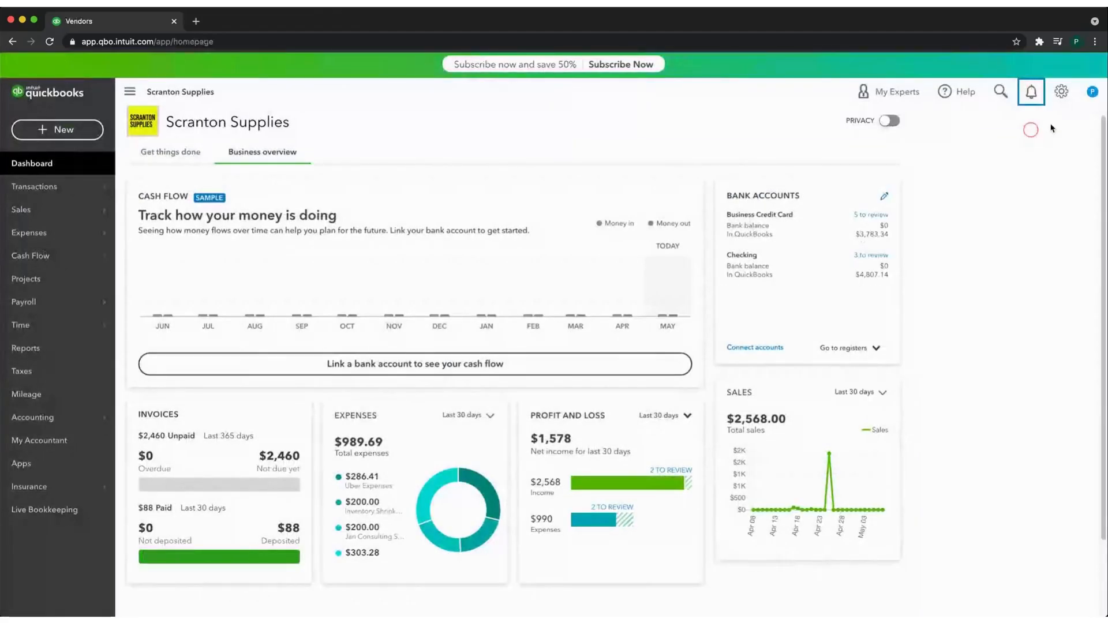
left_click(1064, 95)
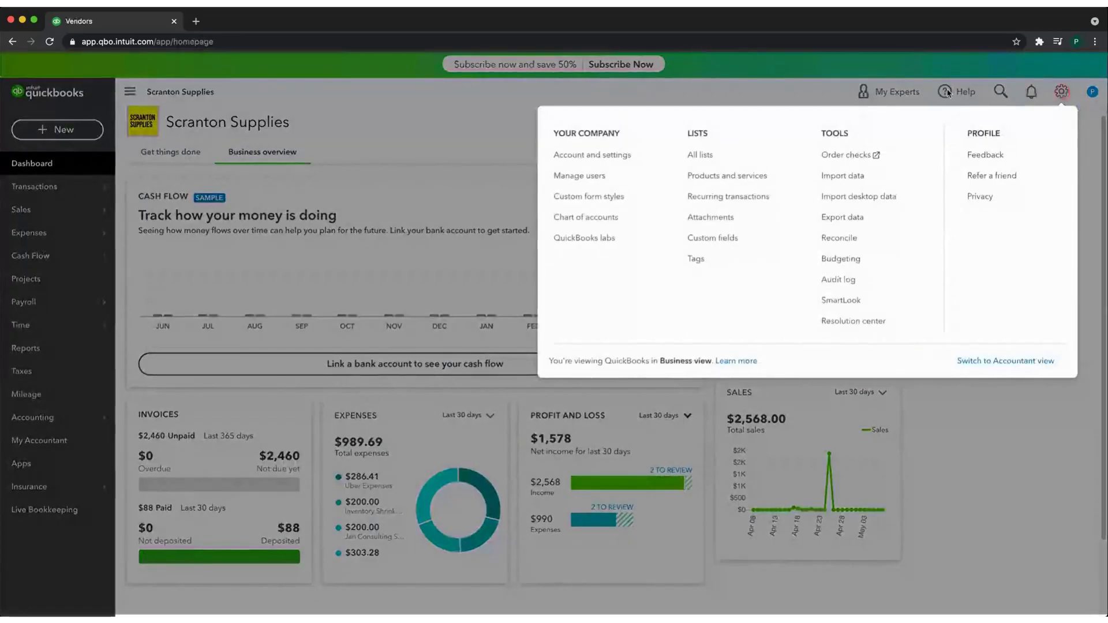
left_click(619, 155)
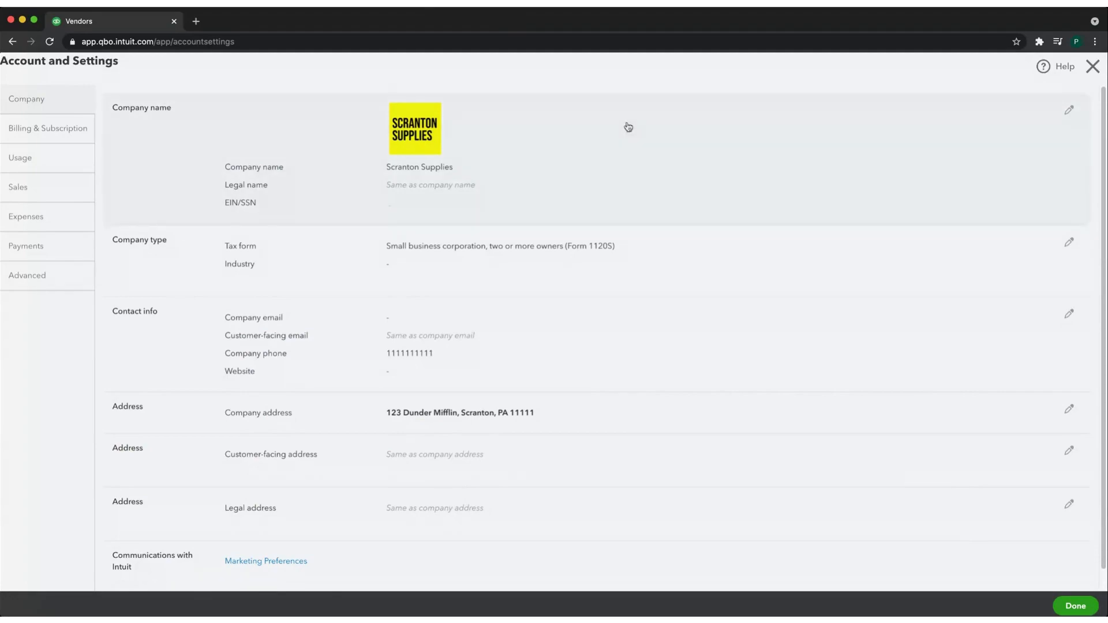
Open the Company name section for editing, toggle the "Same as company name" option off and on, and cancel the edit.
left_click(512, 162)
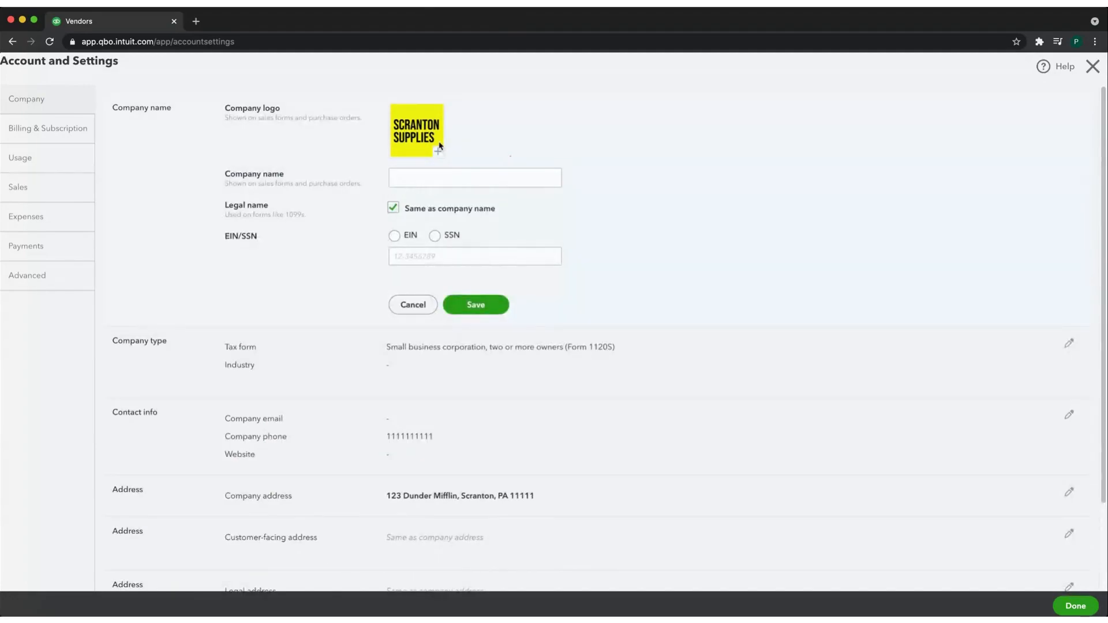
left_click(443, 183)
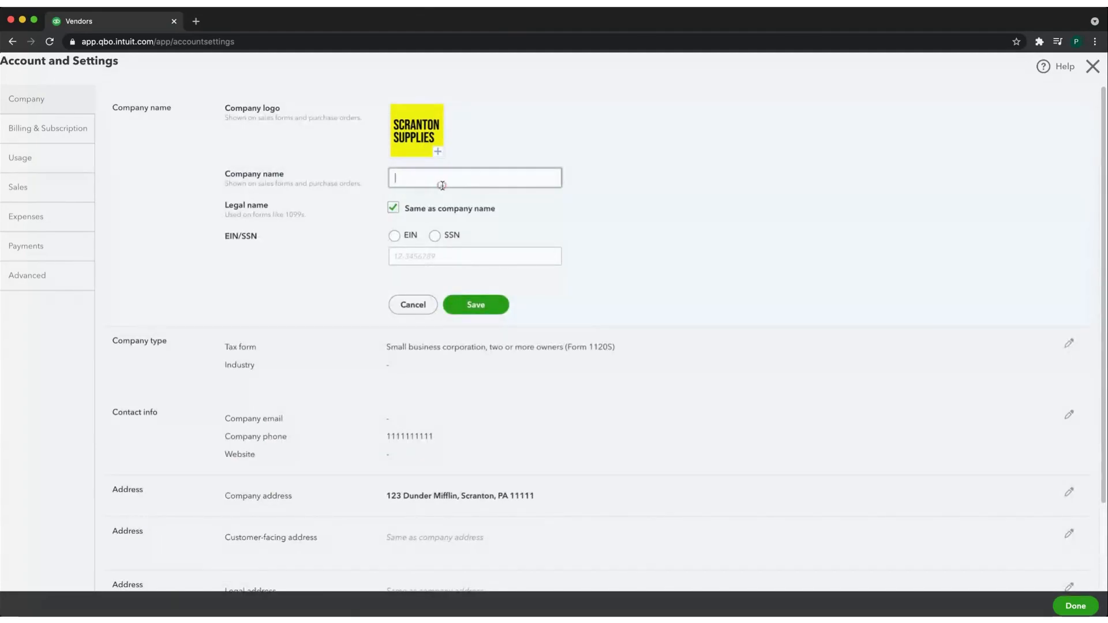
left_click(392, 209)
left_click(393, 209)
left_click(419, 304)
Open the Company type section, reselect the tax form Small business corporation, two or more owners (Form 1120S), and cancel the edit.
left_click(631, 260)
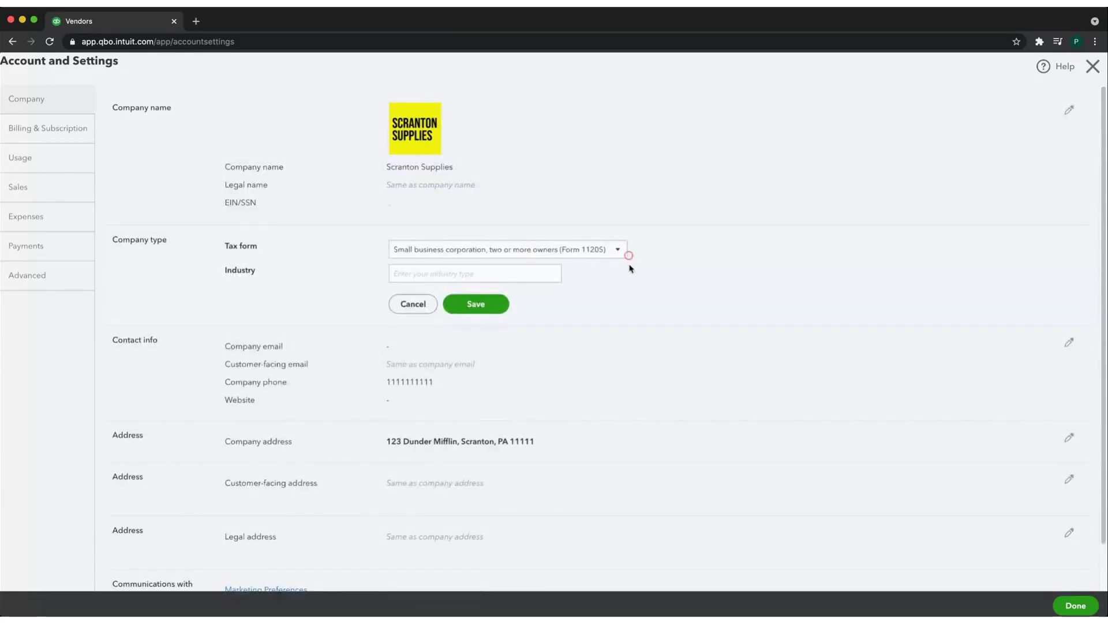
left_click(621, 251)
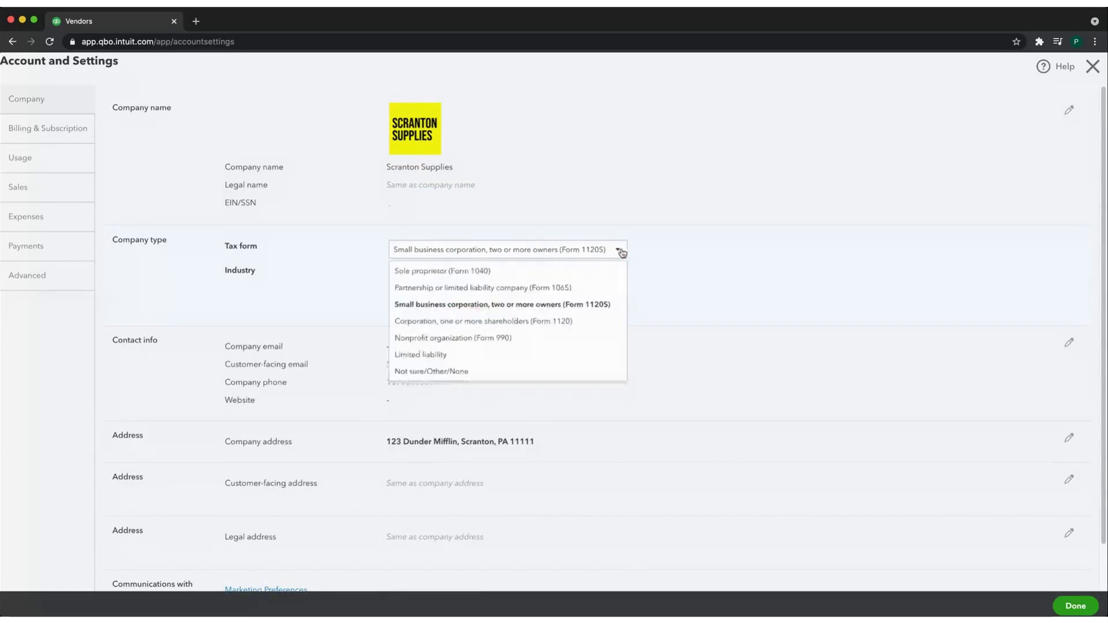
left_click(609, 310)
left_click(492, 275)
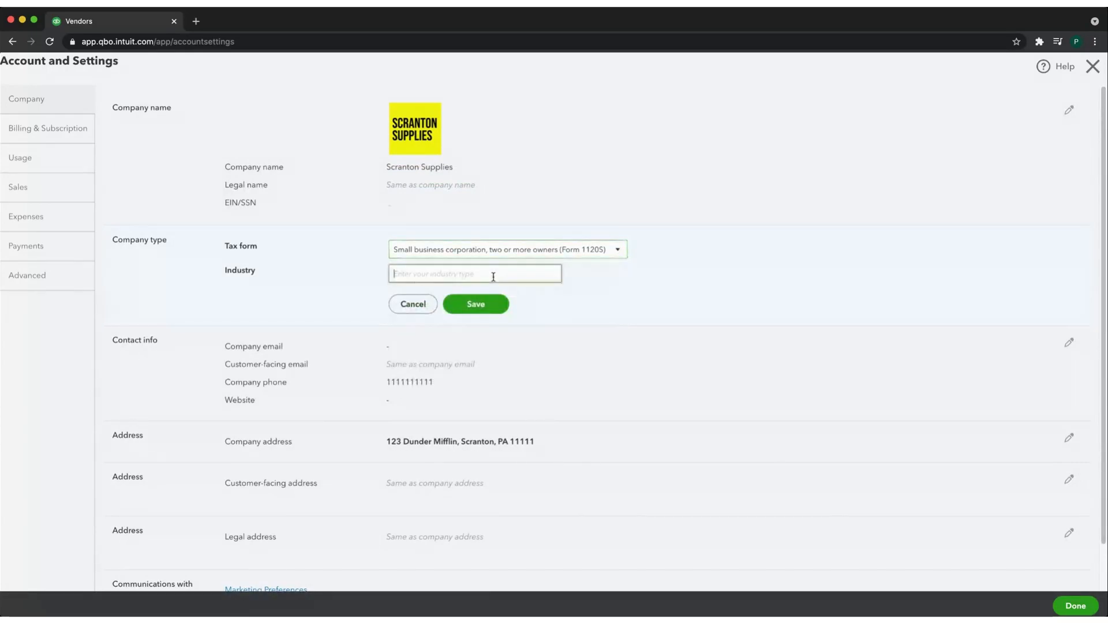
left_click(426, 309)
Examine the remaining company details and the Plus, Time Elite and Online Payroll plans in the Billing & Subscription settings.
scroll(765, 491, "down", 1)
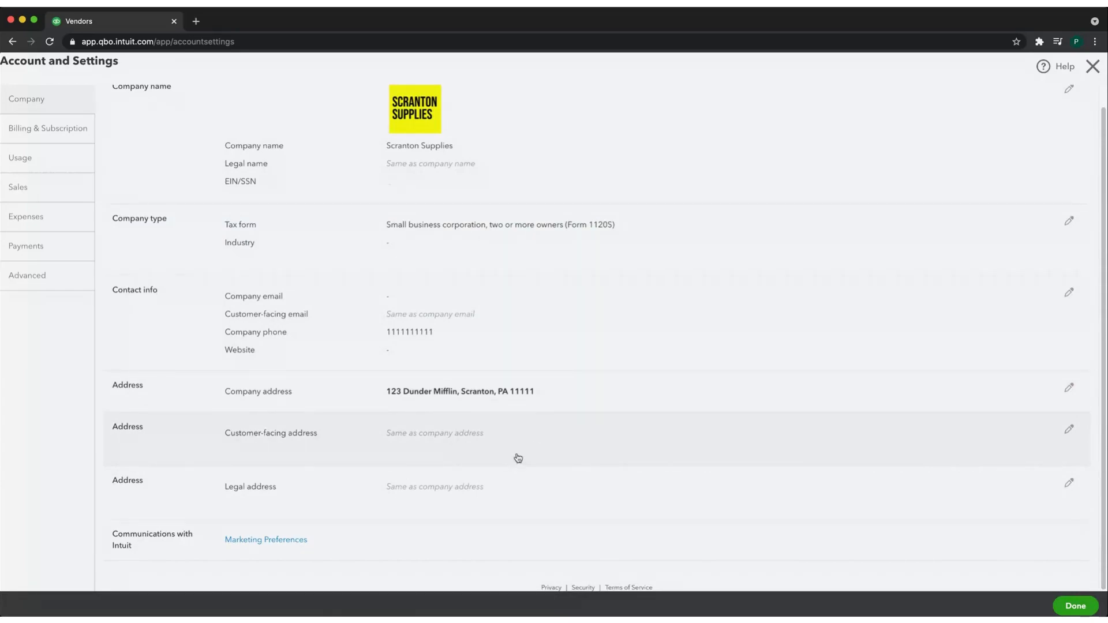
left_click(52, 138)
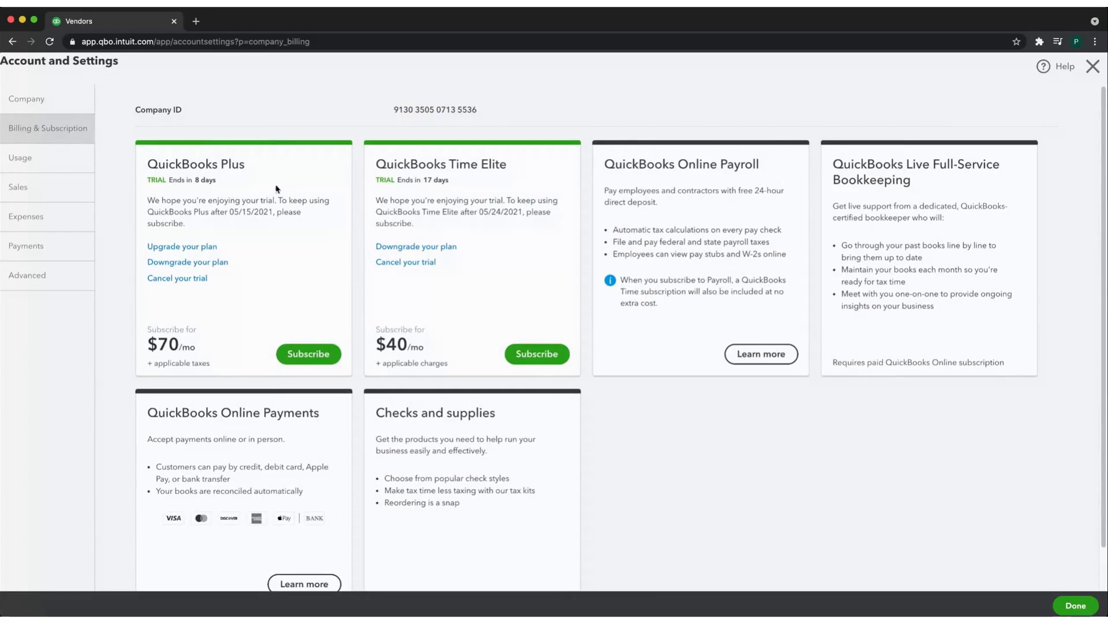
left_click_drag(147, 167, 254, 166)
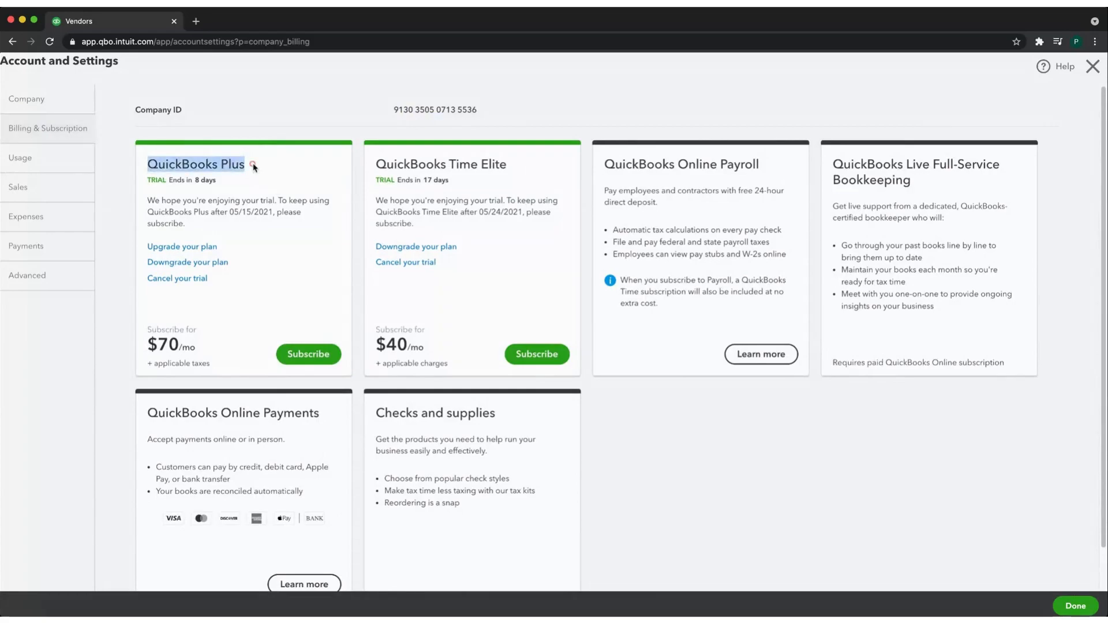
left_click(294, 120)
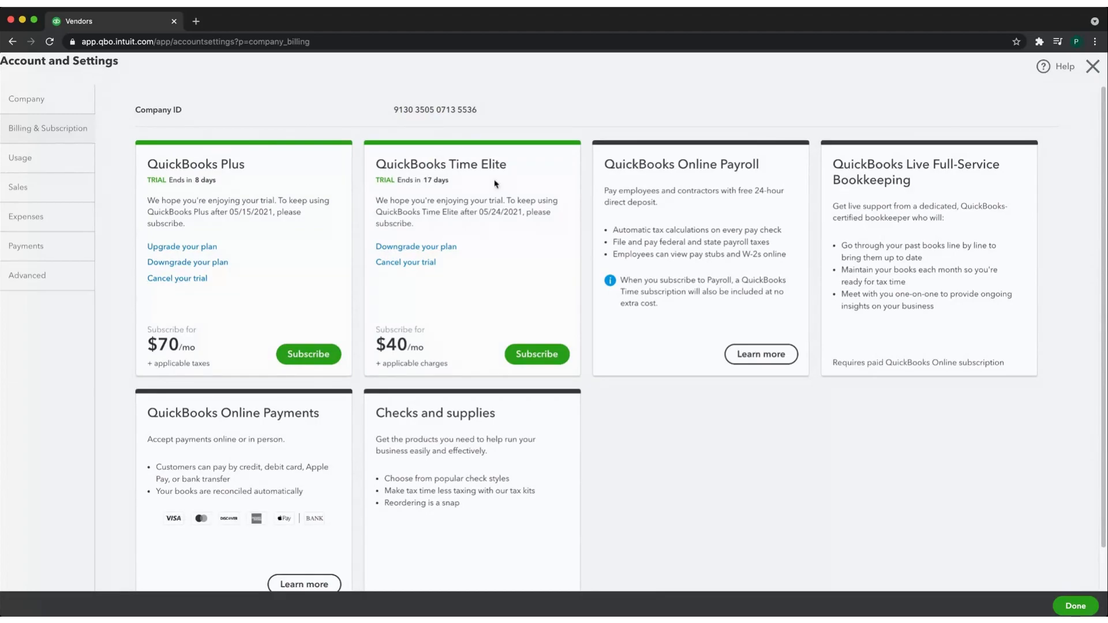
left_click_drag(378, 164, 506, 165)
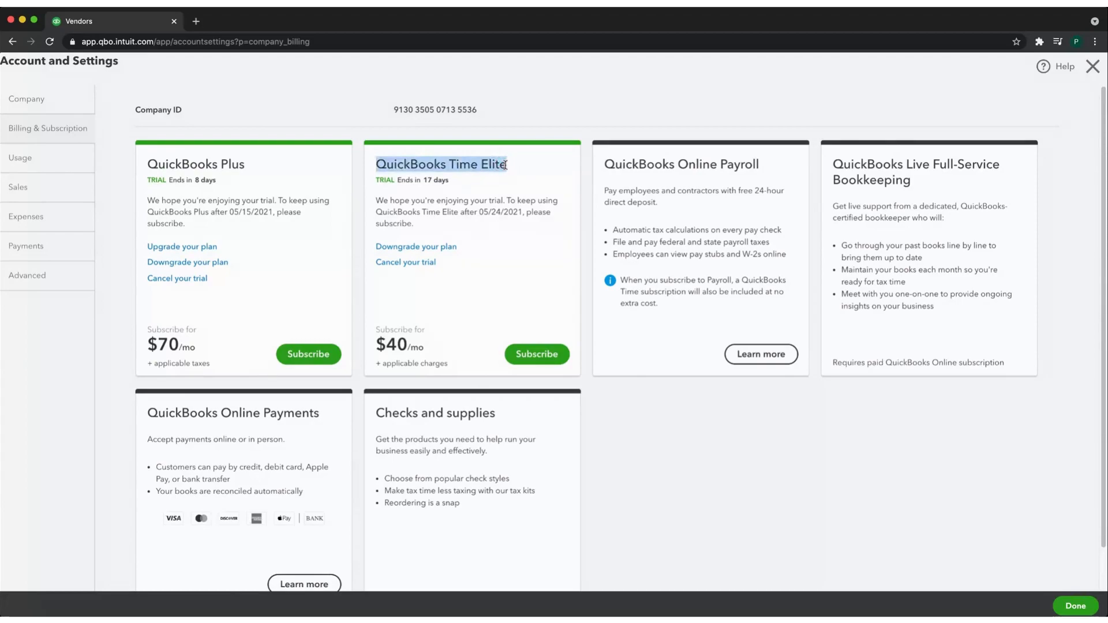
left_click(567, 115)
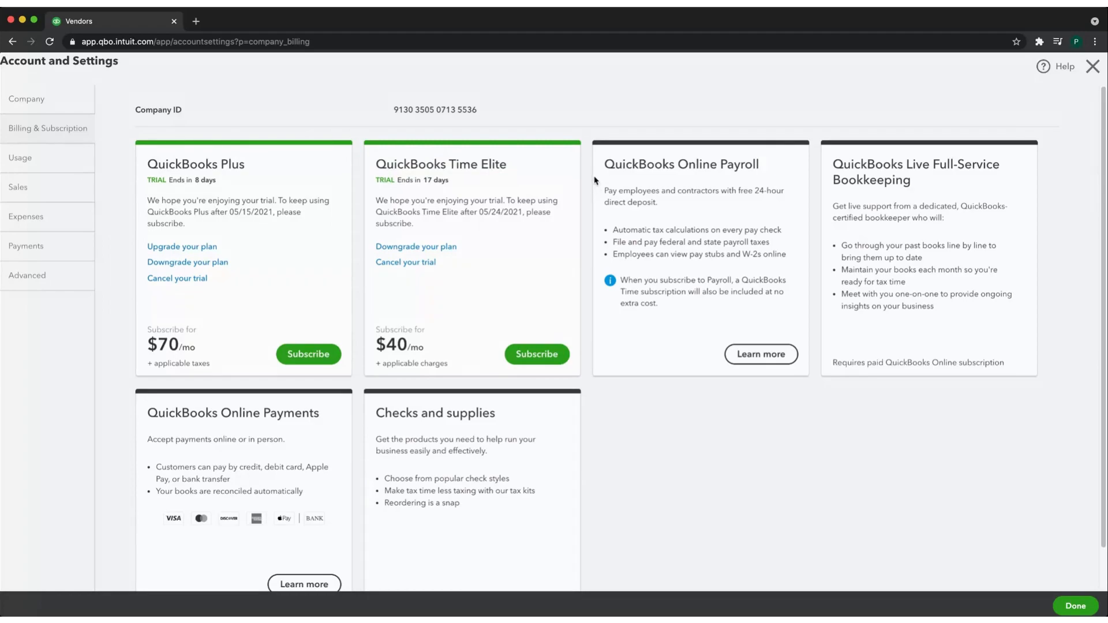
left_click_drag(613, 165, 758, 165)
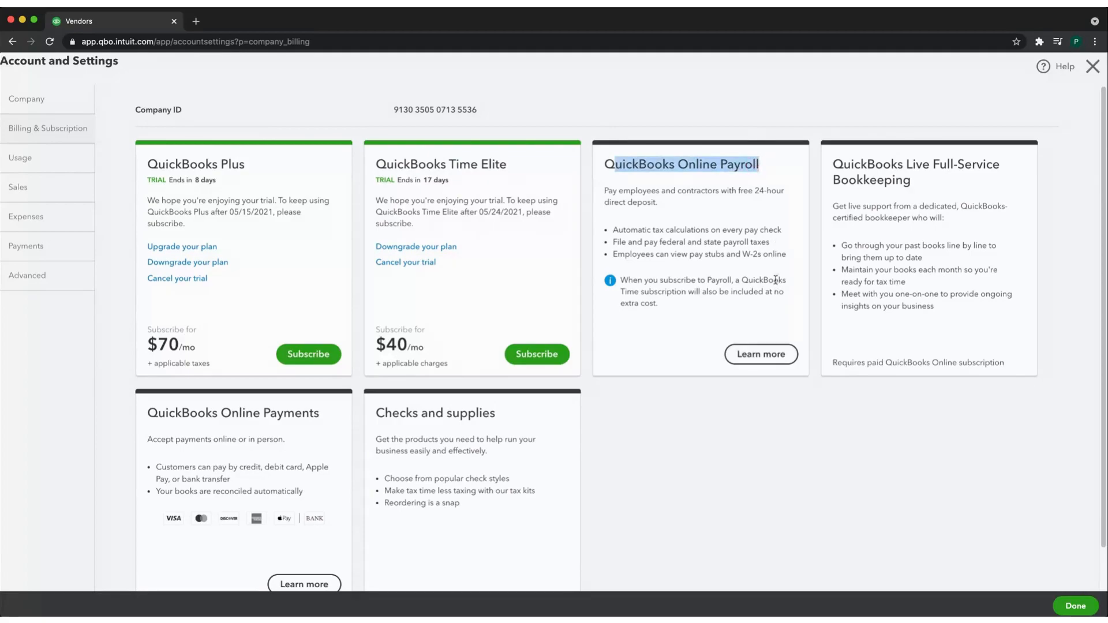
left_click(672, 435)
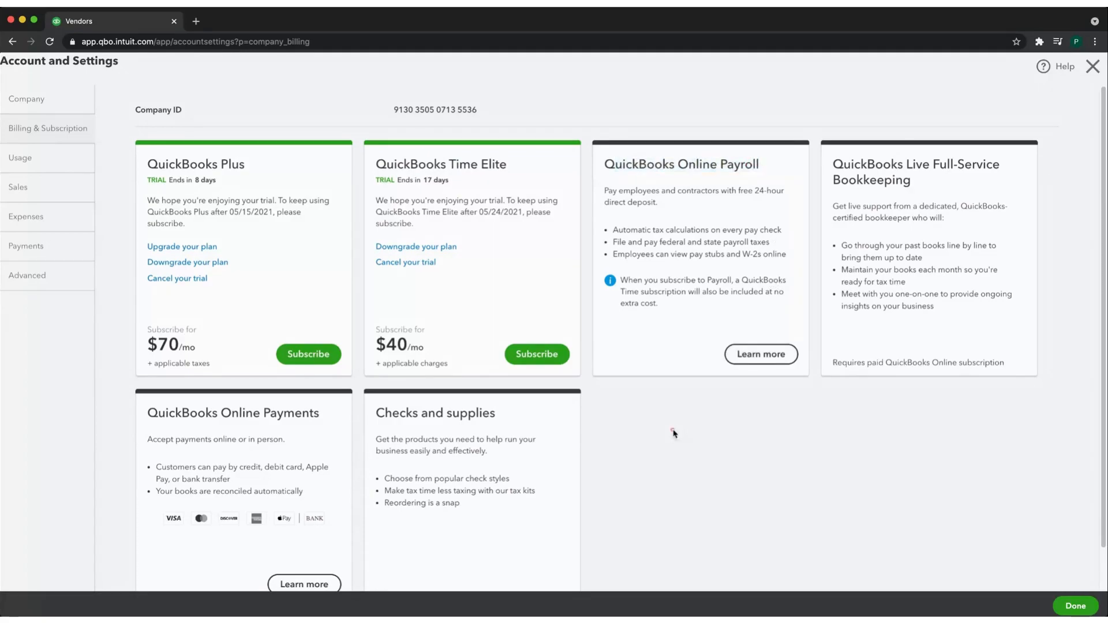
View the usage limits of the current plan in the account settings.
left_click(67, 167)
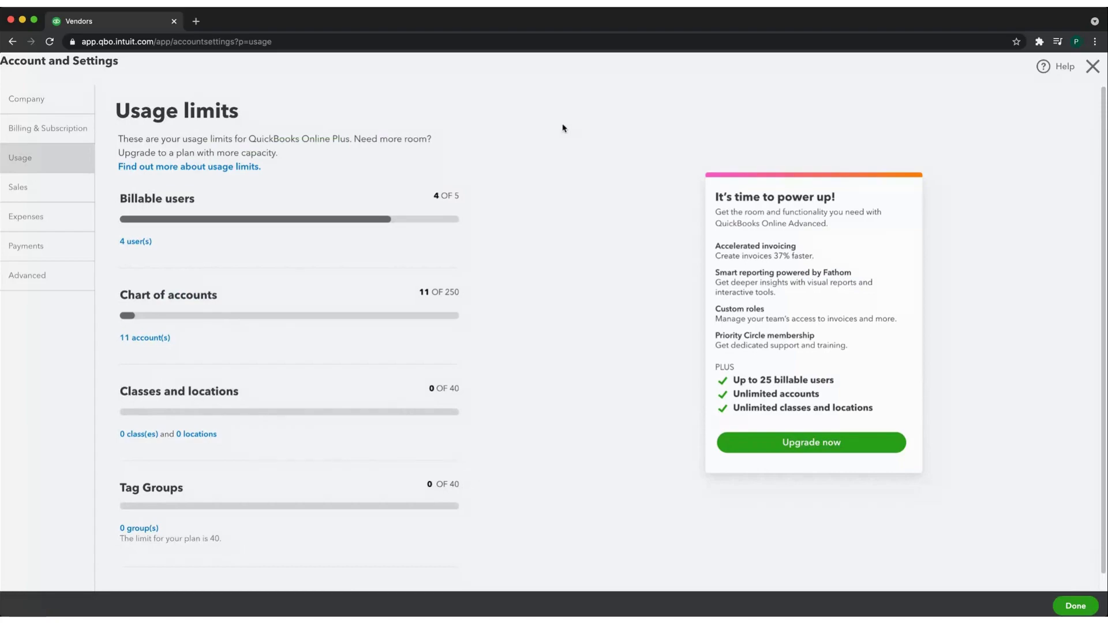
left_click_drag(457, 198, 463, 202)
left_click(538, 223)
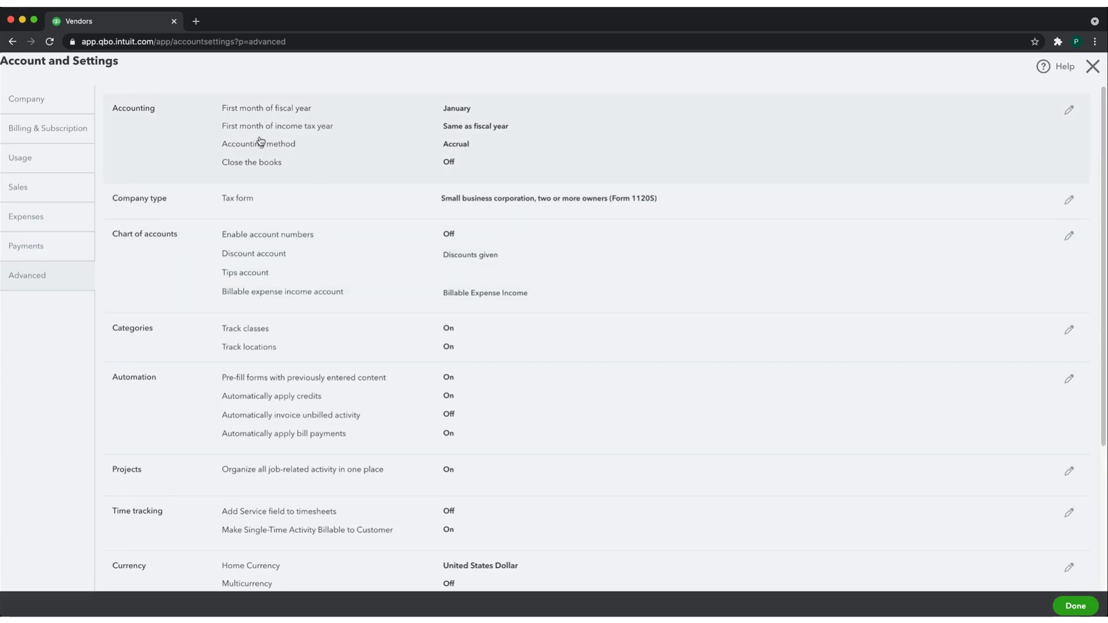
Open the Accounting section of the Advanced settings for editing and view the choices for first month of income tax year and accounting method.
left_click(571, 120)
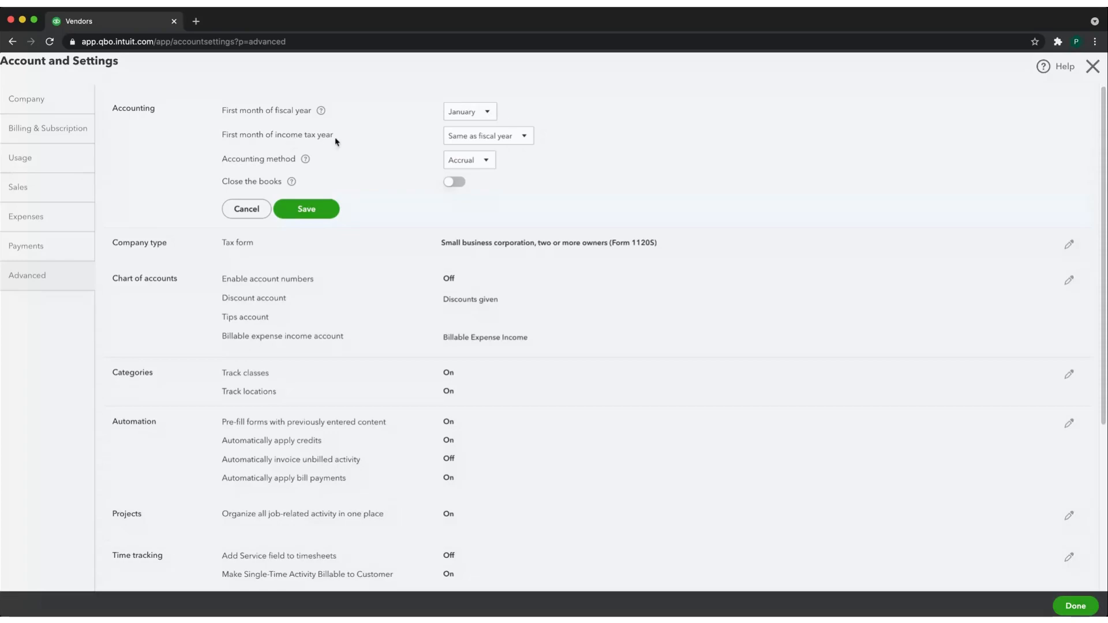
left_click(526, 139)
left_click(587, 128)
left_click(492, 163)
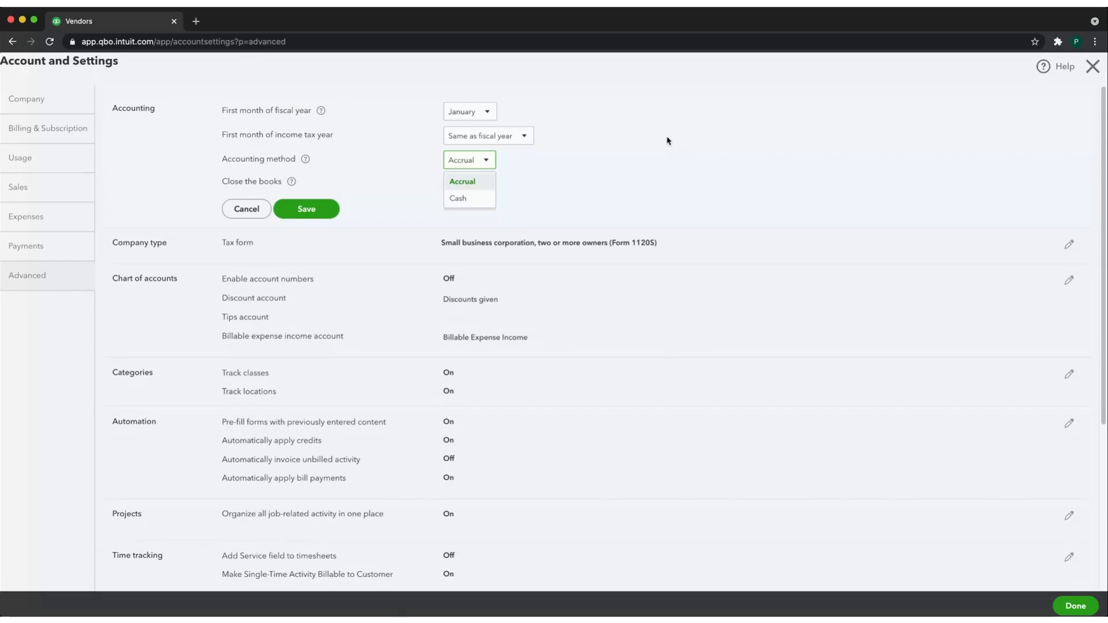
left_click(668, 139)
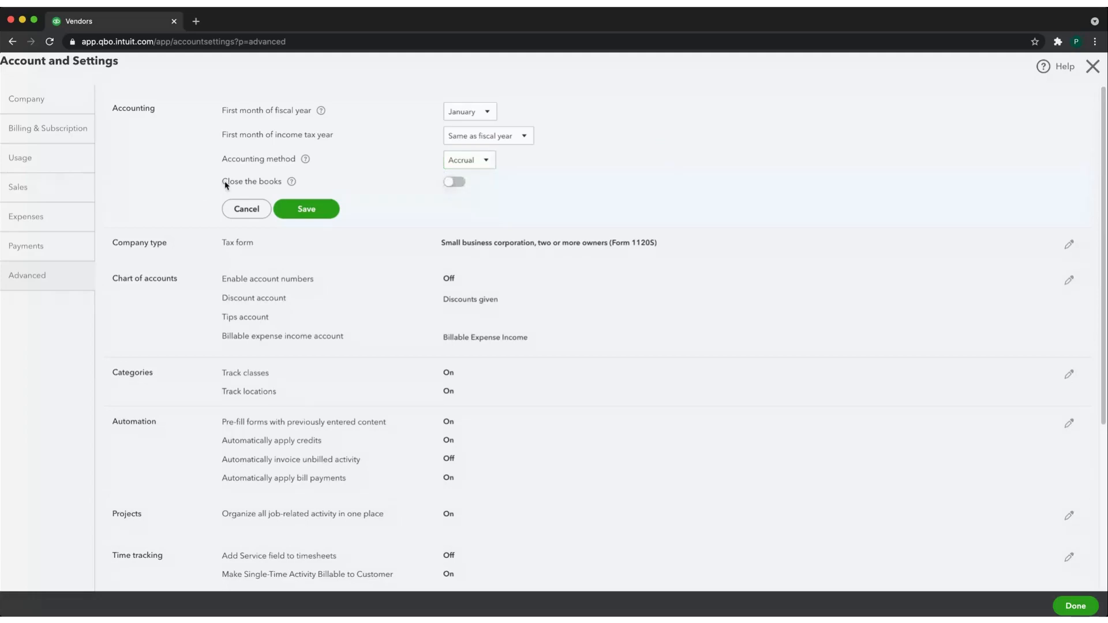
Turn on Close the books to view its change-permission options, turn it off again, and save the Accounting section.
left_click(455, 182)
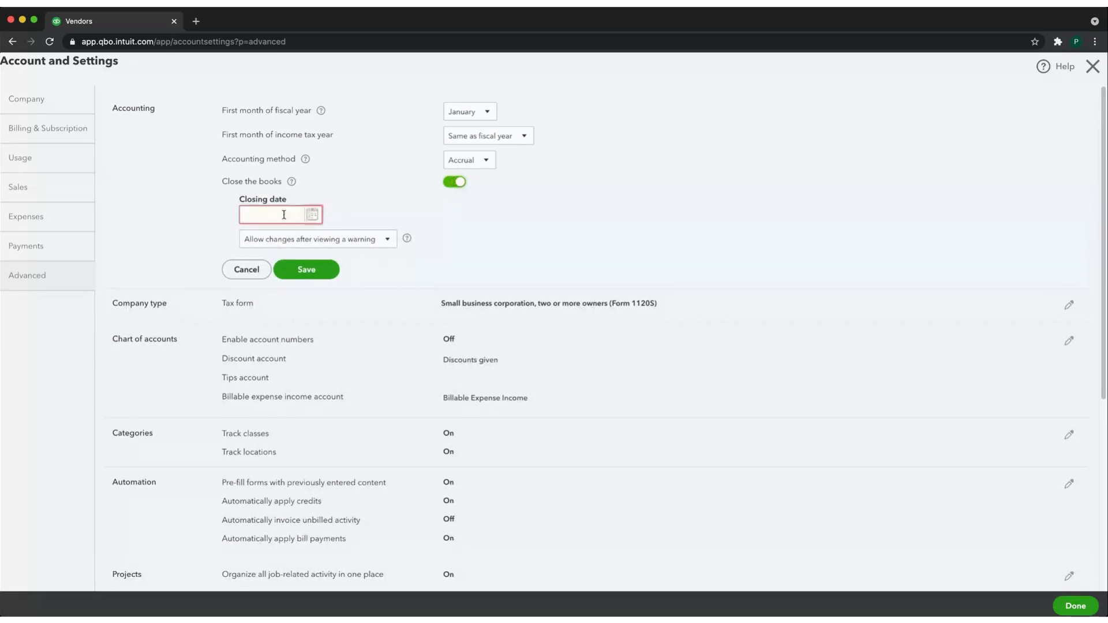
left_click(379, 238)
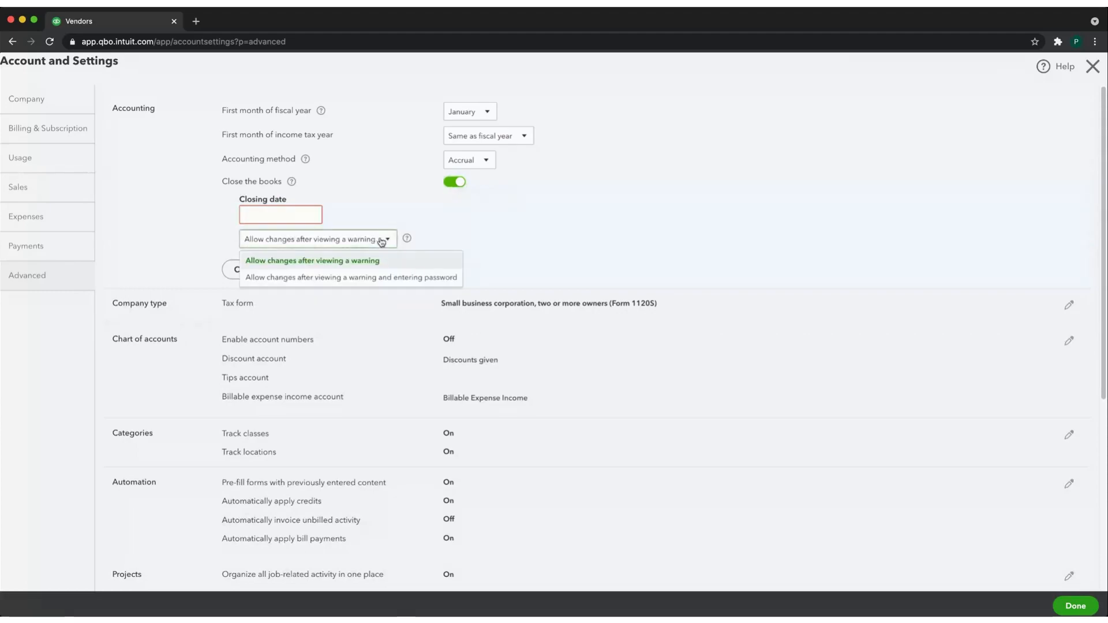
left_click(698, 212)
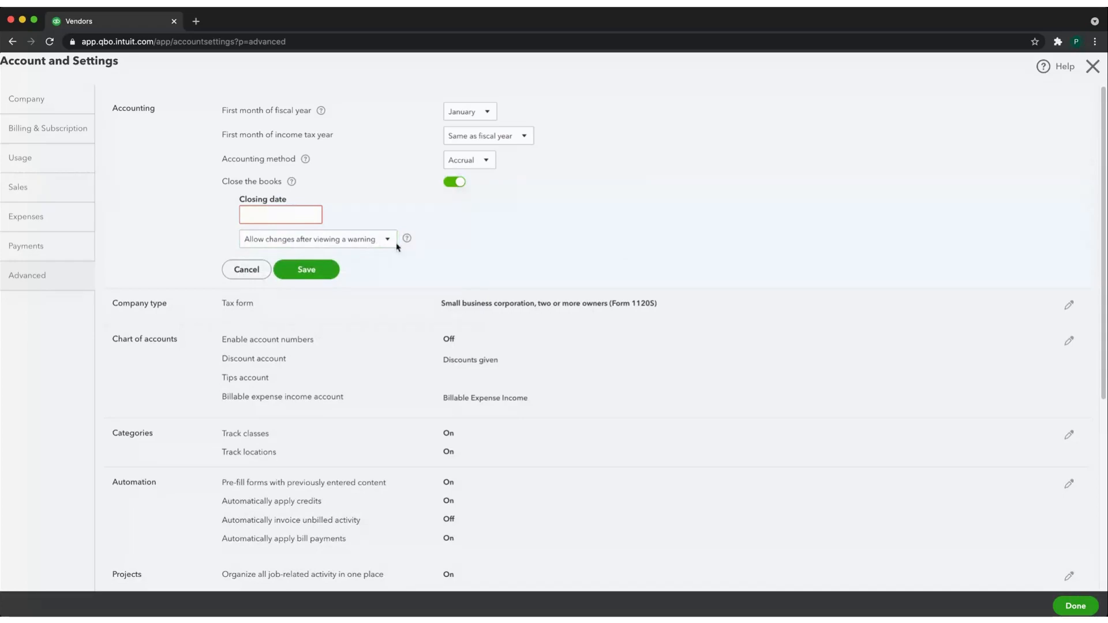
left_click(454, 182)
left_click(306, 209)
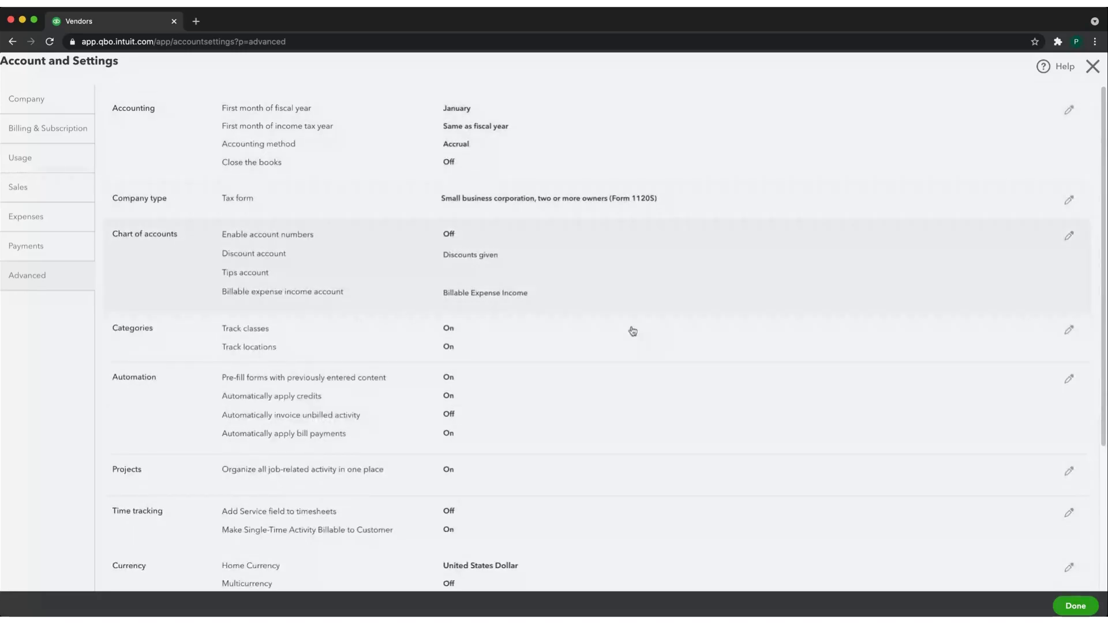
Reselect the tax form Small business corporation, two or more owners (Form 1120S) under Company type and save the section.
left_click(429, 211)
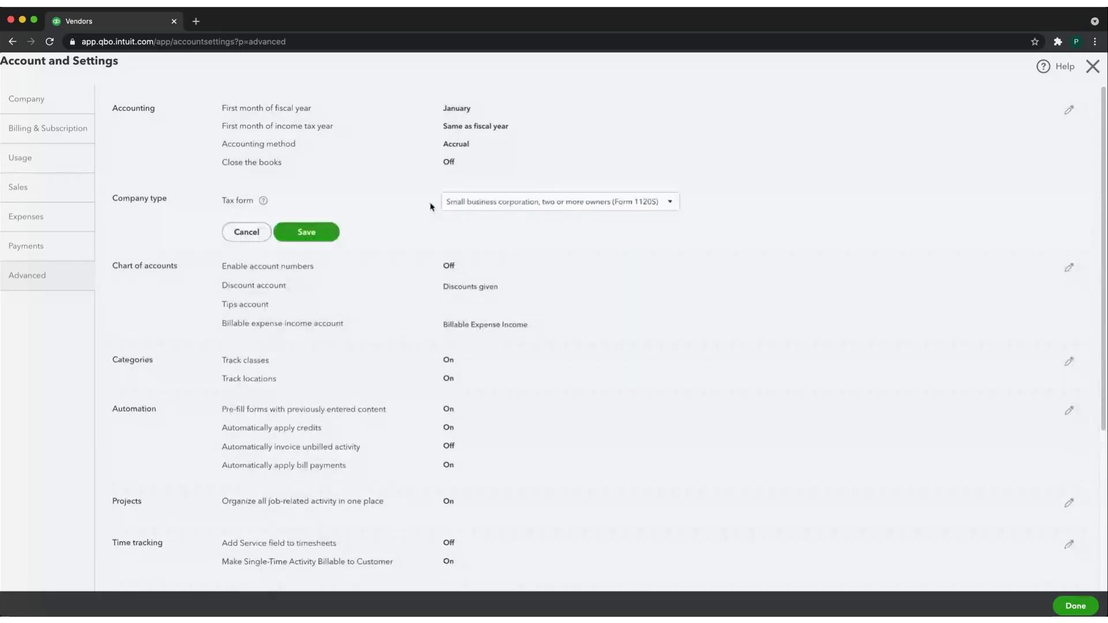
left_click(654, 203)
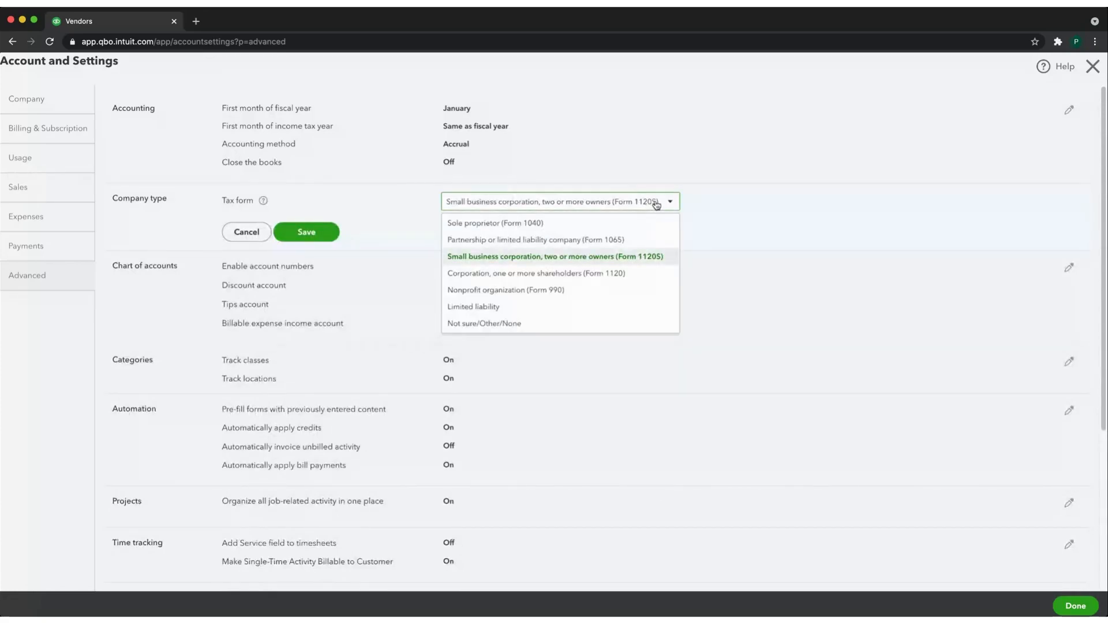
left_click(633, 261)
left_click(298, 232)
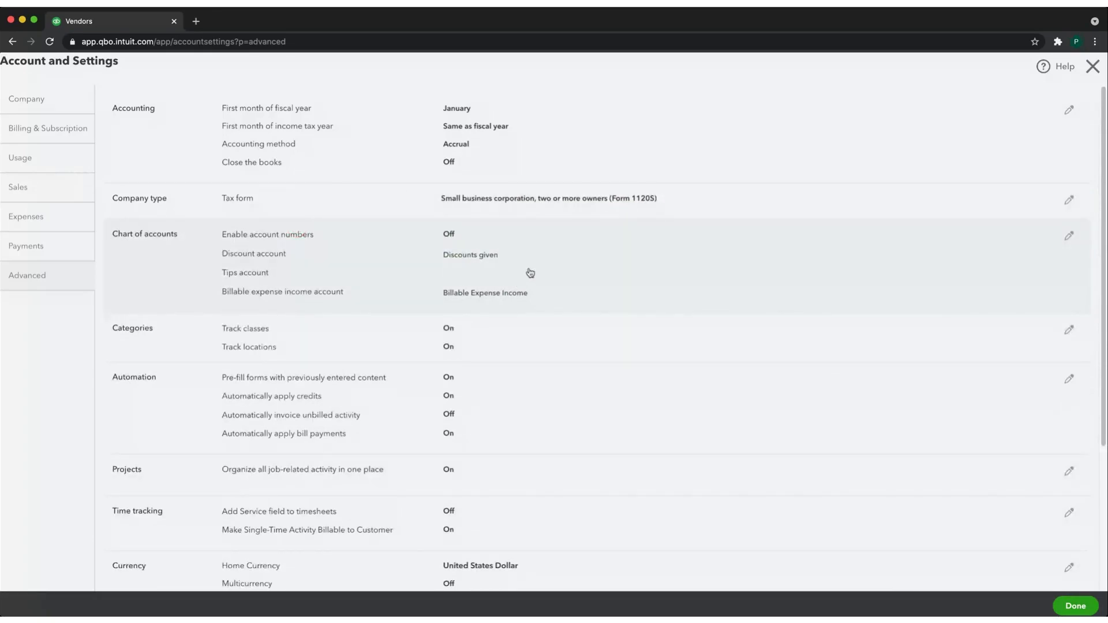
Open the Categories section for editing and read the help explanation for Track classes.
scroll(530, 267, "down", 1)
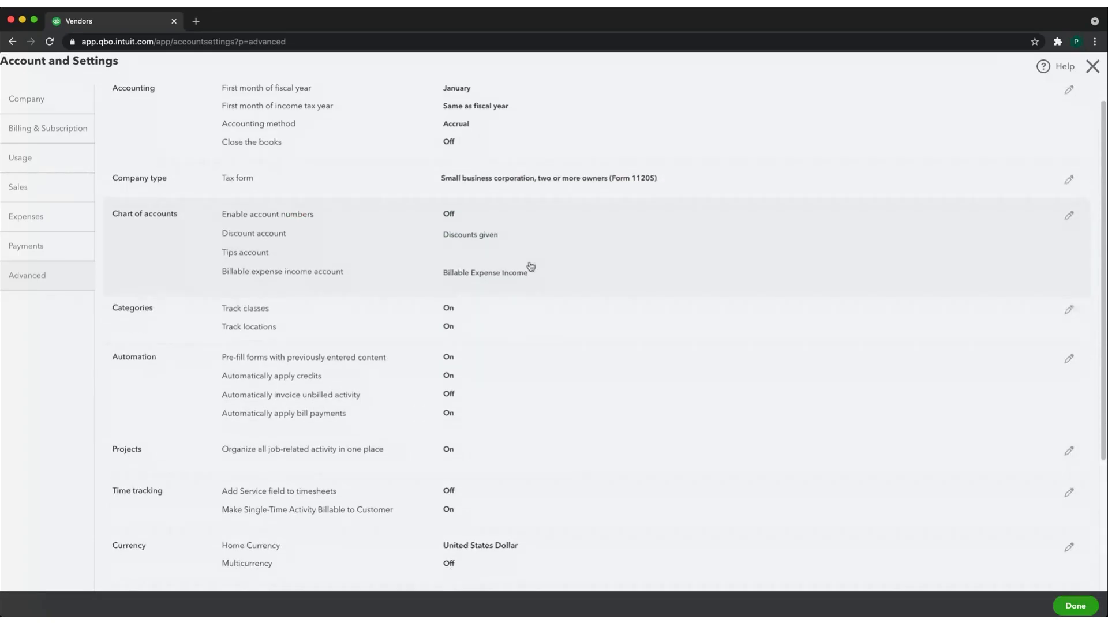
scroll(415, 277, "down", 2)
left_click(413, 270)
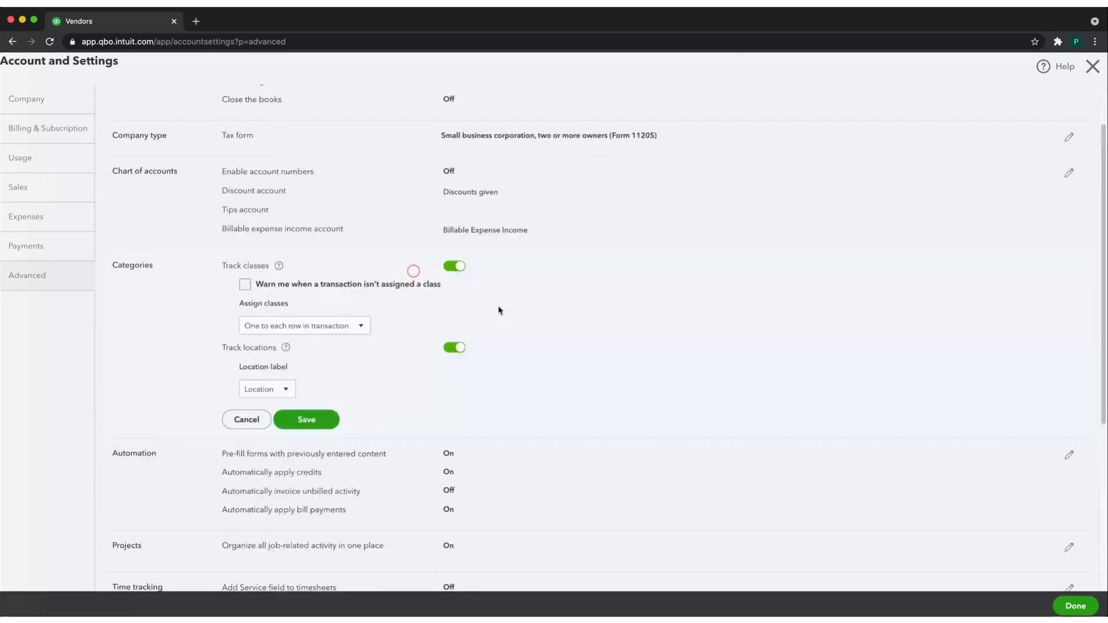
left_click(279, 268)
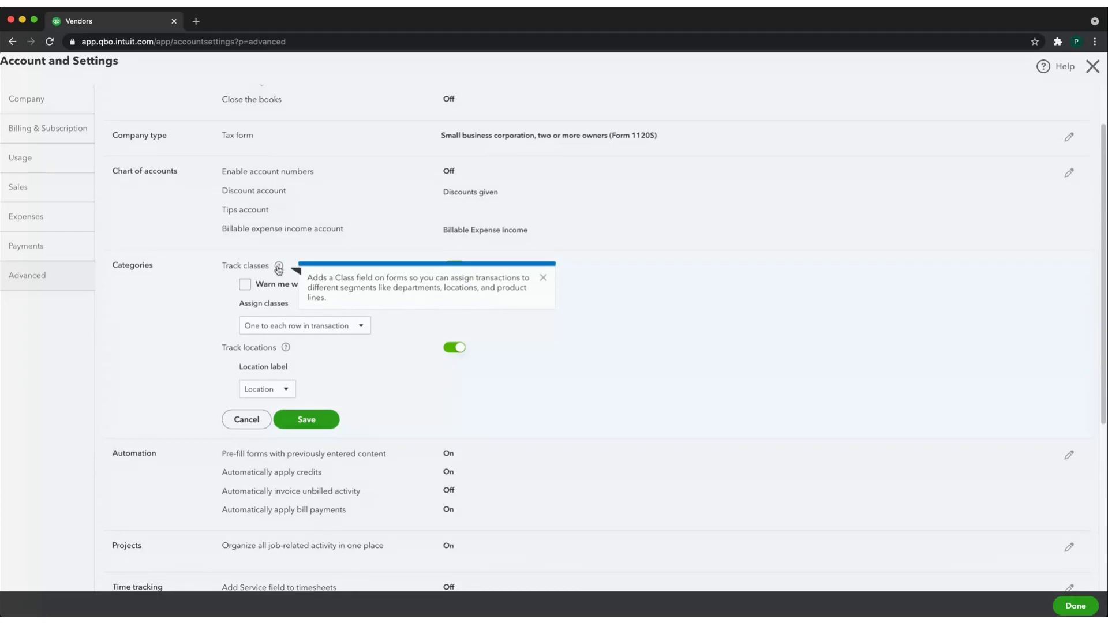
left_click(730, 282)
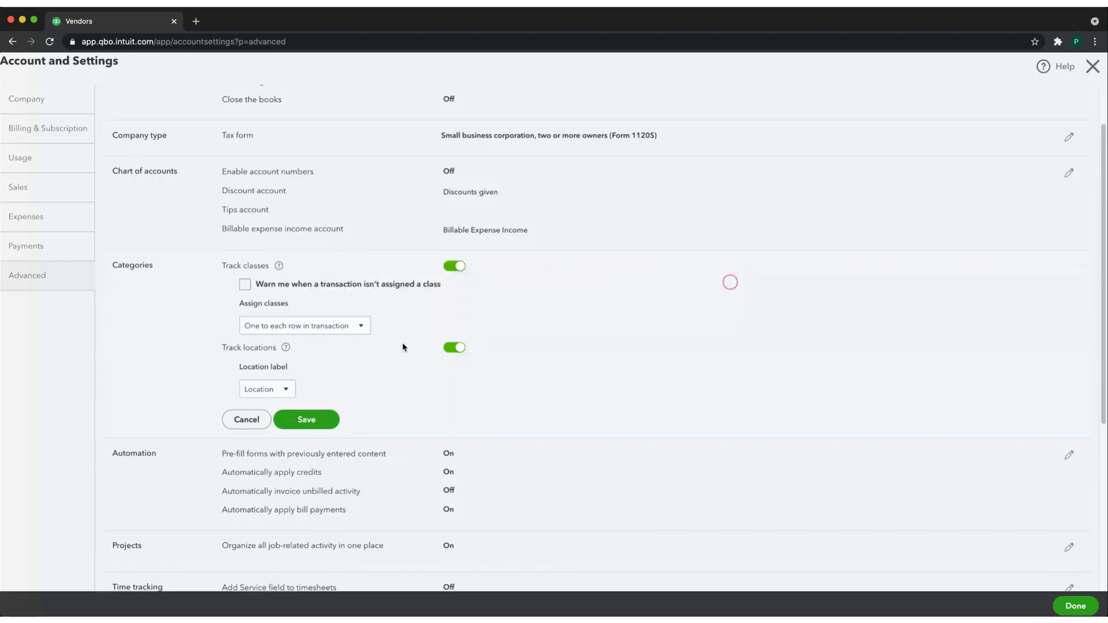
Read the help explanation for Track locations, view the available location labels, and save the Categories section.
left_click(287, 349)
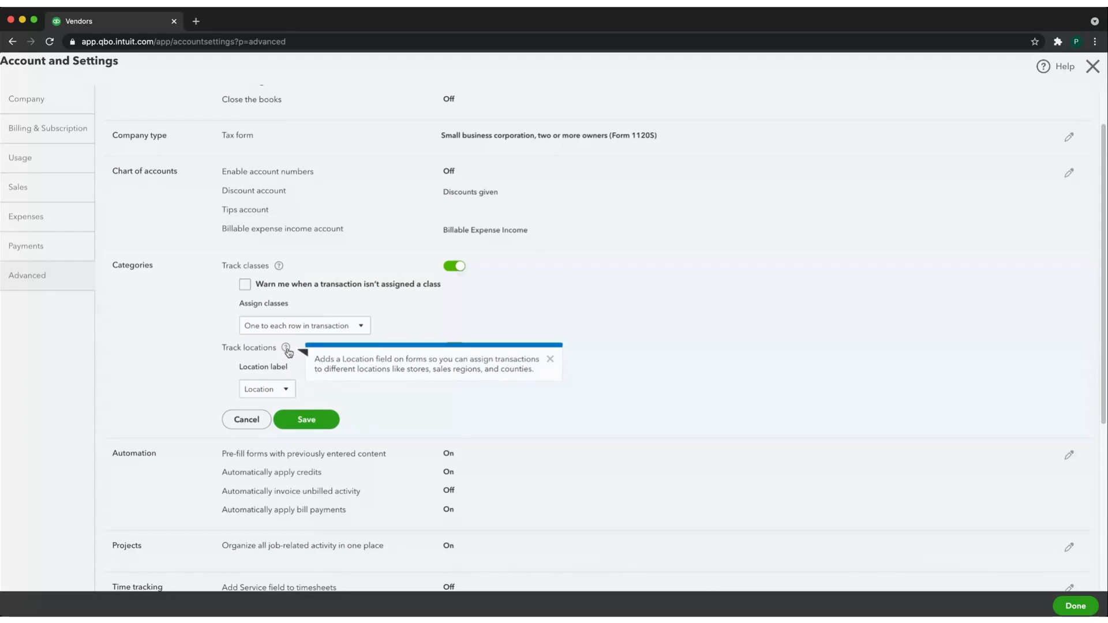
left_click(700, 307)
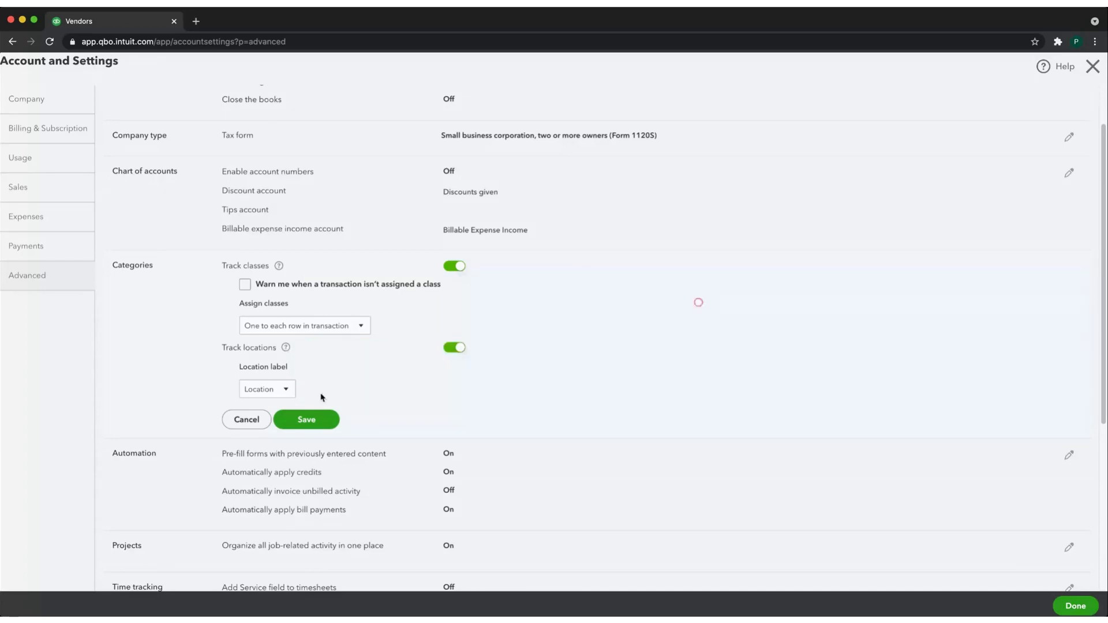
left_click(285, 392)
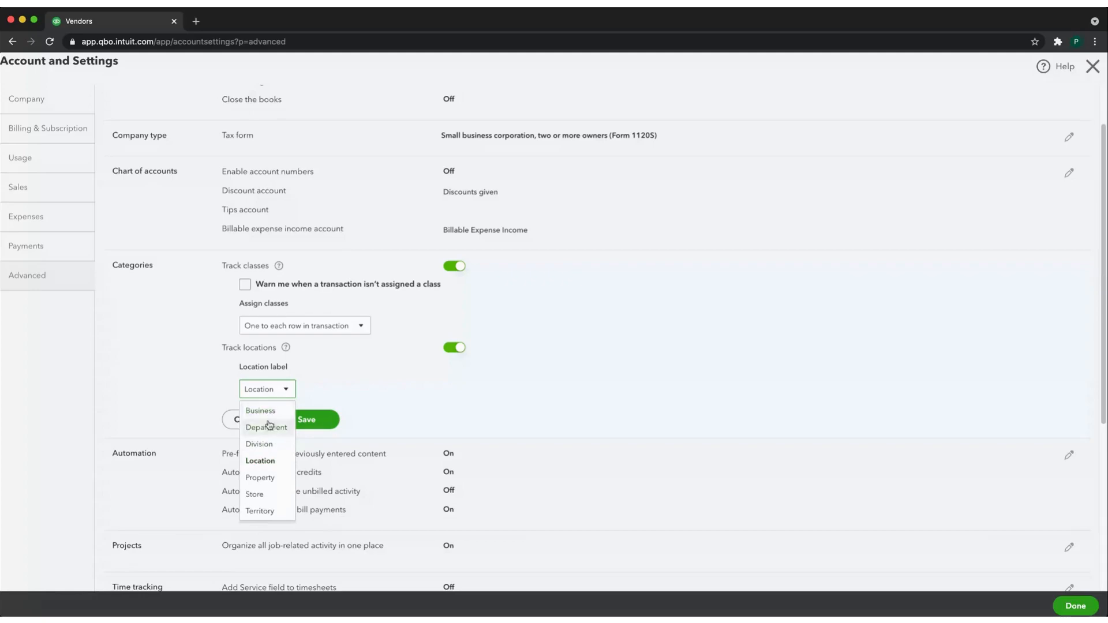
left_click(611, 367)
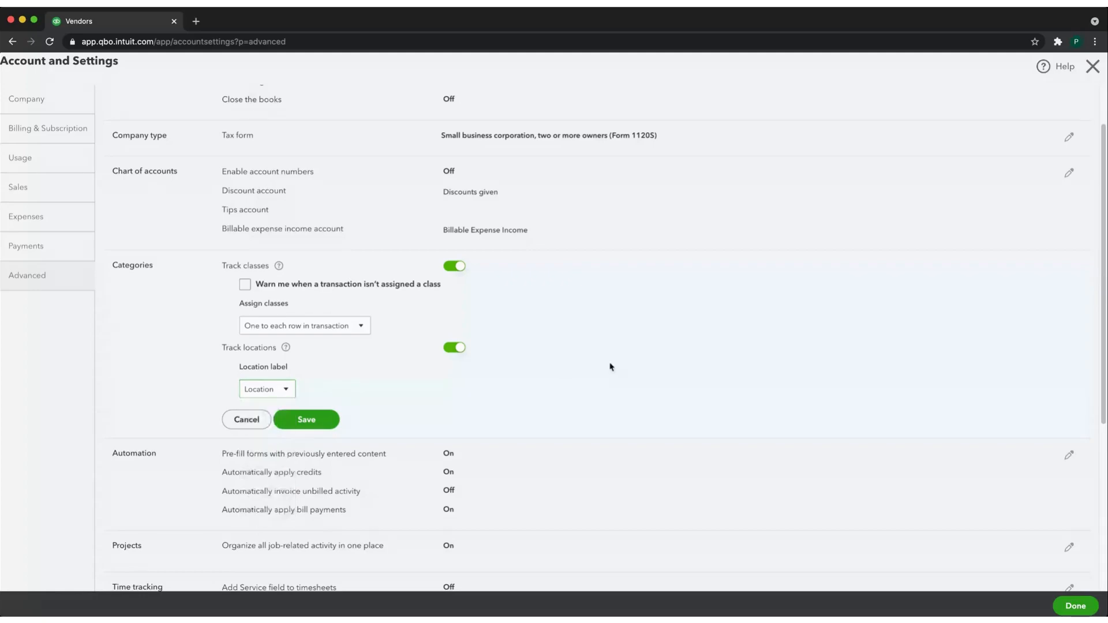
left_click(311, 421)
Open the Automation section, read the explanations for automatically applying credits and invoicing unbilled activity, and save the section.
scroll(718, 344, "down", 1)
left_click(645, 329)
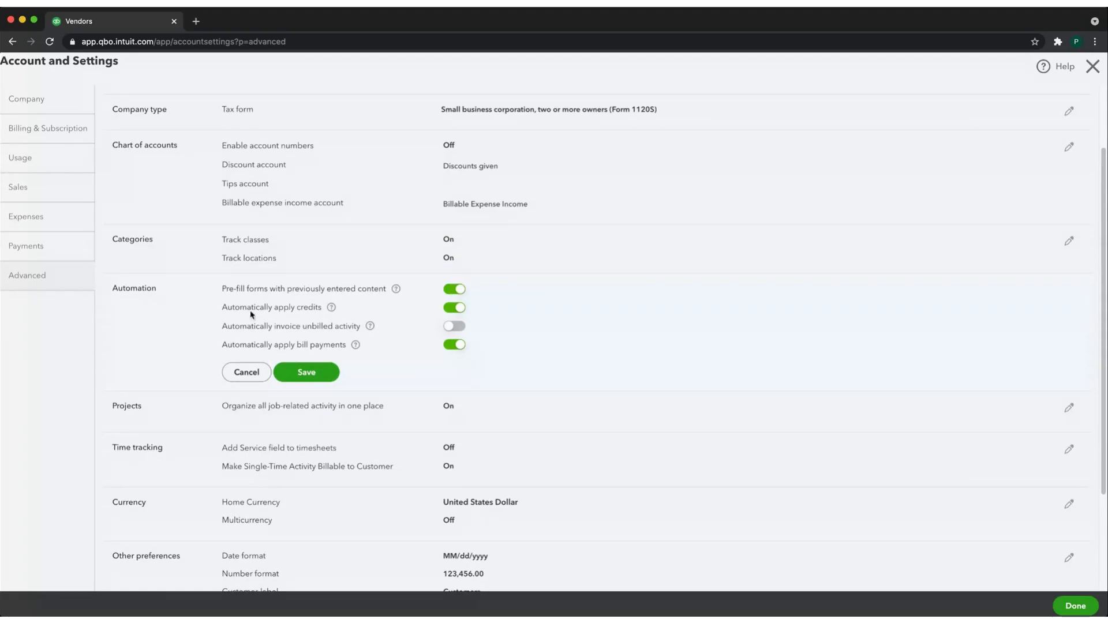
left_click(332, 307)
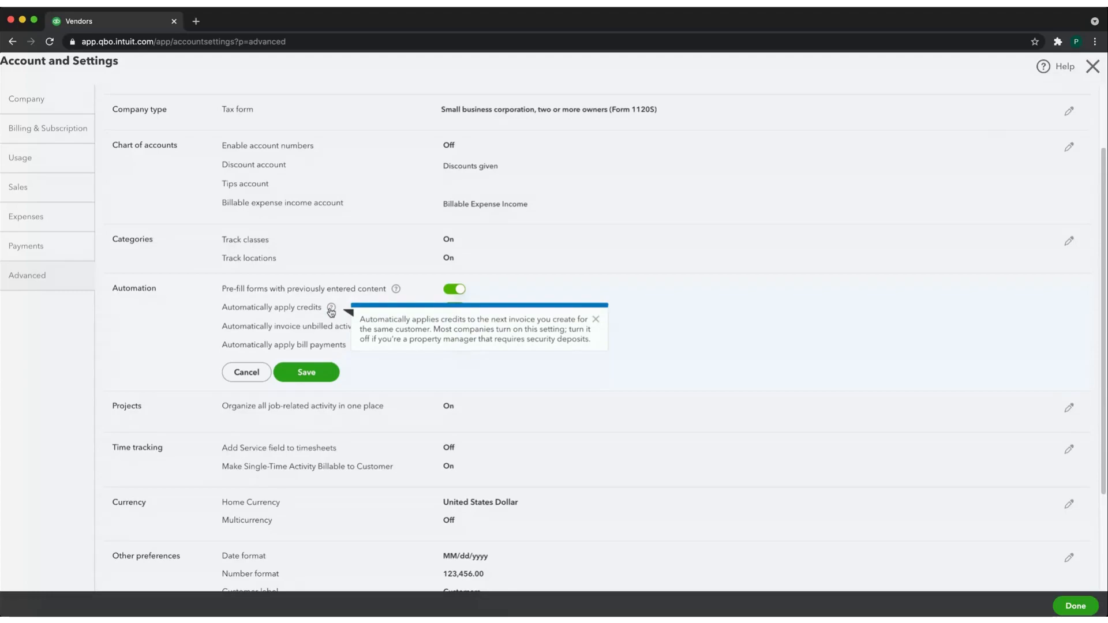
left_click(734, 327)
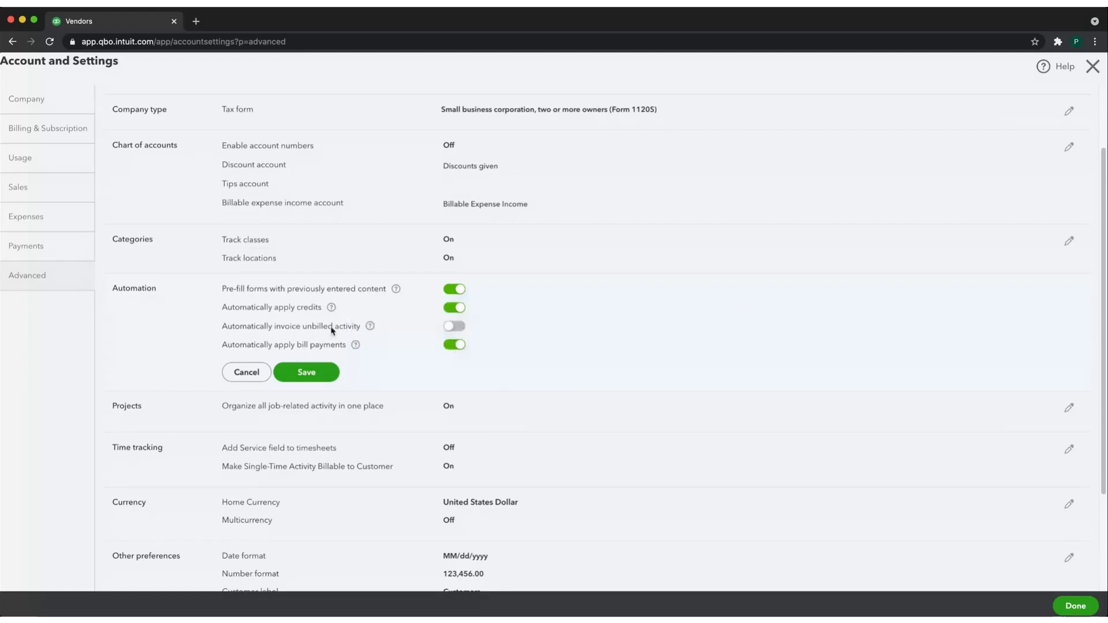
left_click(369, 327)
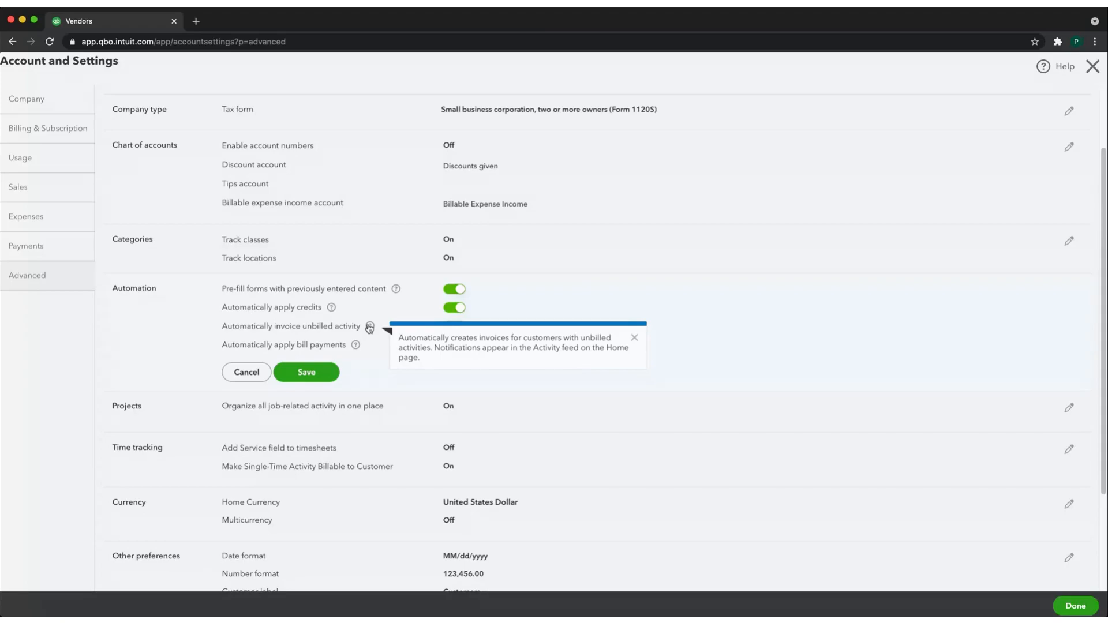
left_click(602, 312)
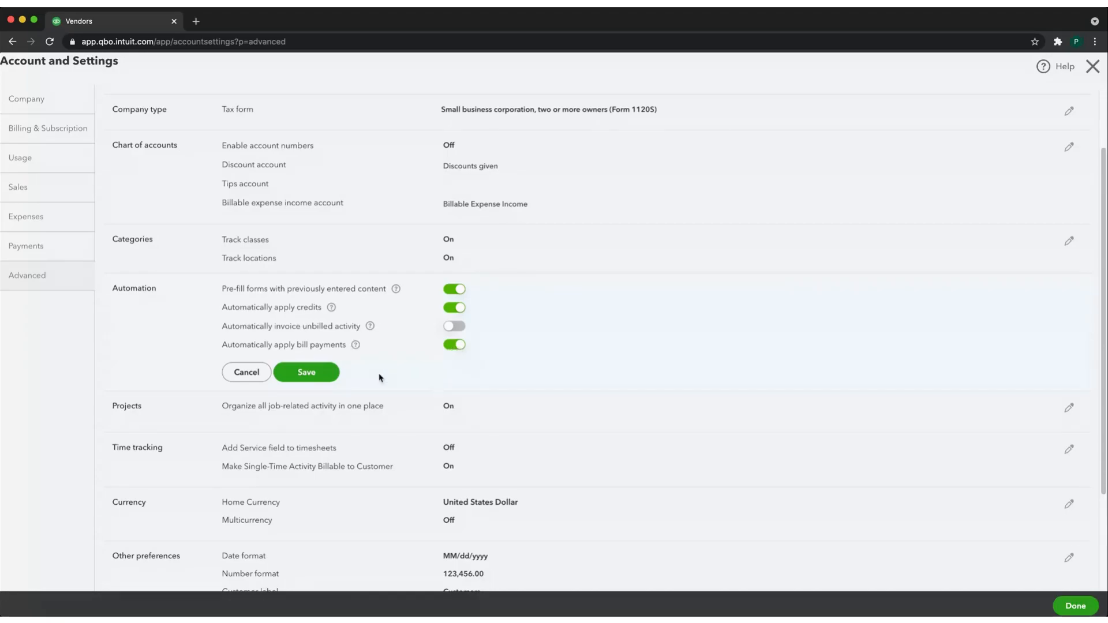
left_click(306, 372)
Open the Currency section for editing and view the available home currencies.
scroll(631, 348, "down", 2)
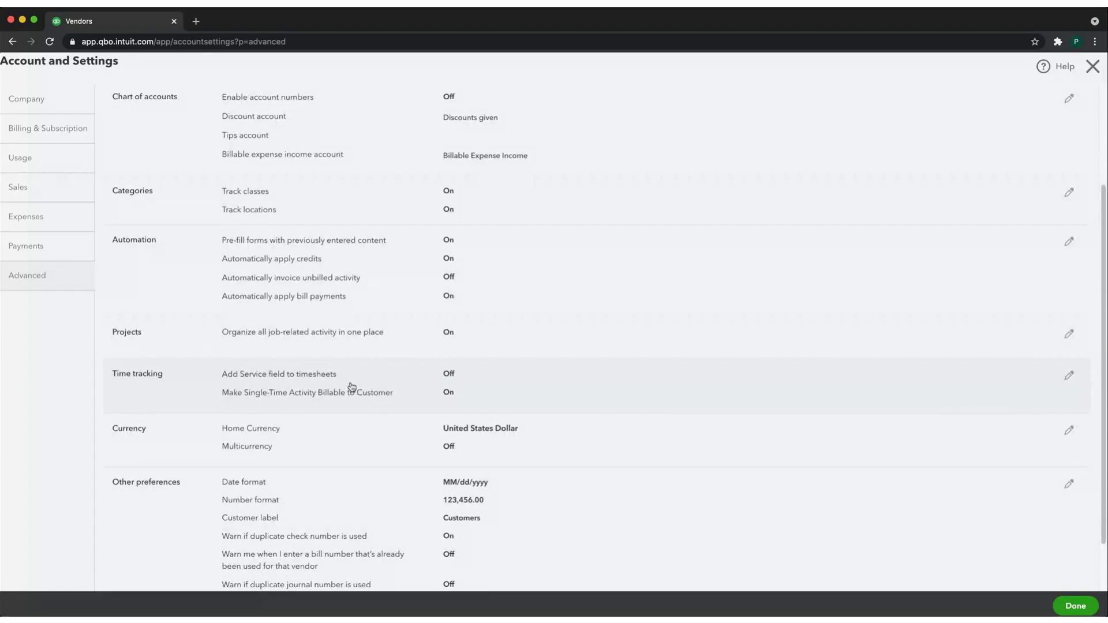
scroll(352, 387, "down", 2)
left_click(319, 369)
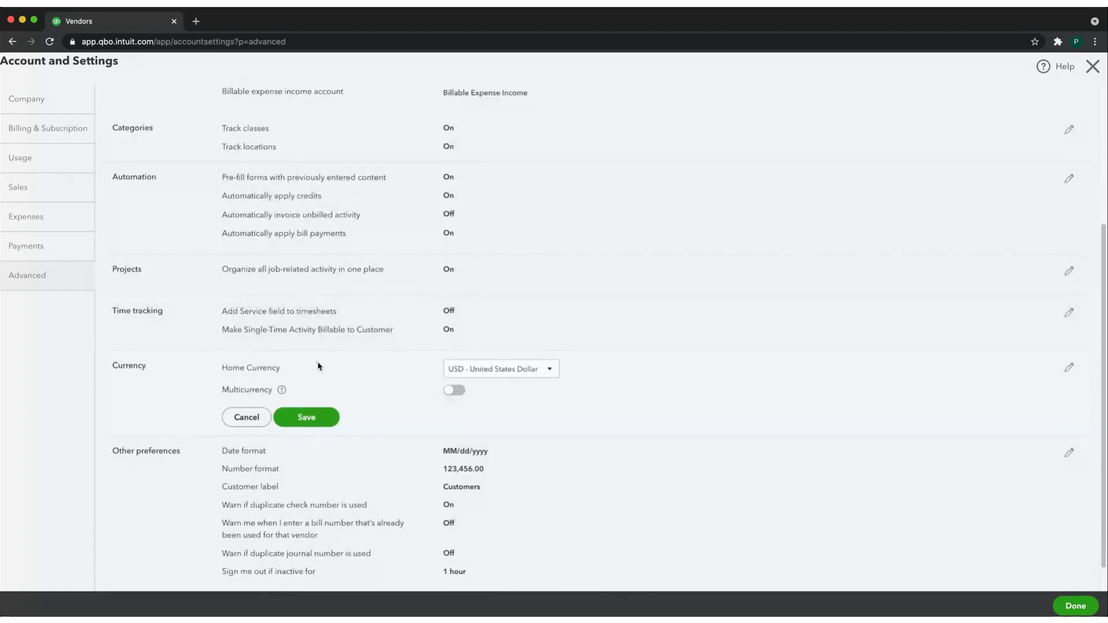
left_click(554, 373)
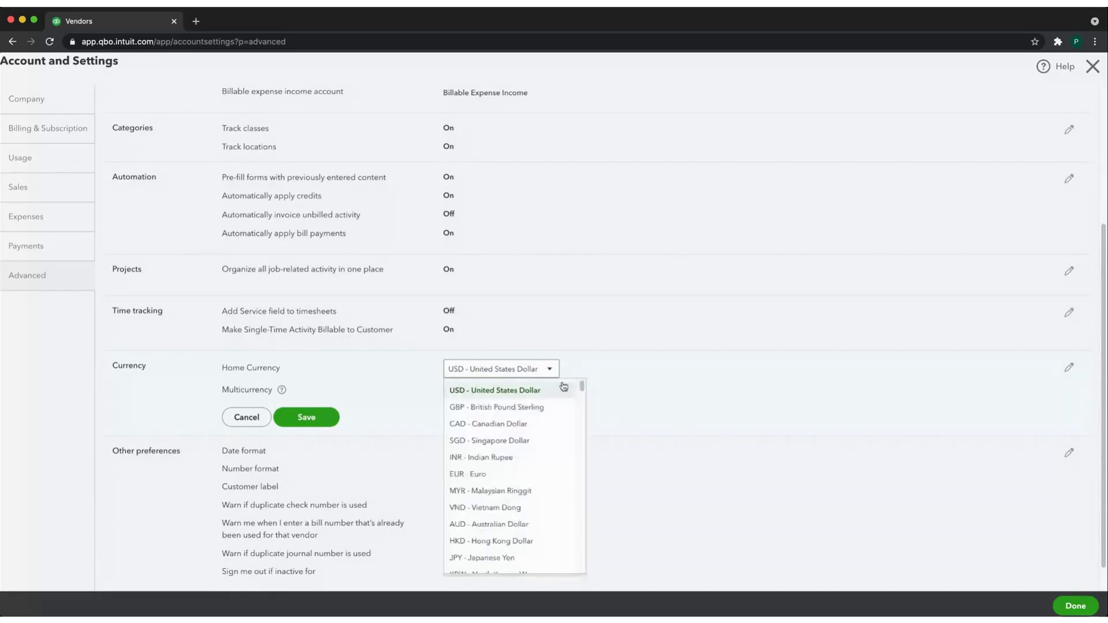
left_click(666, 379)
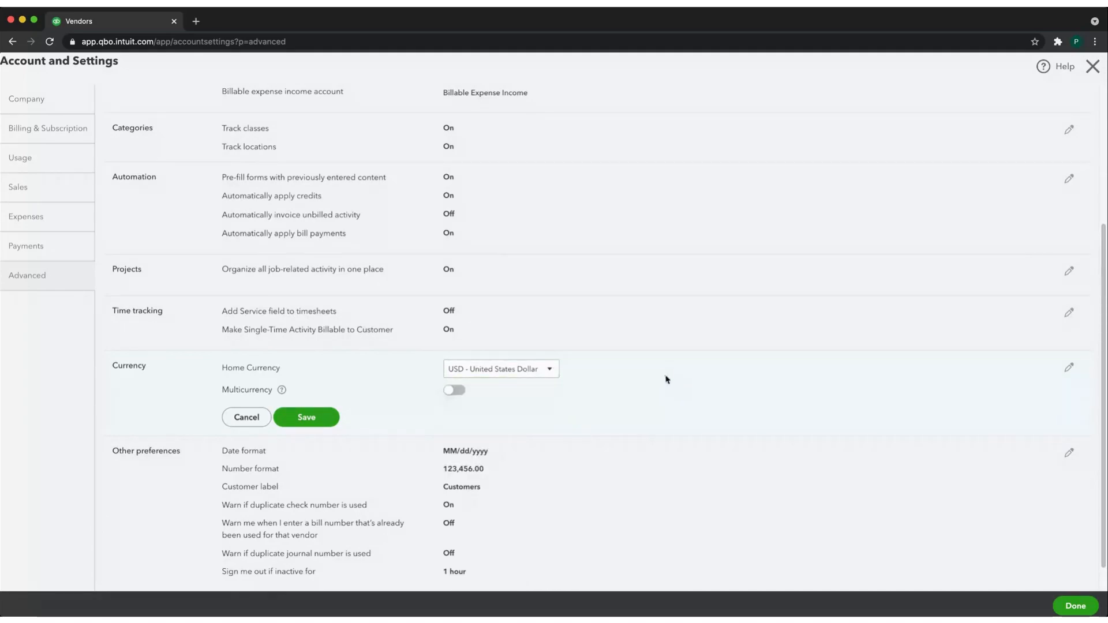
Turn on Multicurrency to read its restrictions, turn it off again, and cancel the Currency edit.
left_click(450, 392)
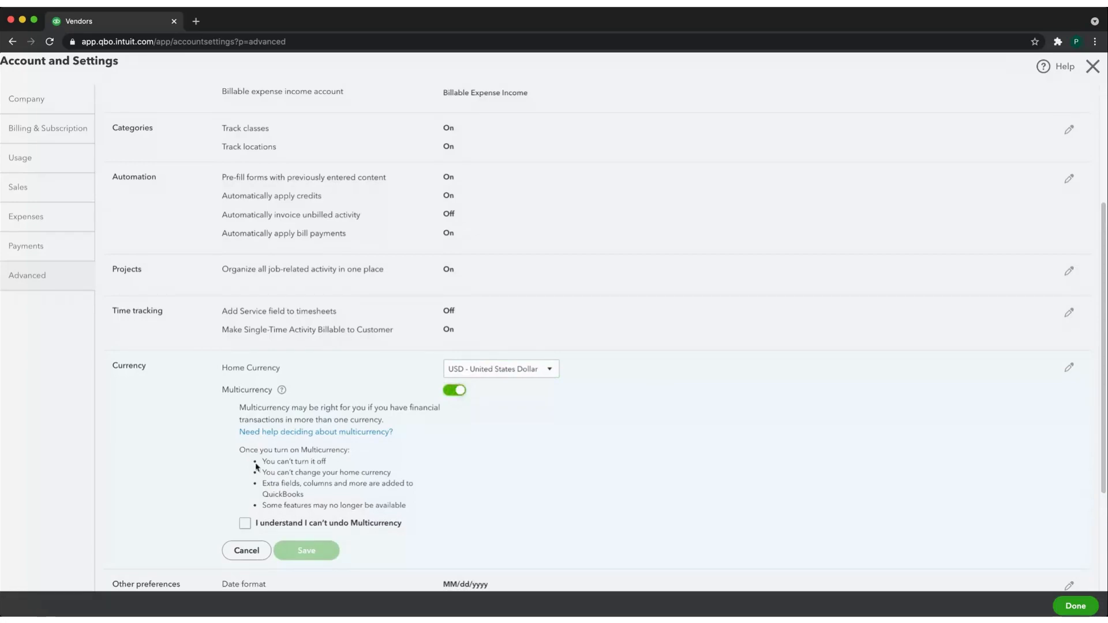
left_click_drag(267, 464, 346, 464)
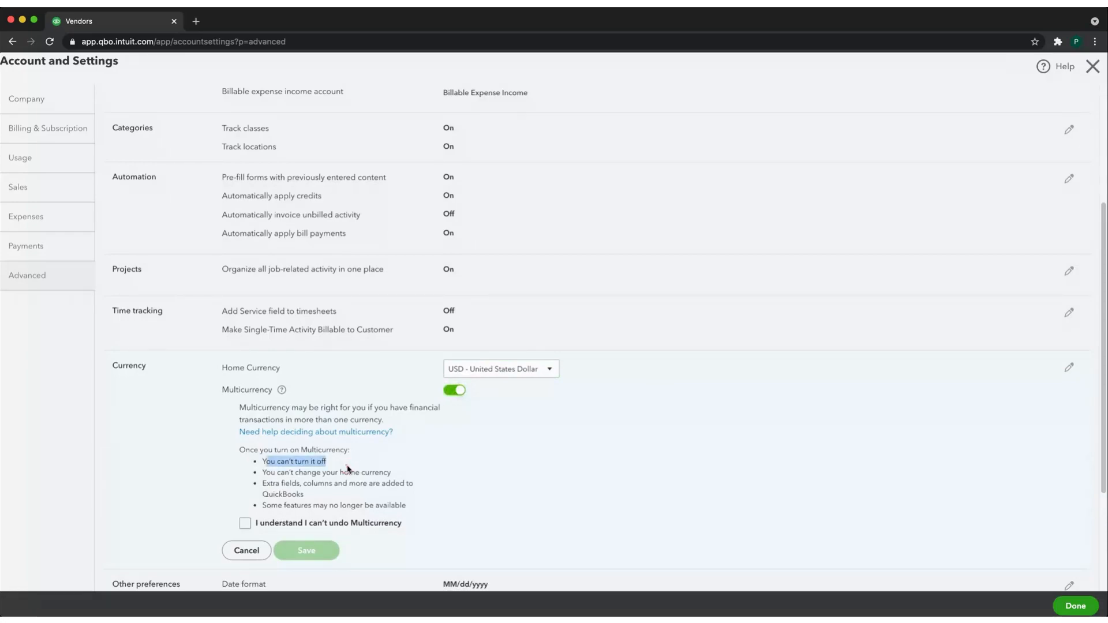
left_click(538, 427)
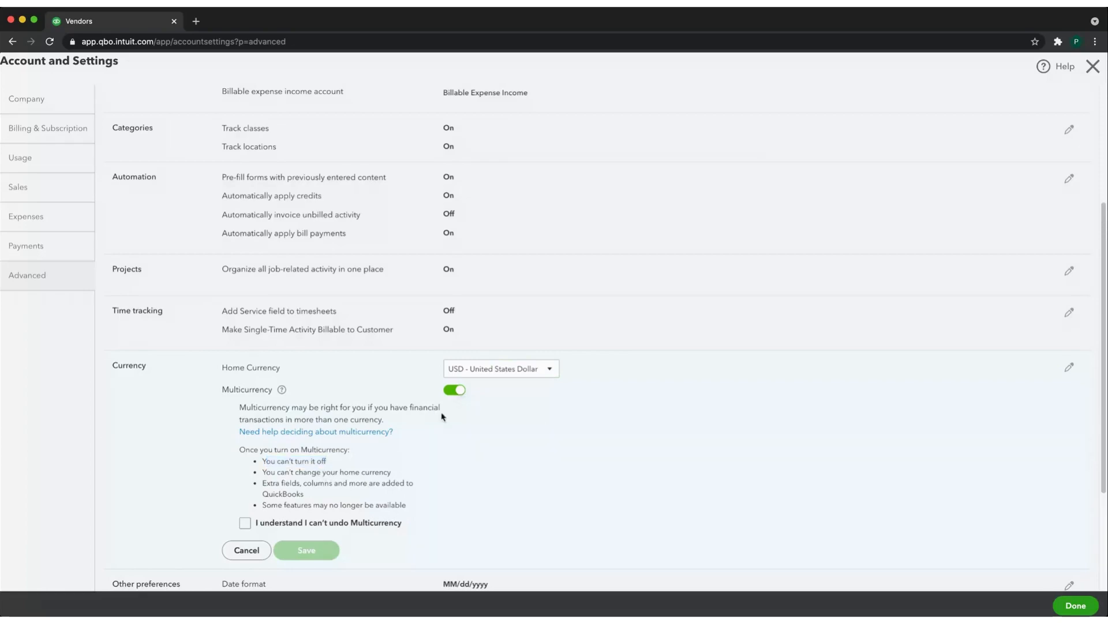
left_click(462, 391)
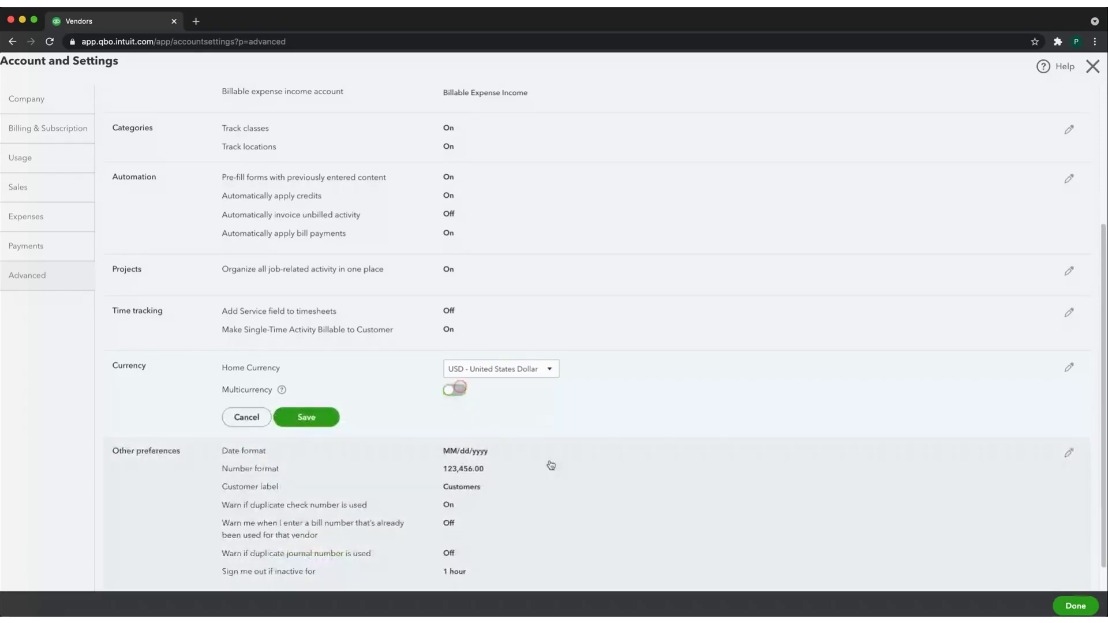
left_click(254, 417)
Open the Other preferences section for editing and view the available customer labels.
left_click(367, 440)
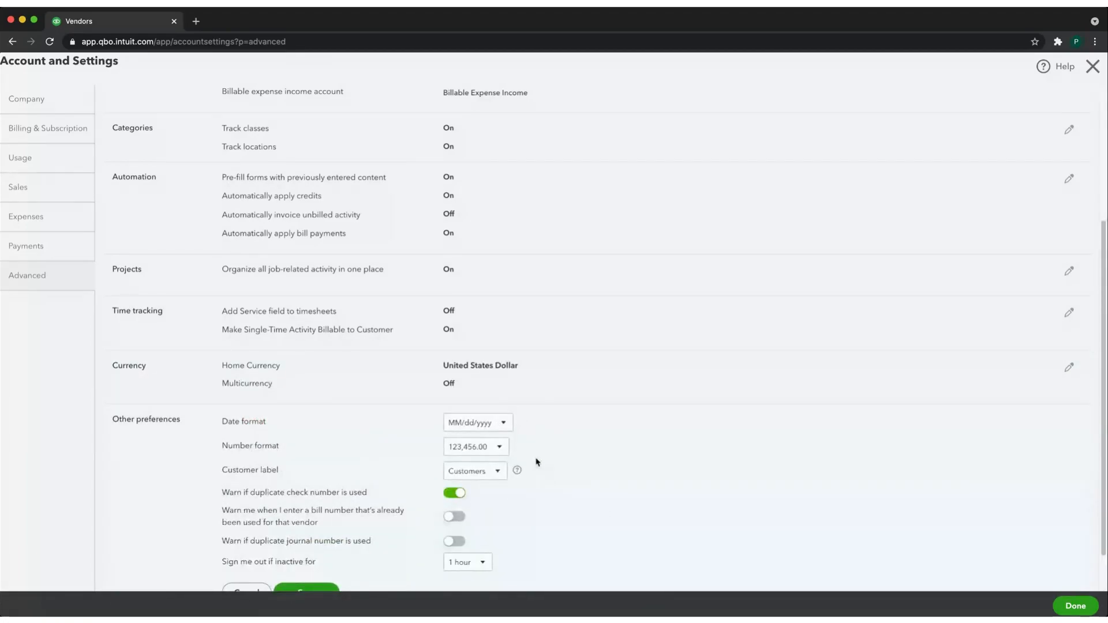
scroll(612, 496, "down", 2)
scroll(613, 496, "down", 2)
left_click(504, 426)
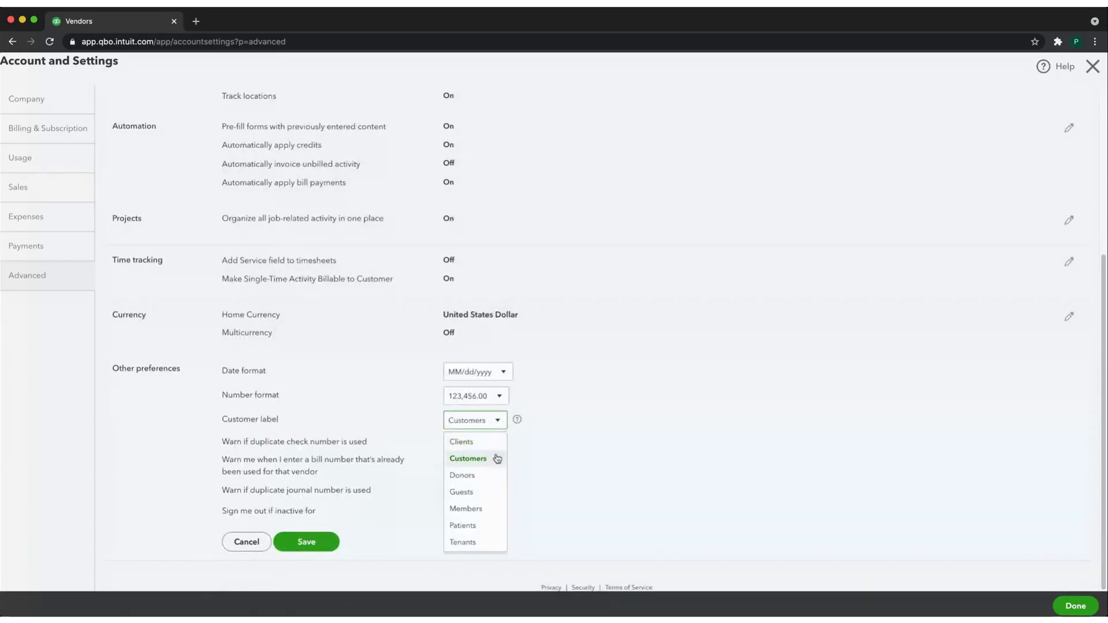
left_click(586, 437)
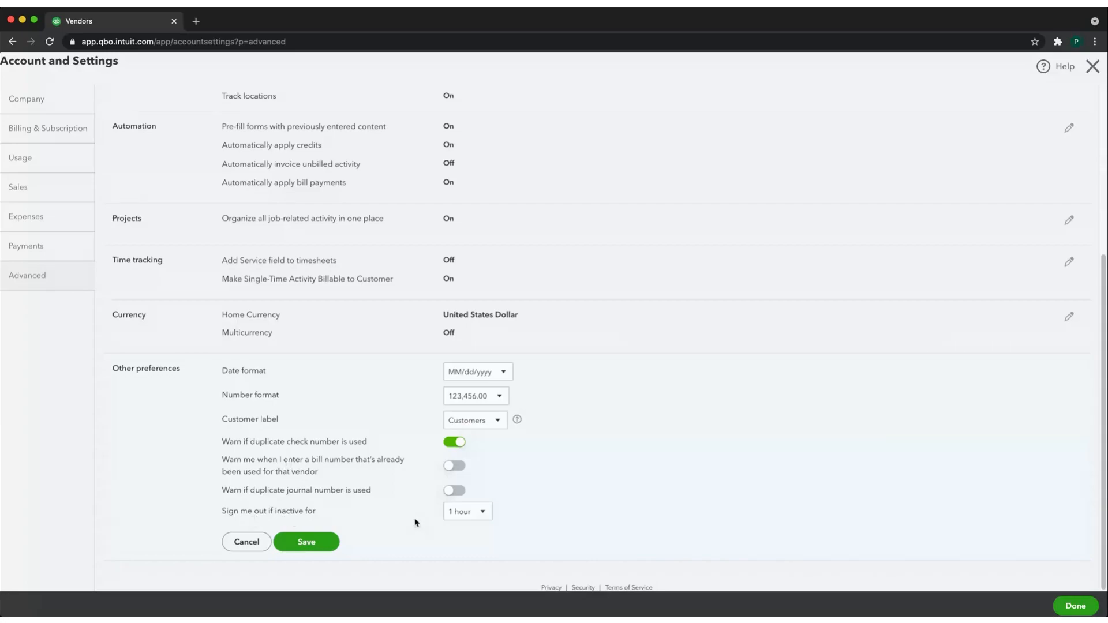
View the inactivity sign-out durations in Other preferences and cancel the section's edit.
left_click(483, 514)
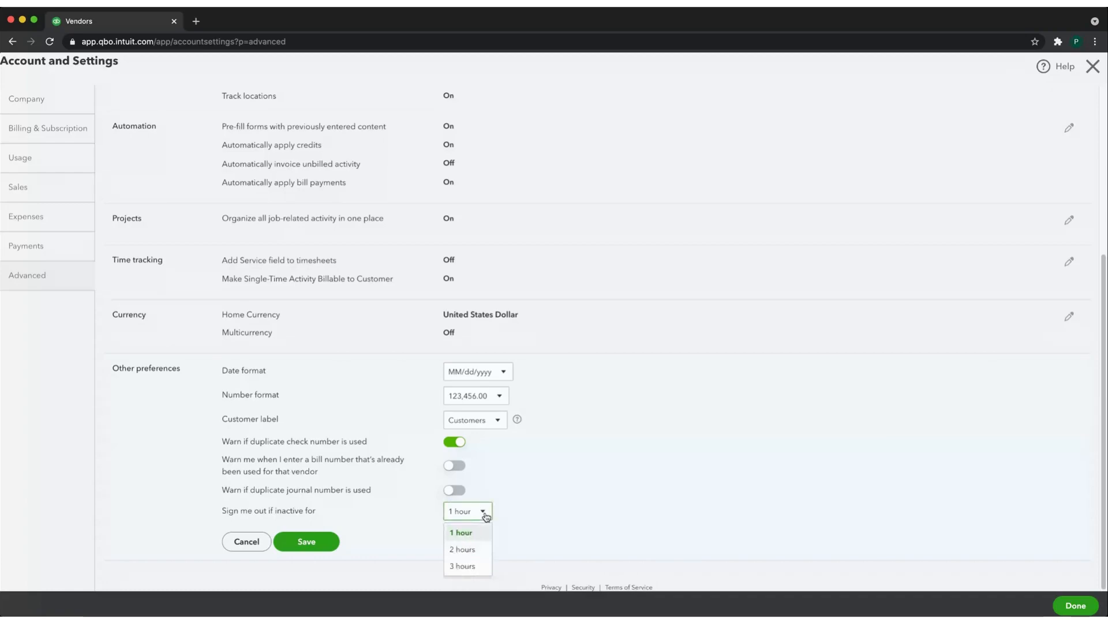
left_click(521, 496)
left_click(248, 542)
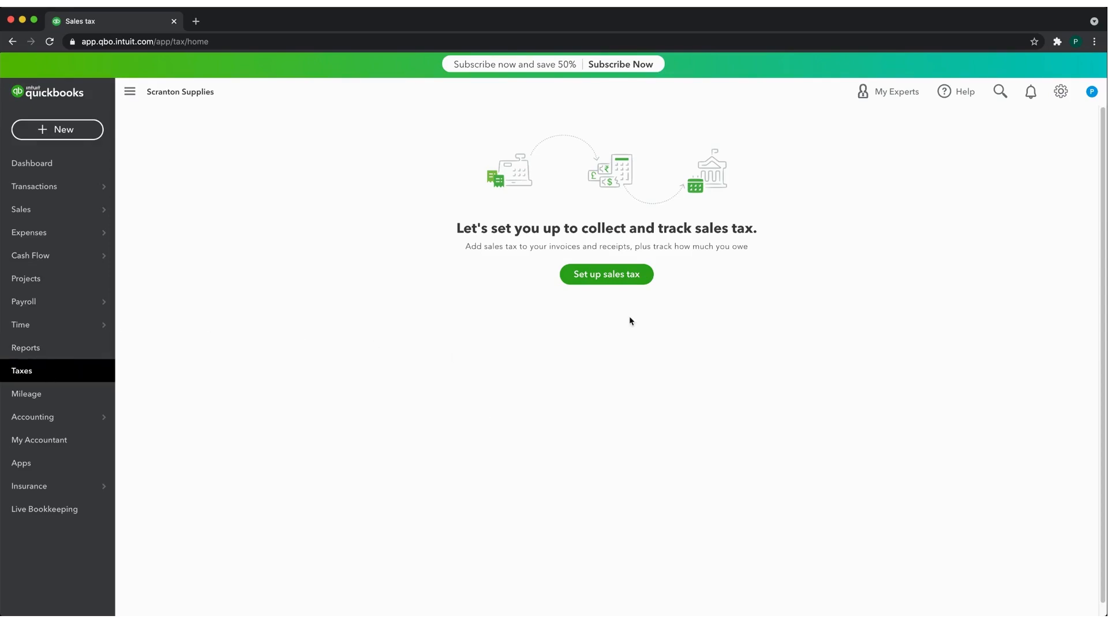
Set up sales tax, acknowledge the returning-user notice, and open the sales tax settings.
left_click(617, 282)
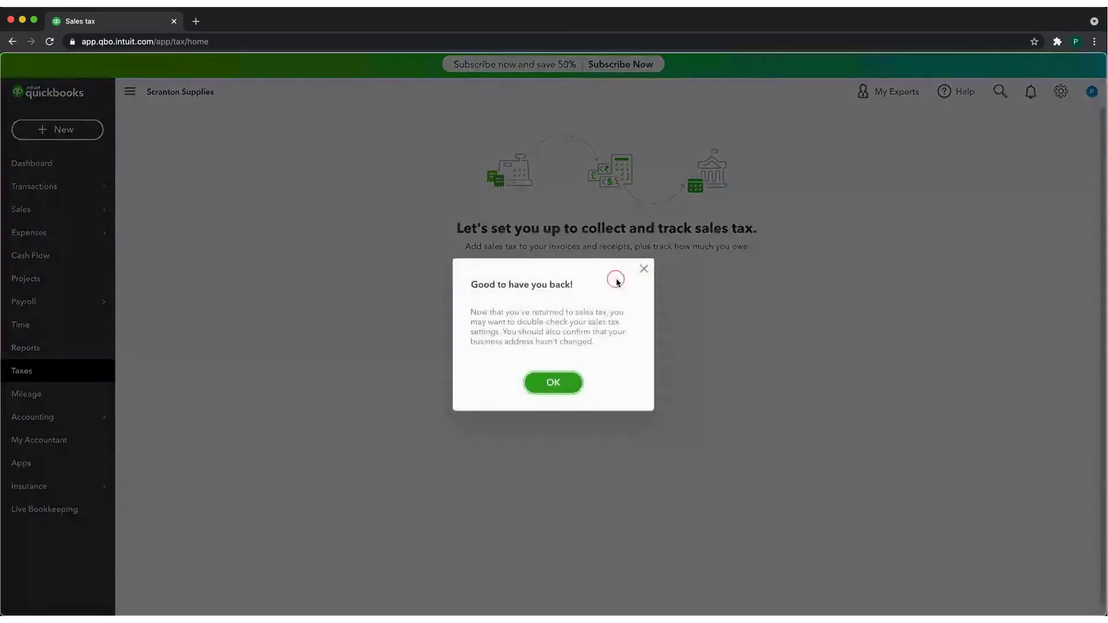
left_click(552, 376)
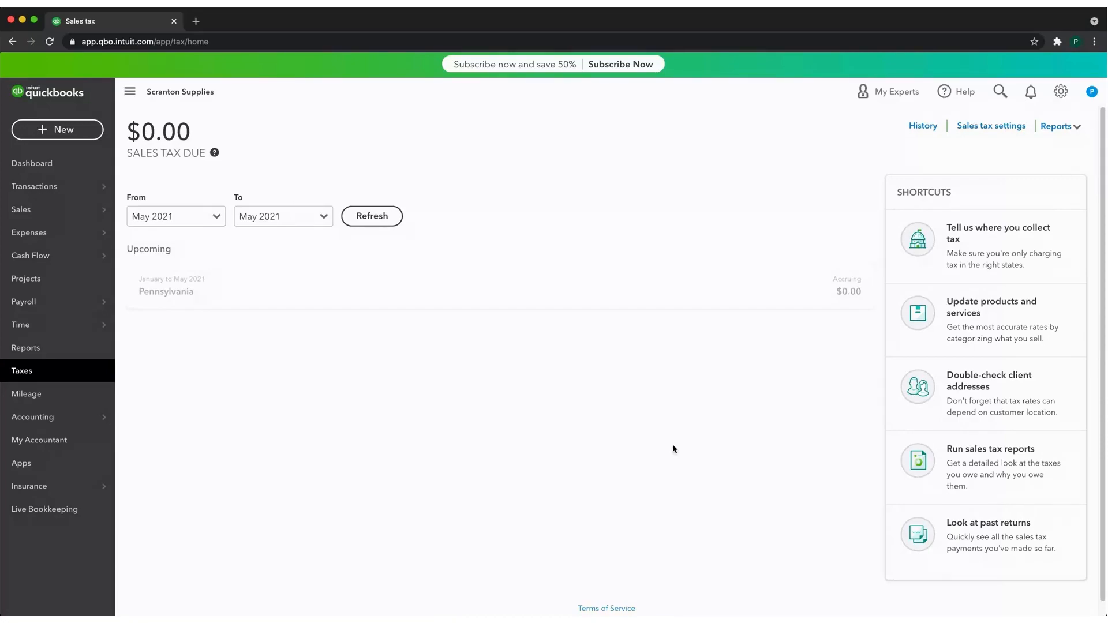
left_click(982, 128)
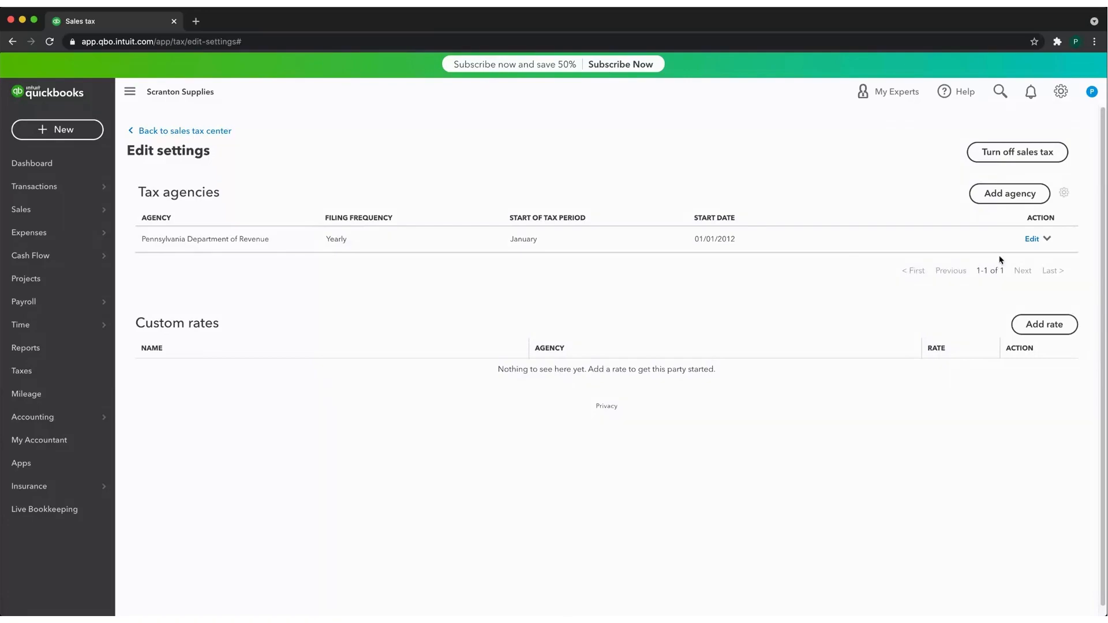
Open the Pennsylvania Department of Revenue details, view the filing frequency choices, and close the details without saving.
left_click(1029, 240)
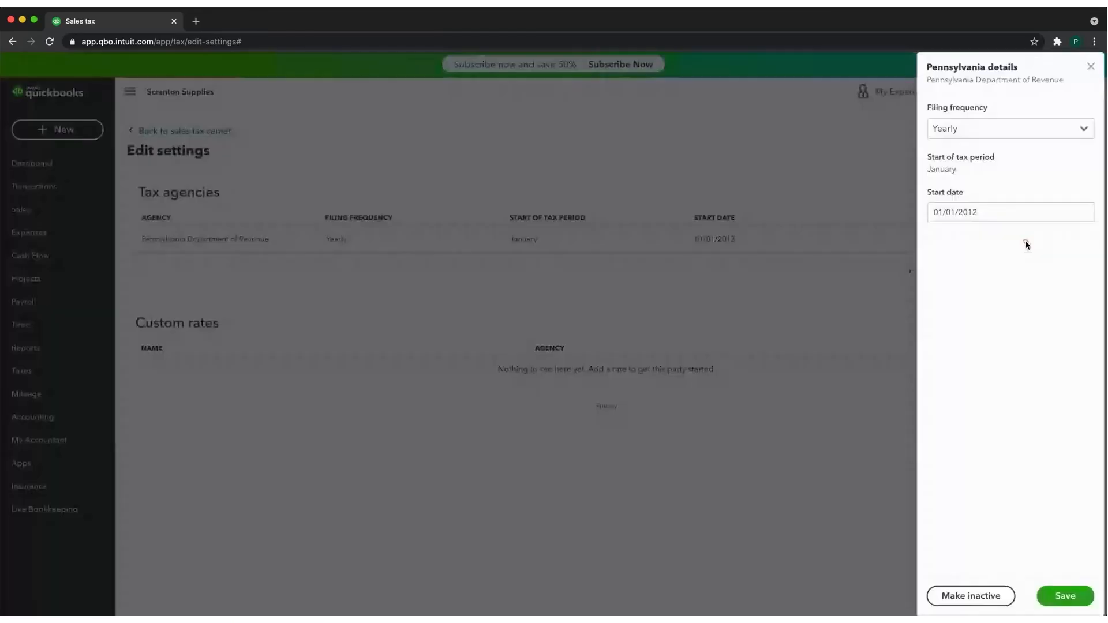
left_click(1087, 127)
left_click(1027, 99)
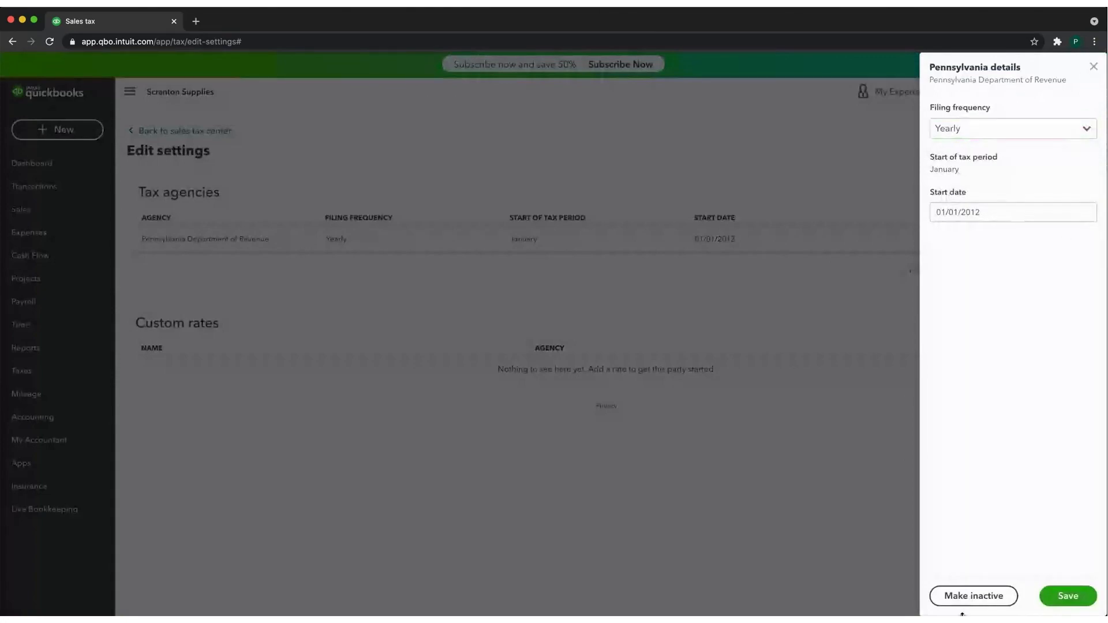
left_click(1094, 67)
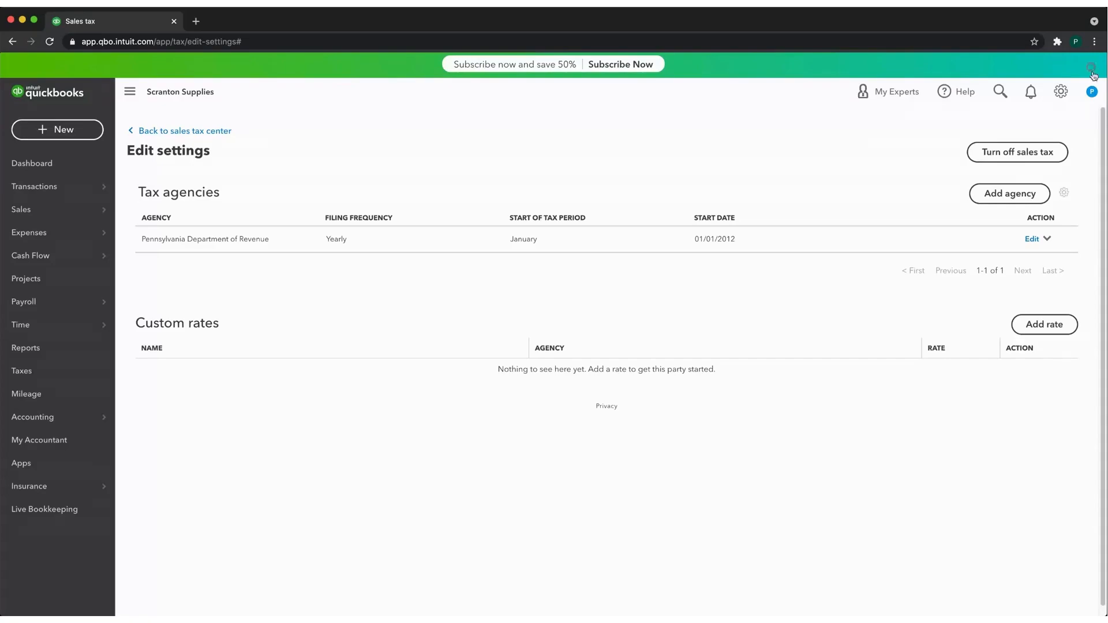
Open the form for adding a tax agency, view the selectable agencies, and close it without saving.
left_click(1013, 203)
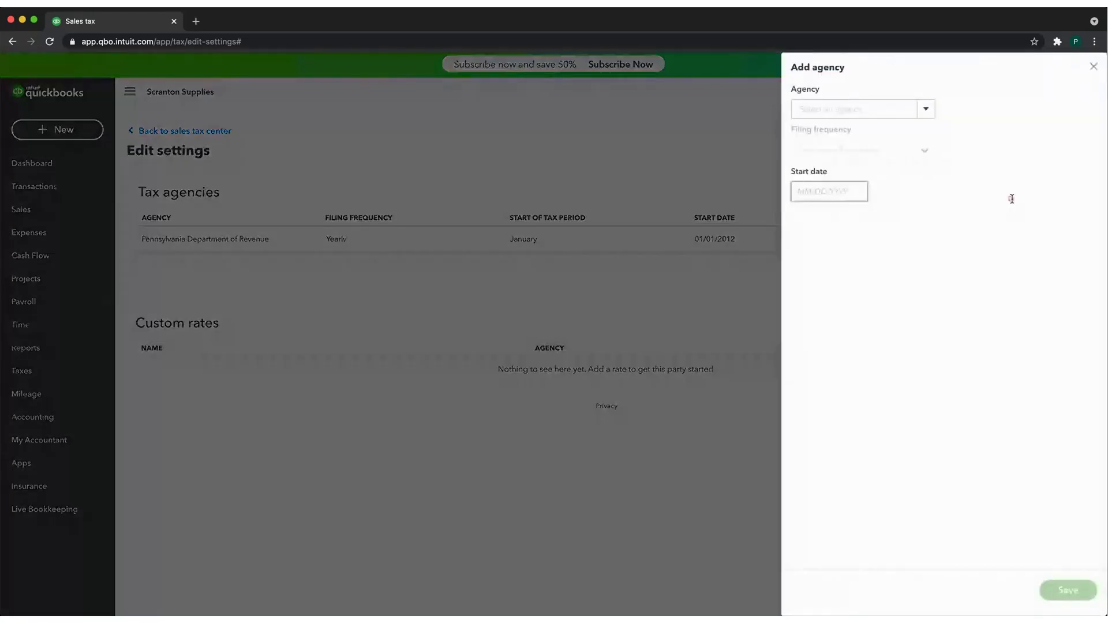
left_click(926, 110)
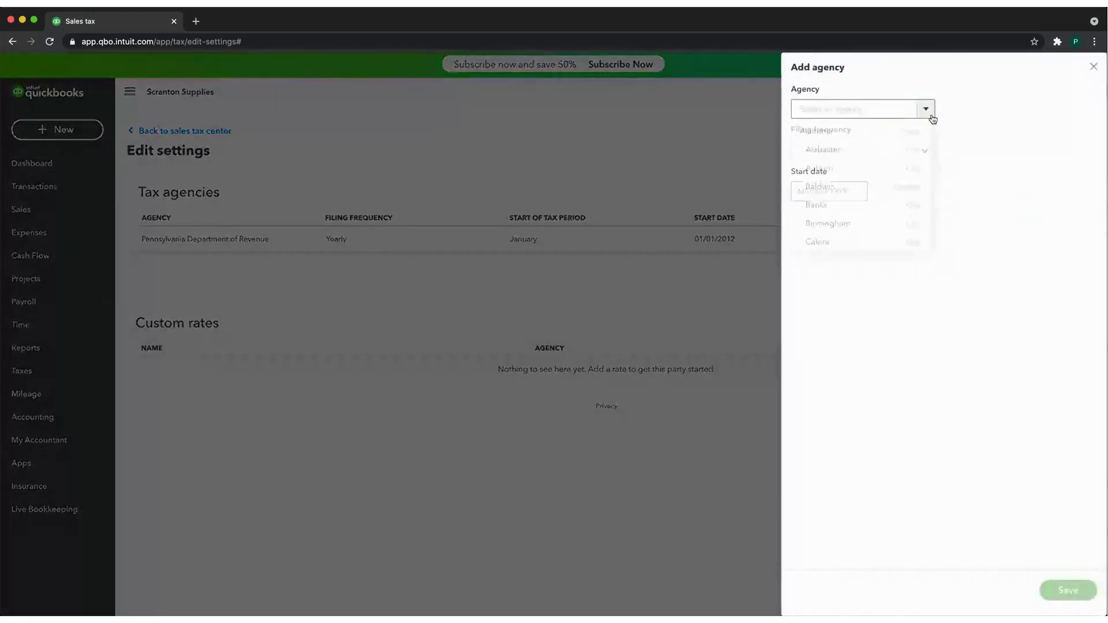
left_click(982, 117)
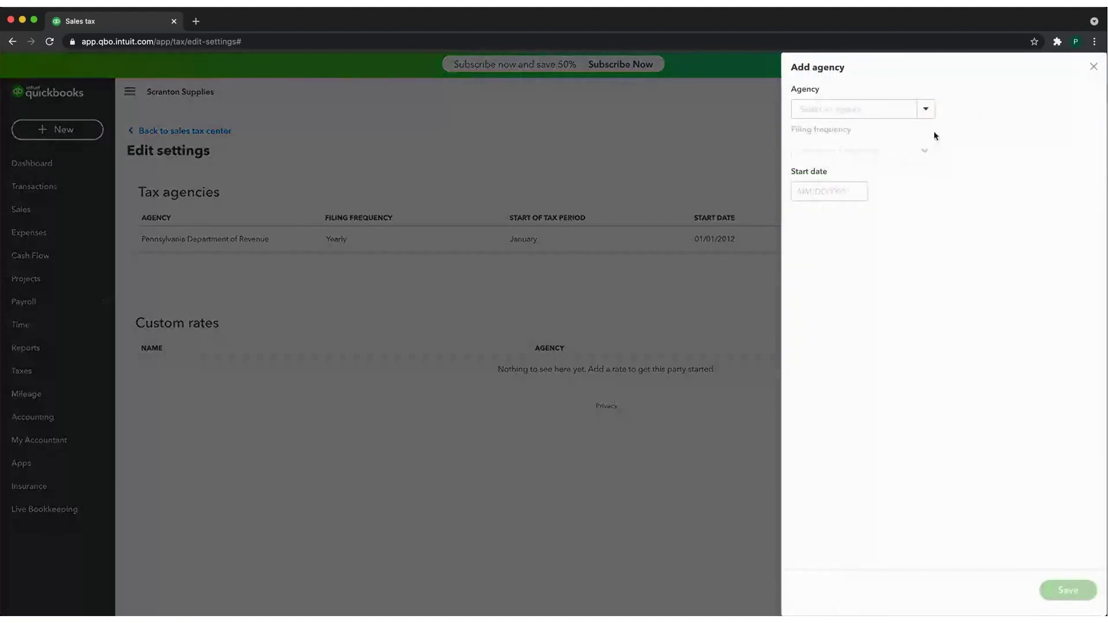
left_click(1093, 66)
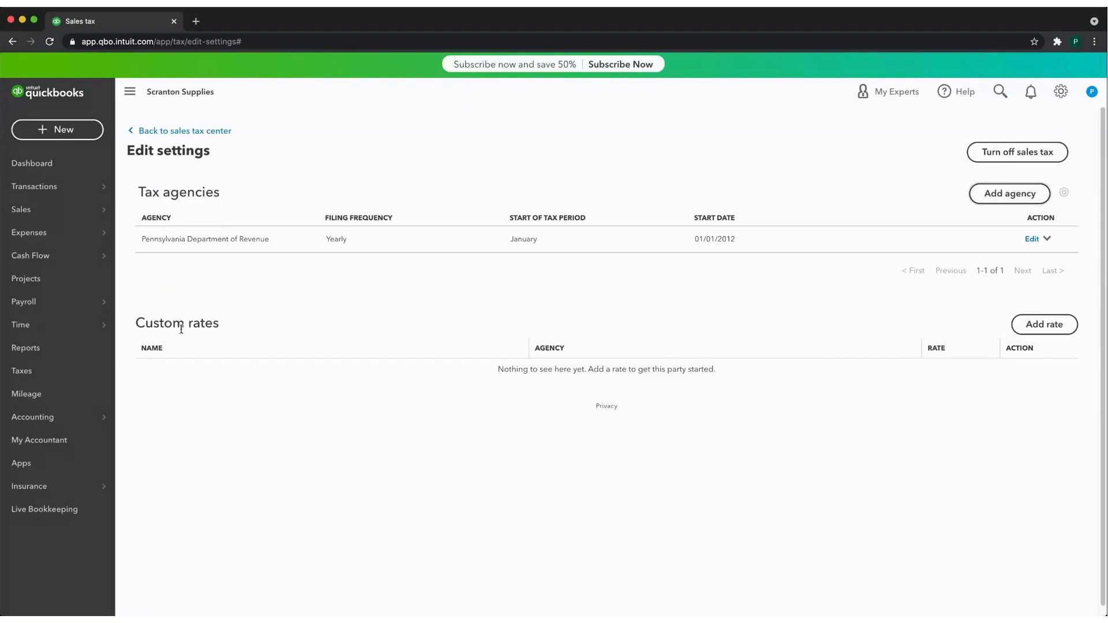
Open the custom sales tax rate form, review its name, agency and rate fields, and close it without saving.
left_click(1022, 327)
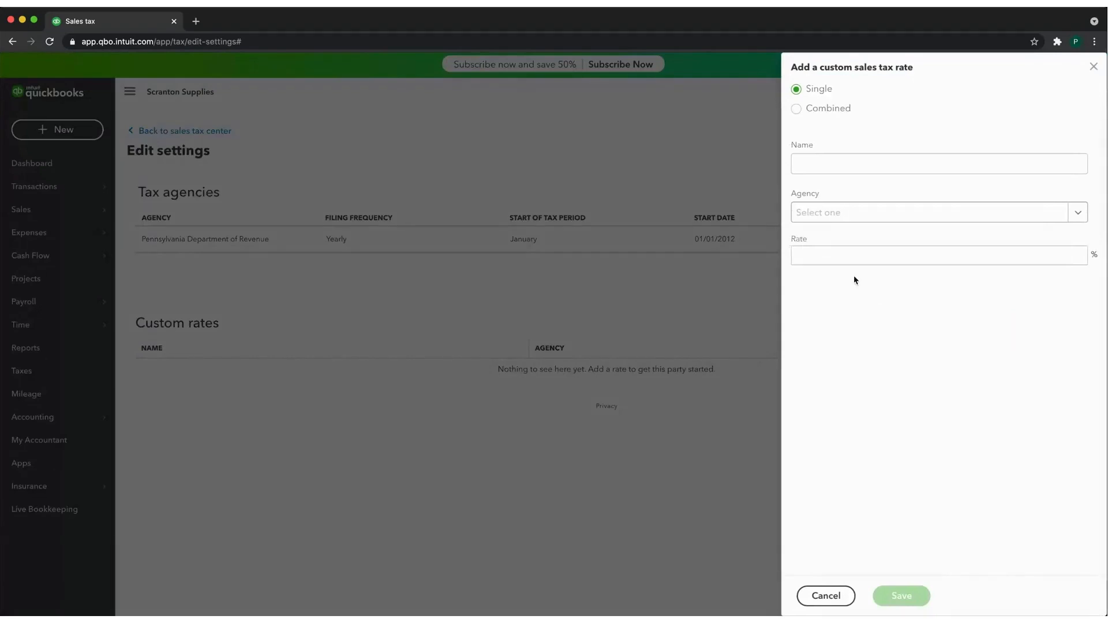
left_click(846, 168)
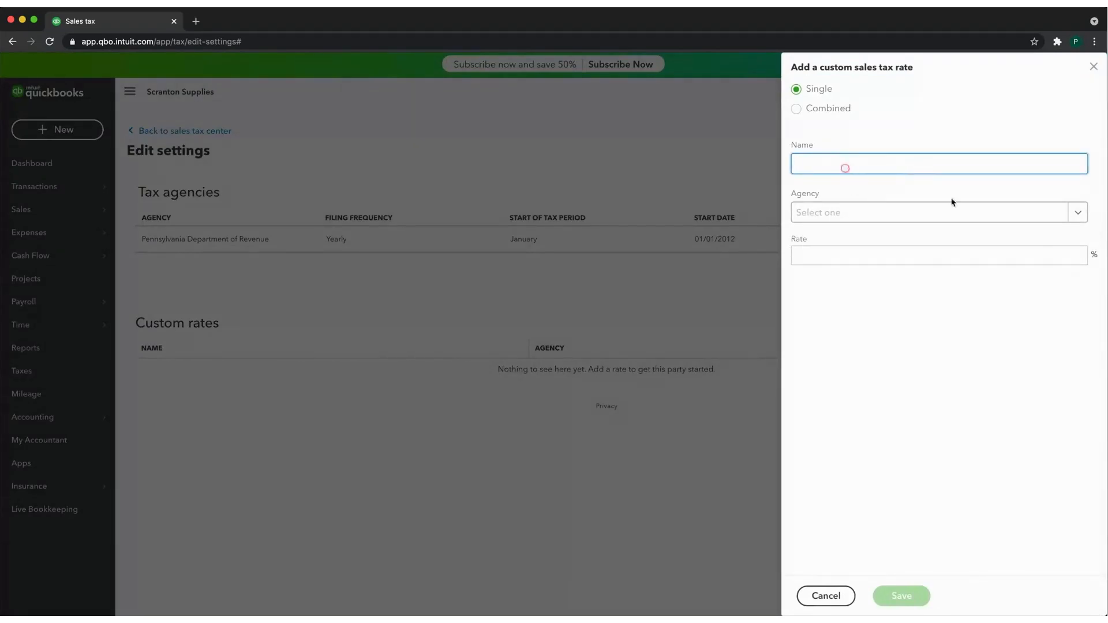
left_click(1073, 212)
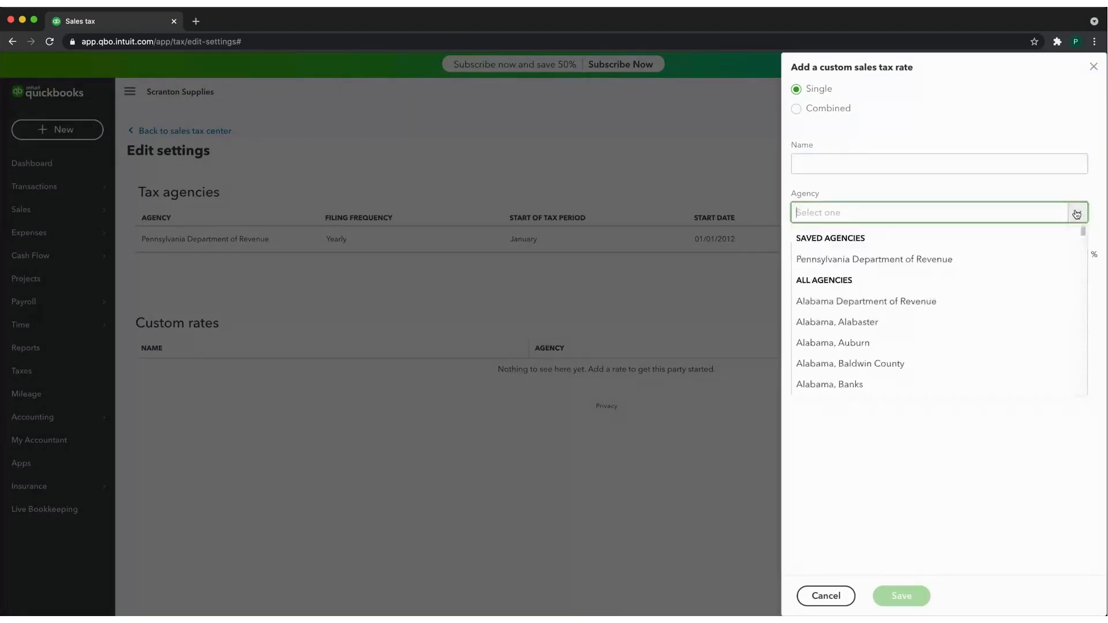
left_click(972, 448)
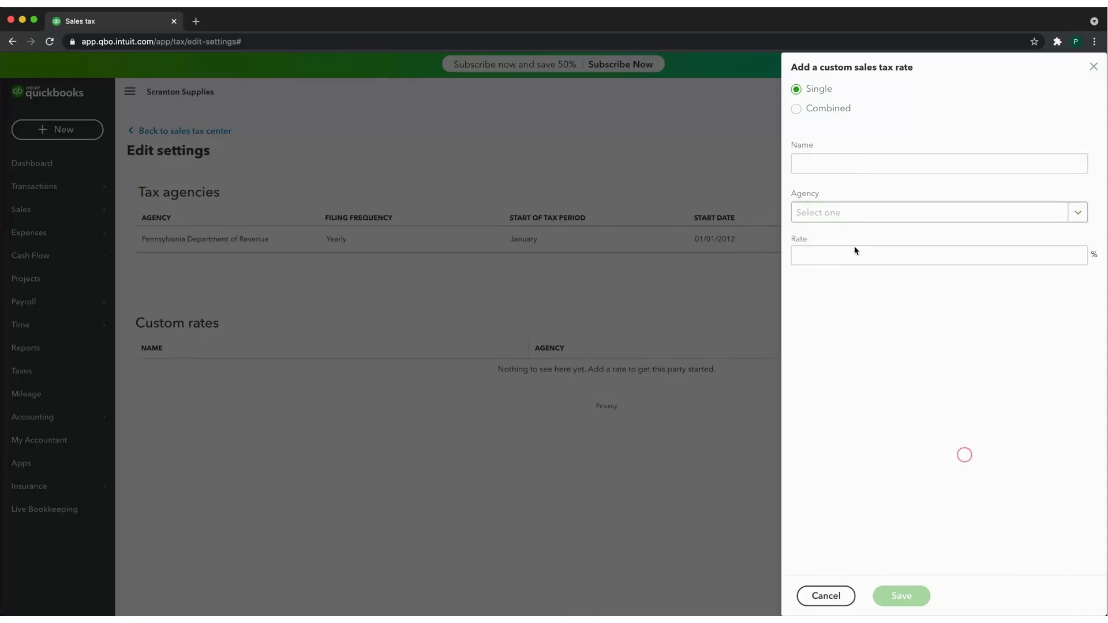
left_click(1093, 67)
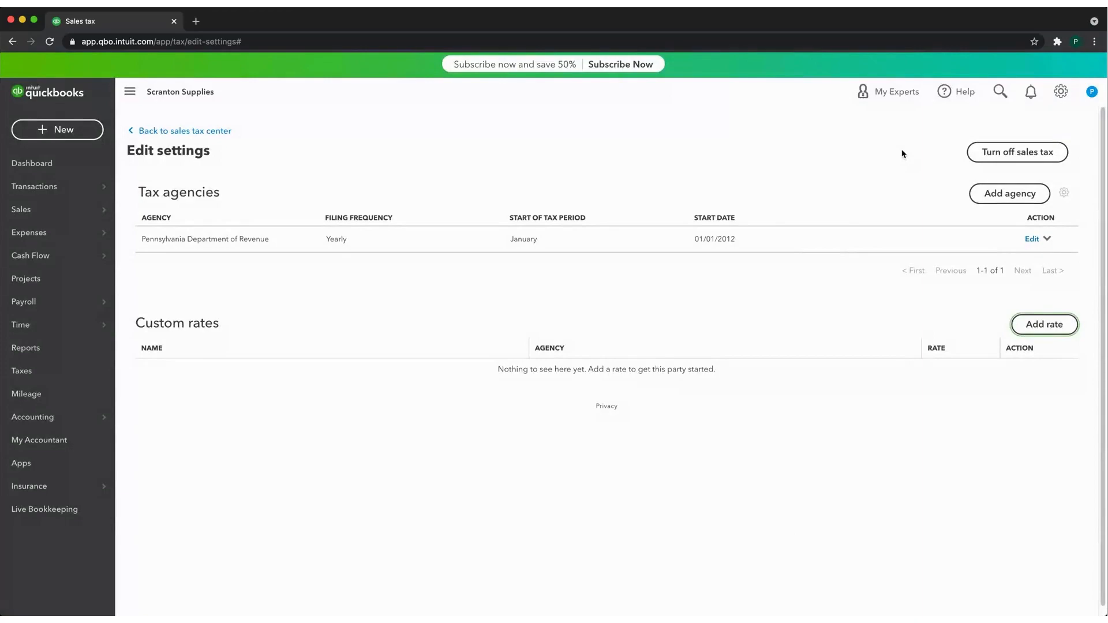
Start turning off sales tax and decline the confirmation.
left_click(1023, 157)
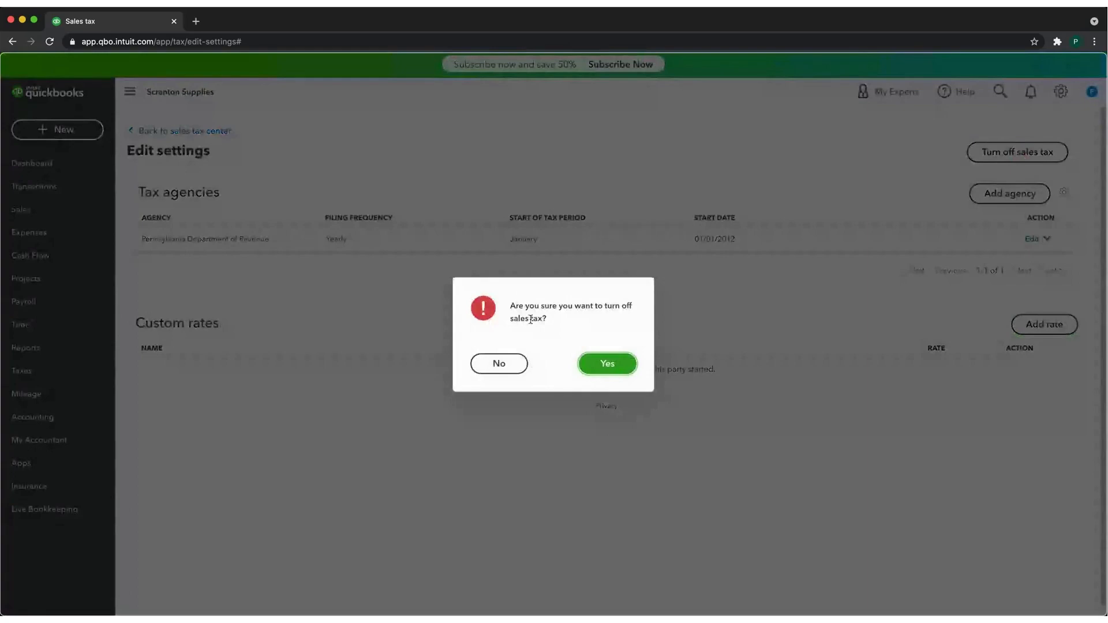
left_click(495, 369)
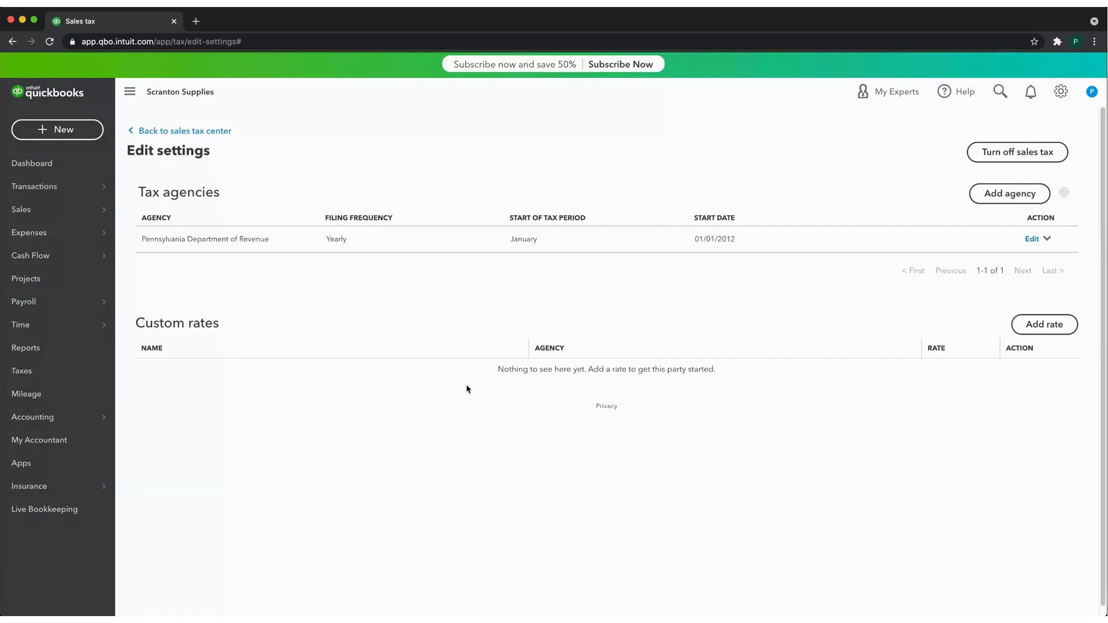
Open the Customers list under Sales and view the company's customer types.
mouse_move(59, 212)
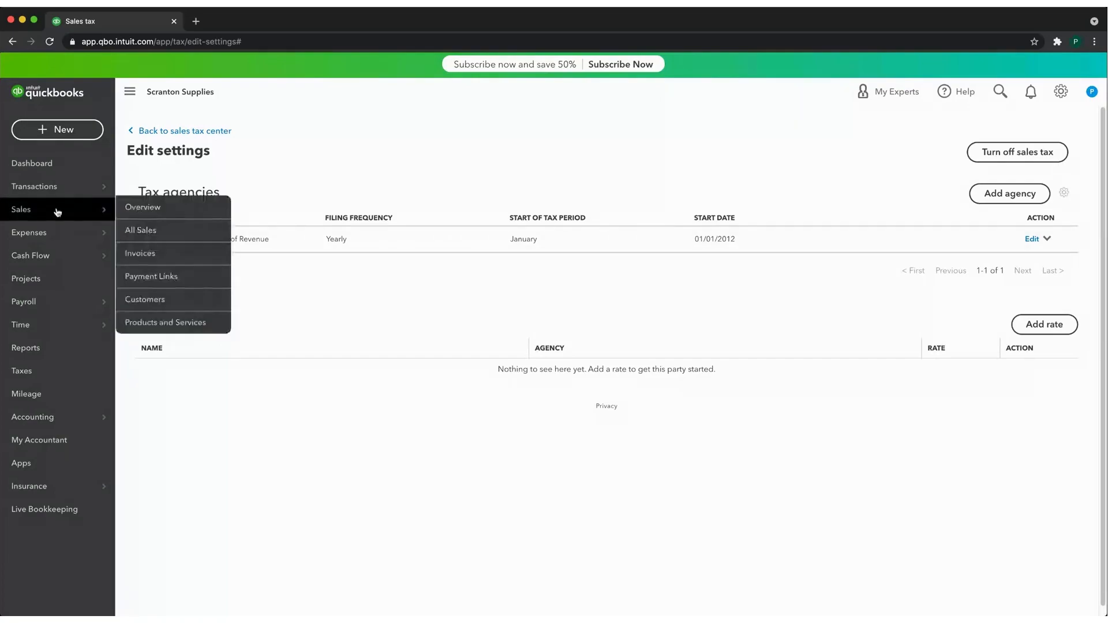
left_click(177, 308)
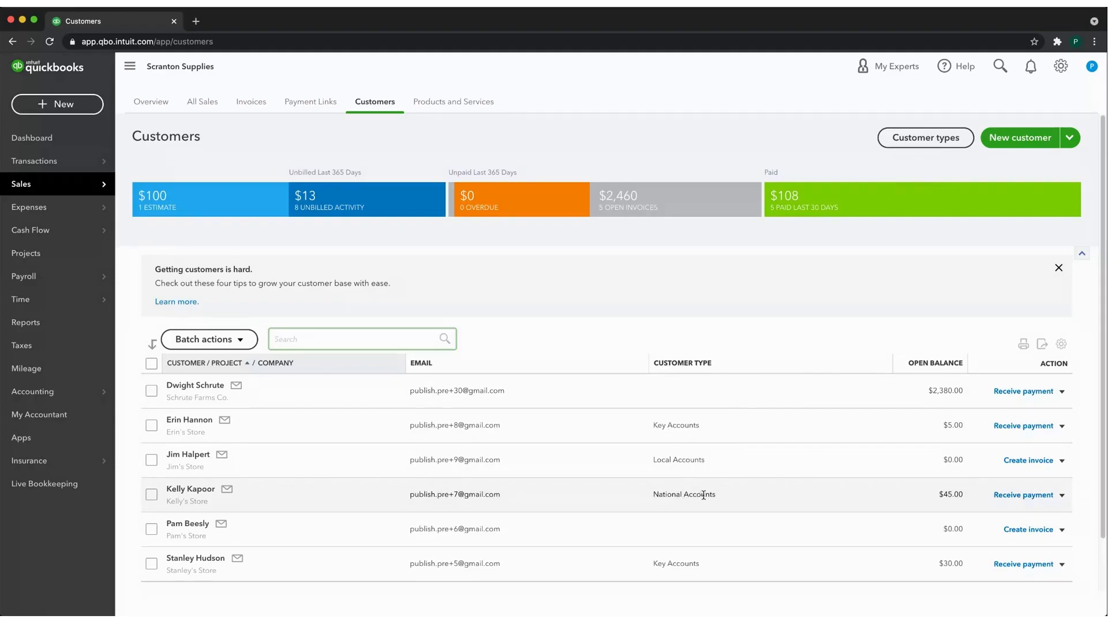
left_click(931, 142)
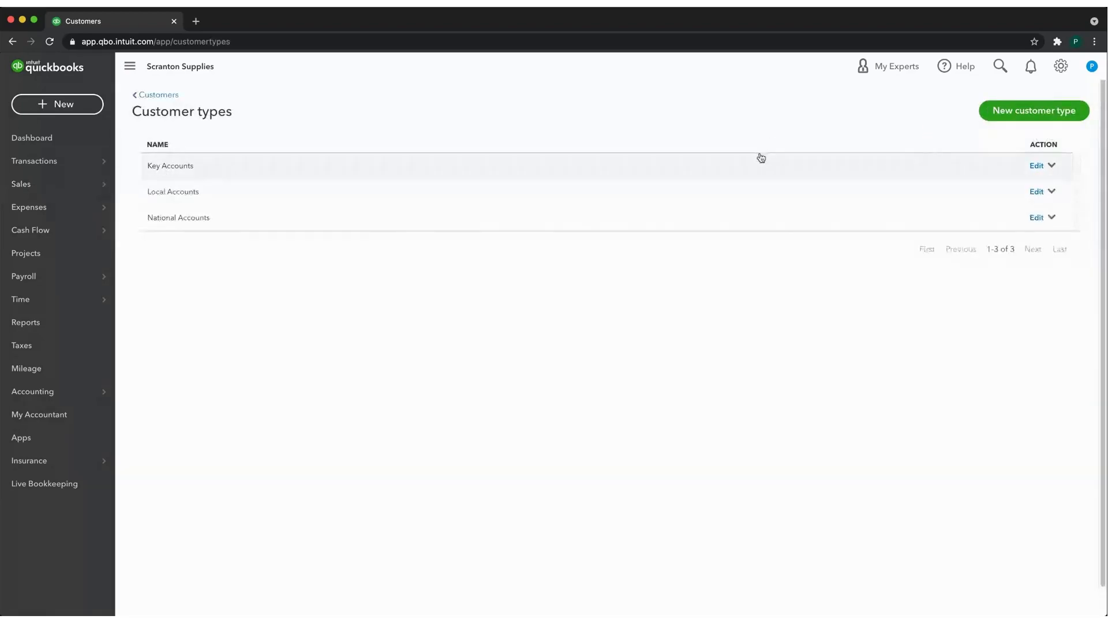
Look at the new customer type form, cancel it, and return to the Customers list.
left_click(1027, 118)
left_click(454, 329)
left_click(448, 374)
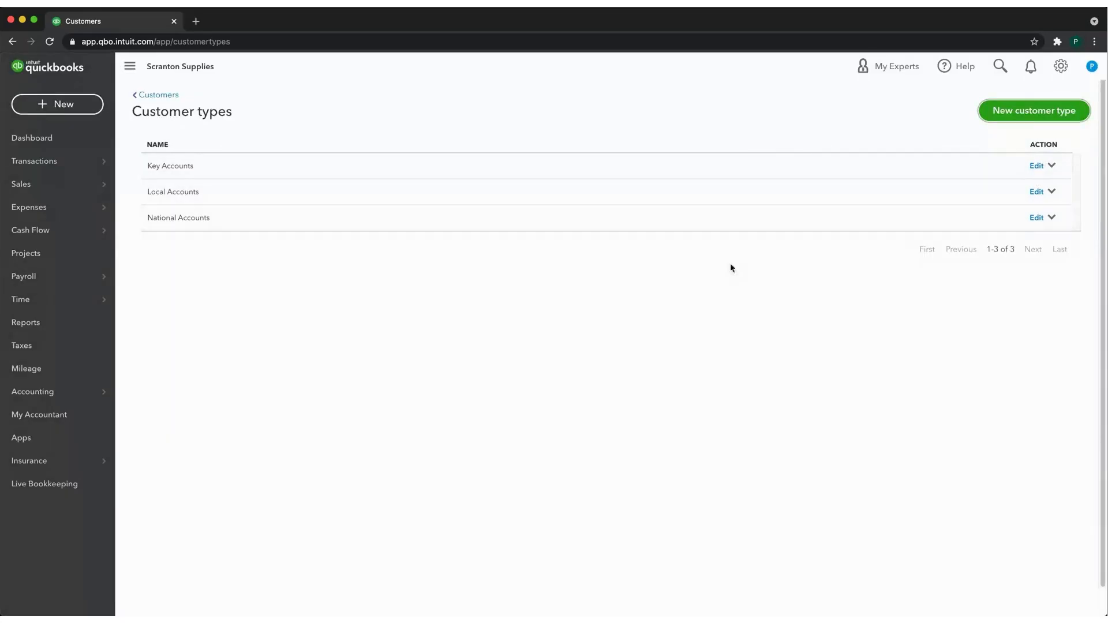
left_click(169, 96)
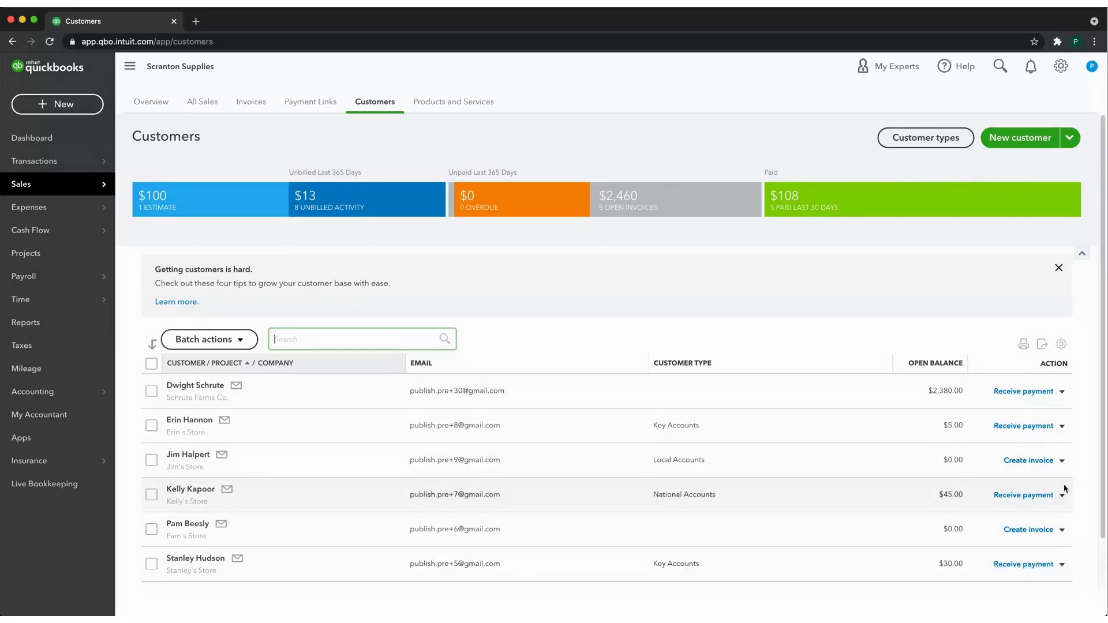
View the actions available for the Local Accounts customer and the option for importing customers.
left_click(1063, 463)
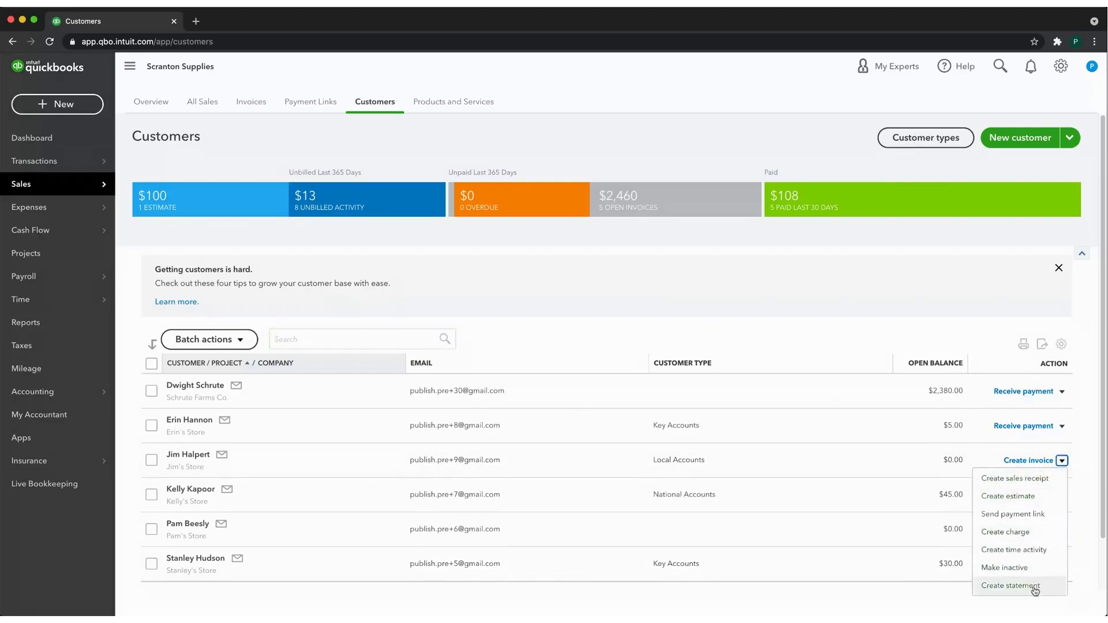
left_click(895, 611)
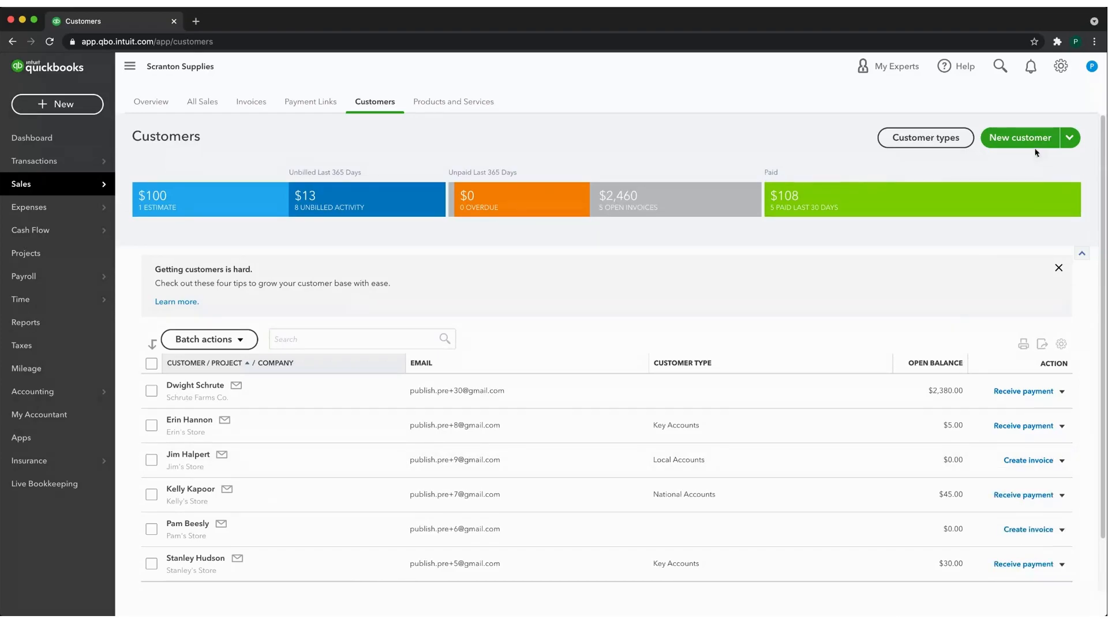
left_click(1069, 142)
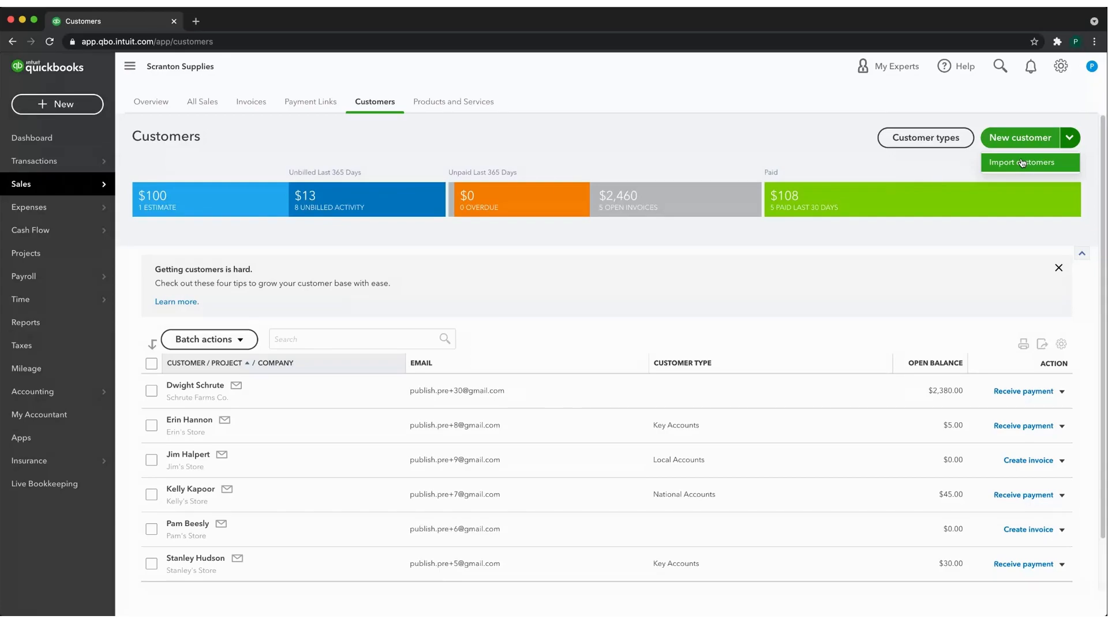
Start a new customer record and enter the customer's first name, last name and company name.
left_click(1028, 143)
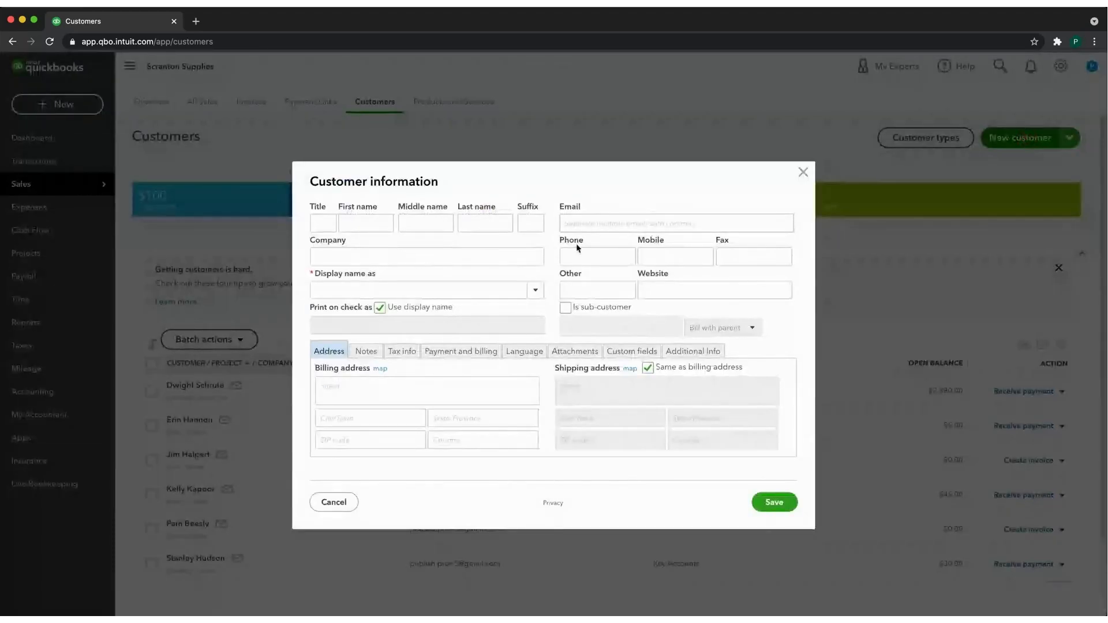
left_click(378, 226)
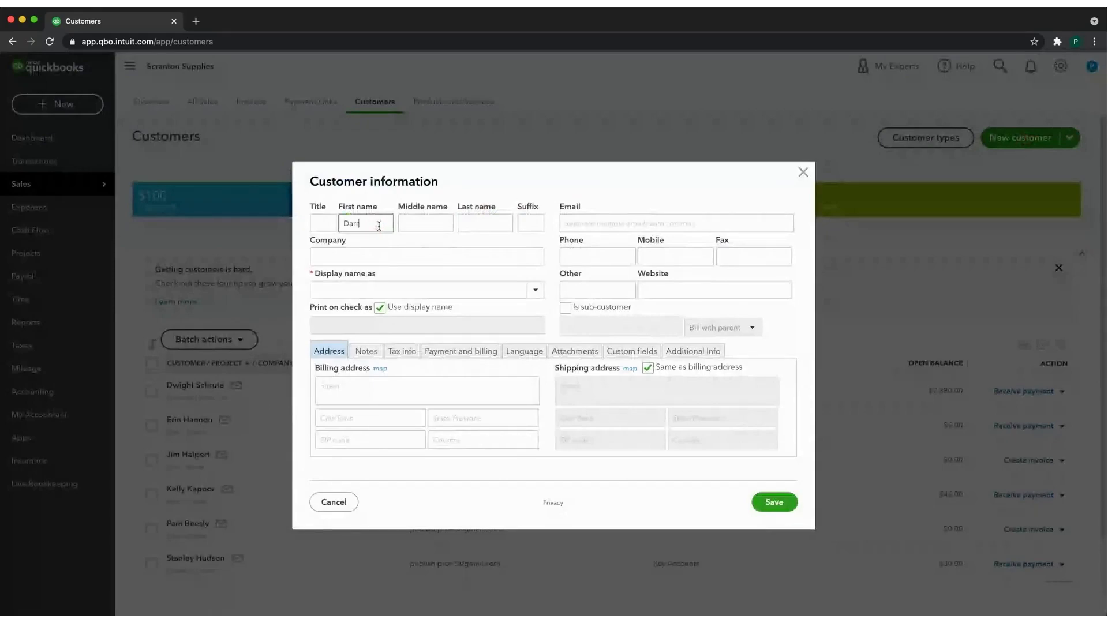
key("Tab")
key("Tab")
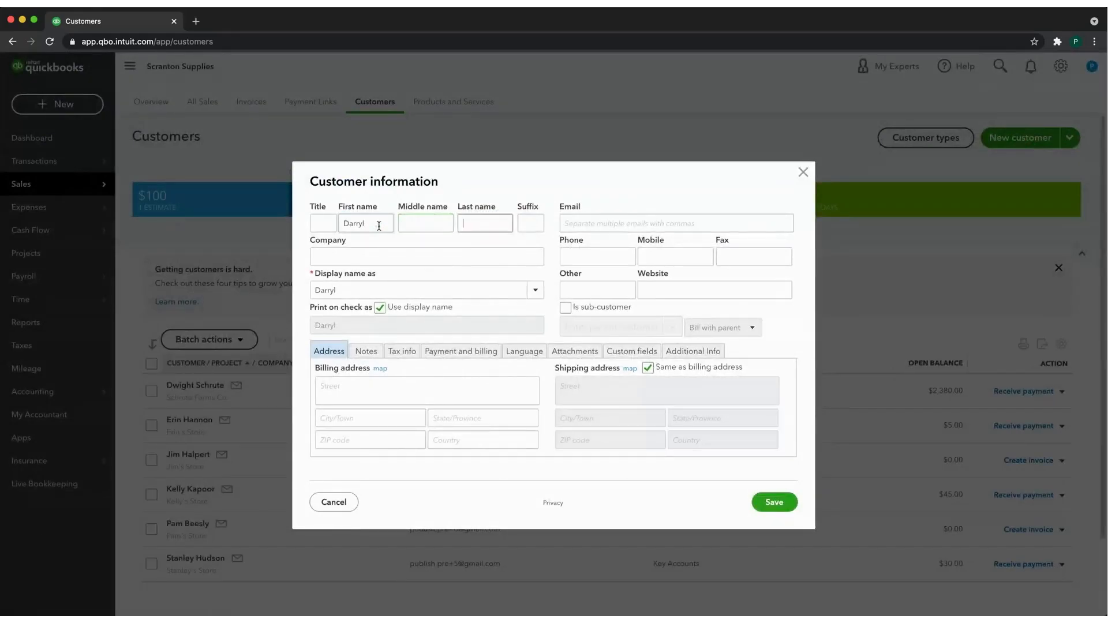
left_click(422, 257)
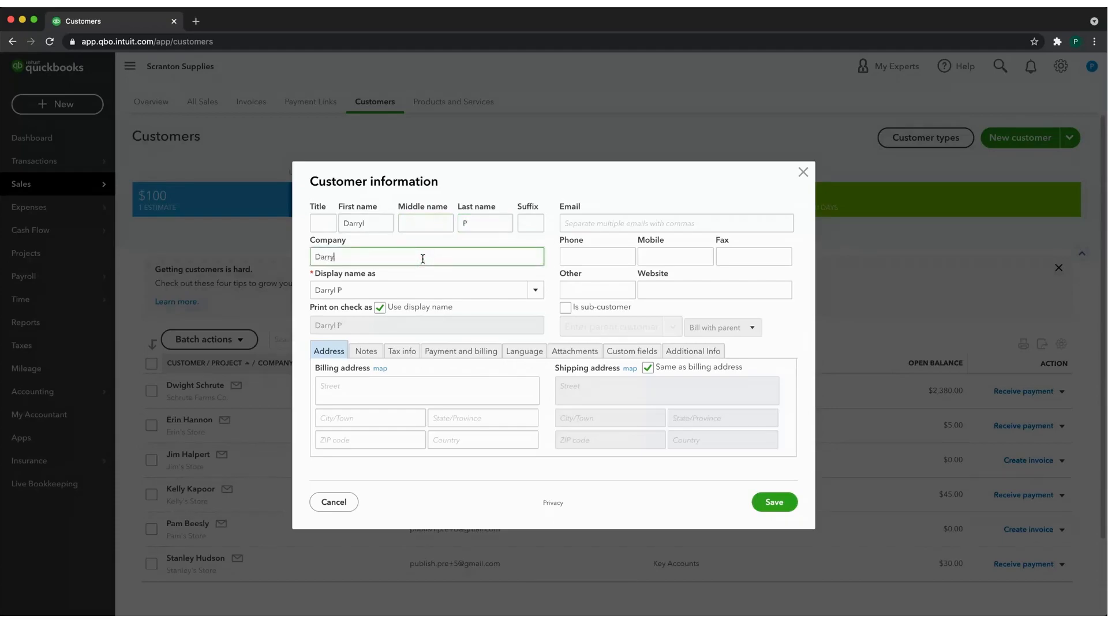
type("Darryl's Company")
View the display name choices for the new customer and review the email and phone fields.
left_click(537, 292)
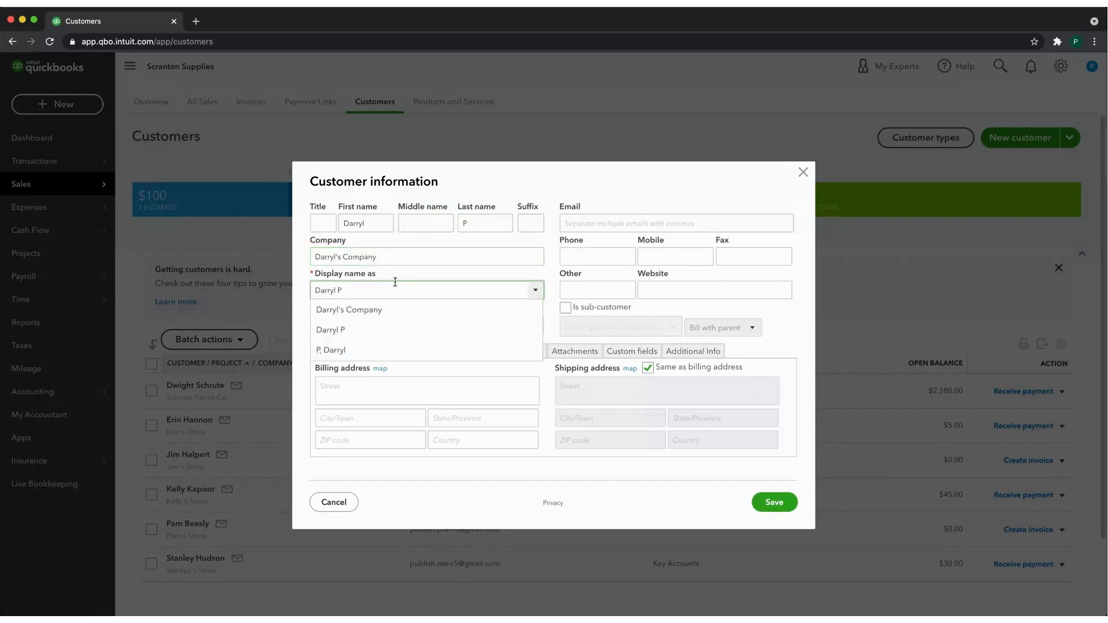
left_click(484, 272)
left_click(662, 217)
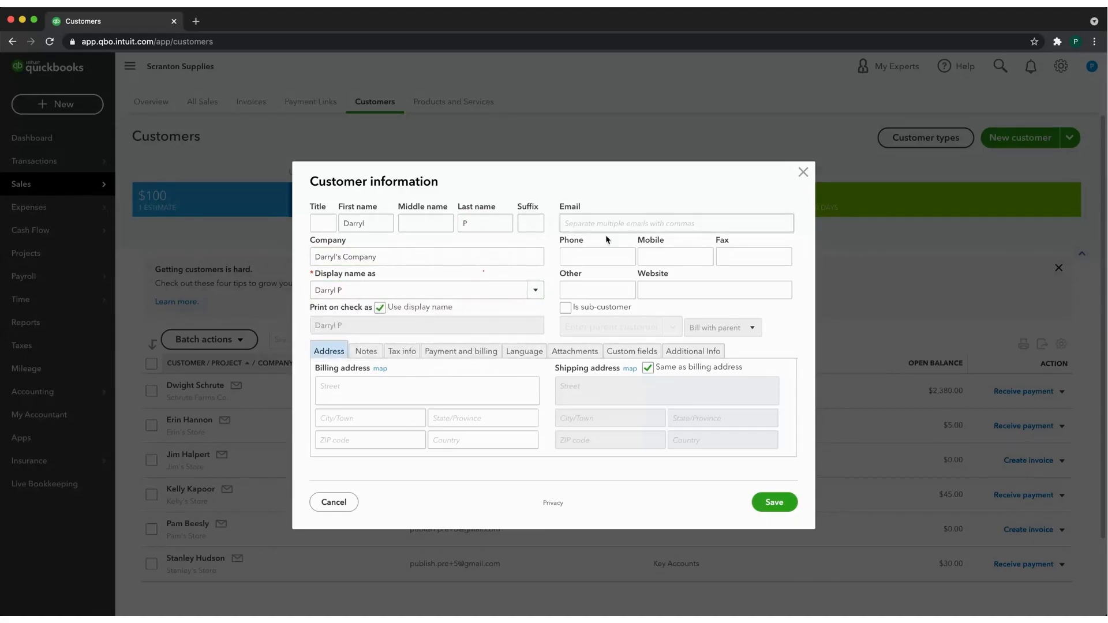
left_click(578, 255)
Enable the sub-customer option, view the parent customer and billing choices, and turn the option off again.
left_click(566, 307)
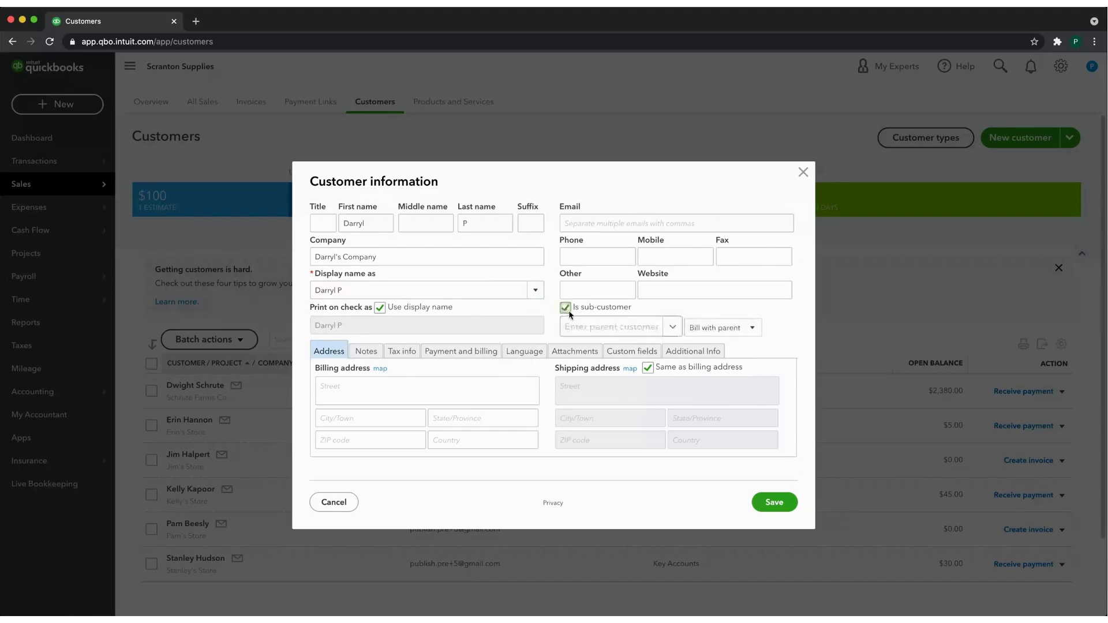
left_click(671, 329)
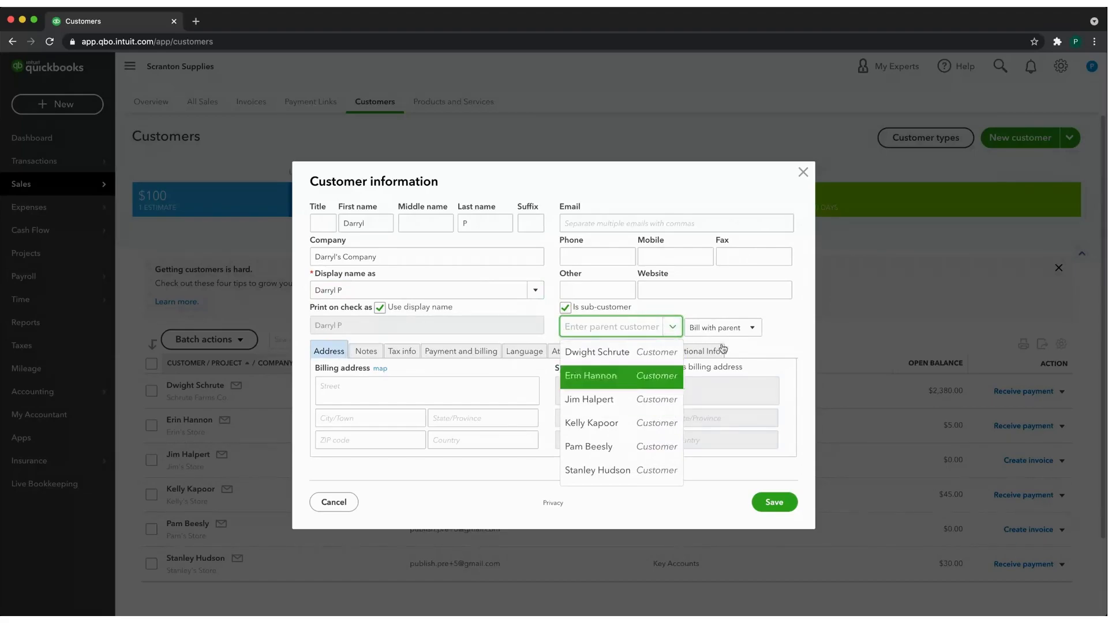
left_click(736, 315)
left_click(754, 328)
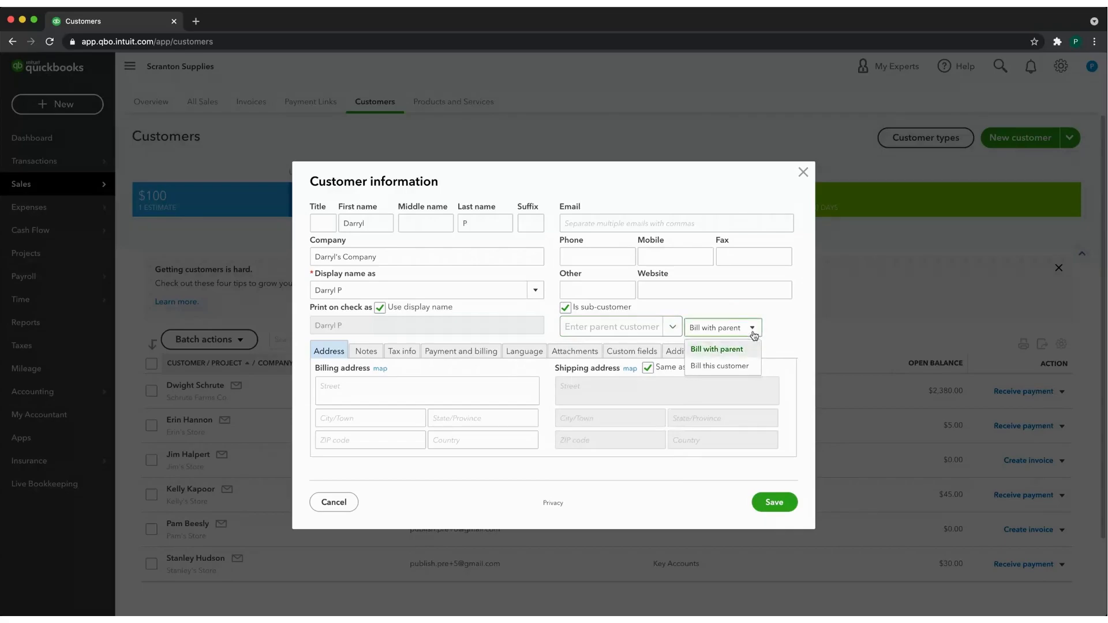
left_click(721, 313)
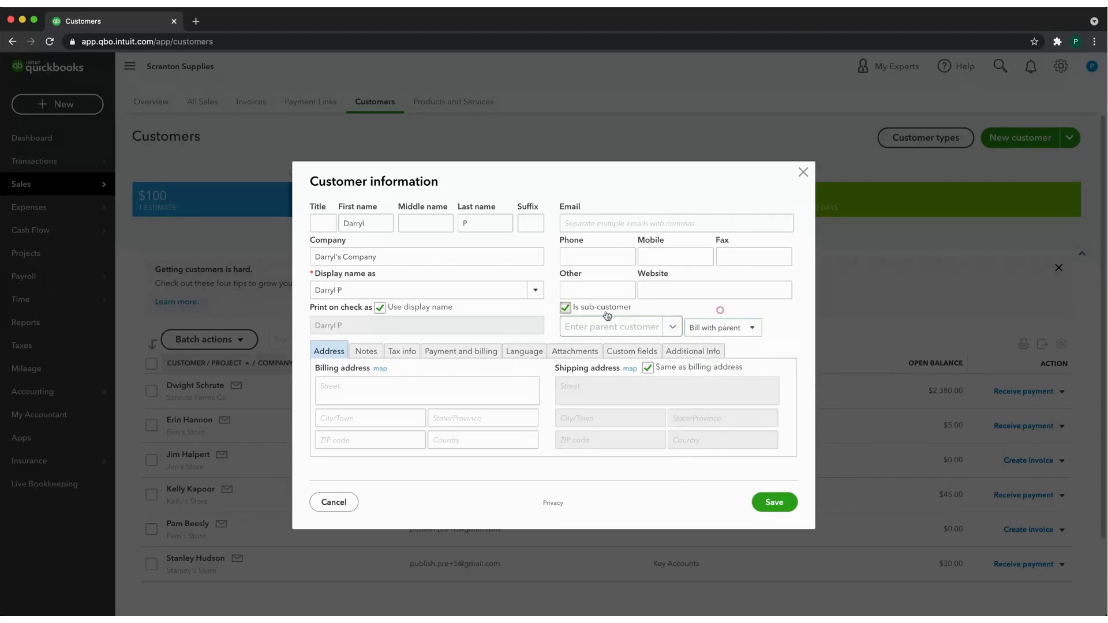
left_click(566, 310)
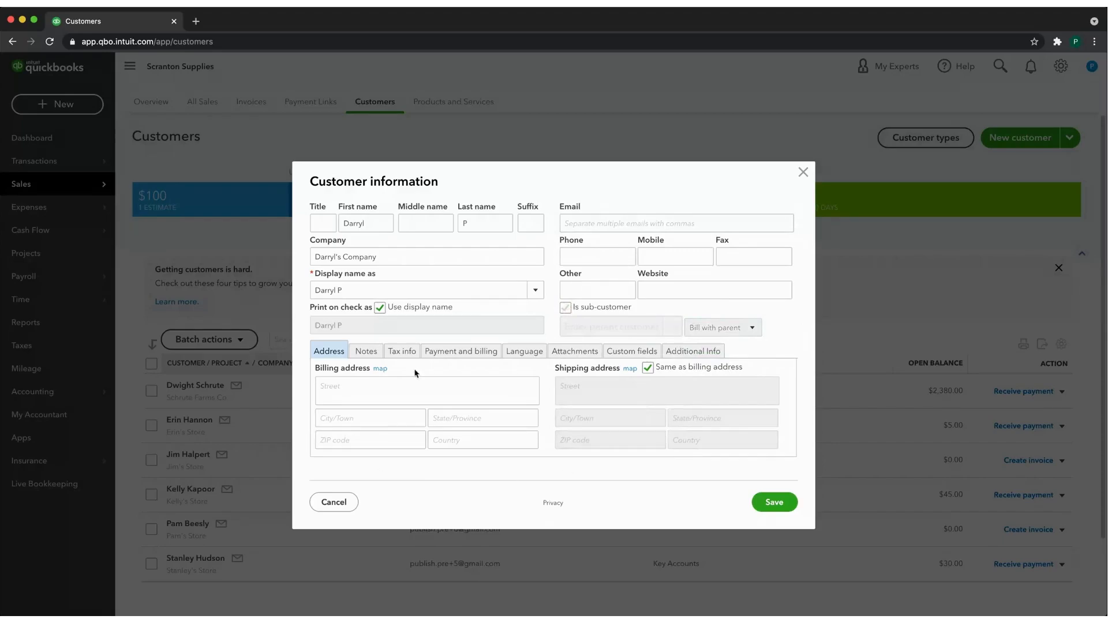
Review the new customer's notes and tax info, including the tax rate choice and the tax exemption fields, leaving the exemption off.
left_click(366, 351)
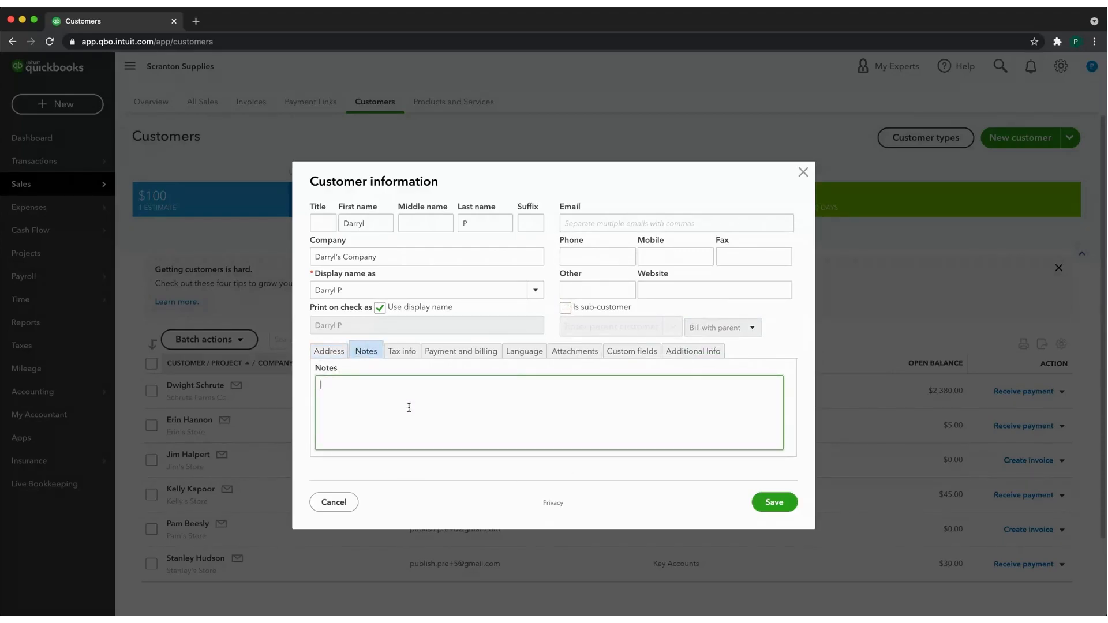
left_click(401, 351)
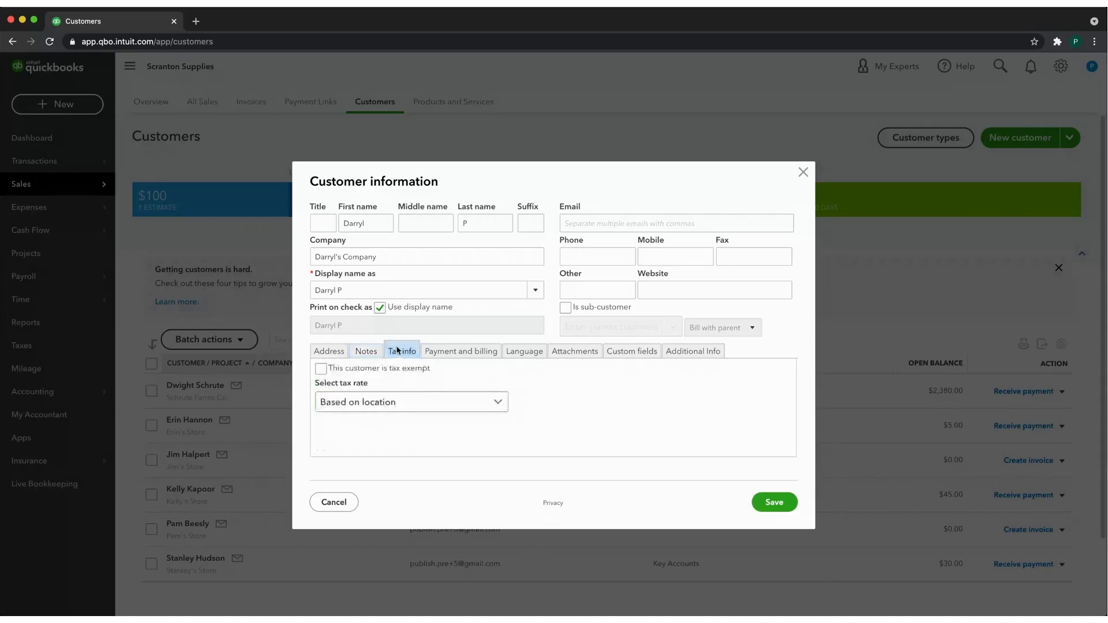
left_click(497, 407)
left_click(498, 406)
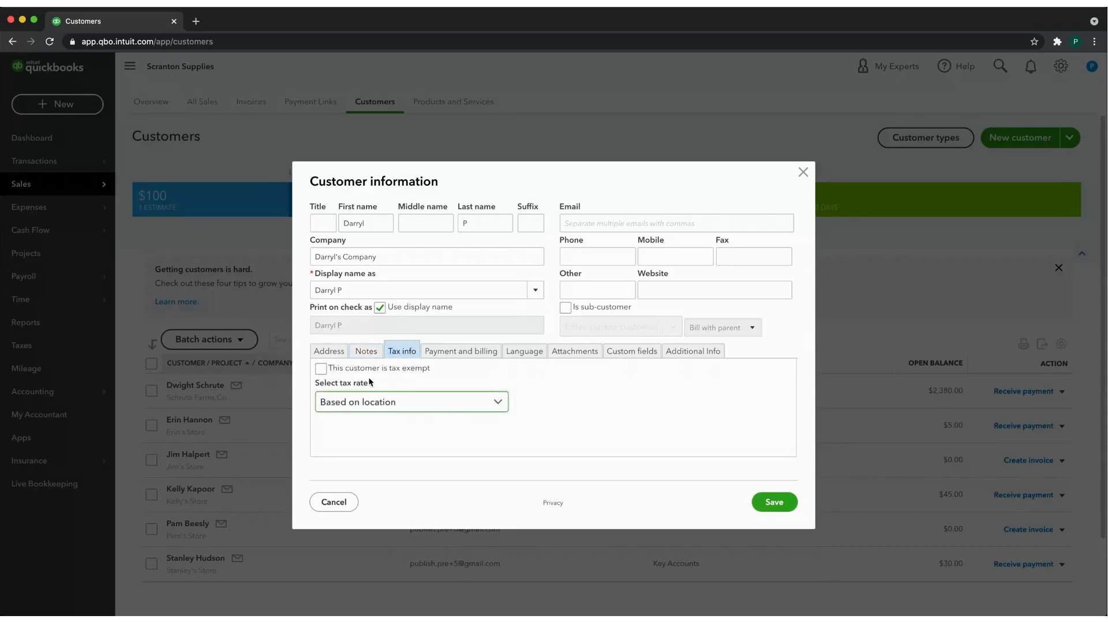
left_click(321, 370)
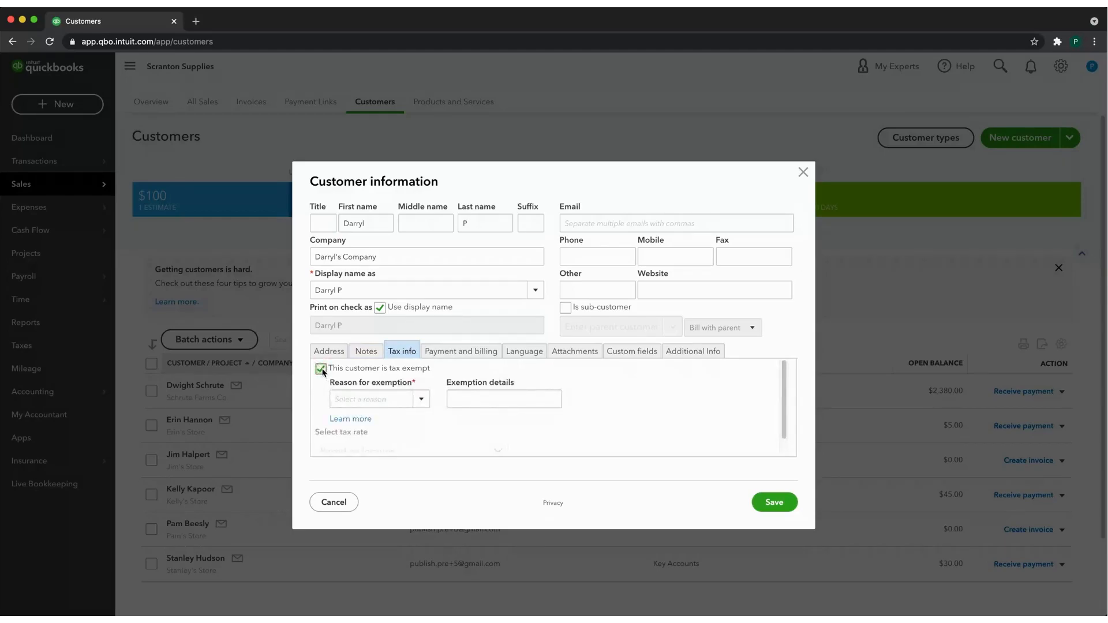
left_click(321, 370)
Review the new customer's payment and billing details, including the preferred payment methods, terms and opening balance.
left_click(464, 353)
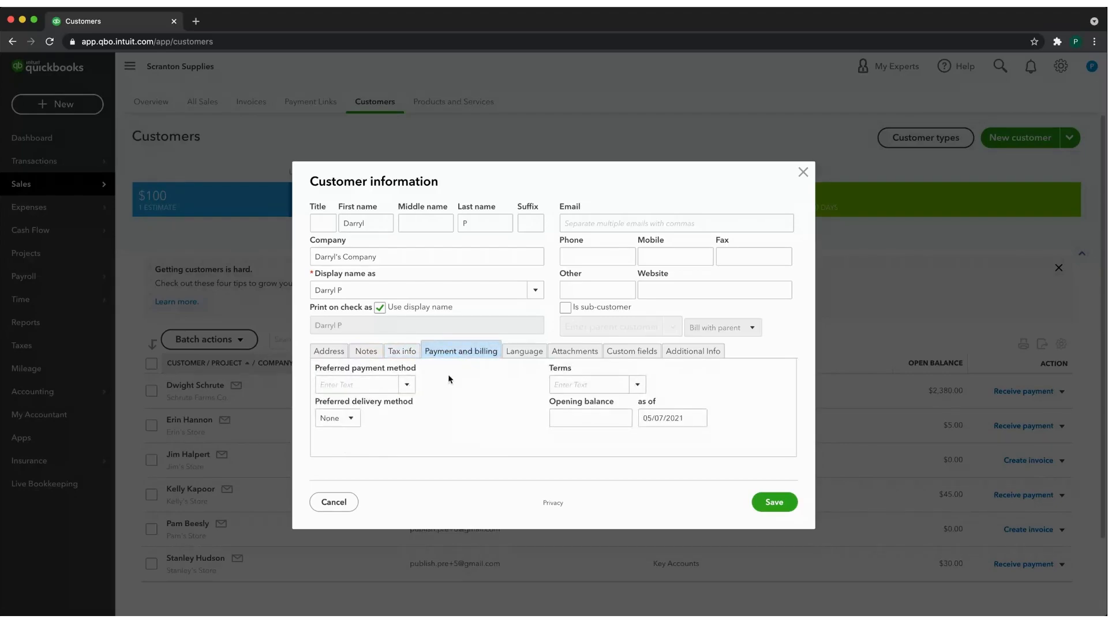
left_click(407, 385)
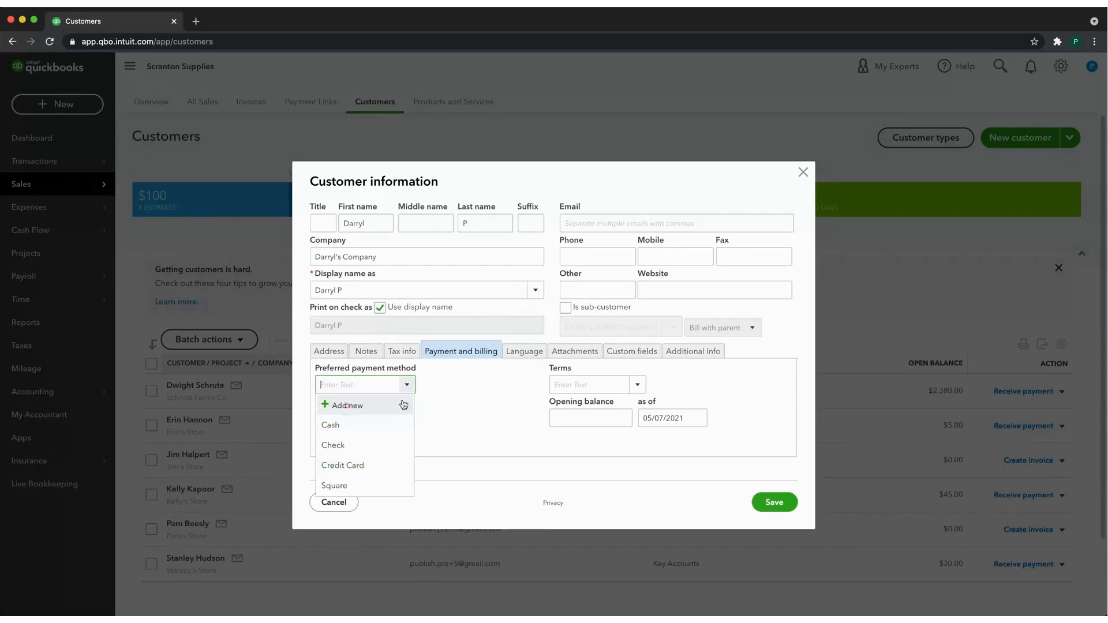
left_click(469, 390)
left_click(639, 386)
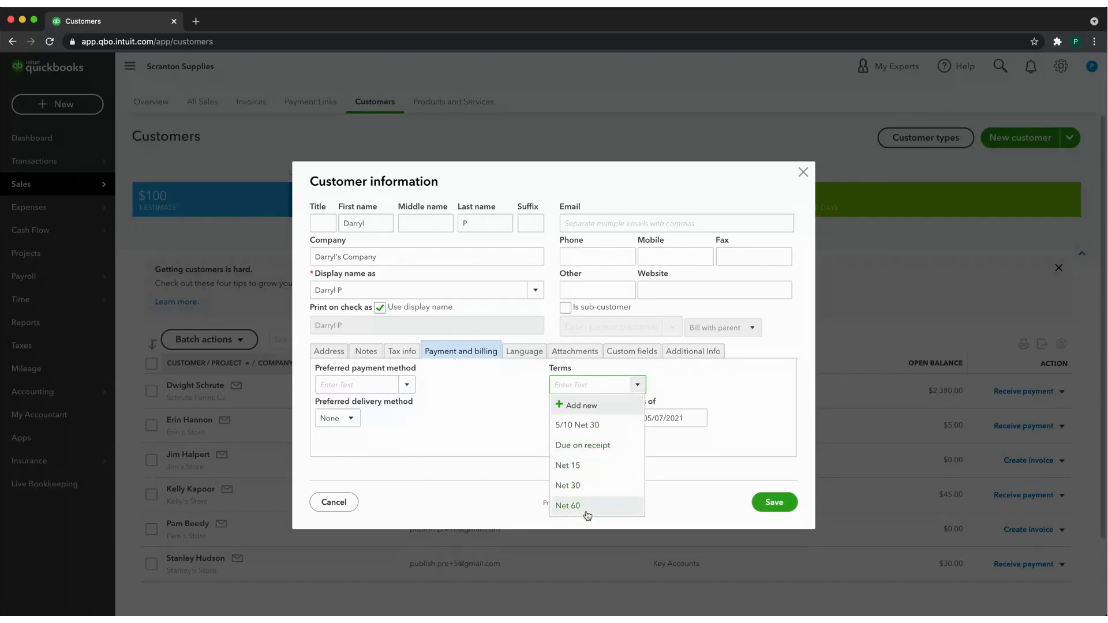
left_click(725, 380)
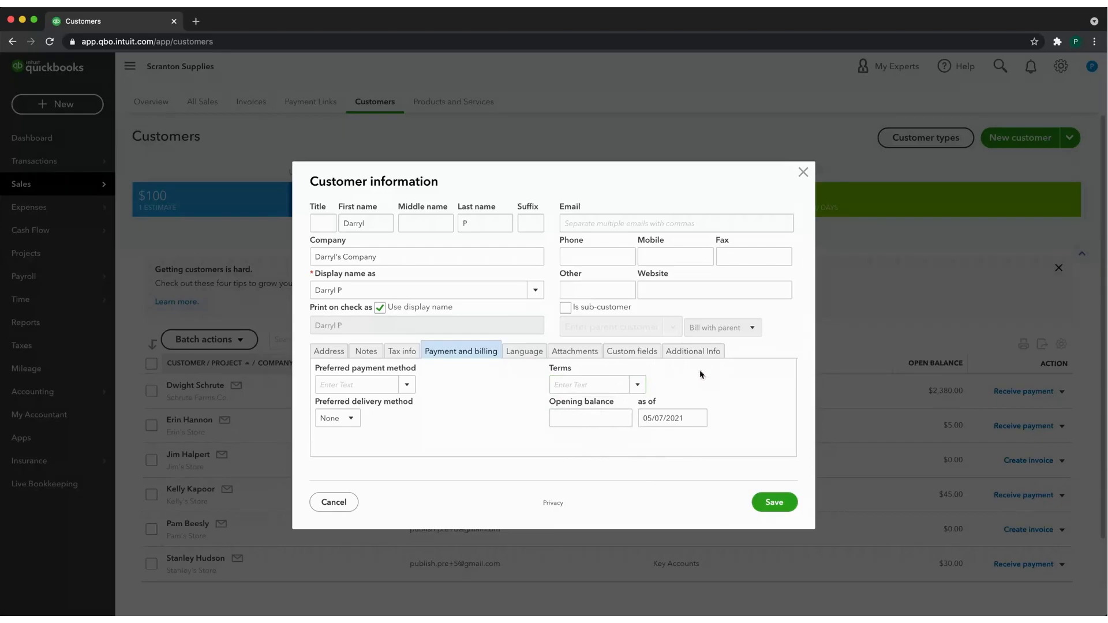
left_click(561, 420)
Review the language, attachments and custom fields sections of the new customer record.
left_click(525, 352)
left_click(357, 385)
left_click(475, 385)
left_click(572, 352)
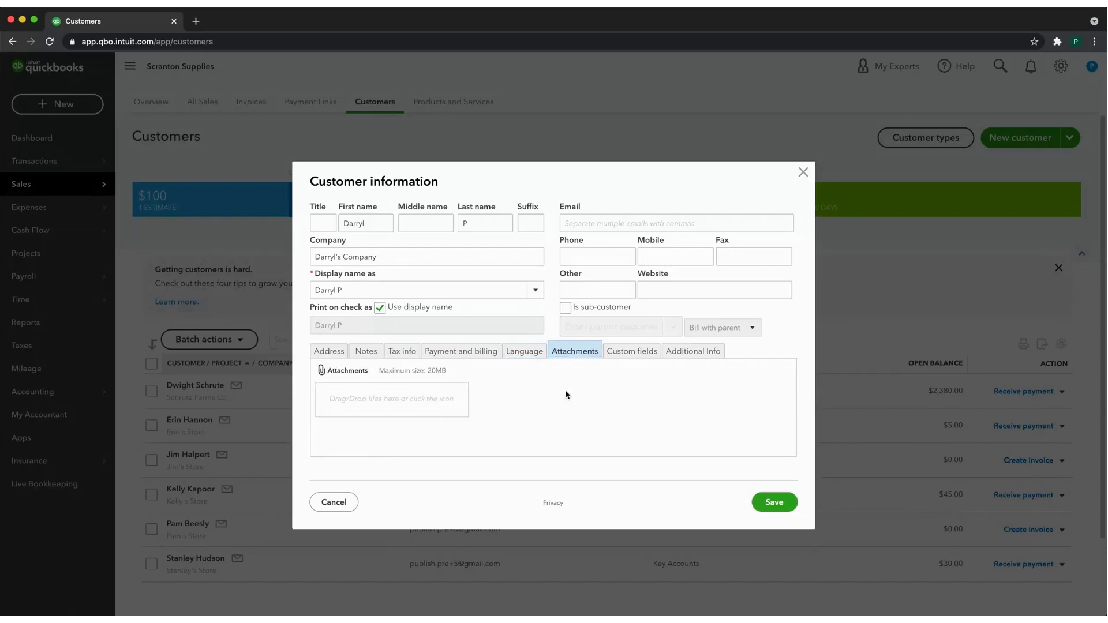
left_click(633, 354)
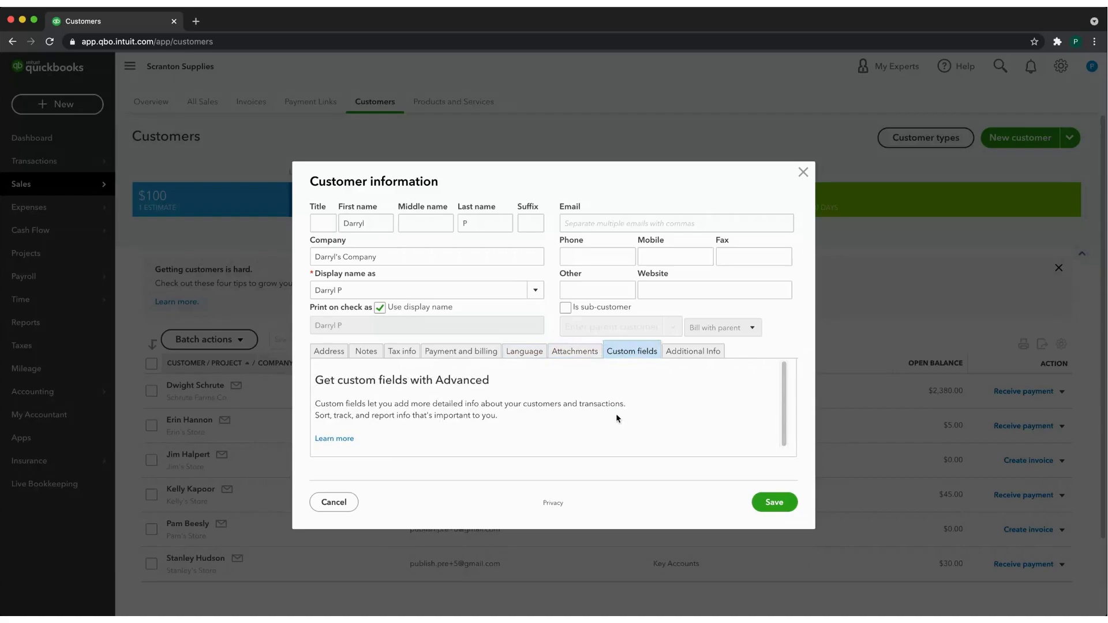
Set the new customer's type to National Accounts and save the customer record.
left_click(690, 353)
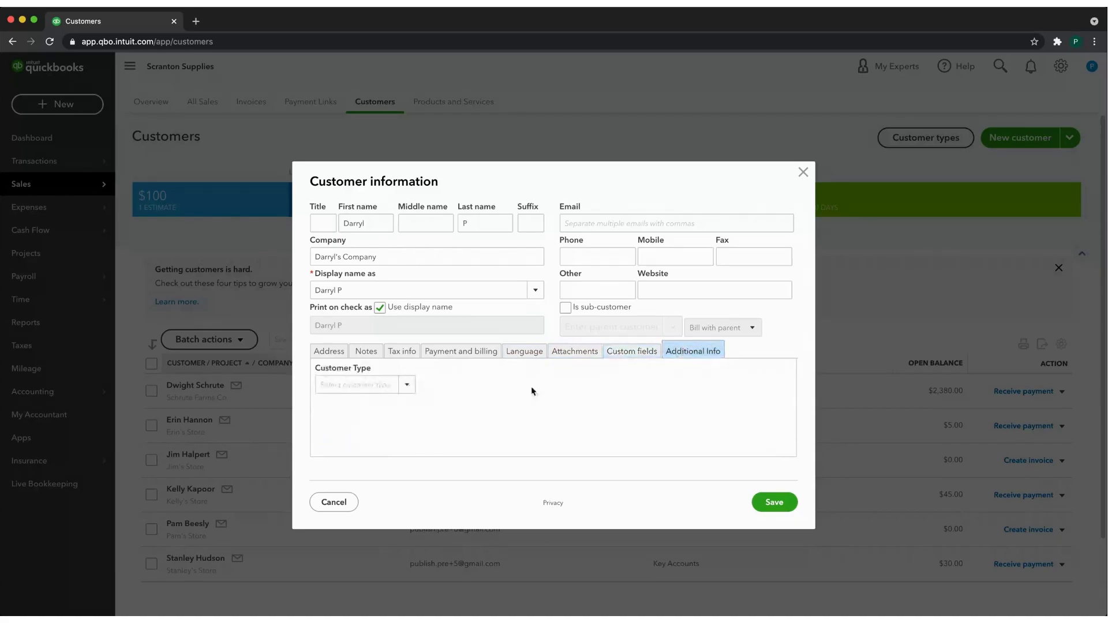
left_click(405, 388)
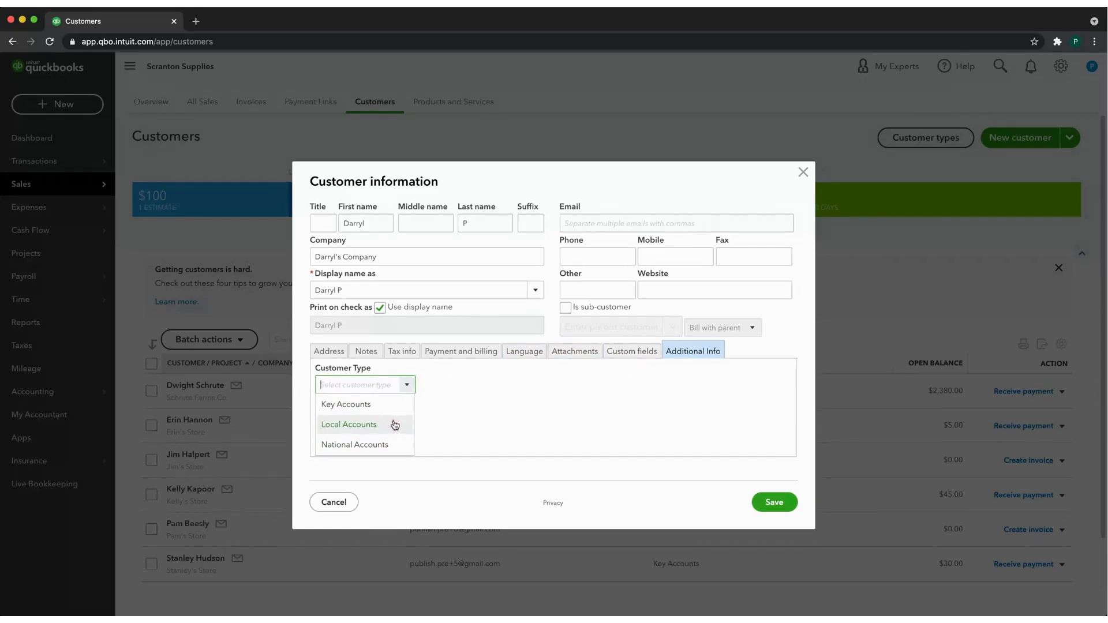
left_click(384, 446)
left_click(774, 501)
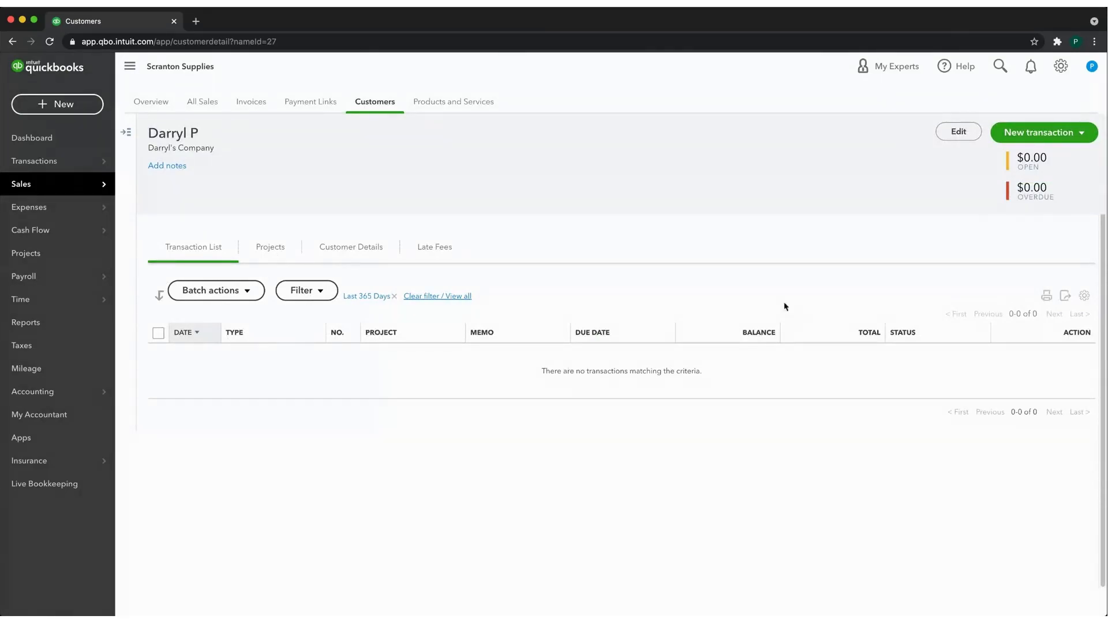
Open the saved customer's information for editing, close it without changes, and view the customer's projects.
left_click(959, 131)
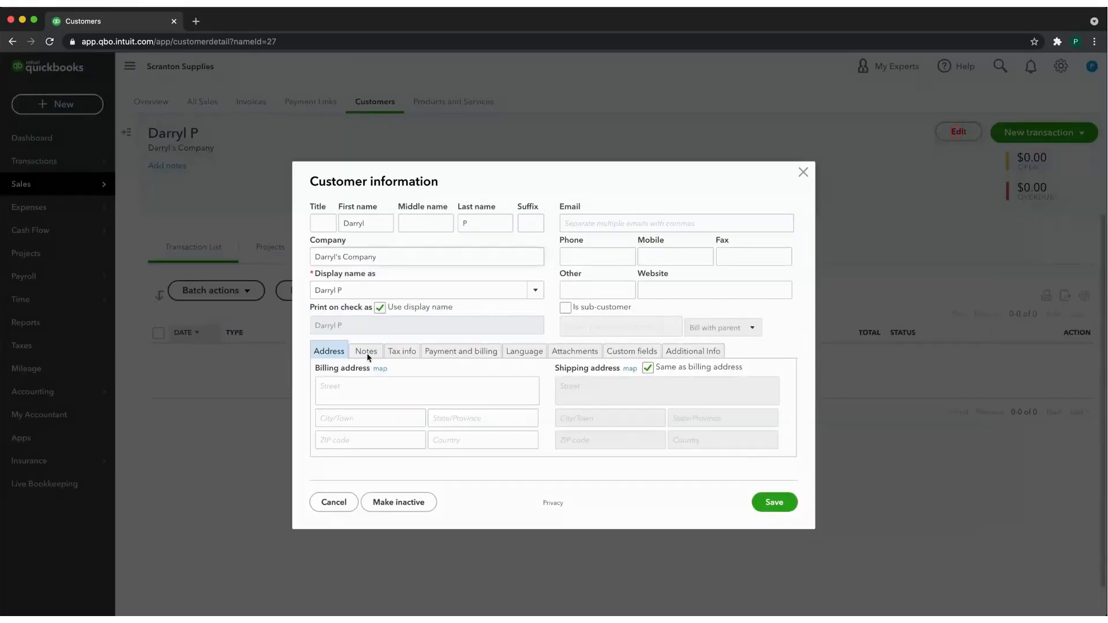
left_click(804, 172)
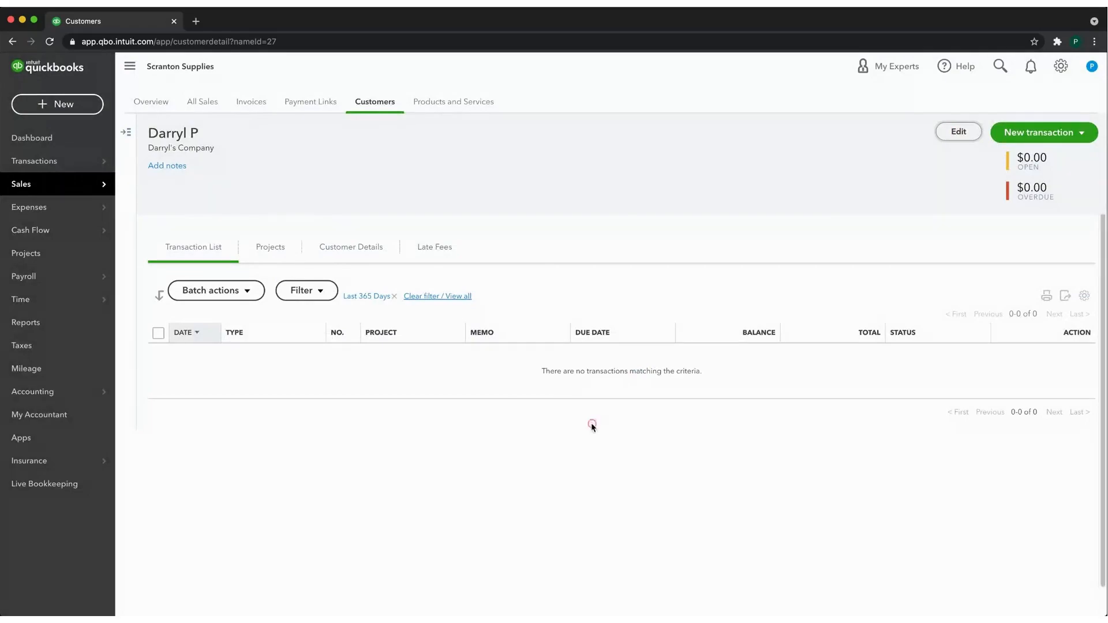
left_click(269, 248)
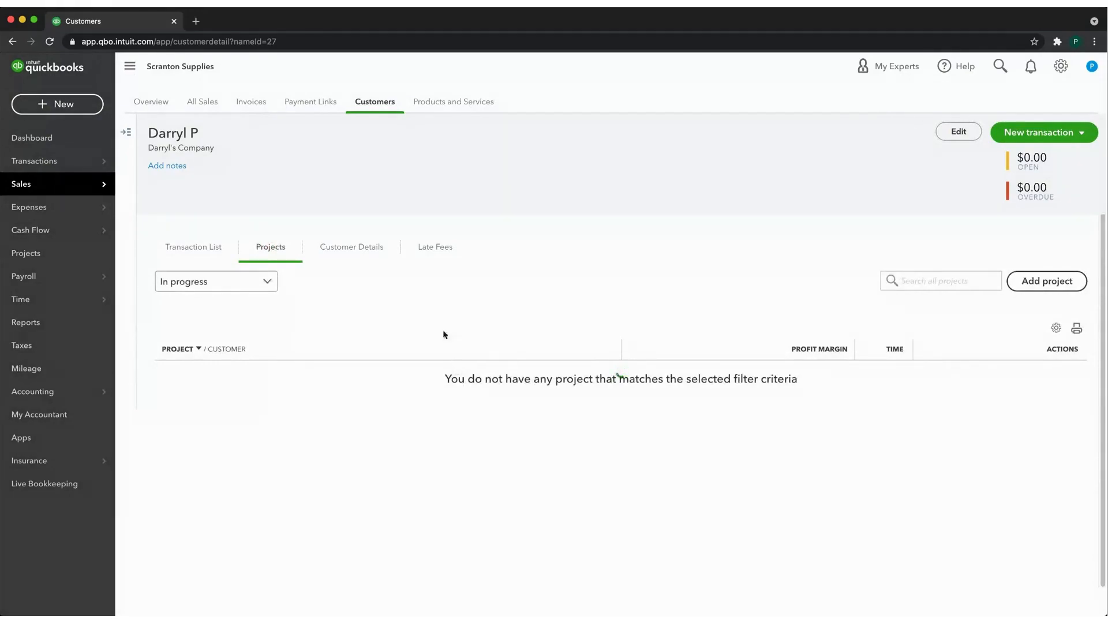
From the Customers list, open the Pam's Store customer, view its transaction list, and return to the list.
left_click(374, 103)
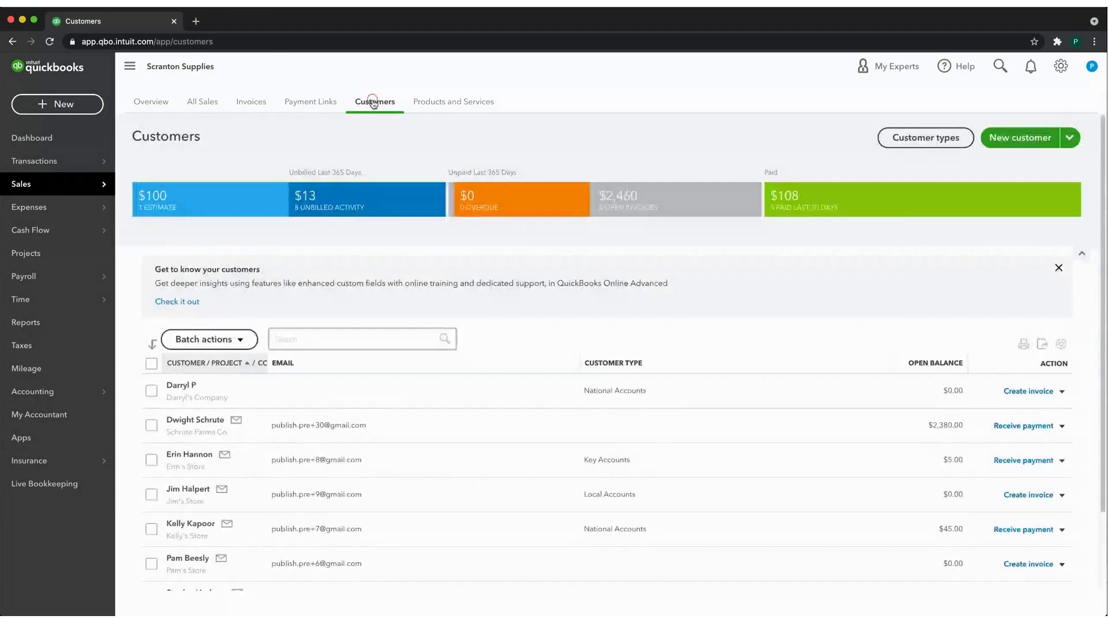
scroll(419, 397, "down", 1)
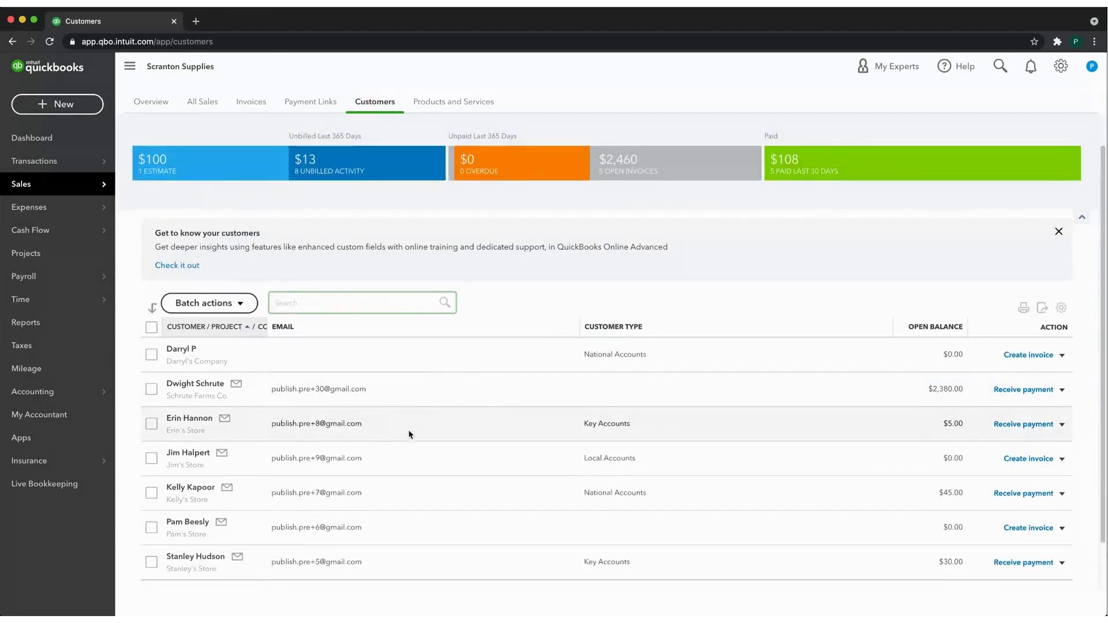
left_click(201, 524)
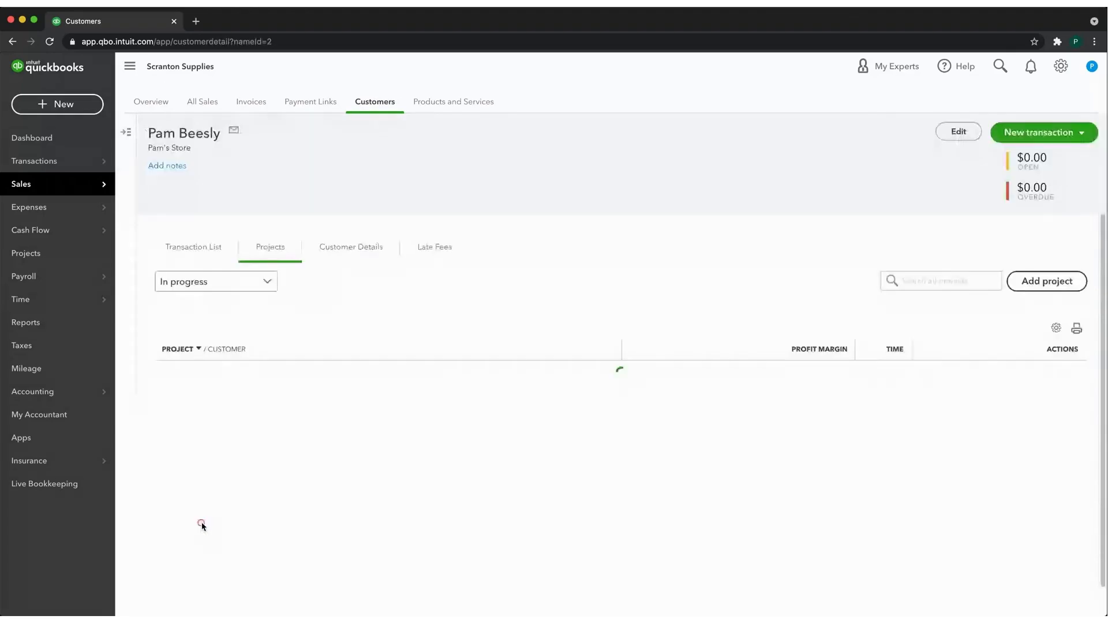
left_click(202, 526)
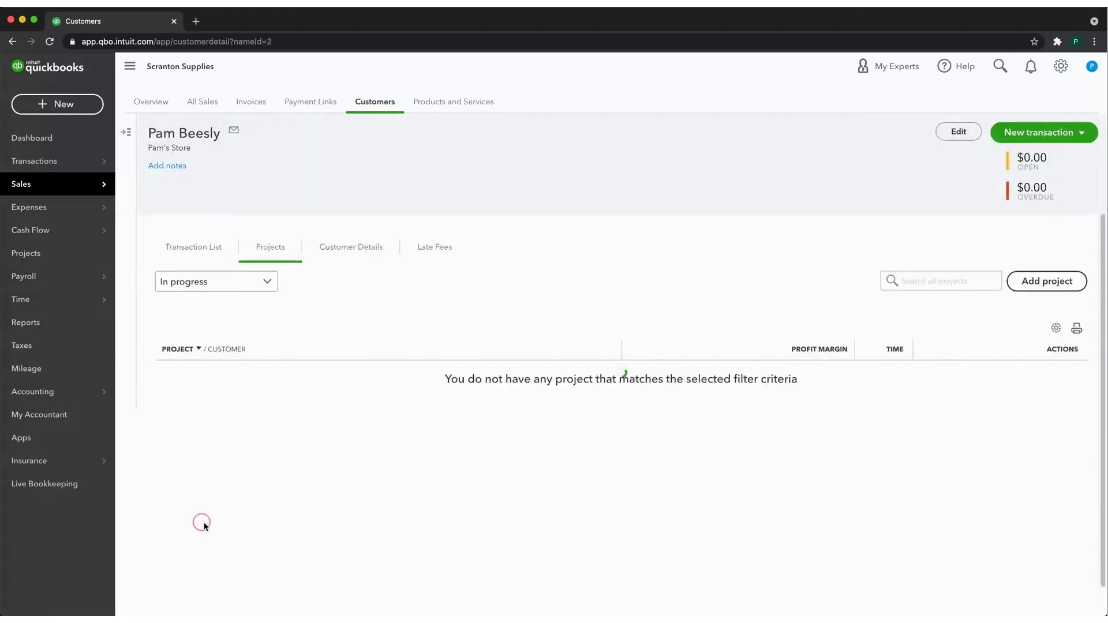
left_click(195, 254)
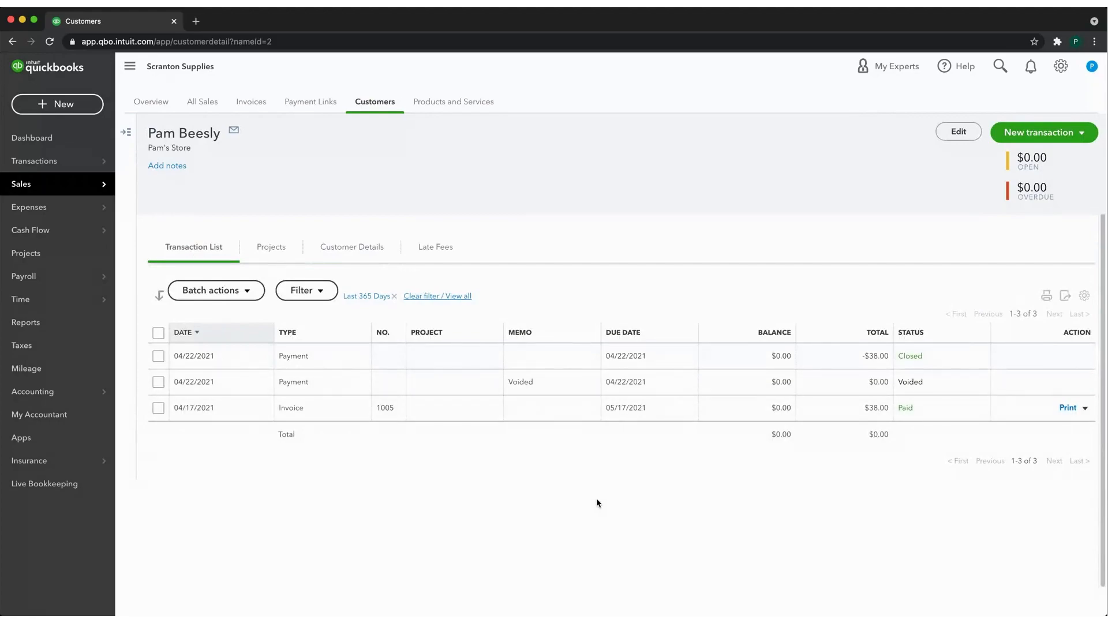
left_click(376, 109)
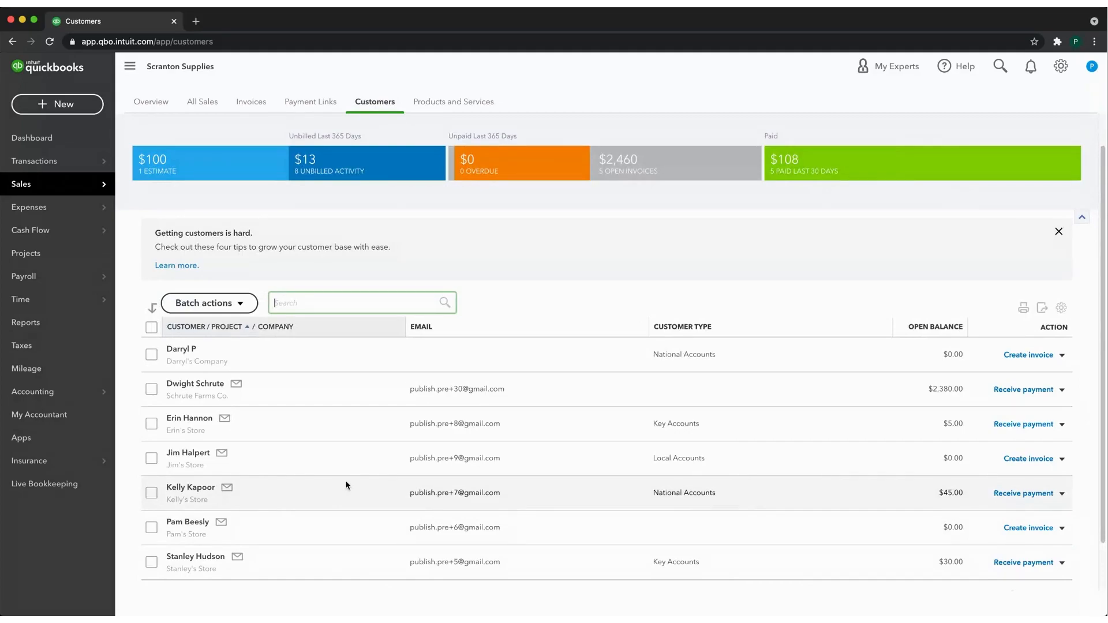
Open the Products and Services list and look over its items and the item search field.
left_click(450, 103)
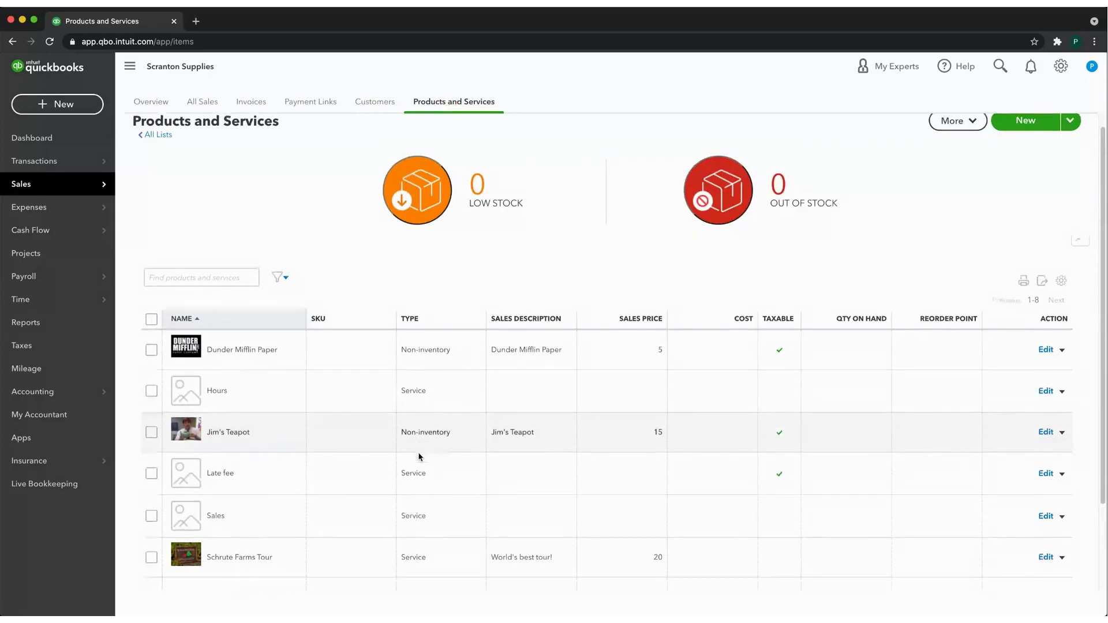
scroll(416, 468, "down", 3)
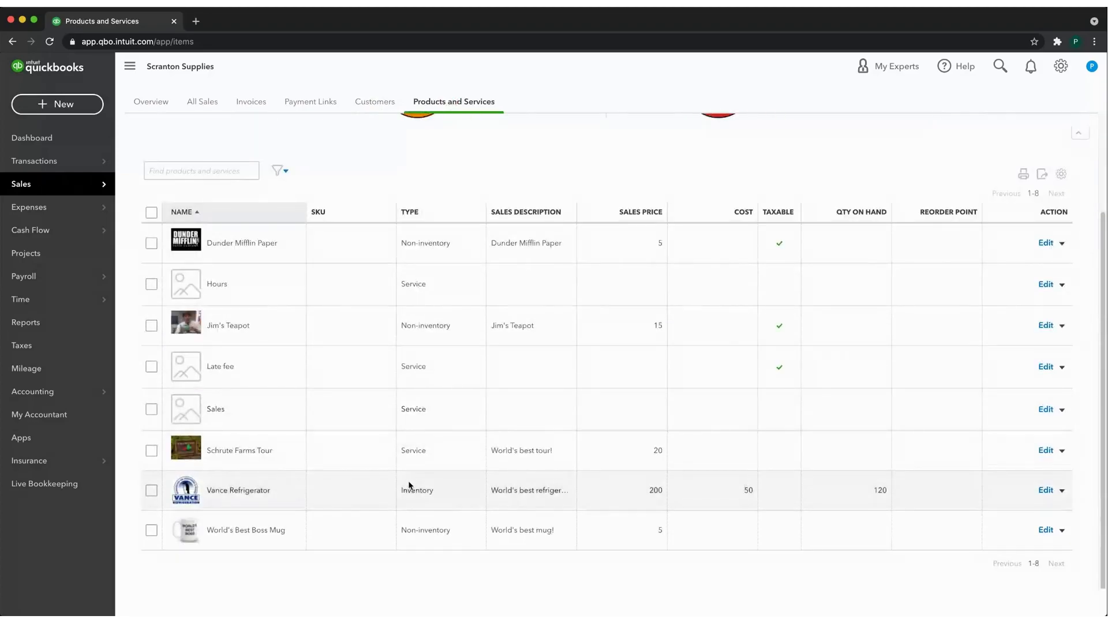
scroll(426, 490, "up", 2)
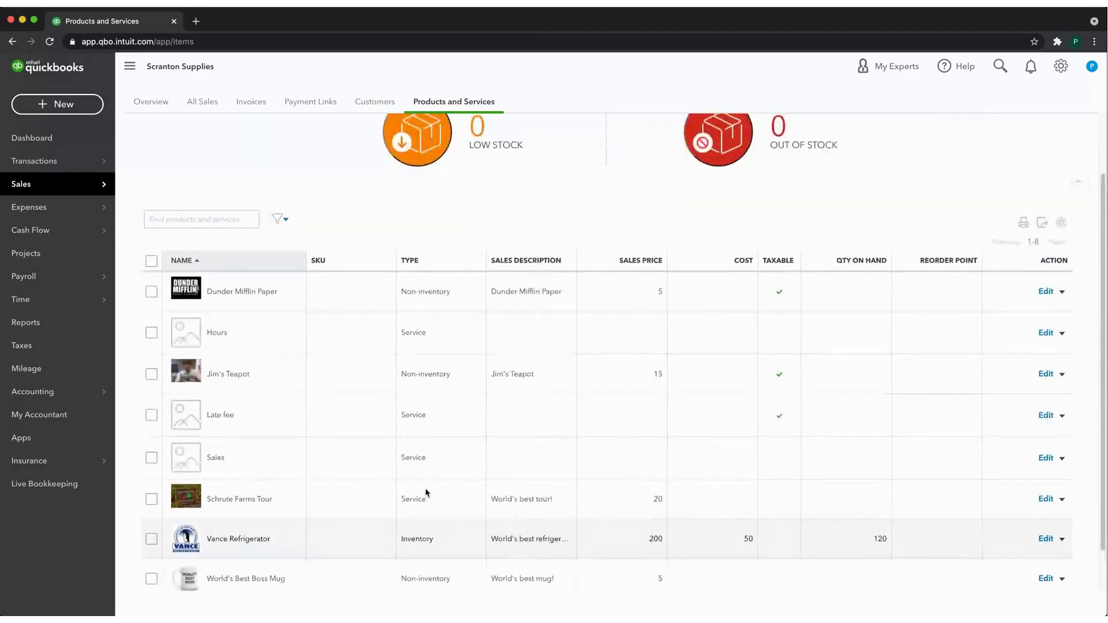
left_click(215, 233)
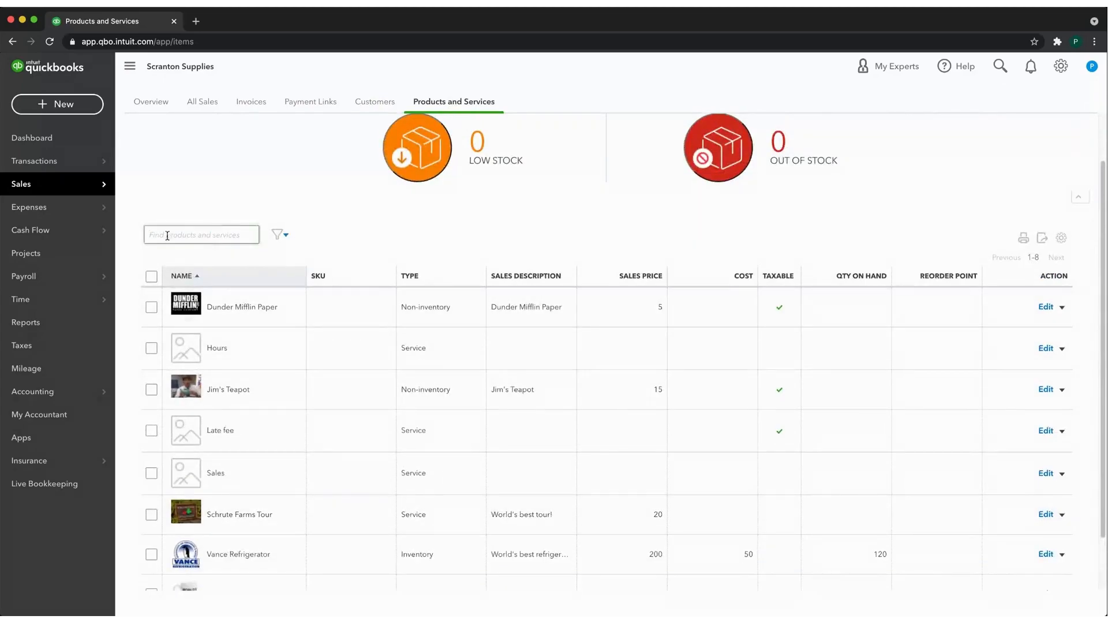
left_click(358, 223)
Examine the listed items' types, sales prices and taxable status, and the Vance Refrigerator's cost and quantity on hand.
scroll(366, 384, "down", 1)
left_click(370, 386)
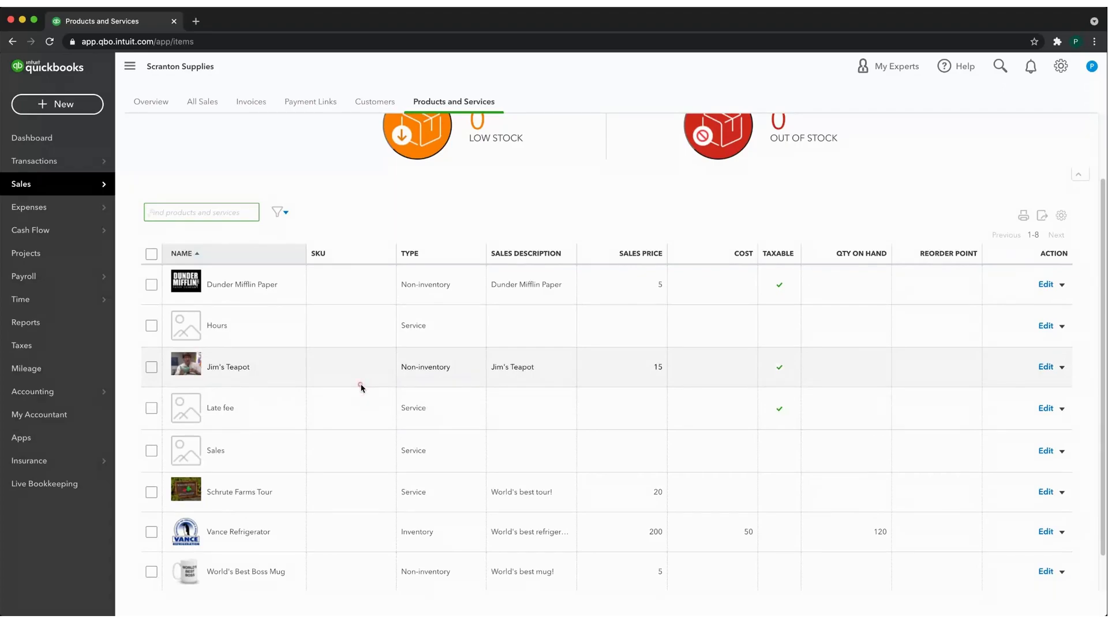
left_click(362, 386)
left_click(498, 518)
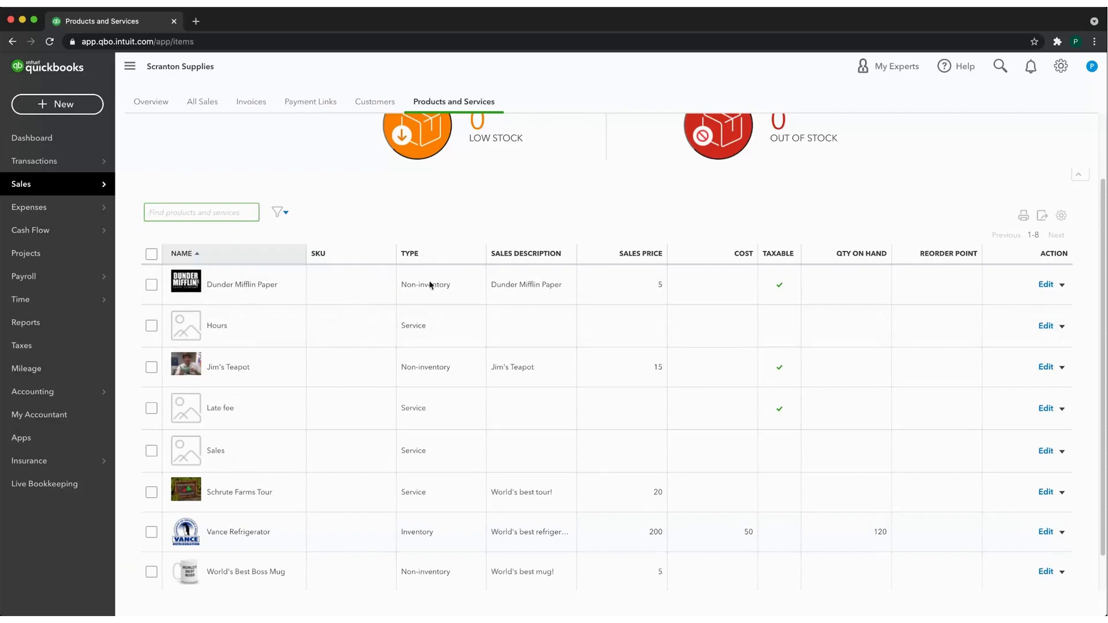
left_click(459, 316)
left_click(722, 333)
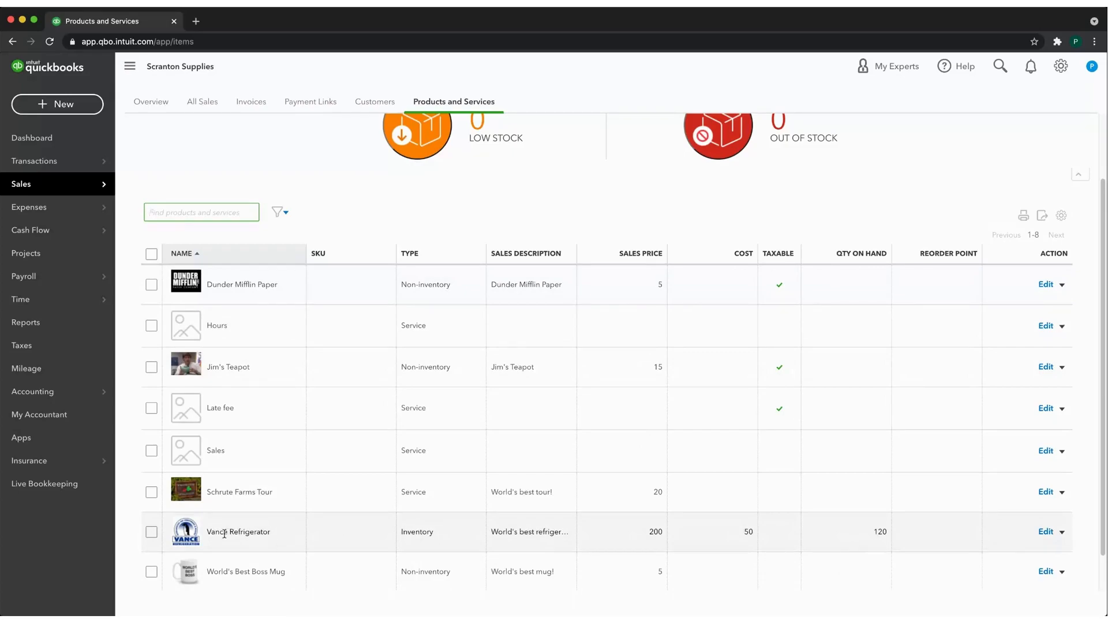
left_click(879, 532)
left_click(970, 260)
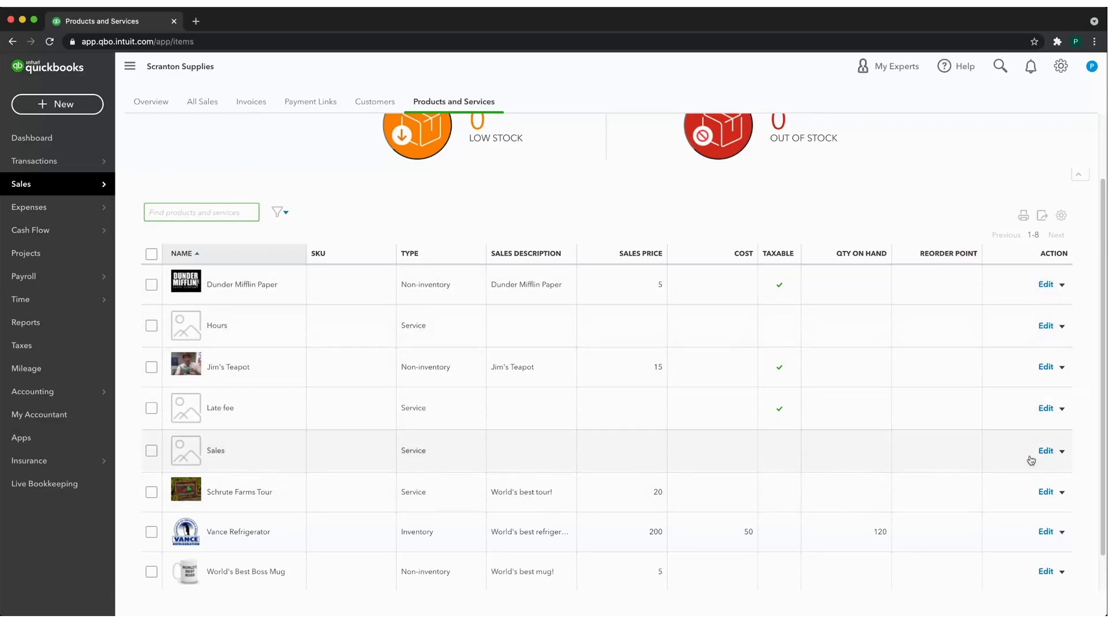
Open the Vance Refrigerator item's information, look over its details, and close it without changes.
left_click(1048, 533)
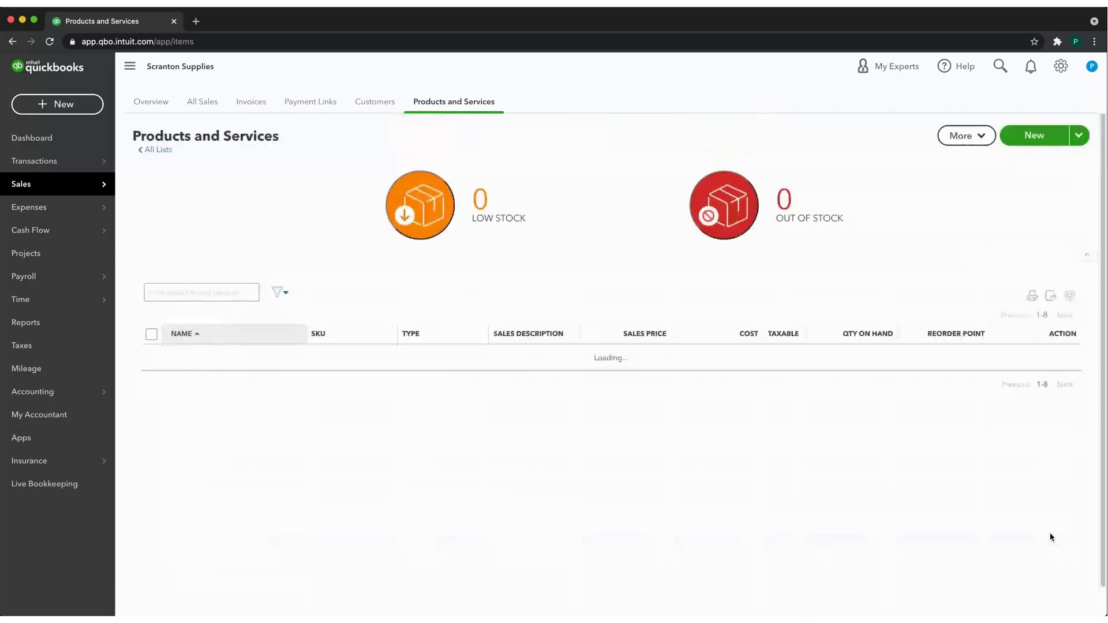
scroll(1047, 534, "down", 2)
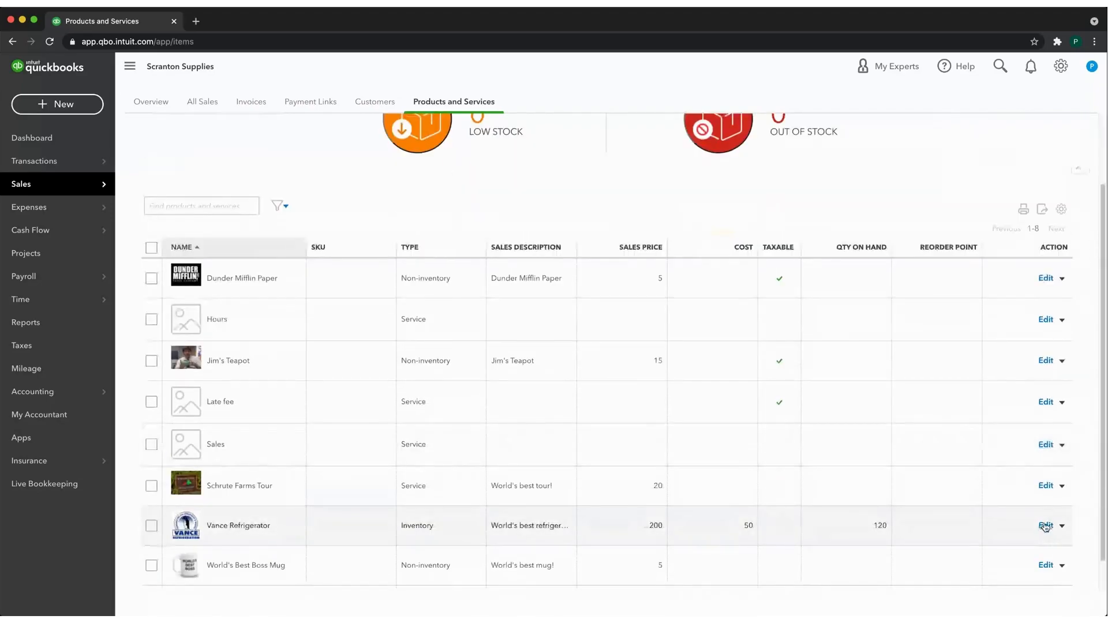
left_click(1046, 527)
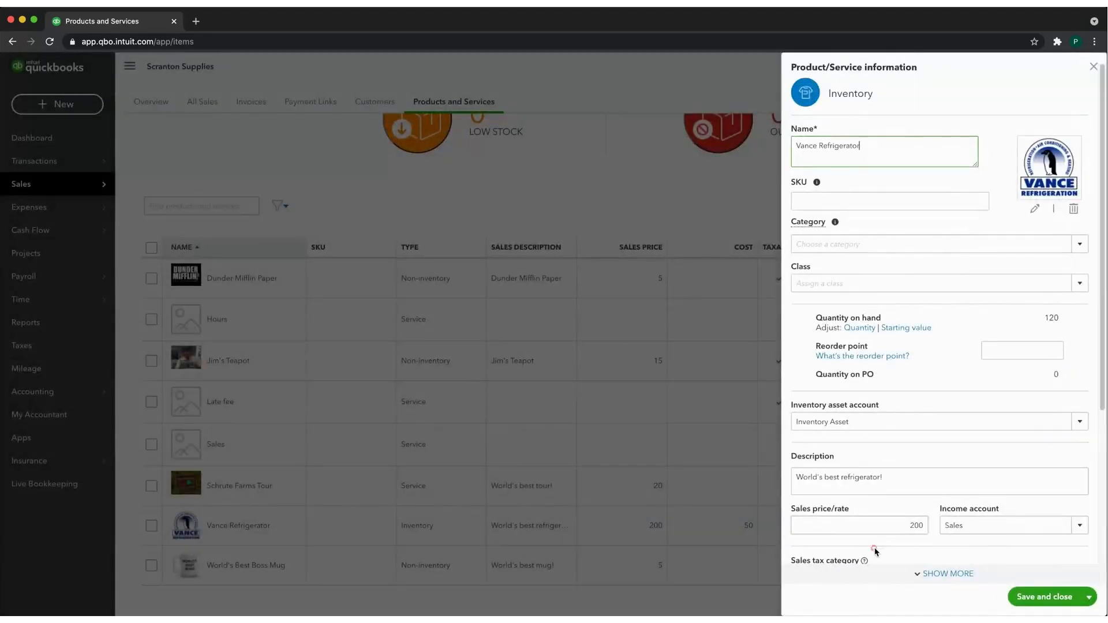
left_click(1091, 70)
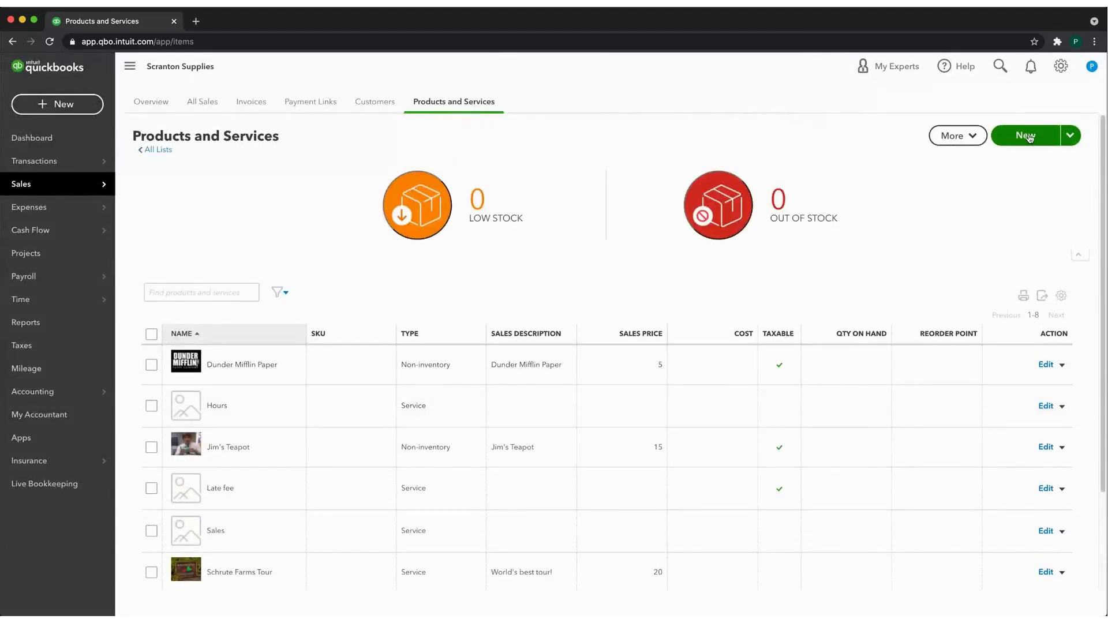
Check the import option for products and services, and open a new item form with the Inventory type.
left_click(1070, 135)
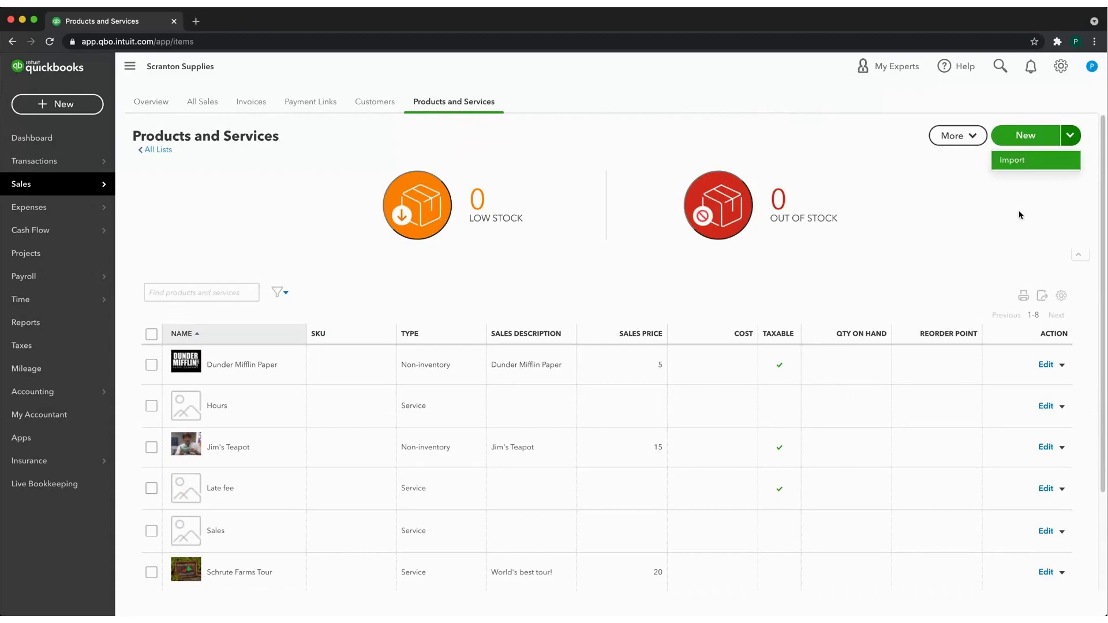
left_click(1026, 137)
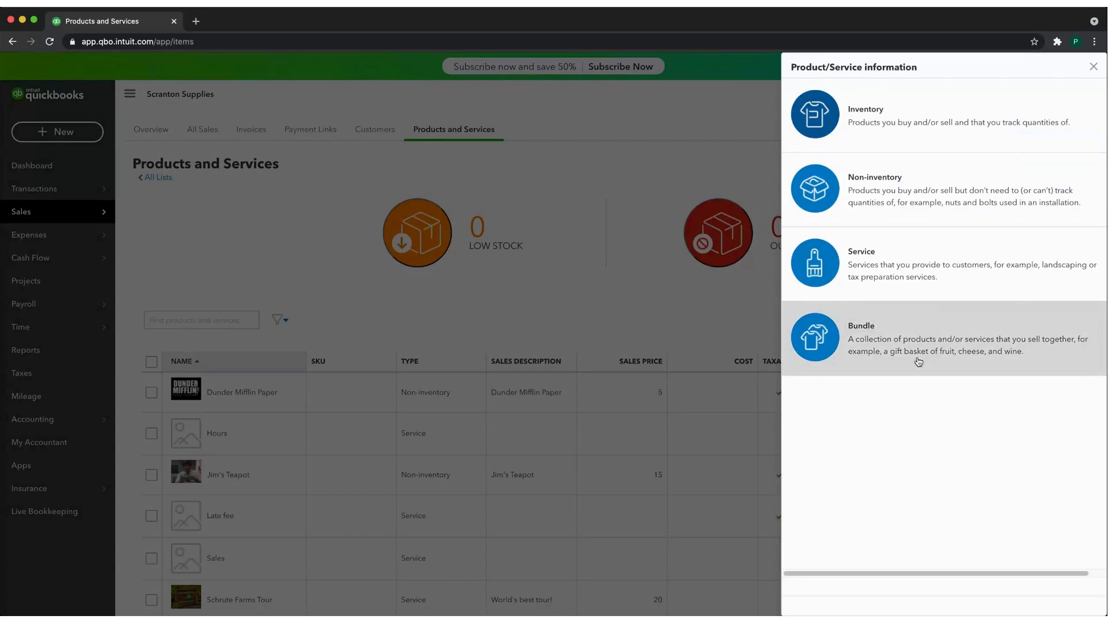
left_click(912, 110)
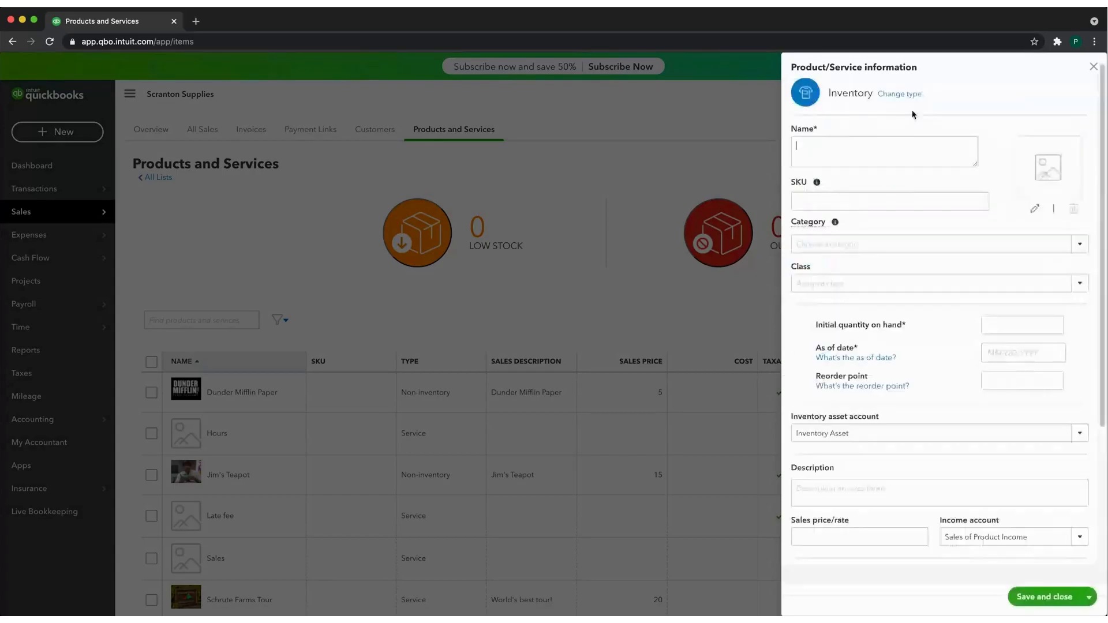
Look over the new inventory item's name and SKU fields and its category and class choices.
left_click(878, 152)
left_click(914, 200)
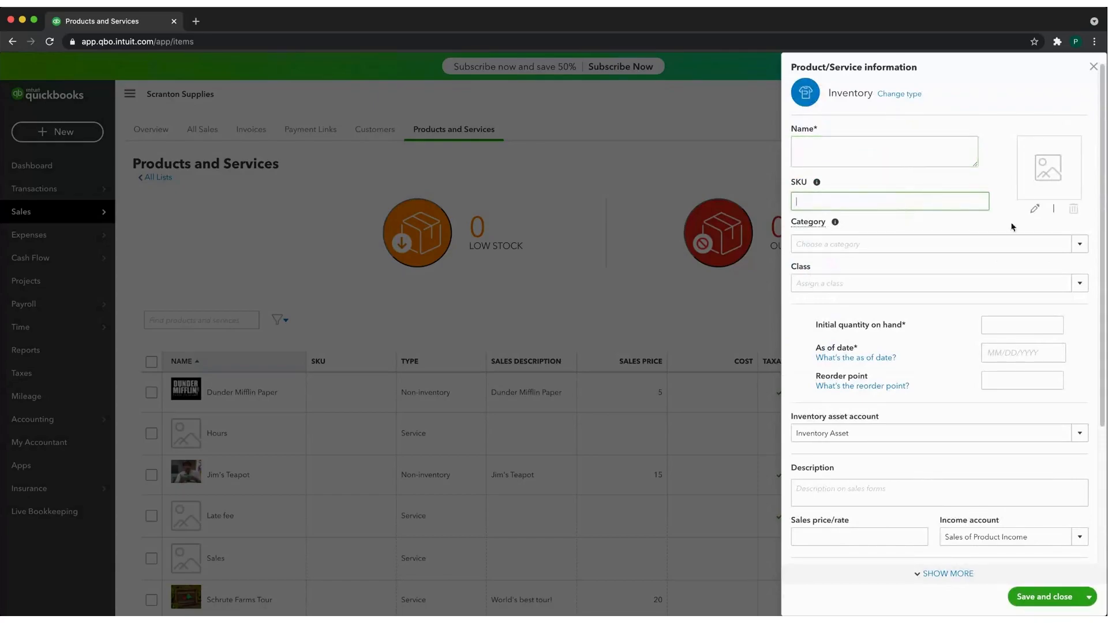
left_click(1080, 242)
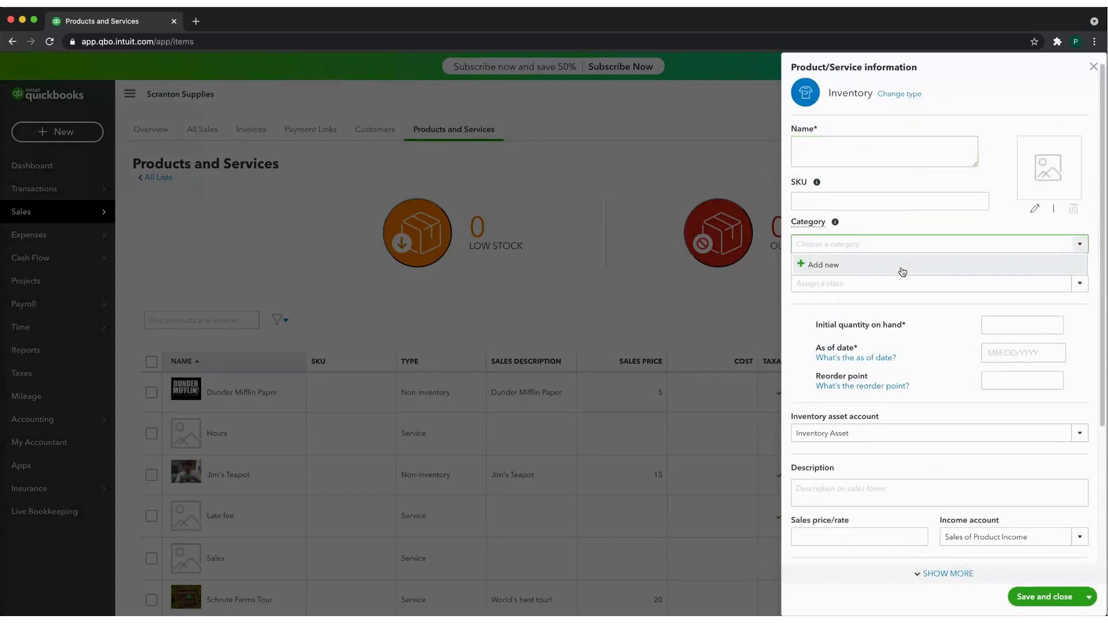
left_click(943, 231)
left_click(1079, 284)
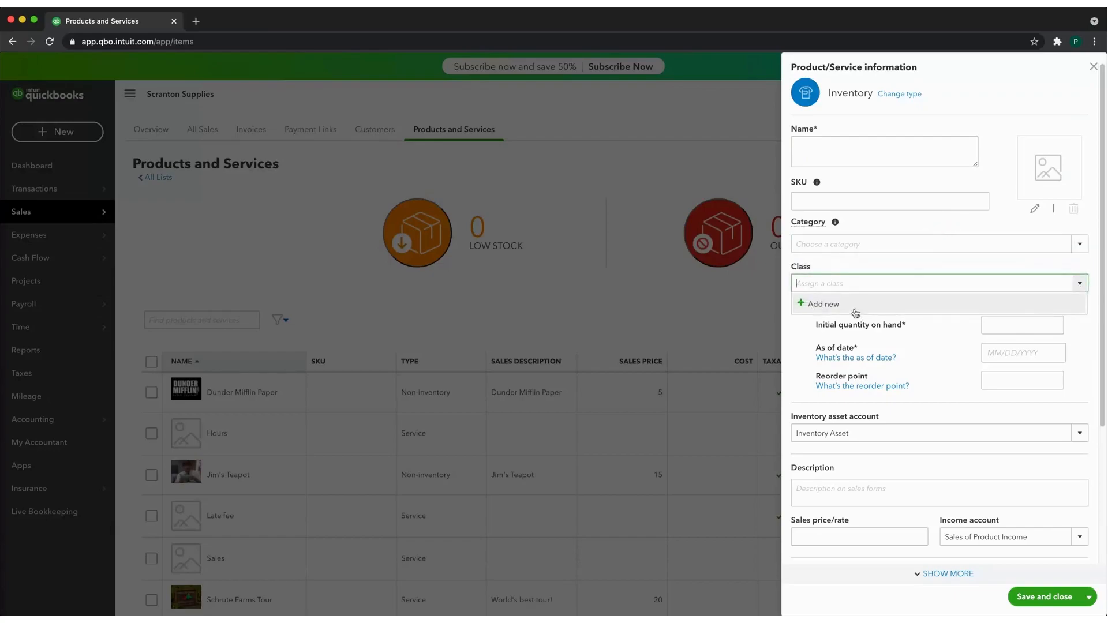
Examine the new inventory item's initial quantity on hand, as of date and reorder point fields.
left_click(1022, 325)
left_click(1030, 352)
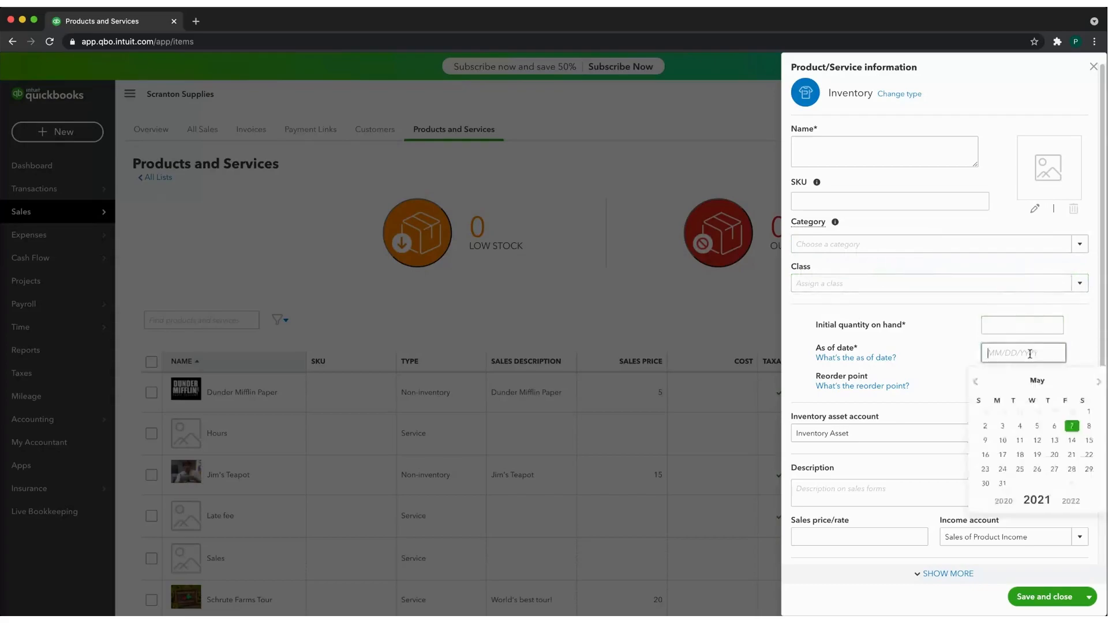
left_click(1013, 376)
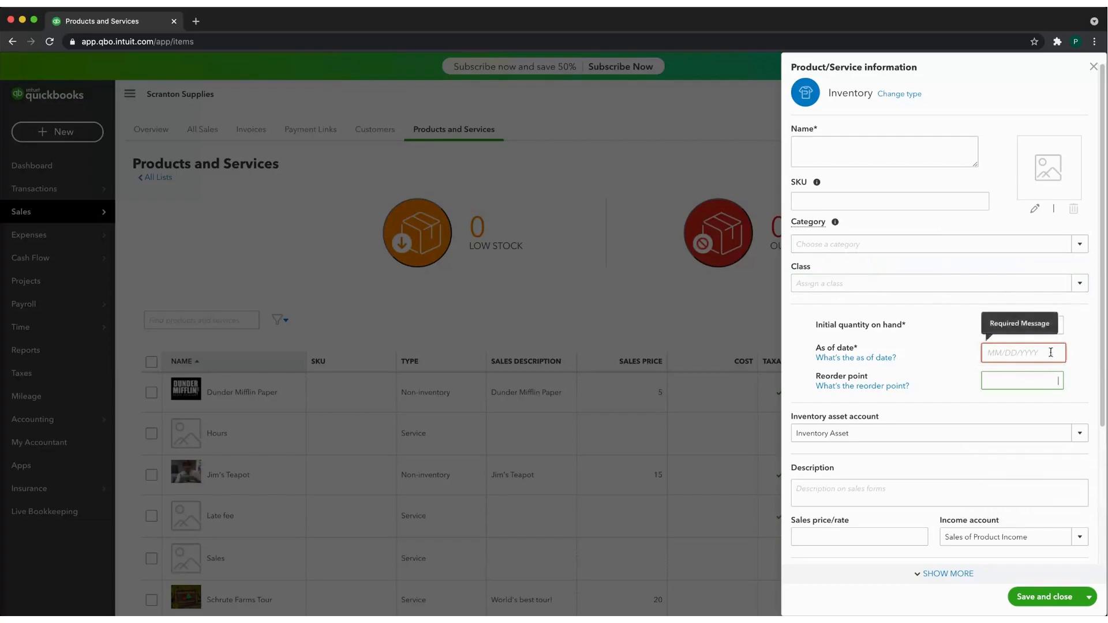
scroll(965, 389, "down", 4)
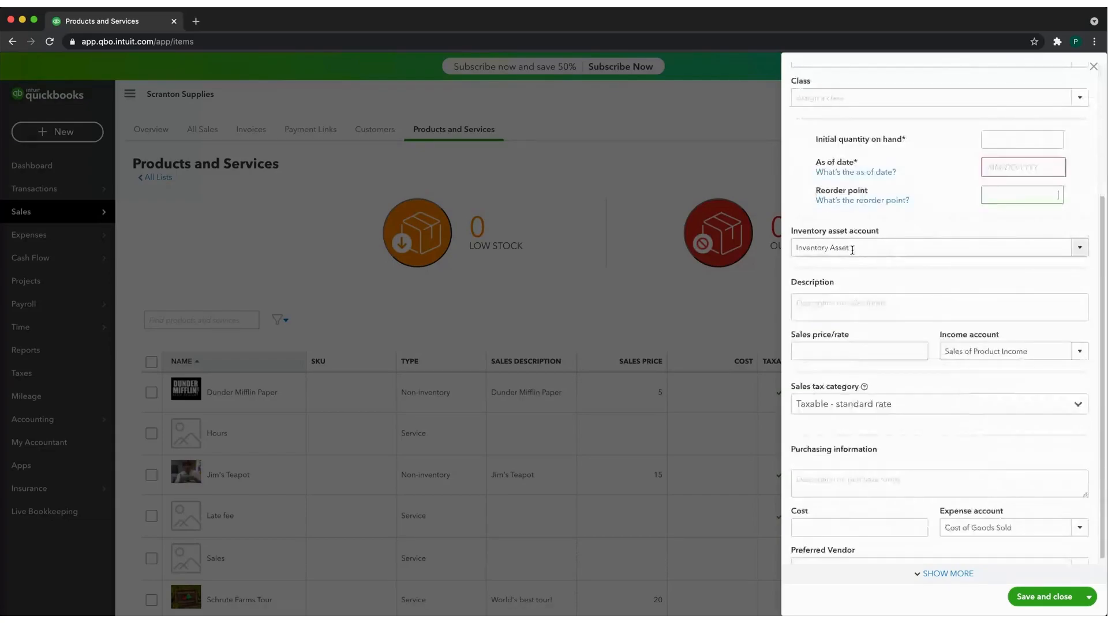
View the new item's inventory asset account choices and its description field for sales forms.
left_click(1087, 249)
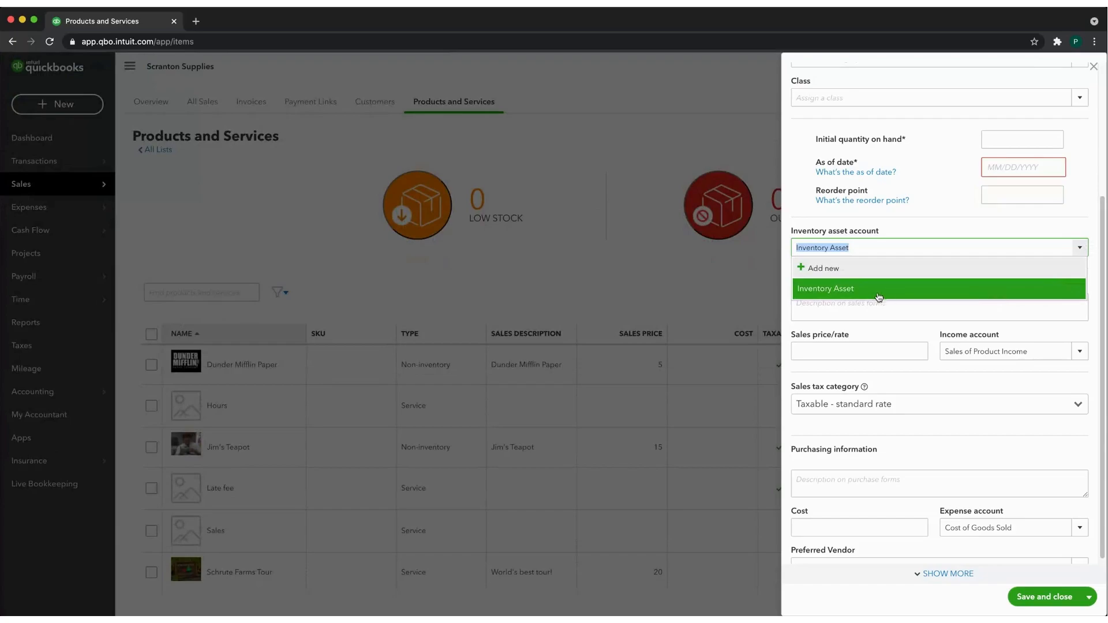
left_click(912, 226)
scroll(924, 254, "down", 1)
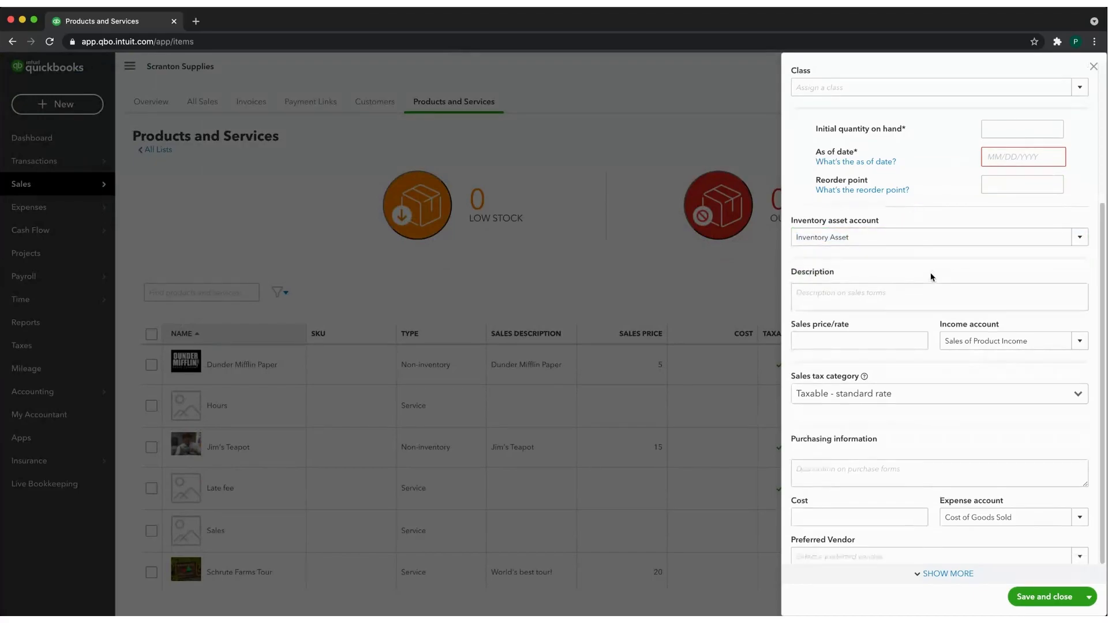
left_click(879, 291)
scroll(975, 292, "down", 1)
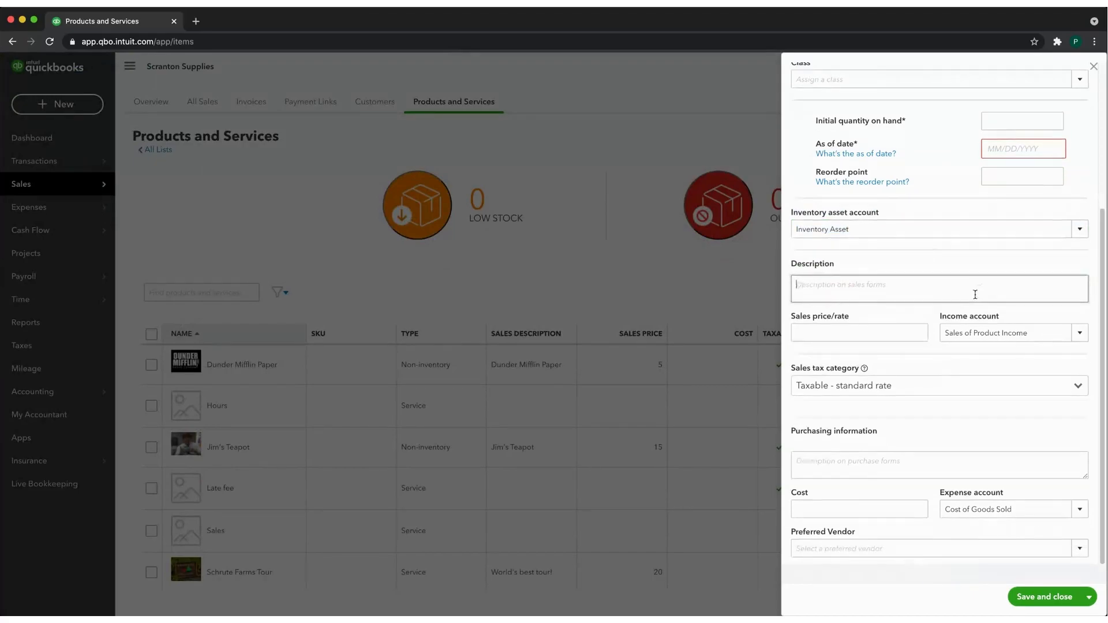
Look over the sales price field and sales tax category choices, keeping Sales of Product Income as the income account.
left_click(851, 327)
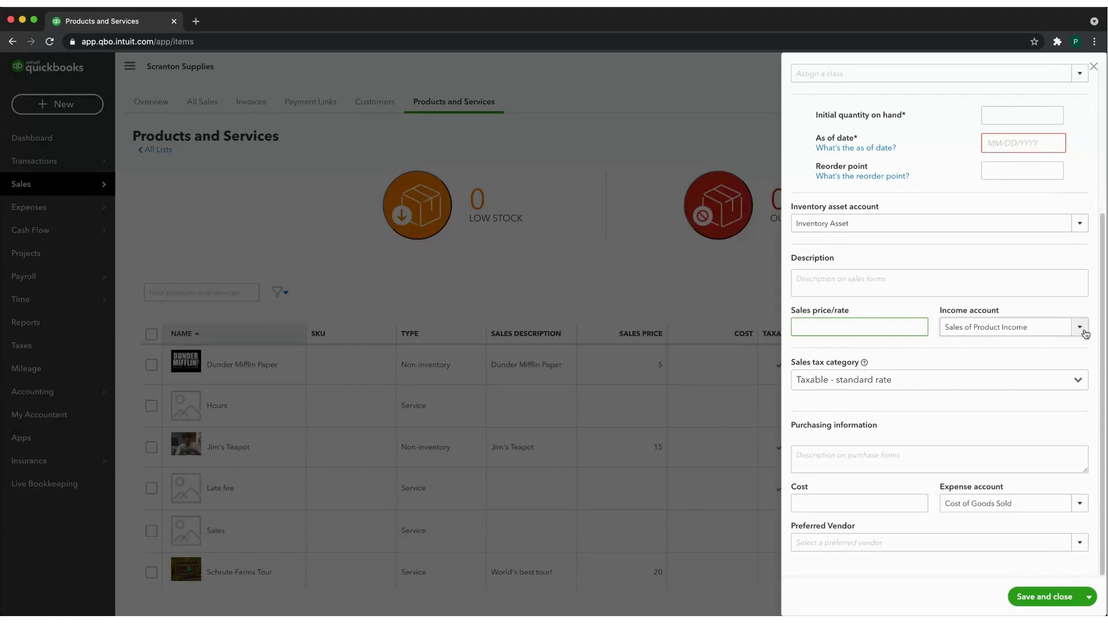
left_click(1080, 328)
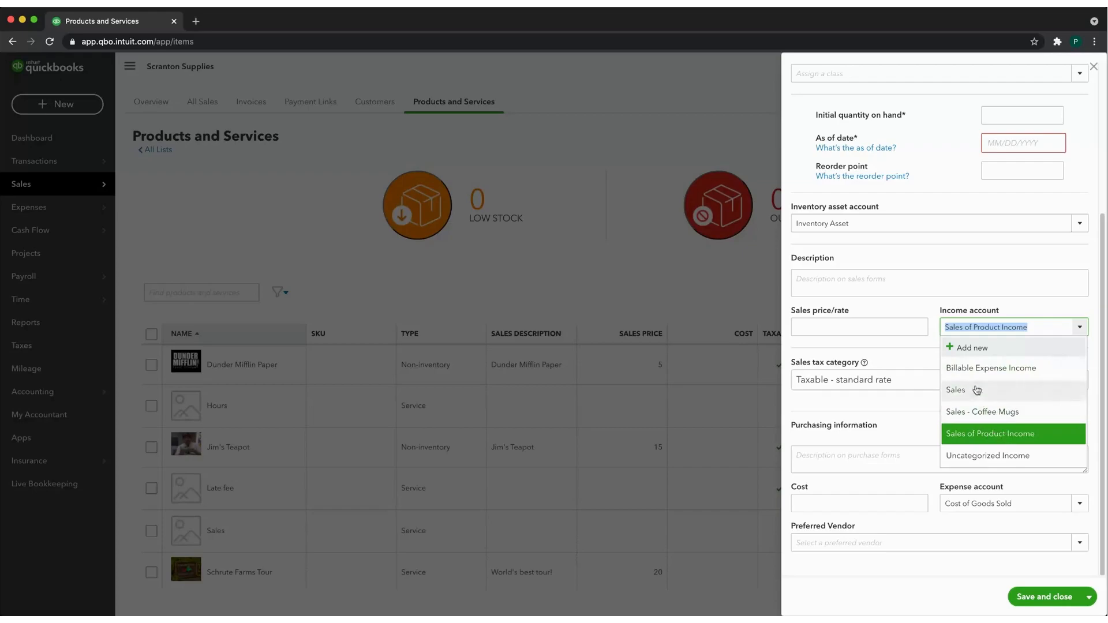
left_click(1009, 437)
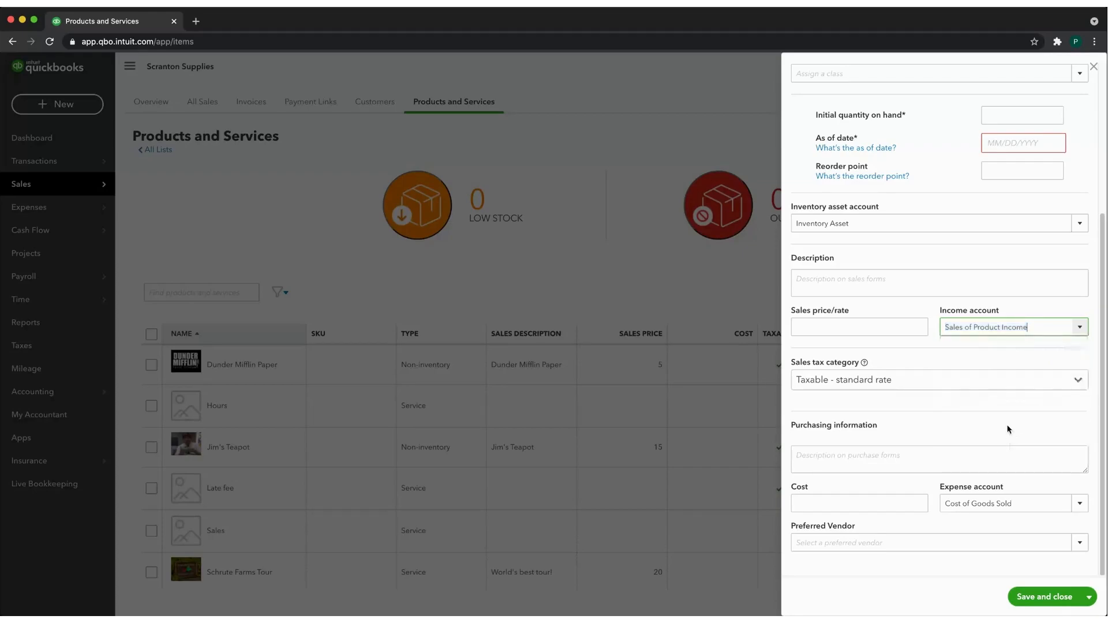
left_click(1079, 383)
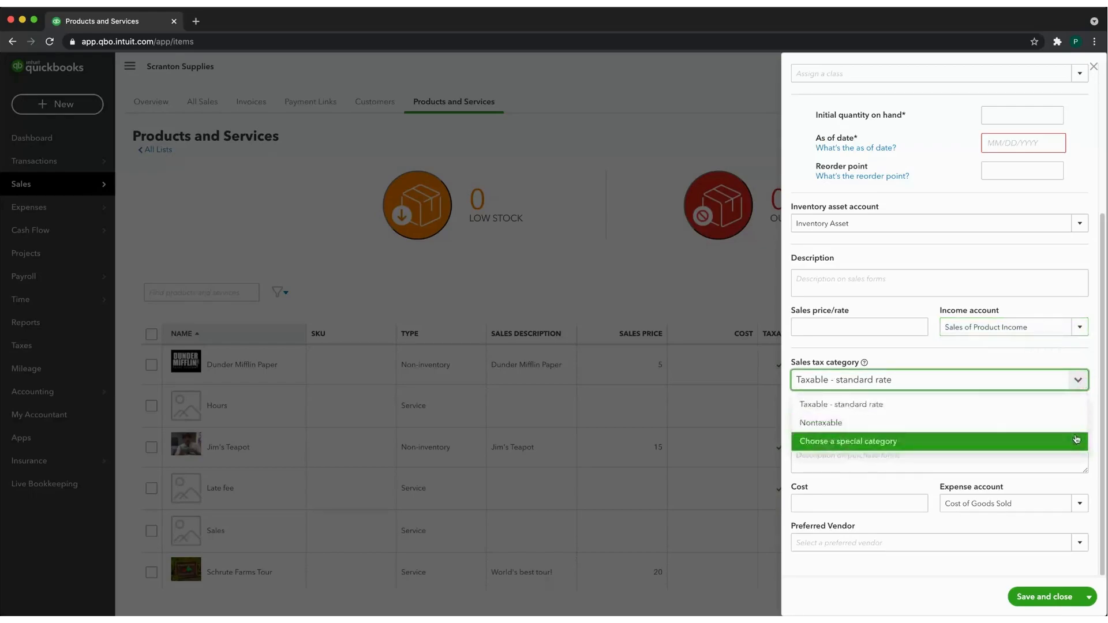
left_click(988, 384)
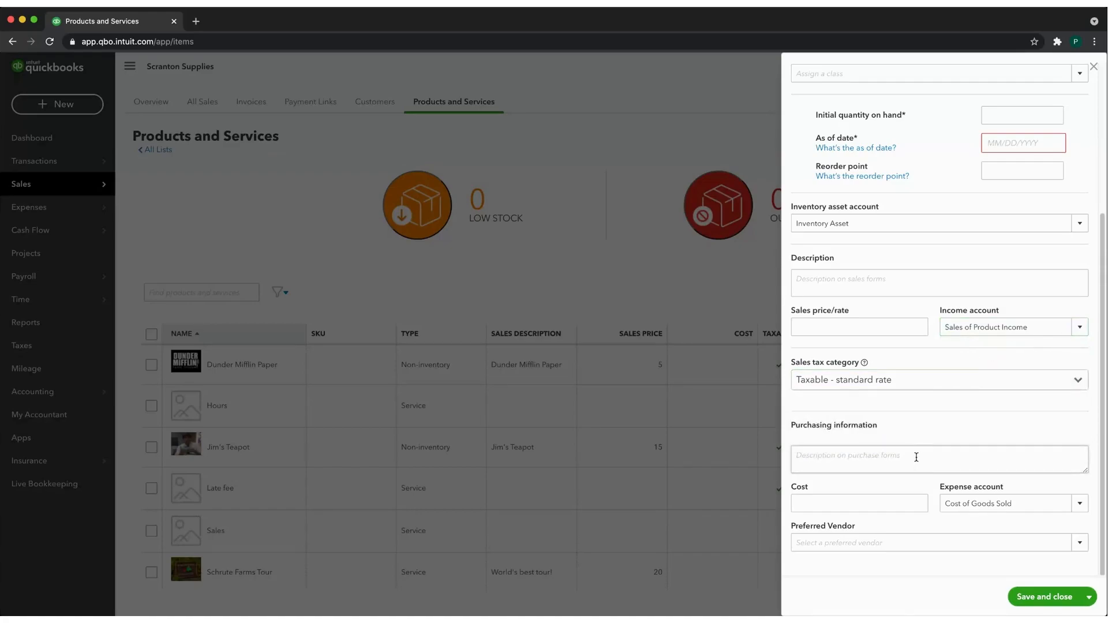
Examine the new item's cost field and its expense account and preferred vendor choices.
left_click(876, 503)
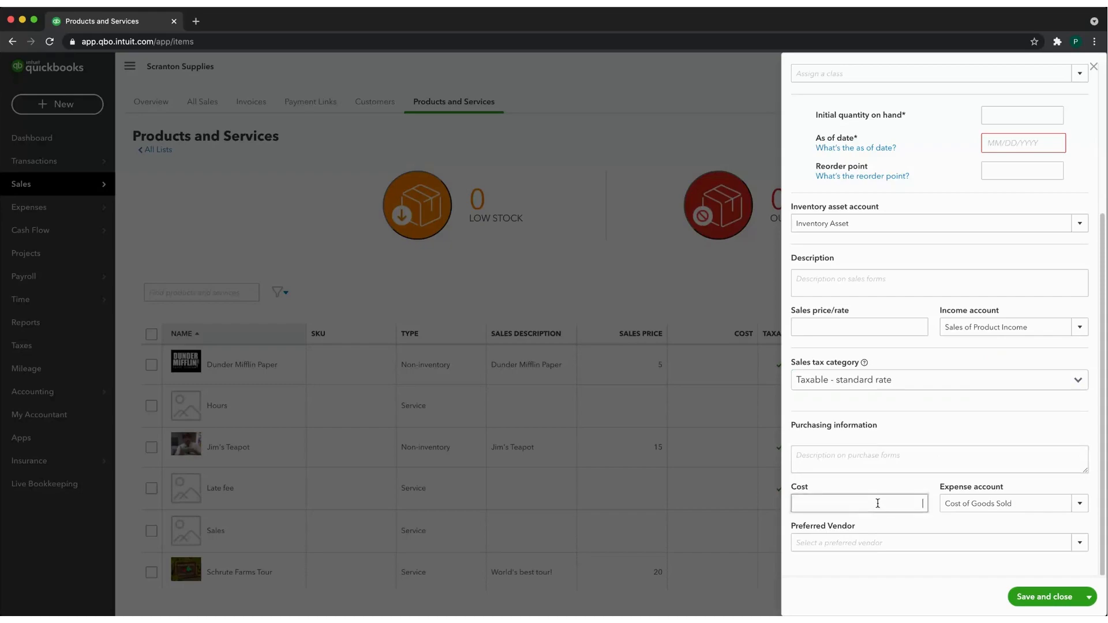
left_click(1079, 505)
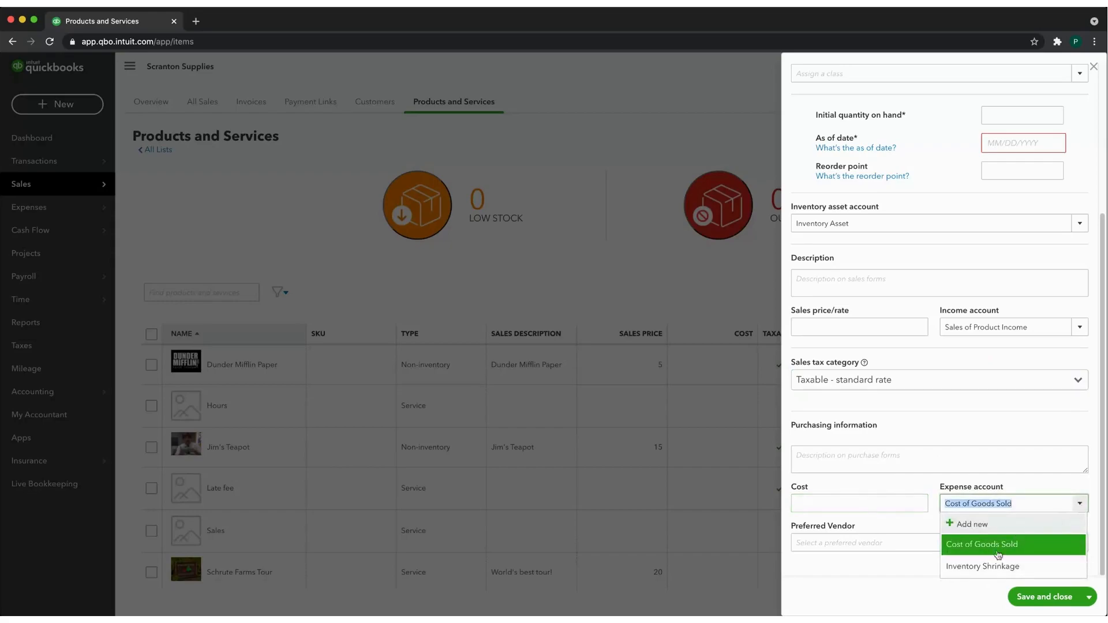
left_click(922, 529)
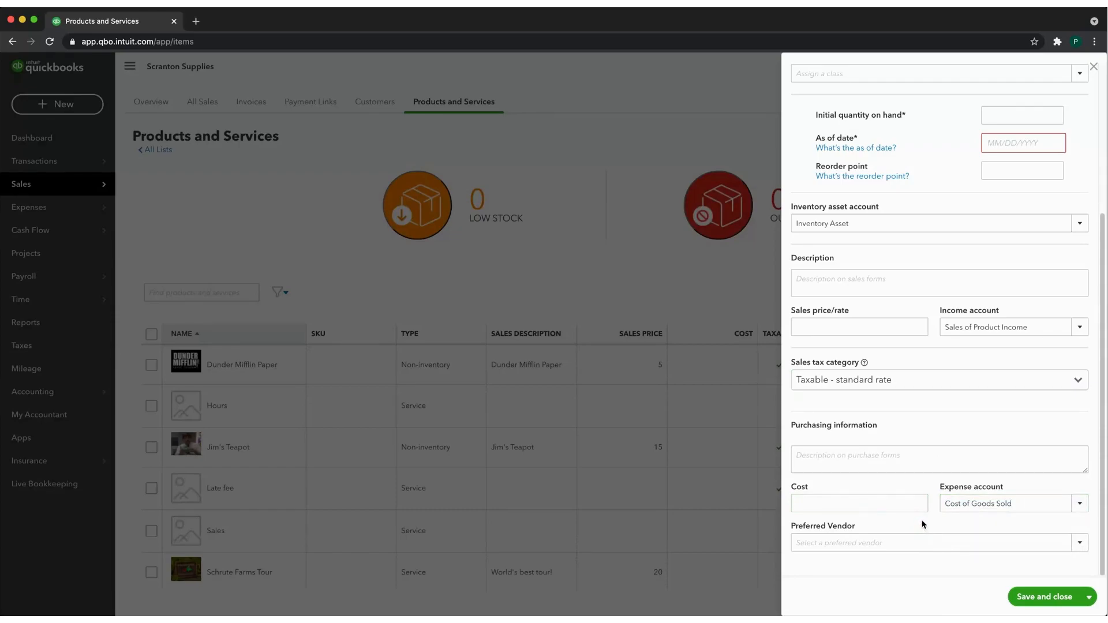
left_click(1080, 542)
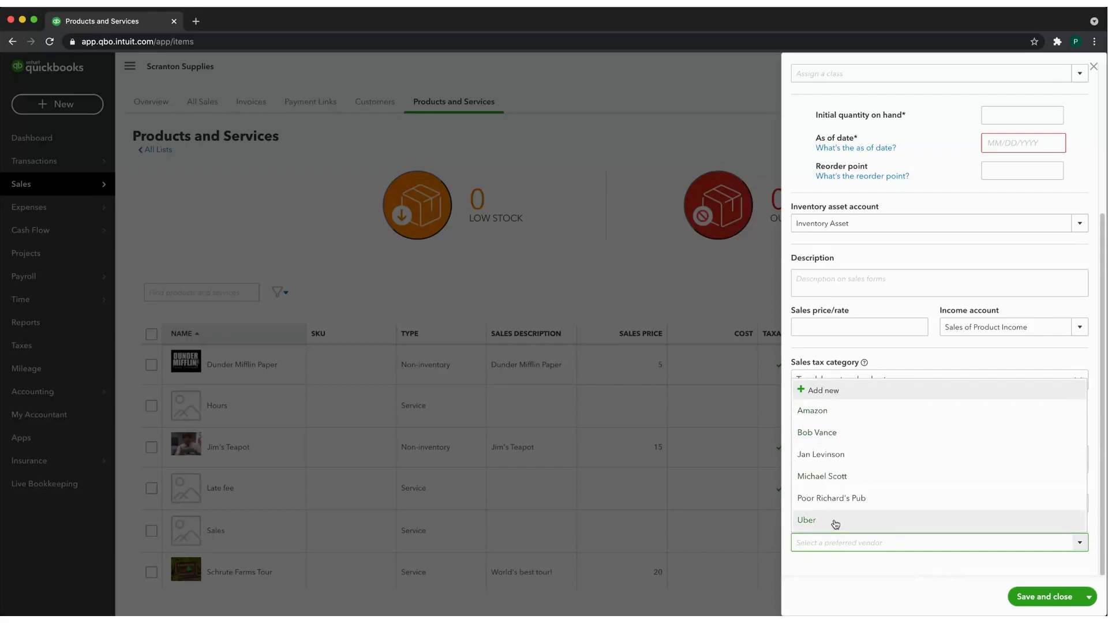
left_click(922, 588)
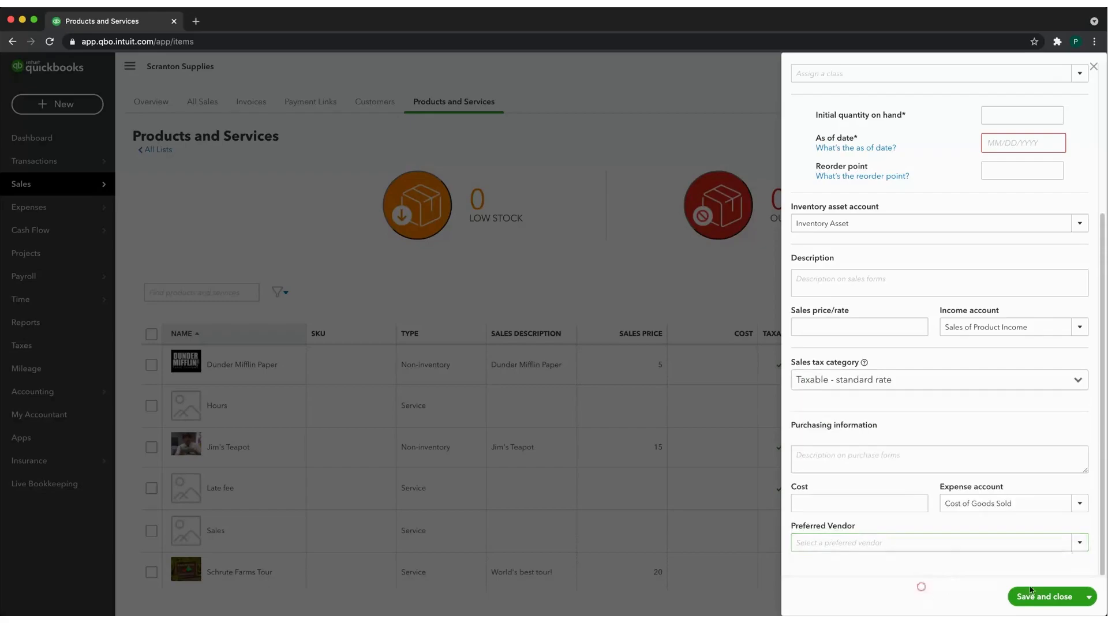
Close the new item form without saving and look over the Products and Services list.
left_click(1044, 595)
left_click(1094, 67)
scroll(547, 482, "down", 3)
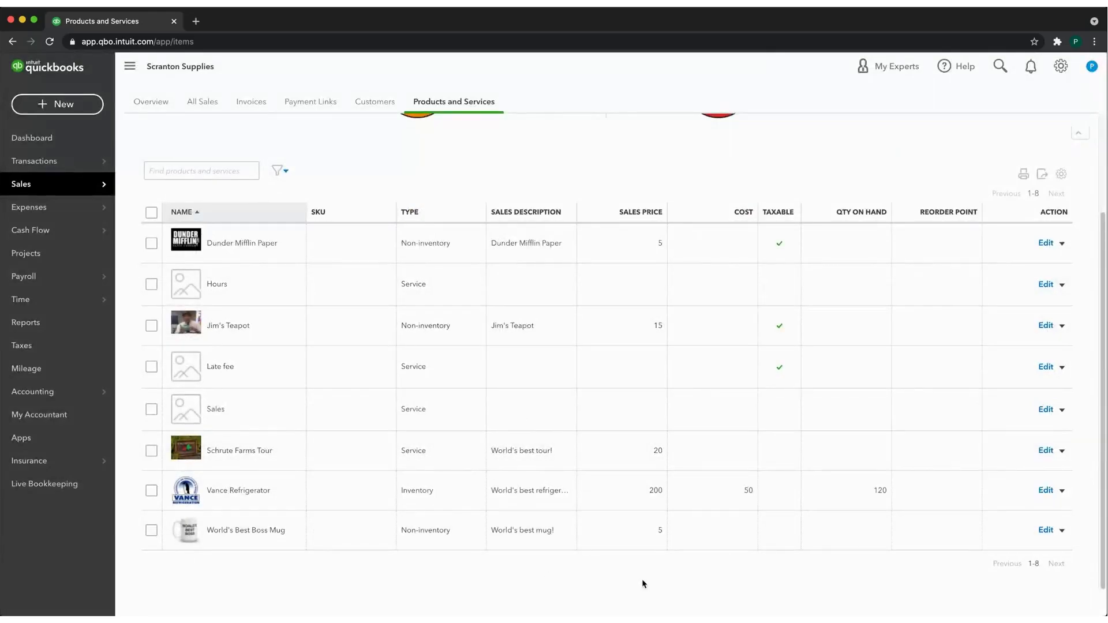
scroll(643, 578, "up", 3)
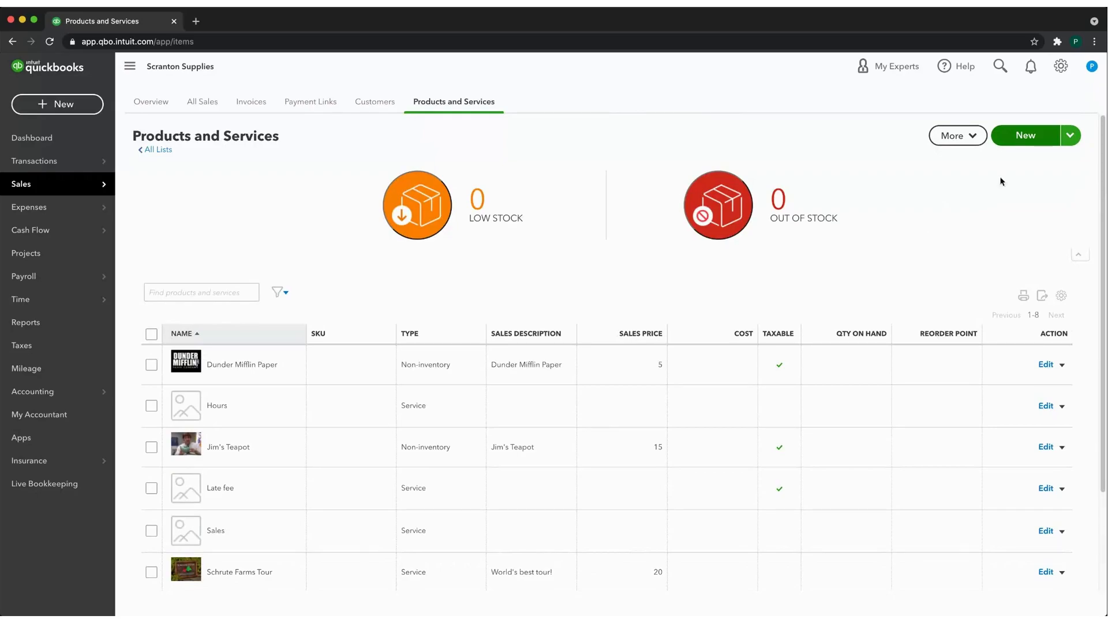
View the Manage users page, check the usage limits in Account and Settings, and return to the user list.
left_click(1060, 68)
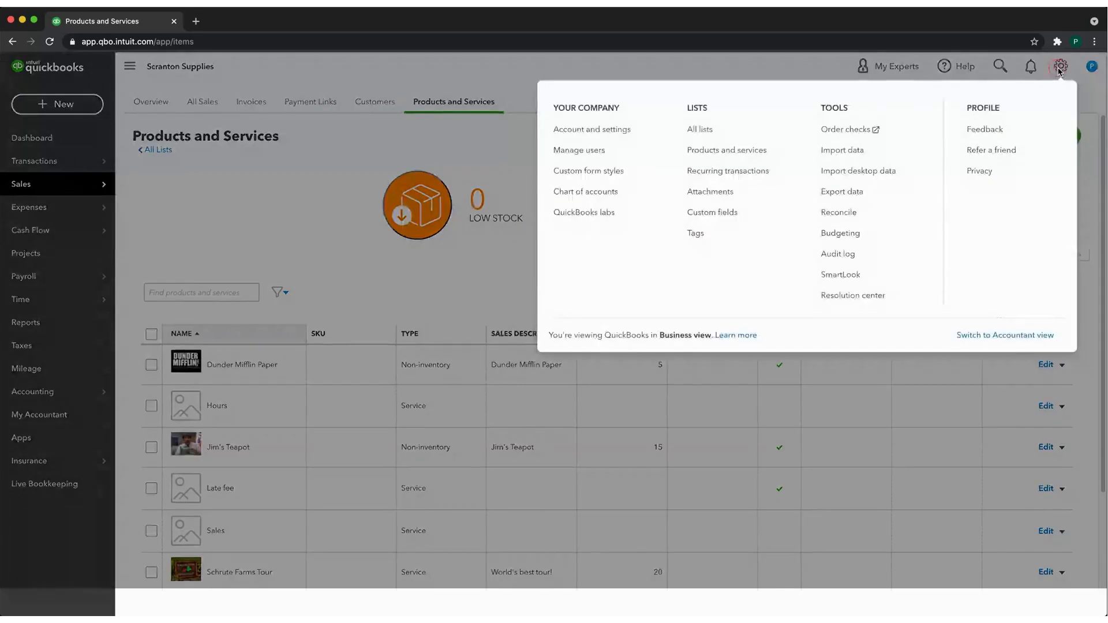
left_click(611, 152)
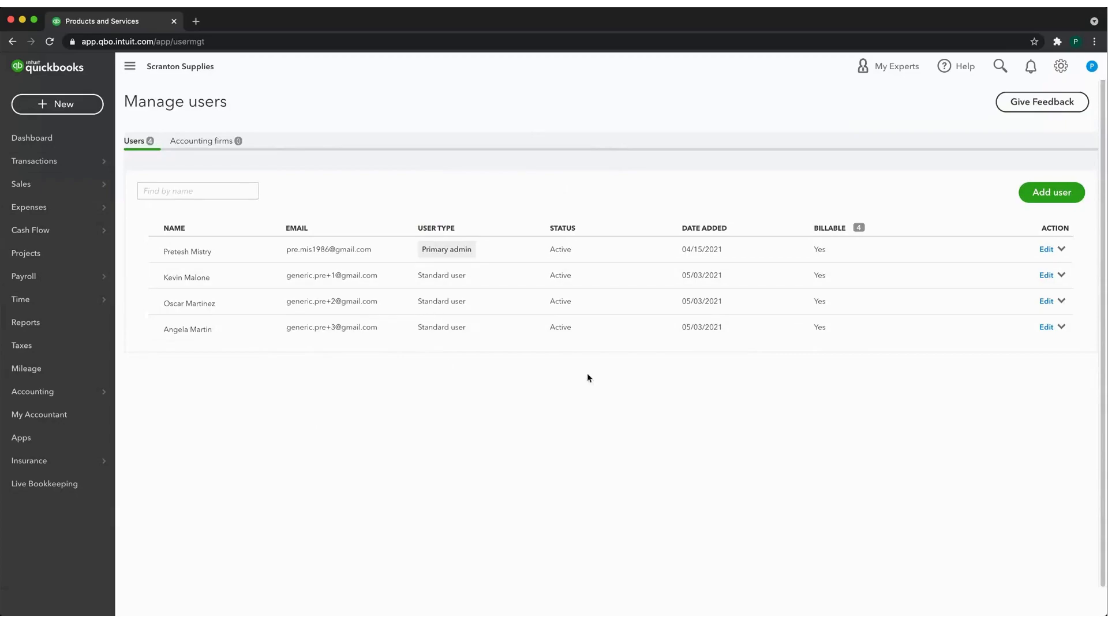
left_click(1061, 66)
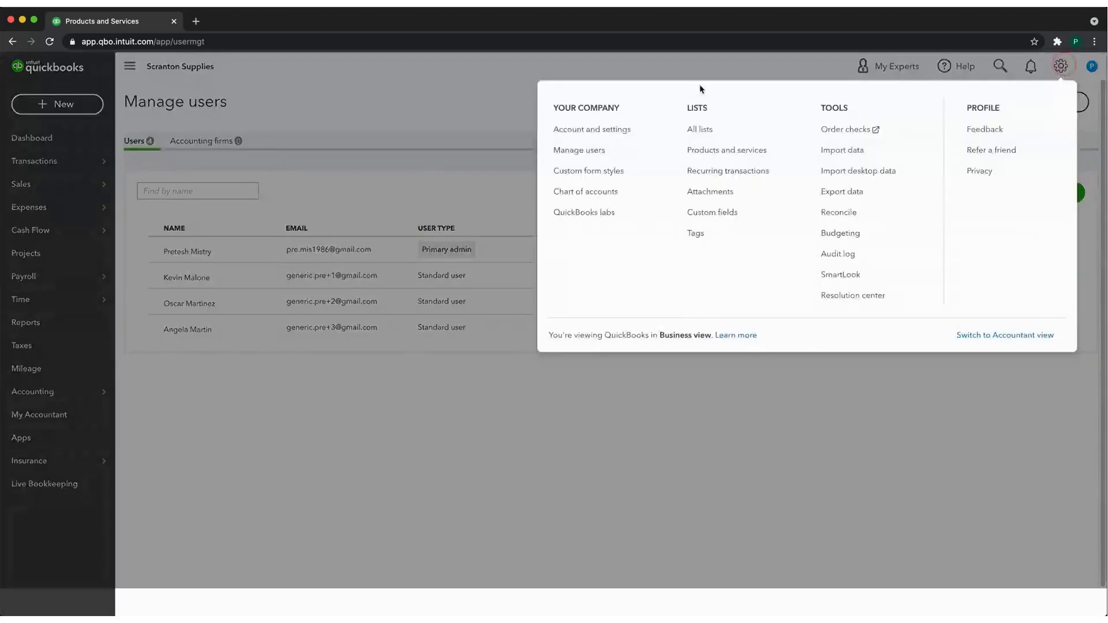
left_click(627, 137)
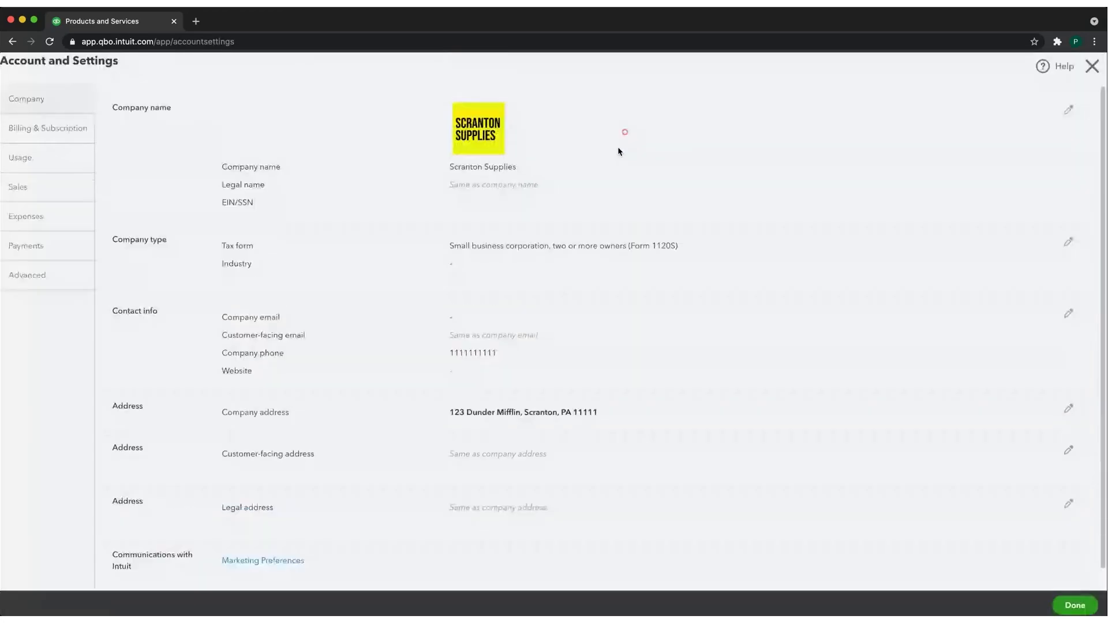
left_click(20, 161)
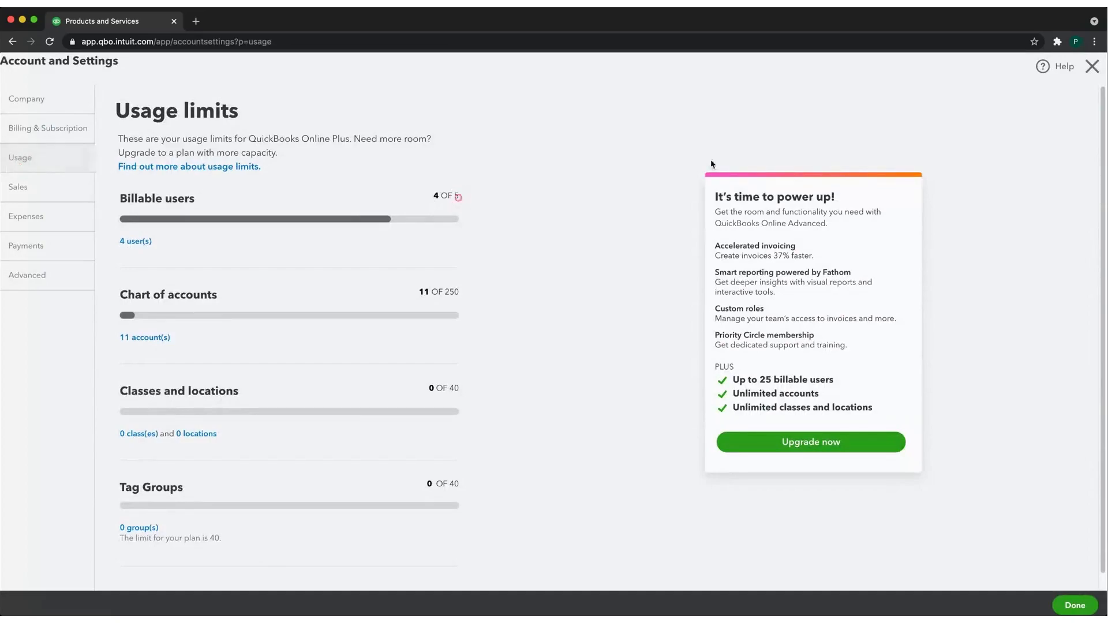
left_click(1092, 67)
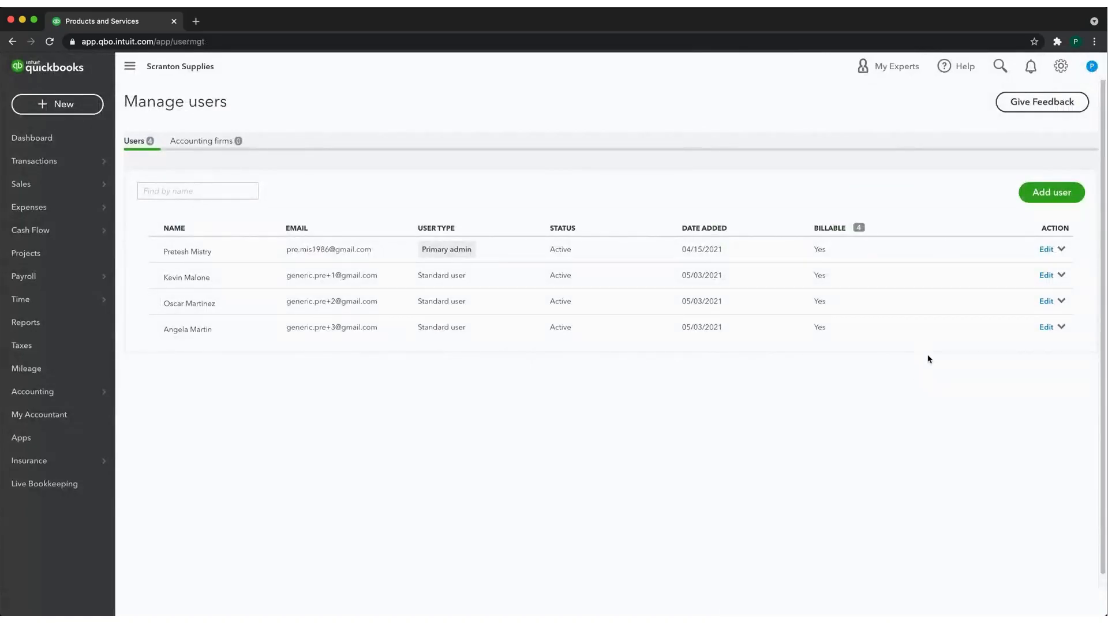
Start adding a new user, review the user types, and continue with Standard user to the access rights.
left_click(1053, 194)
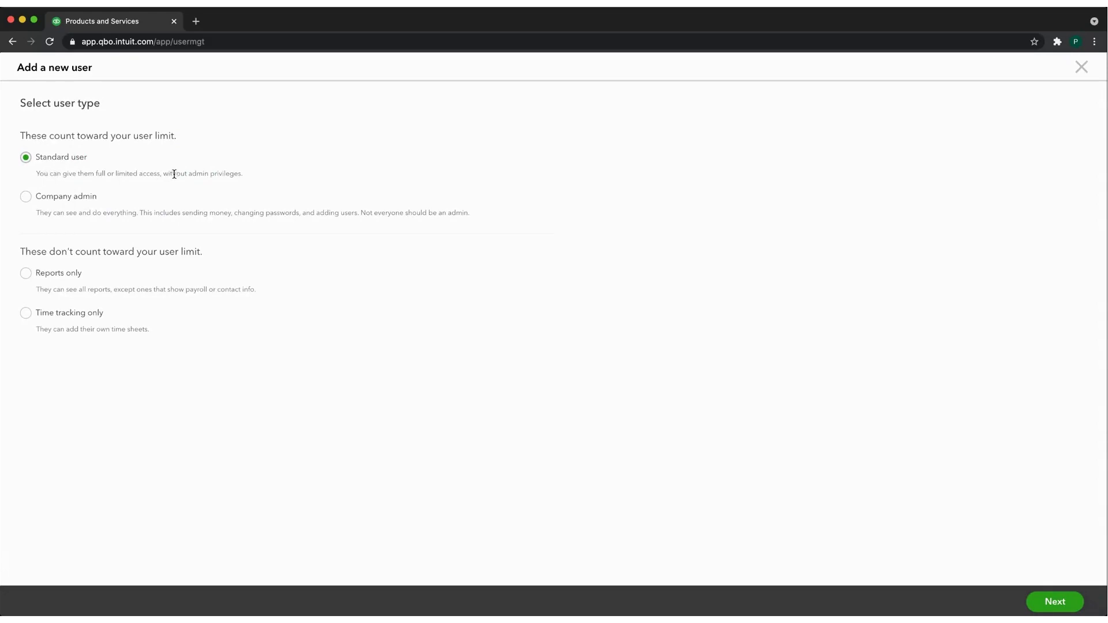
left_click_drag(86, 137, 168, 136)
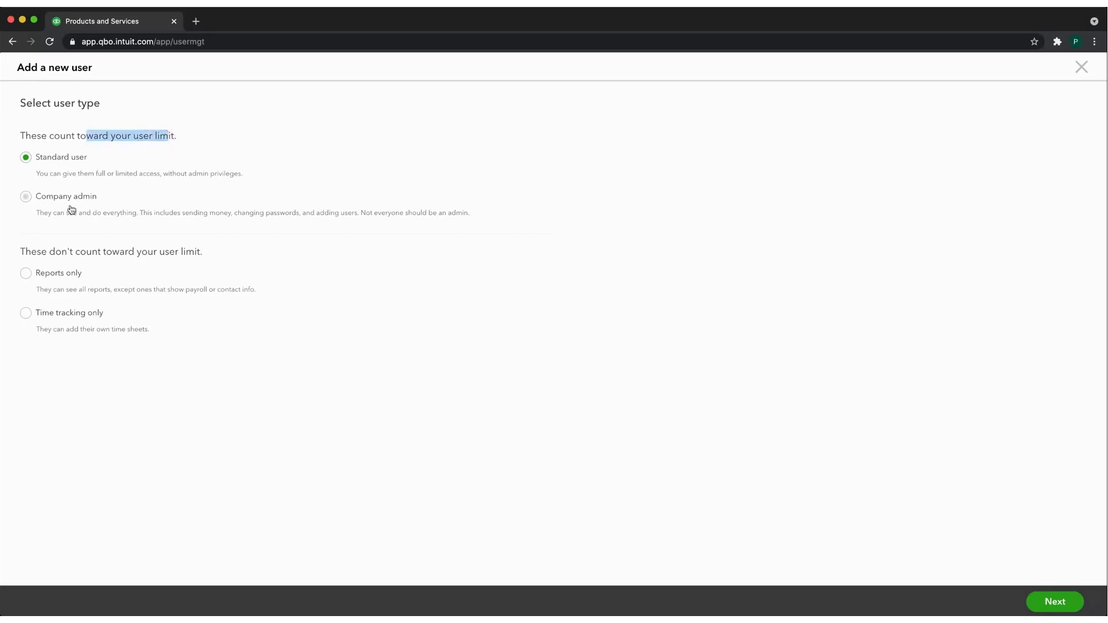
left_click(185, 143)
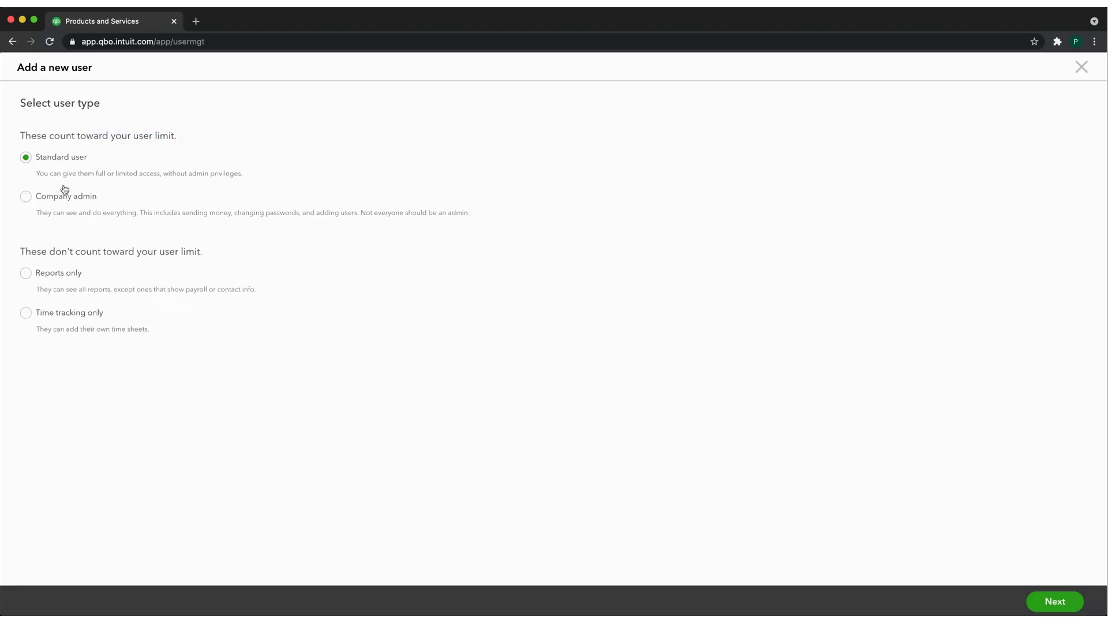
left_click(1056, 602)
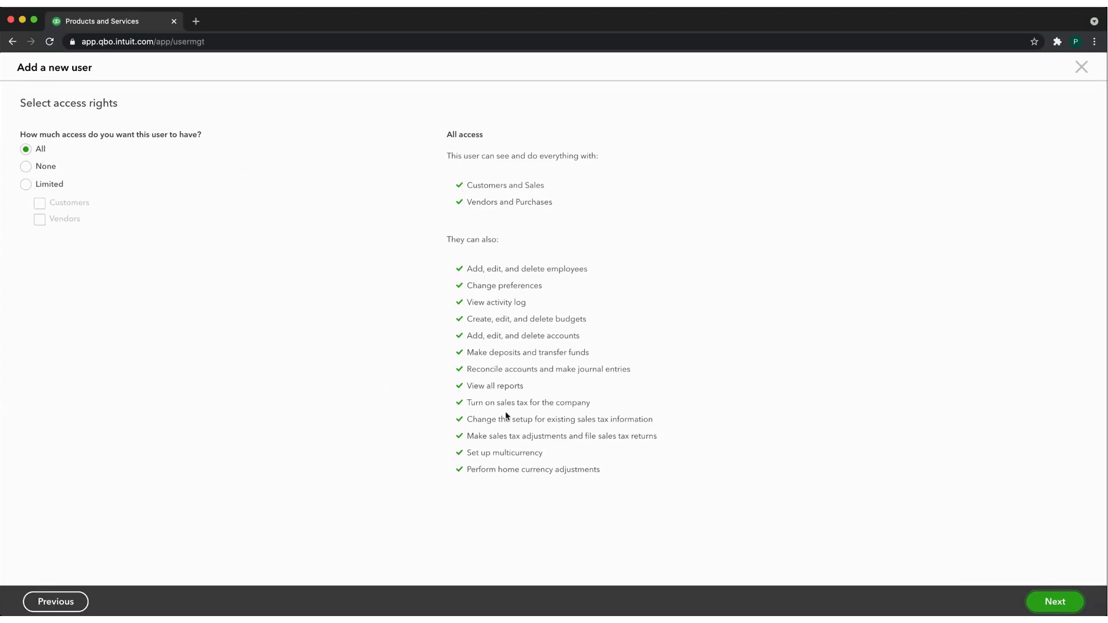
Compare the None and Limited access rights, examining the permissions for Customers, Vendors, and both combined.
left_click(26, 167)
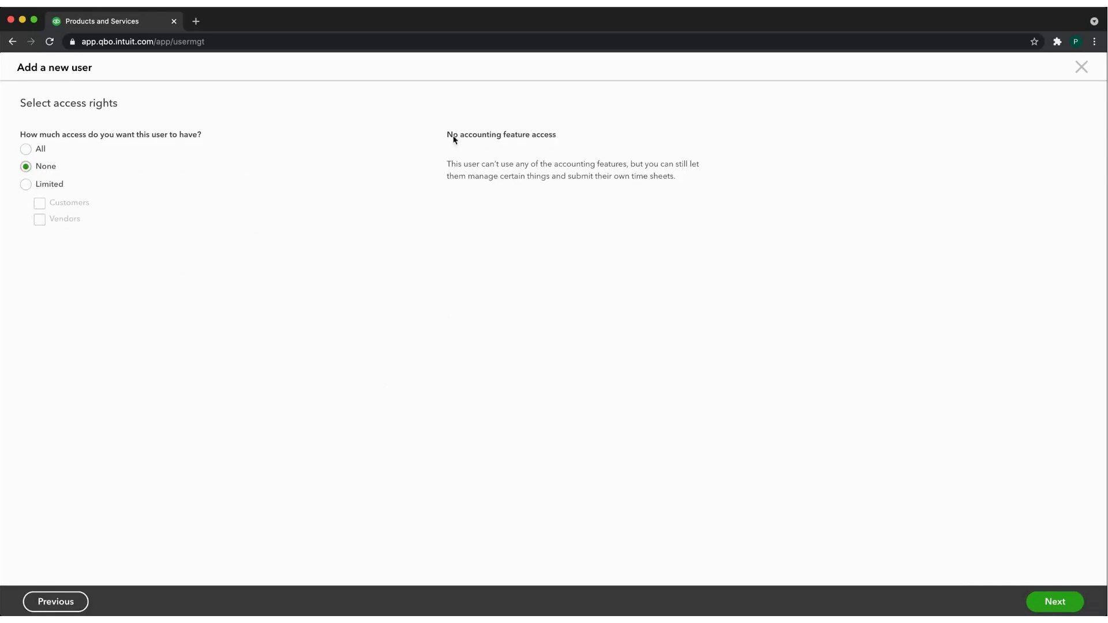
left_click_drag(453, 136, 552, 147)
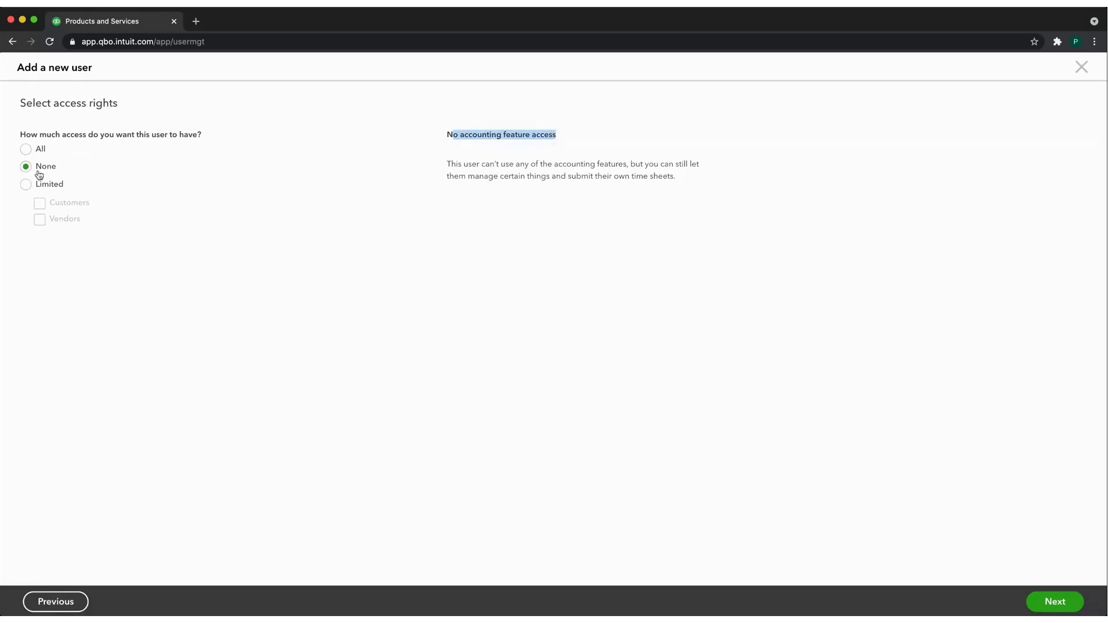
left_click(27, 190)
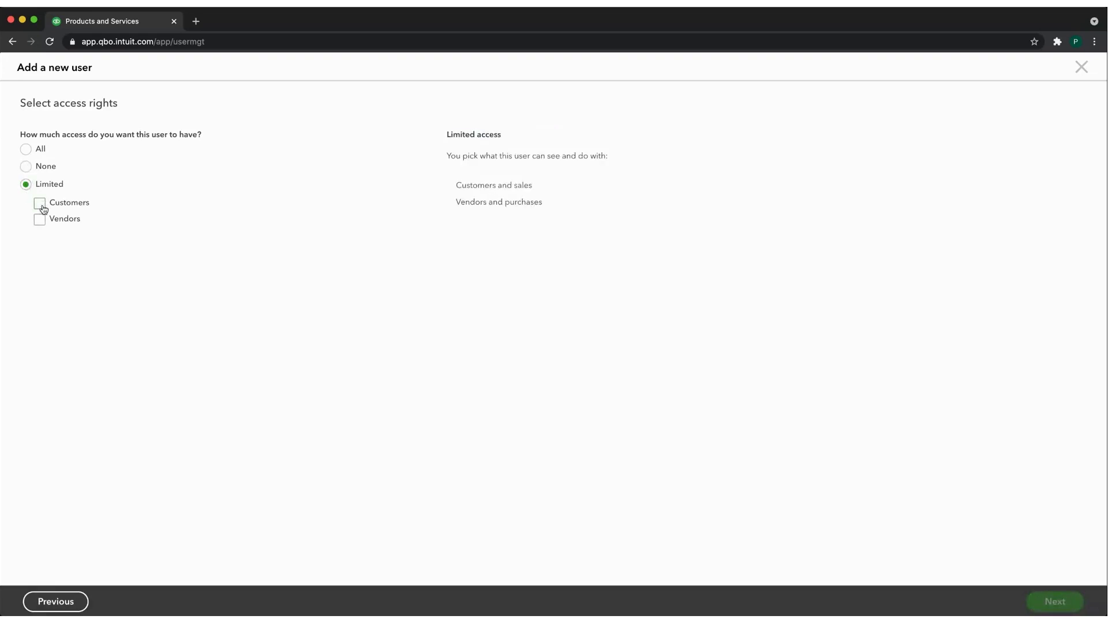
left_click(40, 204)
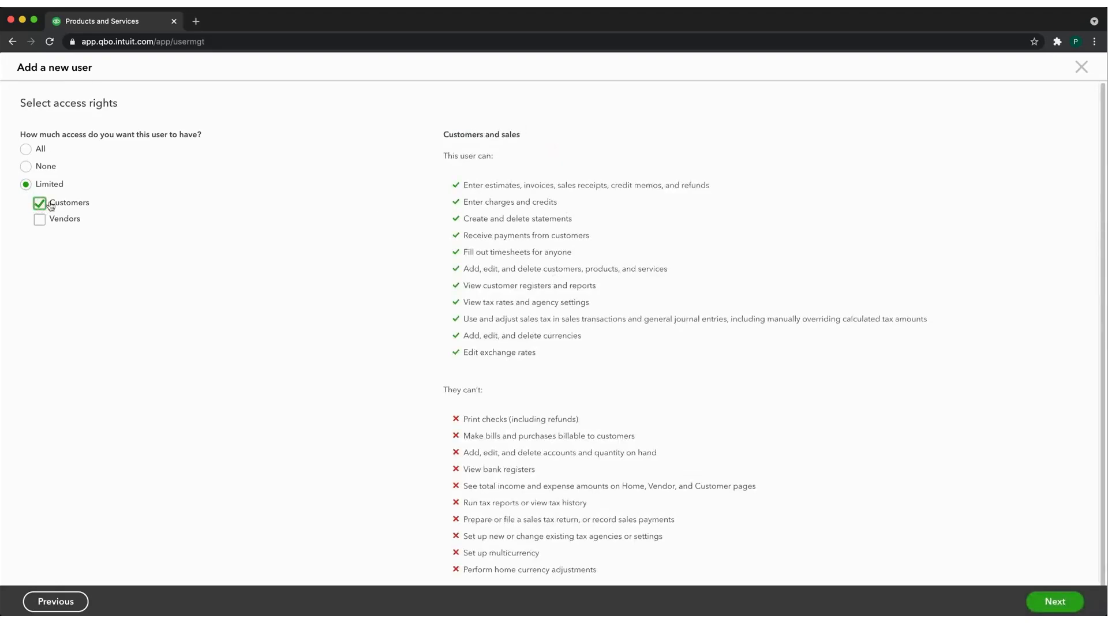
left_click(39, 219)
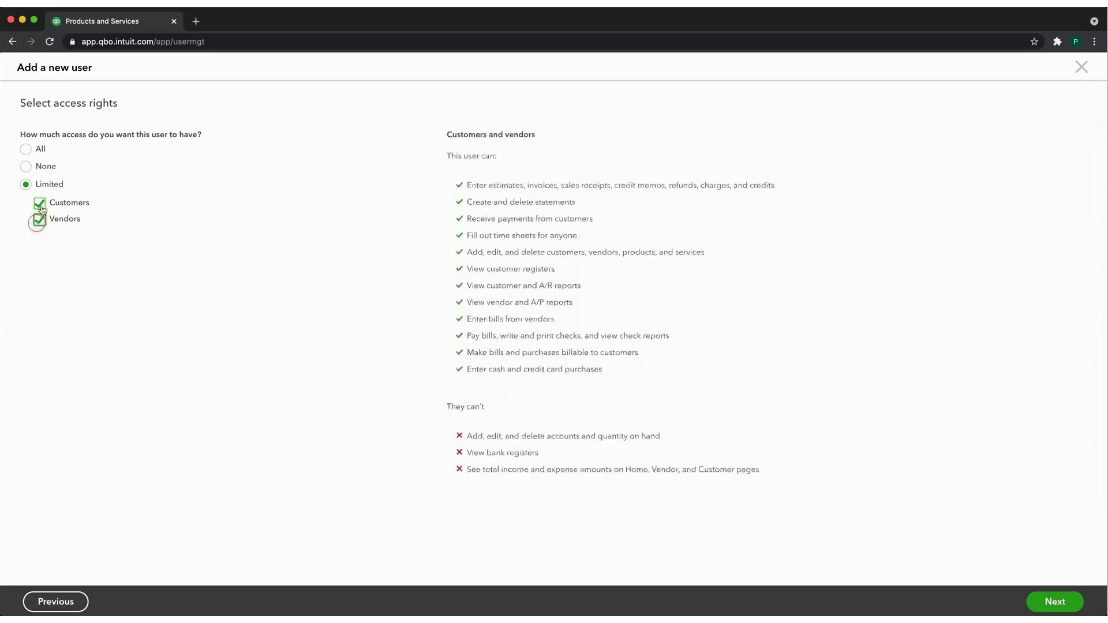
left_click(40, 204)
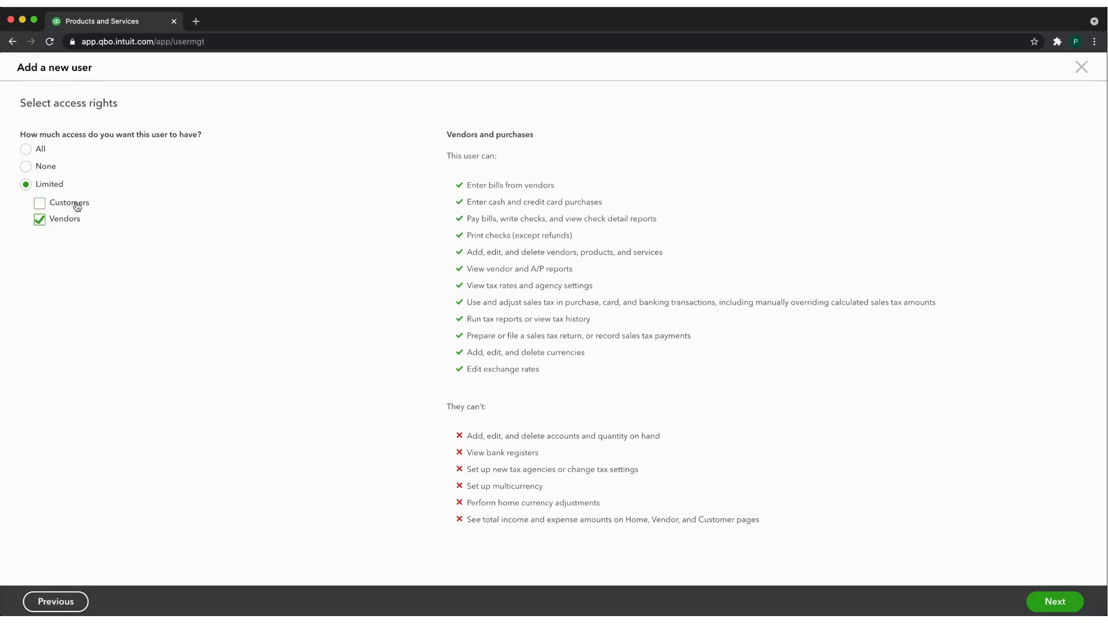
left_click(40, 204)
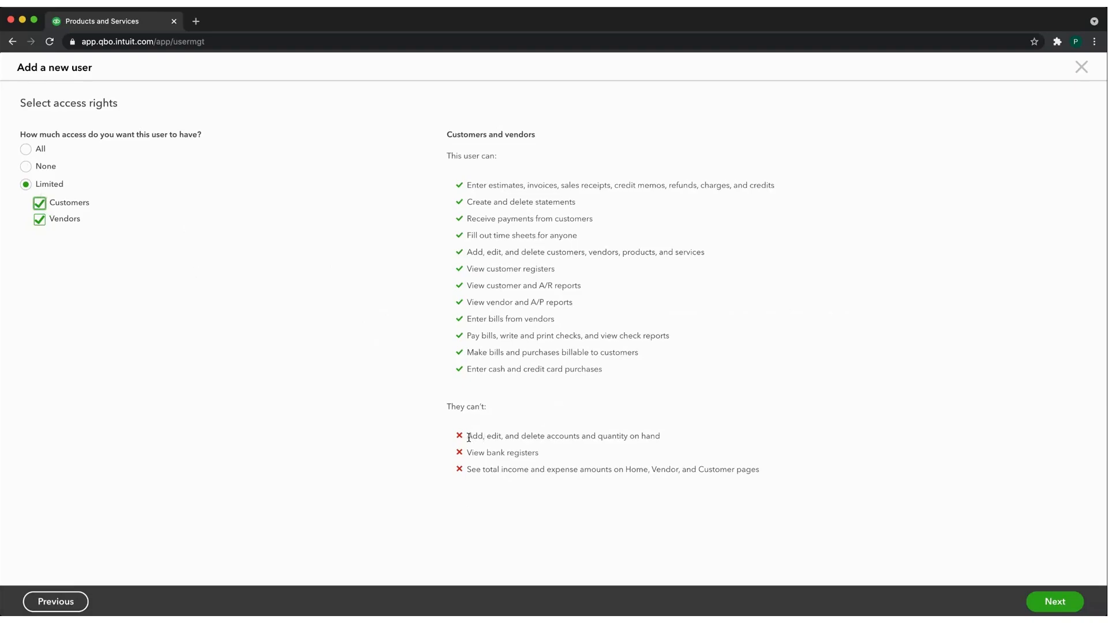
left_click_drag(468, 437, 638, 438)
Choose All access for the new user, review its permissions, and continue to the user settings.
left_click(27, 149)
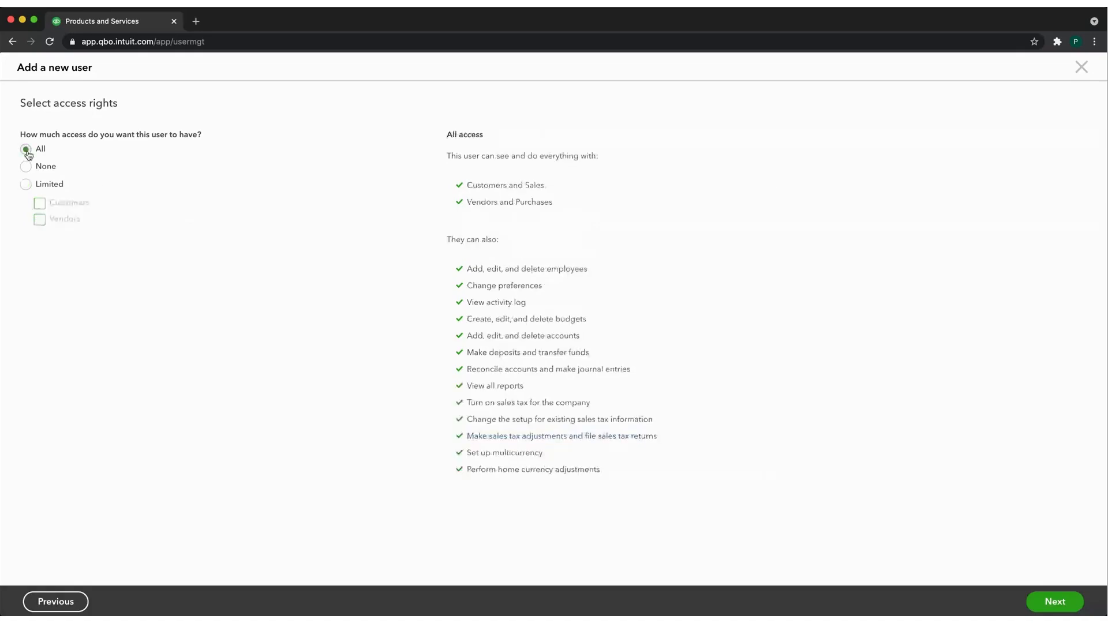
left_click_drag(468, 337, 583, 337)
left_click(692, 341)
left_click(1052, 601)
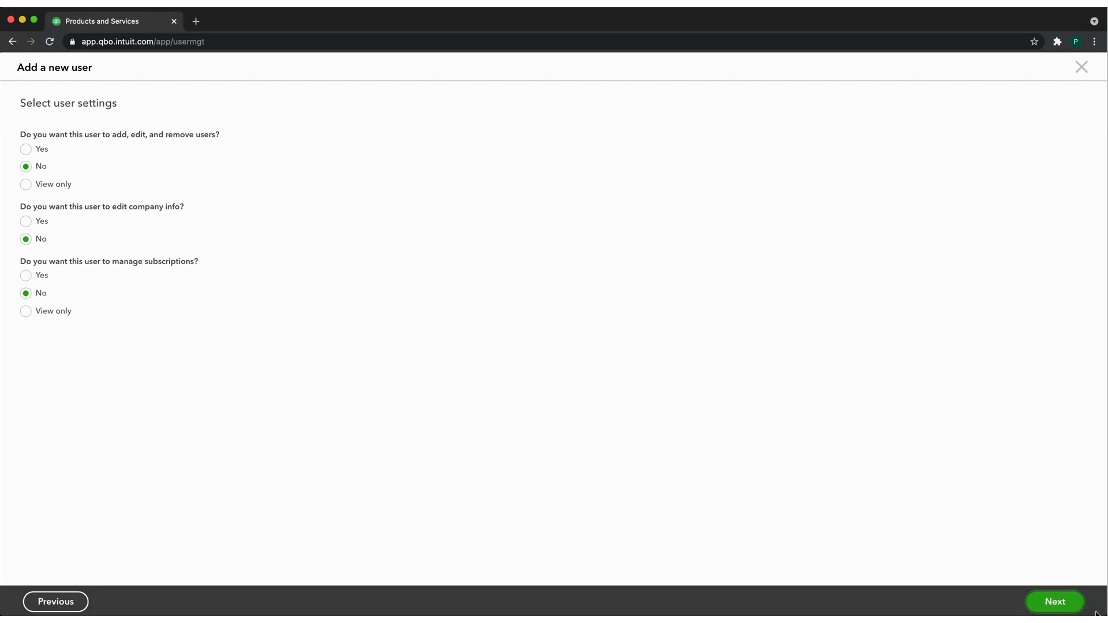
Keep the default user settings, view the contact info fields, and close the new user form without saving.
left_click(1054, 605)
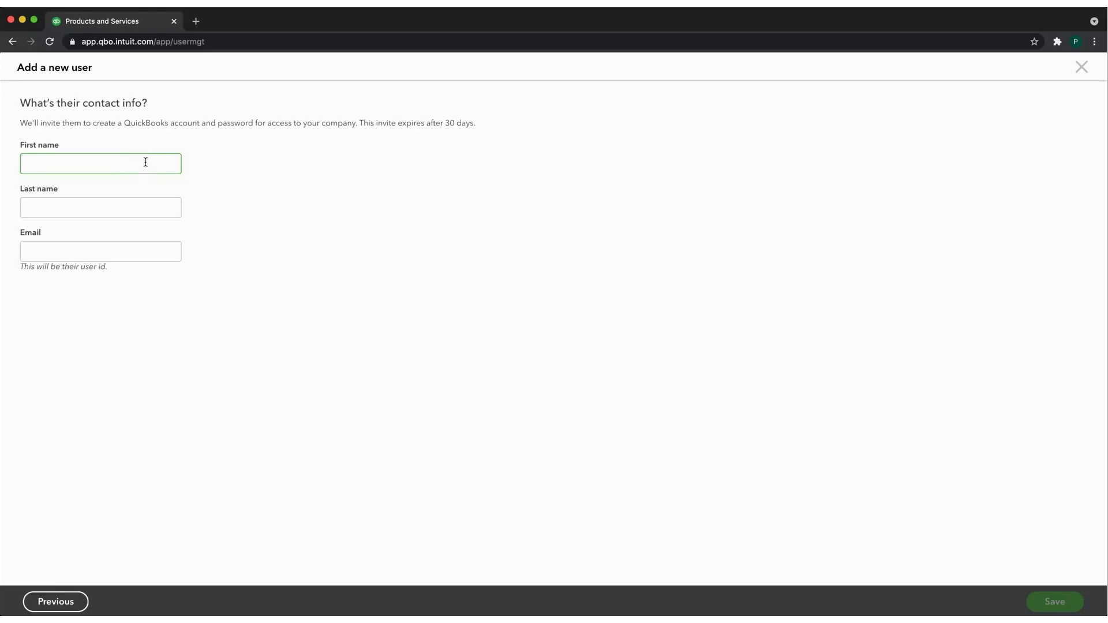
left_click(266, 189)
left_click(1078, 71)
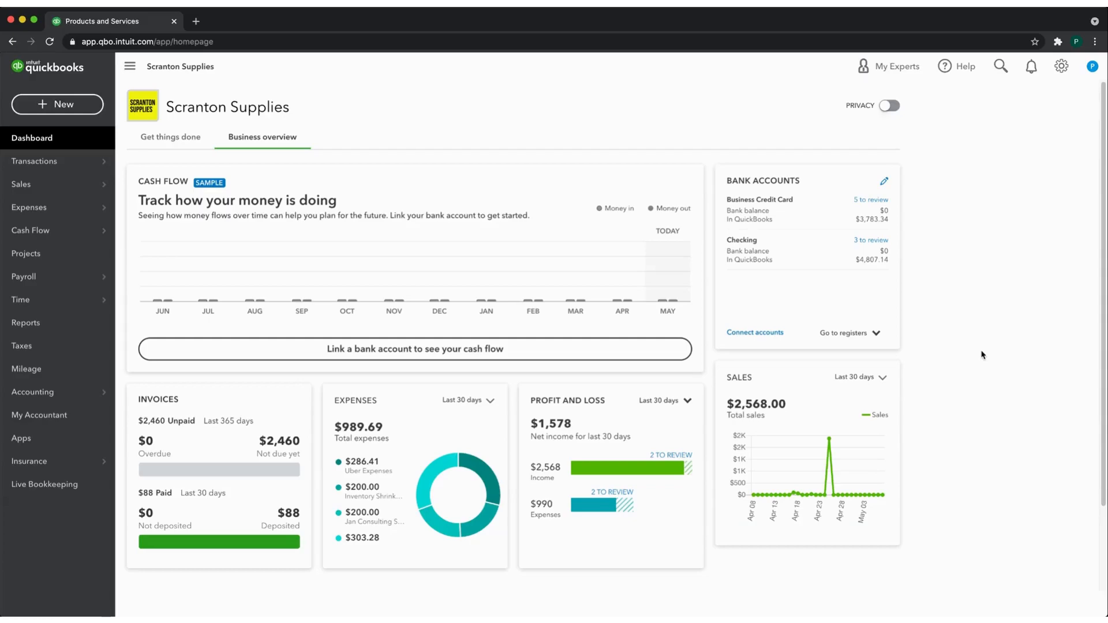
Open the custom form styles from the Sales section of Account and Settings.
left_click(1062, 69)
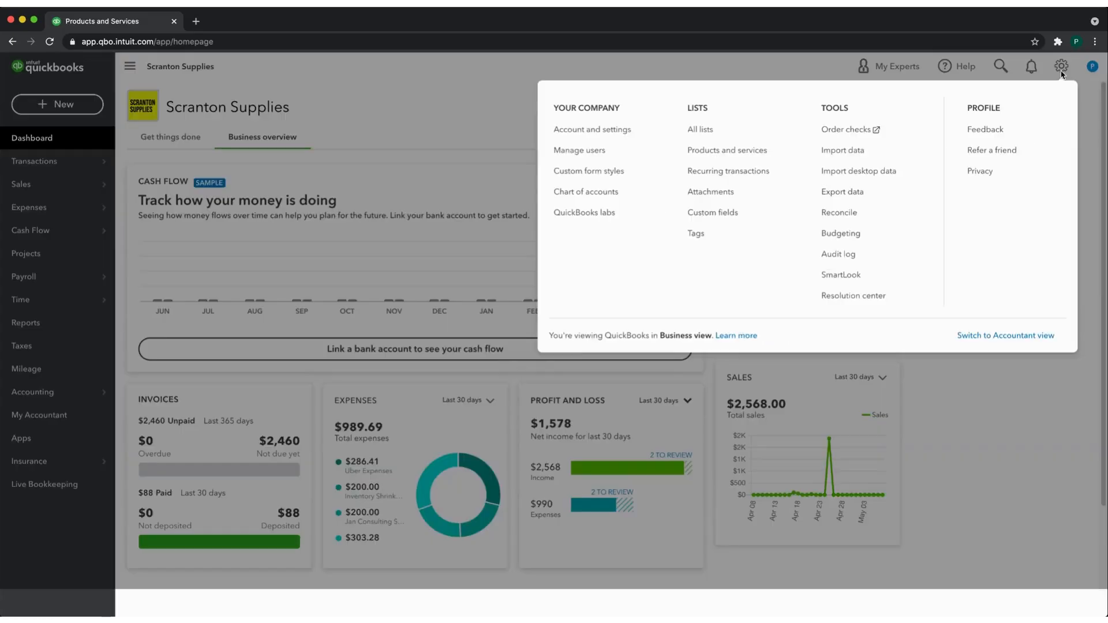
left_click(629, 134)
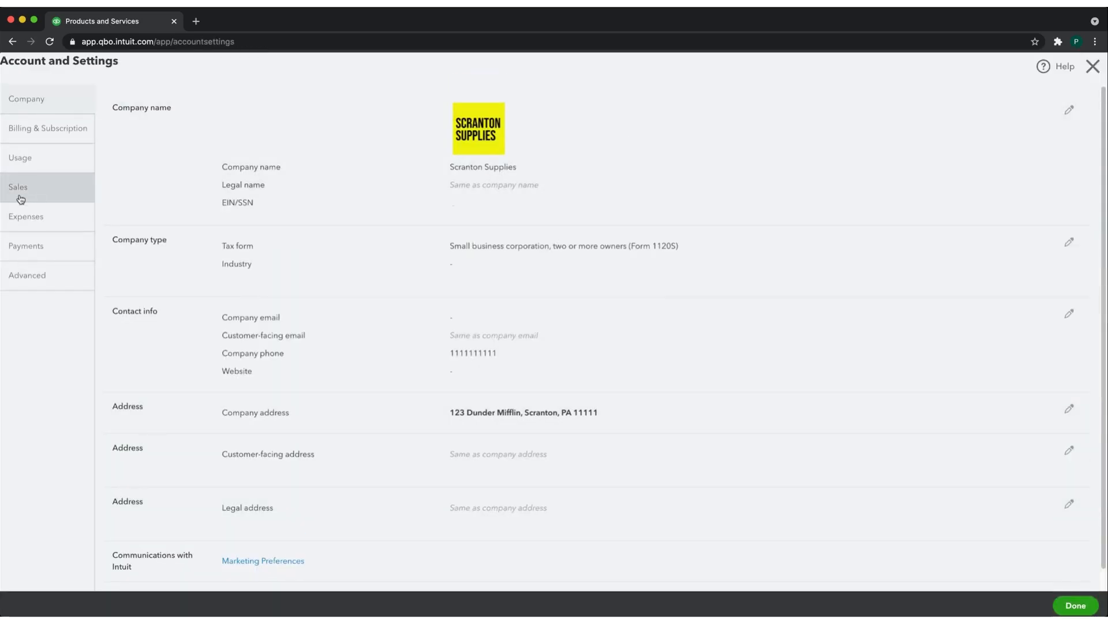
left_click(20, 199)
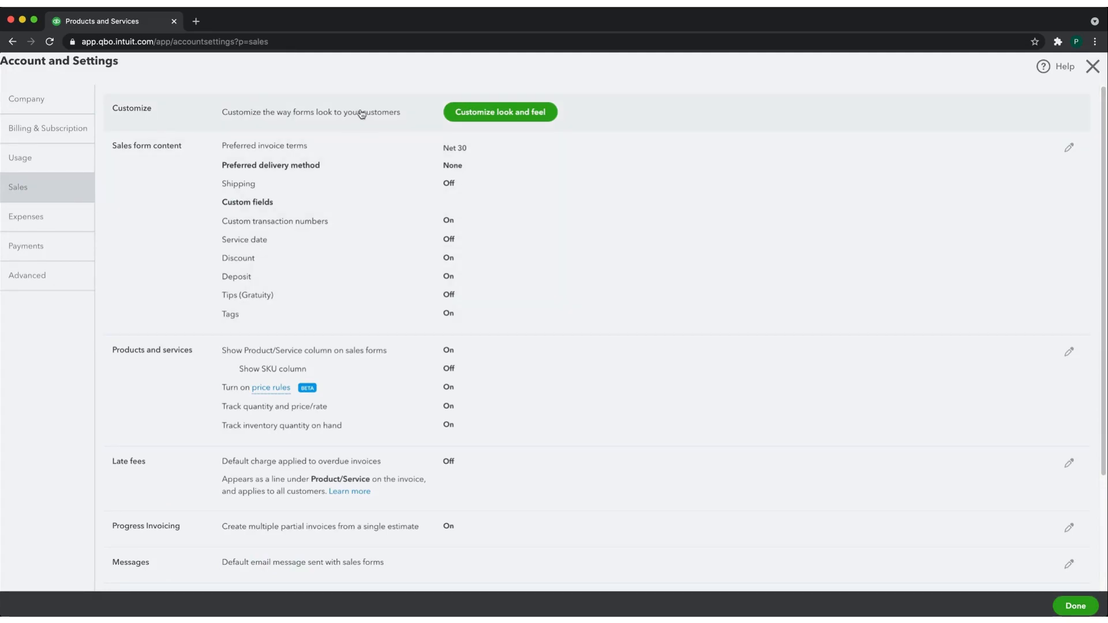
left_click(500, 115)
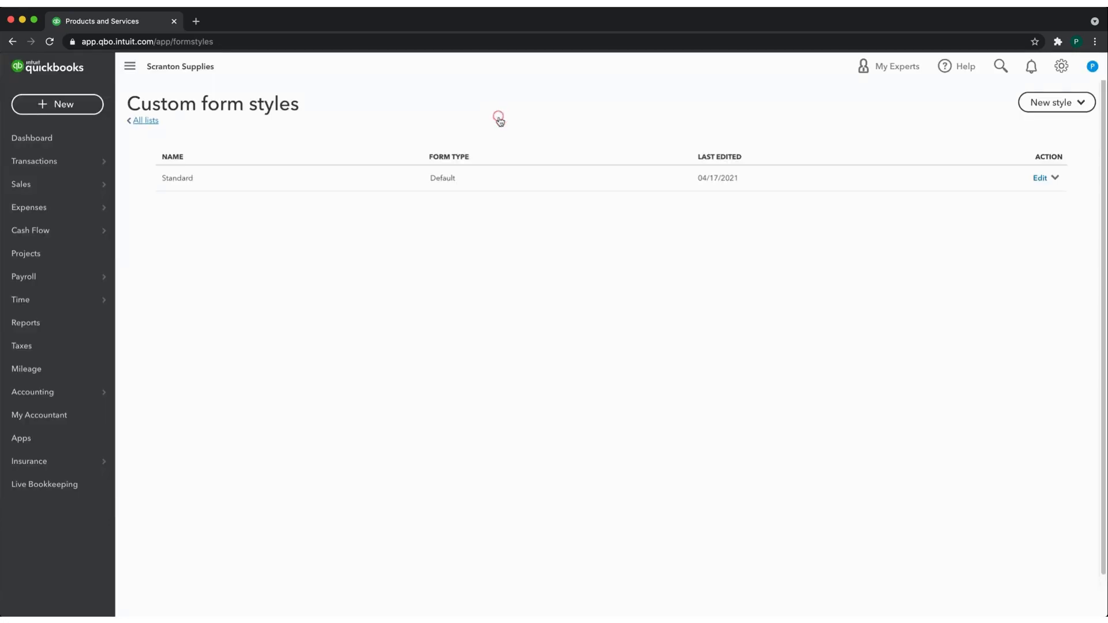
View the form types offered for a new style, and open the Standard form style for editing.
left_click(1079, 104)
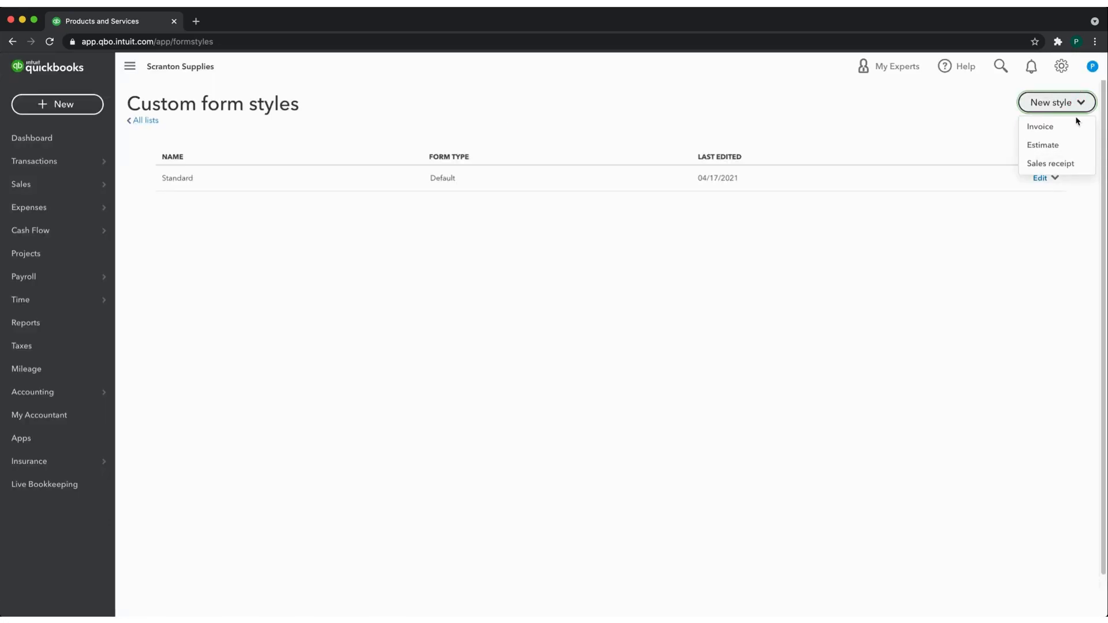
left_click(853, 295)
left_click(200, 185)
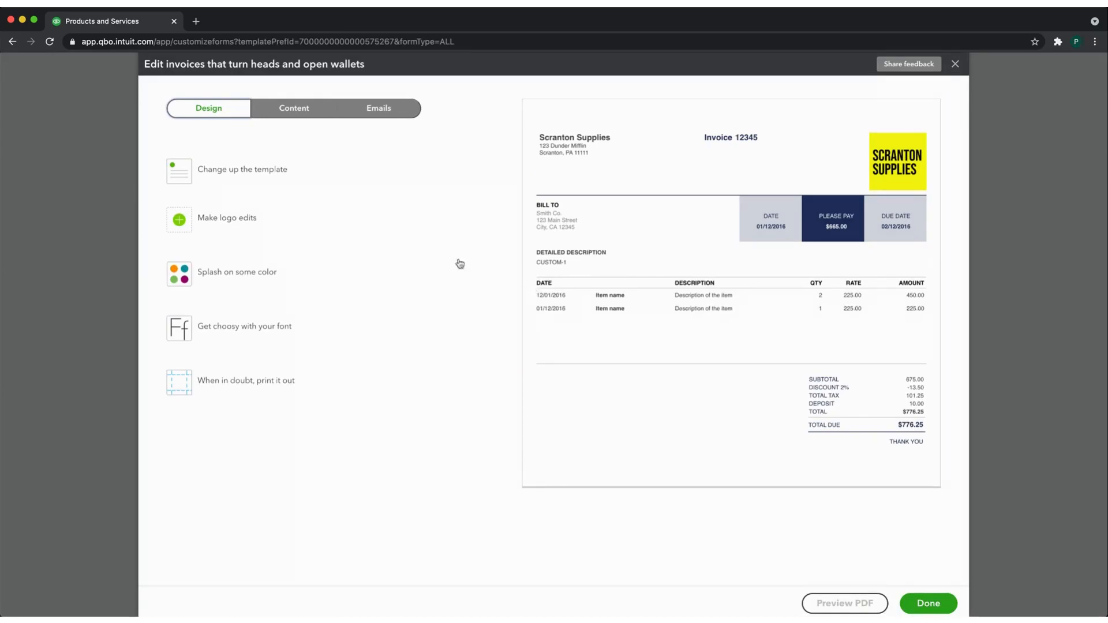
Preview the Airy new, Airy classic, Modern and Fresh invoice templates, and return to the Friendly template.
left_click(244, 173)
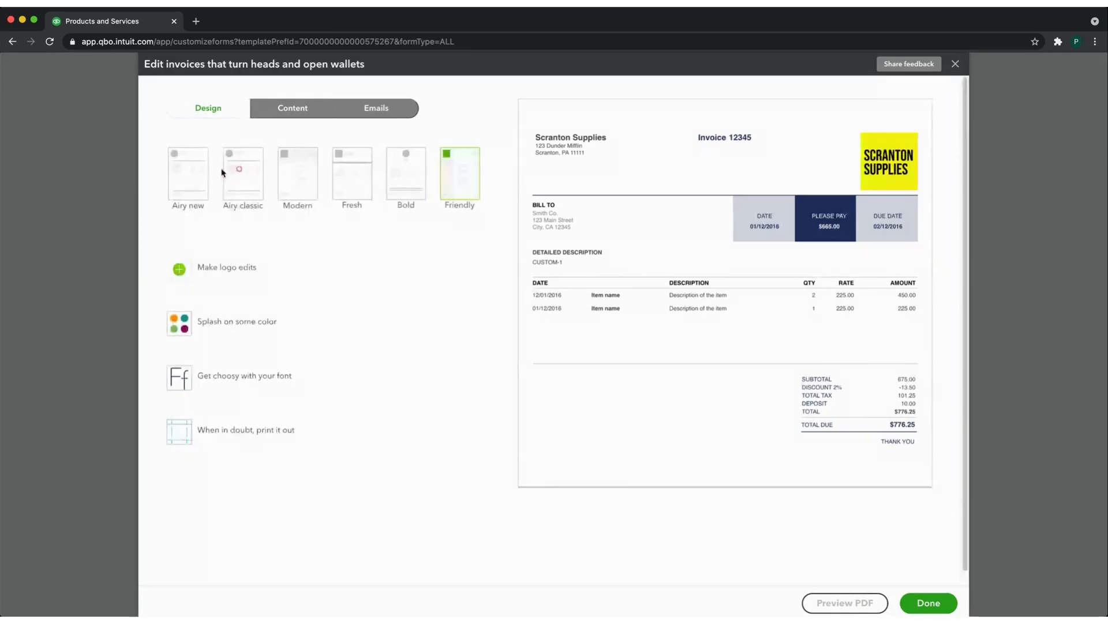
left_click(191, 177)
left_click(238, 179)
left_click(299, 179)
left_click(355, 188)
left_click(467, 190)
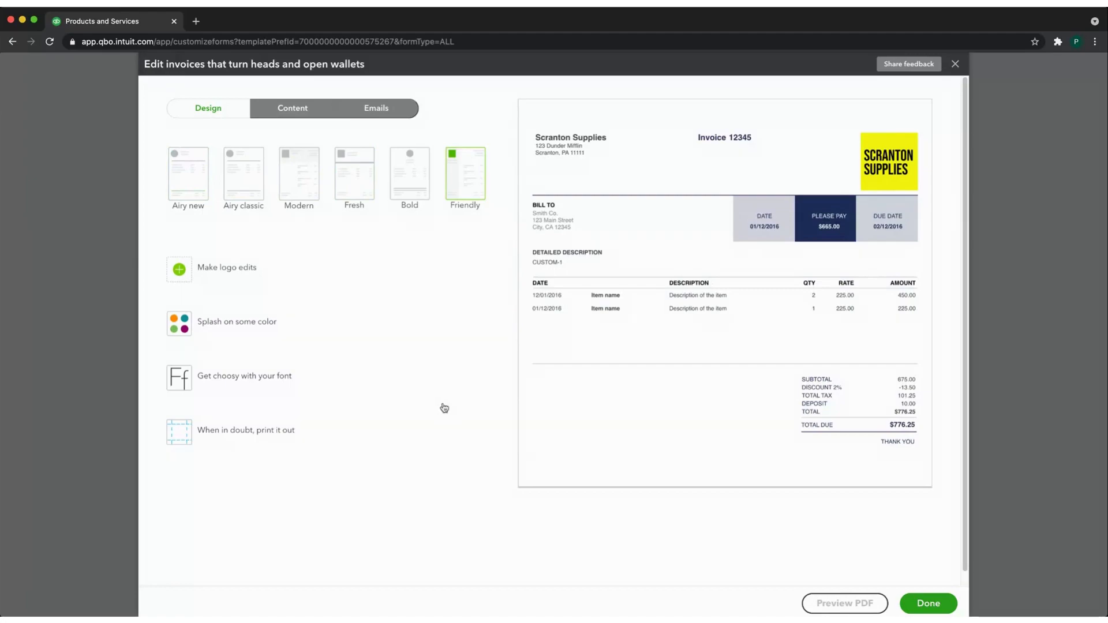
Look over the invoice content options for the header, form names, display and custom fields.
left_click(310, 120)
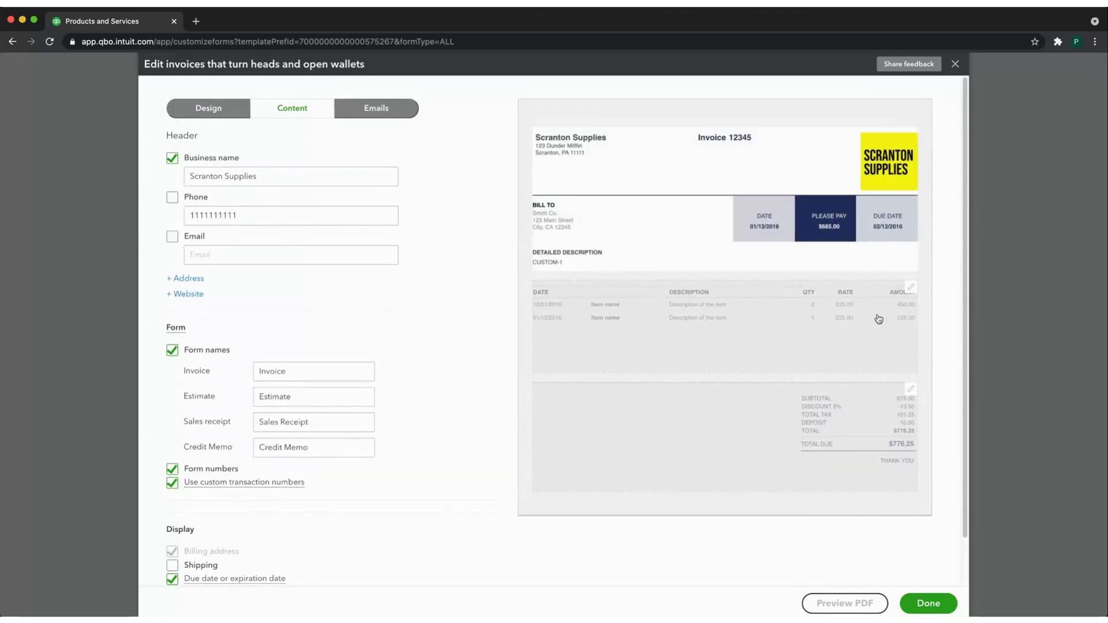
scroll(363, 537, "down", 2)
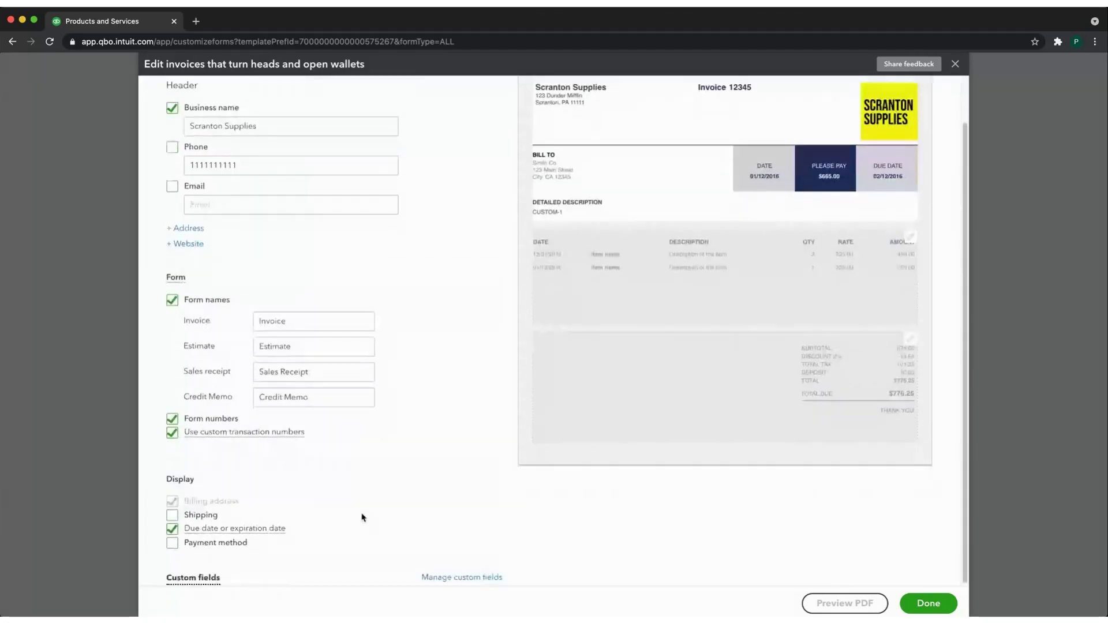
scroll(369, 508, "up", 2)
Examine the standard invoice email's message and the sales form type choices, keeping Invoice.
left_click(376, 108)
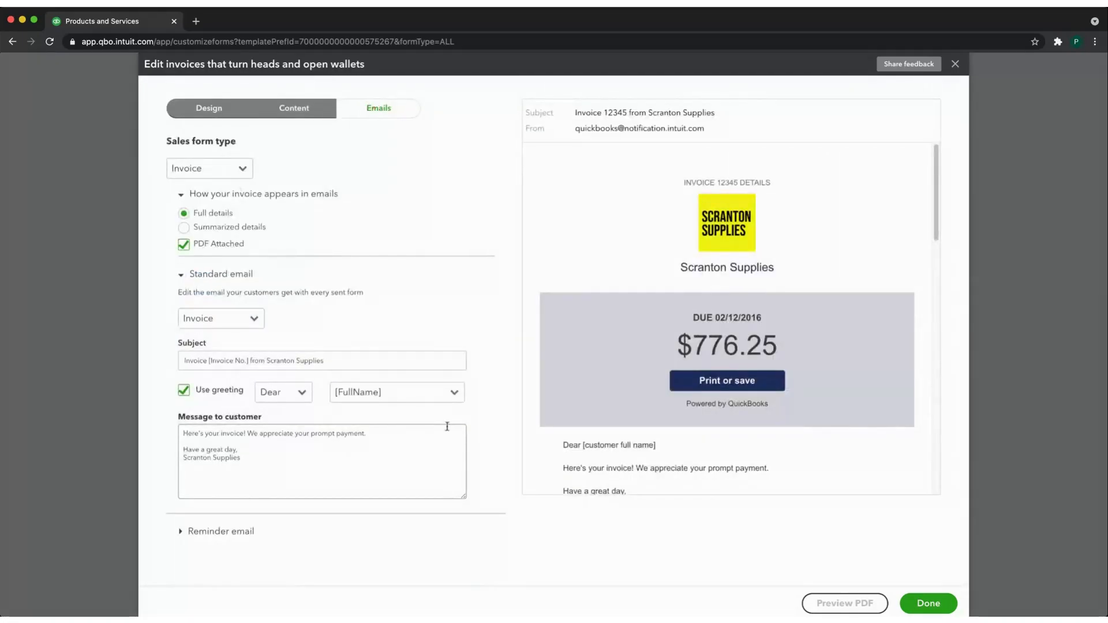
left_click(397, 441)
left_click(242, 170)
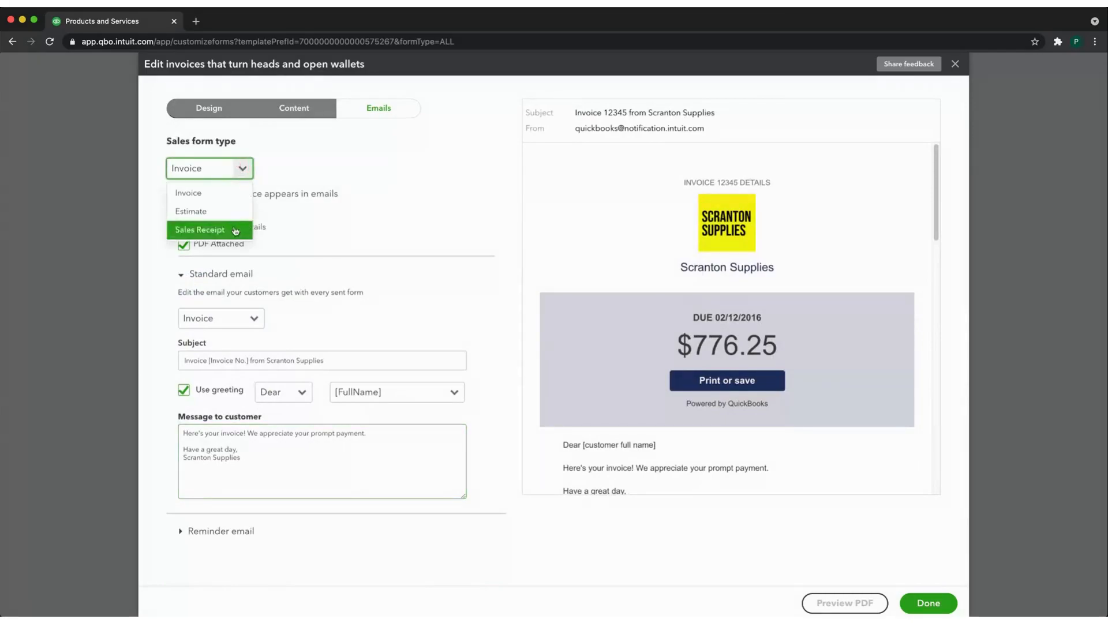
left_click(360, 166)
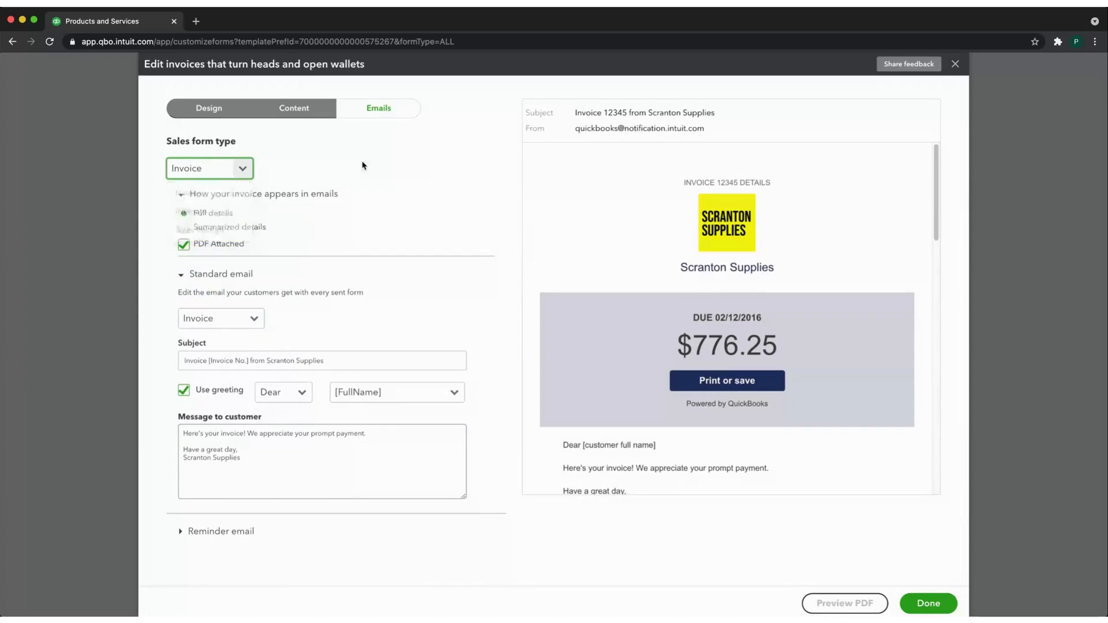
Review the invoice reminder email message, and exit the form style editor without saving.
left_click(184, 532)
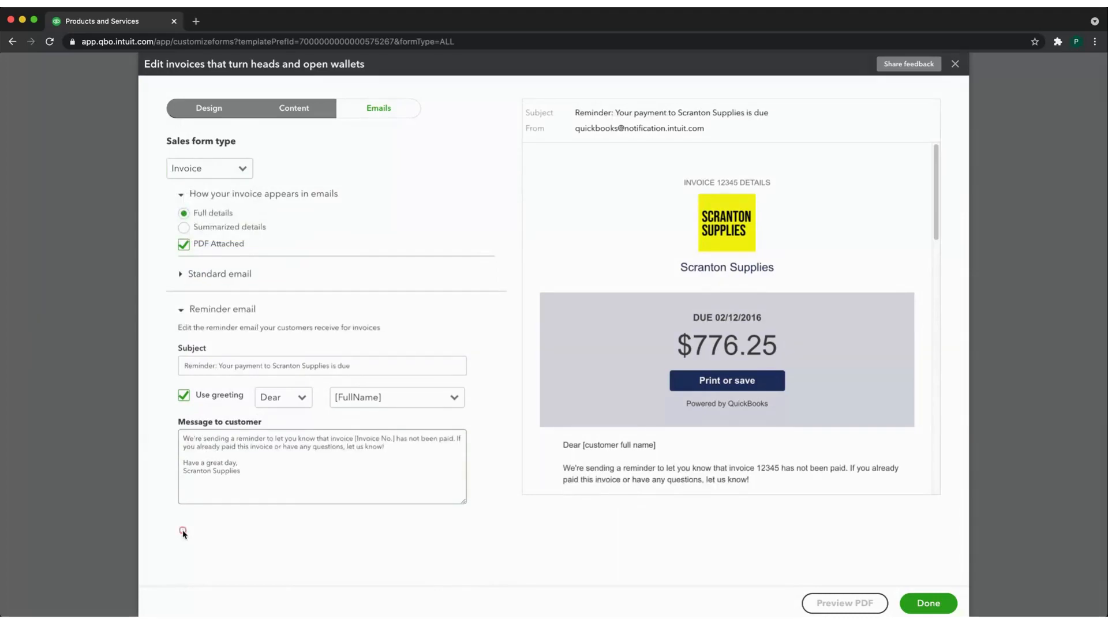
left_click(358, 464)
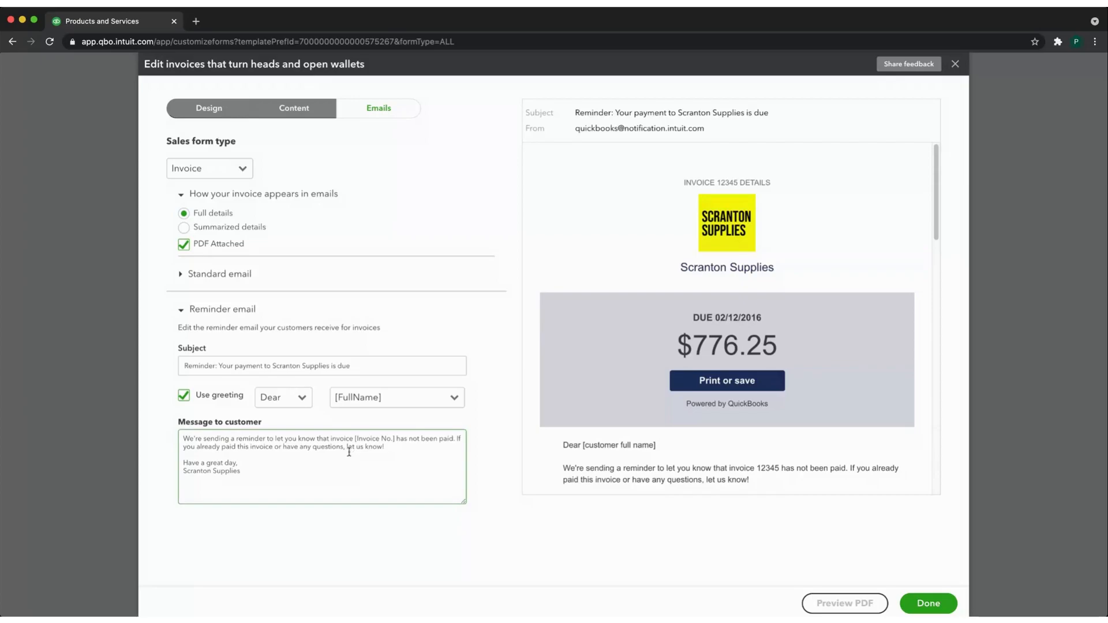
left_click(416, 330)
left_click(955, 64)
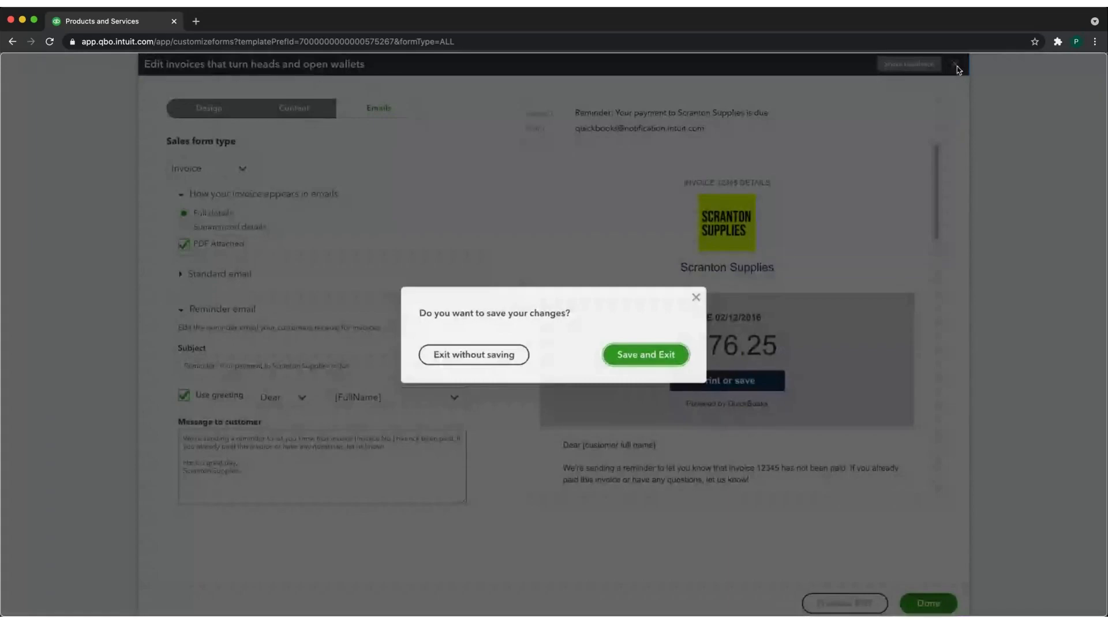
left_click(476, 356)
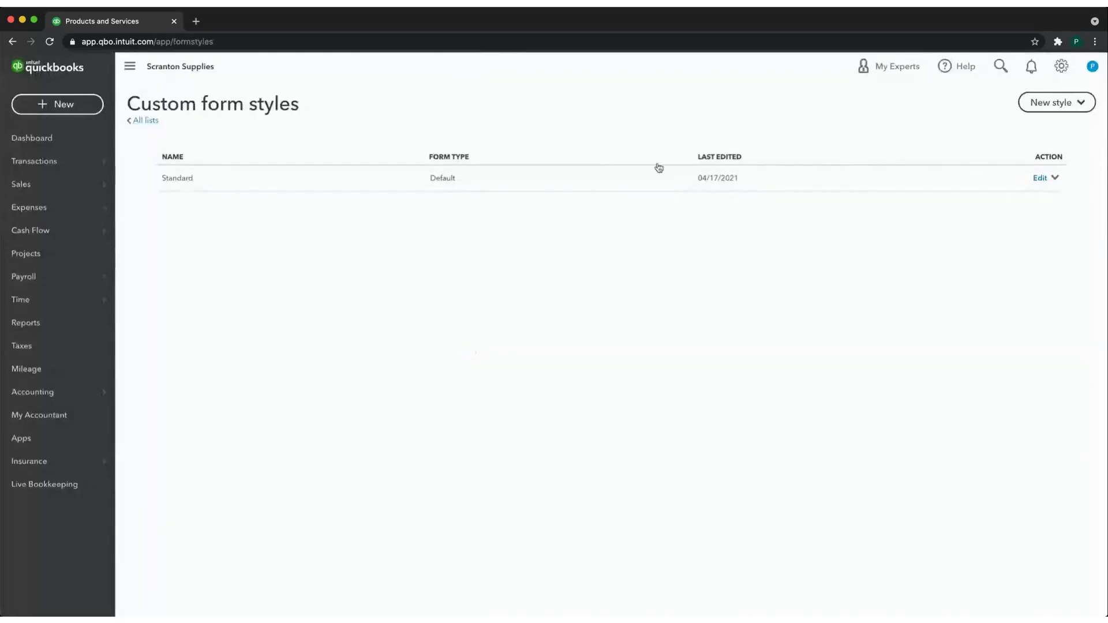
Return to the Sales section of Account and Settings.
left_click(1062, 66)
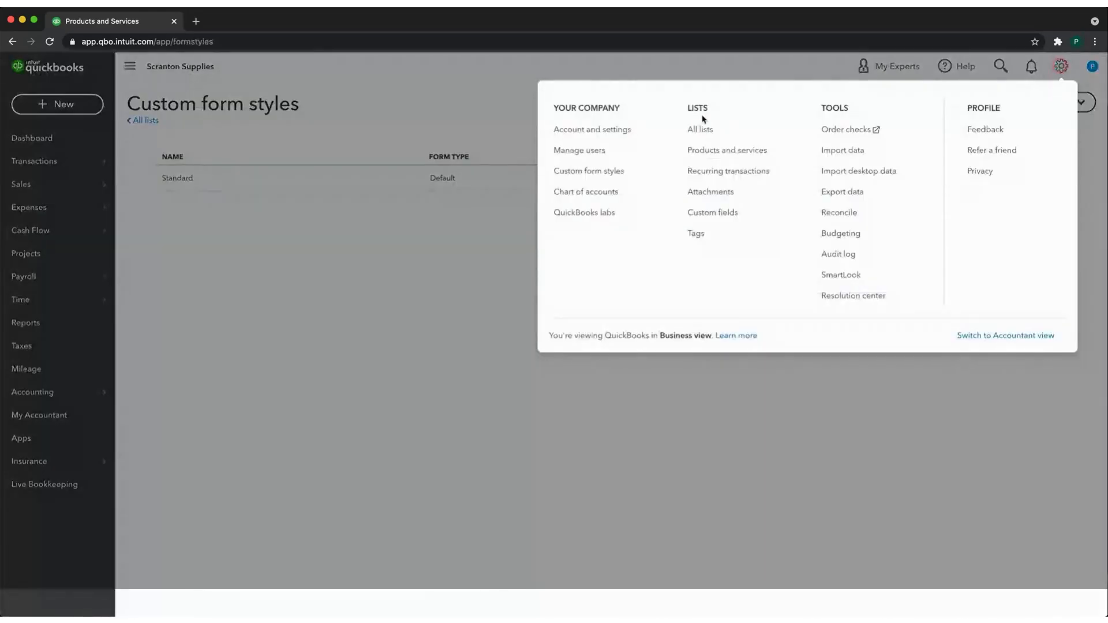
left_click(605, 132)
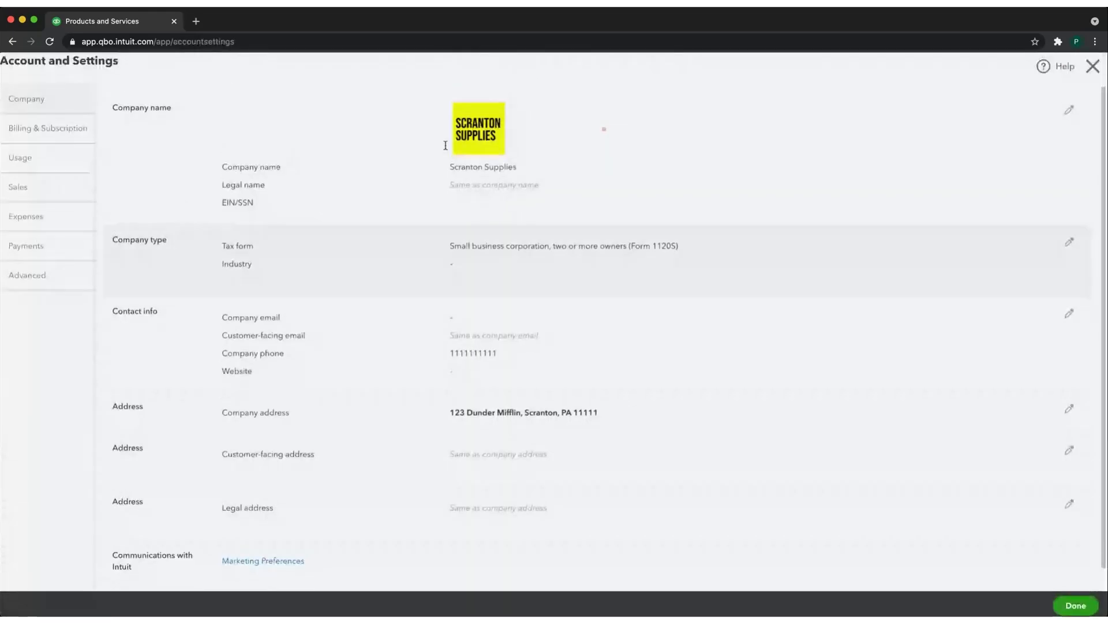
left_click(38, 191)
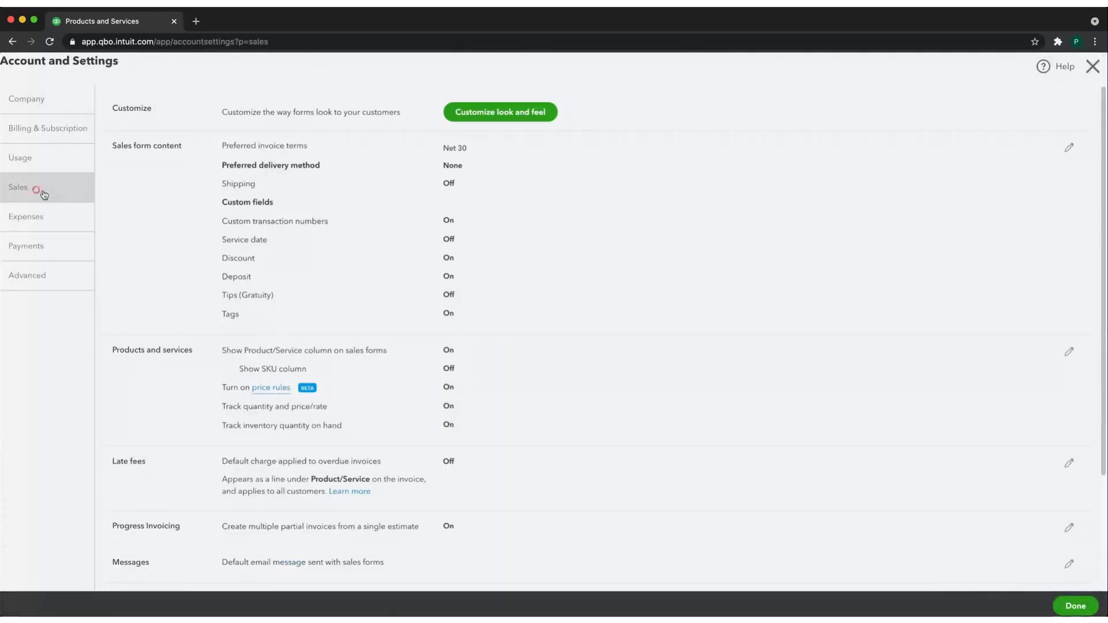
Open the sales form content settings and check the invoice terms and delivery method choices, keeping Net 30 and None.
scroll(601, 272, "down", 1)
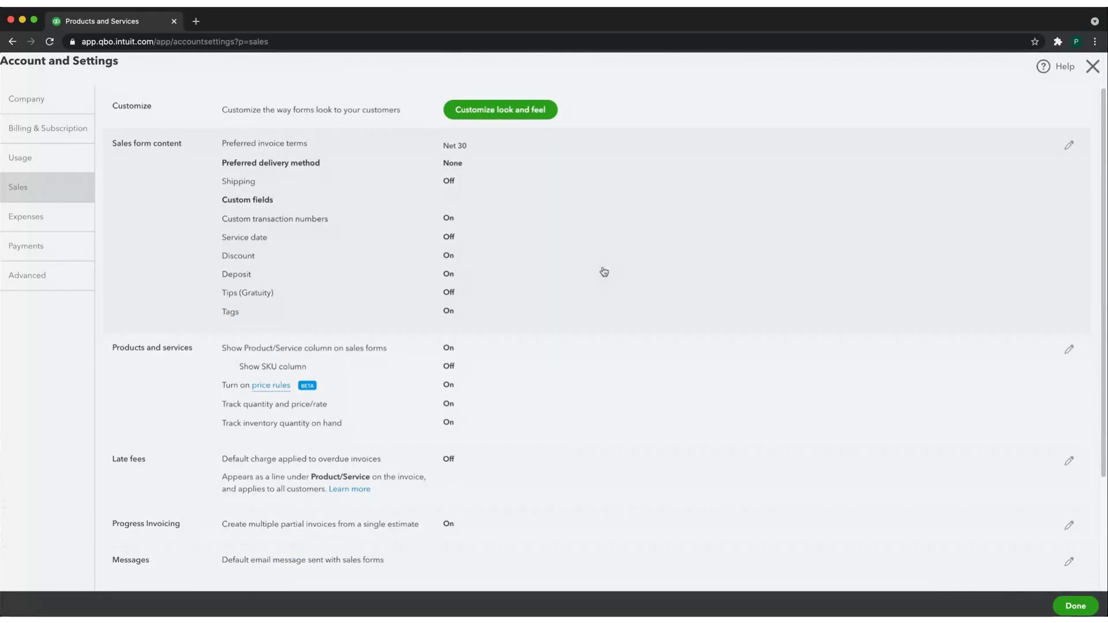
left_click(584, 218)
left_click(542, 151)
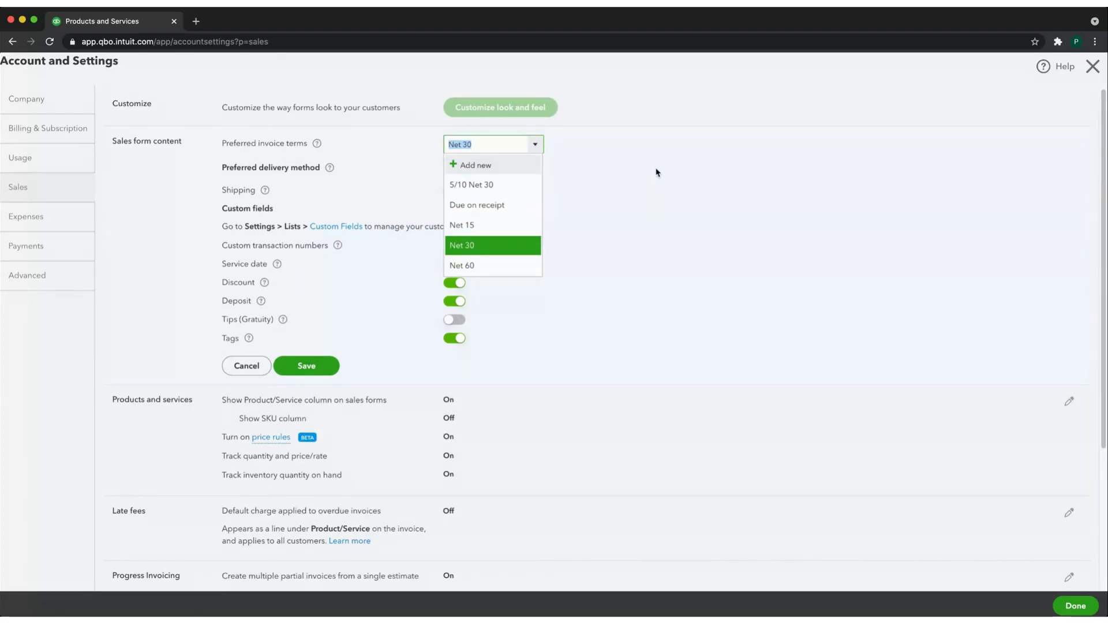
left_click(653, 225)
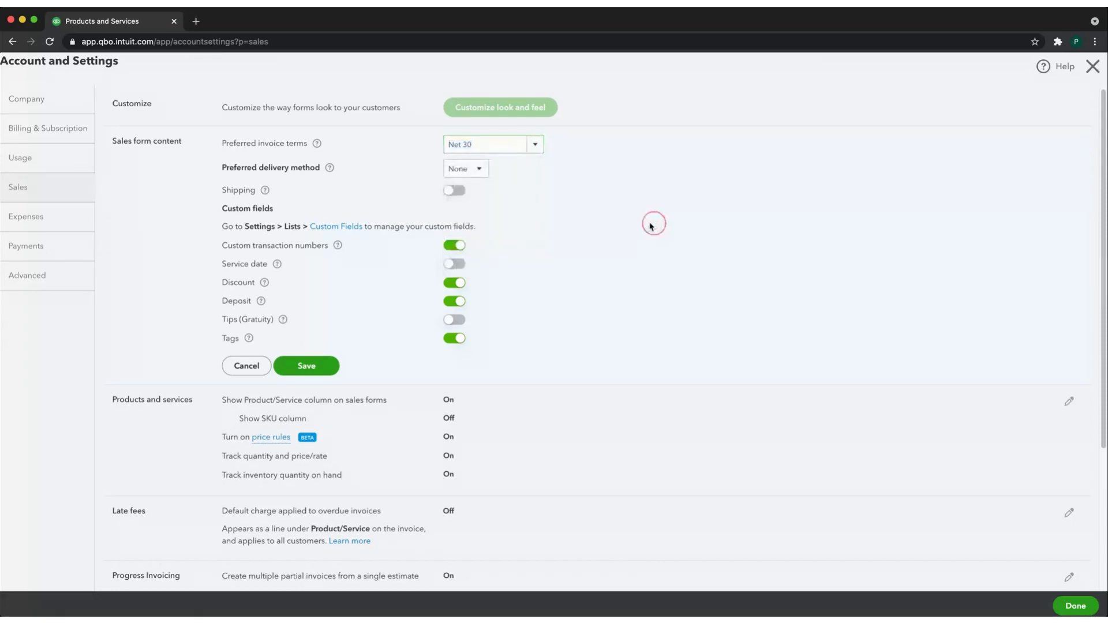
left_click(471, 168)
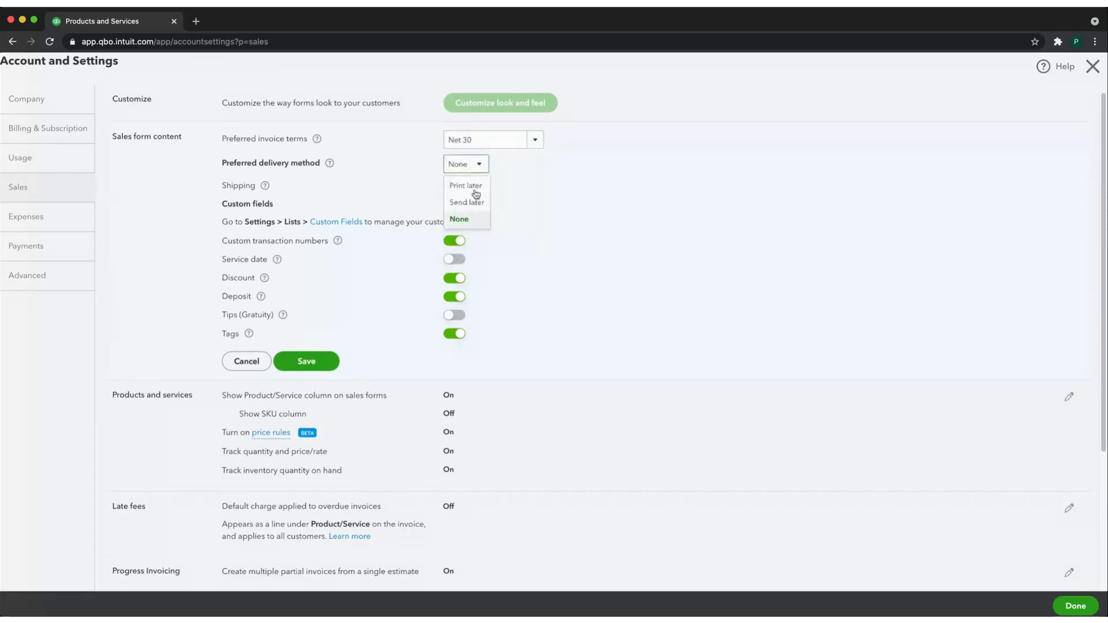
left_click(462, 220)
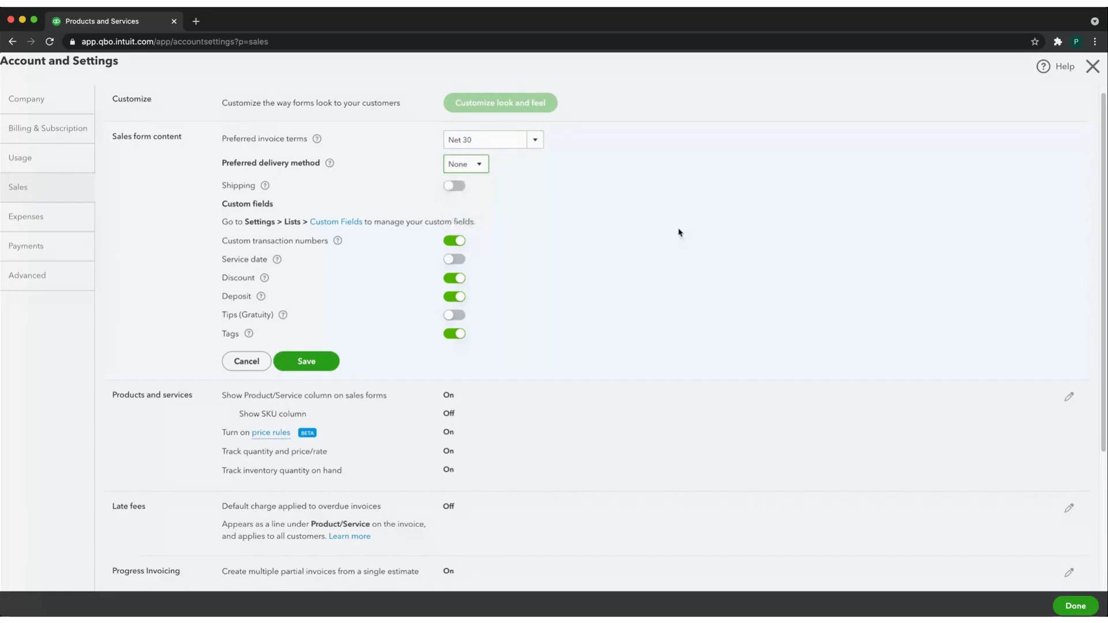
left_click(712, 227)
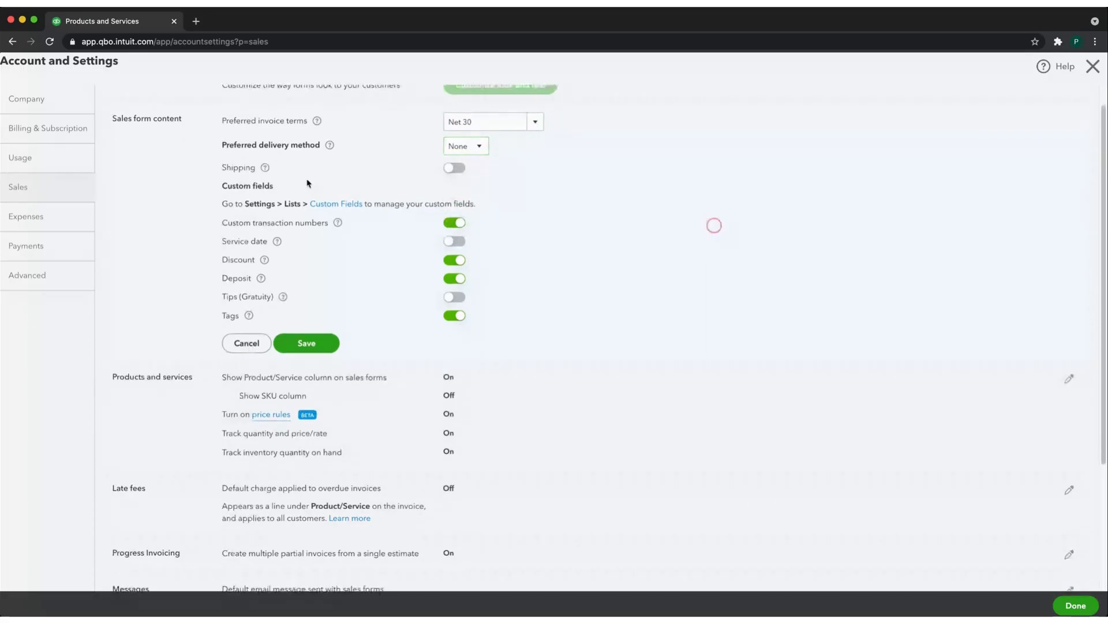
Read the explanations of the Shipping and Service date options, and save the sales form content settings without changes.
left_click(264, 168)
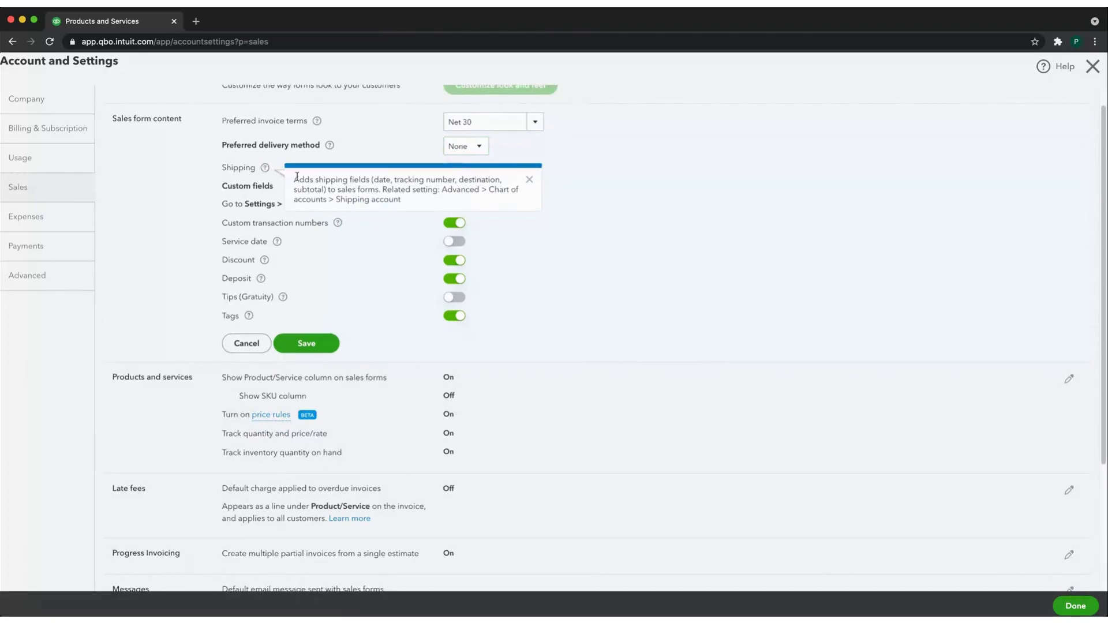
left_click(706, 217)
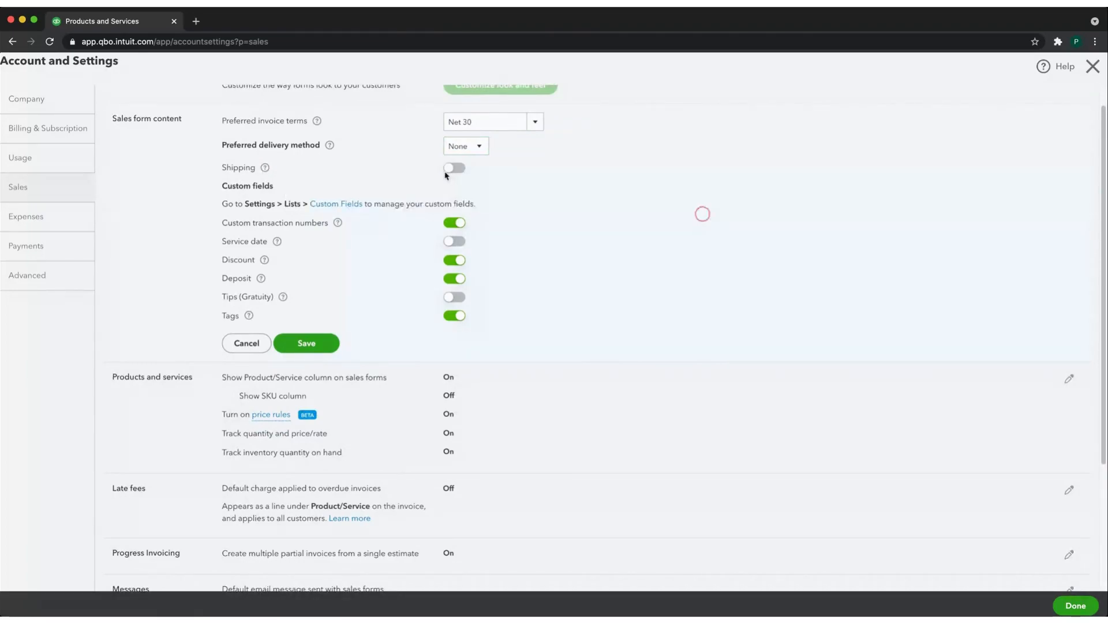
scroll(397, 203, "down", 1)
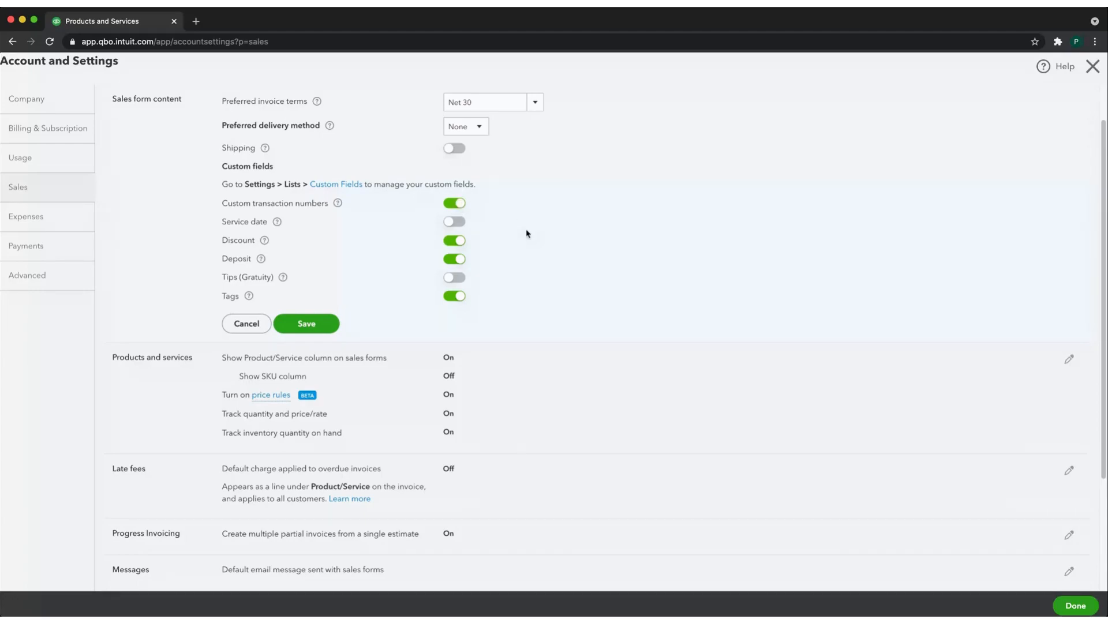
left_click(277, 222)
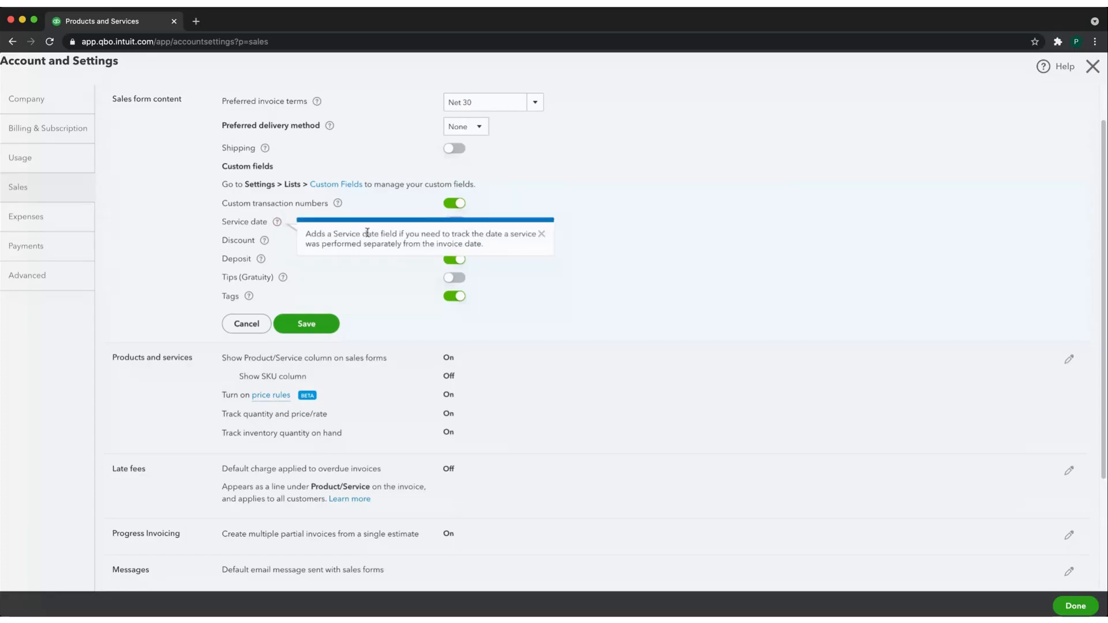
left_click(614, 279)
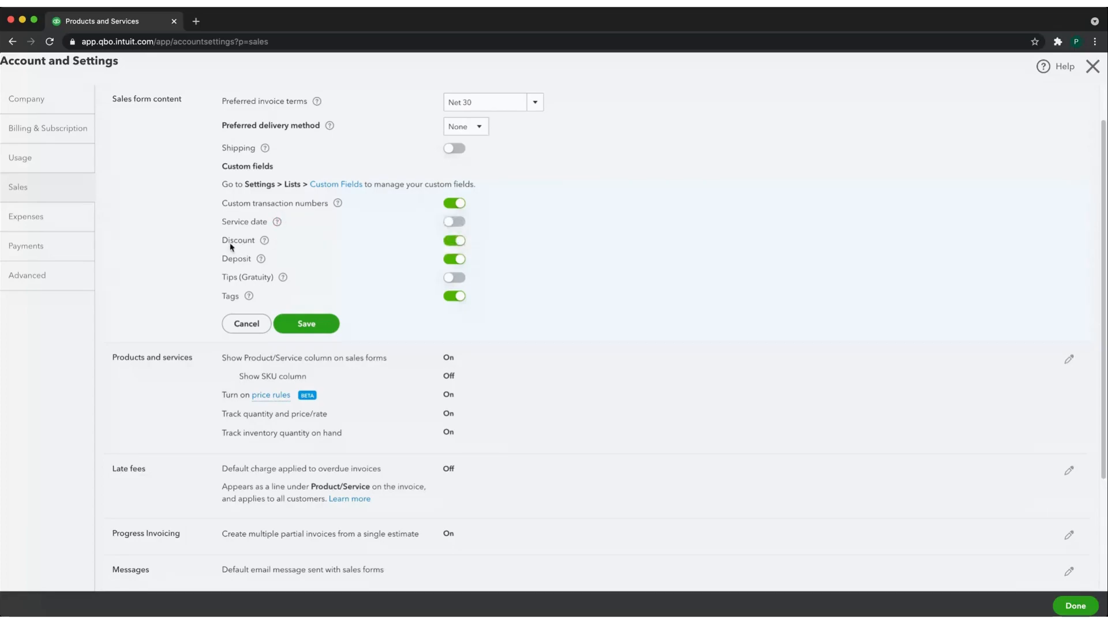
scroll(342, 268, "down", 1)
scroll(342, 268, "down", 2)
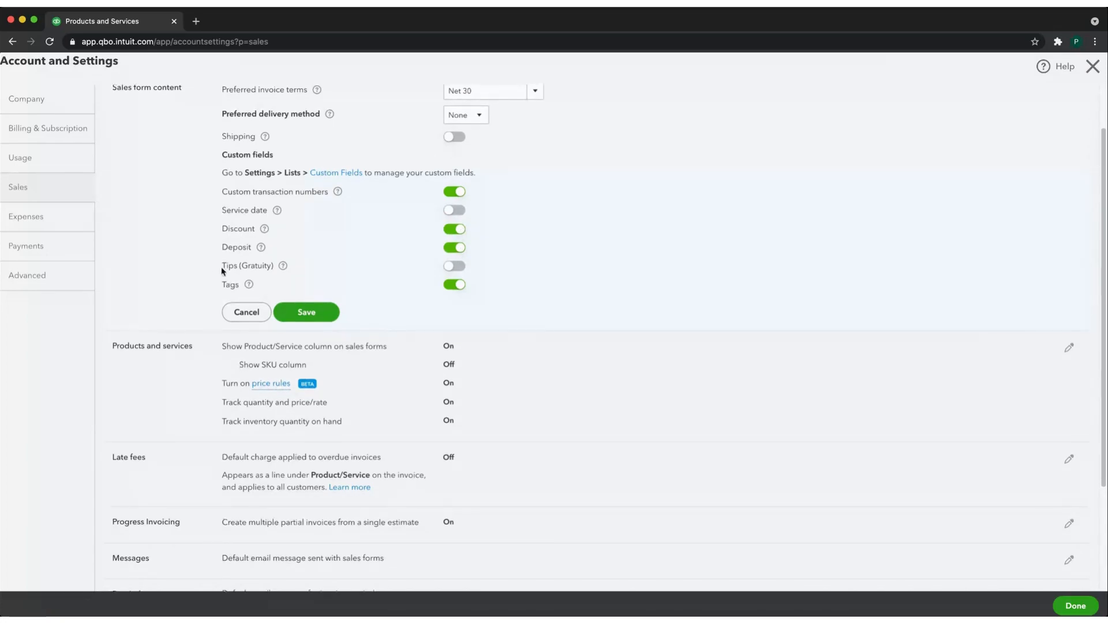
scroll(342, 265, "down", 2)
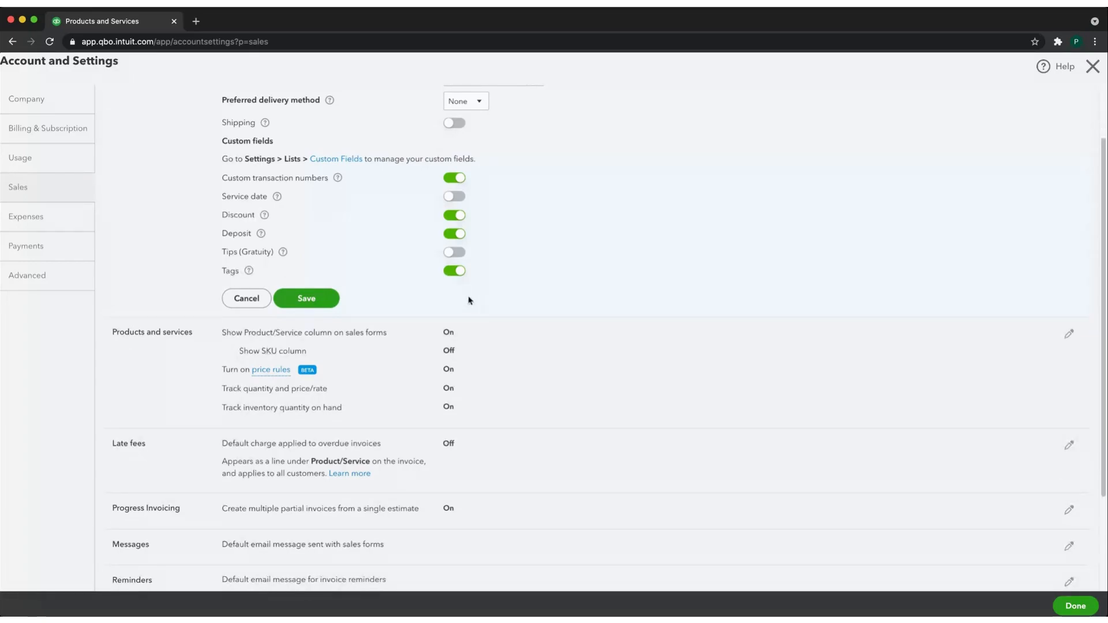
left_click(310, 300)
Open the Products and services sales settings, review the options, and save them as they are.
scroll(664, 265, "down", 2)
left_click(561, 252)
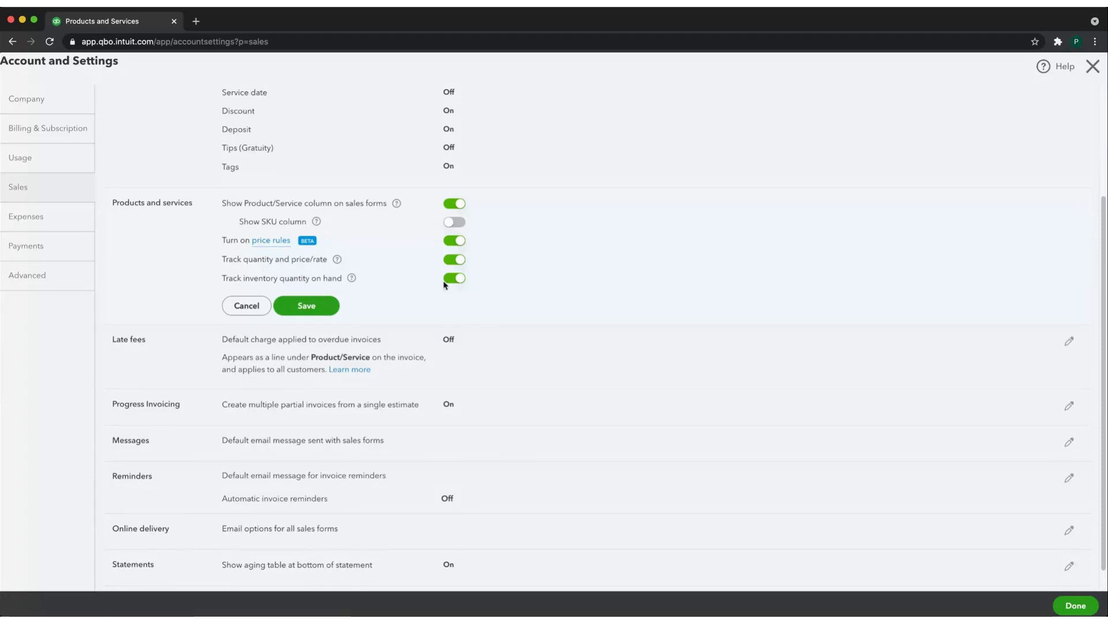
scroll(367, 301, "down", 1)
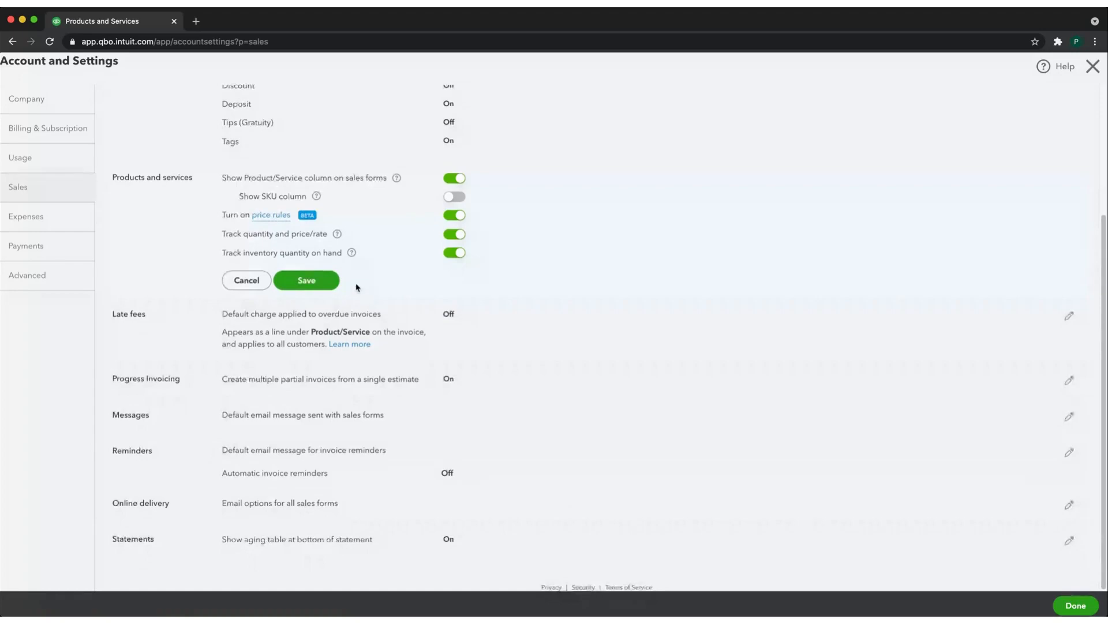
left_click(315, 284)
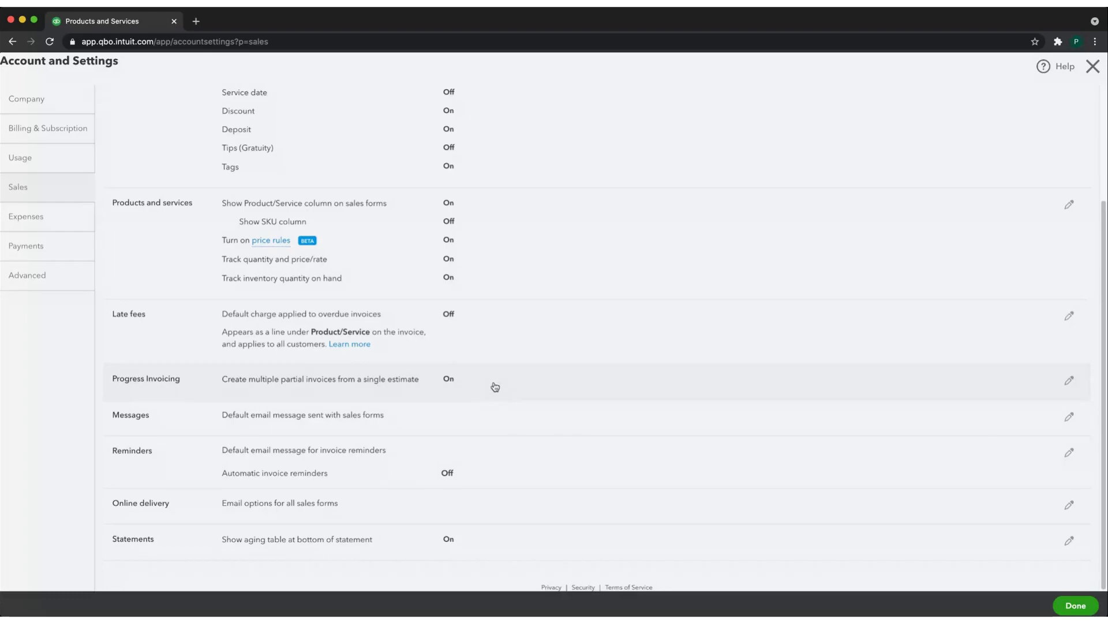
Review the default email message for invoices and the second sales form's type choices under Messages, and exit without saving.
left_click(342, 416)
scroll(463, 410, "down", 3)
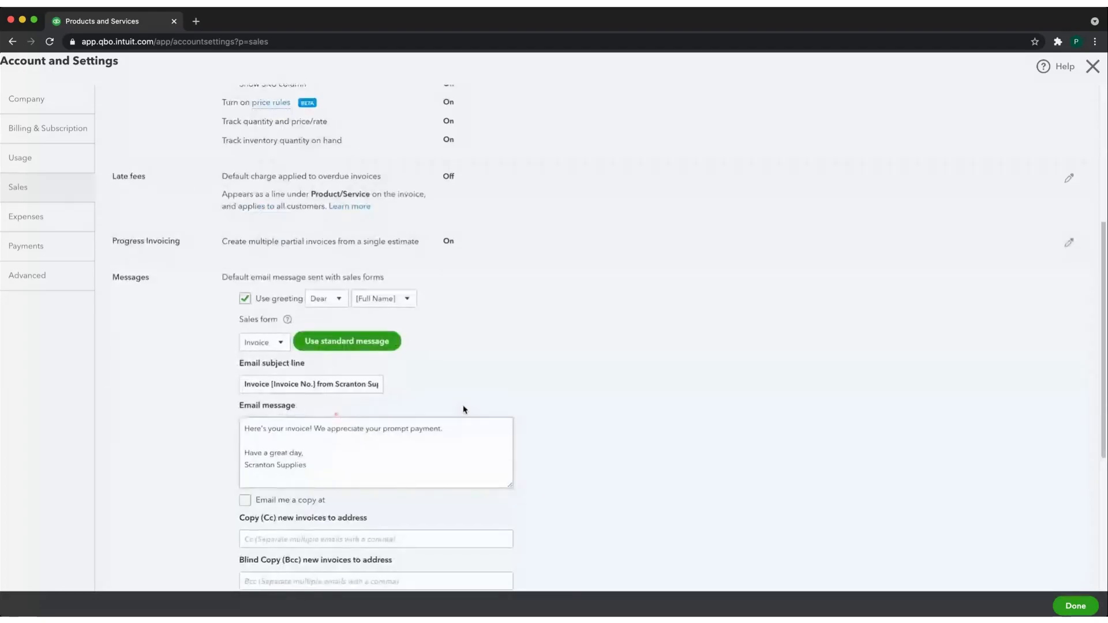
scroll(479, 440, "down", 1)
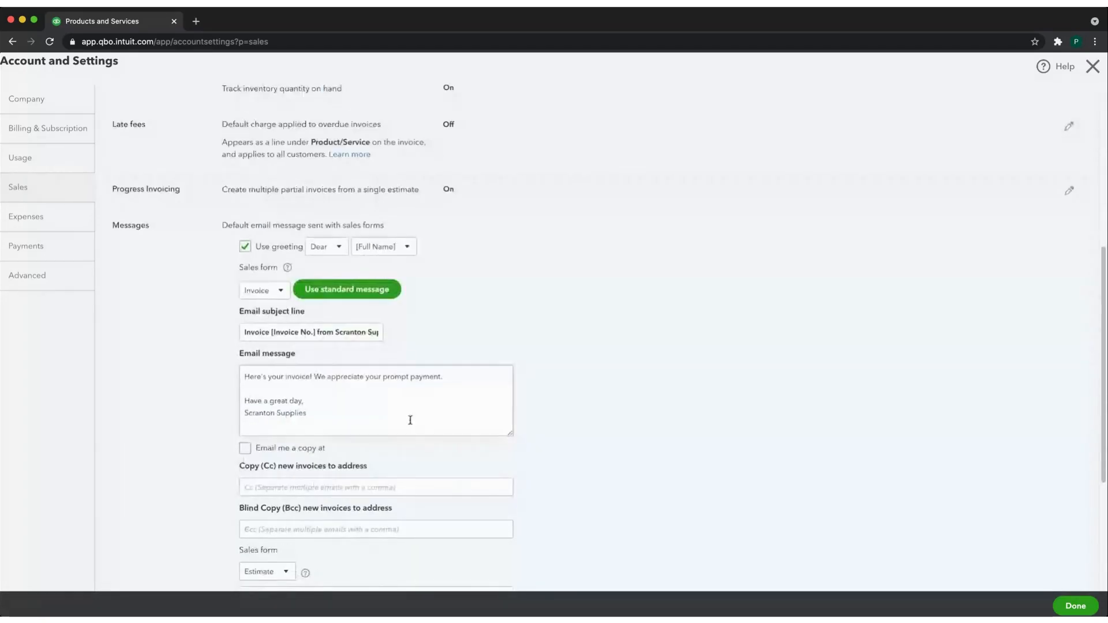
left_click(330, 392)
key("ctrl+a")
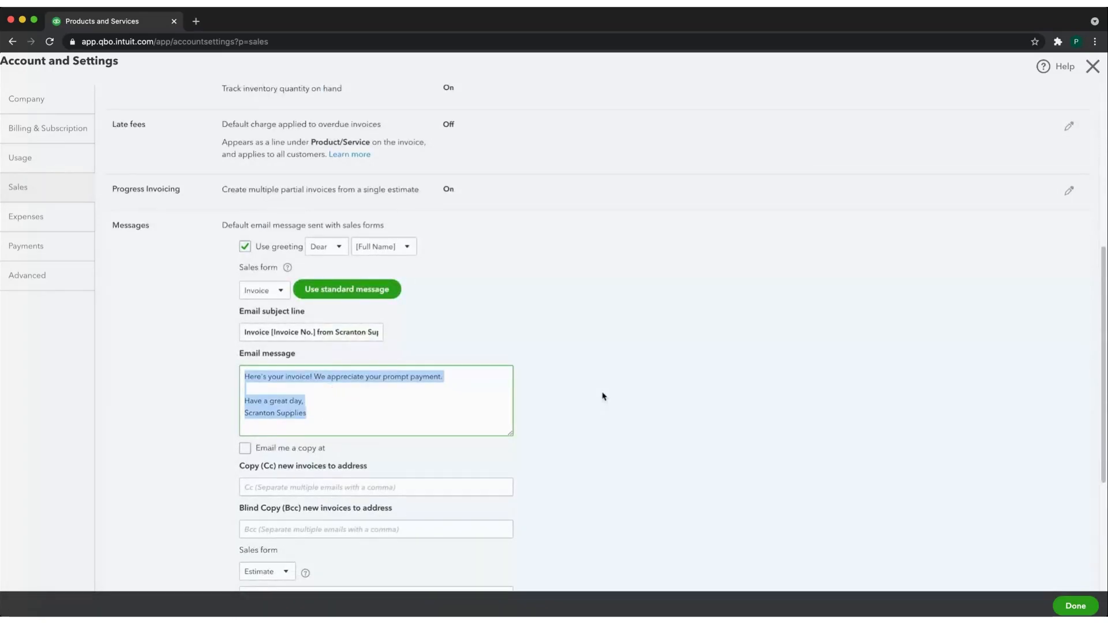
scroll(604, 397, "down", 3)
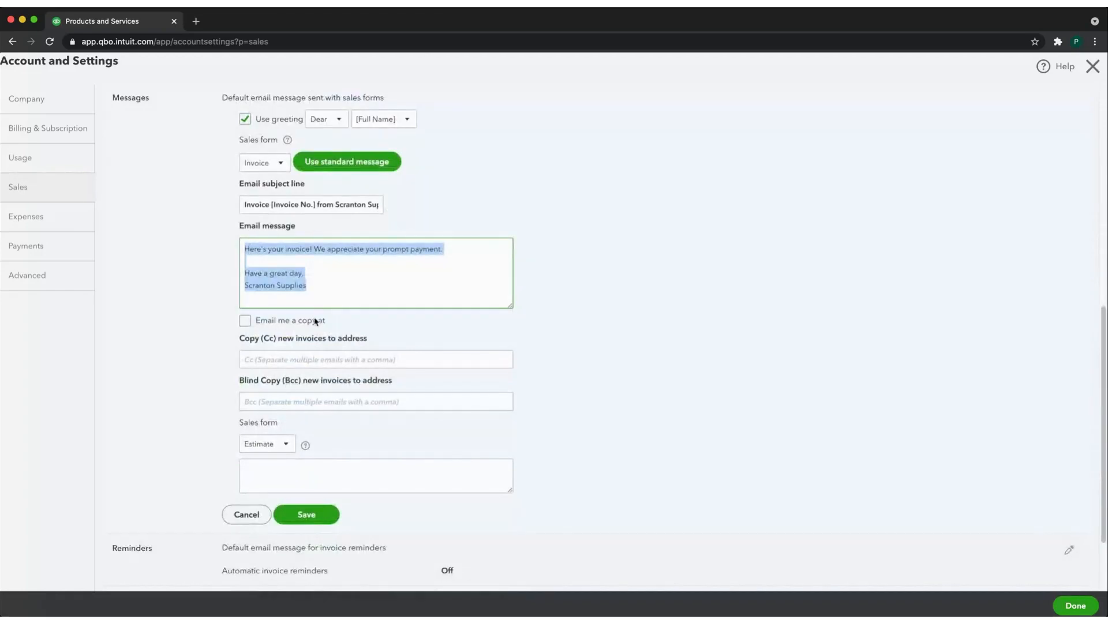
left_click(282, 446)
left_click(279, 473)
left_click(404, 428)
left_click(243, 512)
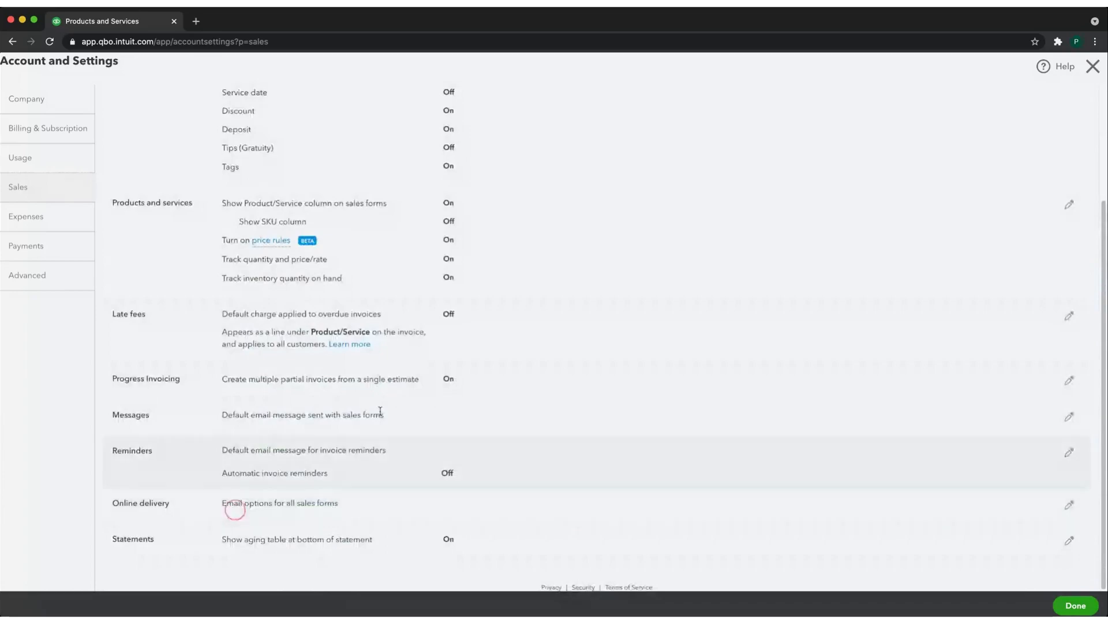
Try out automatic invoice reminders with Reminder 3 turned on, check its day choices, and discard the changes.
left_click(388, 471)
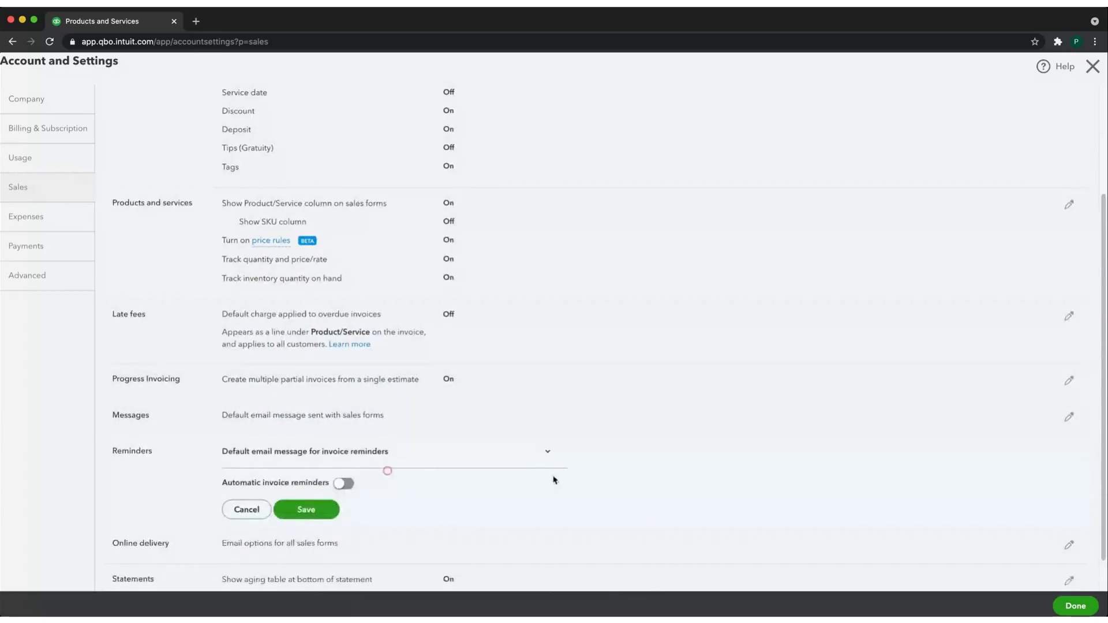
scroll(553, 481, "down", 2)
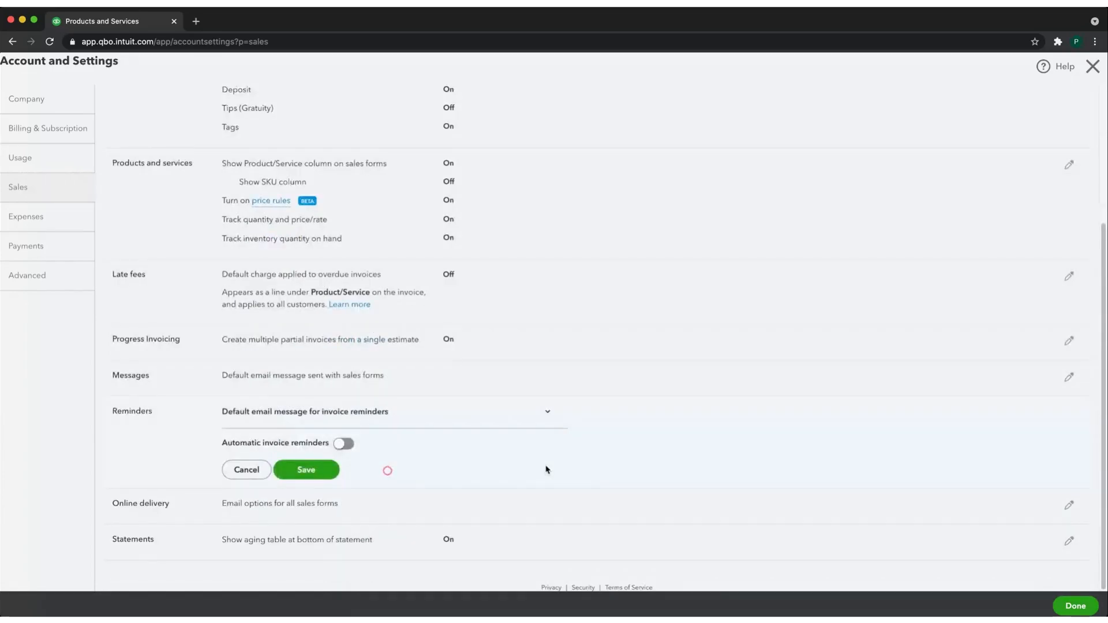
left_click(345, 444)
scroll(354, 461, "down", 5)
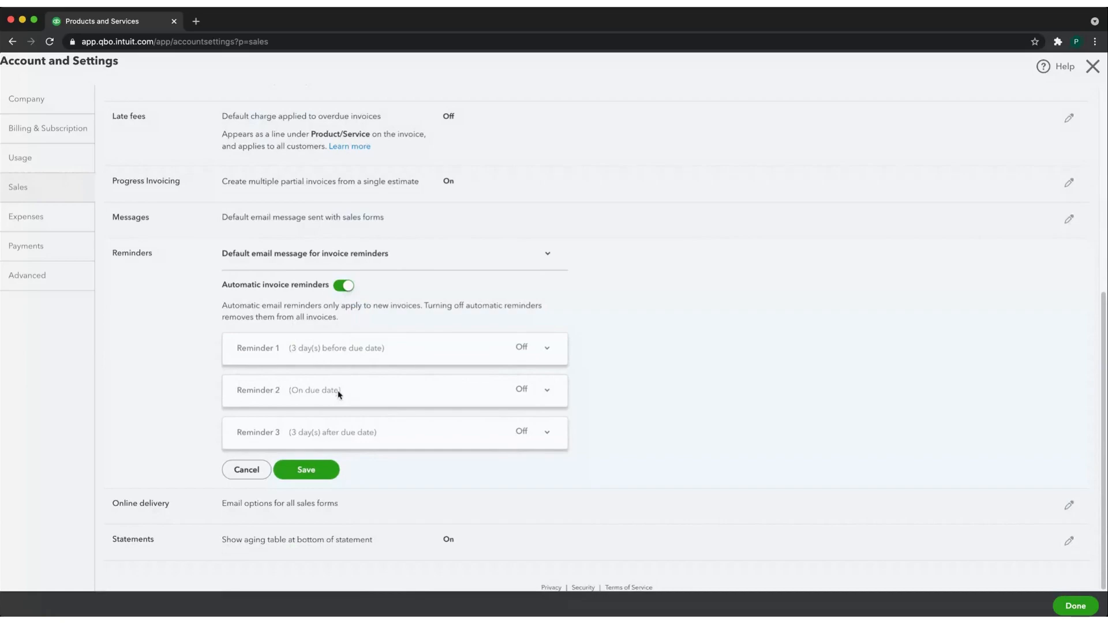
left_click(548, 436)
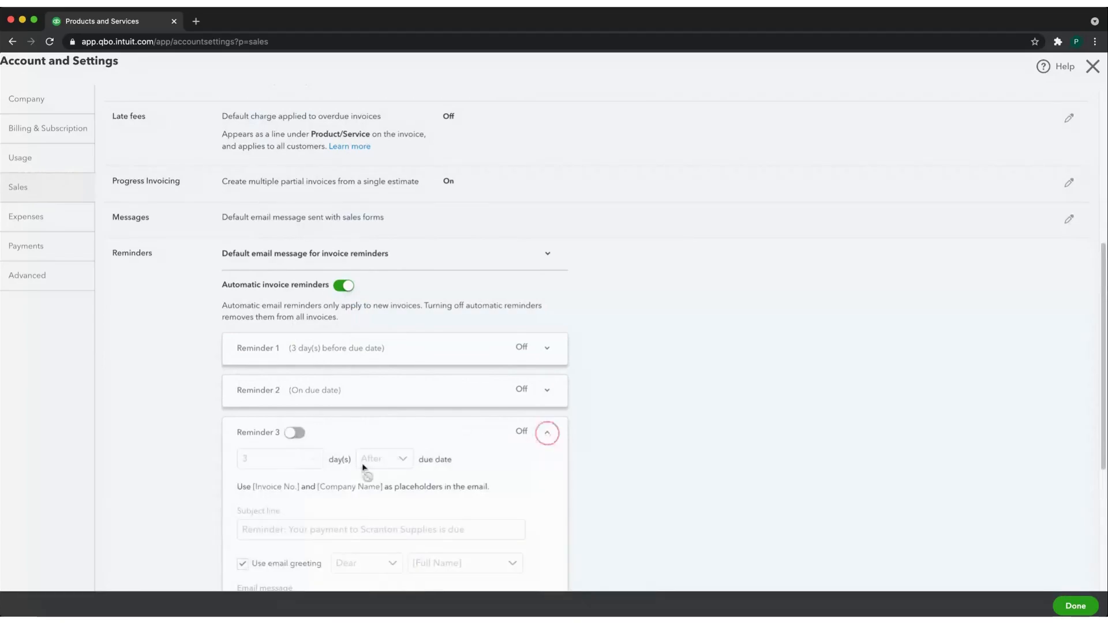
left_click(294, 434)
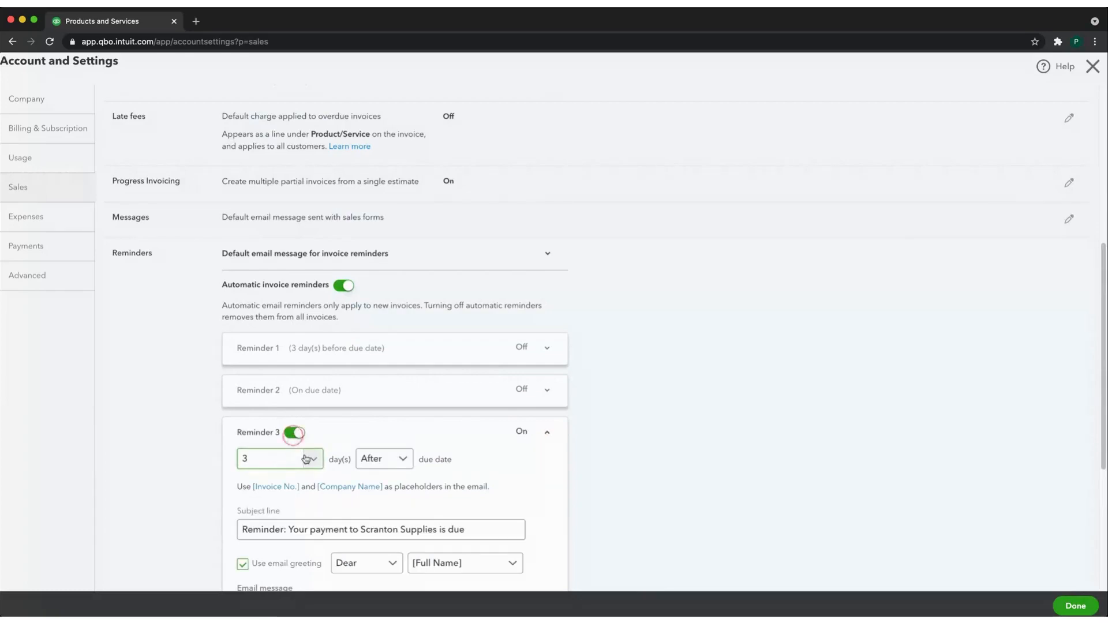
left_click(306, 459)
left_click(440, 428)
left_click(547, 433)
left_click(237, 469)
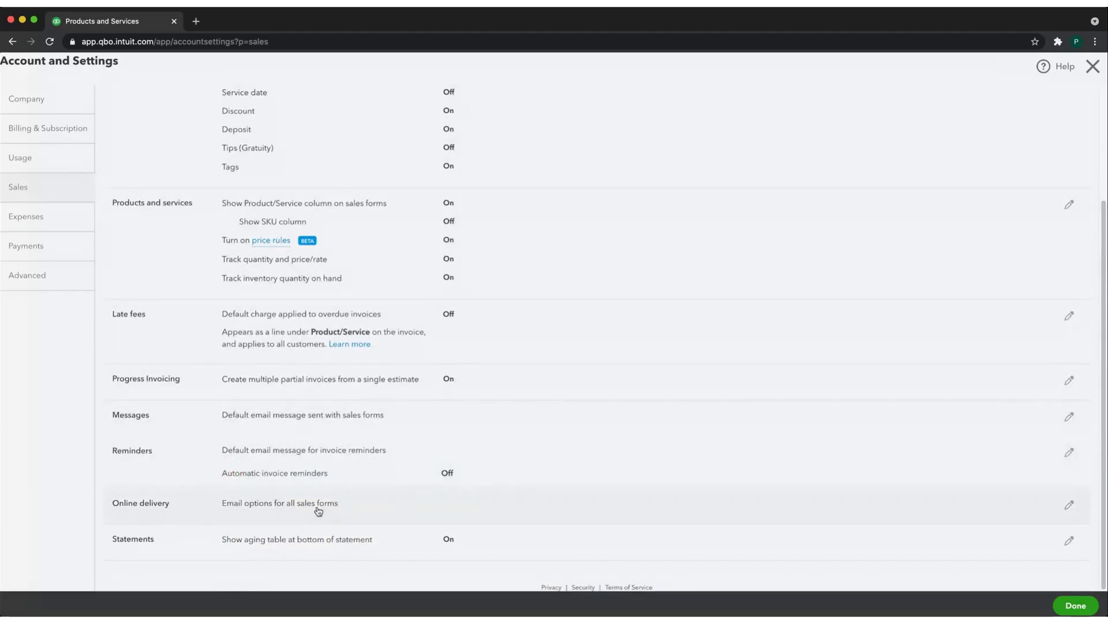
Examine the email options under Online delivery and the transaction listing options under Statements without changing them.
left_click(306, 427)
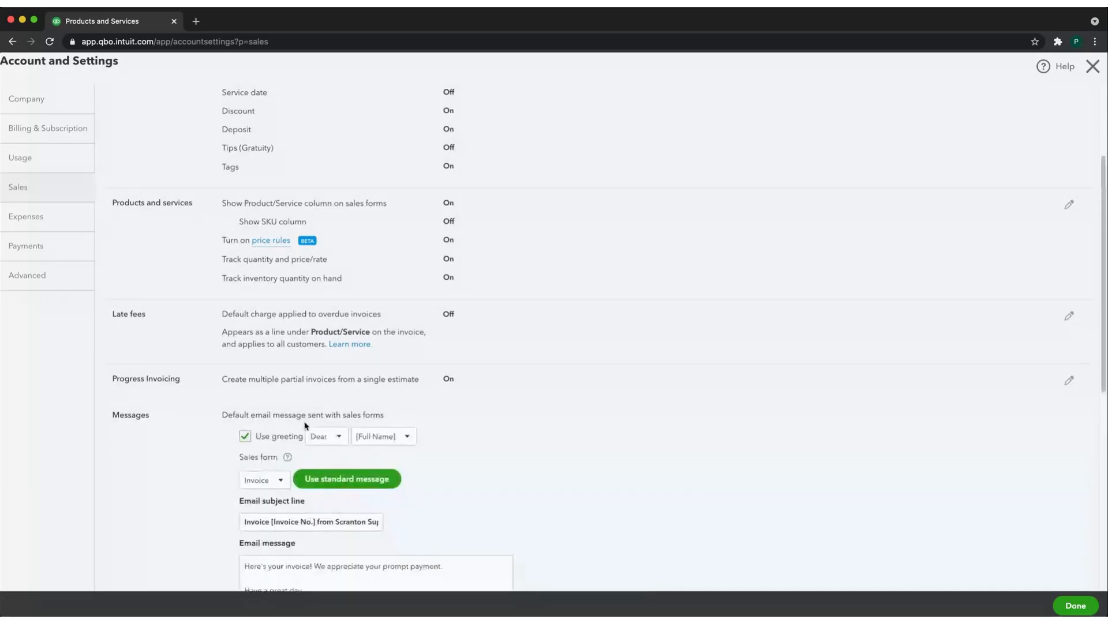
scroll(456, 455, "down", 7)
left_click(338, 518)
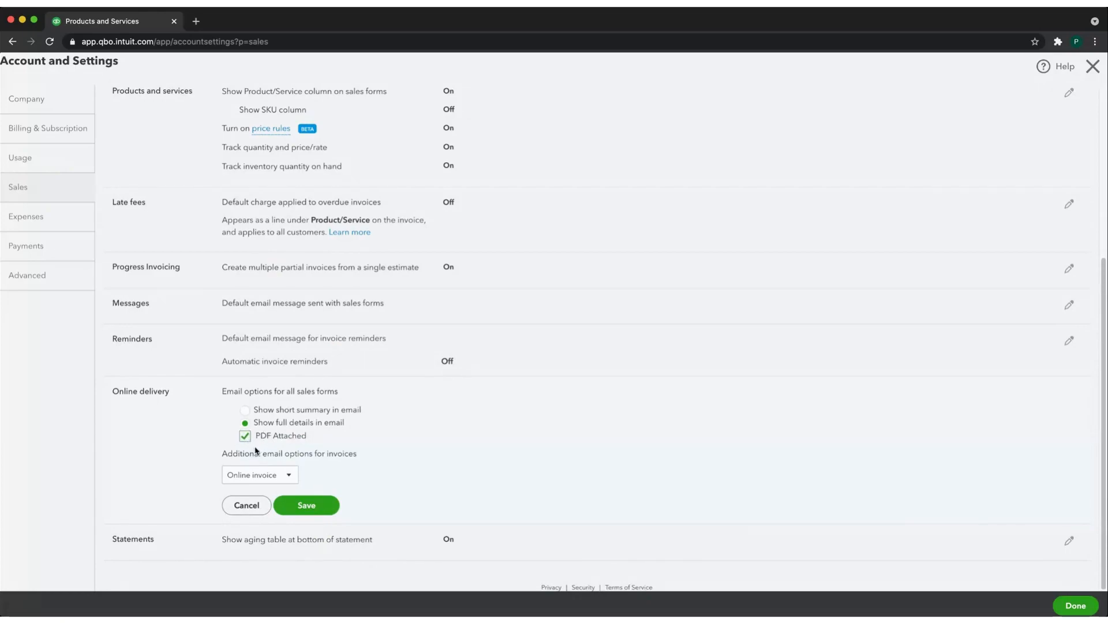
left_click(247, 505)
left_click(309, 550)
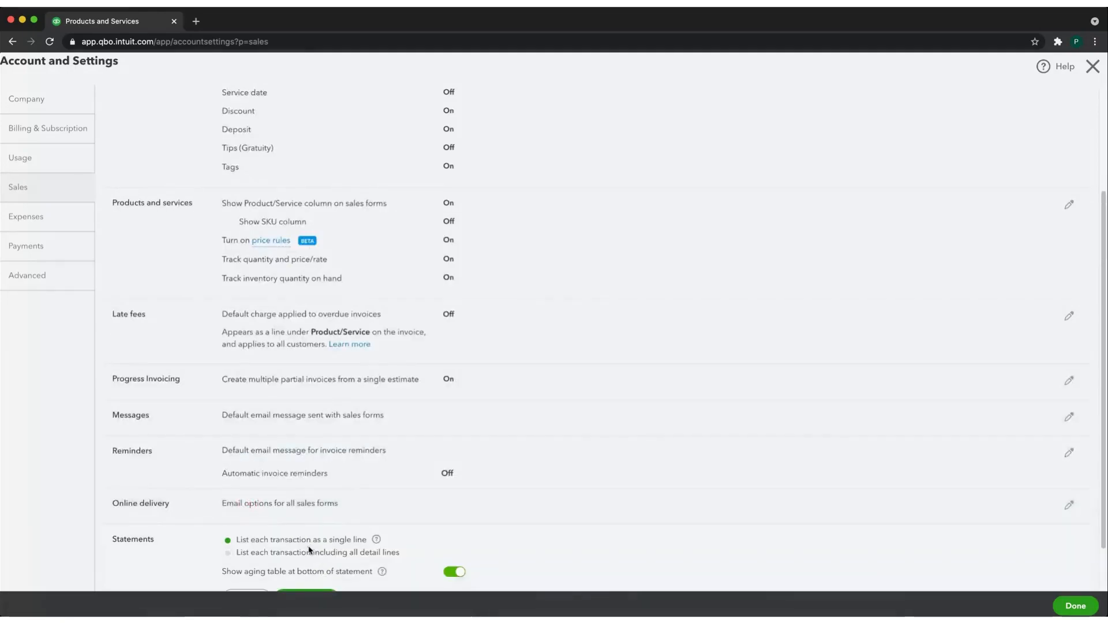
scroll(477, 496, "down", 2)
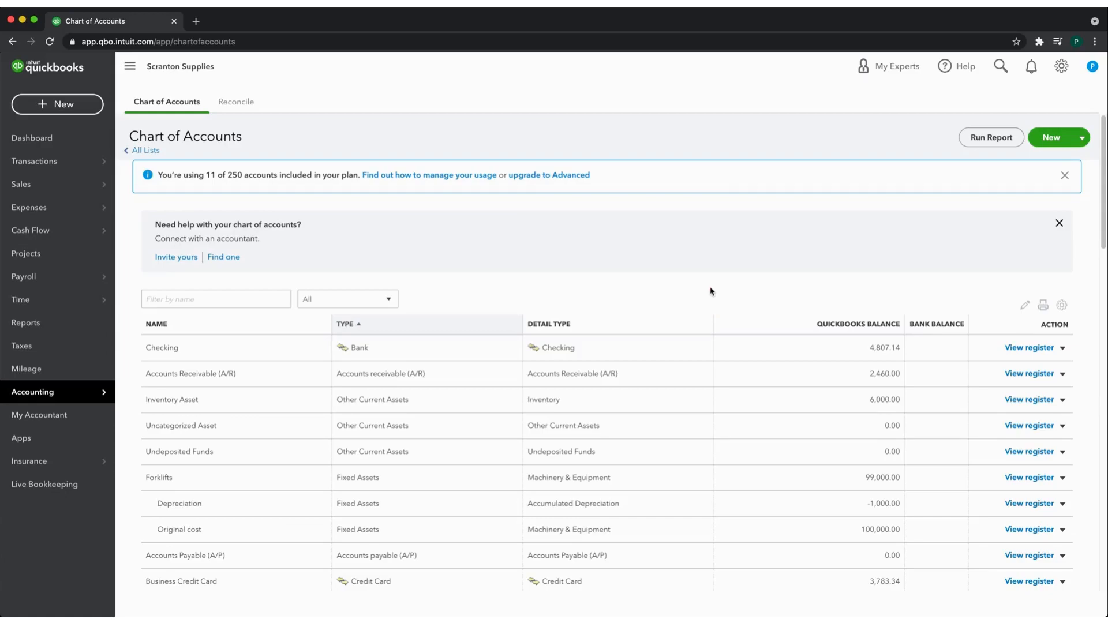
Look over the full list of accounts and their types in the Chart of Accounts.
left_click(711, 290)
mouse_move(26, 397)
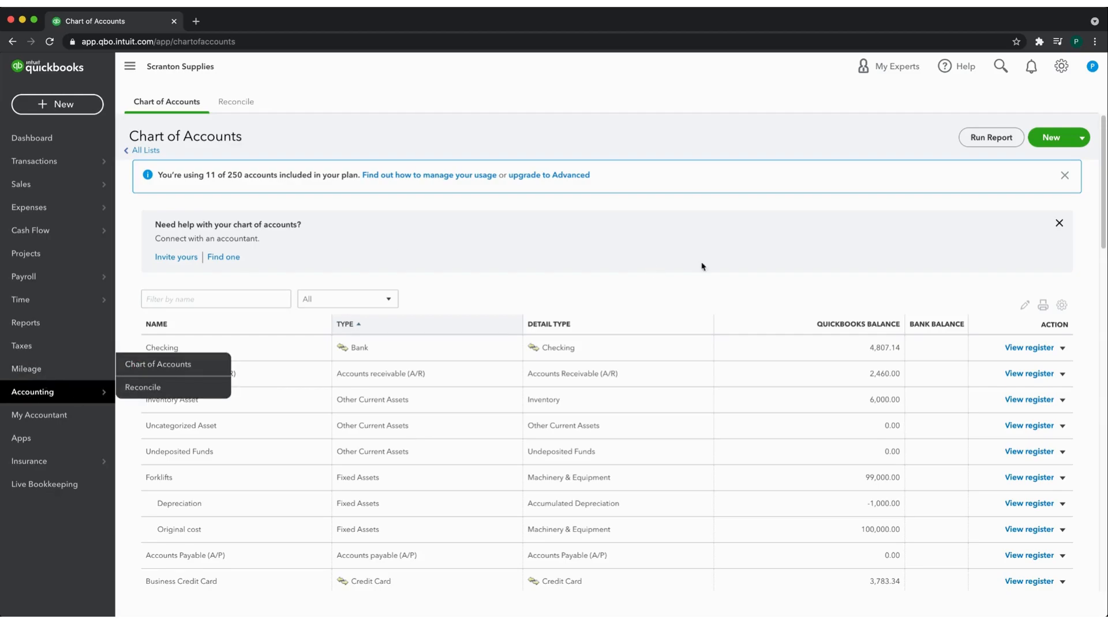
scroll(717, 292, "down", 5)
scroll(711, 337, "down", 20)
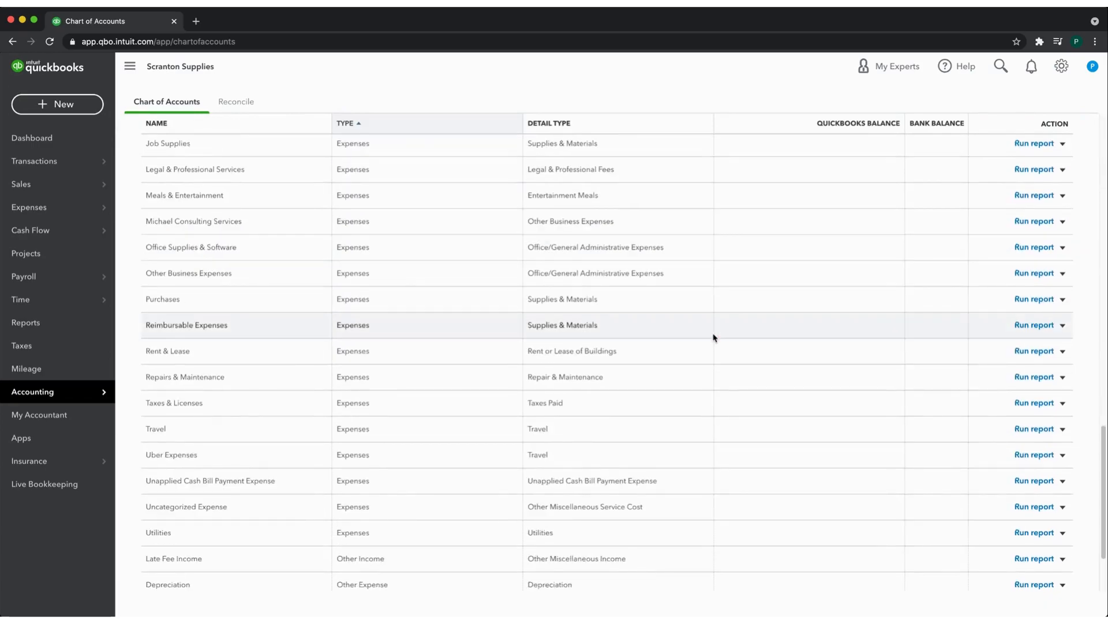
scroll(711, 337, "down", 3)
scroll(718, 338, "up", 20)
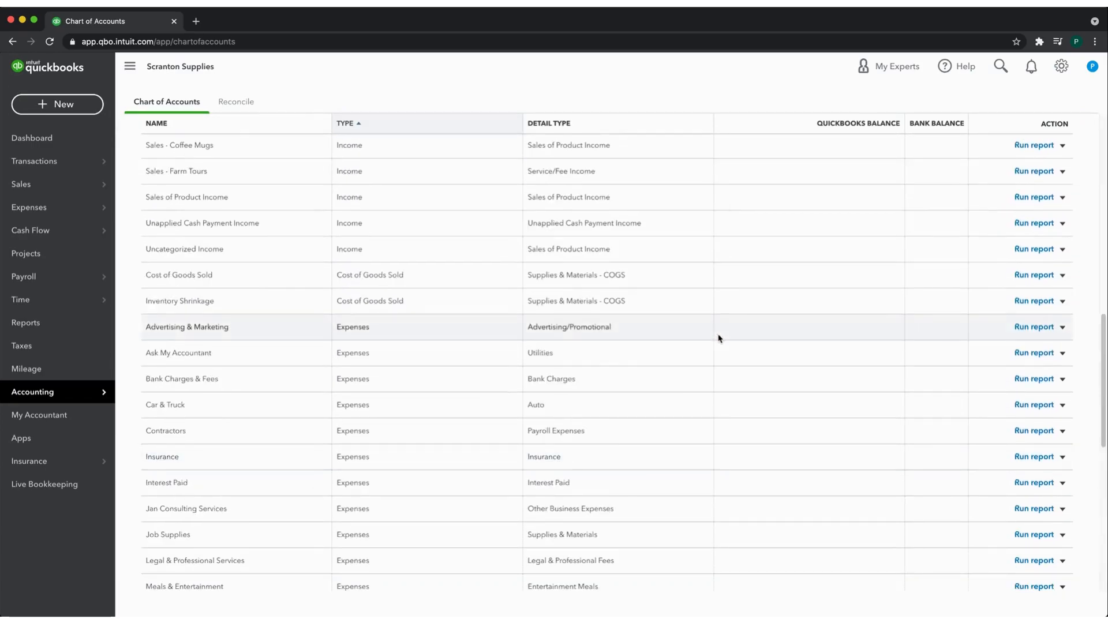
scroll(719, 338, "up", 2)
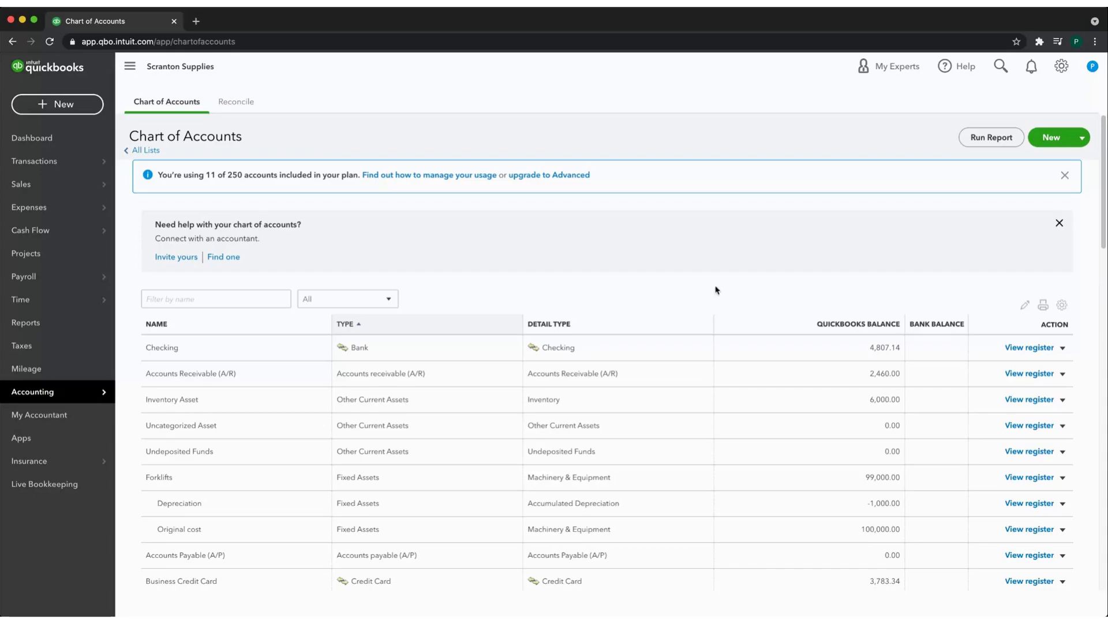
Open the Balance Sheet report from the favorite reports and review its assets and liabilities.
left_click(51, 330)
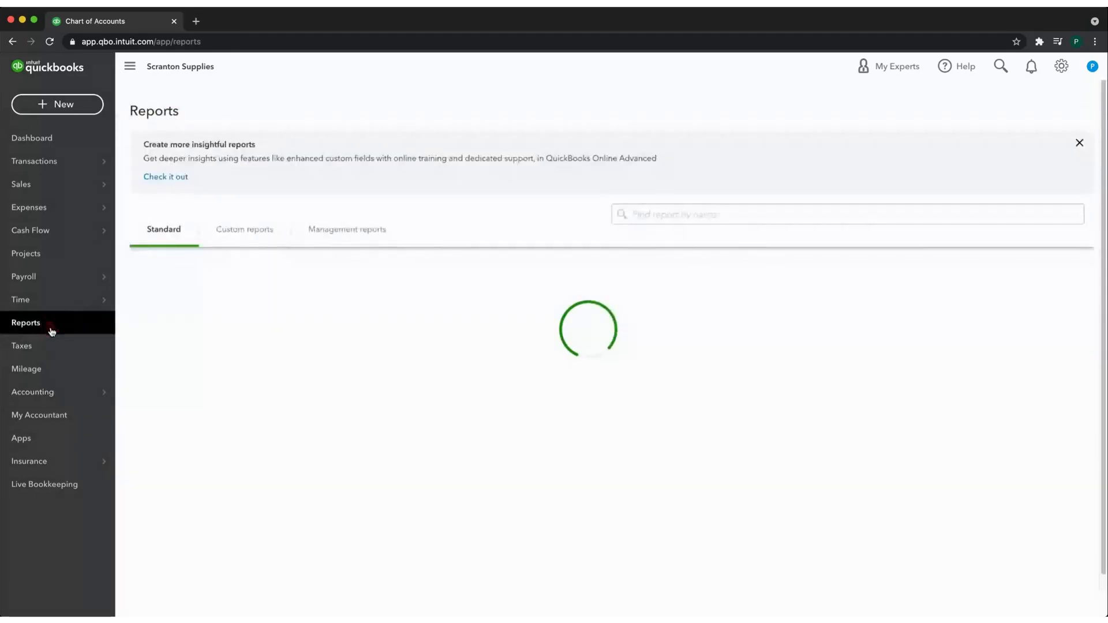
left_click(212, 337)
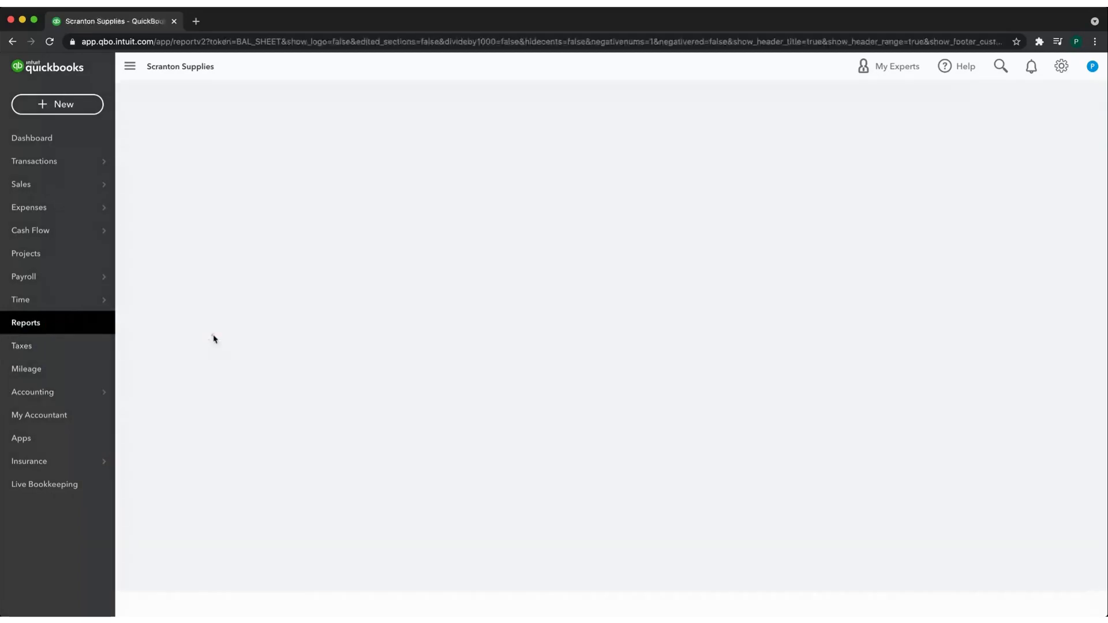
scroll(213, 336, "down", 3)
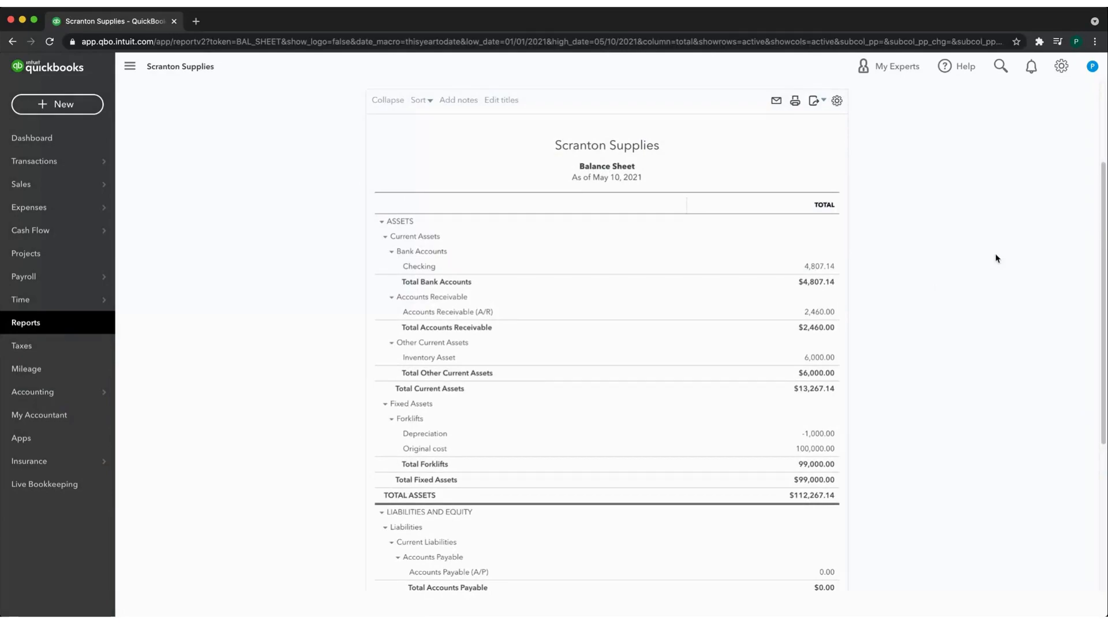
scroll(926, 434, "down", 2)
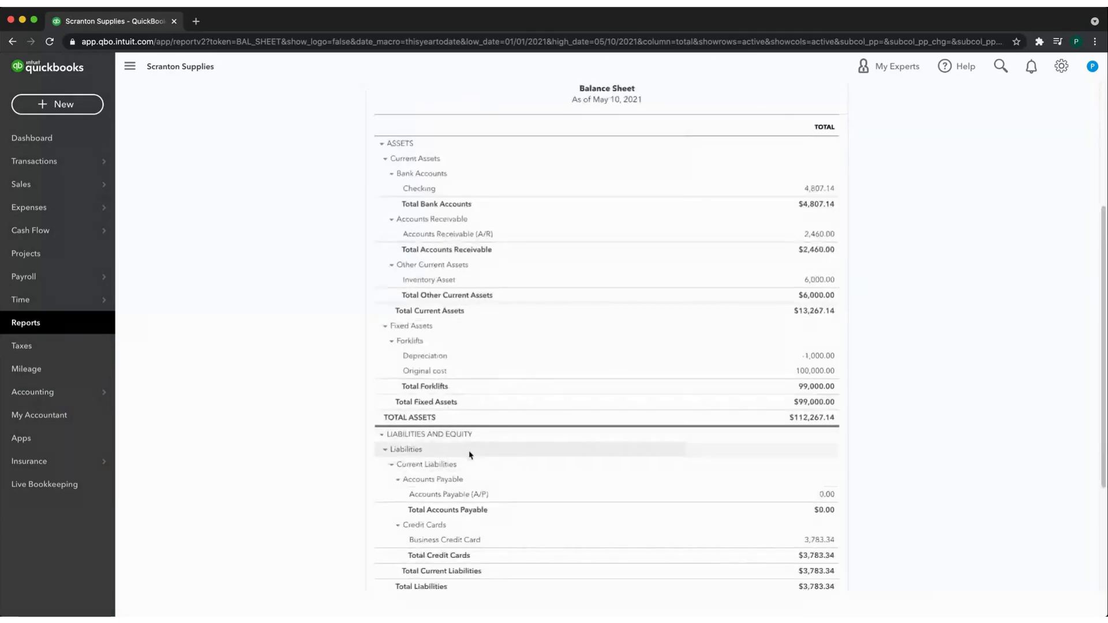
scroll(898, 380, "up", 2)
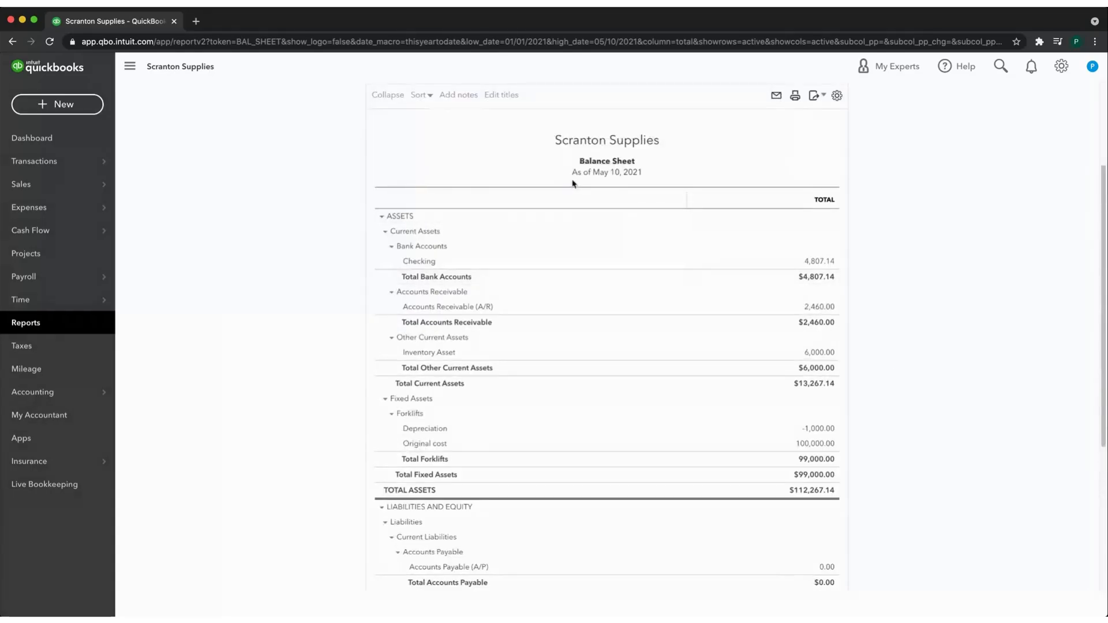
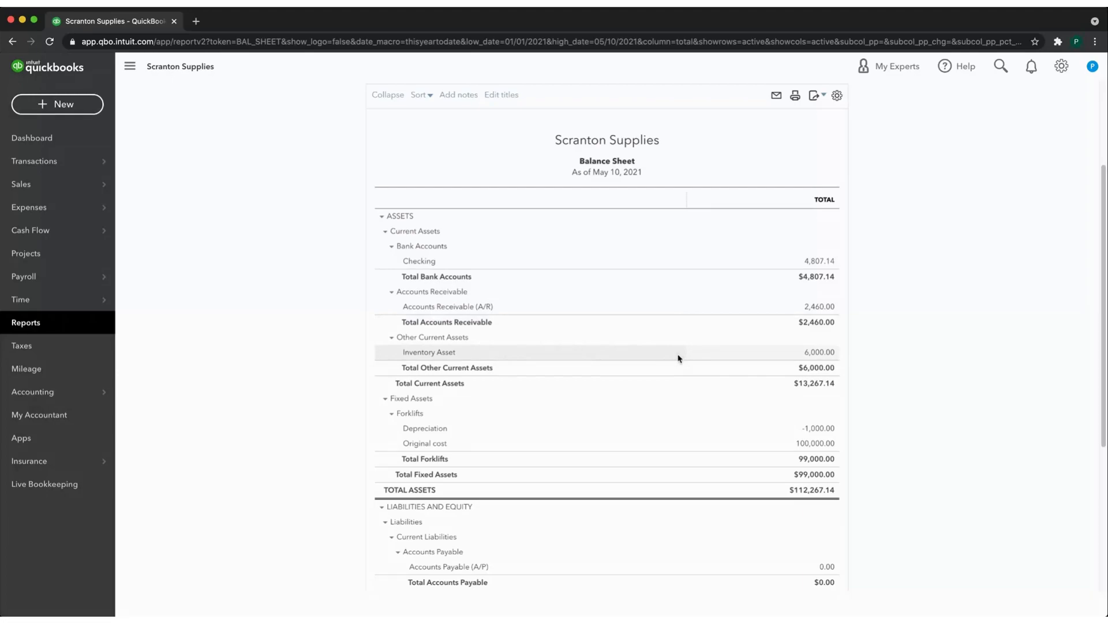
scroll(691, 376, "up", 3)
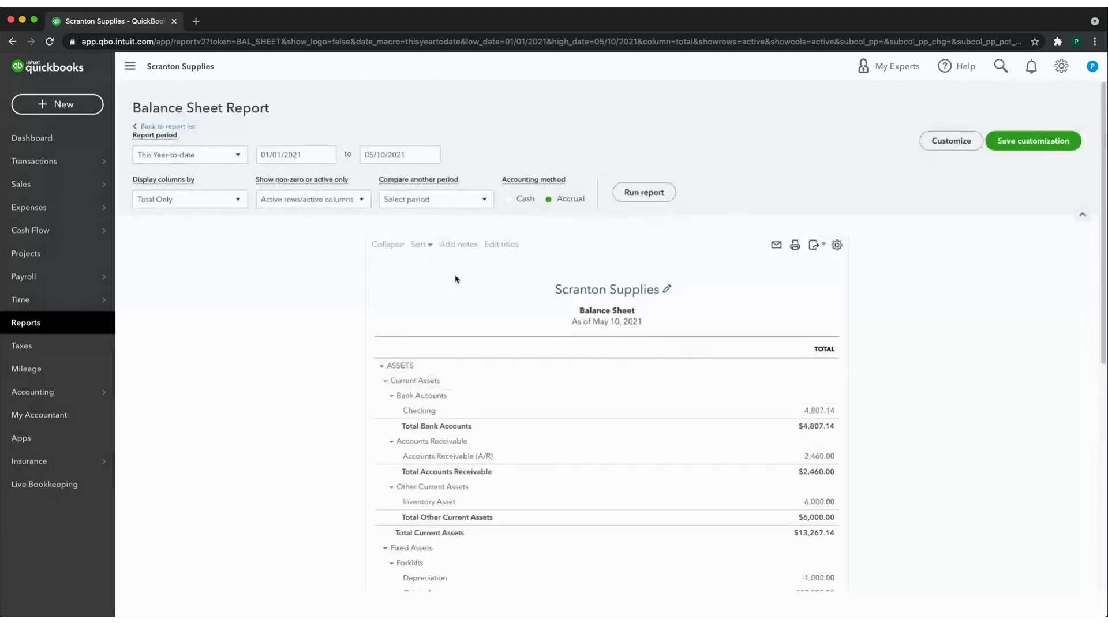
Return to the report list and review the Profit and Loss report's date range, income and expenses.
left_click(182, 127)
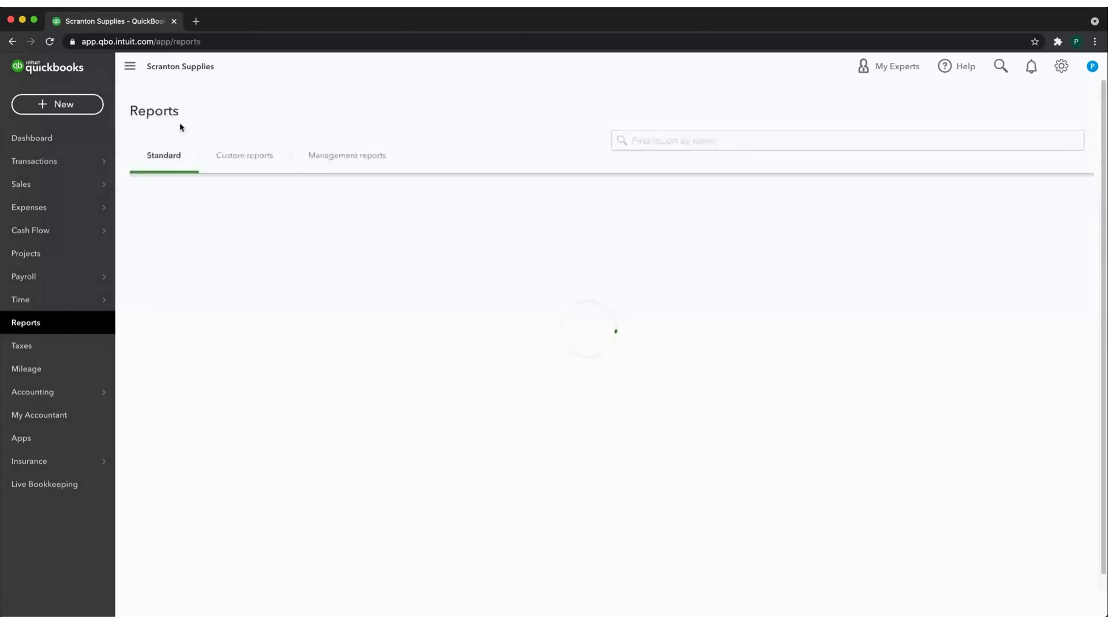
left_click(198, 362)
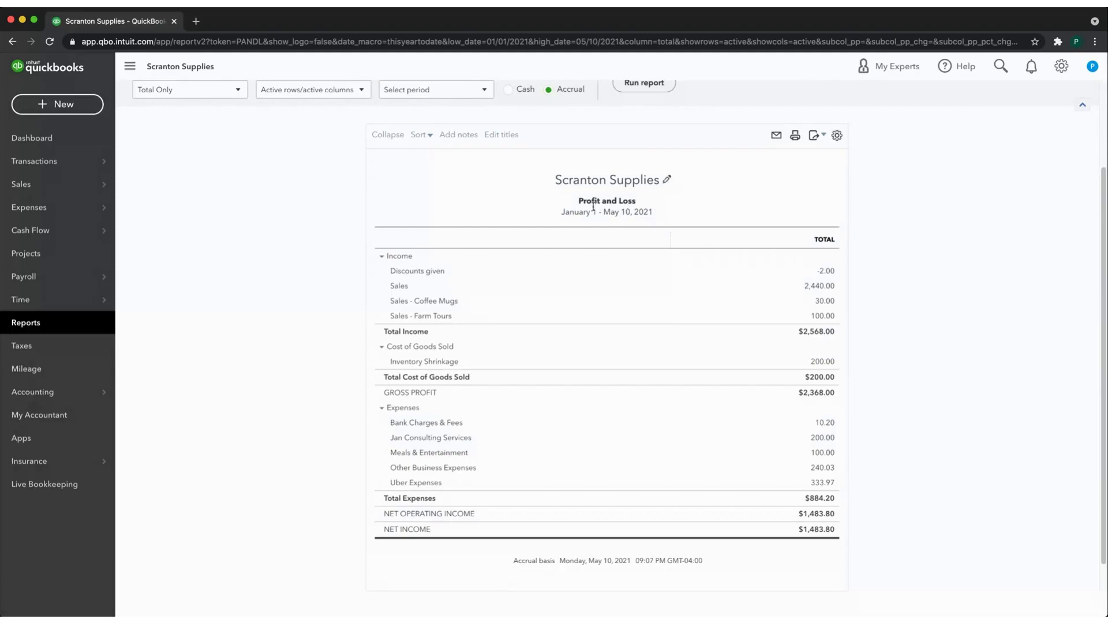
left_click_drag(561, 213, 652, 212)
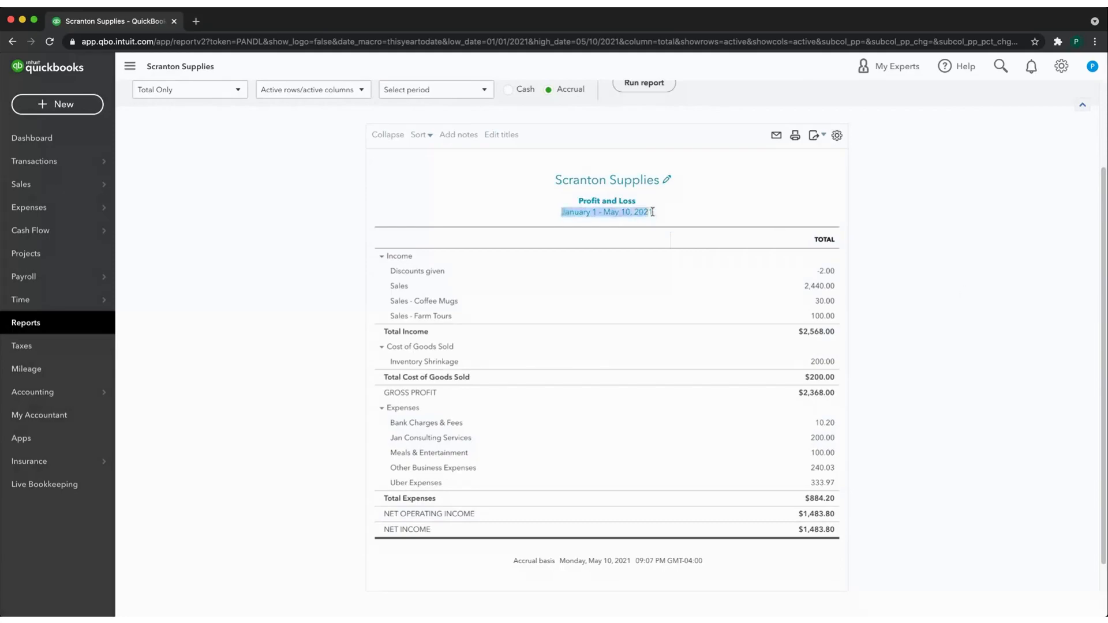
left_click(900, 220)
left_click(902, 221)
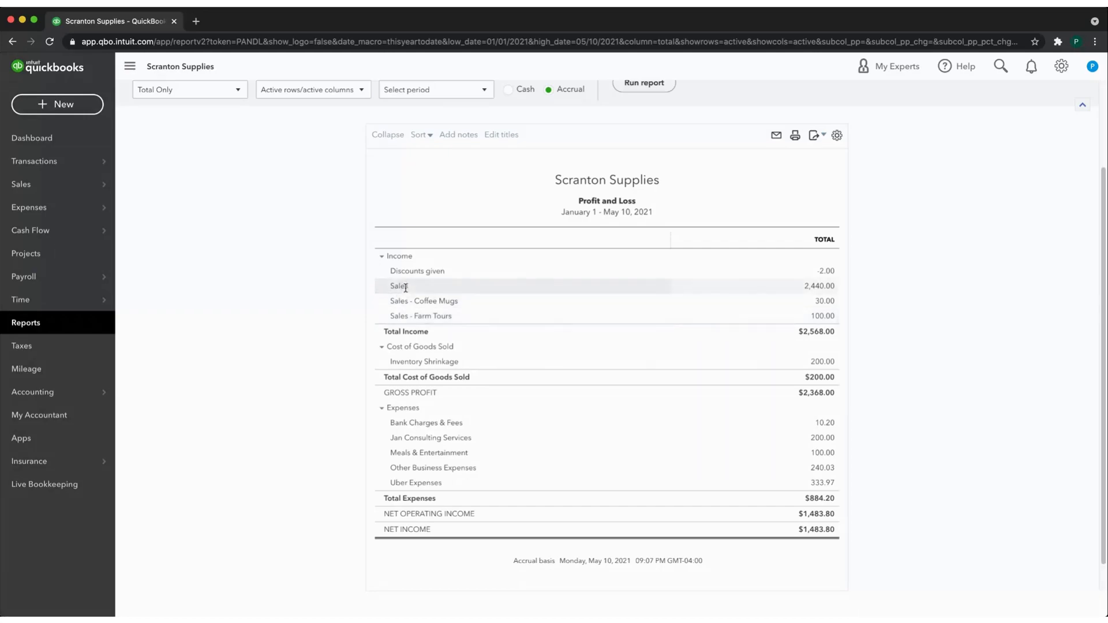
scroll(495, 346, "up", 3)
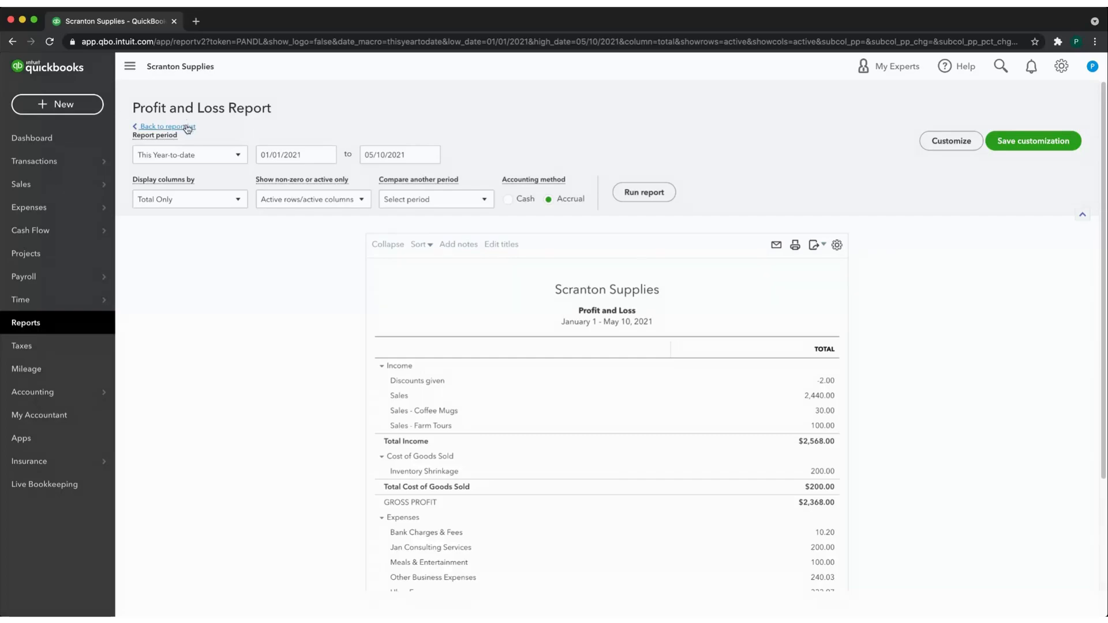
Leave the report for the Chart of Accounts and examine the asset, liability and equity accounts with their types.
left_click(187, 127)
mouse_move(67, 393)
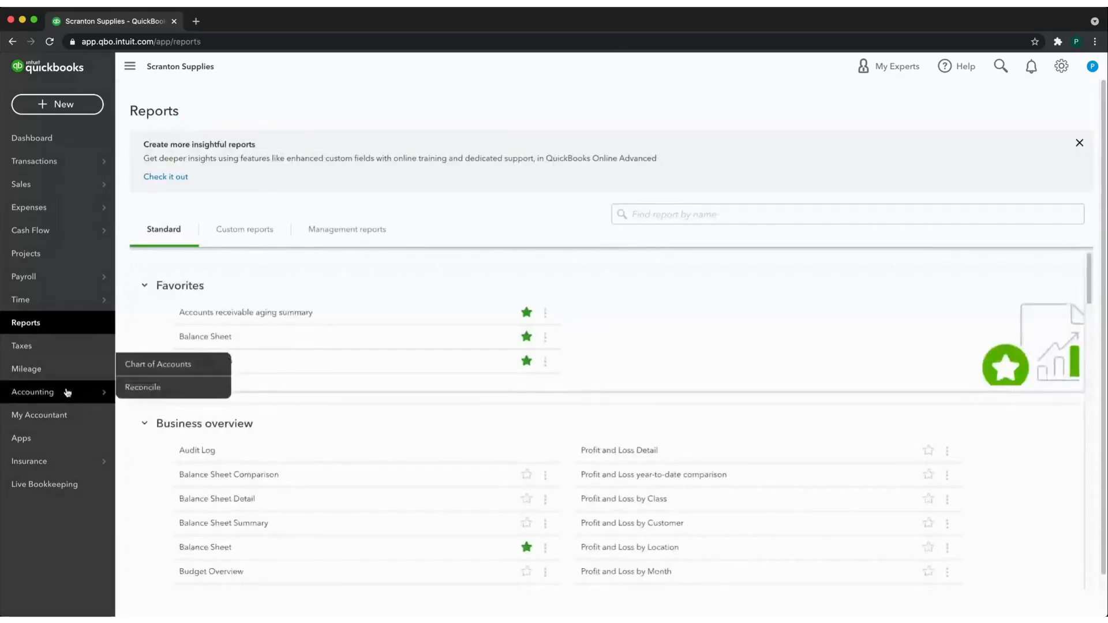
left_click(134, 364)
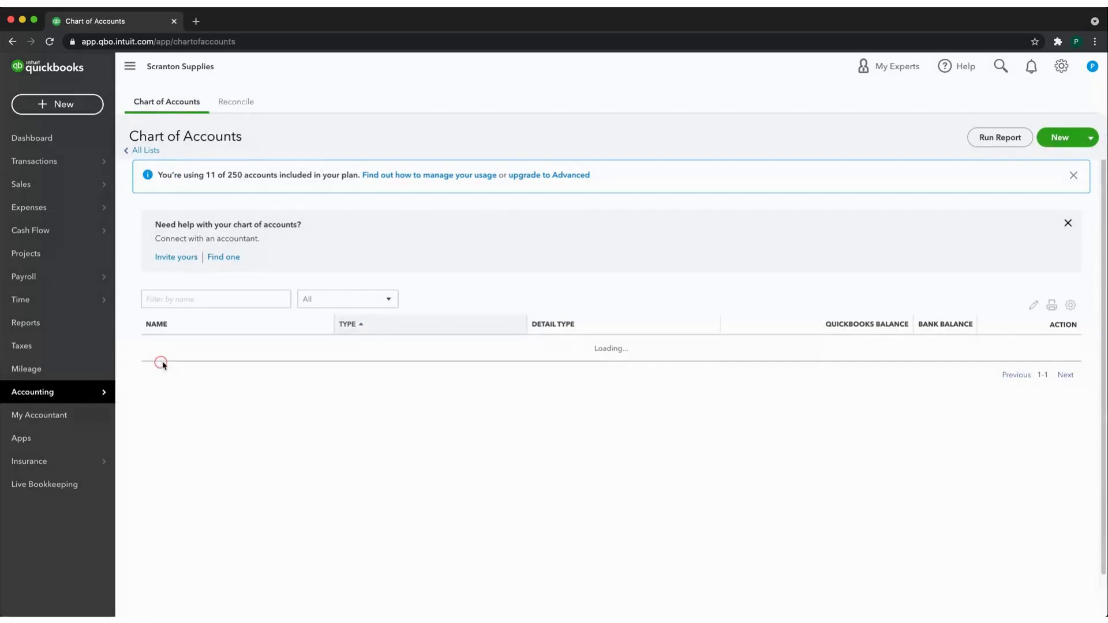
scroll(777, 288, "down", 1)
scroll(777, 288, "down", 1)
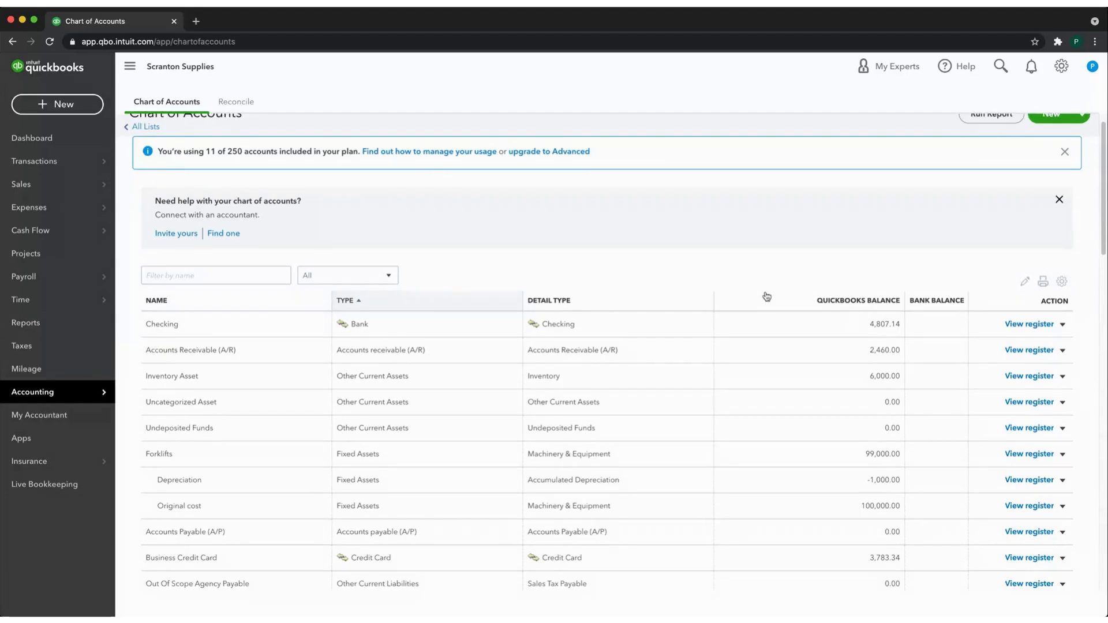
scroll(766, 297, "down", 1)
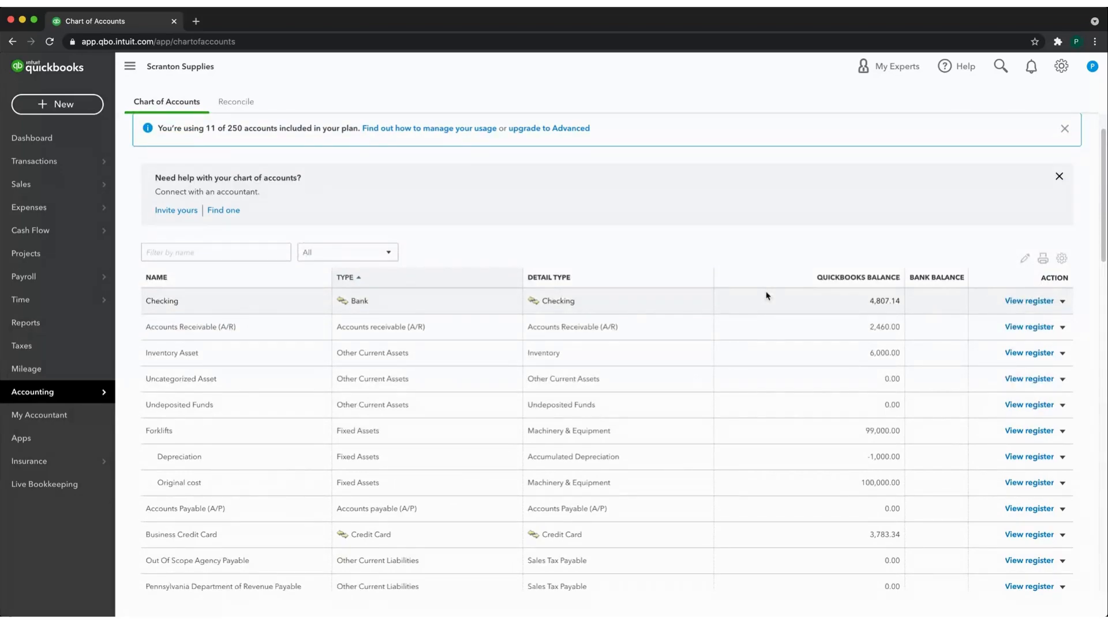
scroll(767, 296, "down", 1)
scroll(766, 295, "down", 1)
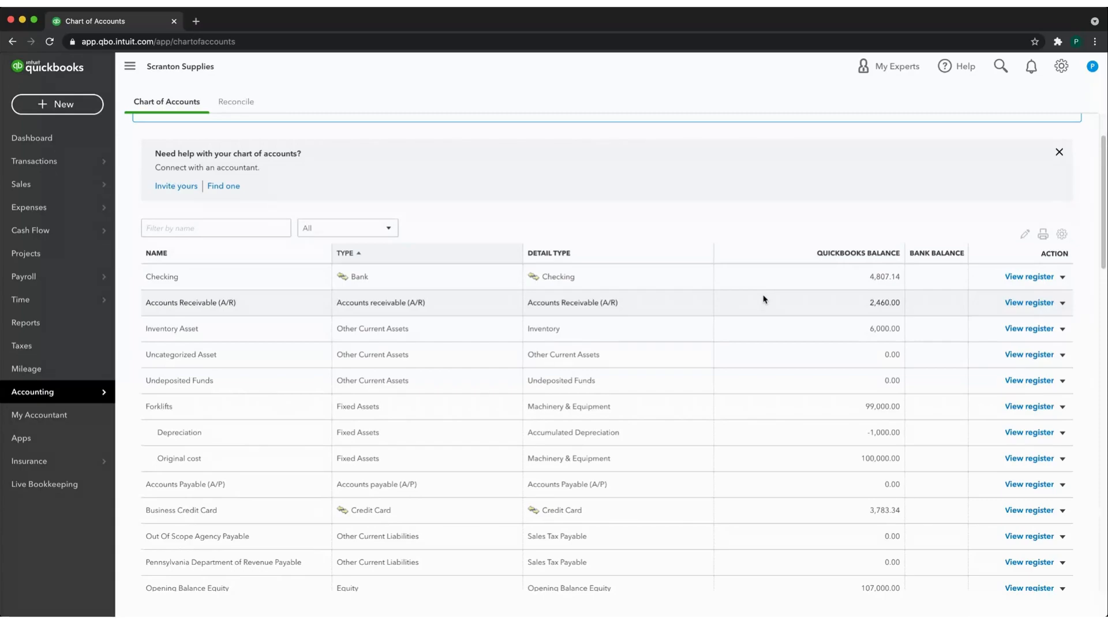
scroll(765, 299, "down", 2)
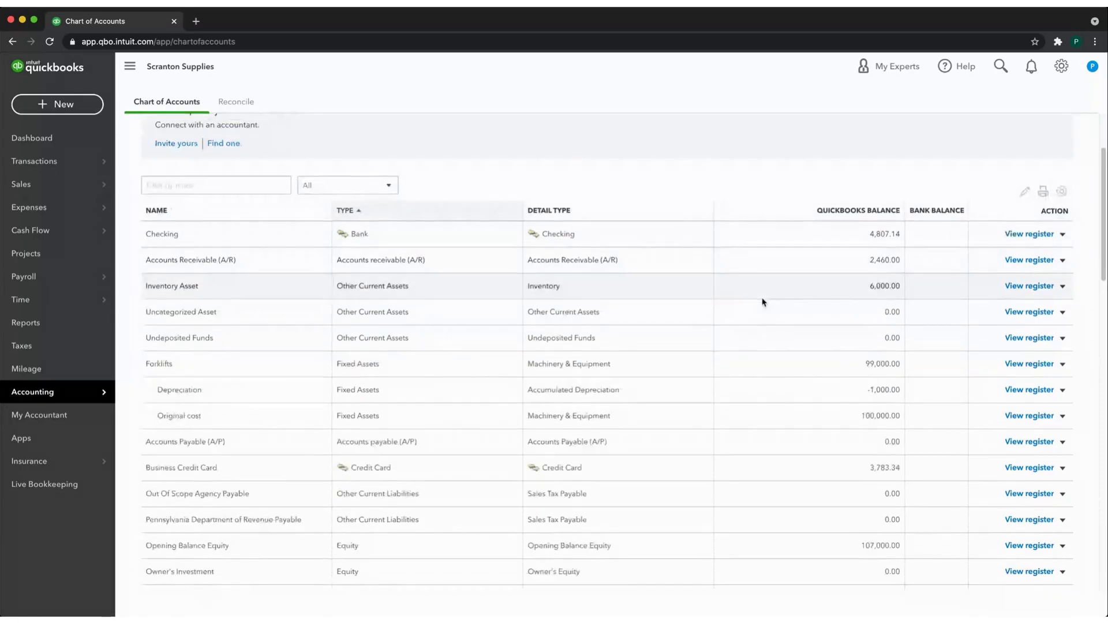
scroll(763, 301, "down", 3)
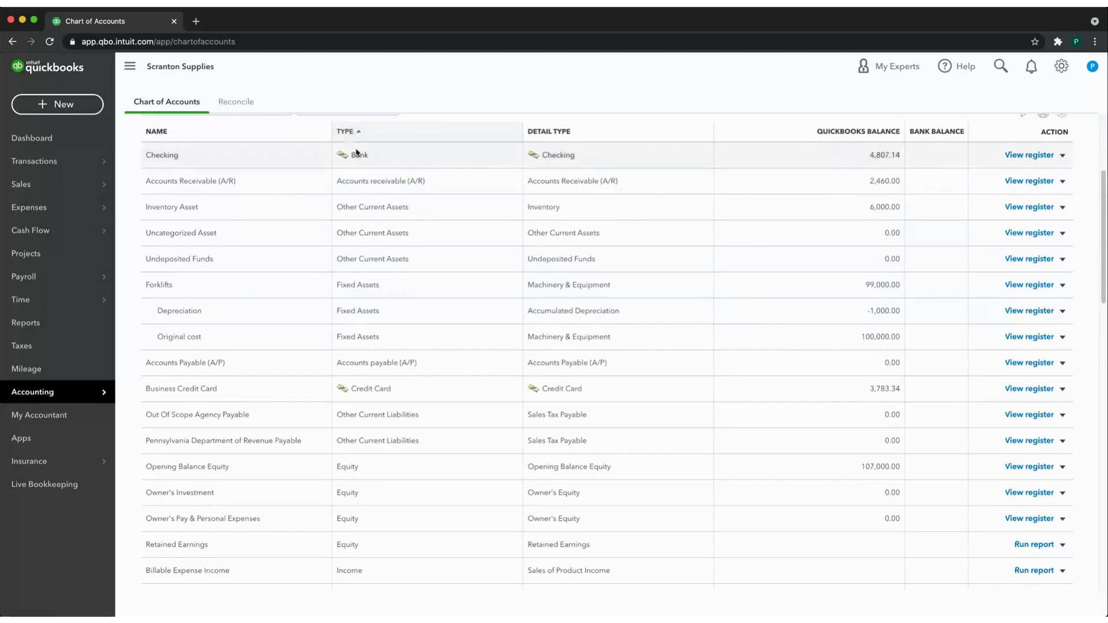
scroll(451, 323, "down", 2)
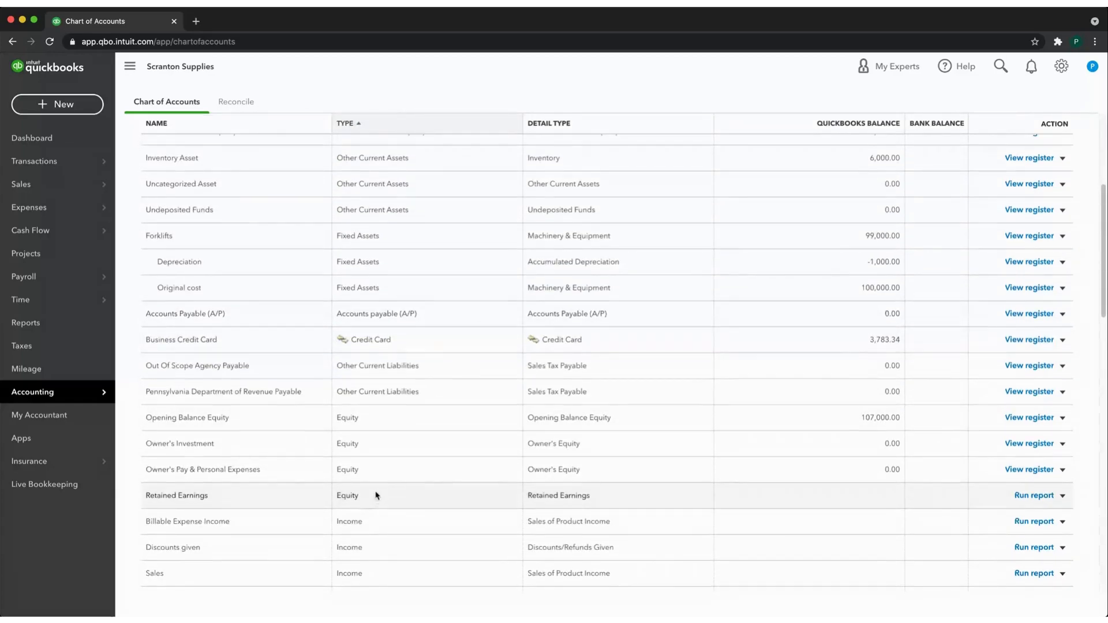
scroll(369, 497, "up", 3)
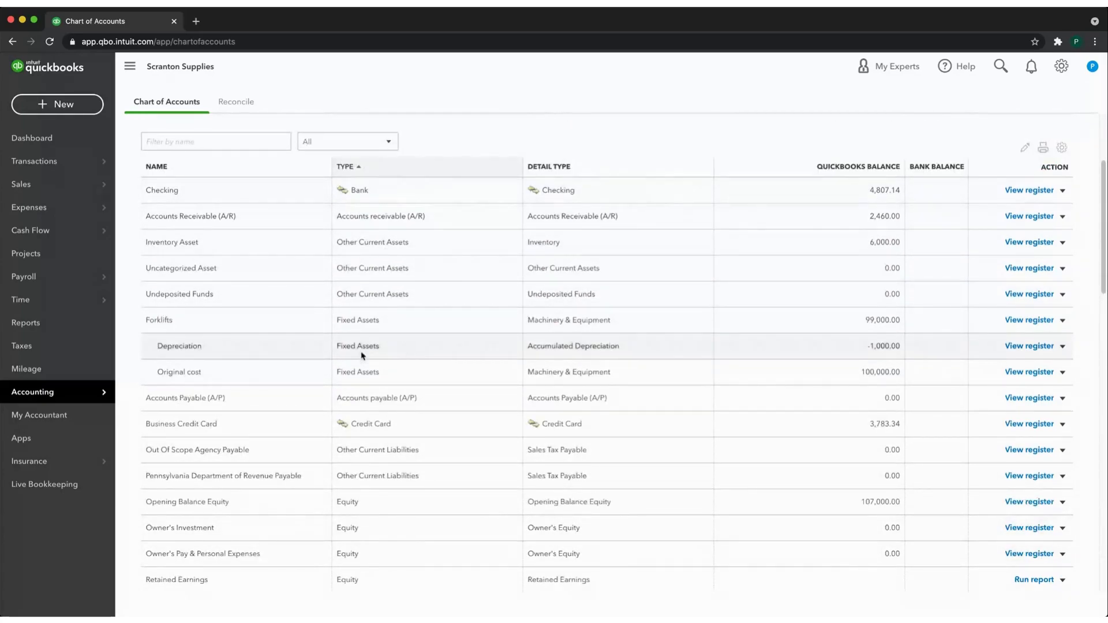
scroll(411, 363, "down", 1)
scroll(411, 363, "down", 1)
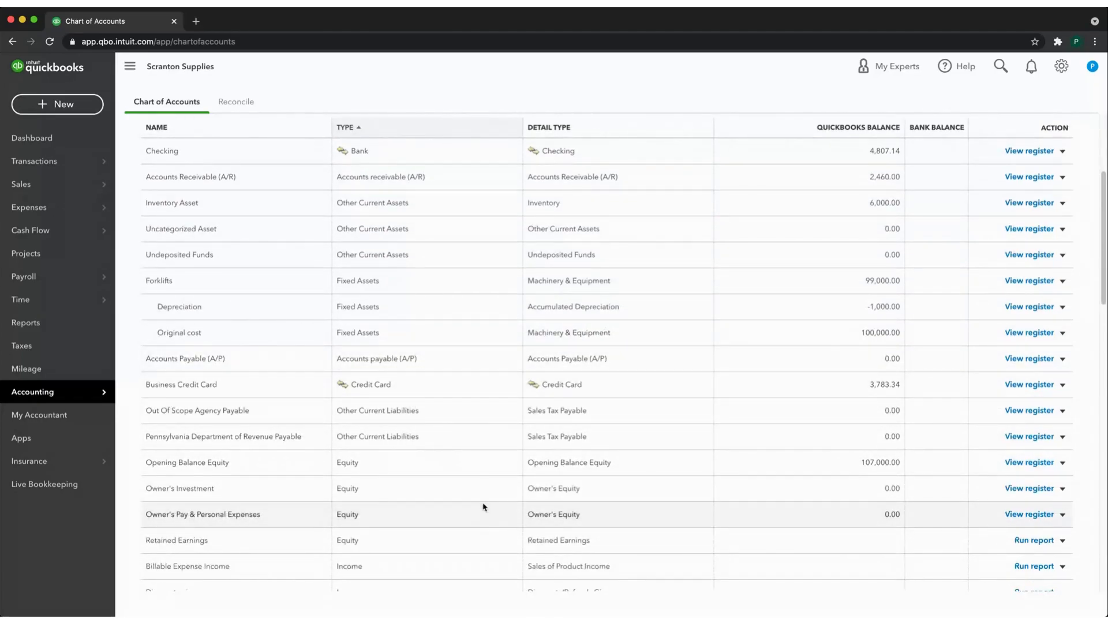
Examine the income, cost of goods sold and expense accounts, and return to the balance sheet accounts.
scroll(484, 506, "down", 3)
scroll(484, 506, "down", 1)
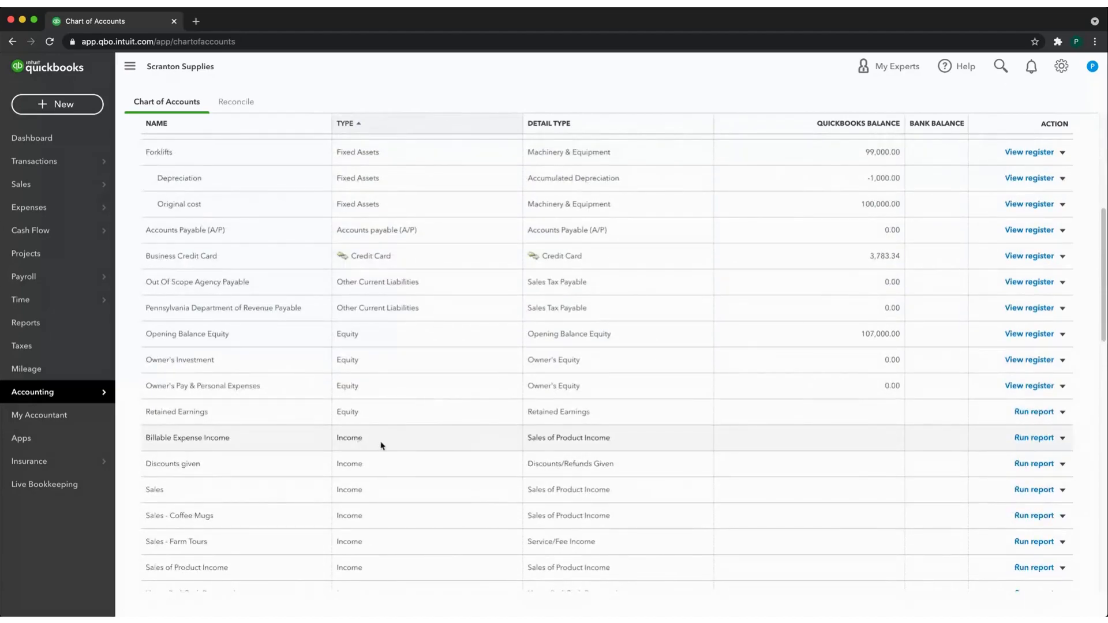
scroll(389, 485, "down", 15)
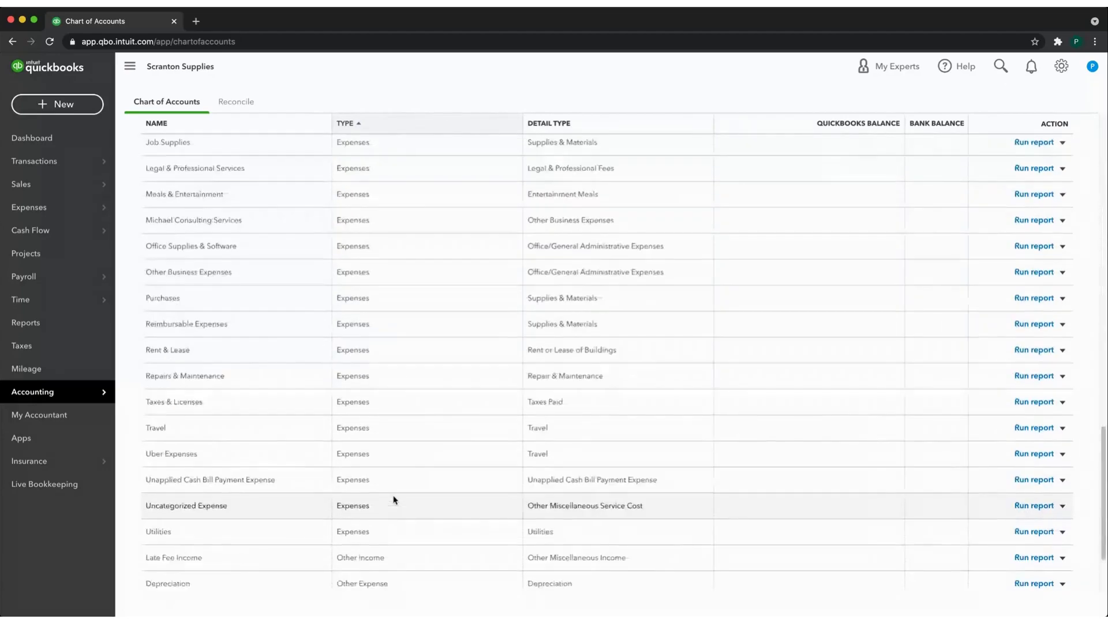
scroll(418, 535, "up", 10)
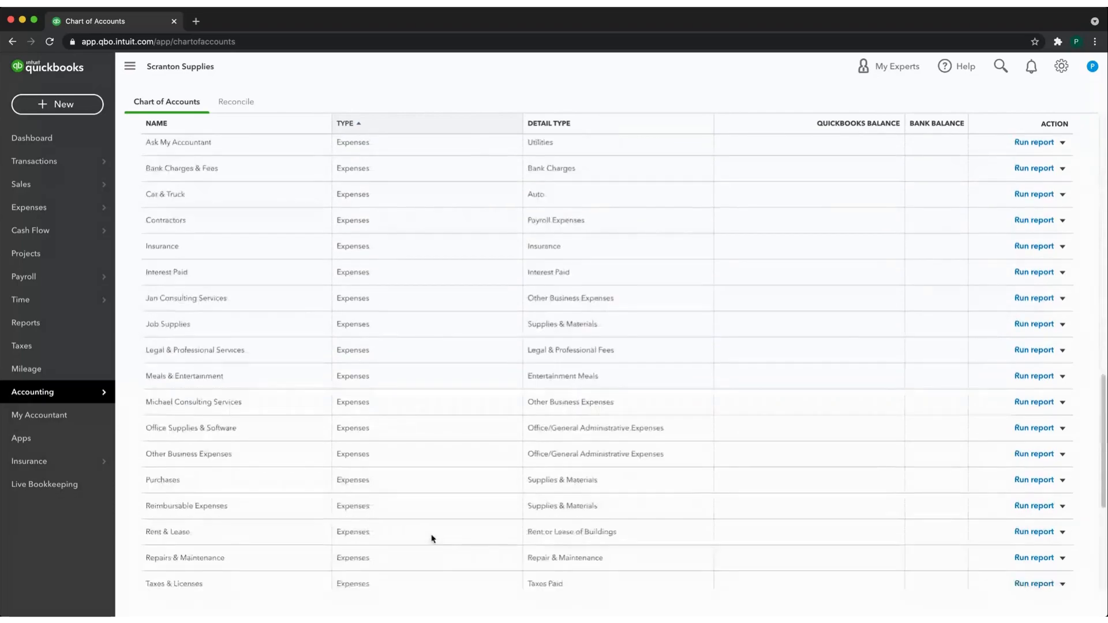
scroll(433, 535, "up", 5)
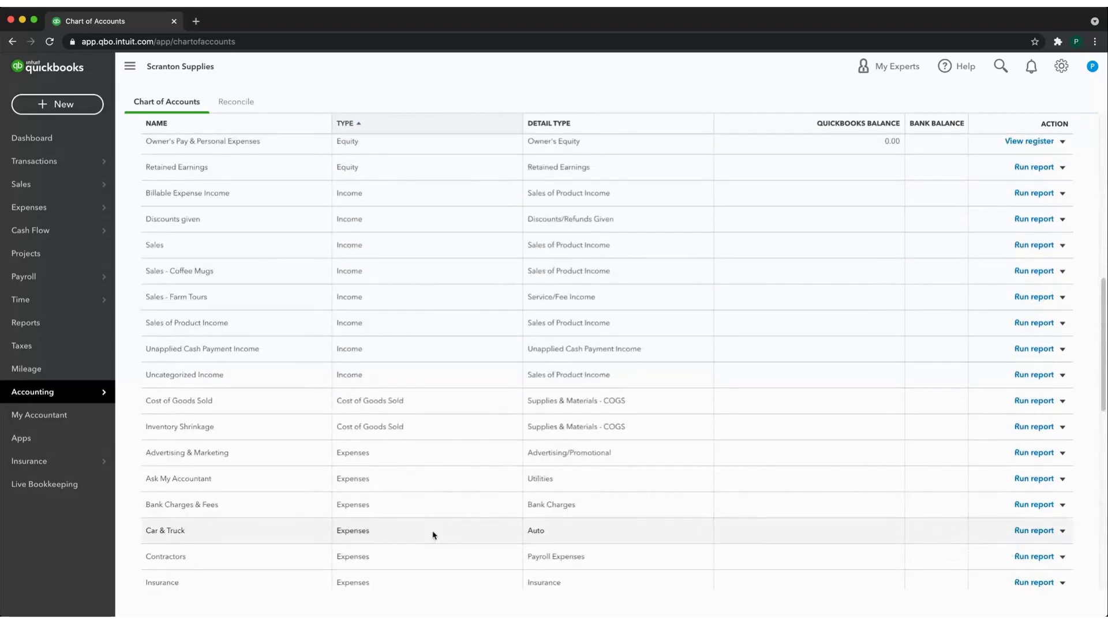
scroll(499, 538, "up", 5)
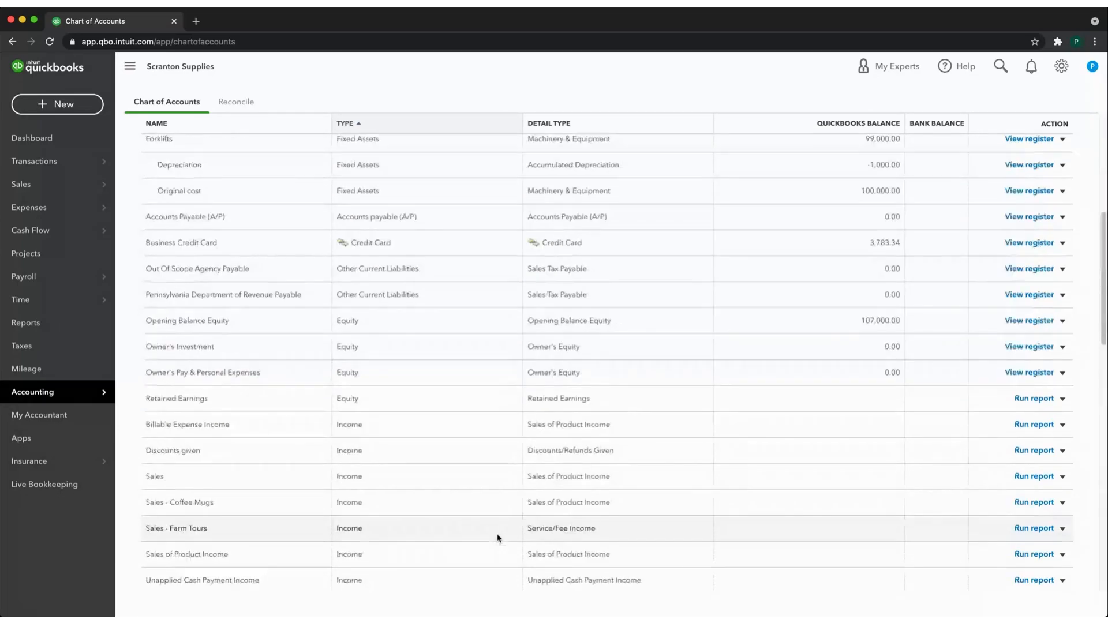
scroll(500, 538, "up", 5)
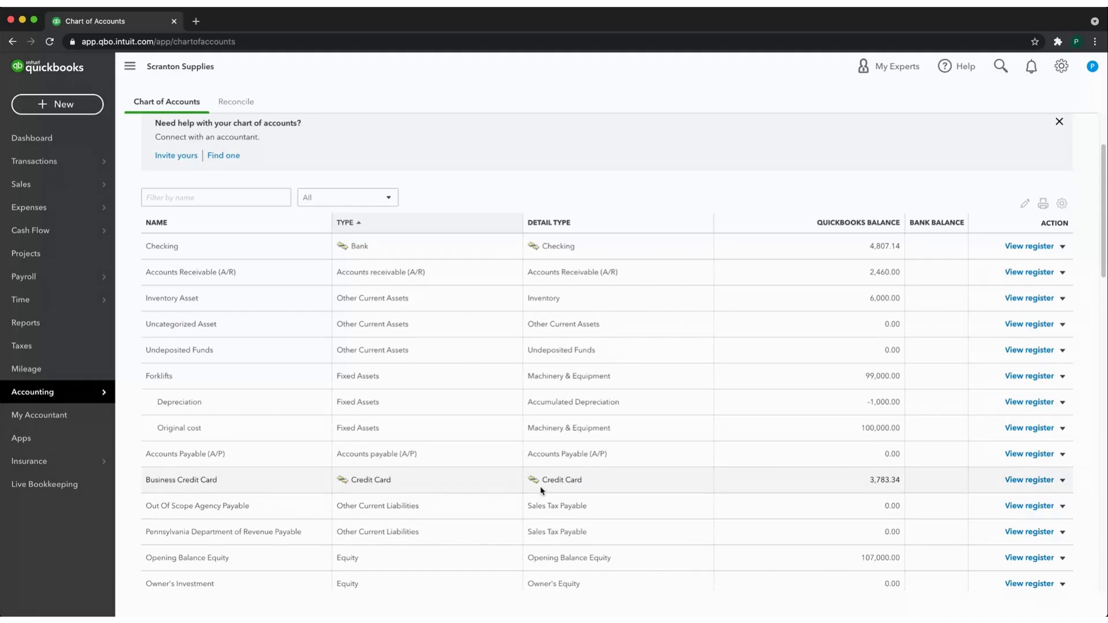
scroll(548, 505, "down", 2)
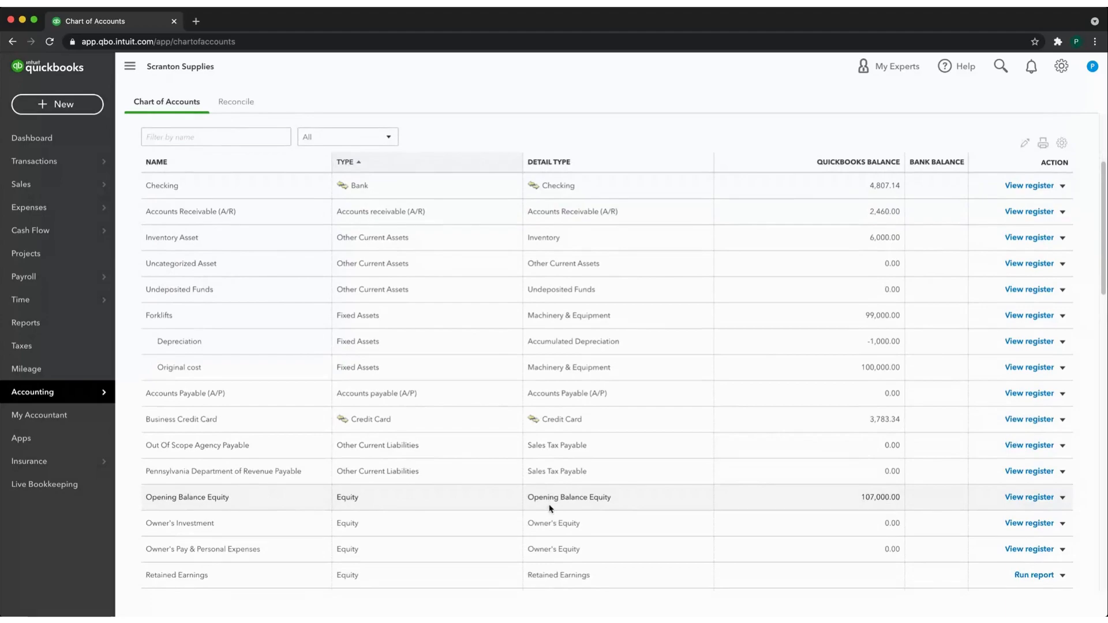
Open the Checking account for editing and check its type and detail type choices, keeping Bank, Checking and the existing name.
left_click(1063, 185)
left_click(1057, 204)
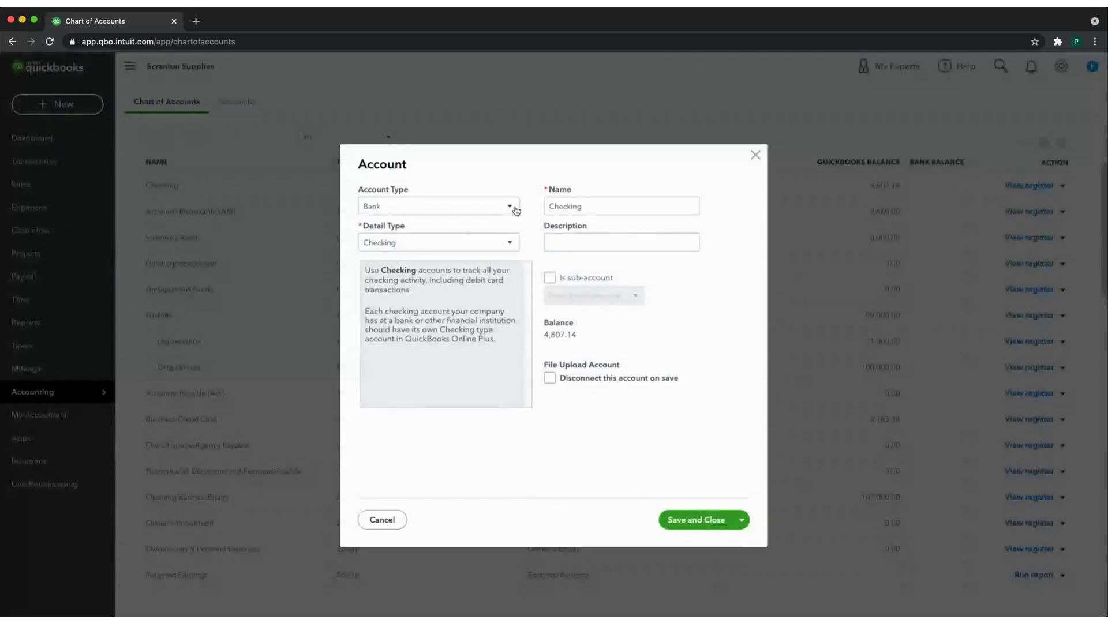
left_click(515, 209)
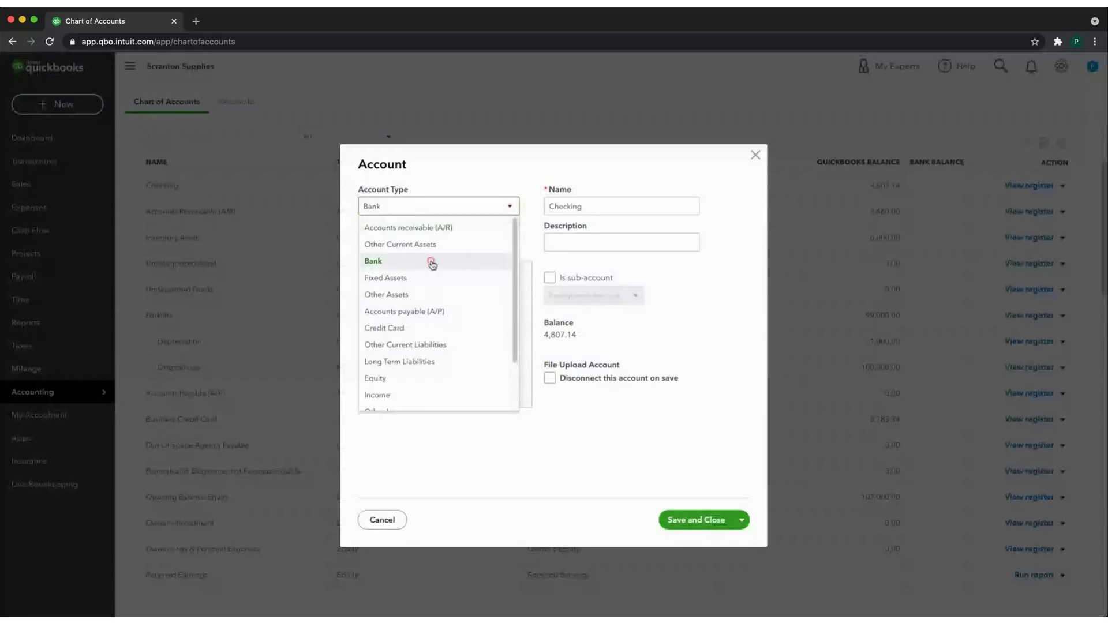
left_click(433, 265)
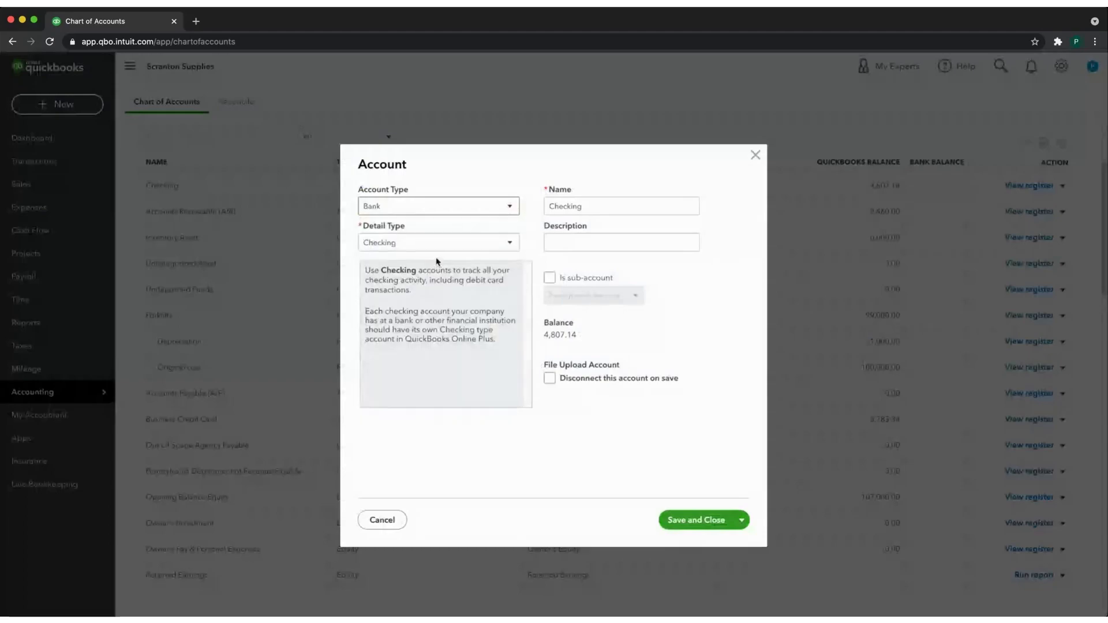
left_click(514, 248)
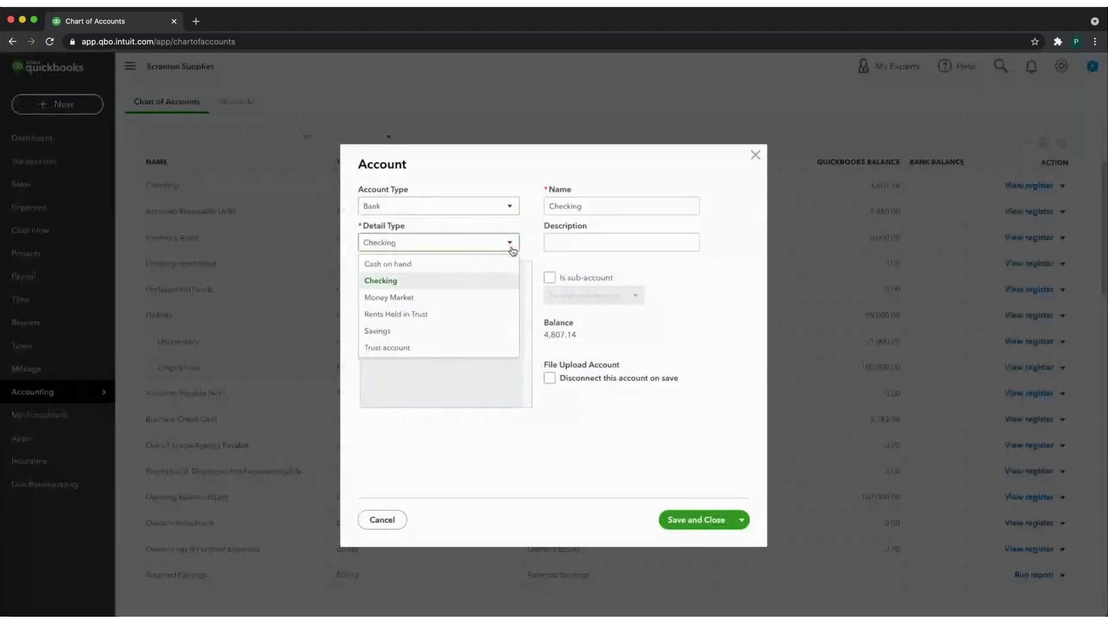
left_click(448, 286)
left_click(598, 206)
double_click(598, 207)
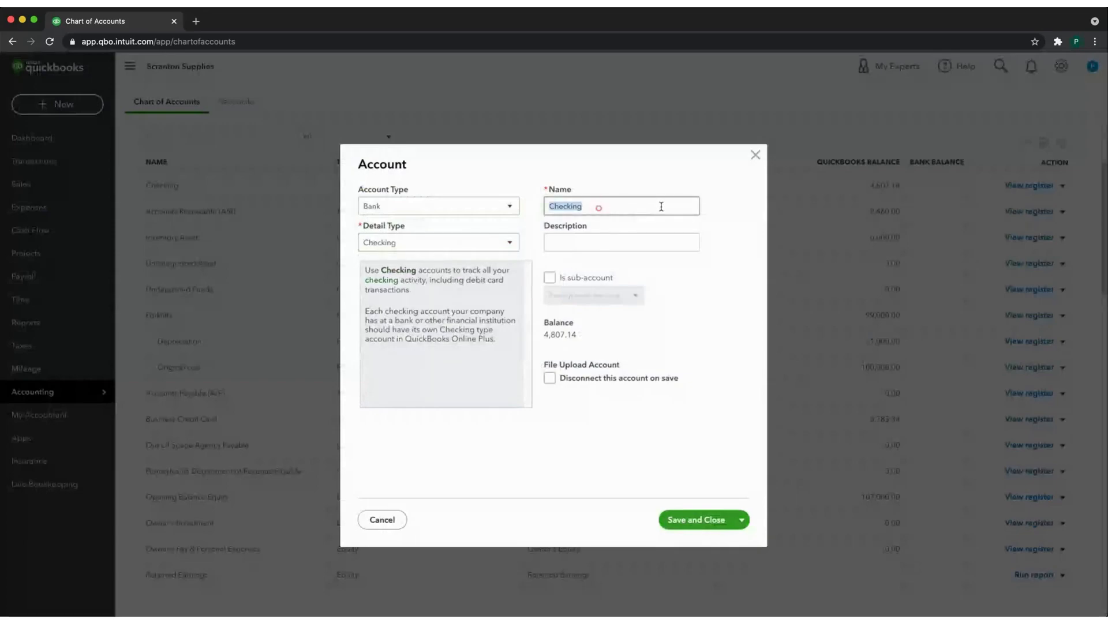
left_click(662, 206)
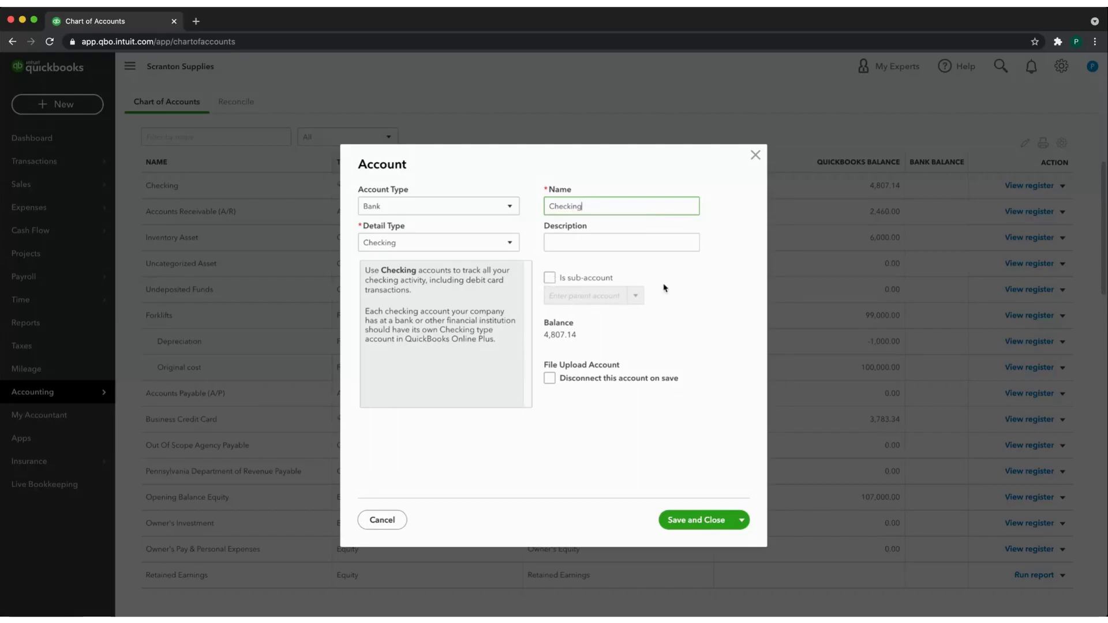
Try the sub-account option with its parent account choices, turn it off, and close the Checking account without saving.
left_click(550, 277)
left_click(643, 300)
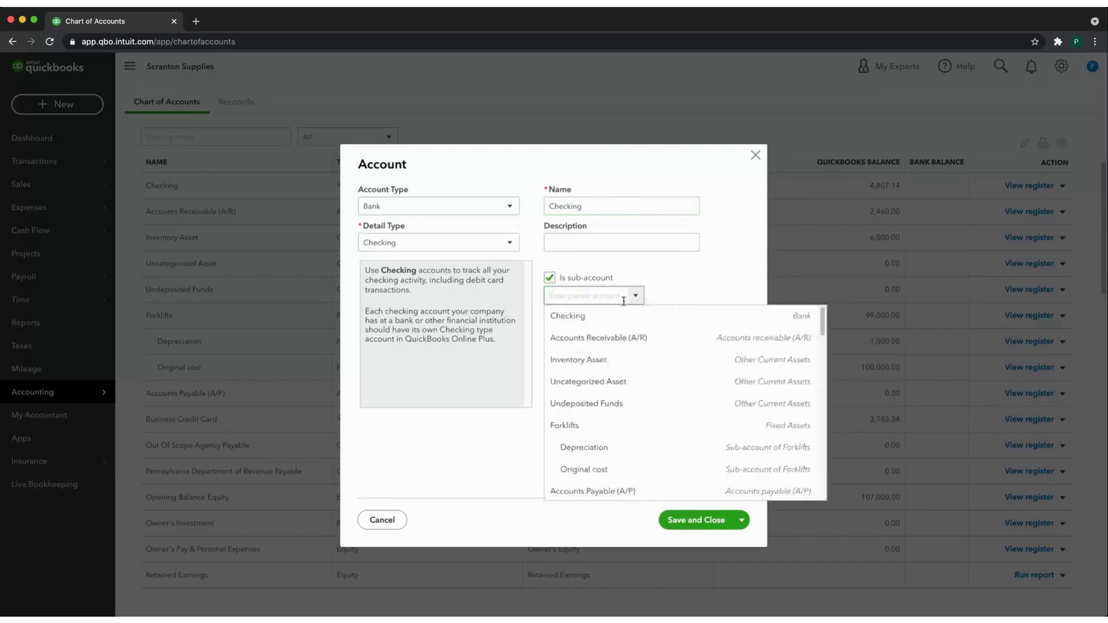
left_click(550, 278)
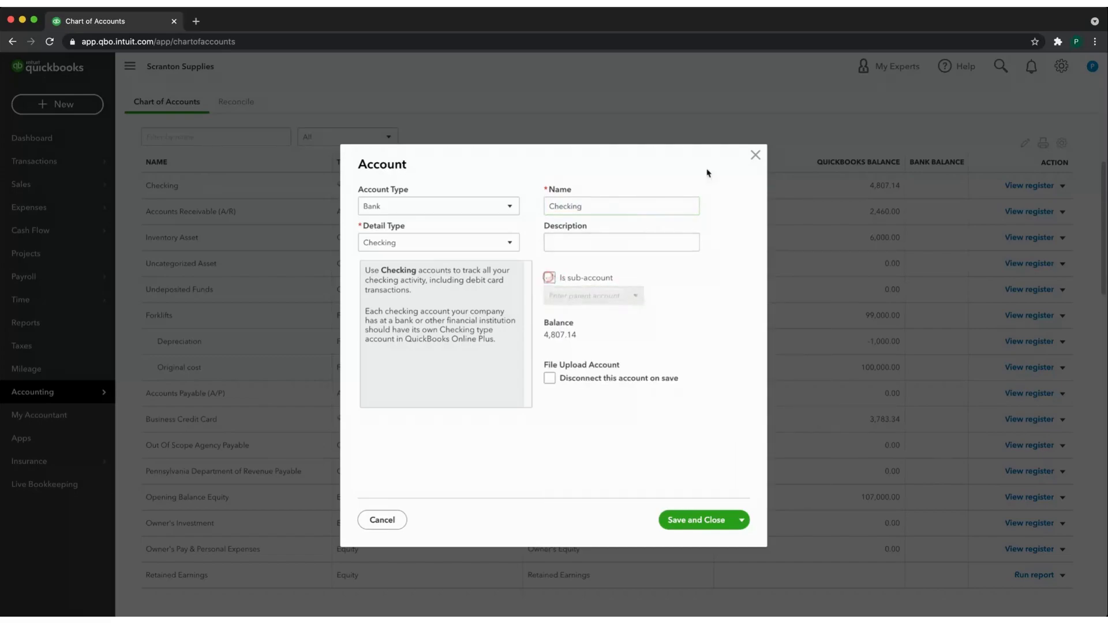
left_click(756, 154)
Run the account report for the Sales - Coffee Mugs income account.
scroll(985, 340, "down", 2)
scroll(986, 340, "down", 5)
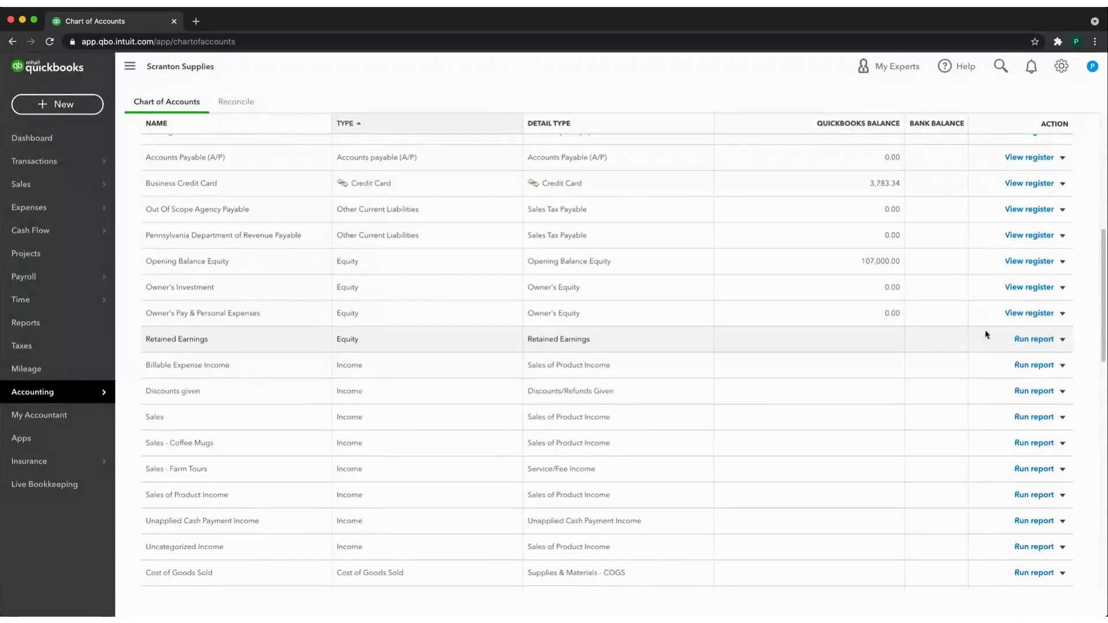
scroll(987, 336, "down", 2)
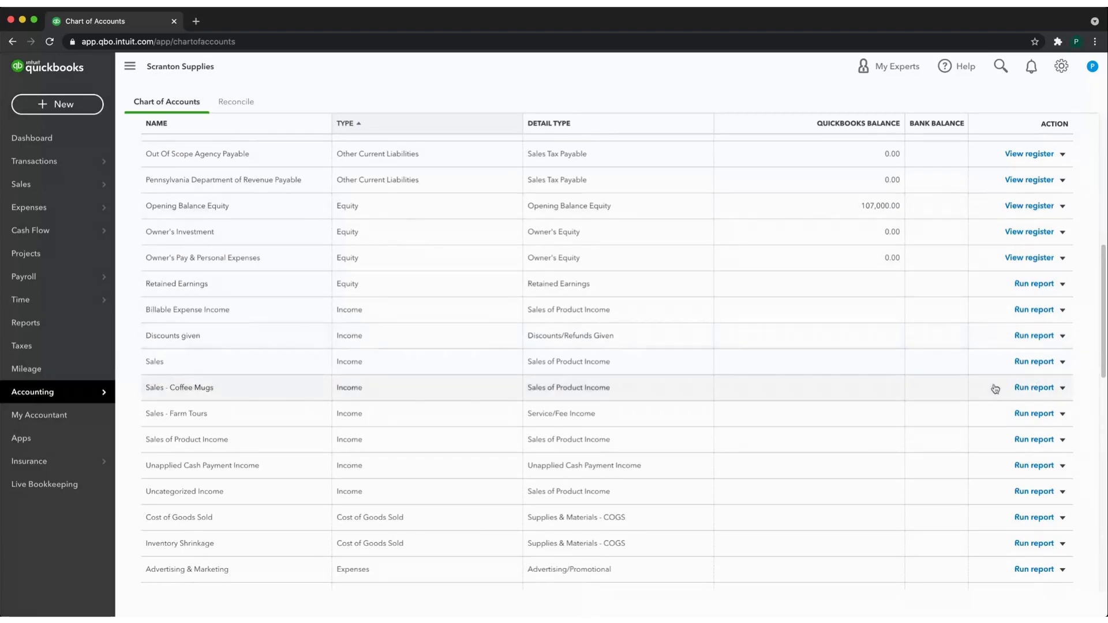
left_click(1035, 392)
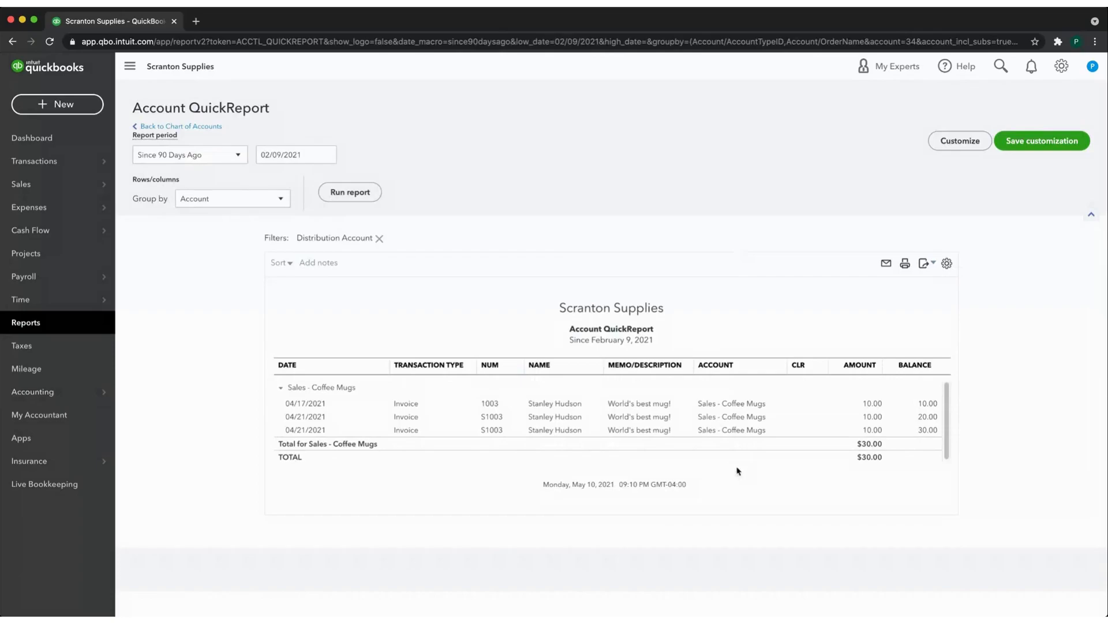
Go back from the account report to the Chart of Accounts and look through the list of accounts.
left_click(822, 469)
left_click(822, 469)
left_click(812, 469)
left_click(174, 126)
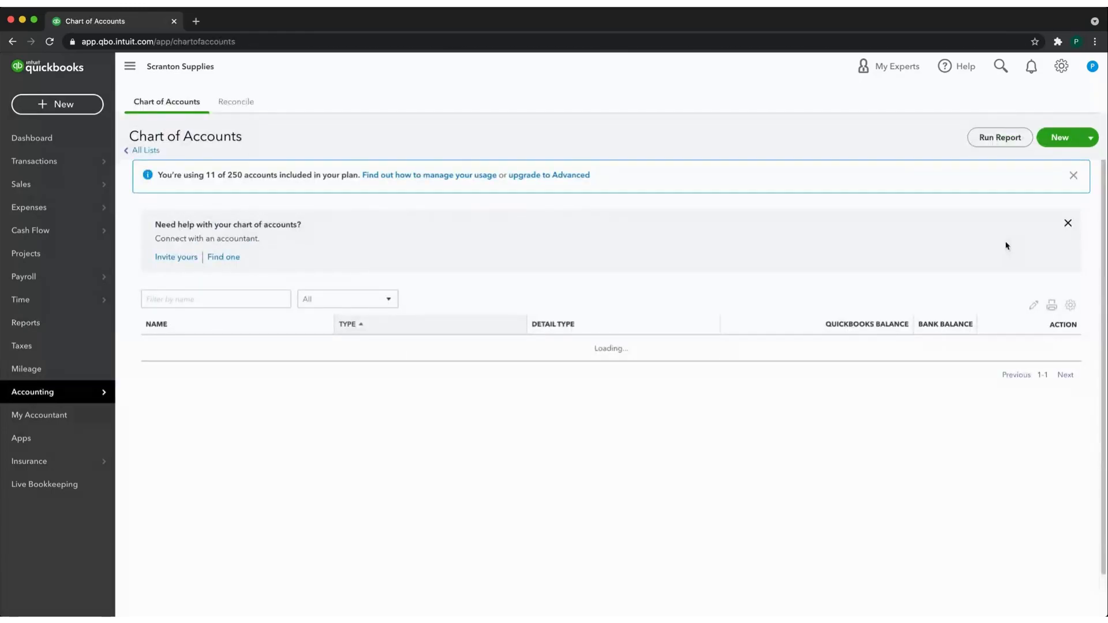
scroll(930, 289, "down", 10)
left_click(930, 286)
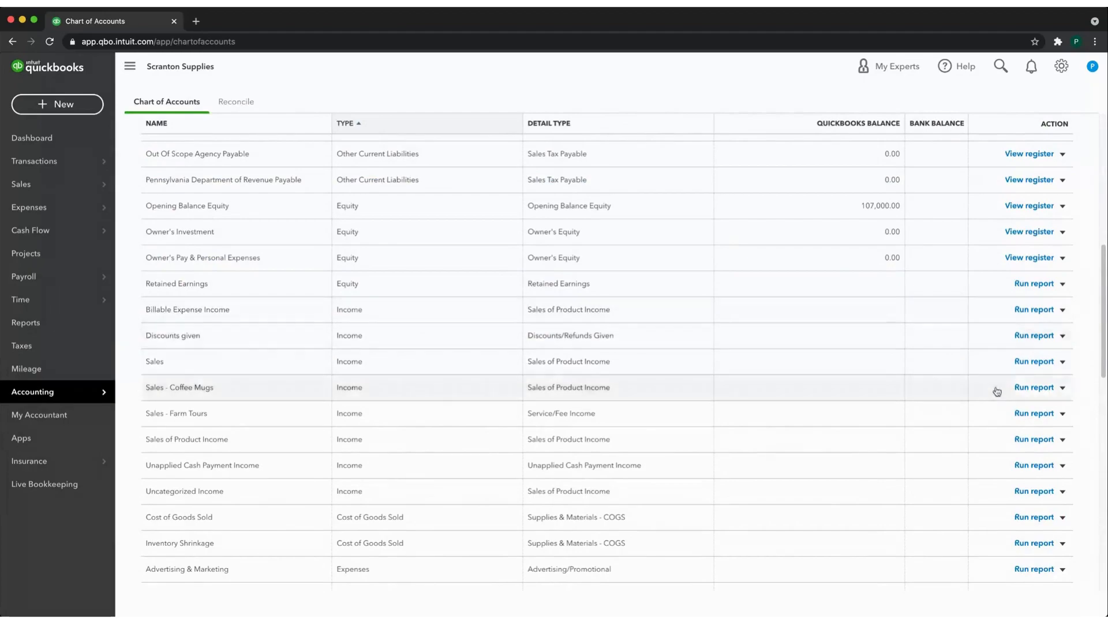
scroll(997, 397, "up", 10)
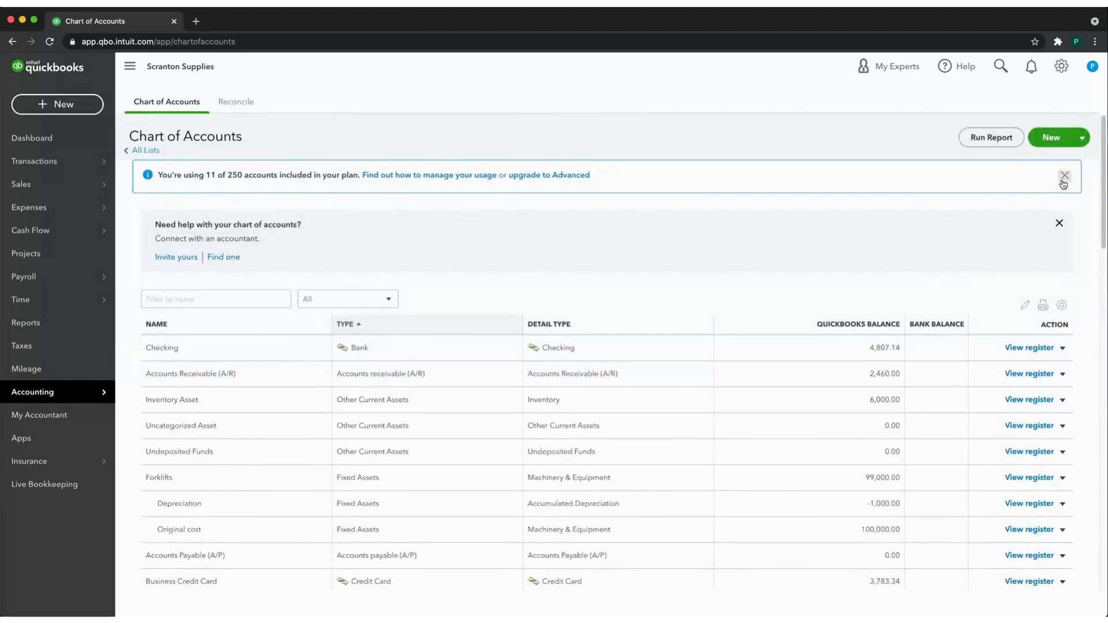
Open the form for a new account, examine the available account types, and close it without saving.
left_click(1086, 142)
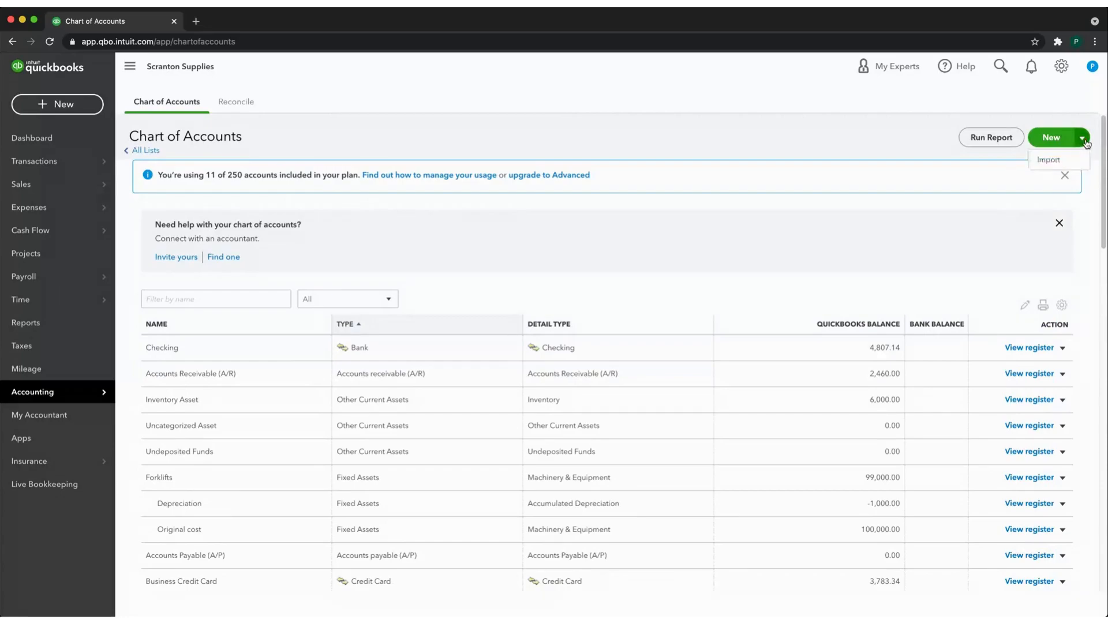
left_click(1053, 139)
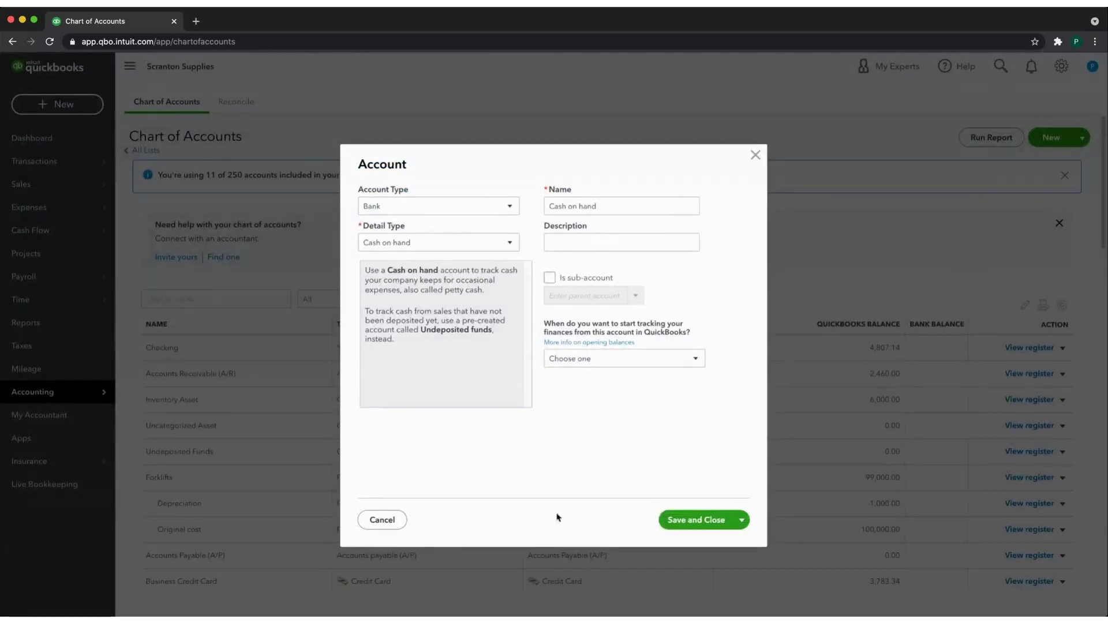
left_click(510, 206)
left_click_drag(514, 245, 523, 333)
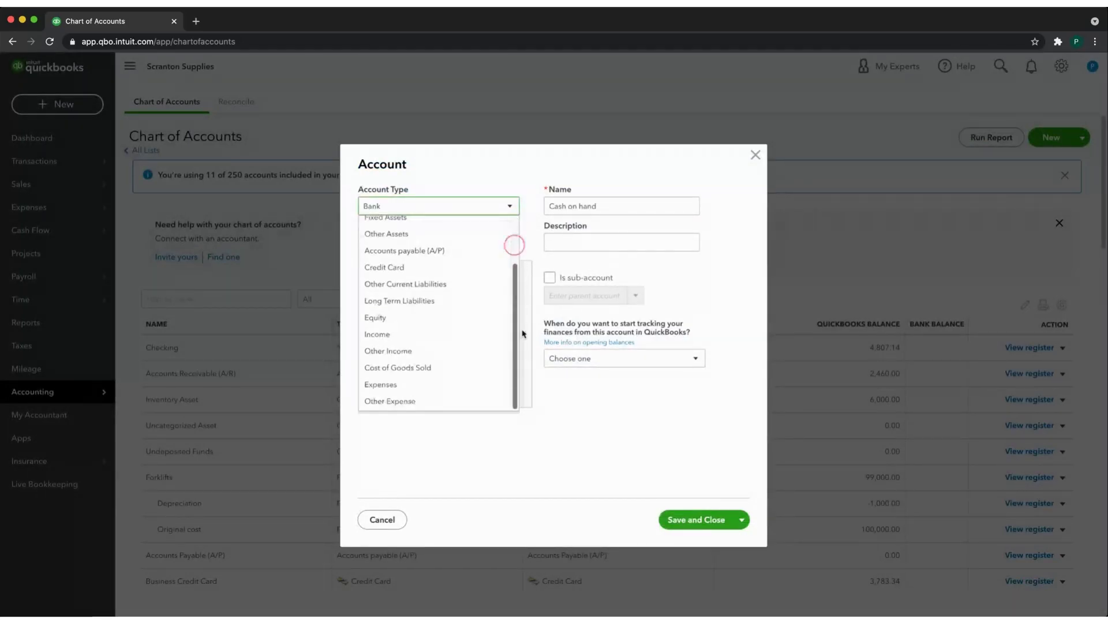
left_click_drag(514, 270, 514, 222)
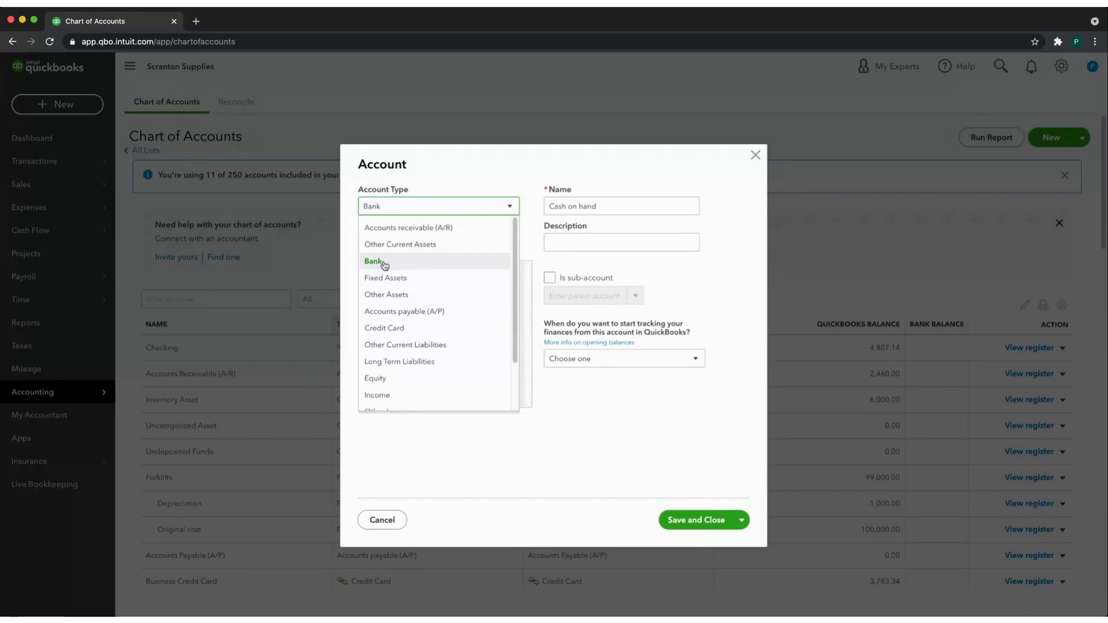
left_click(469, 174)
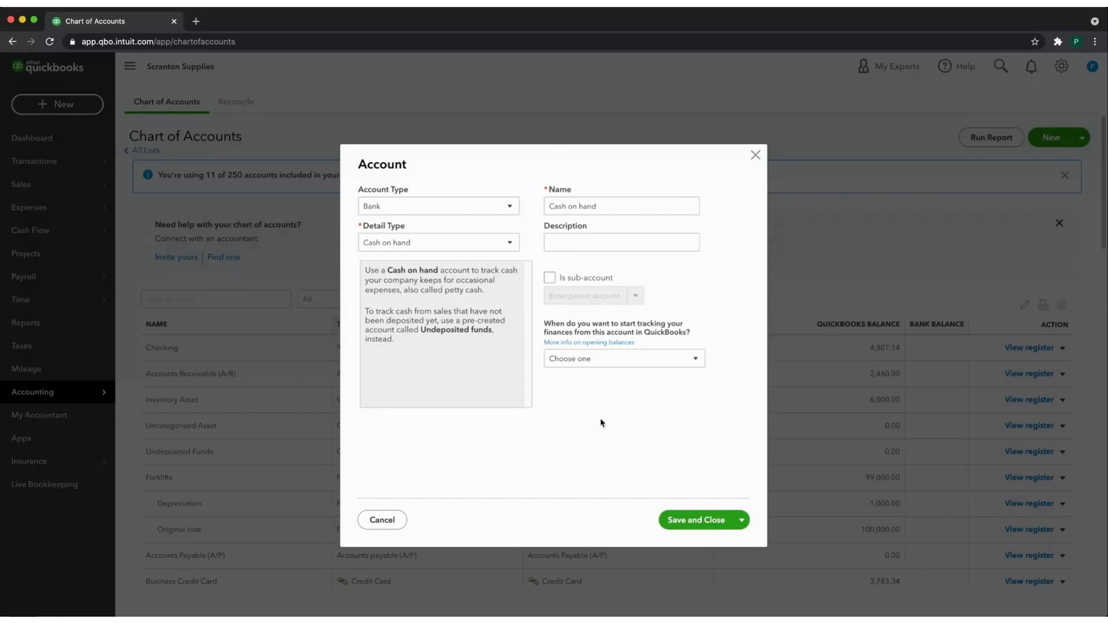
left_click(755, 156)
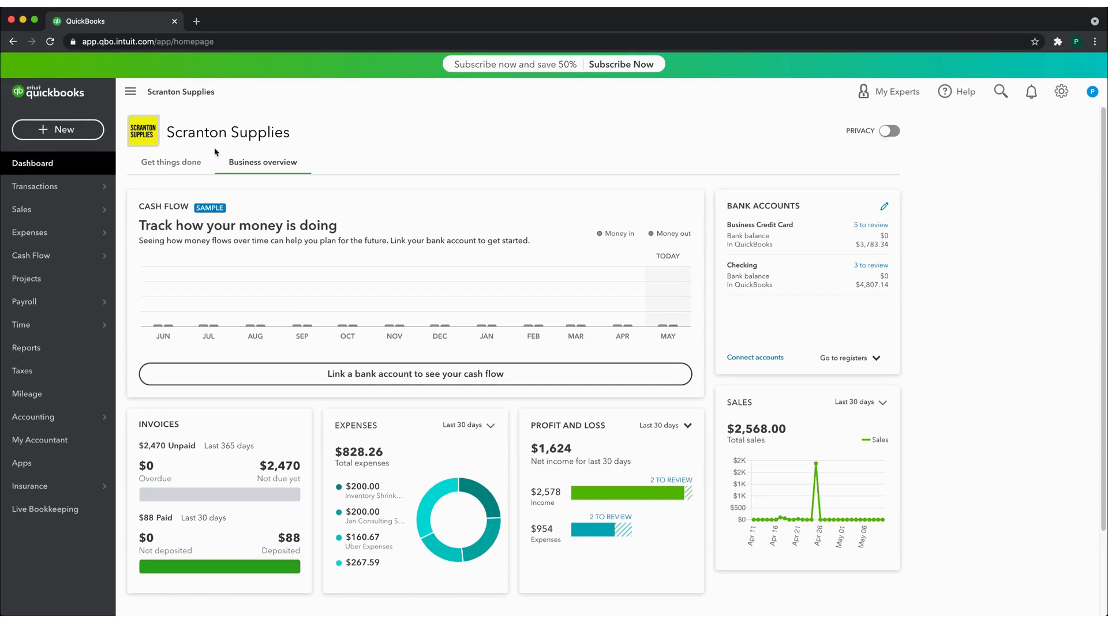
Start a new invoice and select the existing customer it is for.
left_click(43, 131)
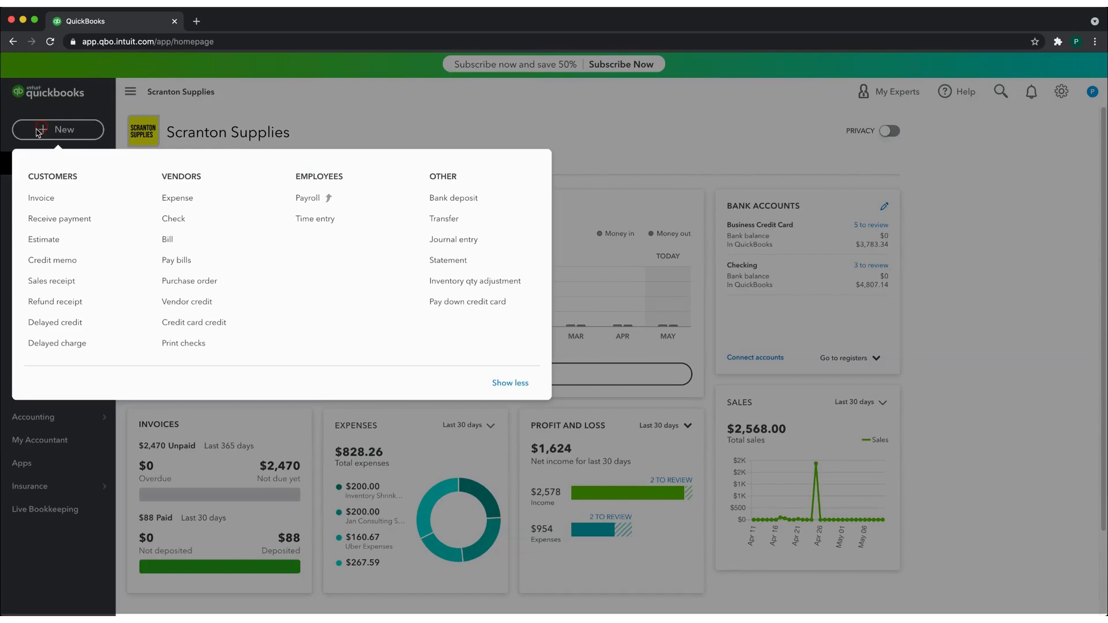
left_click(49, 199)
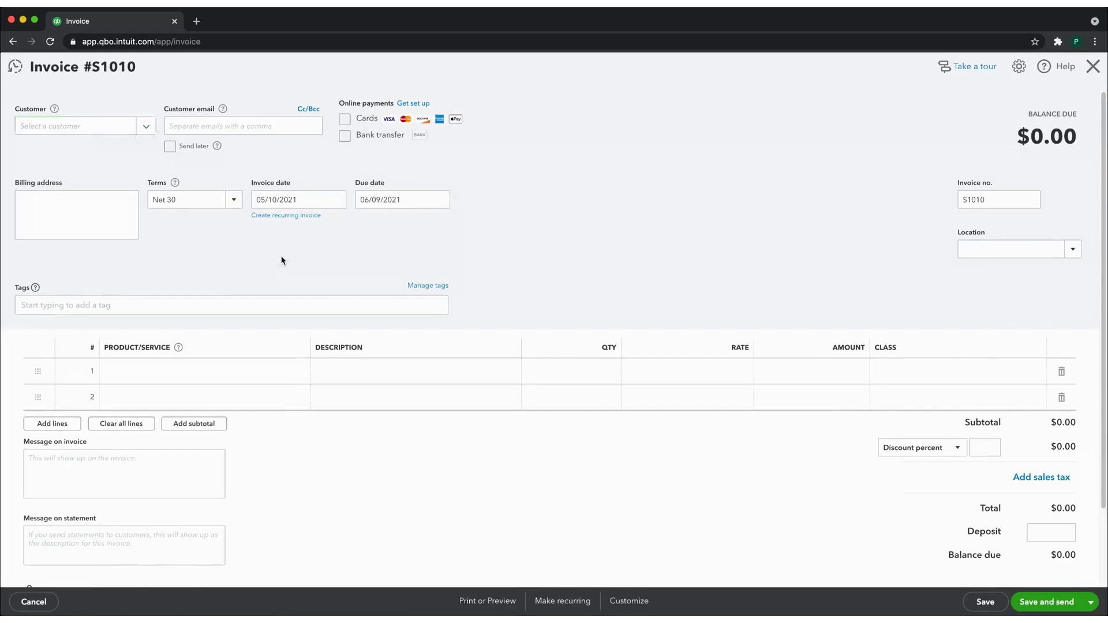
left_click(148, 129)
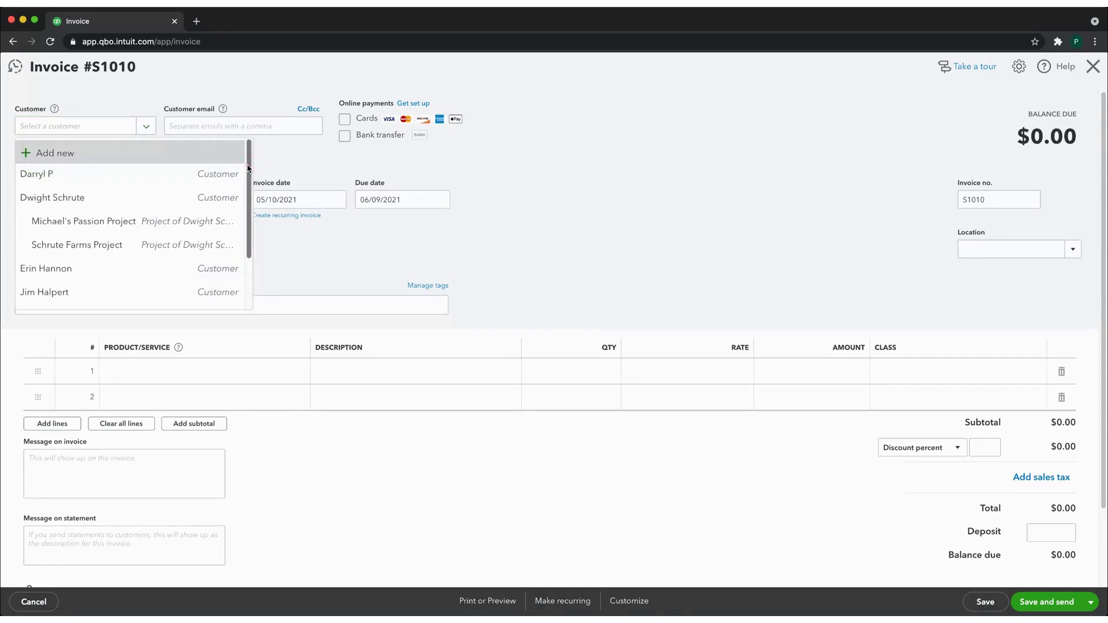
left_click_drag(248, 168, 251, 239)
left_click(79, 257)
left_click(230, 279)
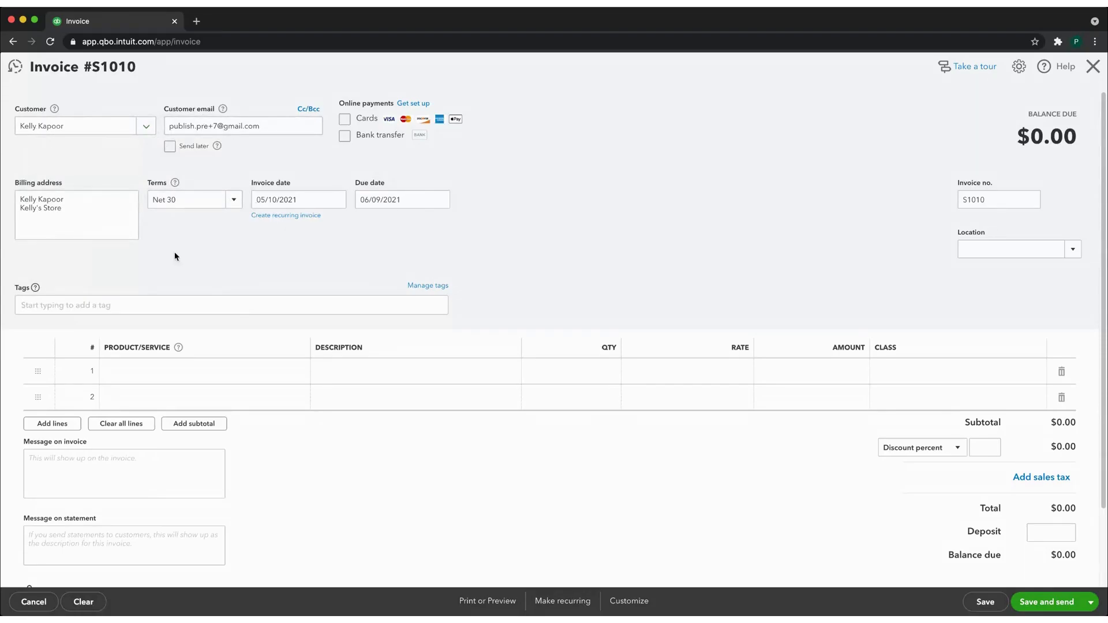
Look over the invoice's payment terms, tags, invoice number and location fields.
left_click(234, 199)
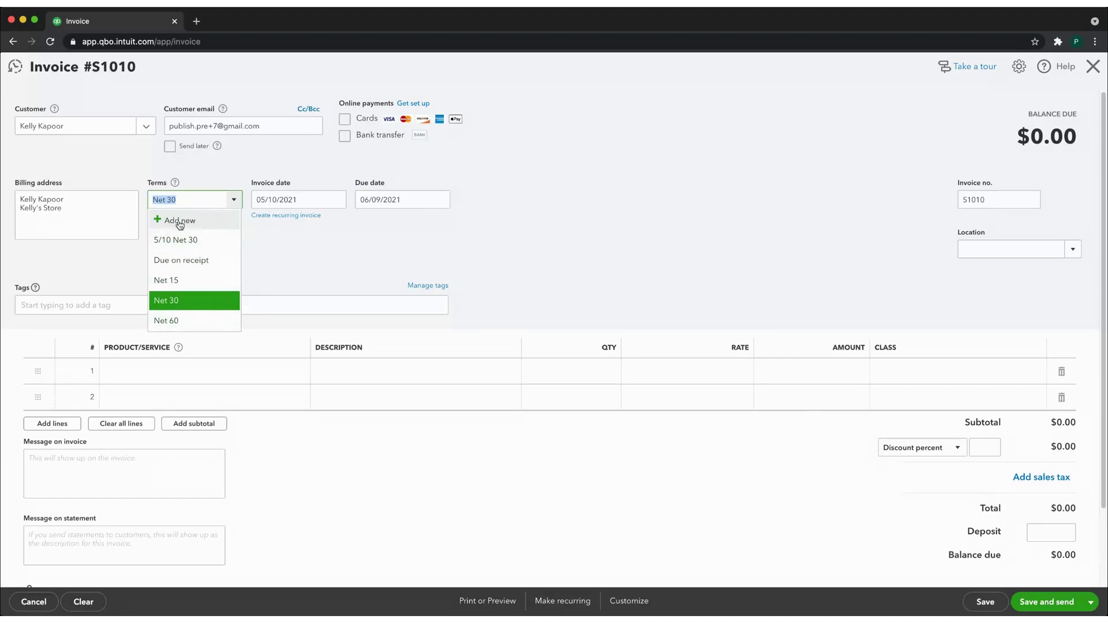
left_click(330, 259)
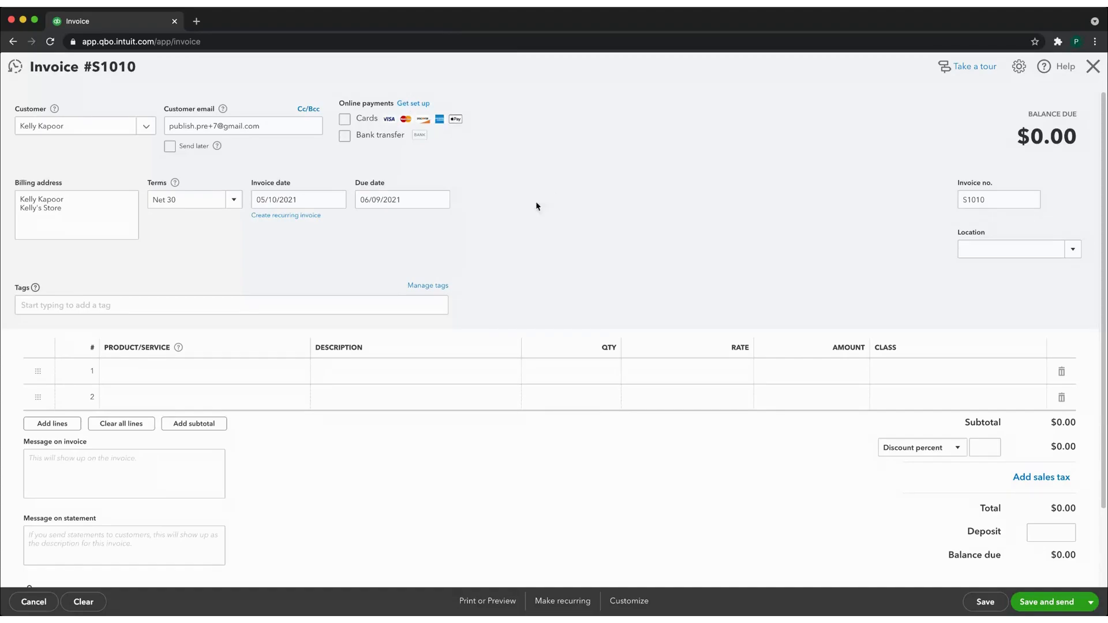
left_click(162, 309)
left_click(1003, 203)
left_click(1073, 250)
scroll(668, 333, "down", 1)
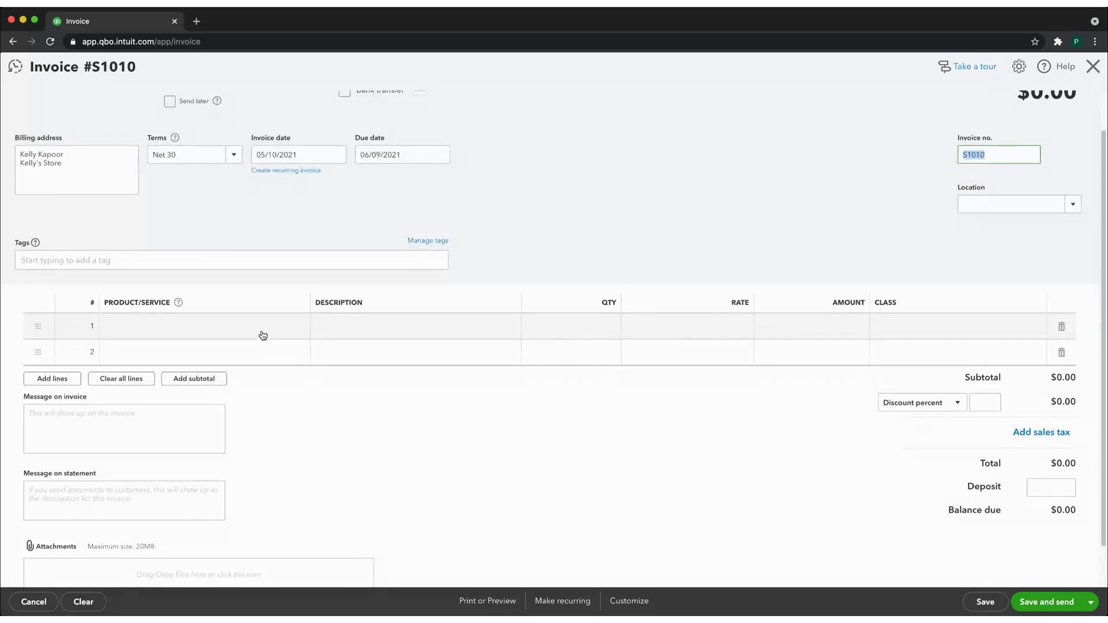
Add World's Best Boss Mug as the invoice's first line item with a quantity of 2.
left_click(301, 331)
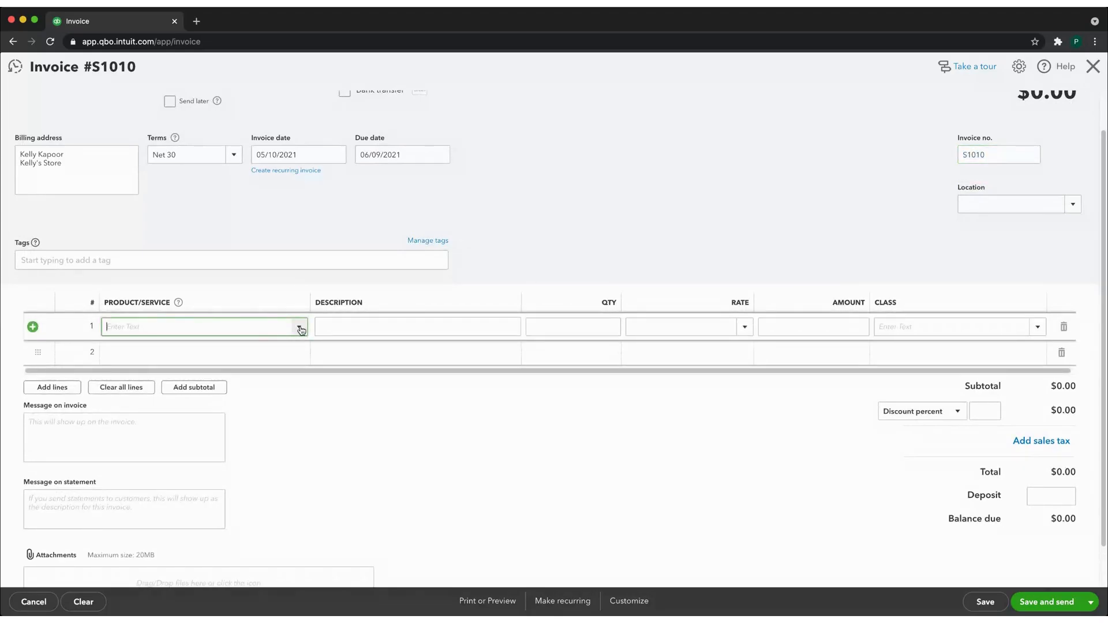
left_click(300, 330)
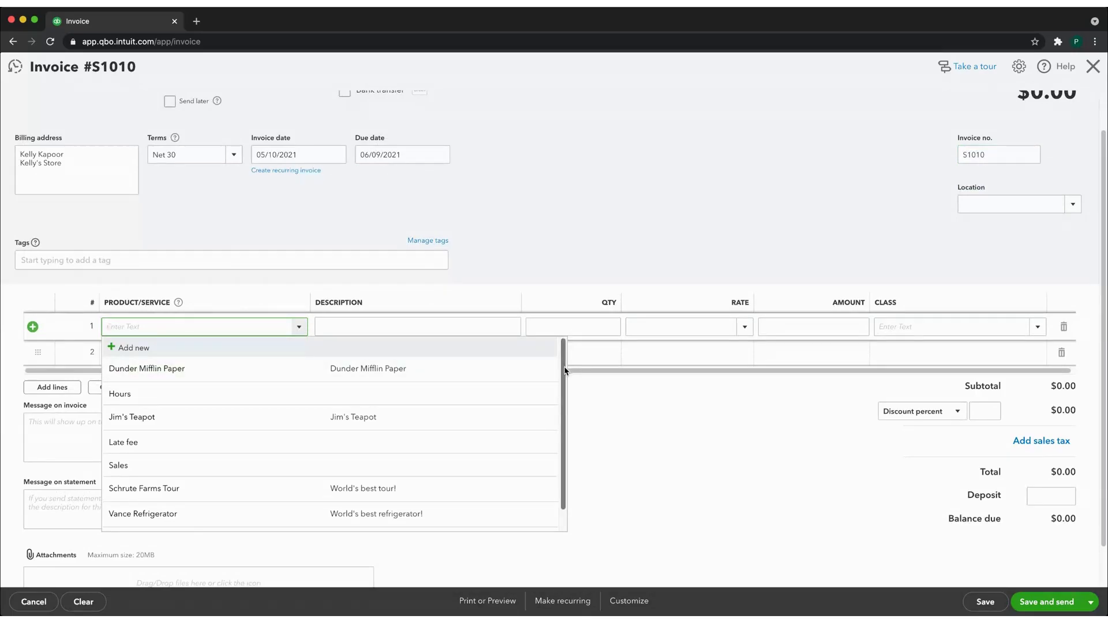
left_click_drag(564, 370, 566, 413)
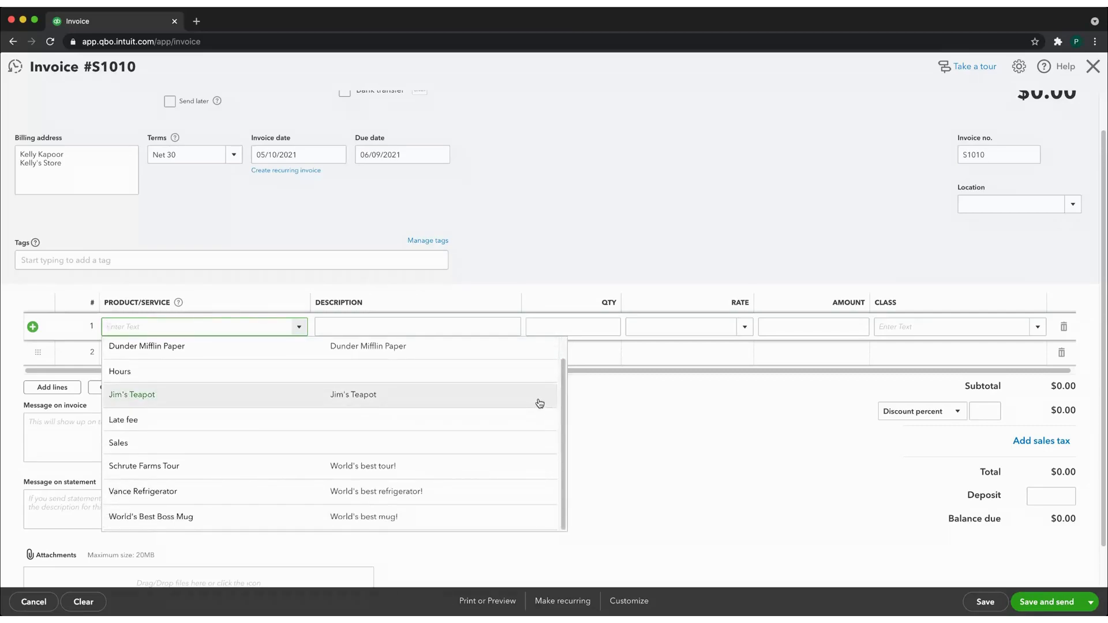
left_click(318, 522)
left_click(503, 460)
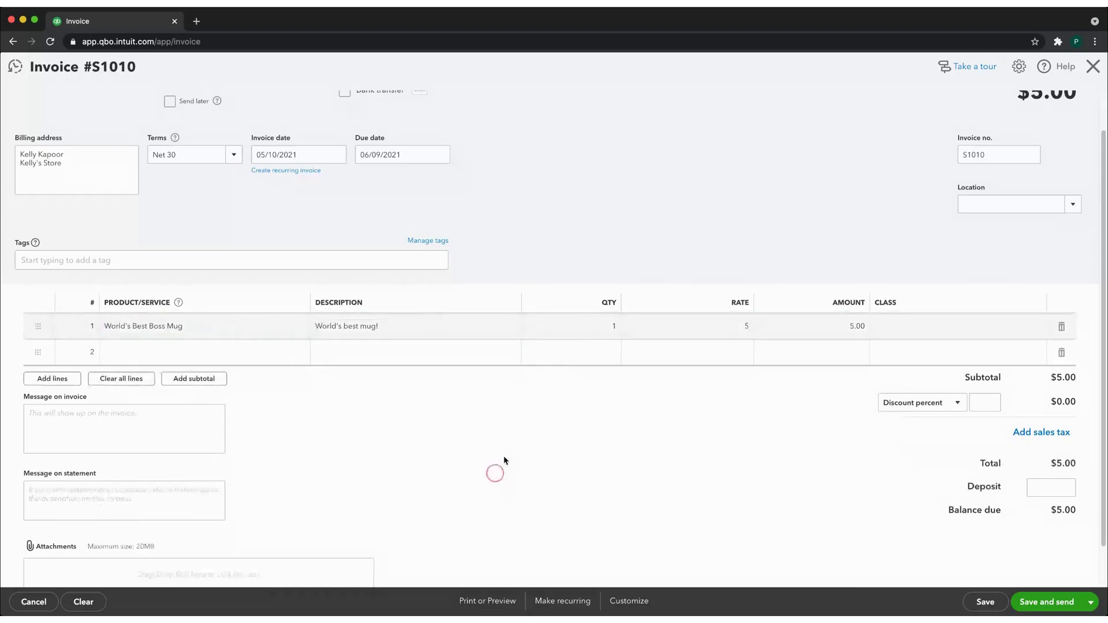
left_click(602, 326)
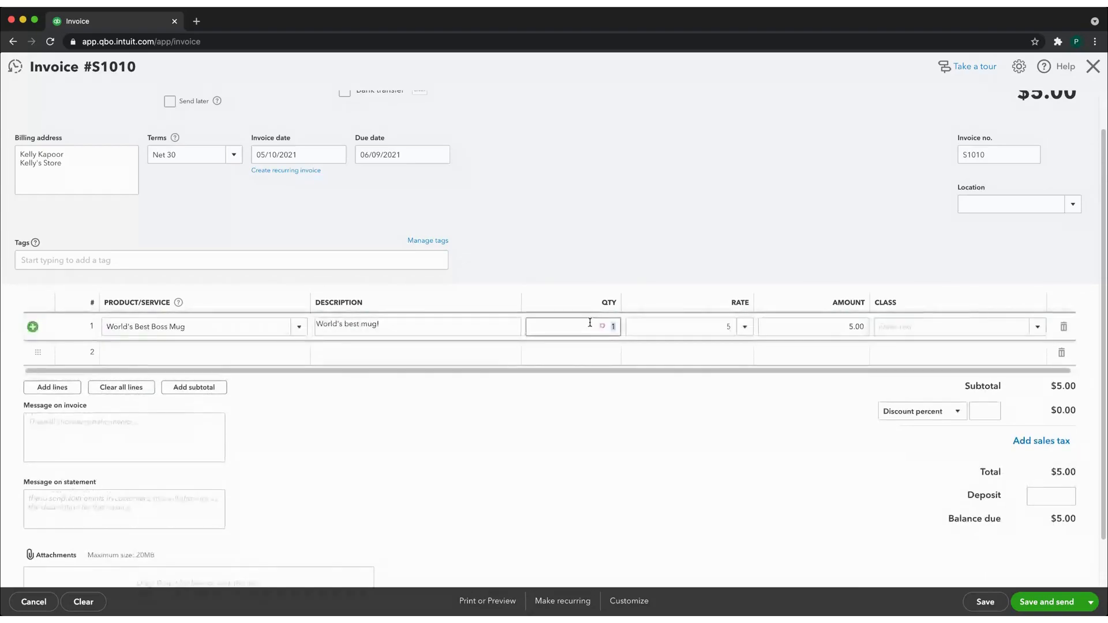
type("2")
left_click(679, 426)
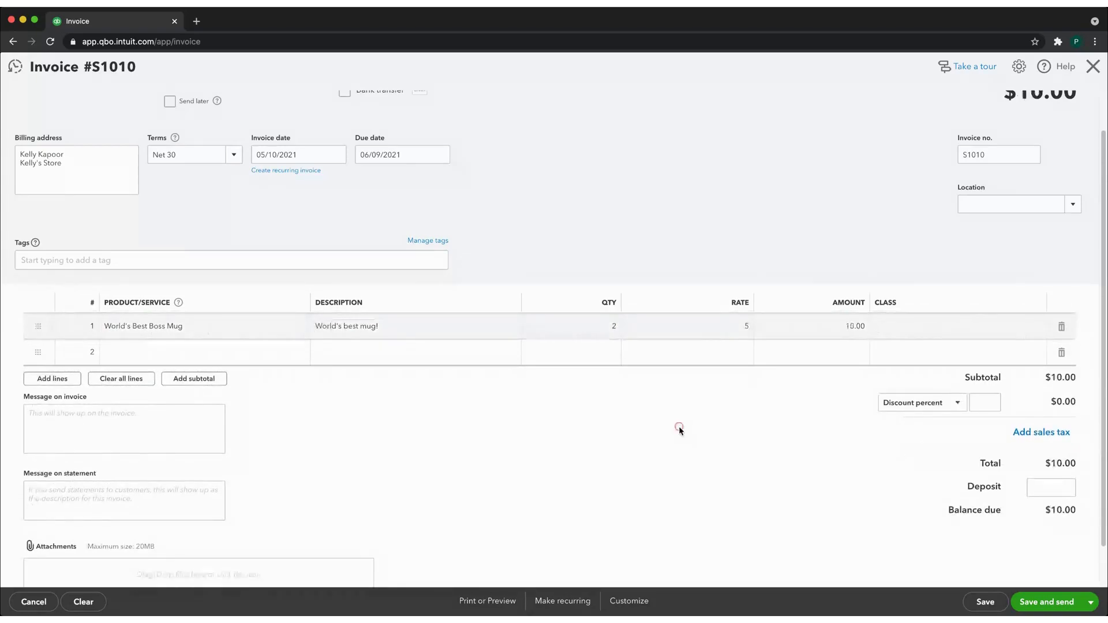
Save the invoice for sending and enlarge the body box of its email, keeping the default message.
scroll(701, 458, "down", 2)
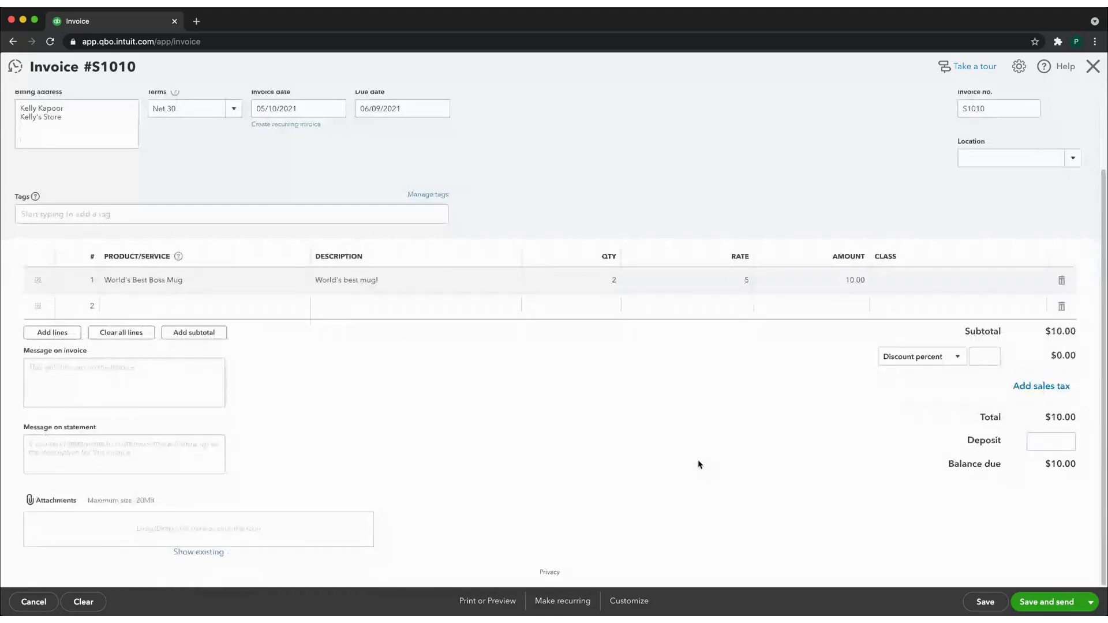
left_click(156, 384)
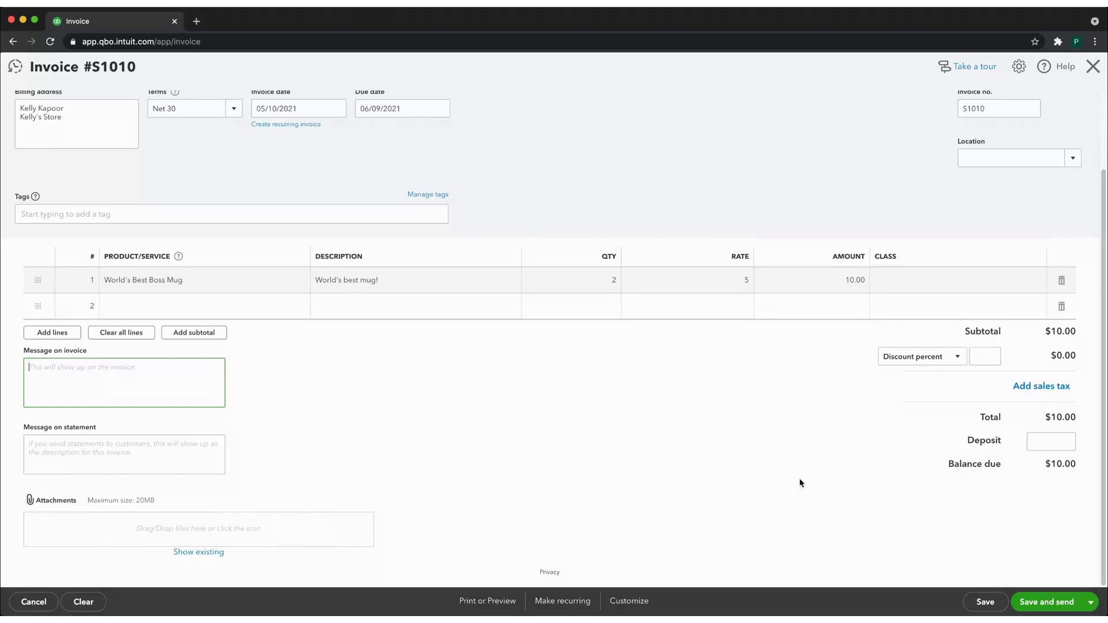
left_click(1045, 602)
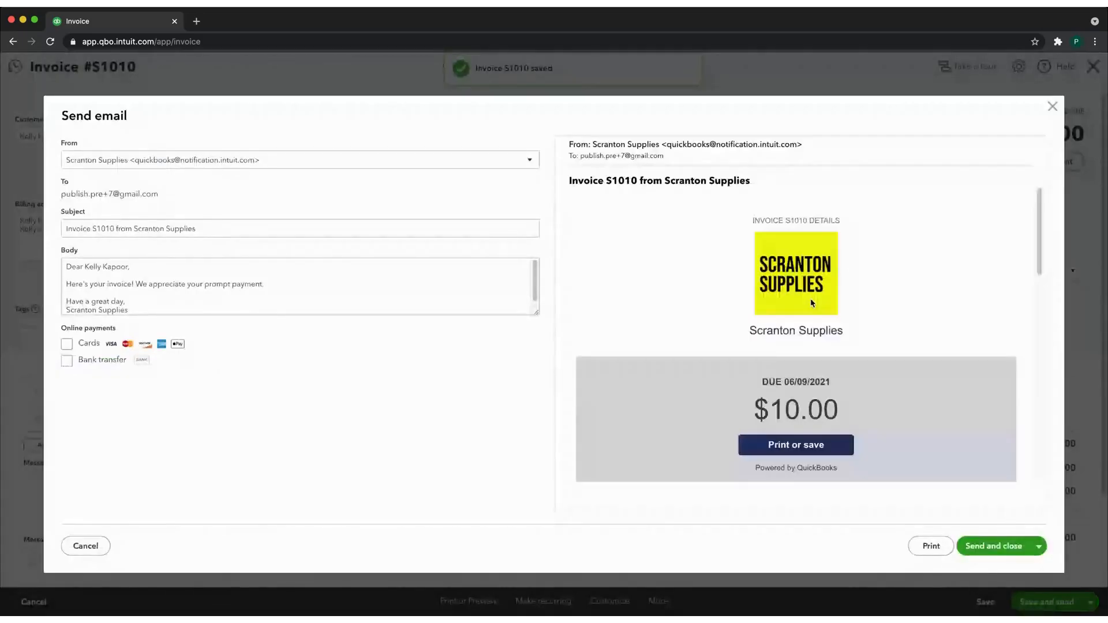
left_click_drag(536, 313, 557, 370)
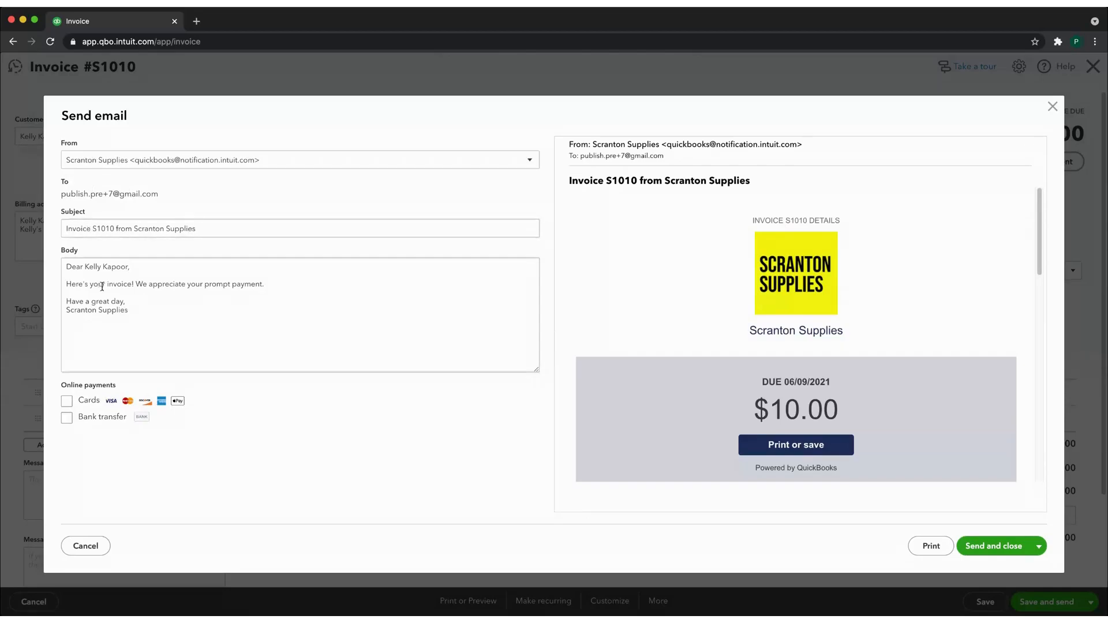
left_click(115, 307)
key("super+a")
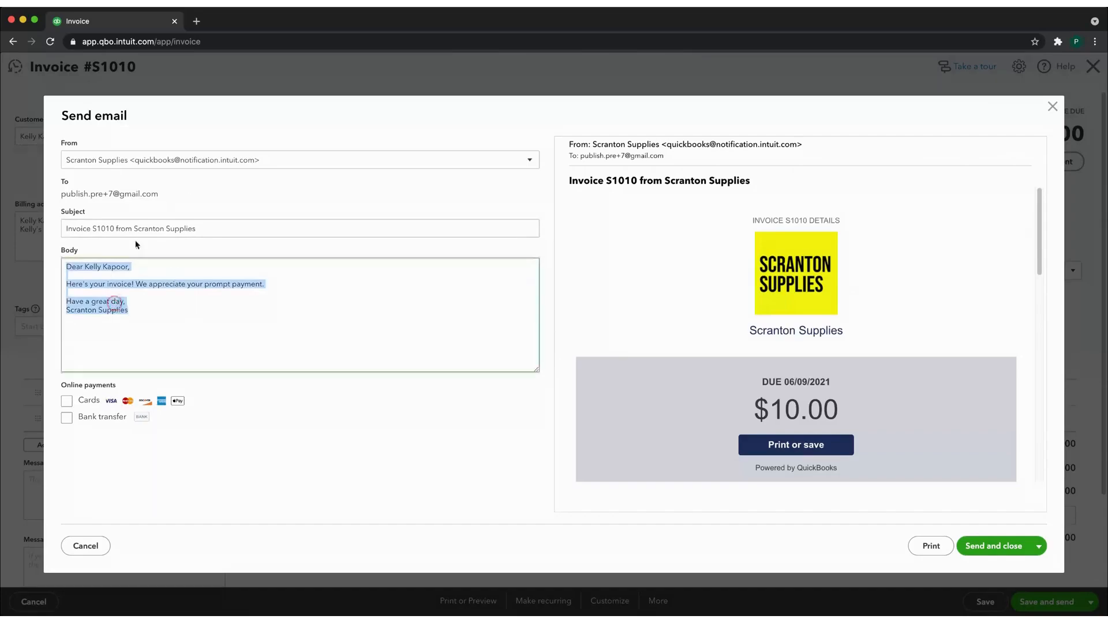
left_click(153, 320)
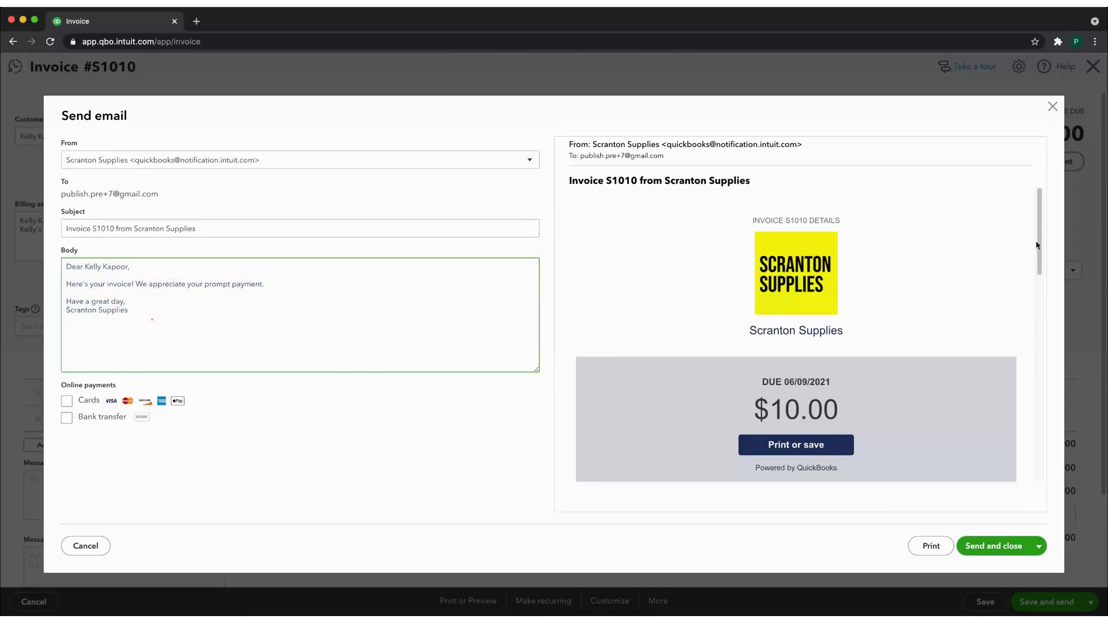
Check the email preview of the invoice, and send it to the customer using the send-and-close option.
scroll(1042, 265, "down", 2)
scroll(1046, 269, "down", 10)
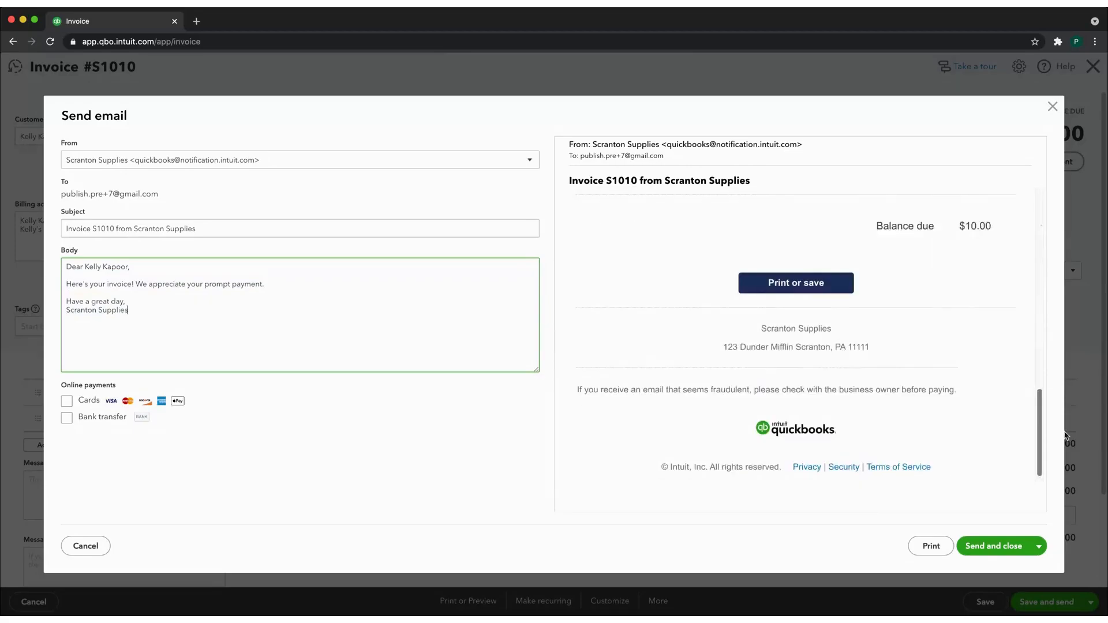
scroll(1057, 318, "up", 5)
scroll(1058, 318, "up", 5)
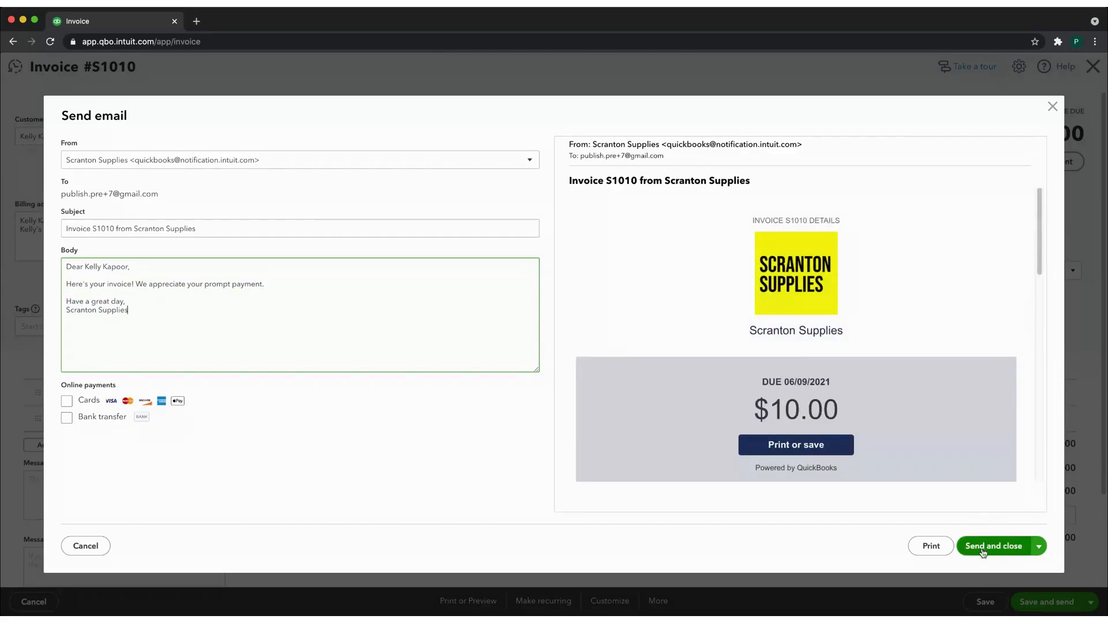
left_click(1045, 550)
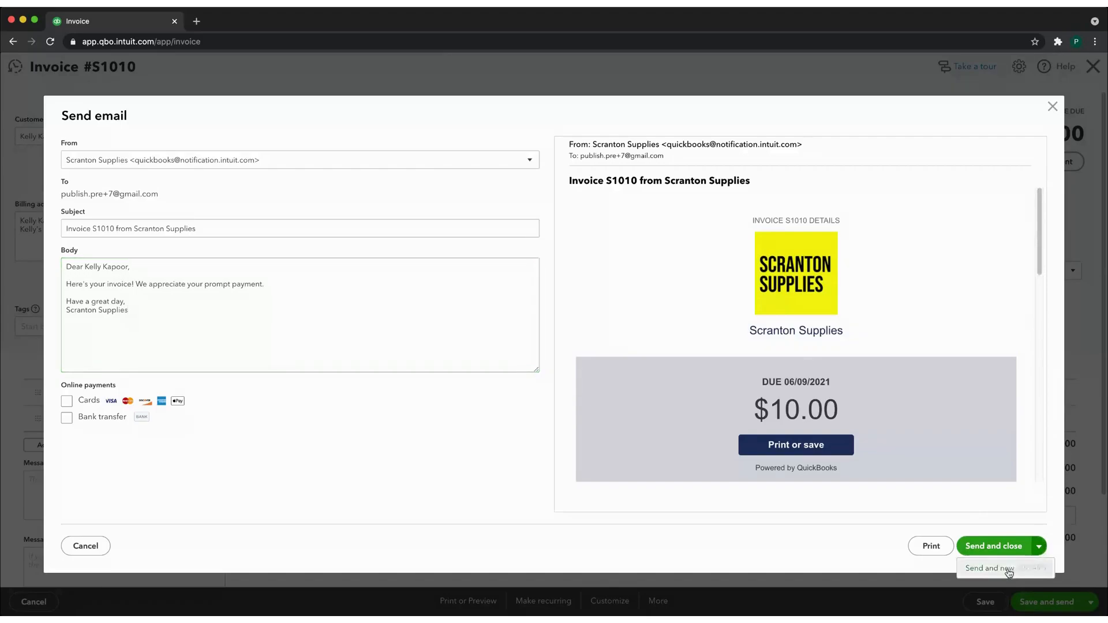
left_click(844, 555)
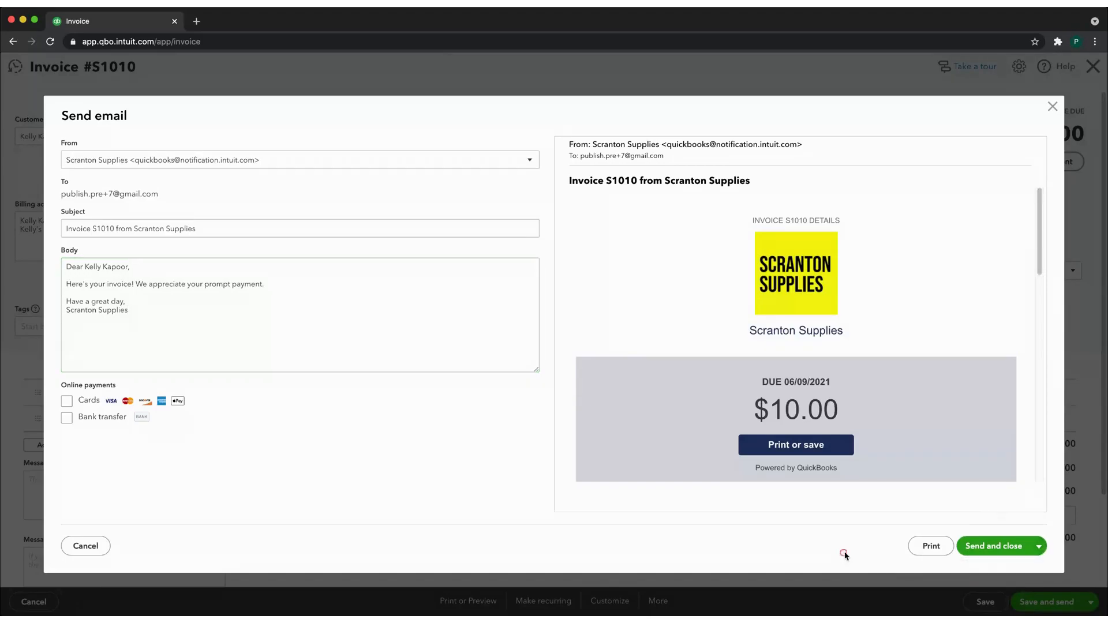
left_click(1004, 549)
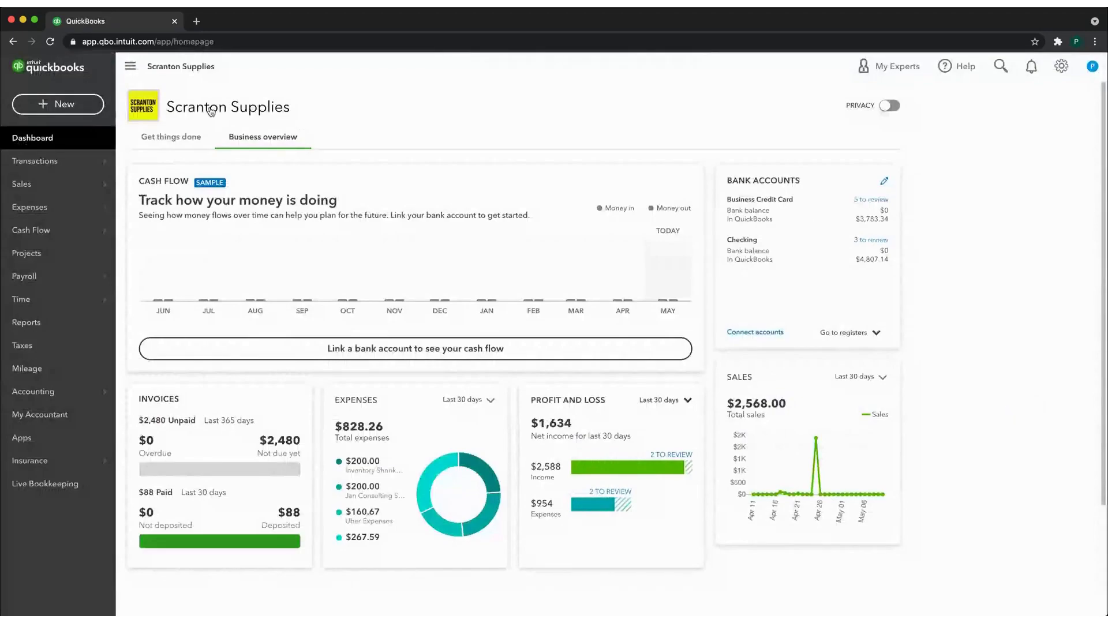
Create a new invoice and select the existing customer with the Jim's Store billing address.
left_click(63, 104)
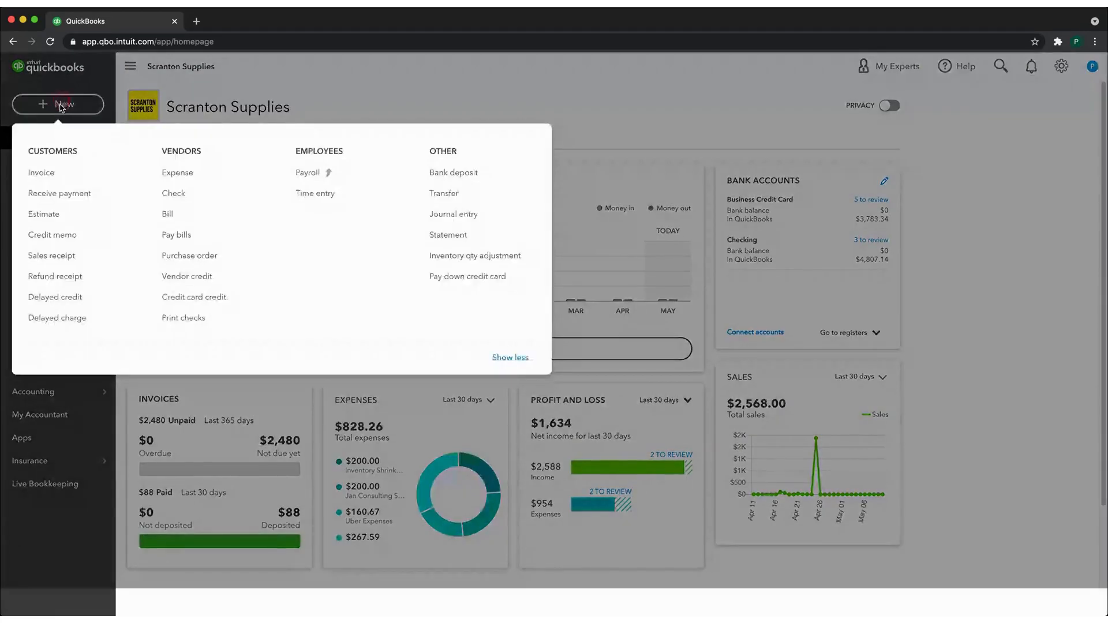
left_click(45, 175)
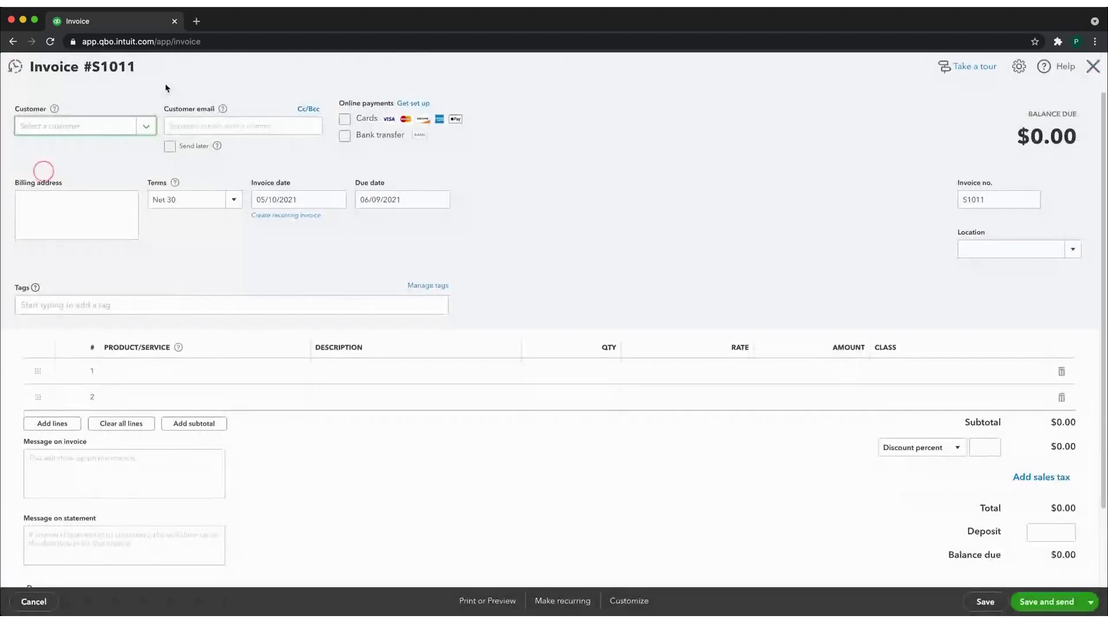
left_click(146, 126)
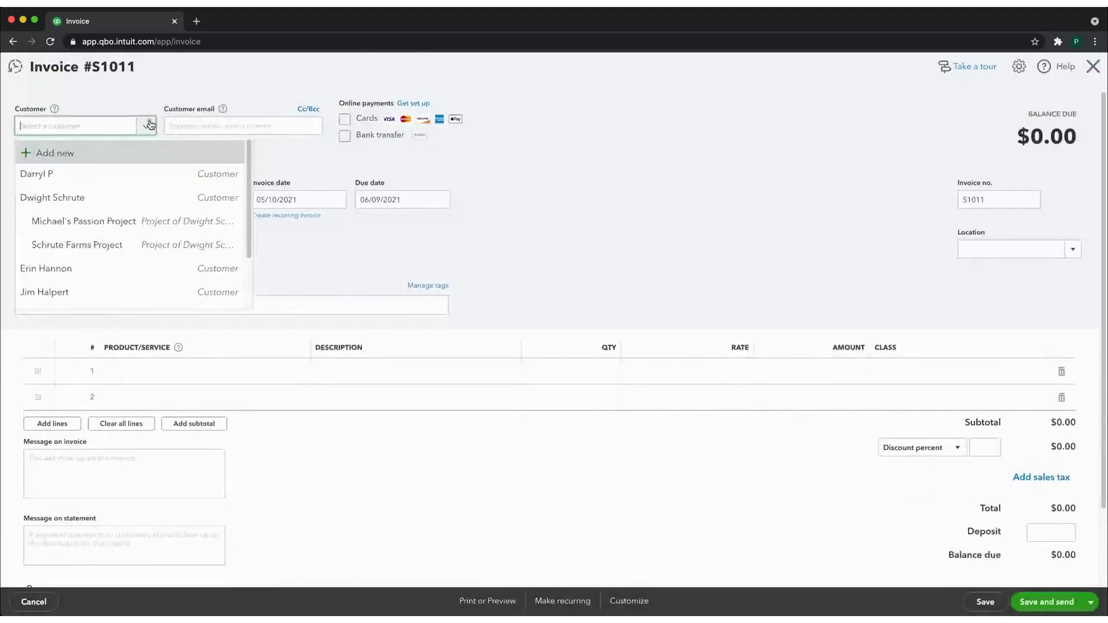
scroll(247, 185, "down", 3)
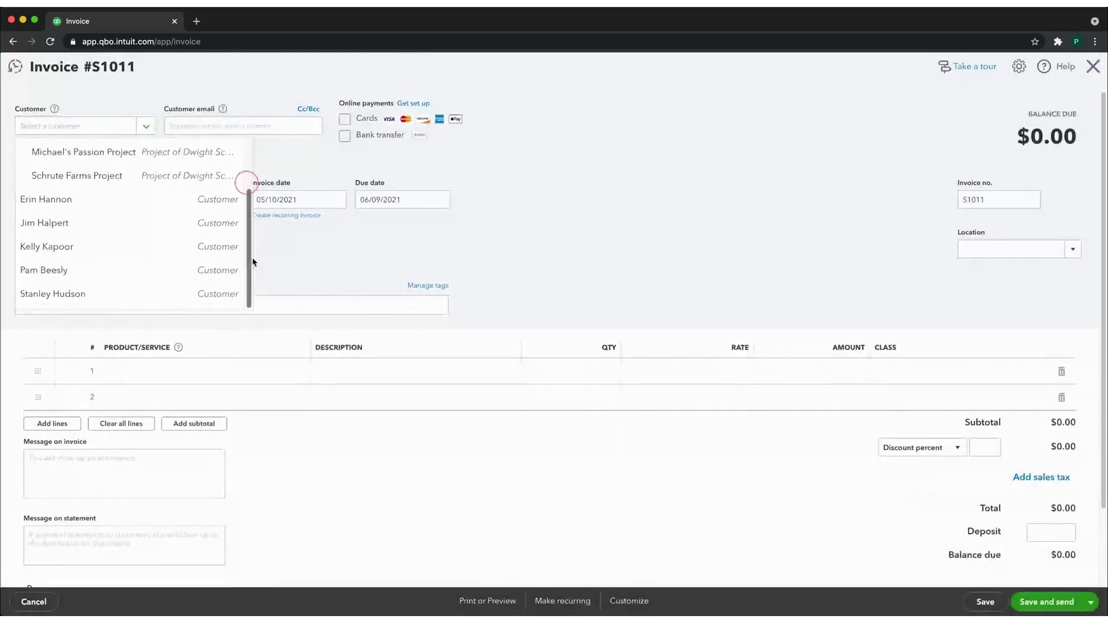
left_click(61, 225)
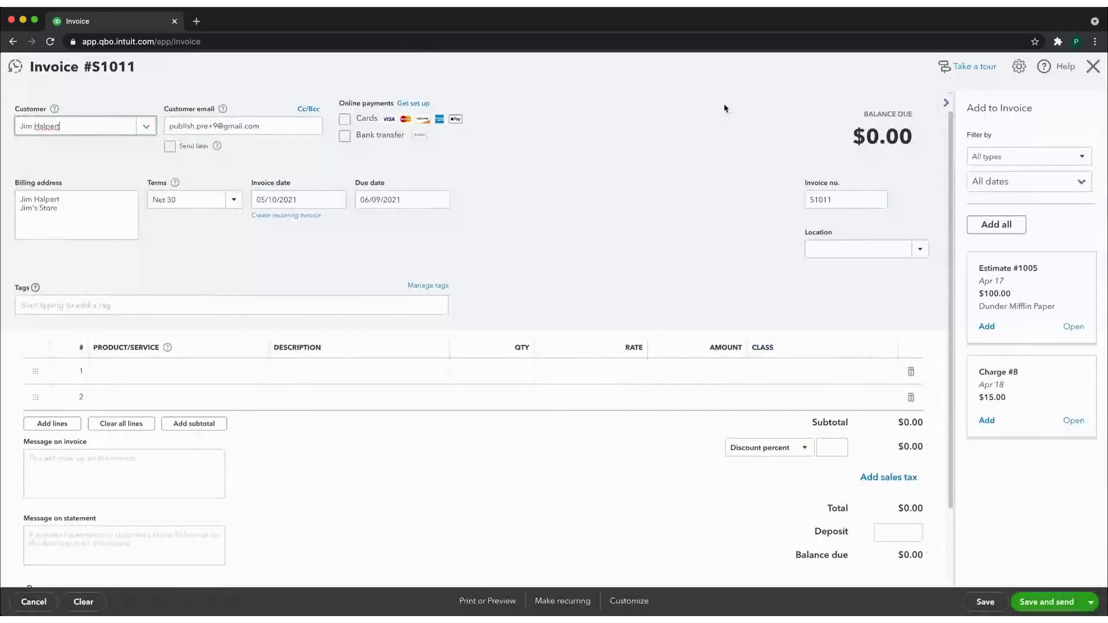
Look over the estimate and charge suggested under Add to Invoice, and collapse them without adding either one.
left_click(1005, 113)
triple_click(1007, 108)
left_click(1007, 109)
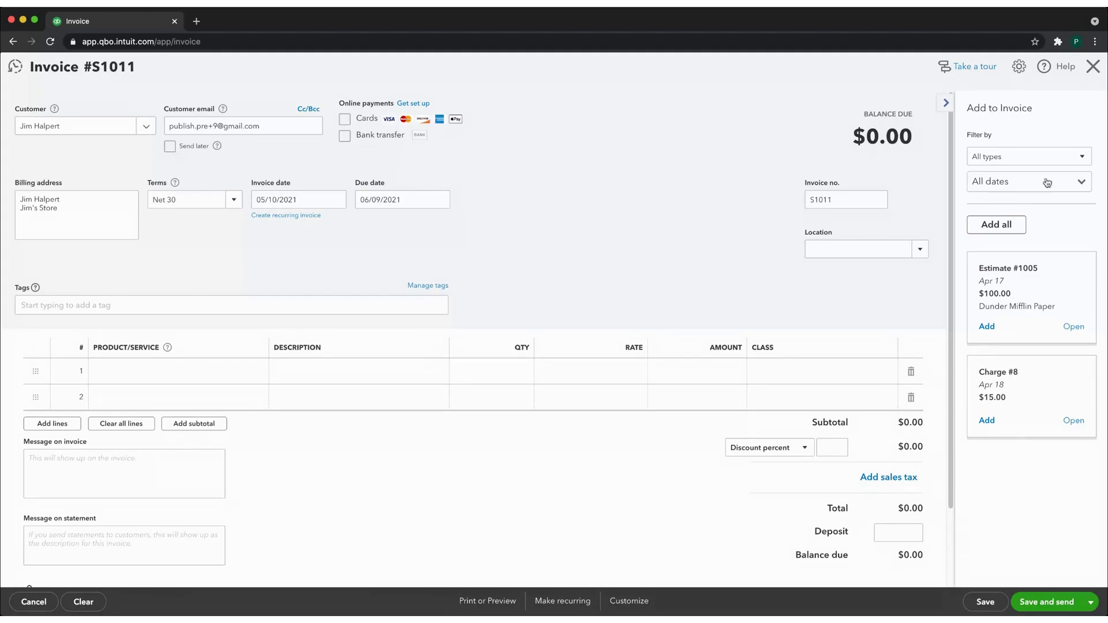
left_click(946, 102)
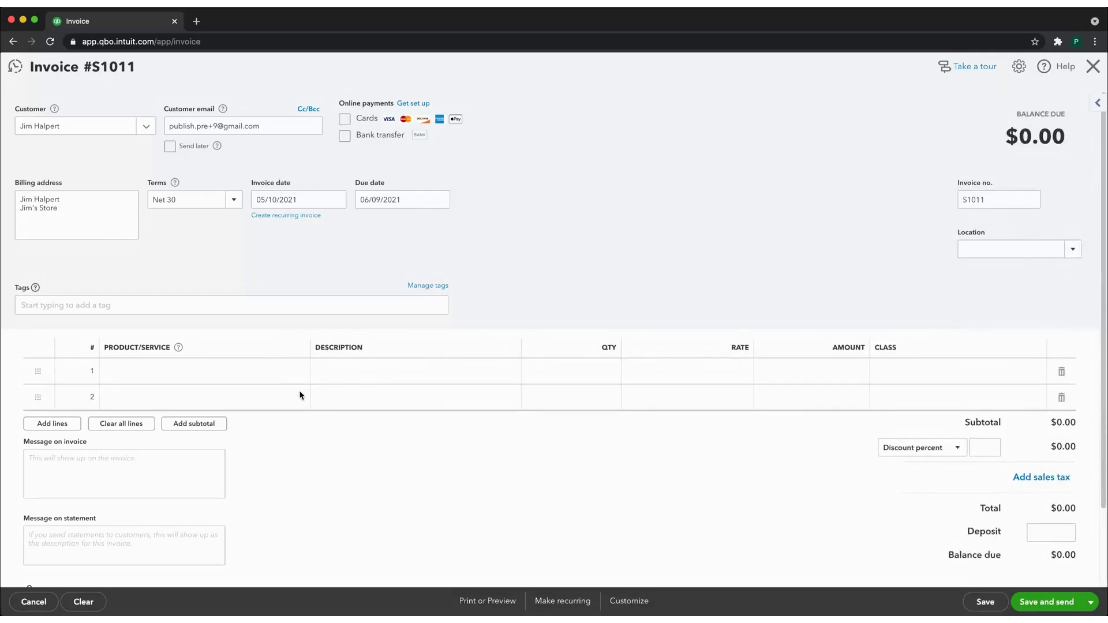
Add World's Best Boss Mug as the invoice's first line item with a quantity of 8.
left_click(296, 374)
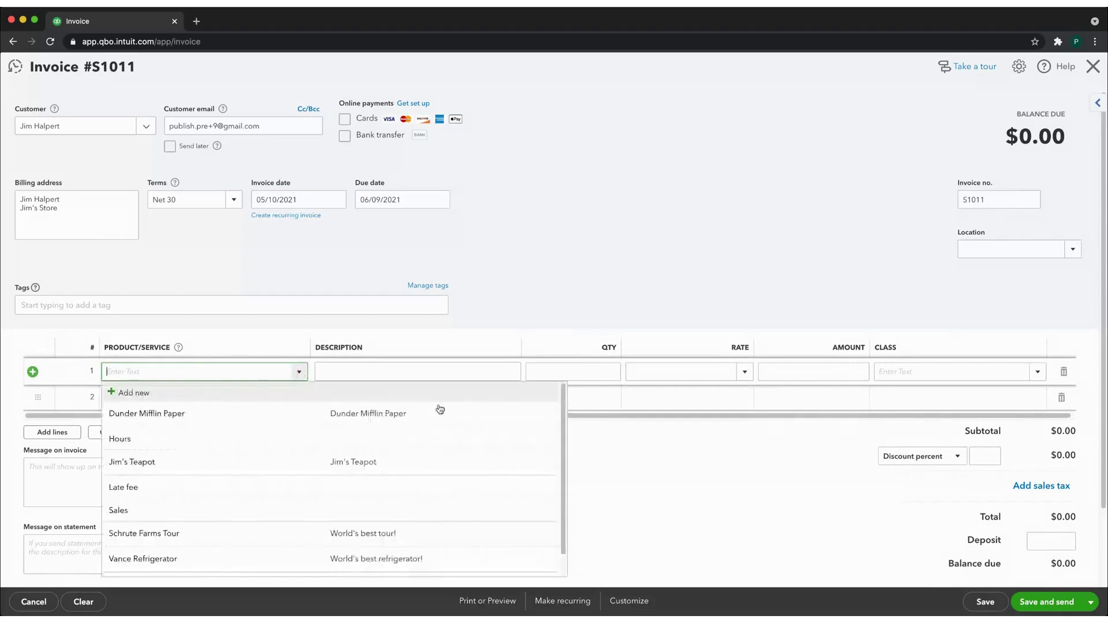
left_click_drag(564, 438, 573, 501)
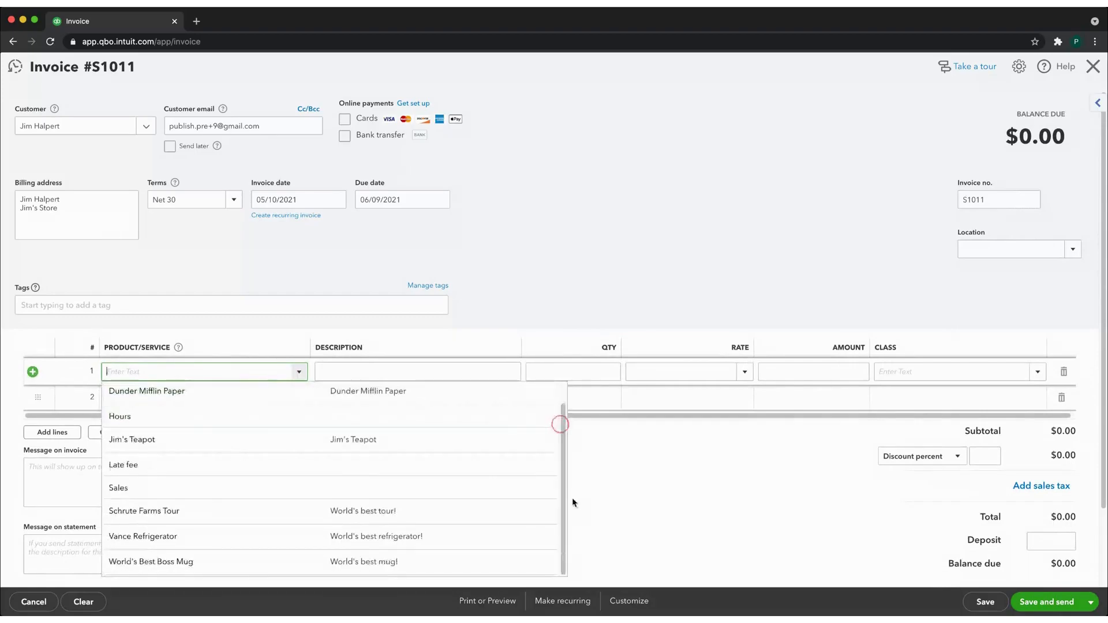
left_click(237, 563)
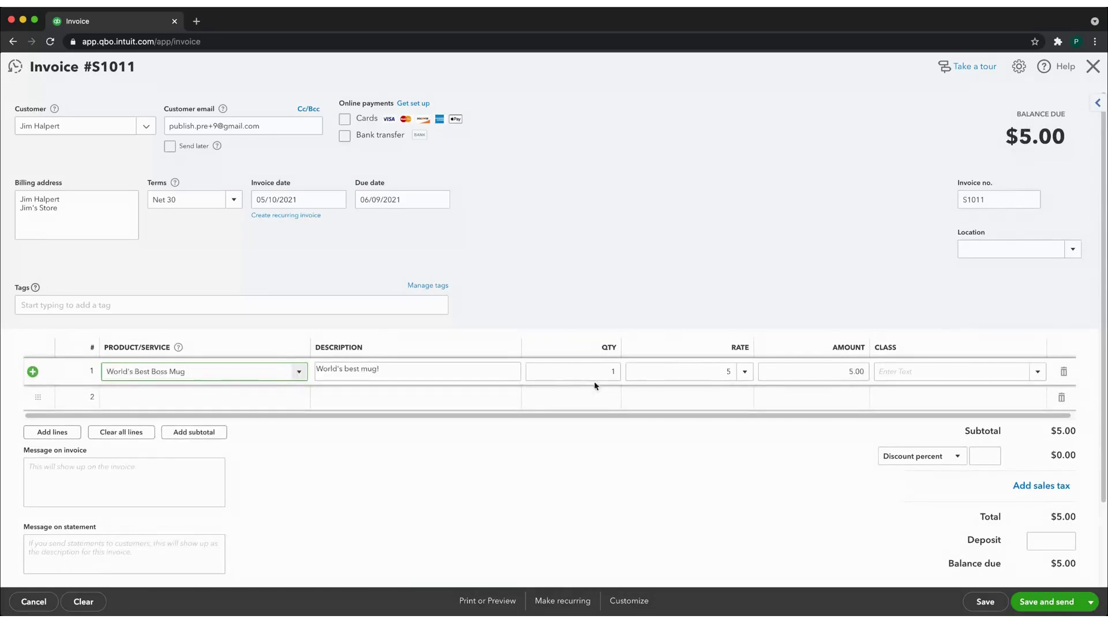
left_click(633, 372)
type("8")
left_click(650, 475)
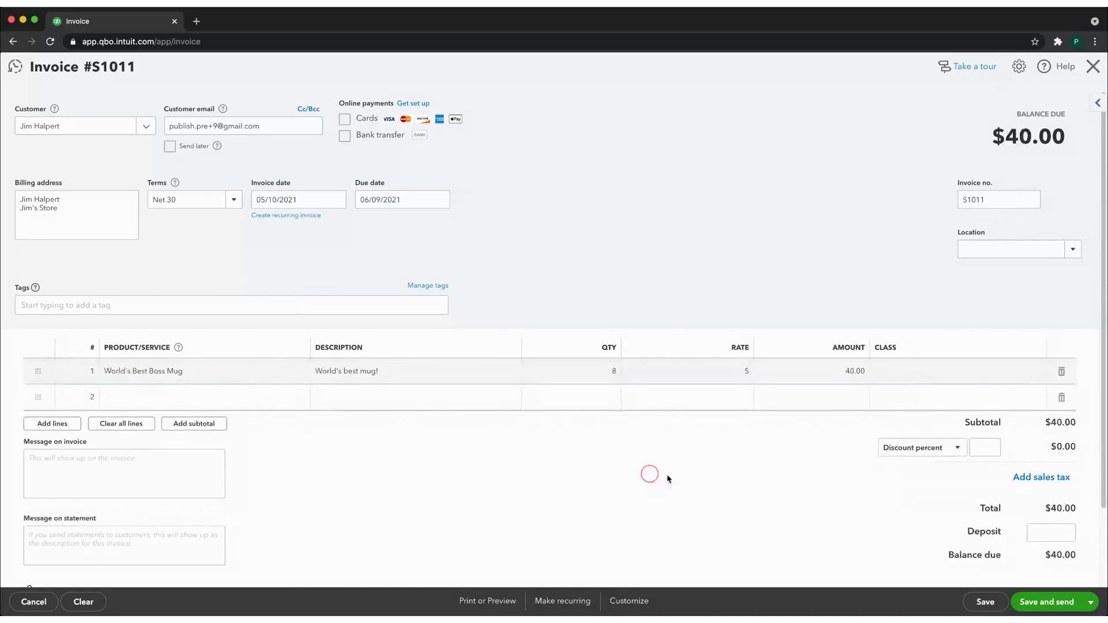
Compare the percent and value discount types, and apply a 5 percent discount to the invoice.
left_click(951, 450)
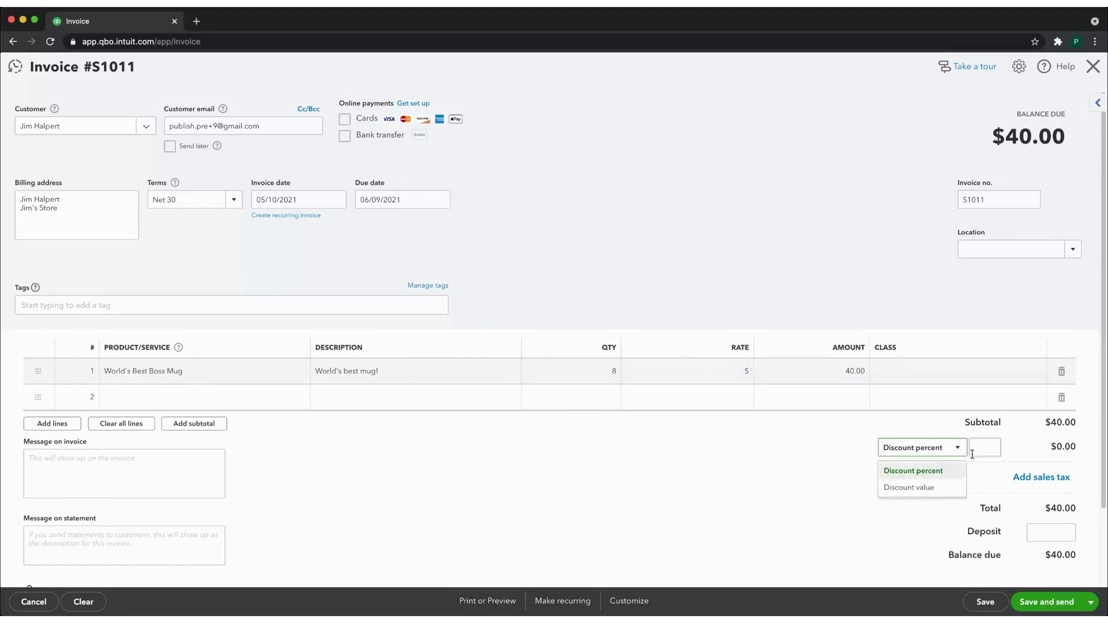
left_click(981, 448)
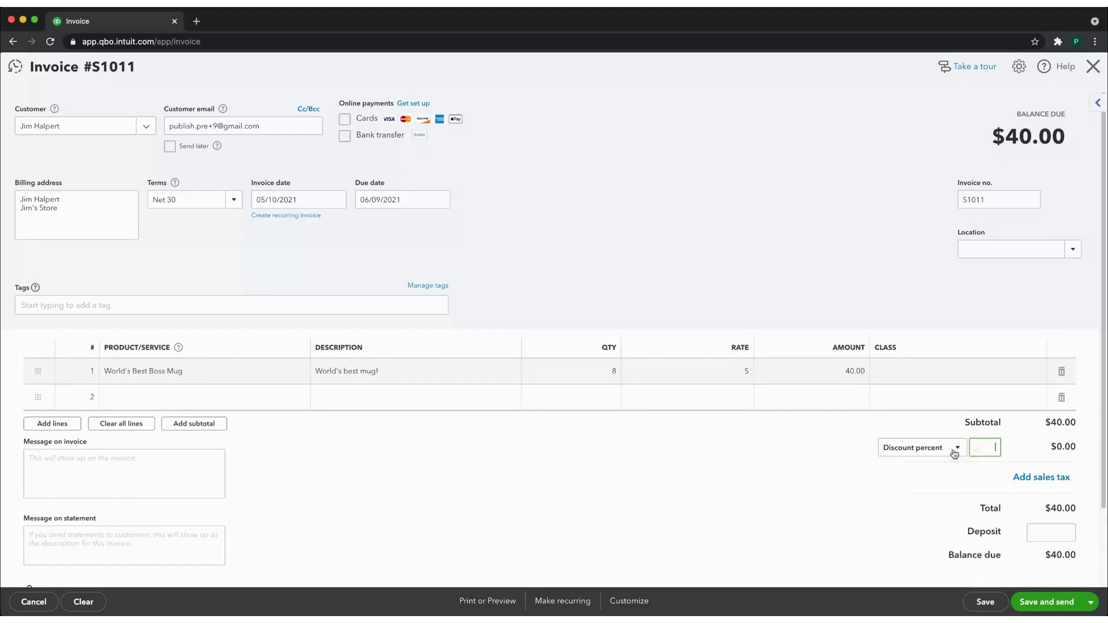
left_click(957, 450)
left_click(924, 486)
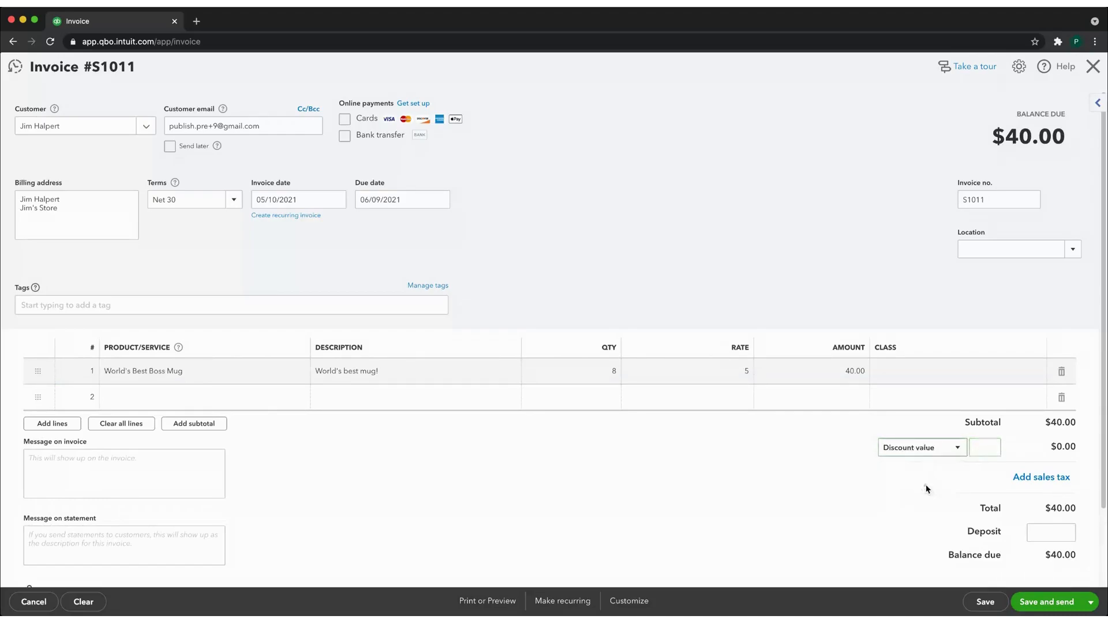
left_click(958, 448)
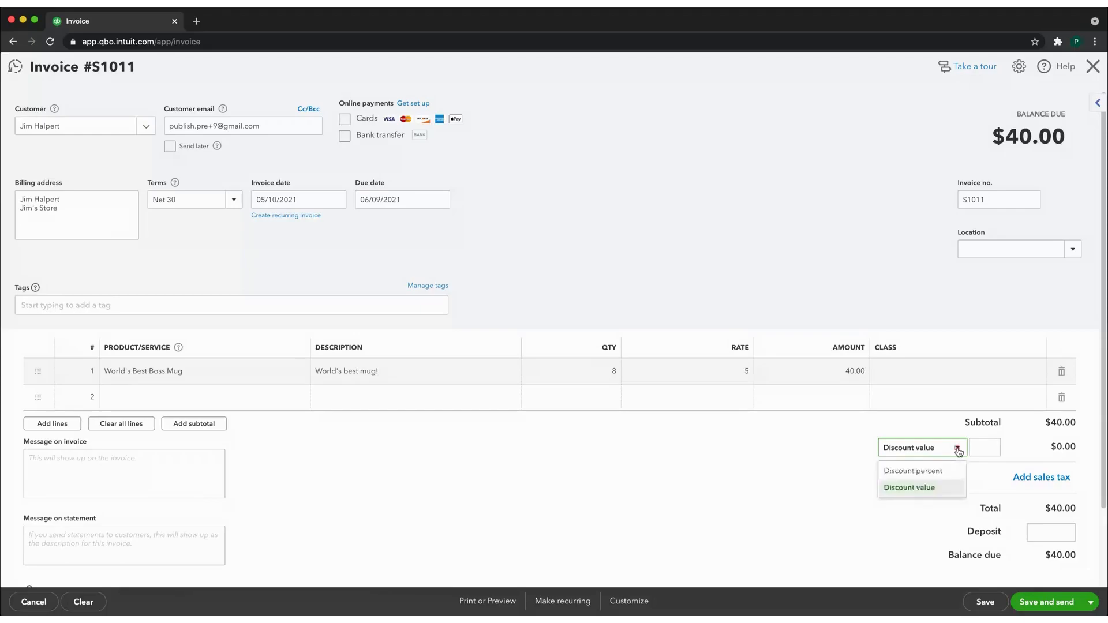
left_click(948, 472)
left_click(982, 444)
type("5")
left_click(772, 523)
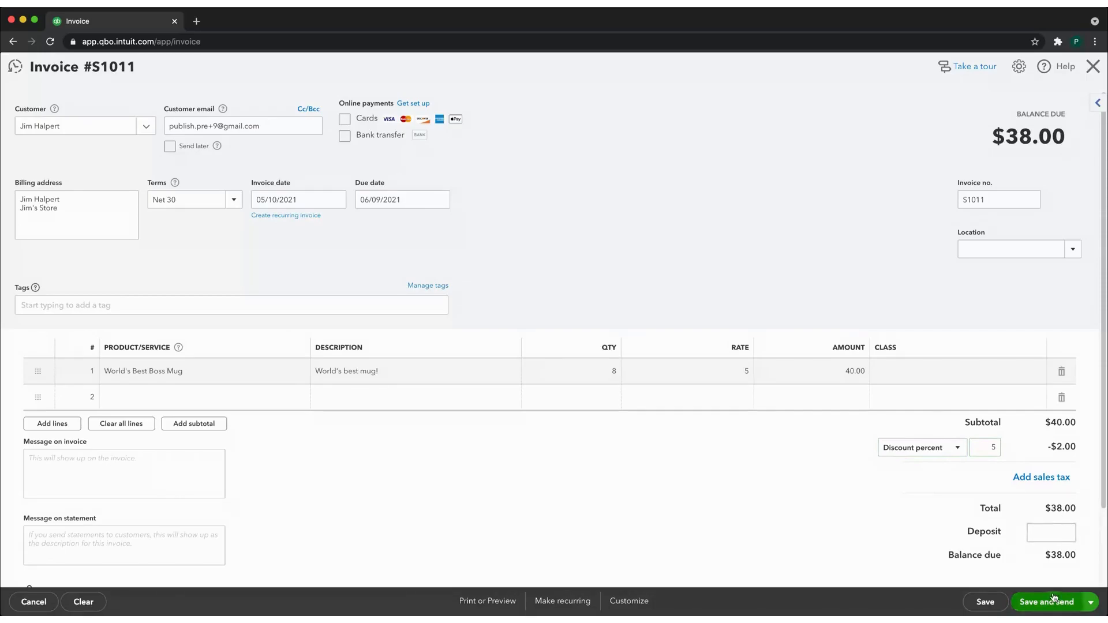
Review the other save options, save the invoice for sending, and email it with the default message using send and close.
left_click(1091, 602)
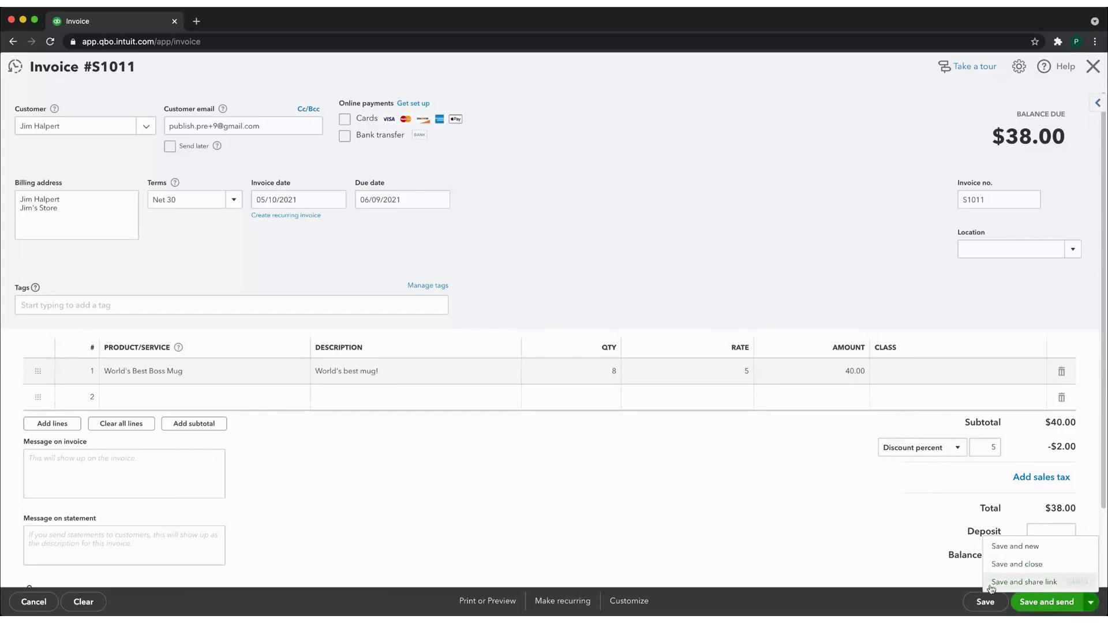
left_click(949, 609)
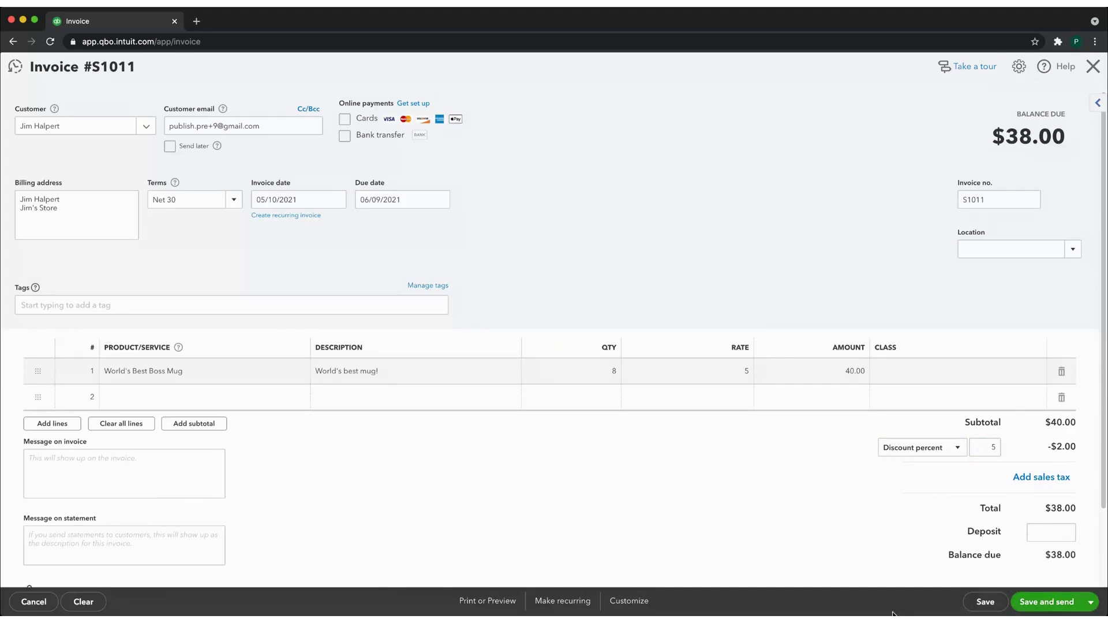
left_click(1026, 604)
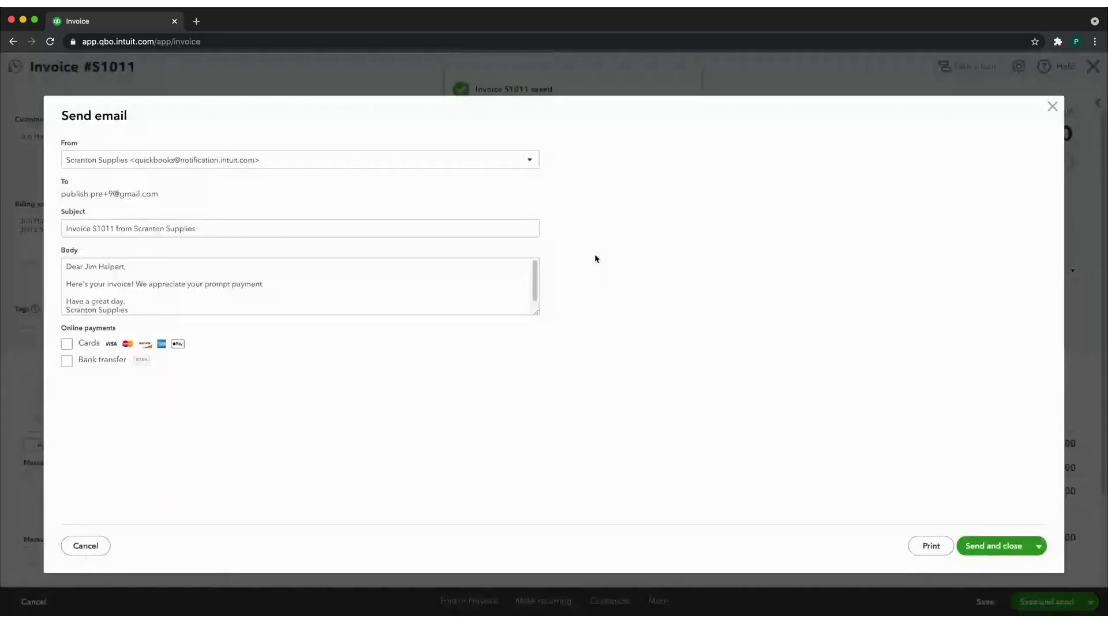
left_click(992, 549)
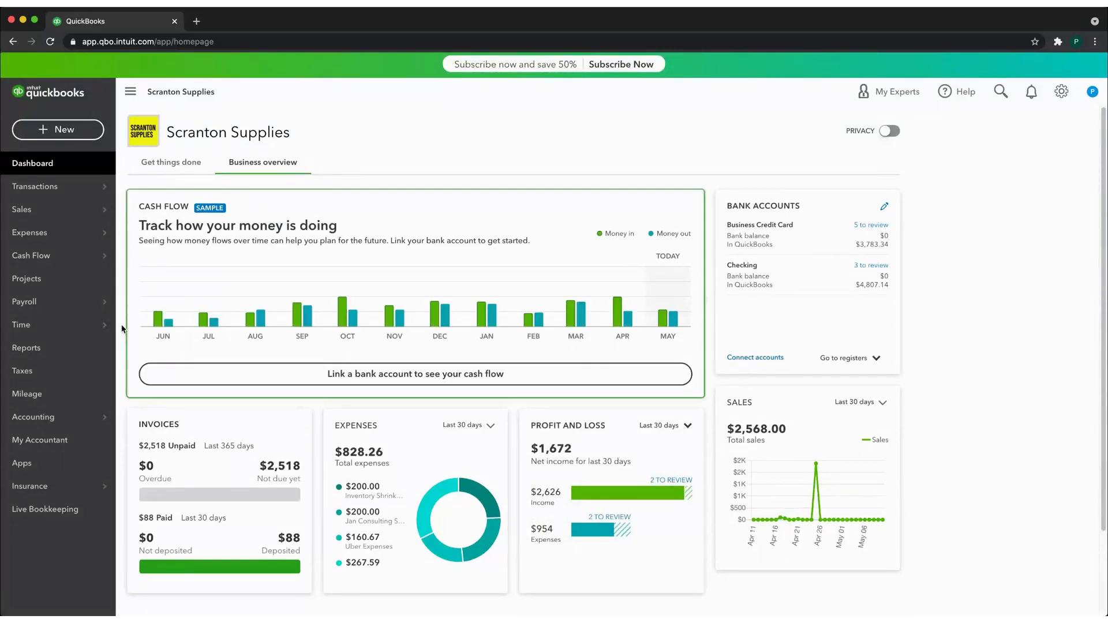
Open the Taxes page and start the sales tax setup.
left_click(26, 381)
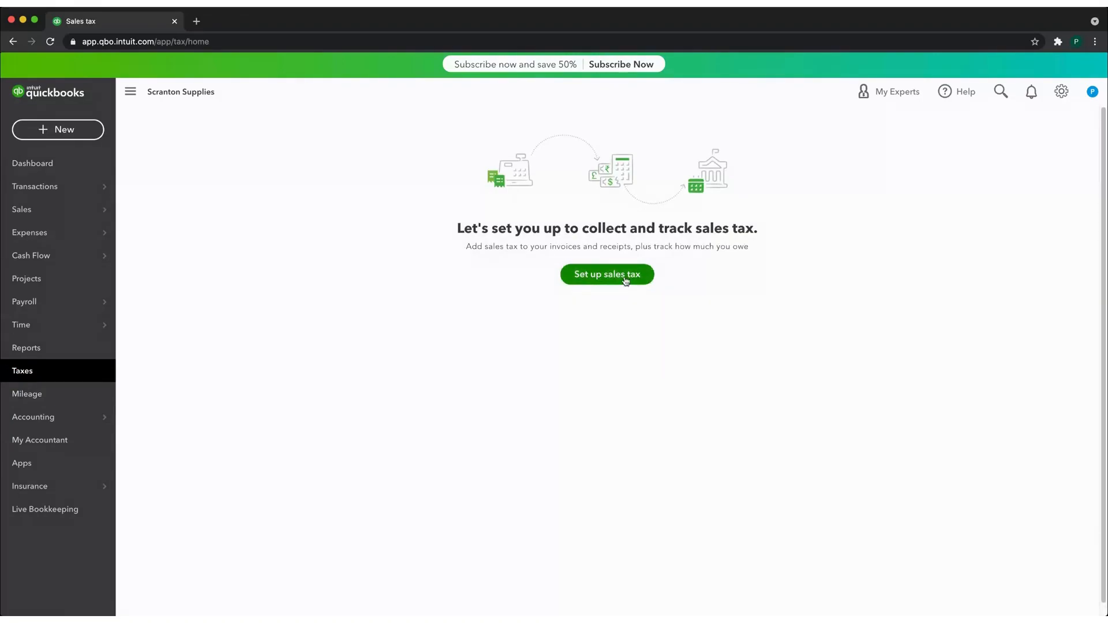
left_click(604, 280)
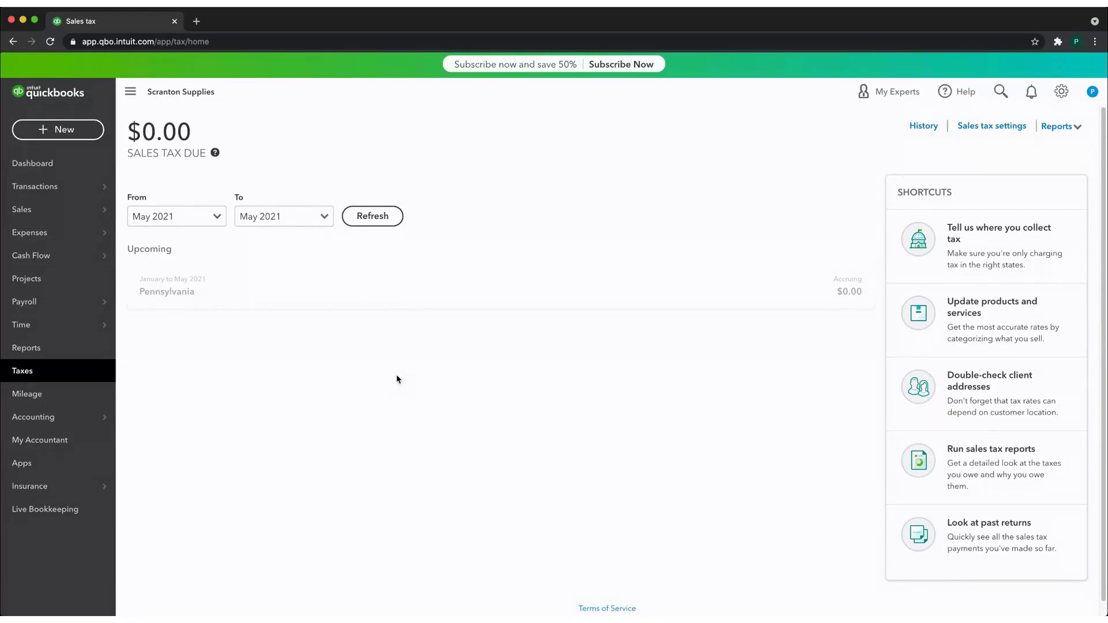
Open a new invoice and check its sales tax rate choices, keeping Based on location.
left_click(47, 133)
left_click(48, 201)
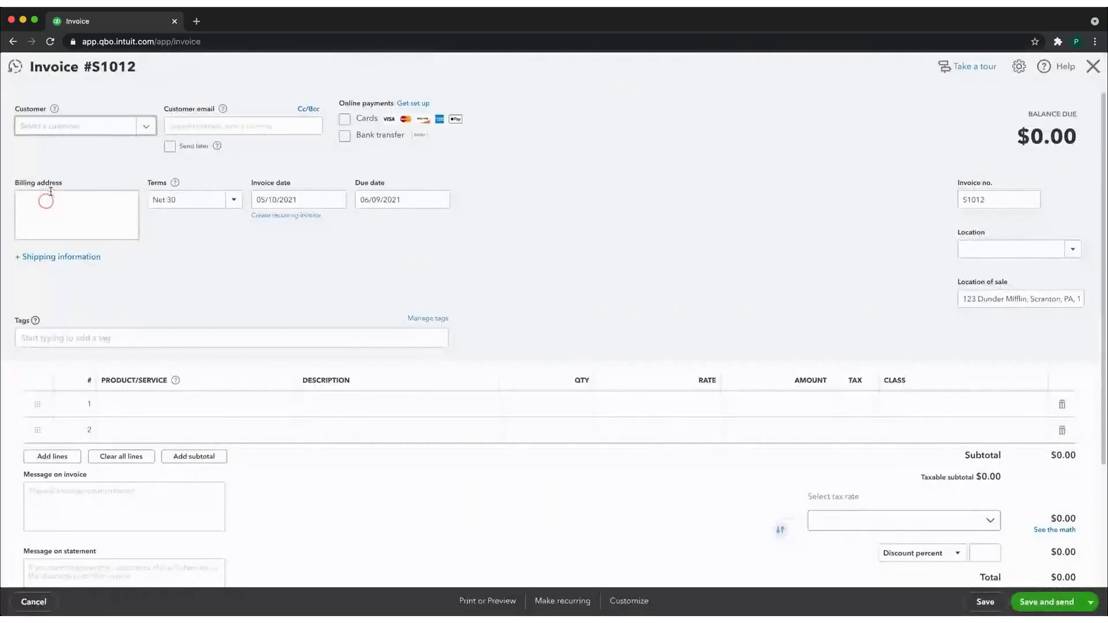
scroll(840, 512, "down", 3)
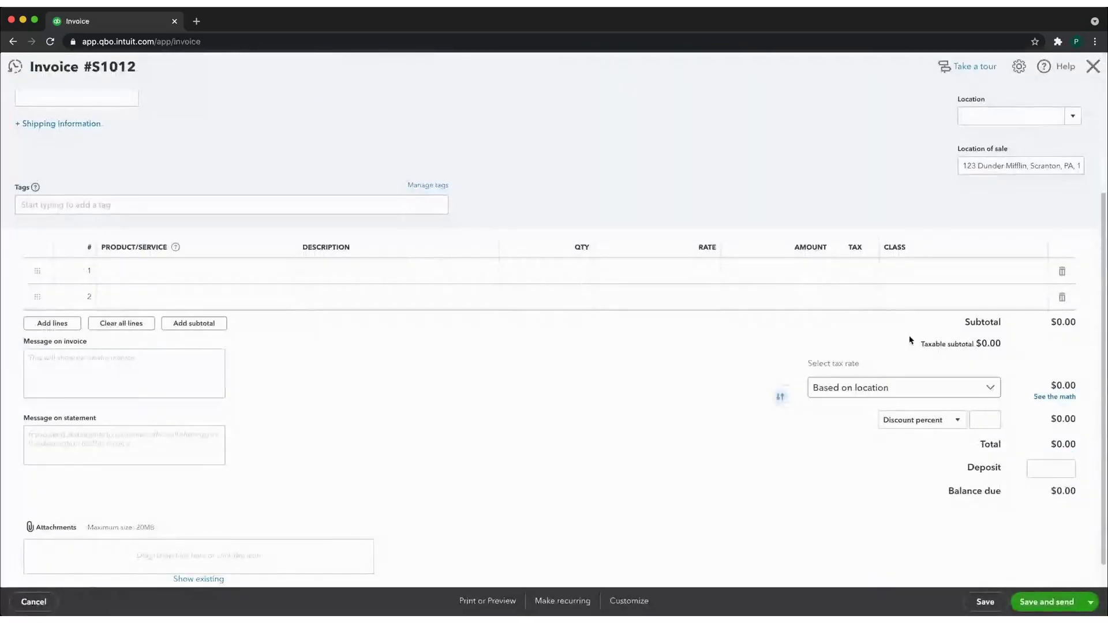
left_click(997, 392)
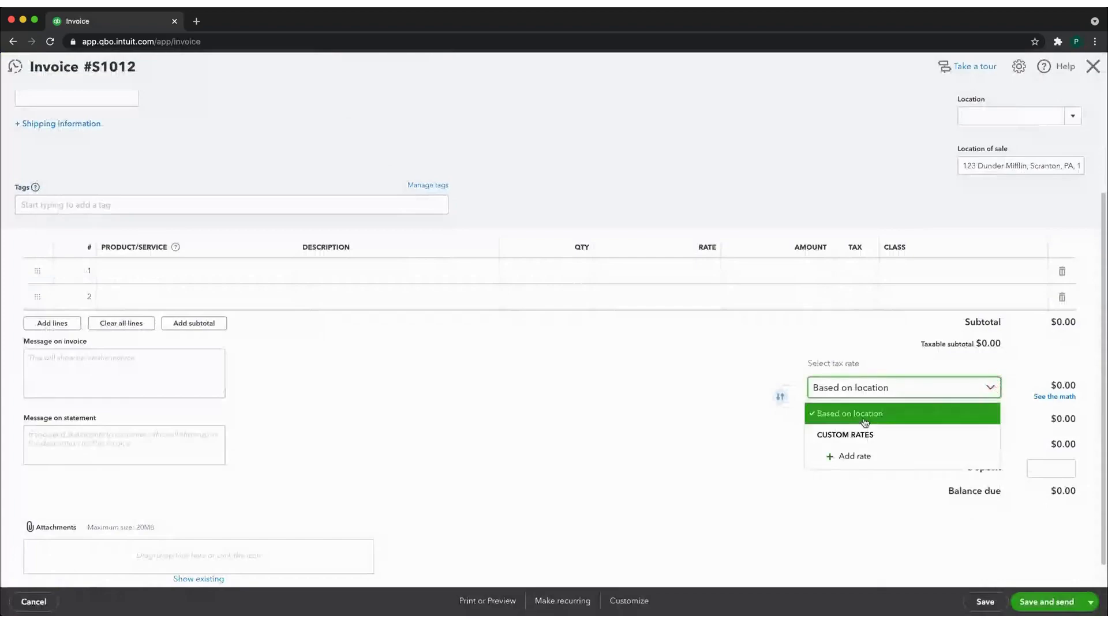
left_click(682, 369)
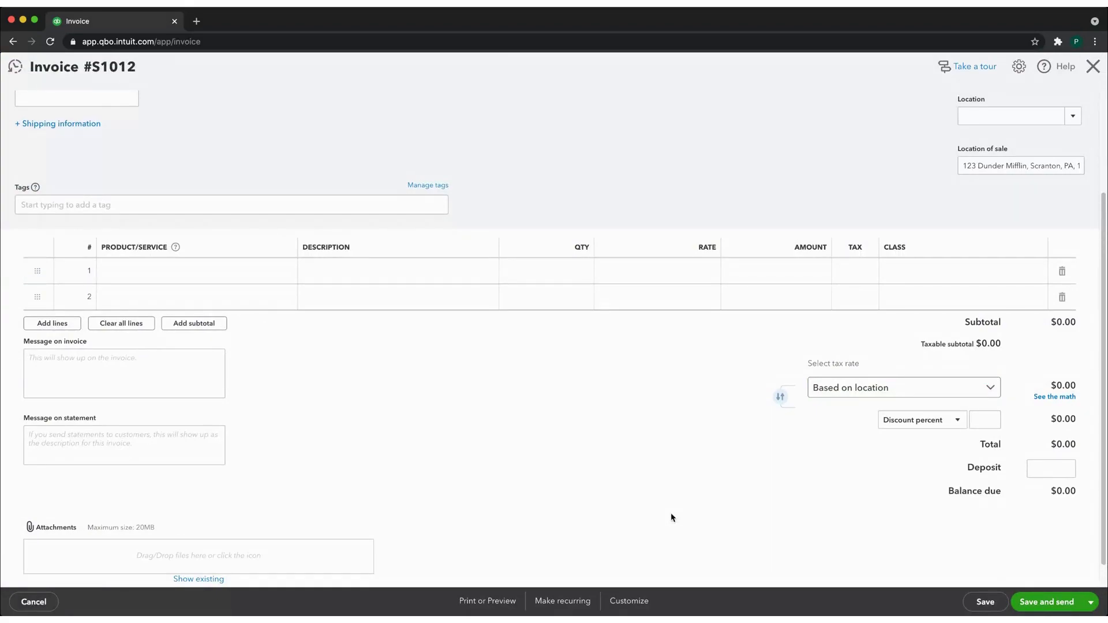
scroll(671, 514, "up", 3)
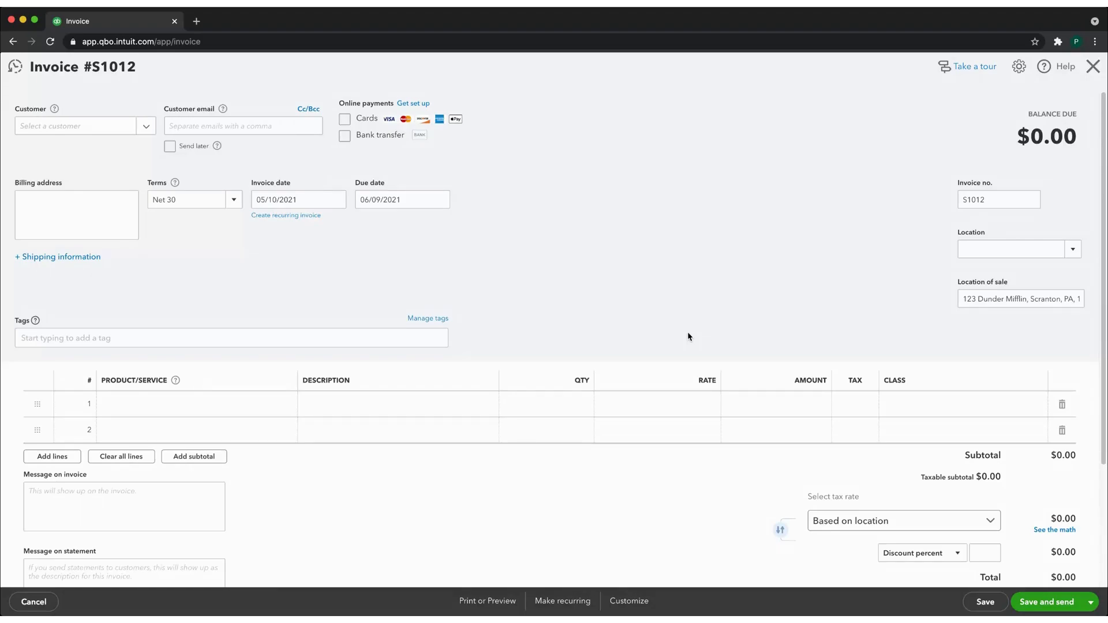
Turn the blank invoice into a recurring invoice and check its interval choices, keeping Monthly.
left_click(564, 603)
left_click(690, 223)
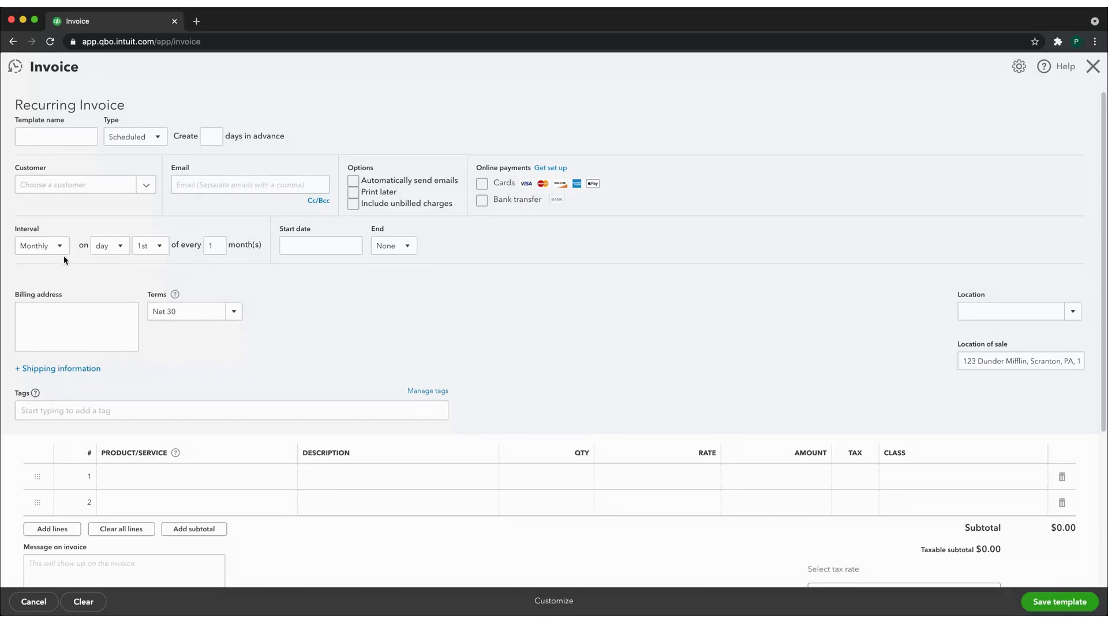
left_click(147, 191)
left_click(406, 317)
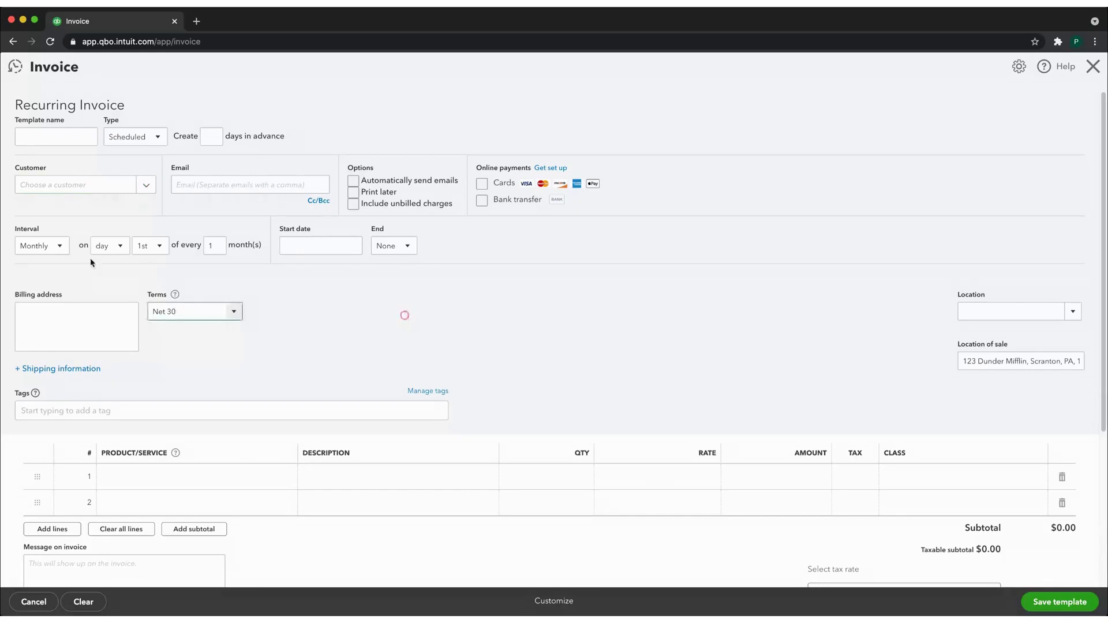
left_click(67, 250)
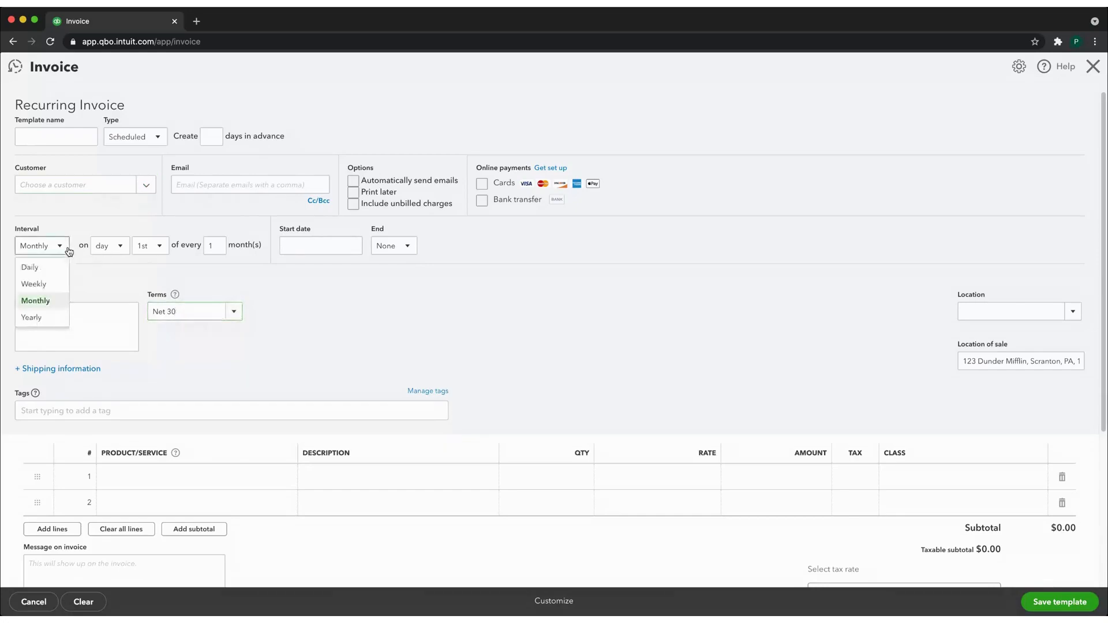
left_click(51, 300)
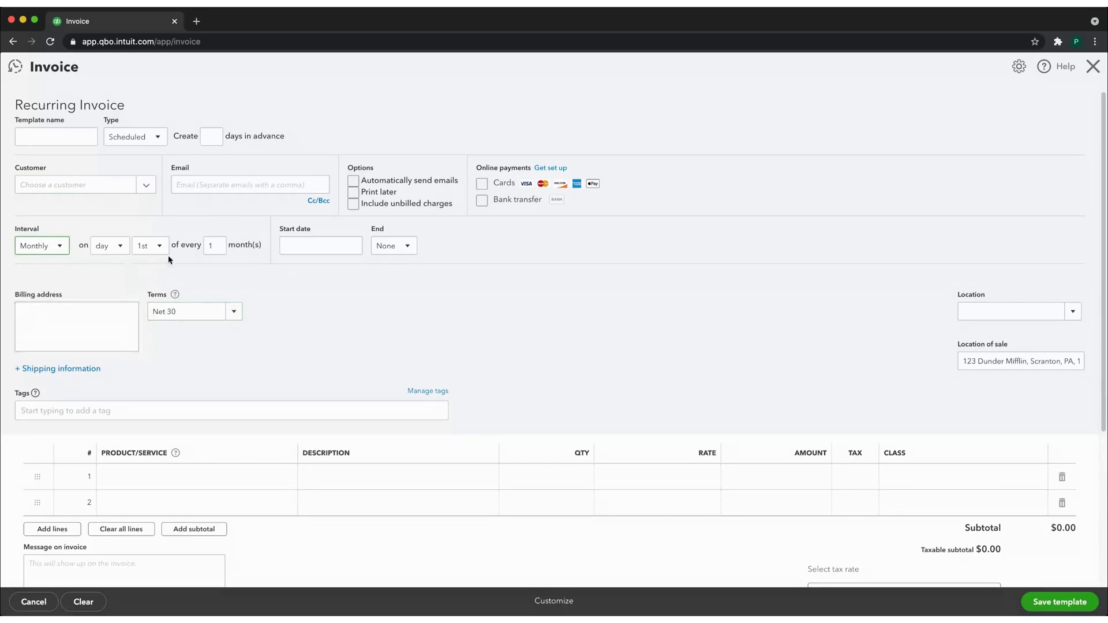
Check the By and After end options of the recurring invoice, and leave it without saving.
left_click(344, 246)
left_click(411, 253)
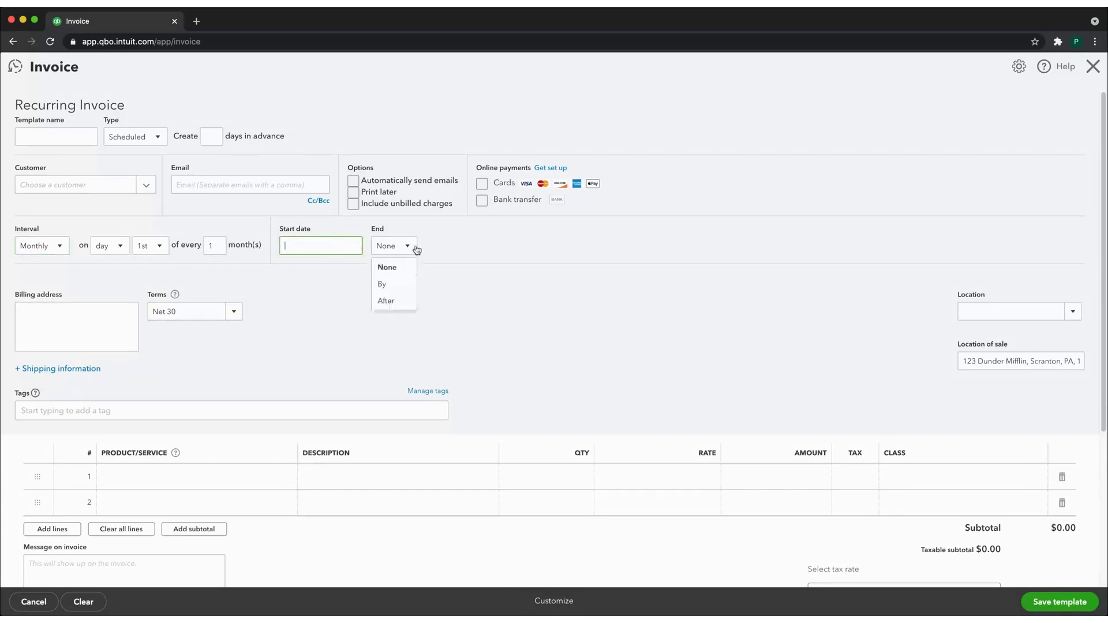
left_click(399, 284)
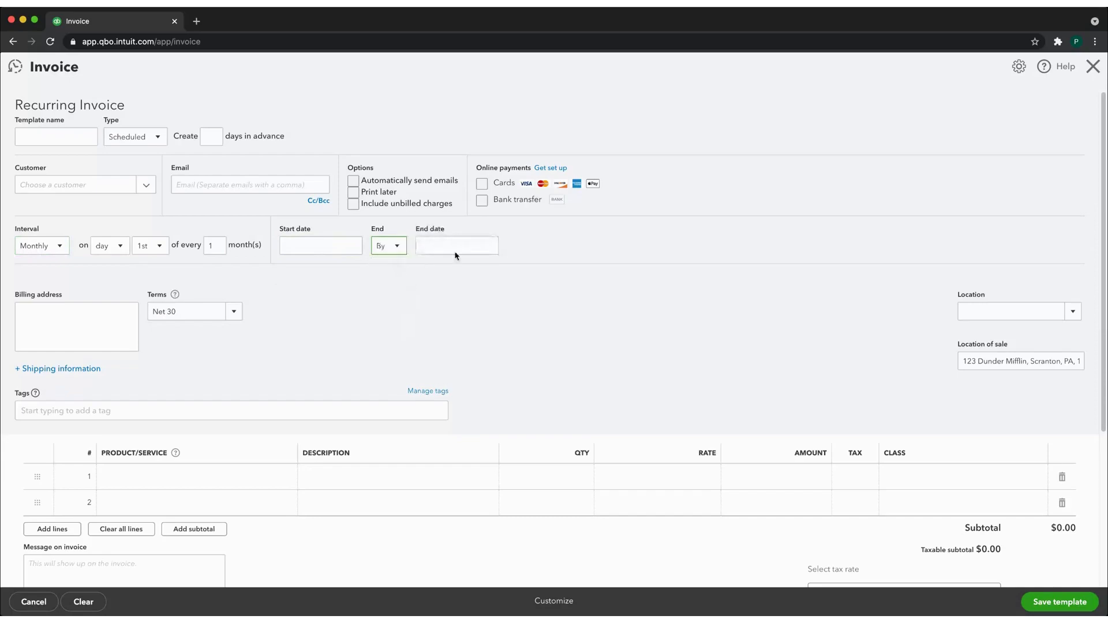
left_click(395, 251)
left_click(383, 302)
left_click(659, 295)
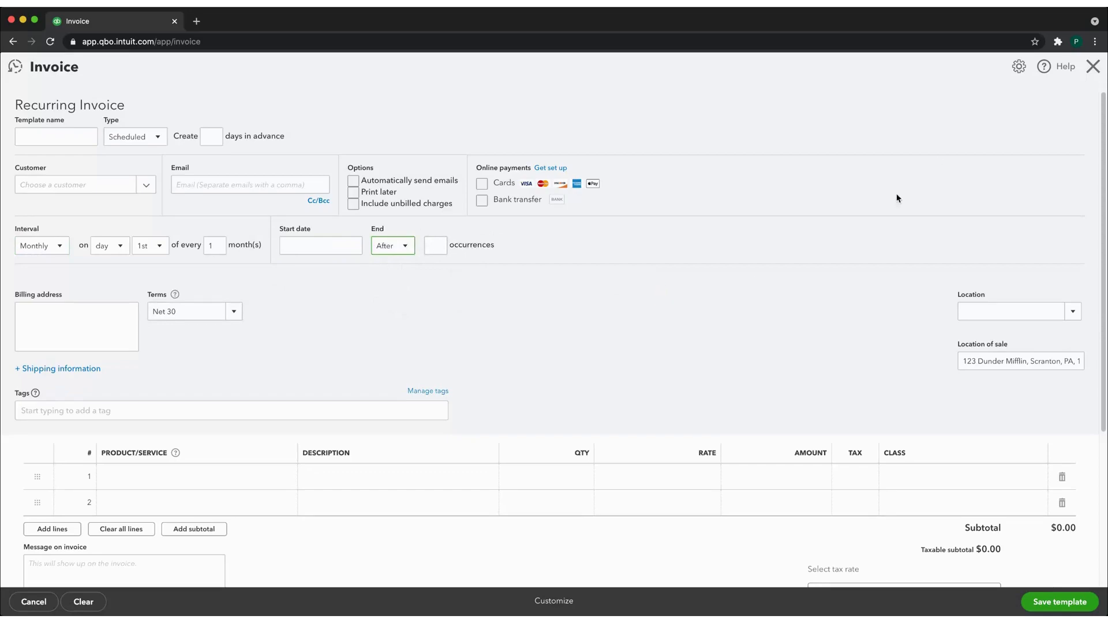
left_click(1093, 66)
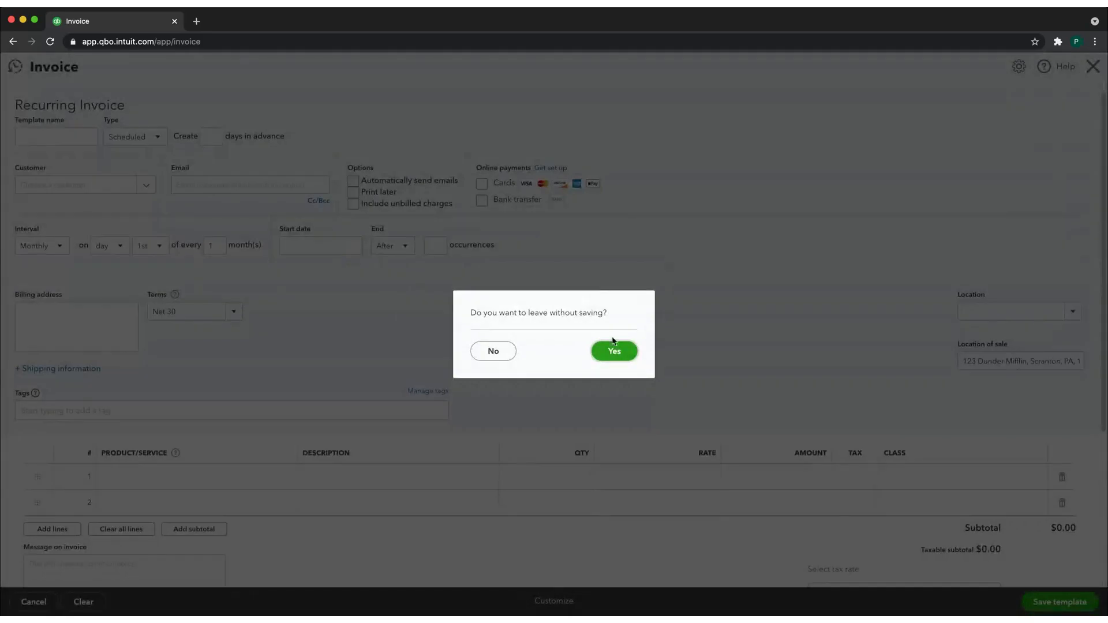
left_click(617, 348)
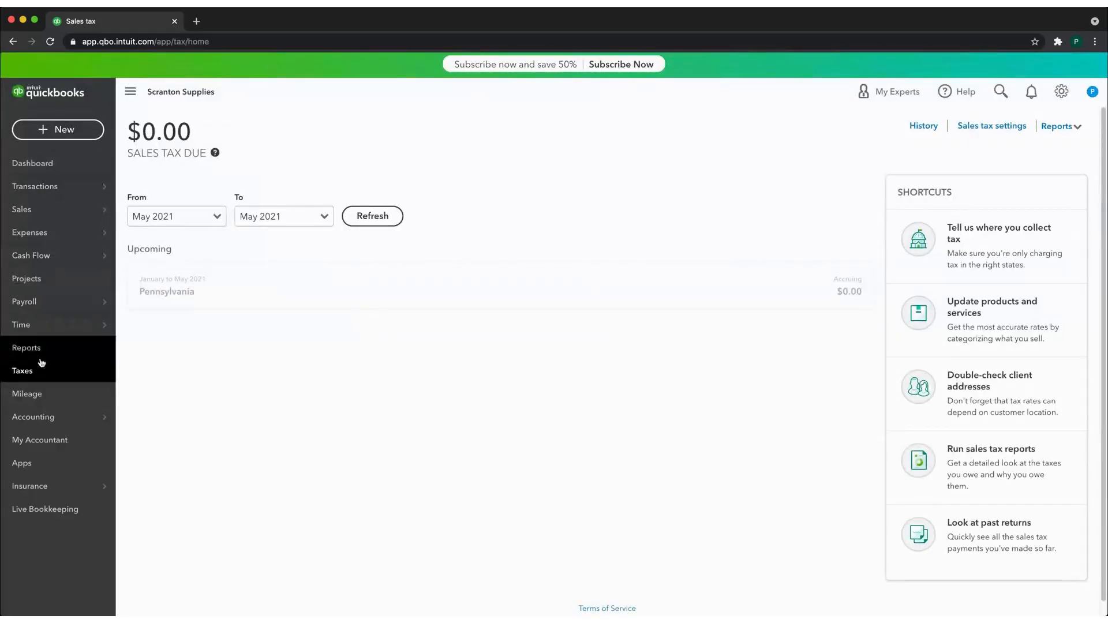
Open the chart of accounts and run the report for the Sales - Coffee Mugs income account.
mouse_move(42, 418)
left_click(131, 415)
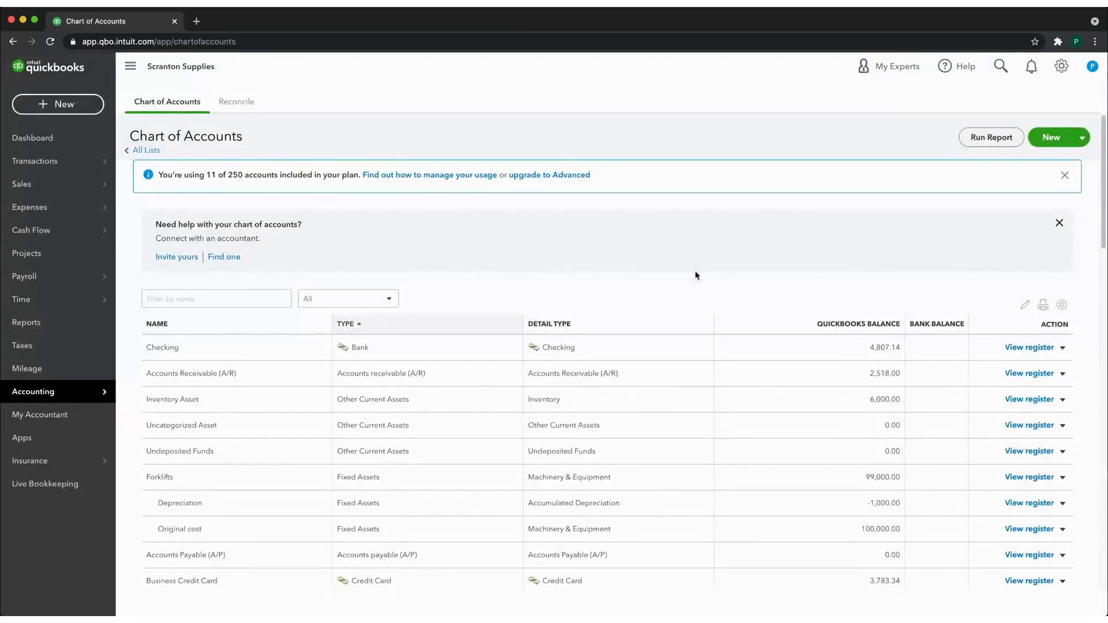
scroll(697, 273, "down", 2)
scroll(697, 274, "down", 4)
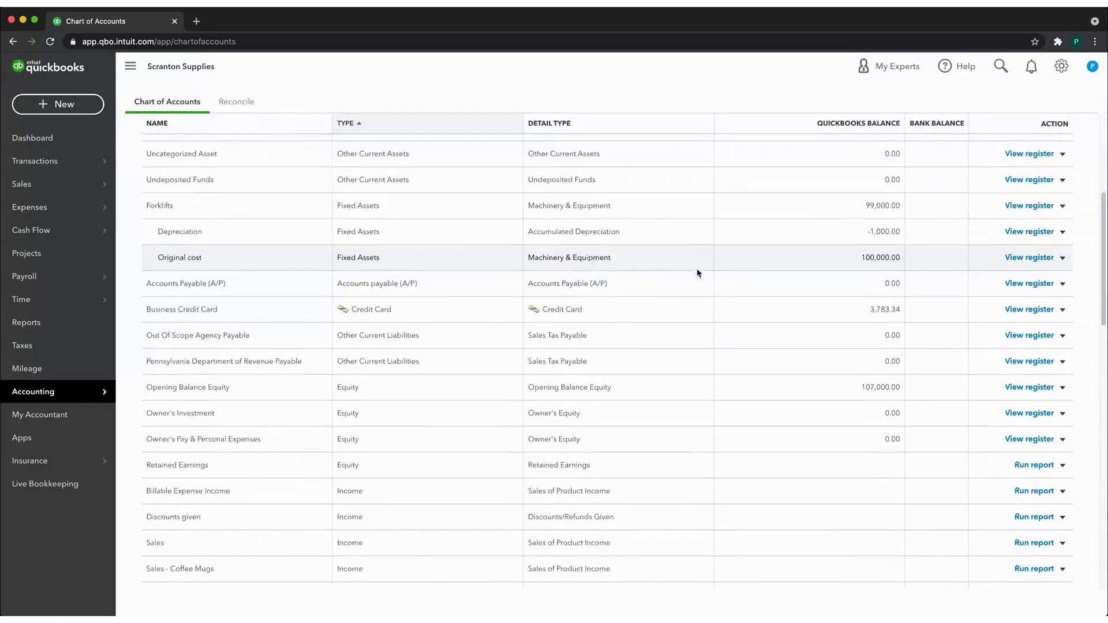
scroll(698, 273, "down", 3)
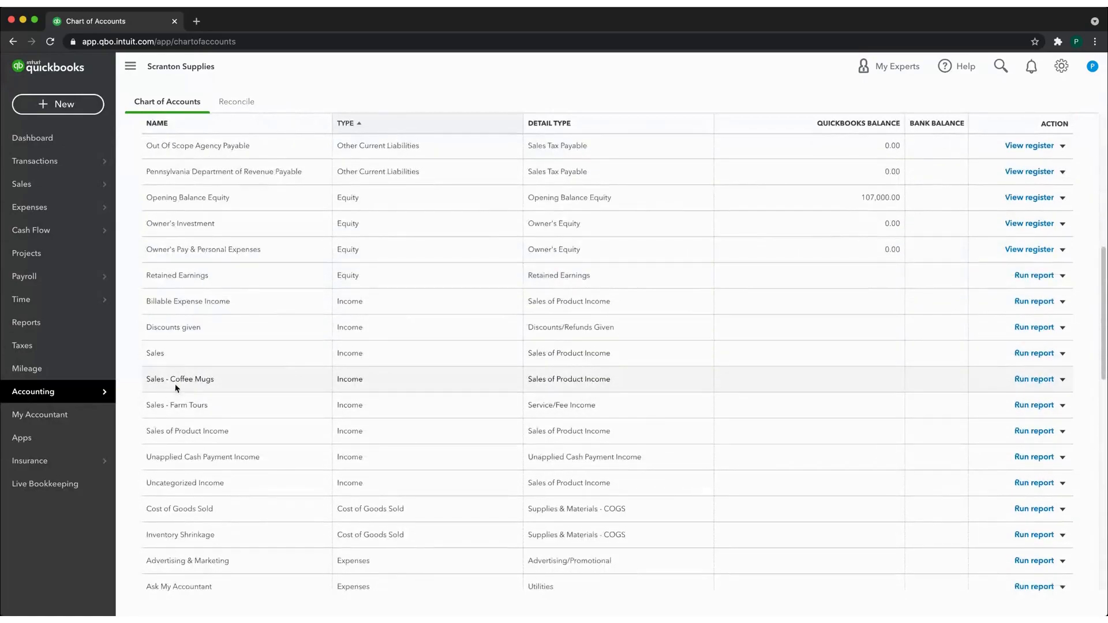
left_click(1047, 381)
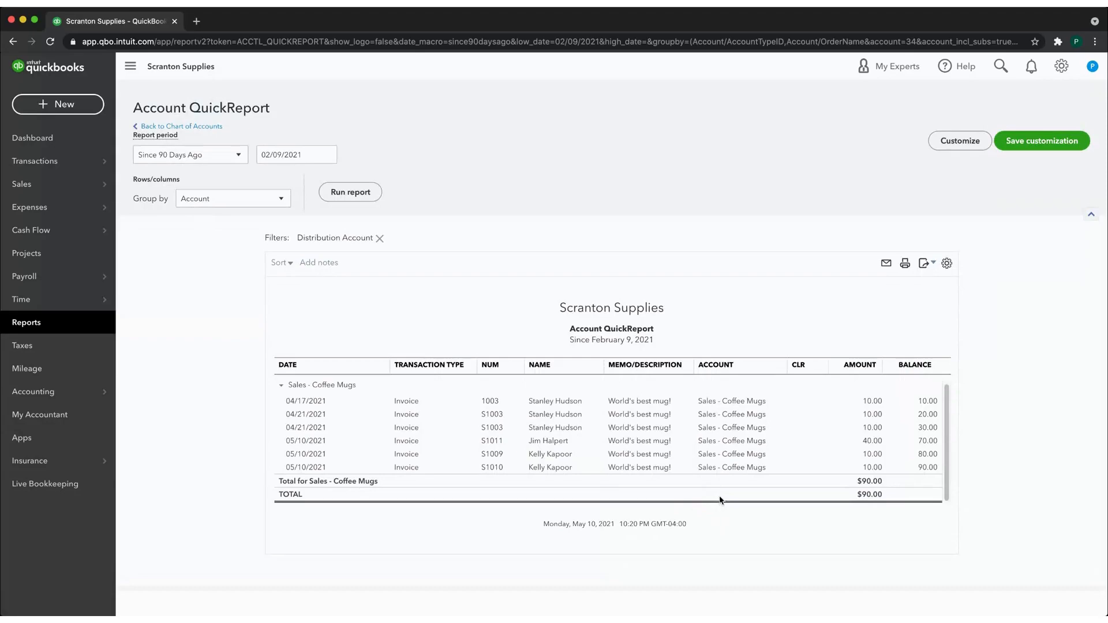
scroll(719, 496, "up", 1)
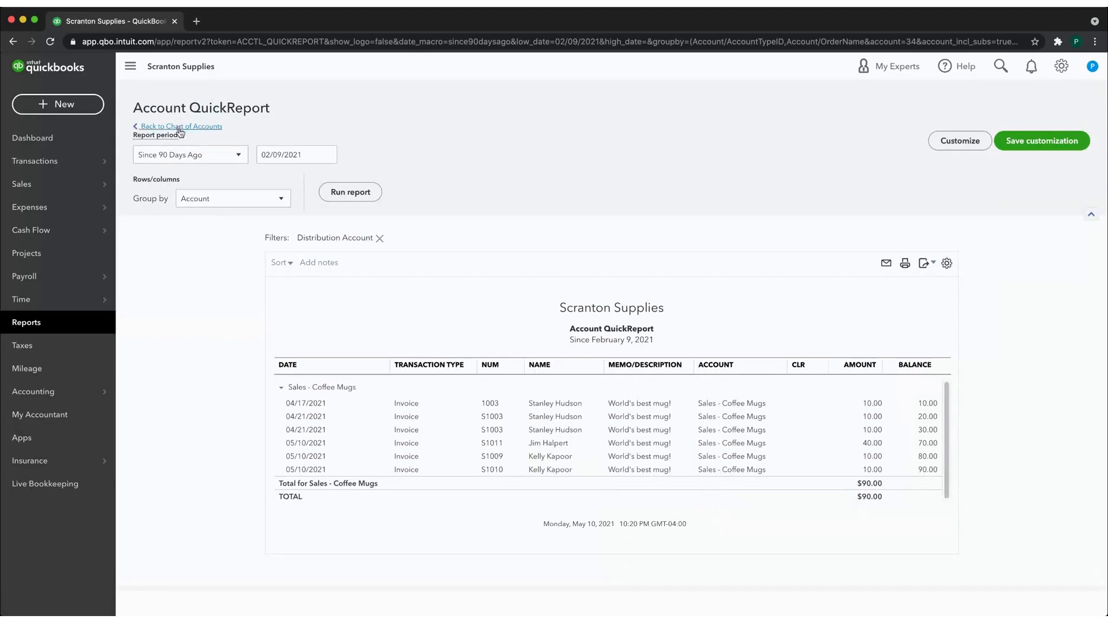
Open the Profit and Loss report and view the transactions behind the Discounts given amount.
left_click(36, 324)
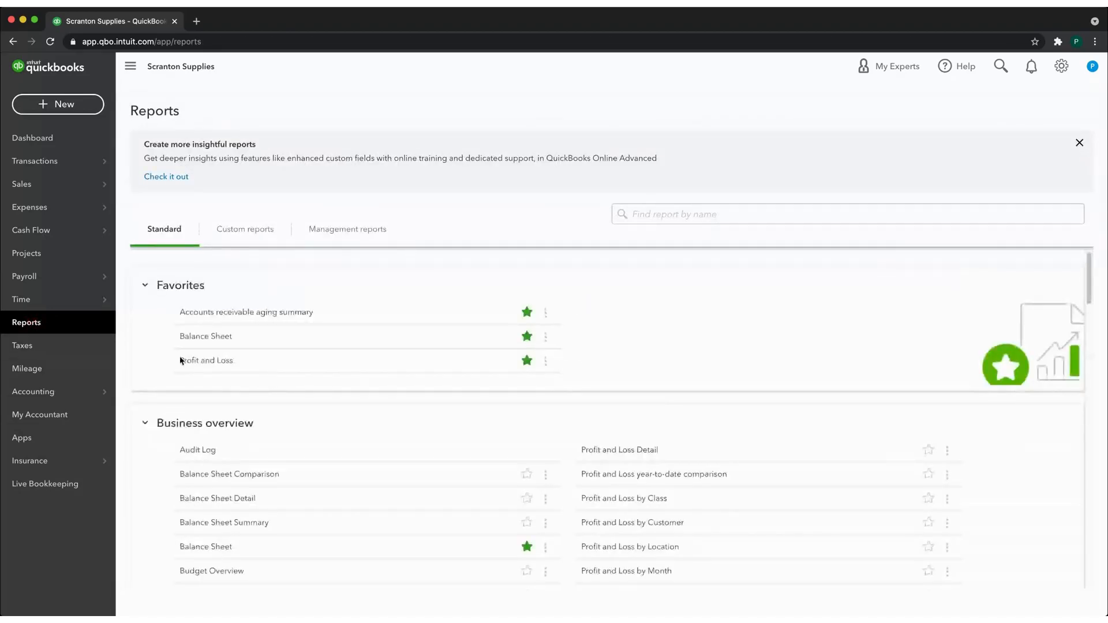
left_click(213, 361)
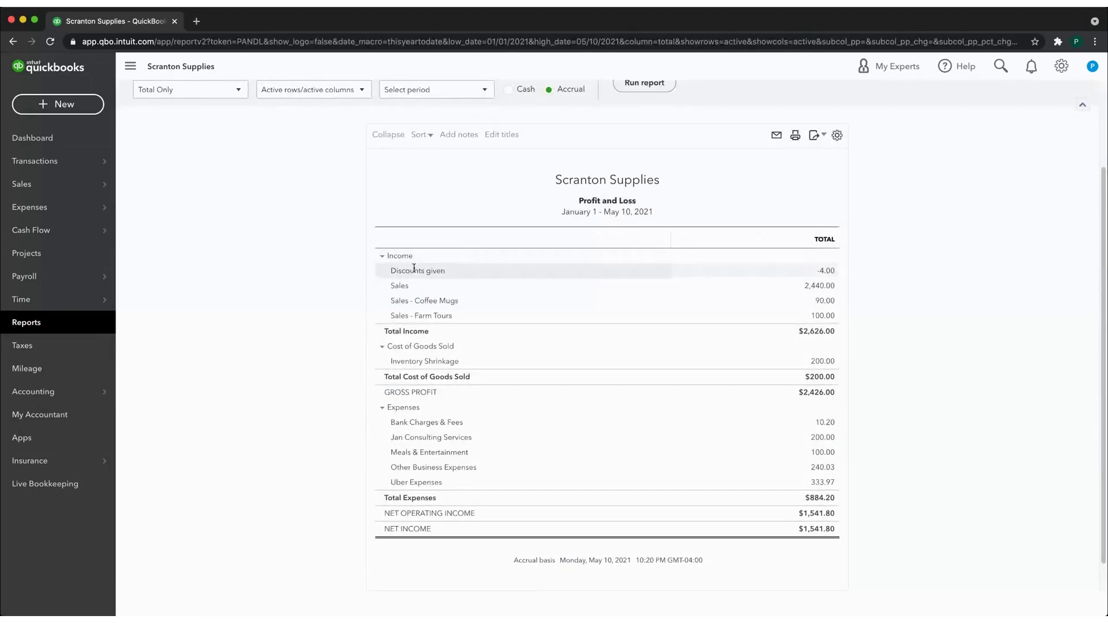
left_click(830, 271)
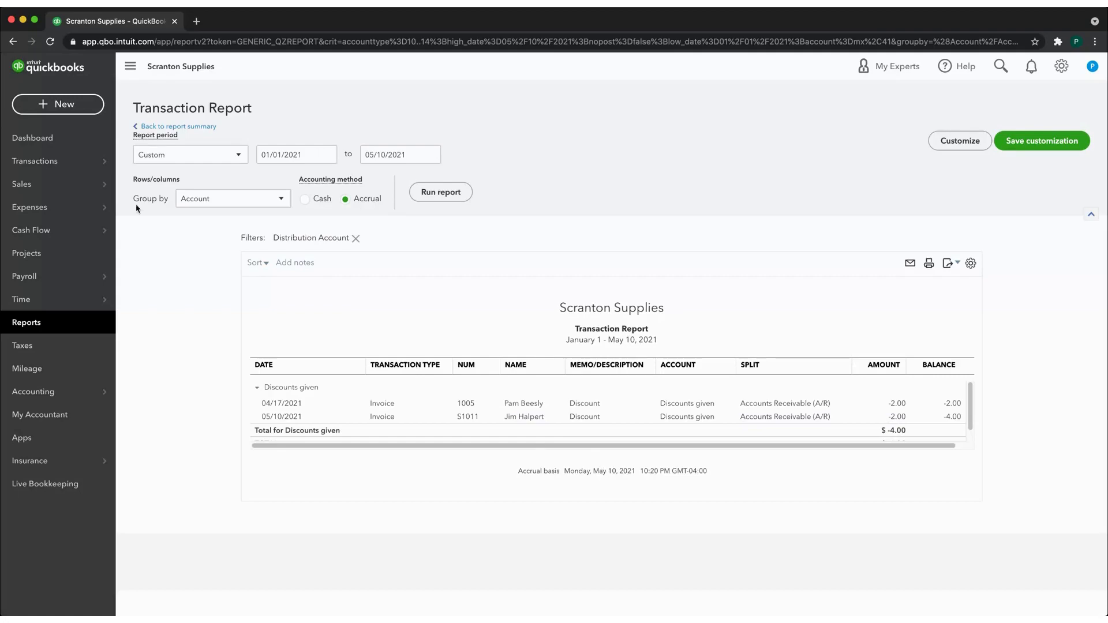
Open the list of all sales, remove the Estimates filter, and review the transactions of the last 365 days.
mouse_move(13, 185)
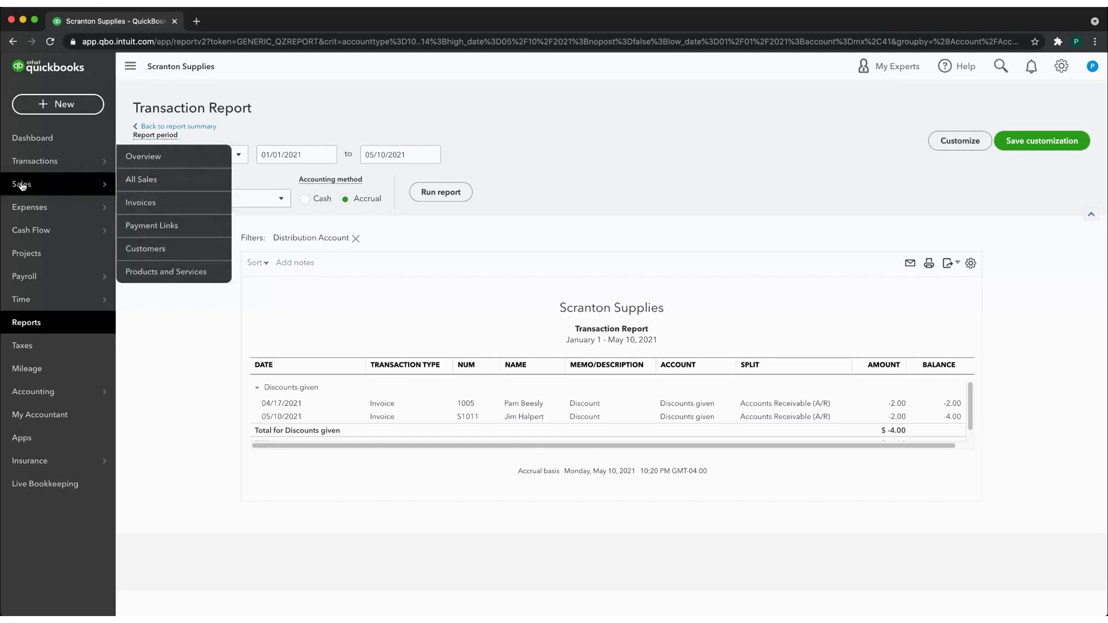
left_click(156, 182)
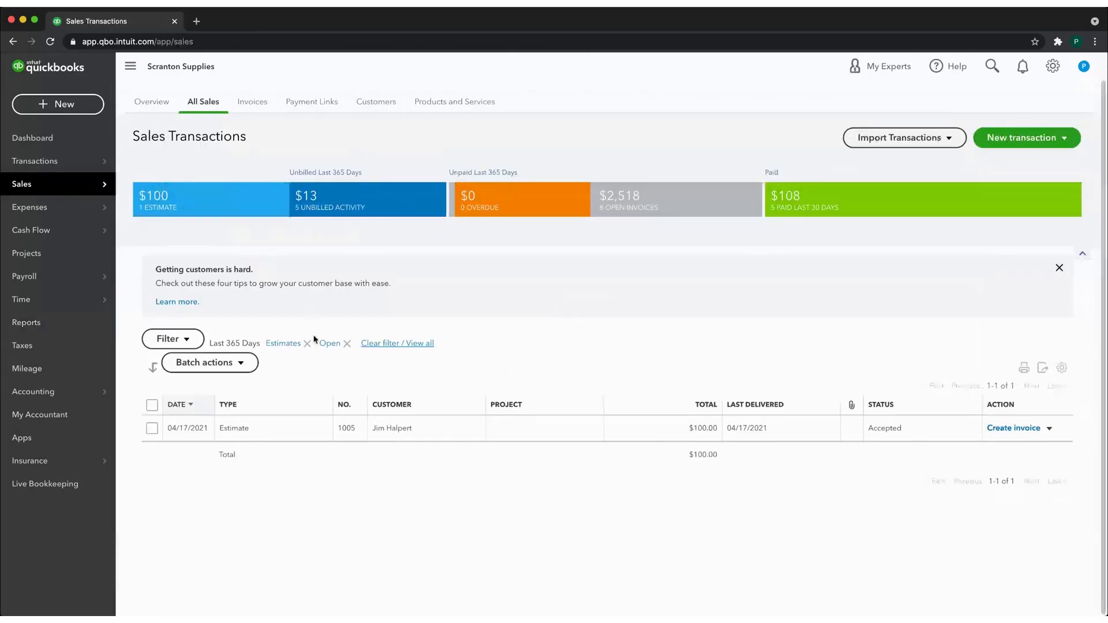
left_click(308, 345)
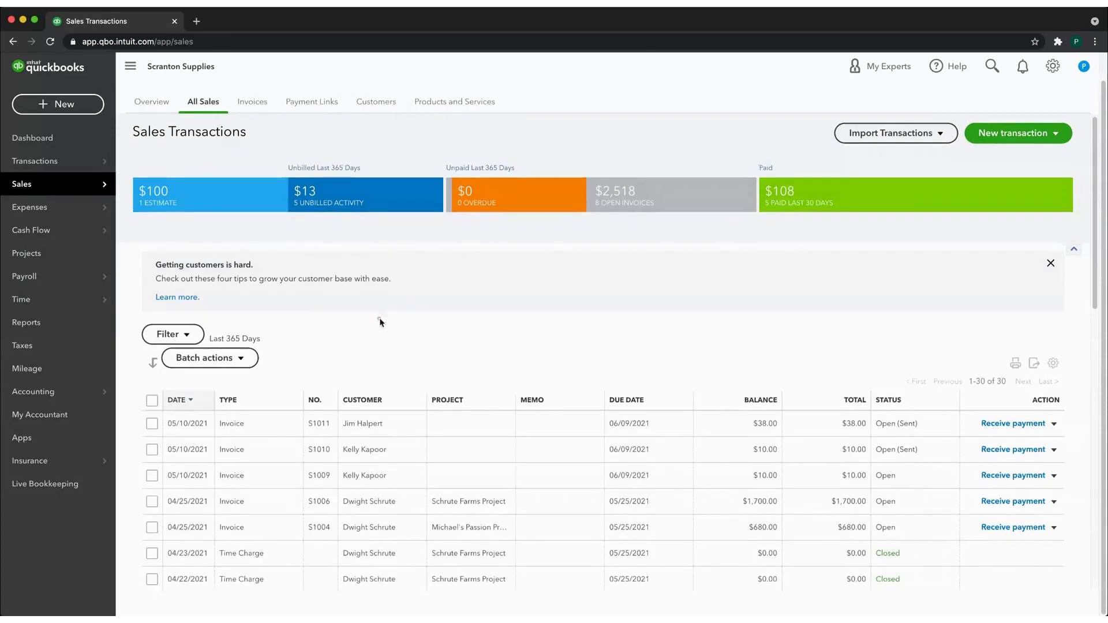
scroll(384, 341, "down", 3)
scroll(386, 353, "down", 10)
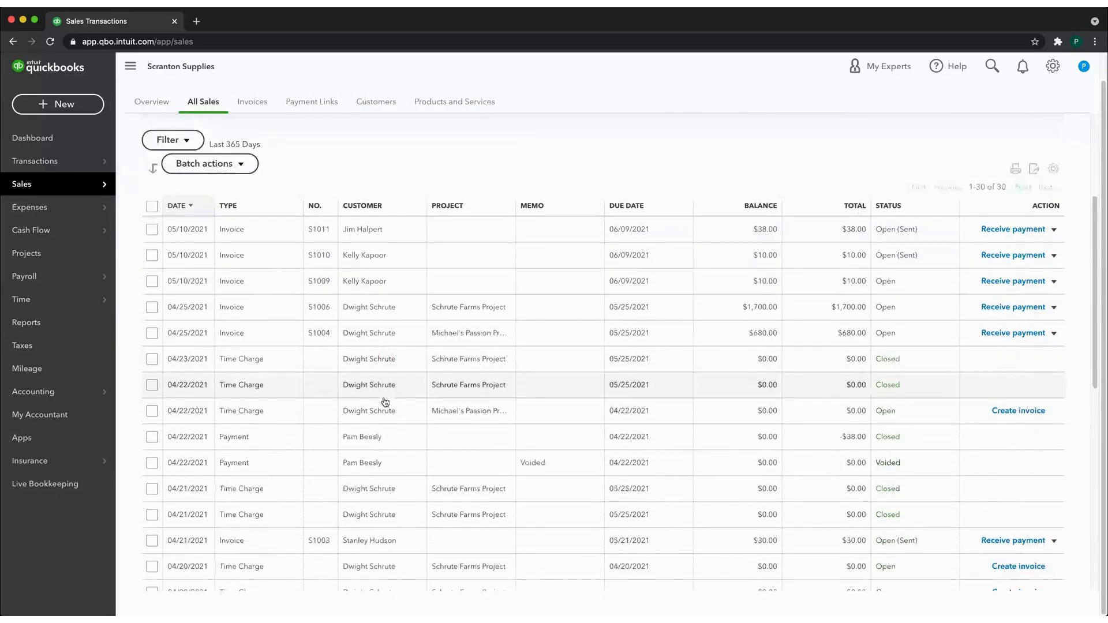
scroll(394, 409, "up", 13)
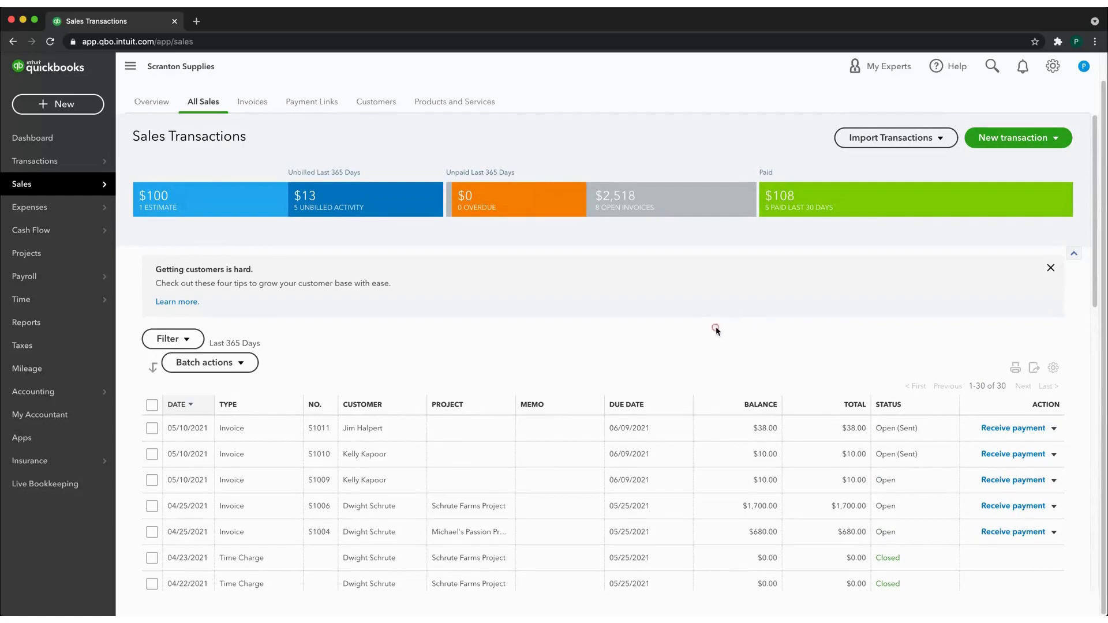
left_click(740, 337)
Record a Credit Card payment for the sent $10.00 invoice dated 05/10/2021, deposited to Checking, and save and close it.
left_click(1007, 455)
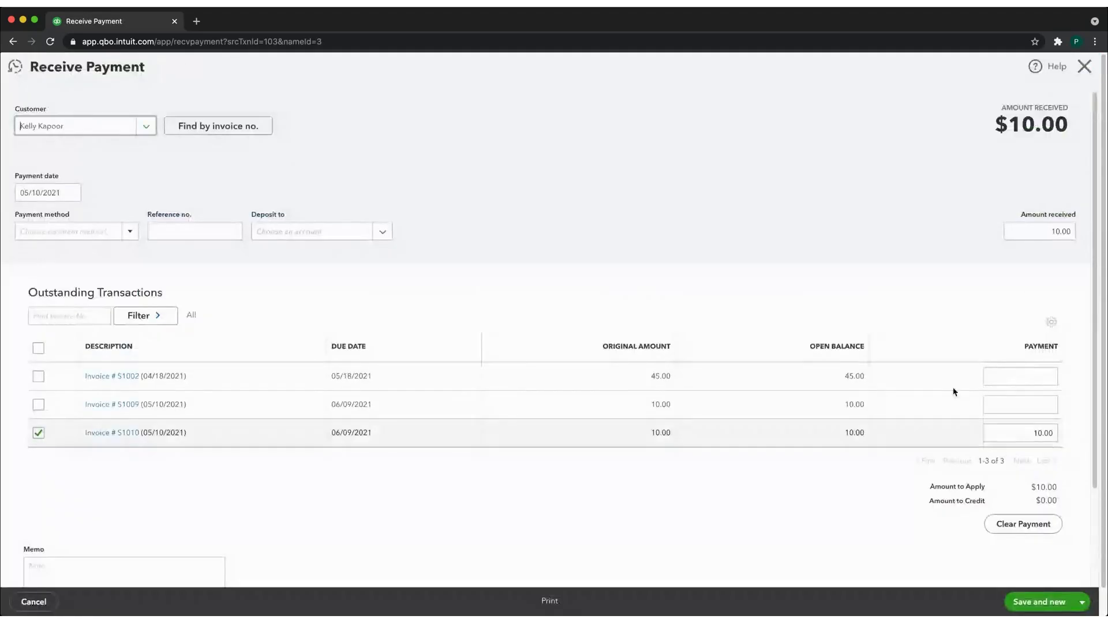
left_click(130, 232)
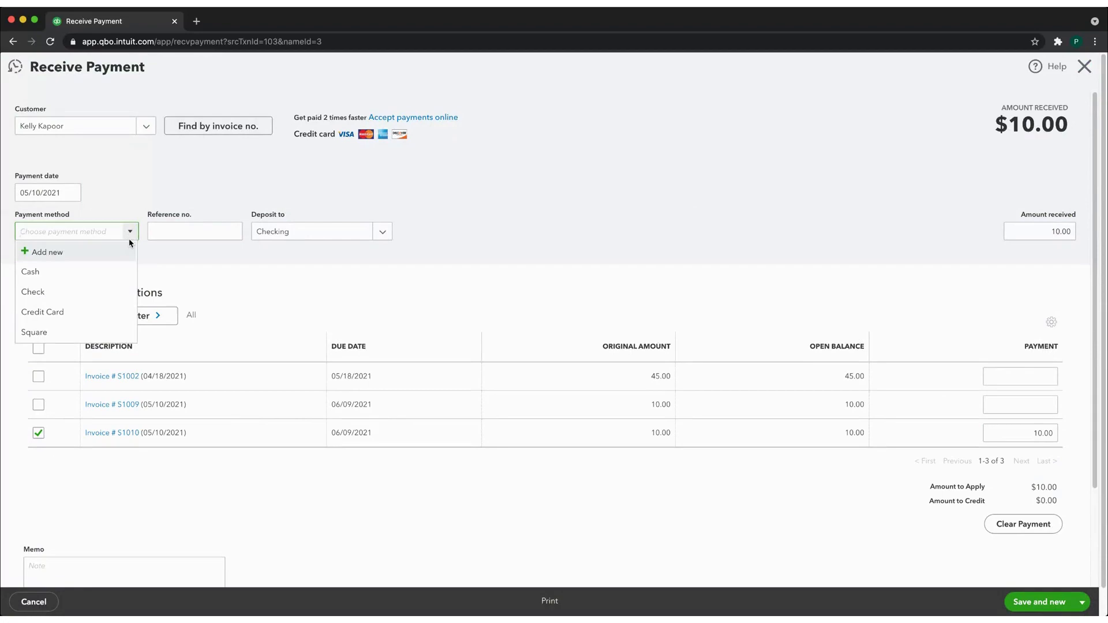
left_click(84, 311)
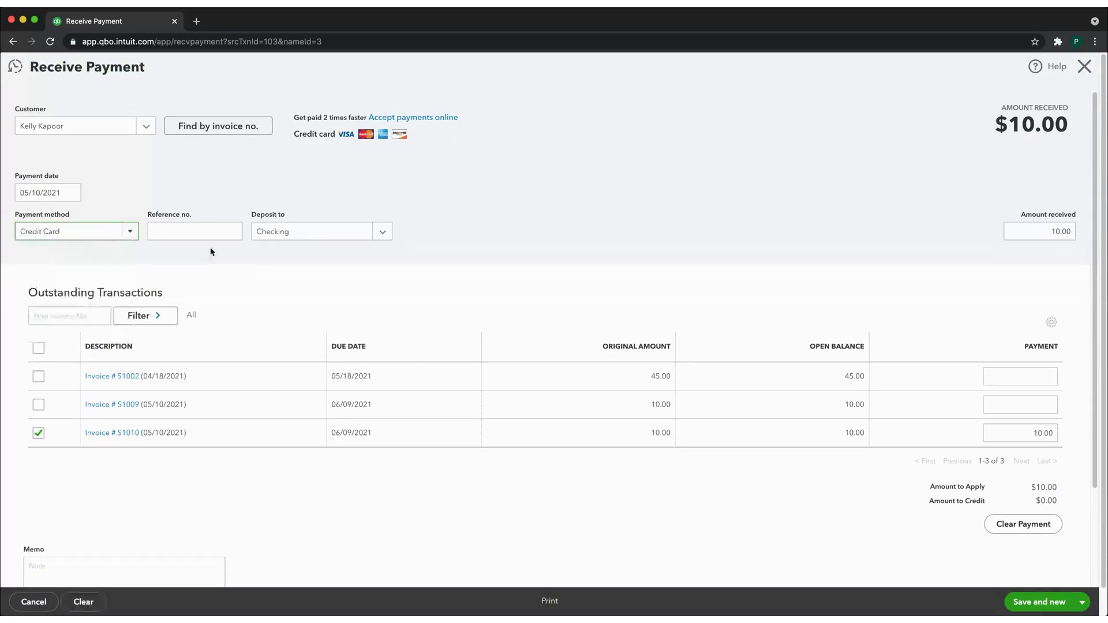
left_click(191, 229)
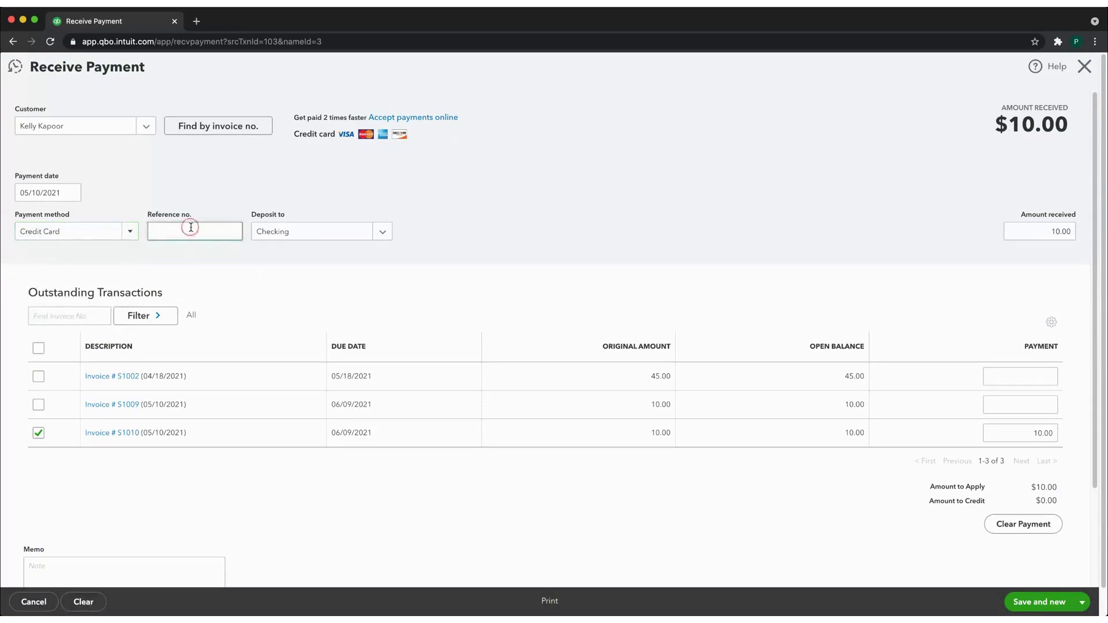
left_click(385, 234)
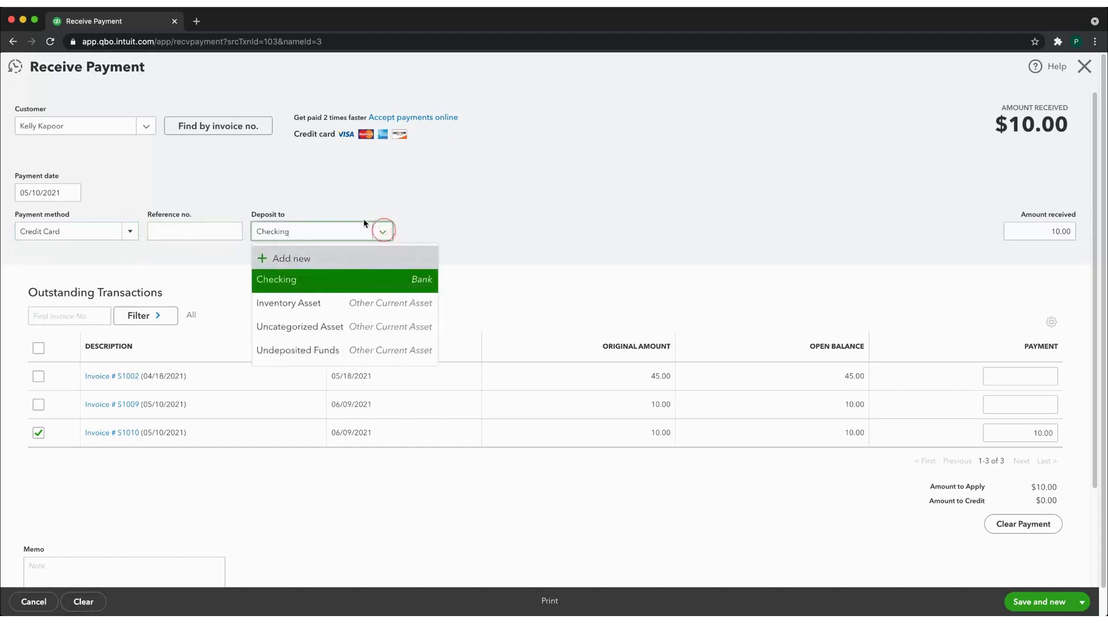
left_click(398, 285)
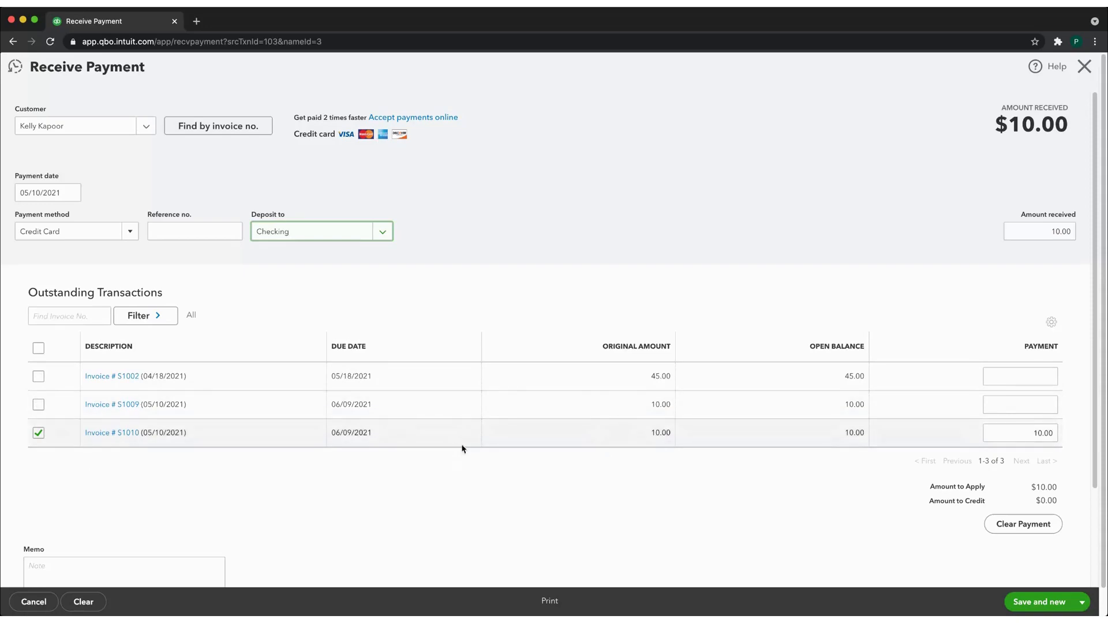
left_click(1086, 602)
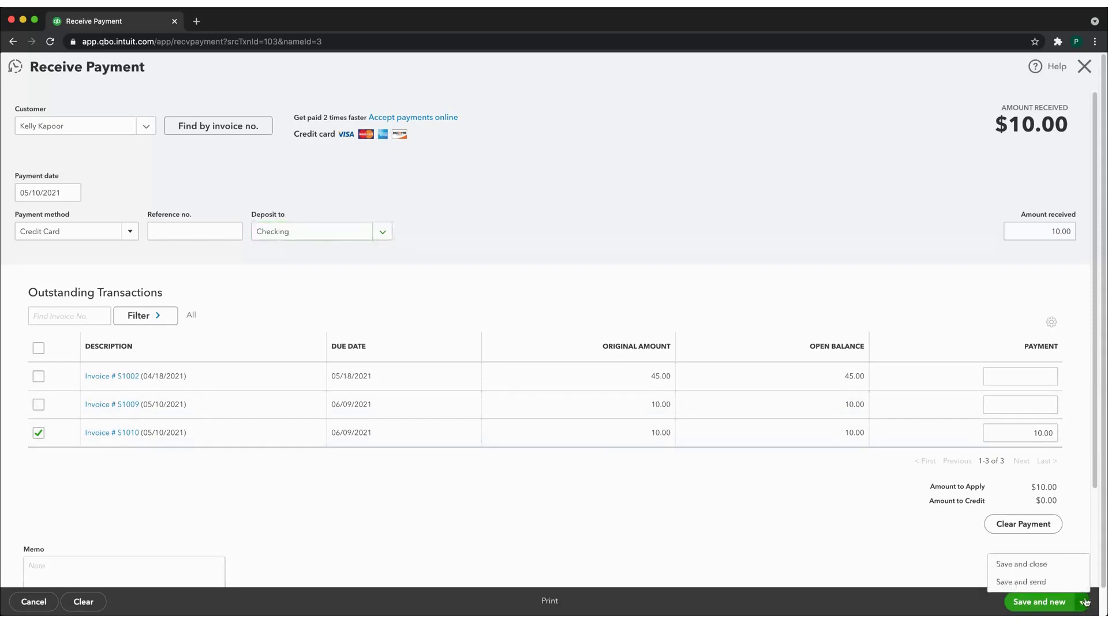
left_click(1038, 569)
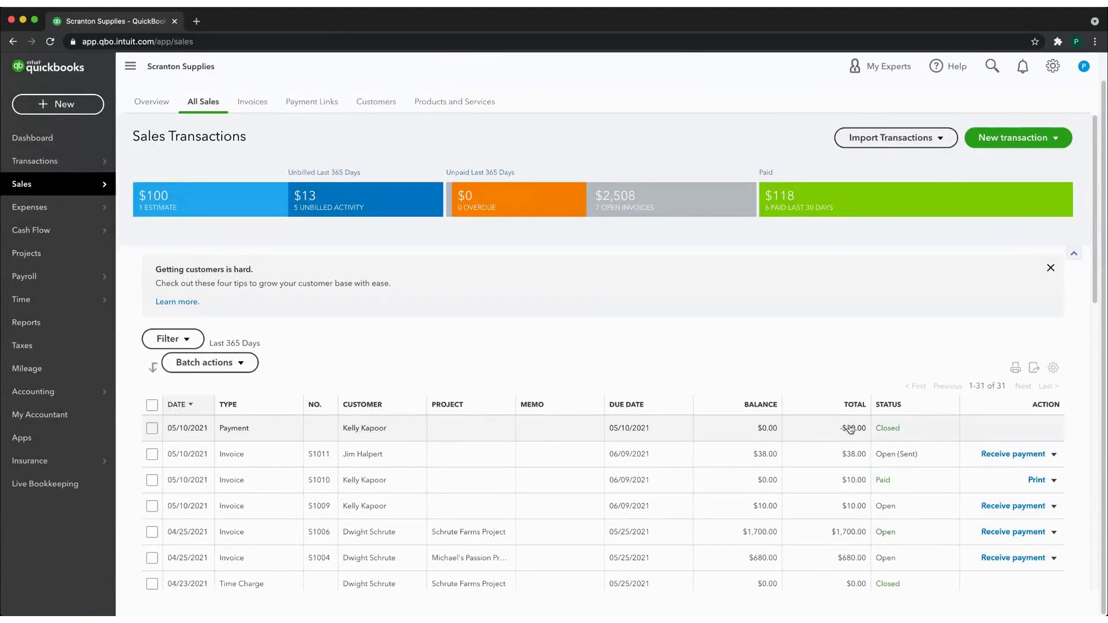
Check the other actions available for the open $38.00 invoice, and review the customer list with its open balances.
left_click(1054, 455)
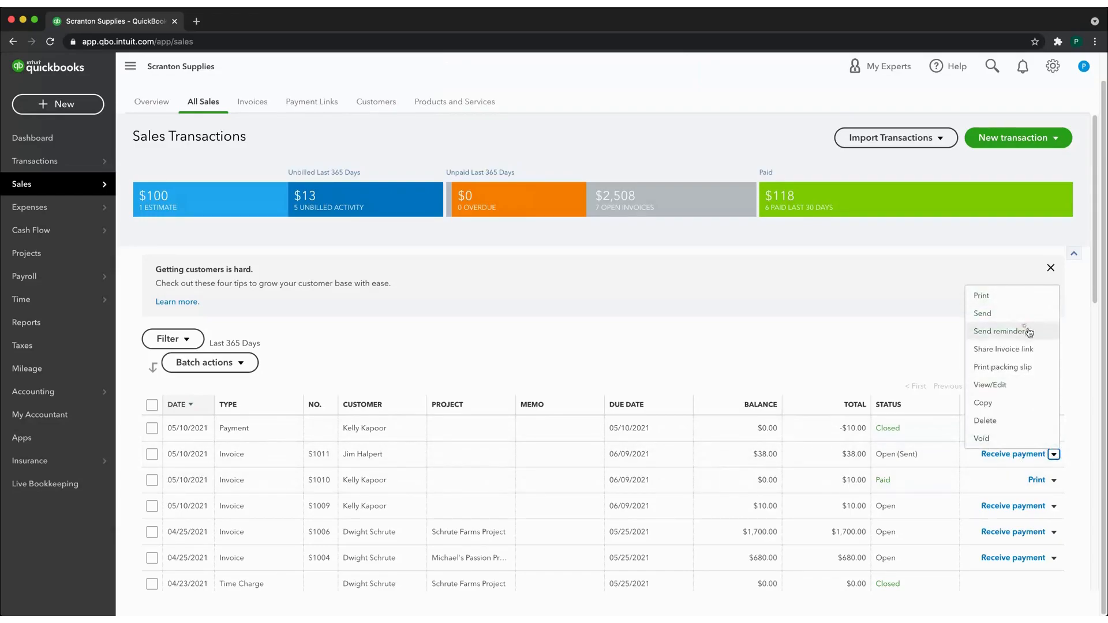
left_click(824, 329)
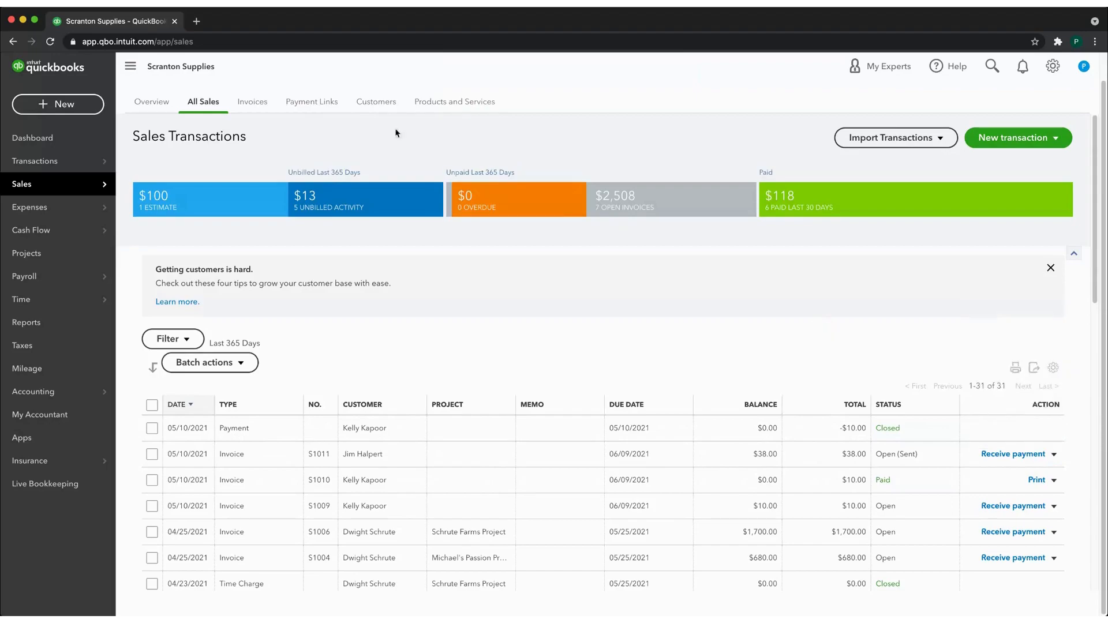
left_click(363, 105)
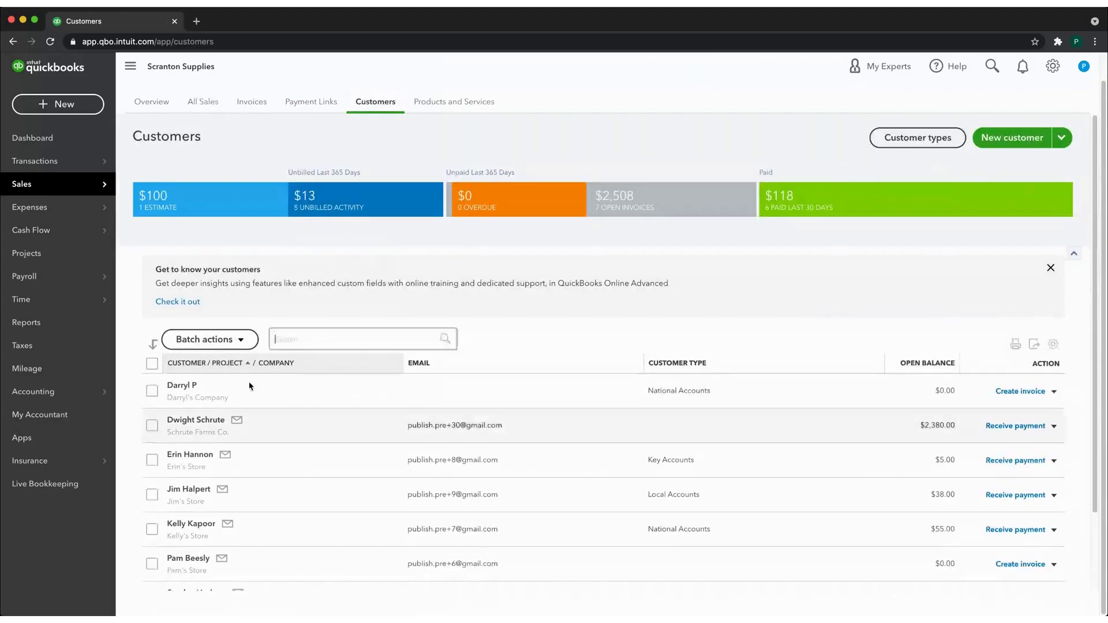
scroll(520, 439, "down", 1)
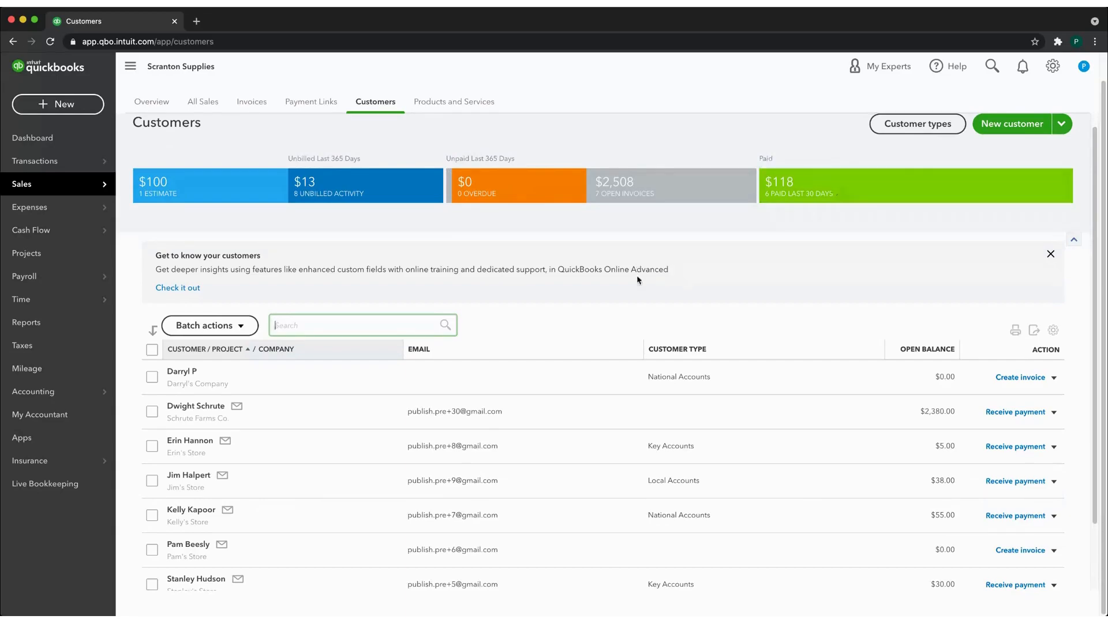
scroll(637, 281, "up", 1)
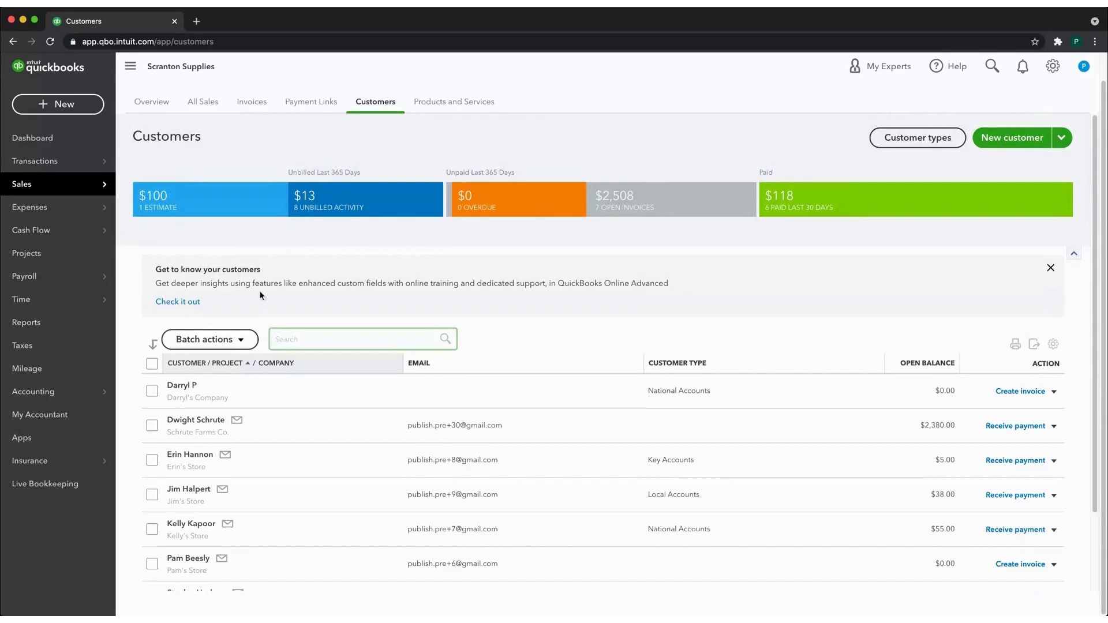
Start a new estimate and select the Key Accounts customer with the $5.00 open balance.
left_click(57, 105)
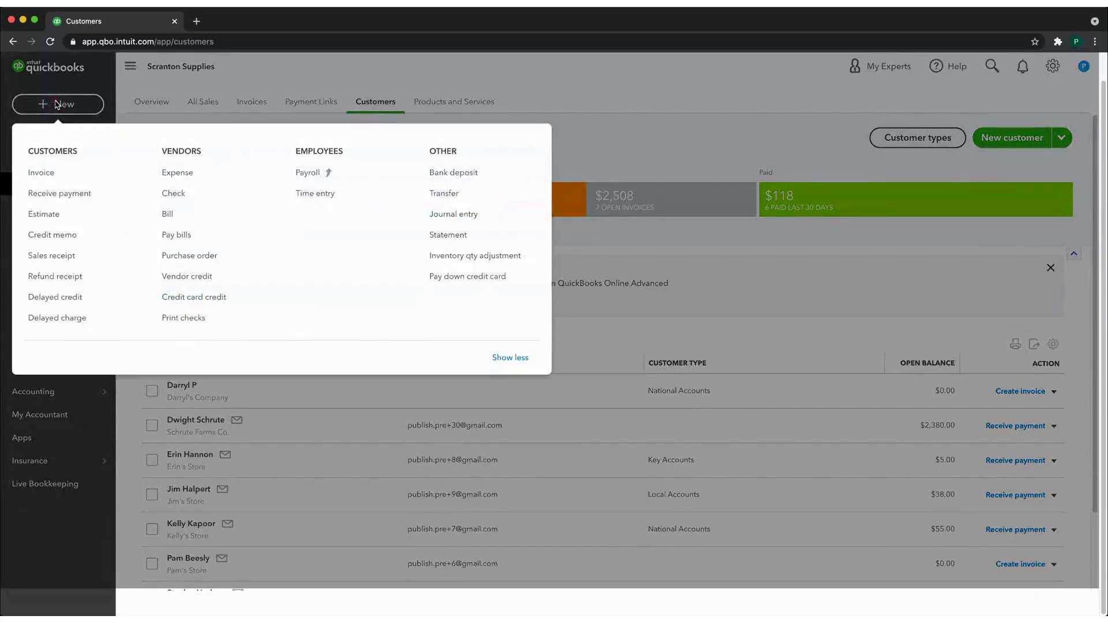
left_click(51, 215)
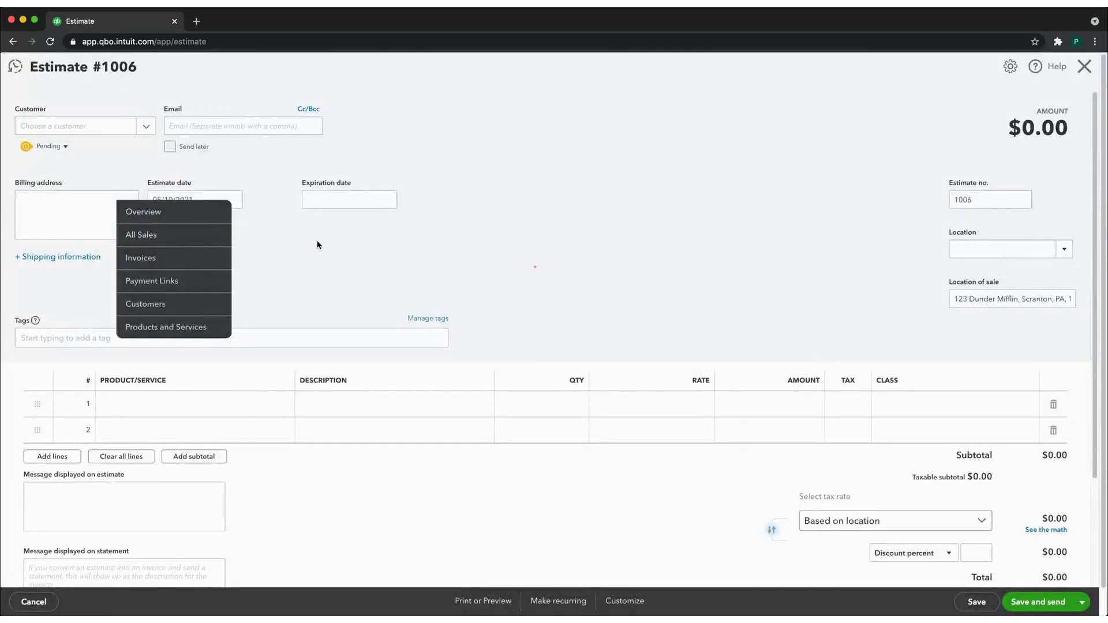
left_click(149, 130)
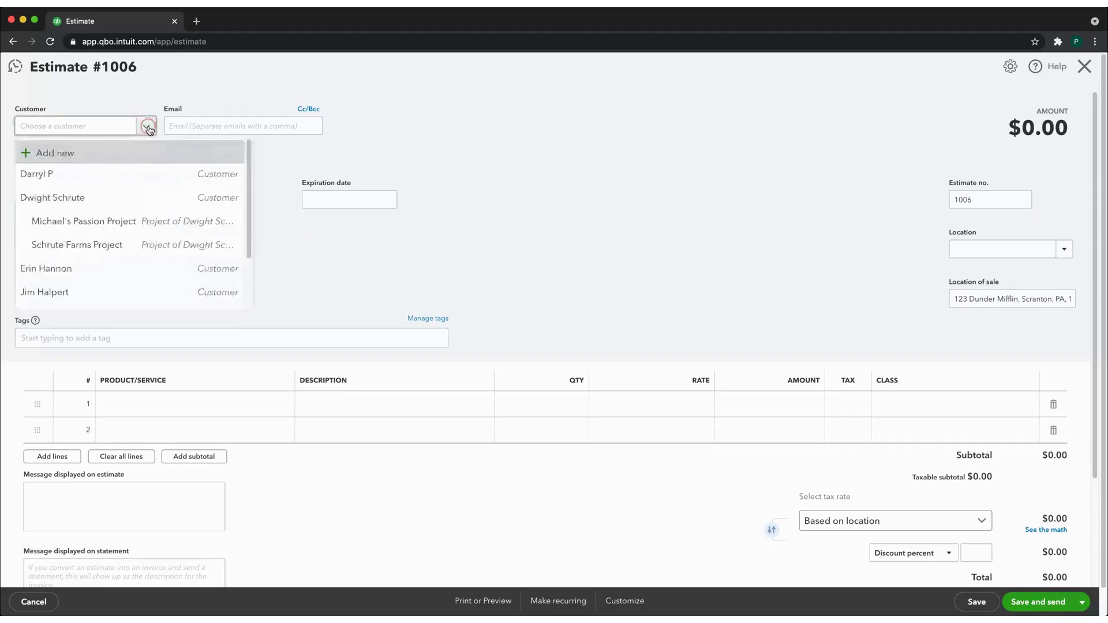
scroll(156, 259, "down", 1)
left_click(86, 254)
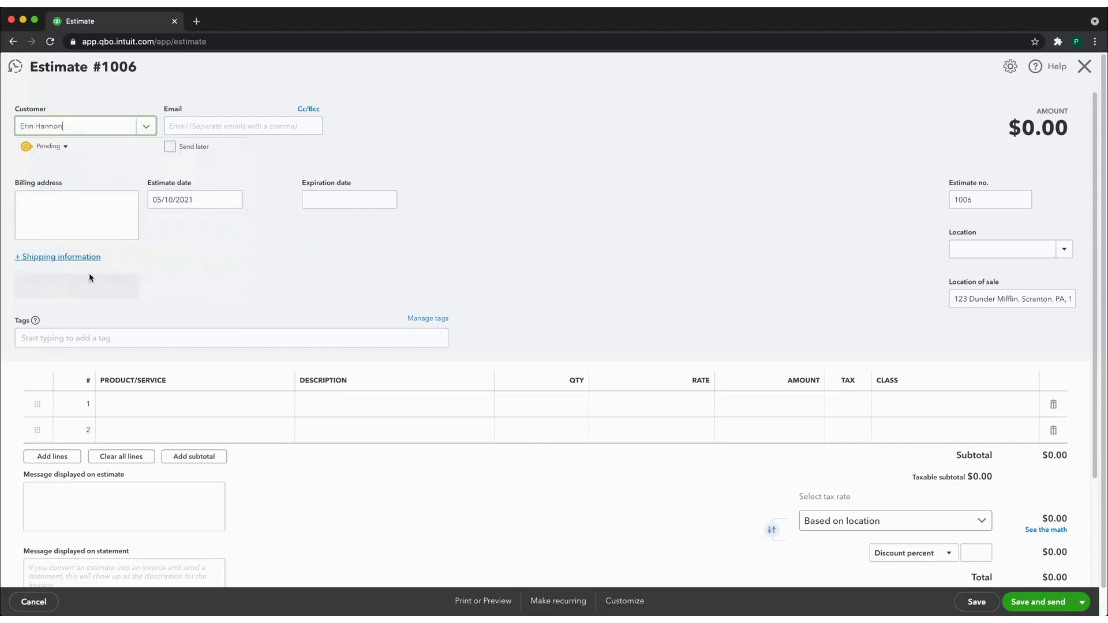
Review the status options available for the estimate, from Pending to Rejected.
left_click(65, 148)
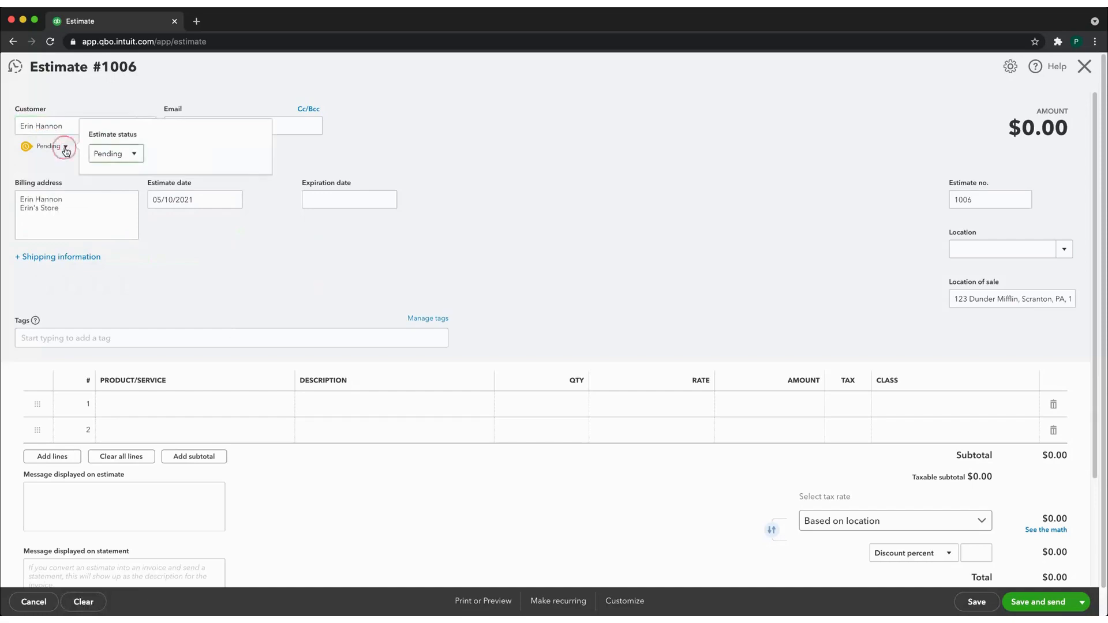
left_click(137, 156)
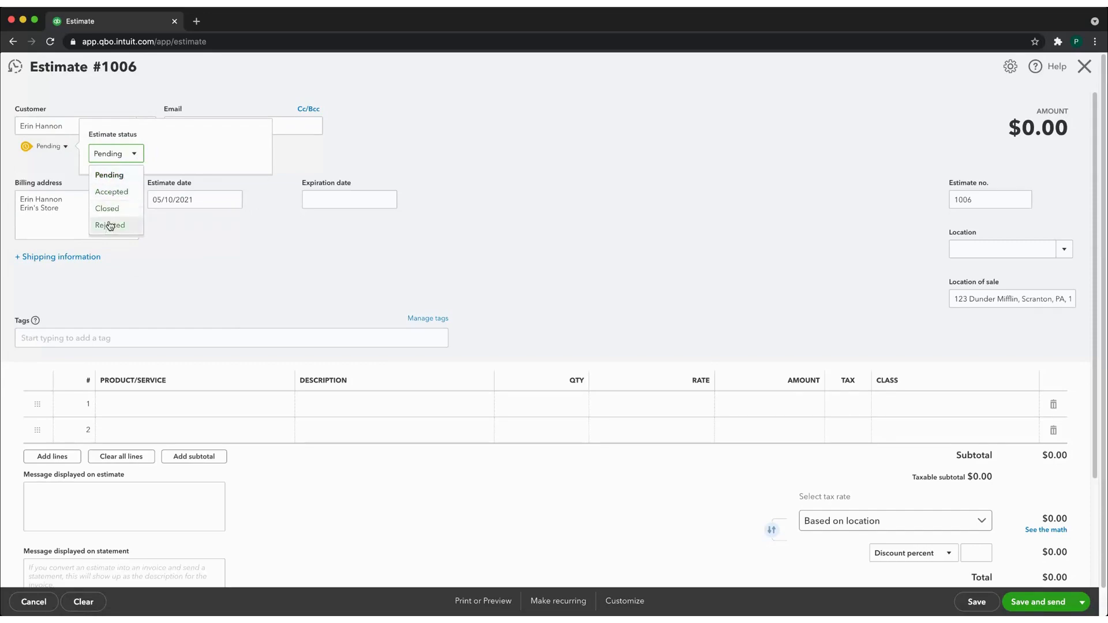
left_click(317, 267)
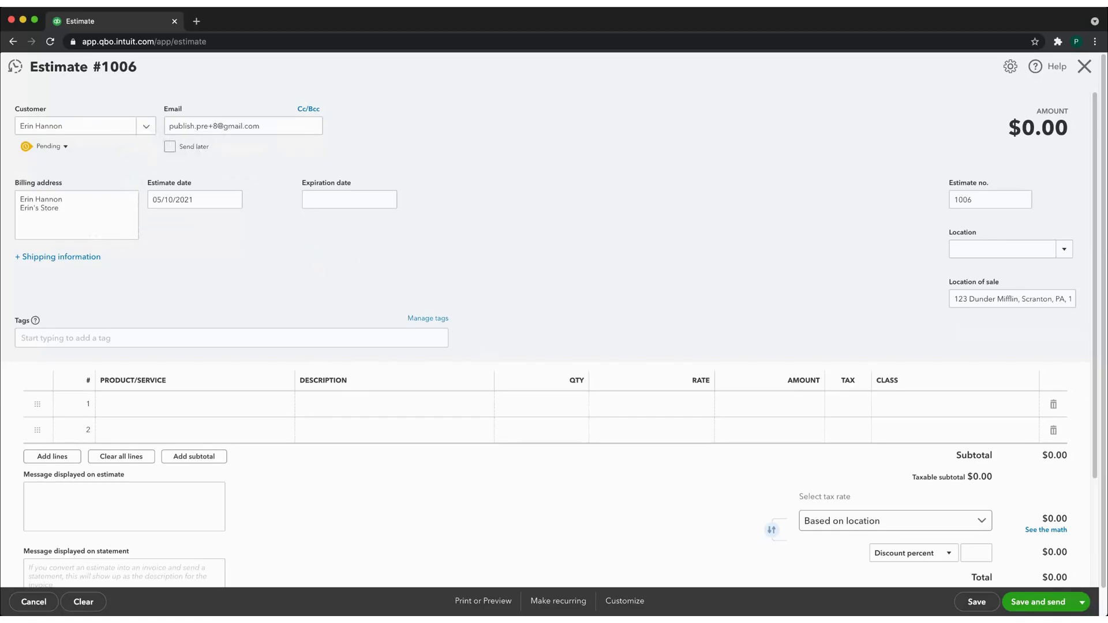
Add World's Best Boss Mug with quantity 10 to the estimate, save it, and email it to the customer.
scroll(517, 426, "down", 1)
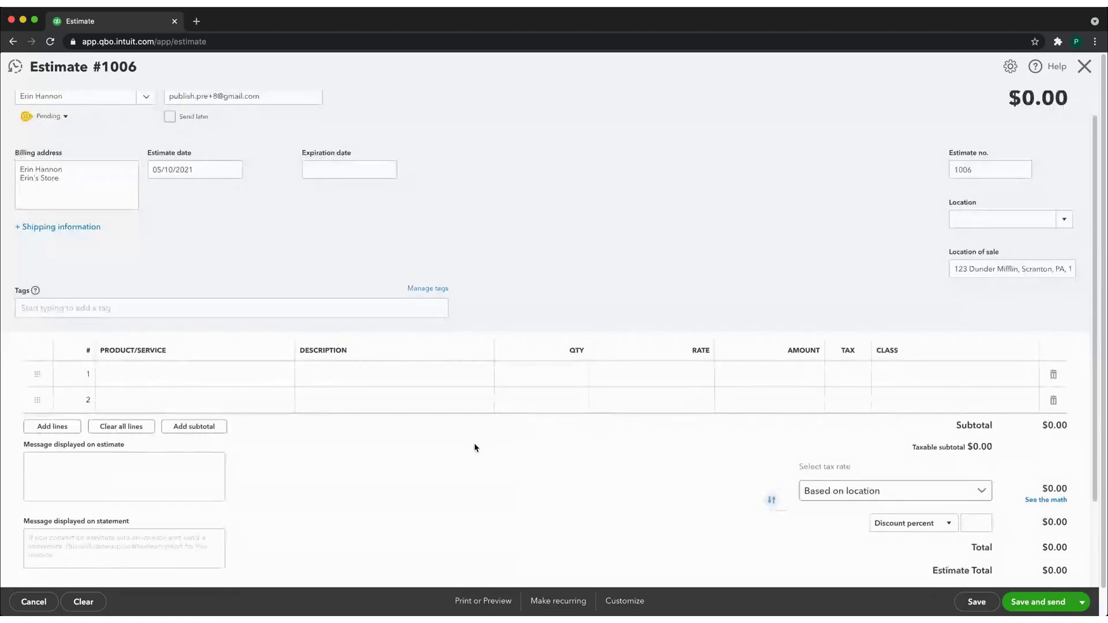
left_click(283, 394)
left_click(284, 380)
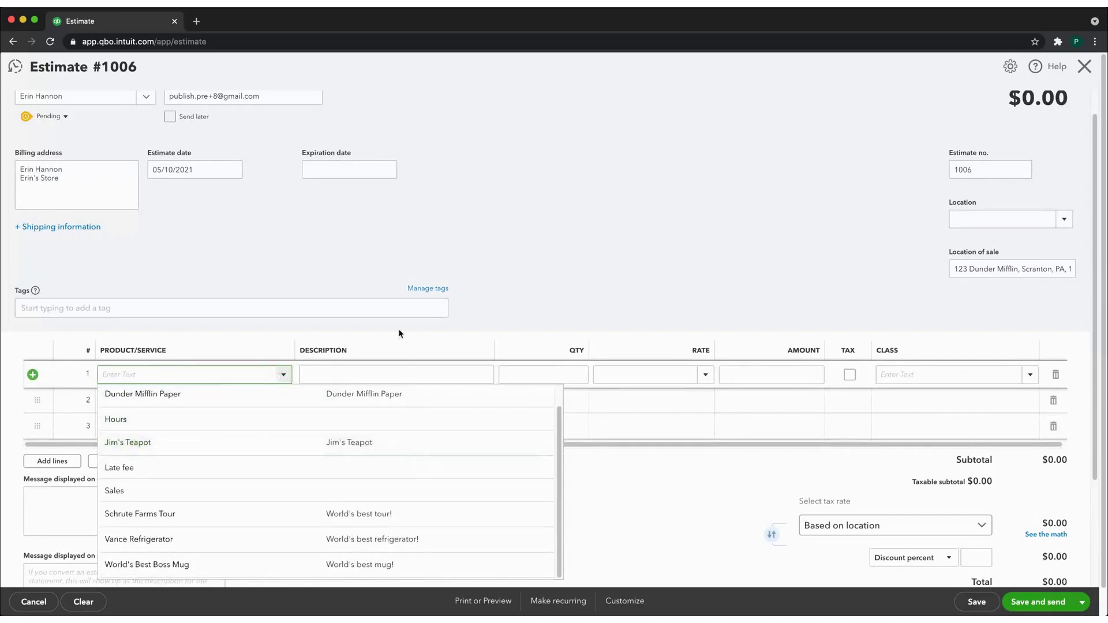
scroll(400, 333, "down", 1)
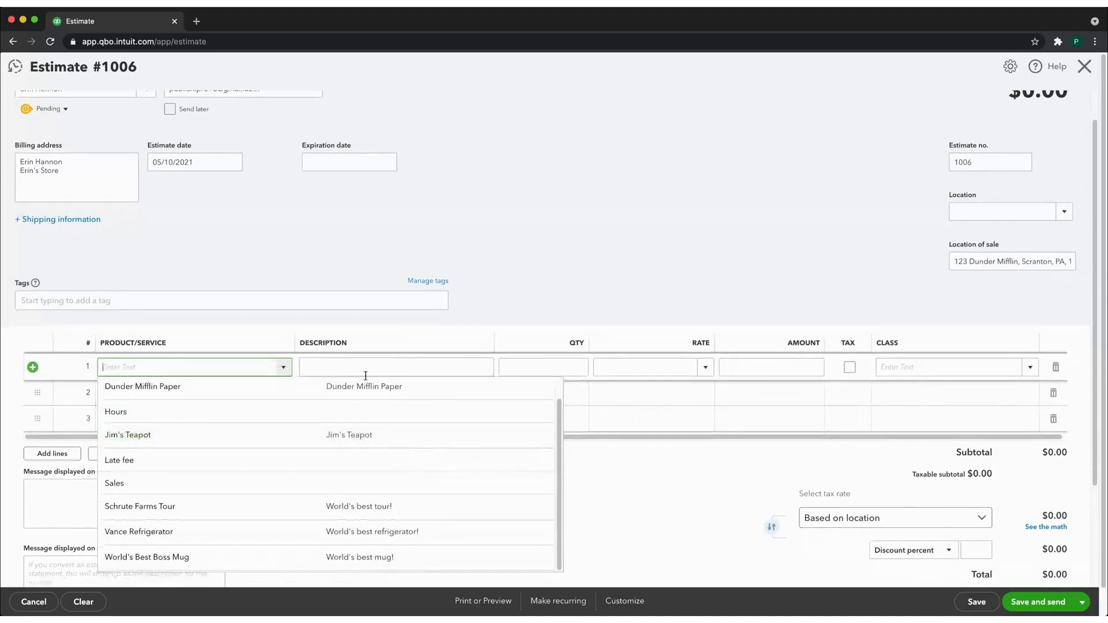
left_click(196, 560)
type("10")
left_click(670, 224)
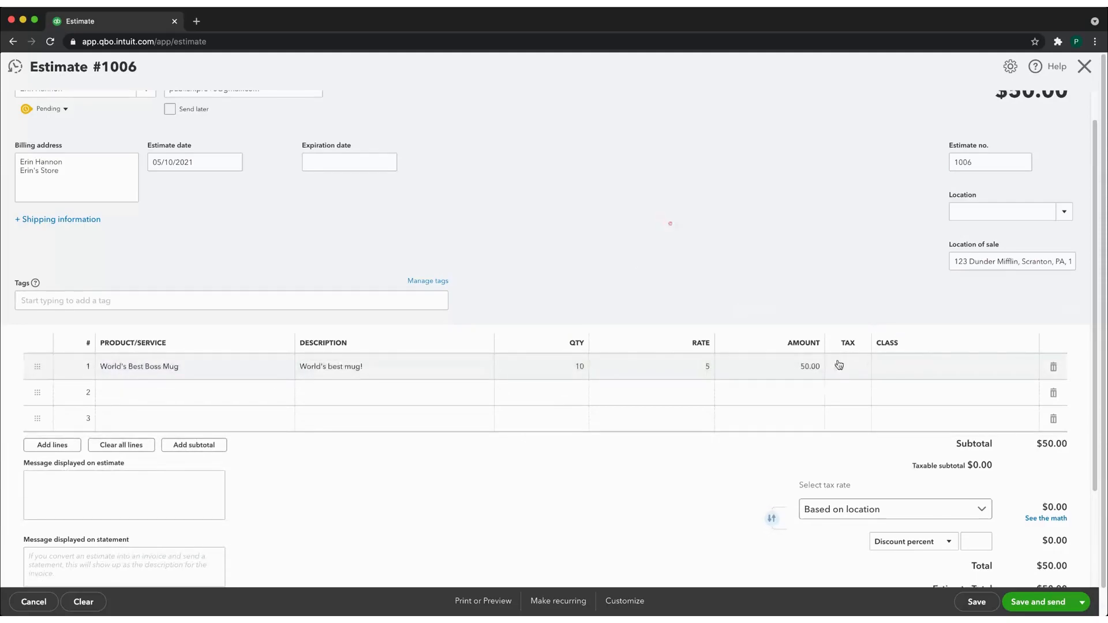
left_click(703, 366)
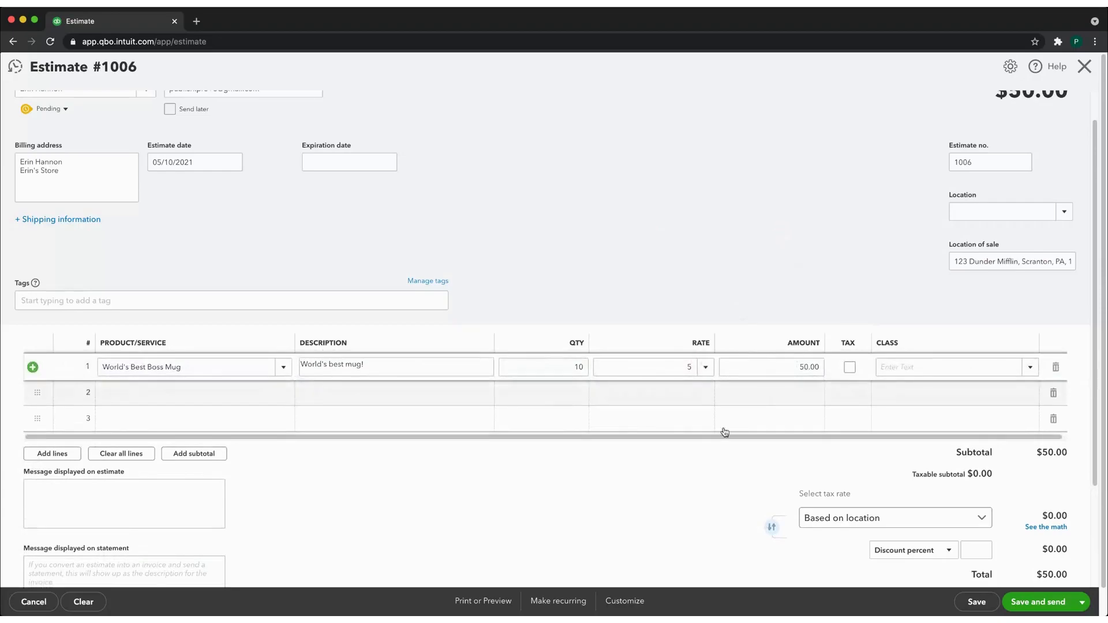
left_click(1036, 603)
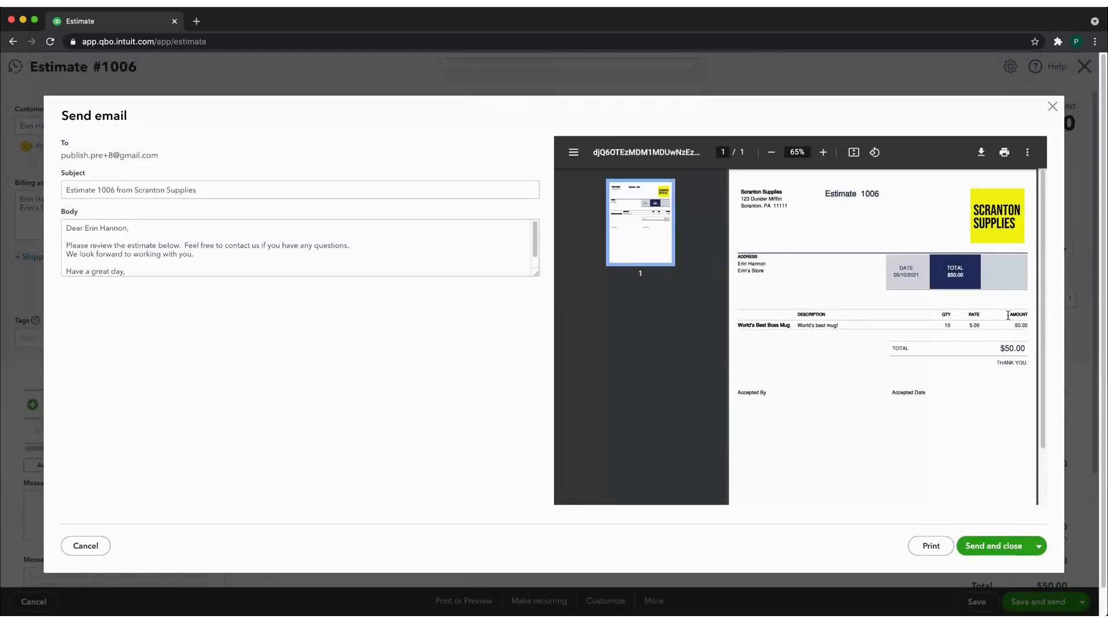
left_click(988, 549)
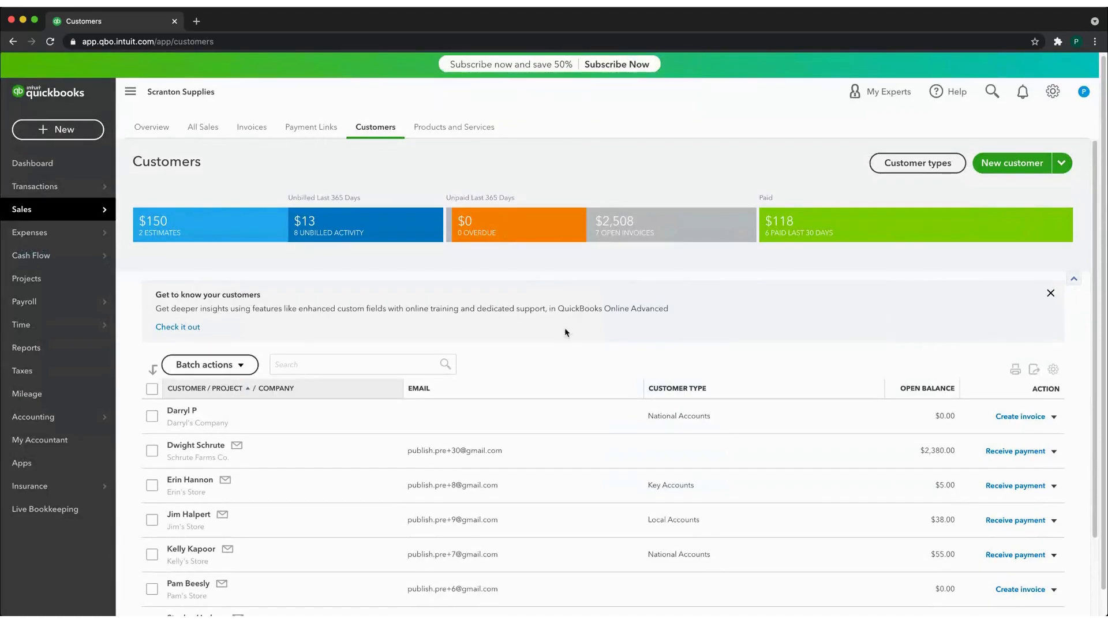
Open the list of all sales and remove the Estimates filter.
left_click(198, 127)
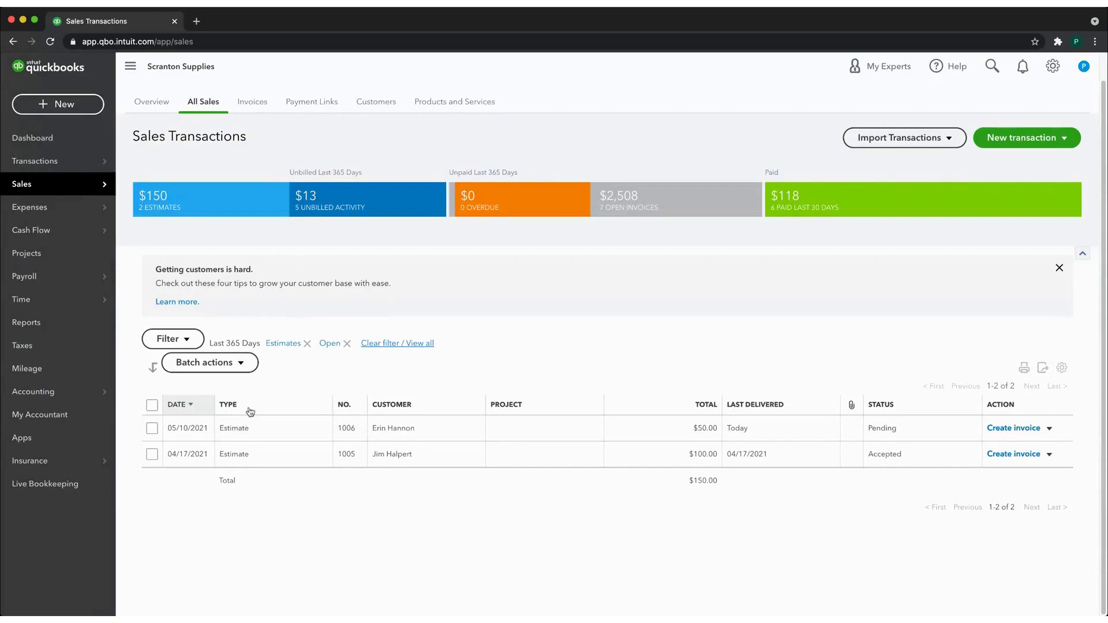
left_click(307, 344)
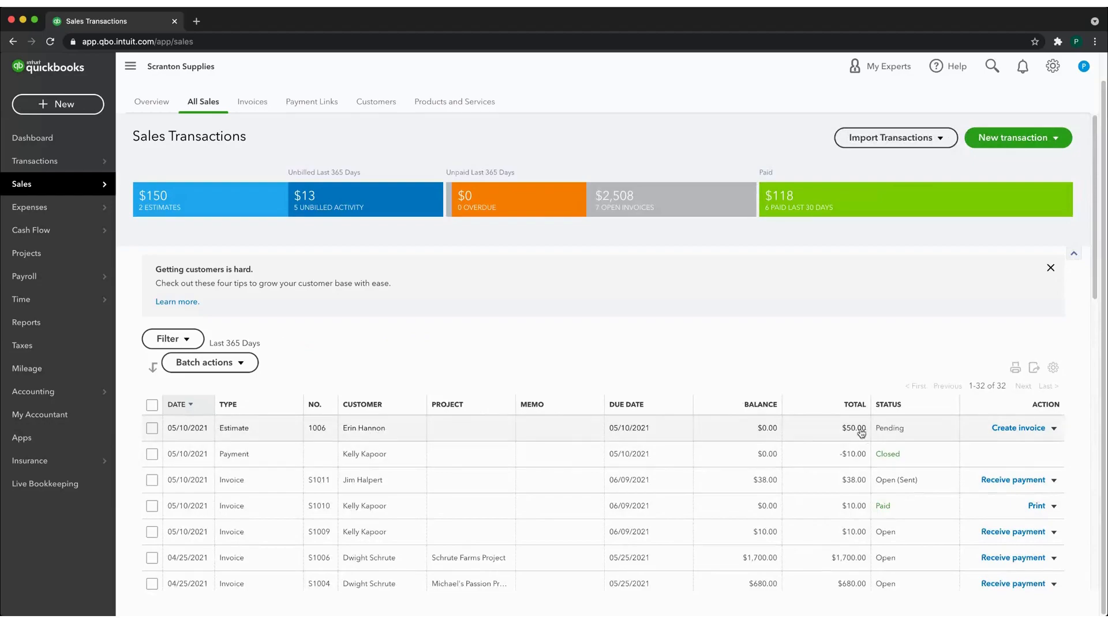
Try creating an invoice from the pending $50.00 estimate for the remaining total of all lines, and leave it without saving.
left_click(1020, 429)
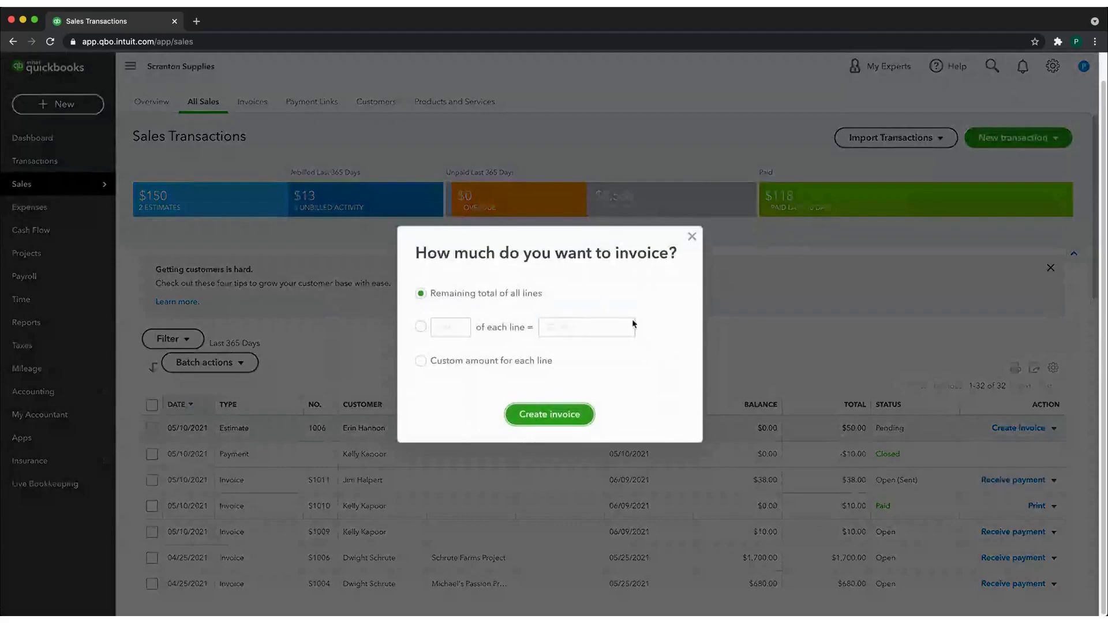
left_click(558, 411)
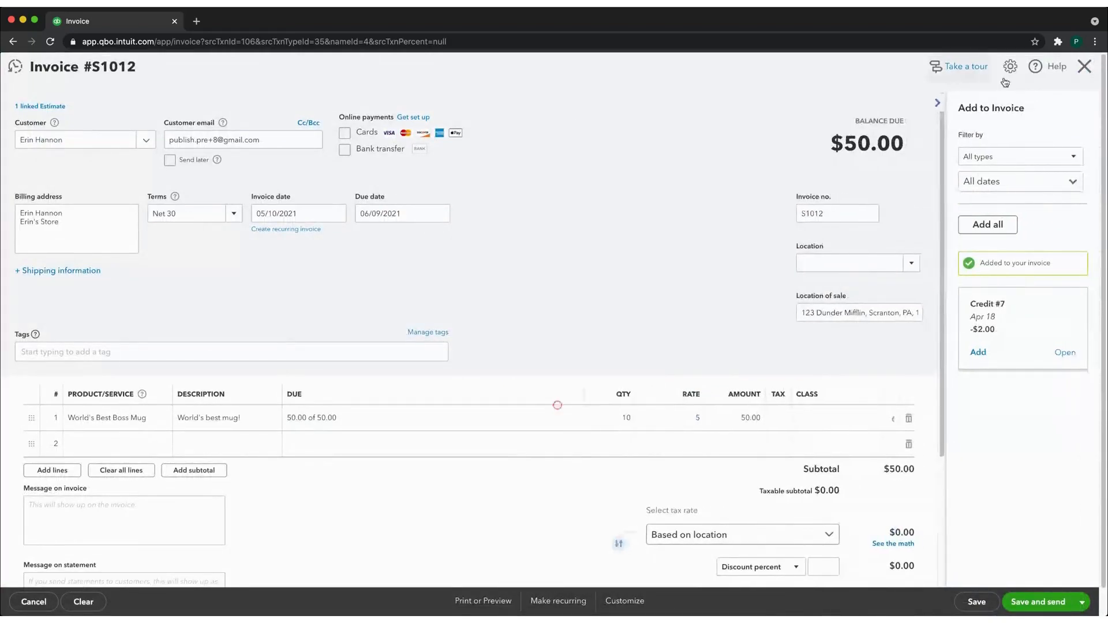
left_click(1085, 68)
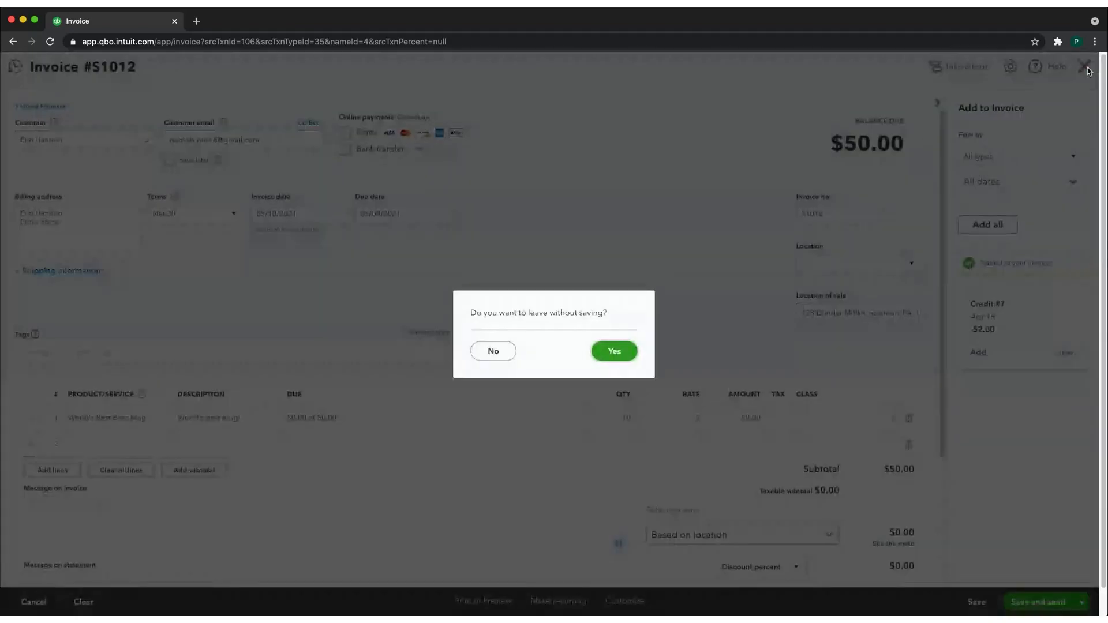
left_click(624, 349)
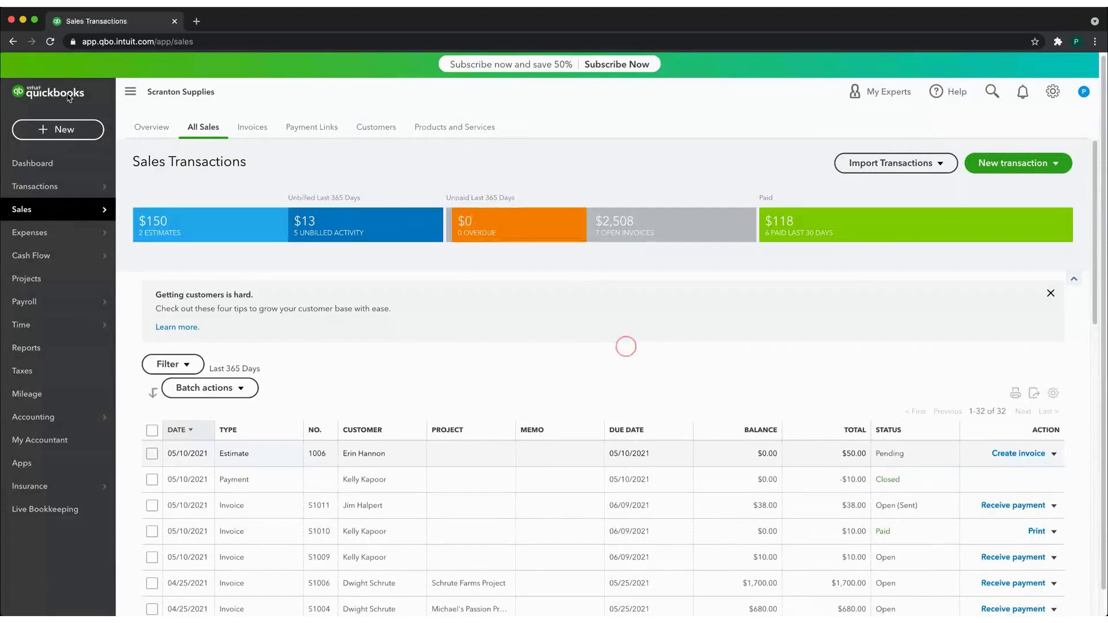
Start a new credit memo and select the customer with the open $38.00 invoice.
left_click(65, 134)
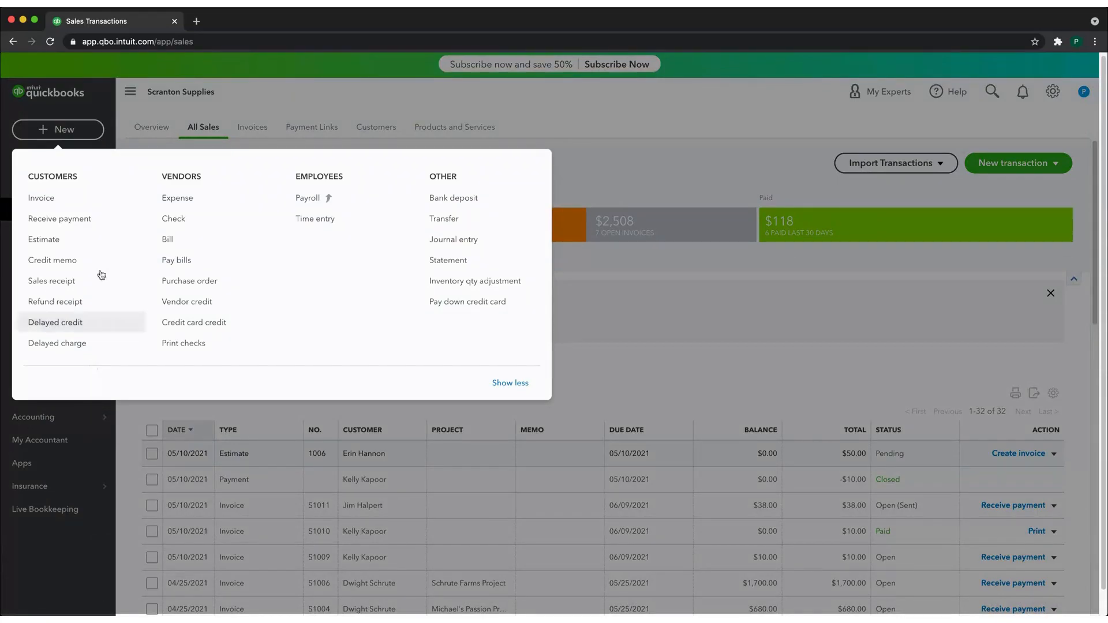
left_click(60, 260)
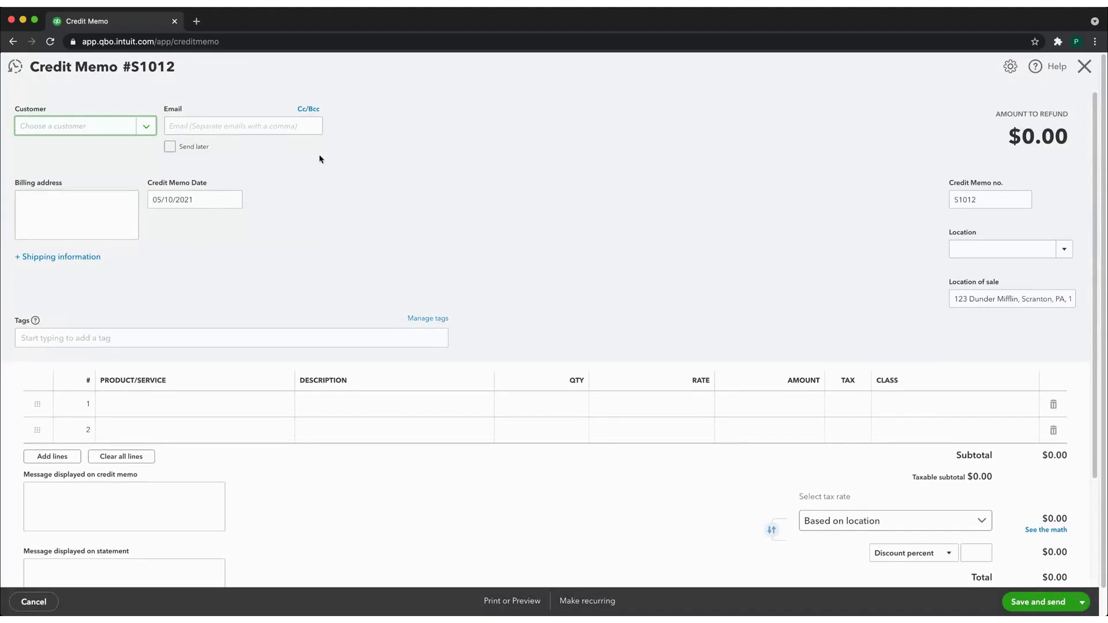
left_click(146, 126)
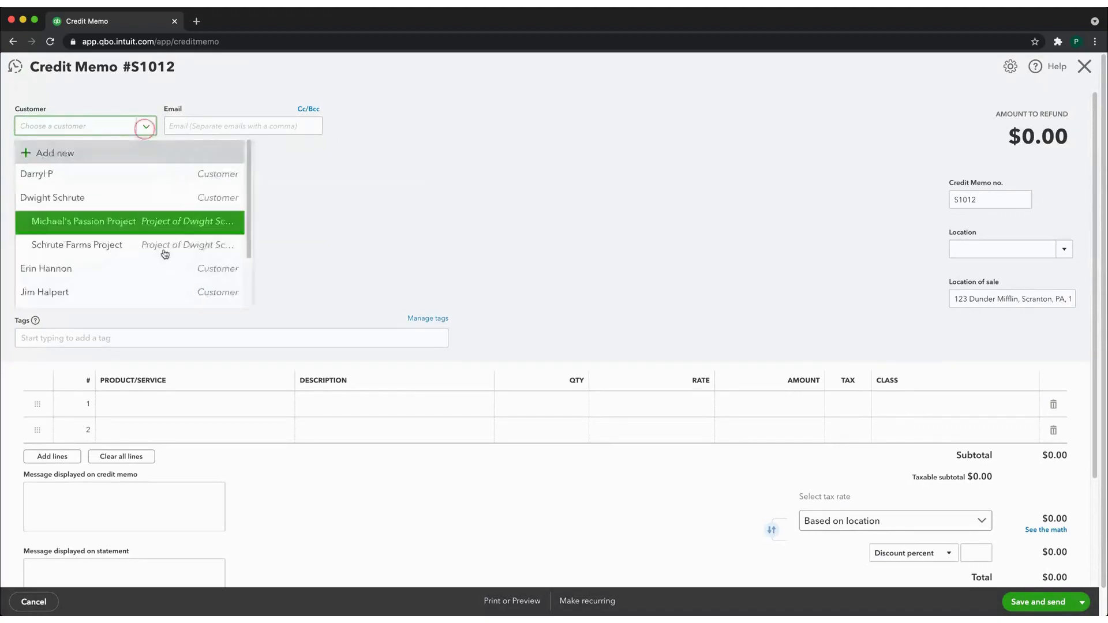
scroll(159, 248, "down", 3)
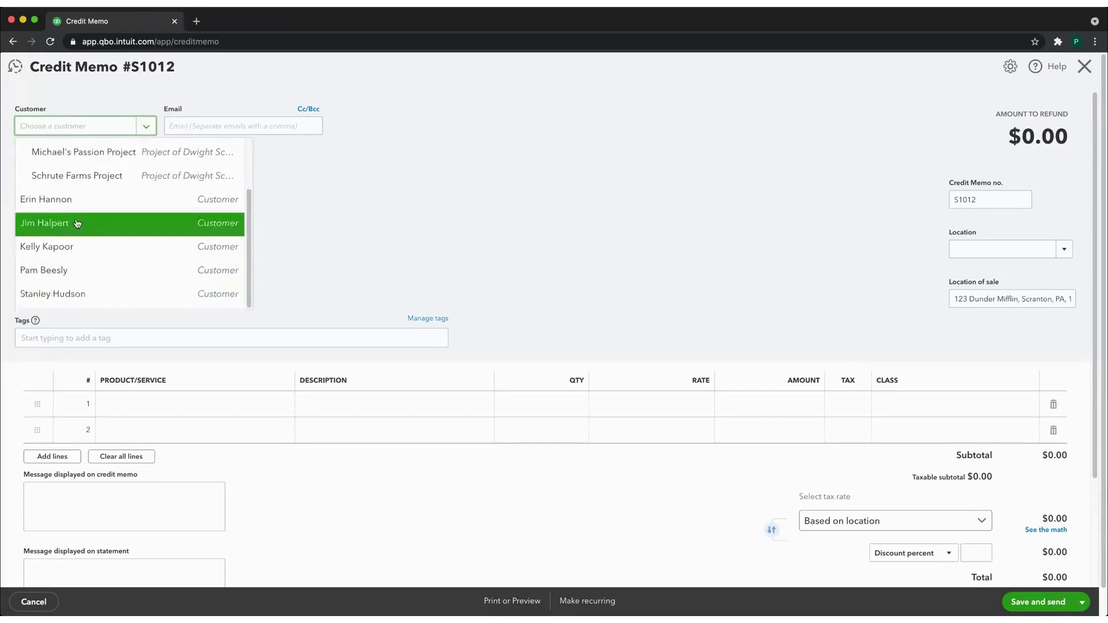
left_click(79, 201)
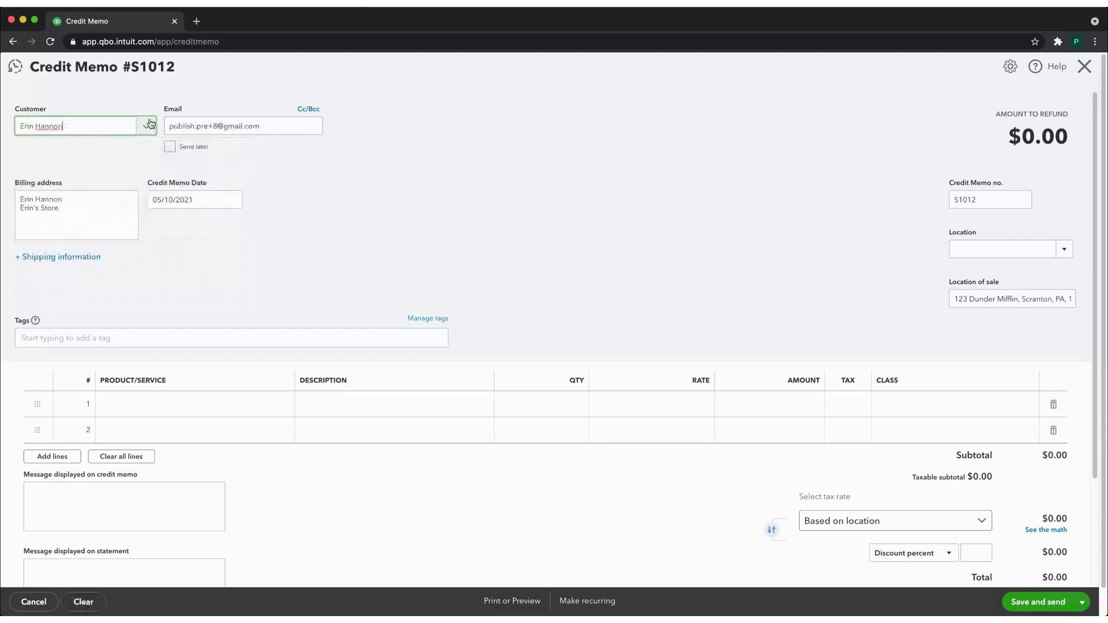
left_click(85, 130)
left_click(66, 291)
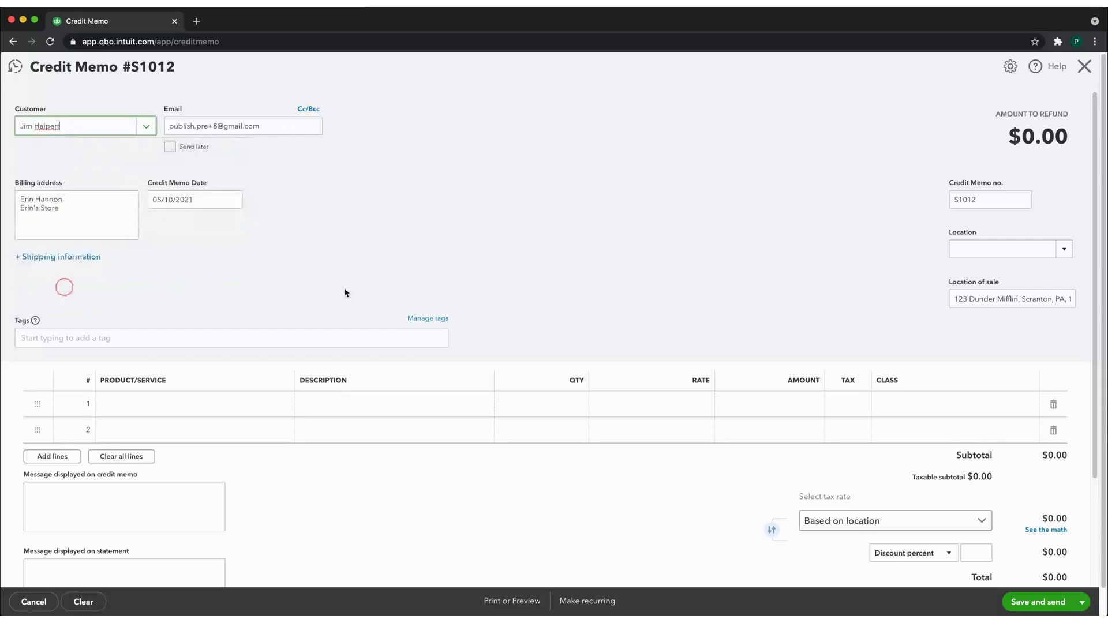
Add World's Best Boss Mug with quantity 2 to the credit memo, save it, and email it to the customer.
scroll(240, 267, "down", 3)
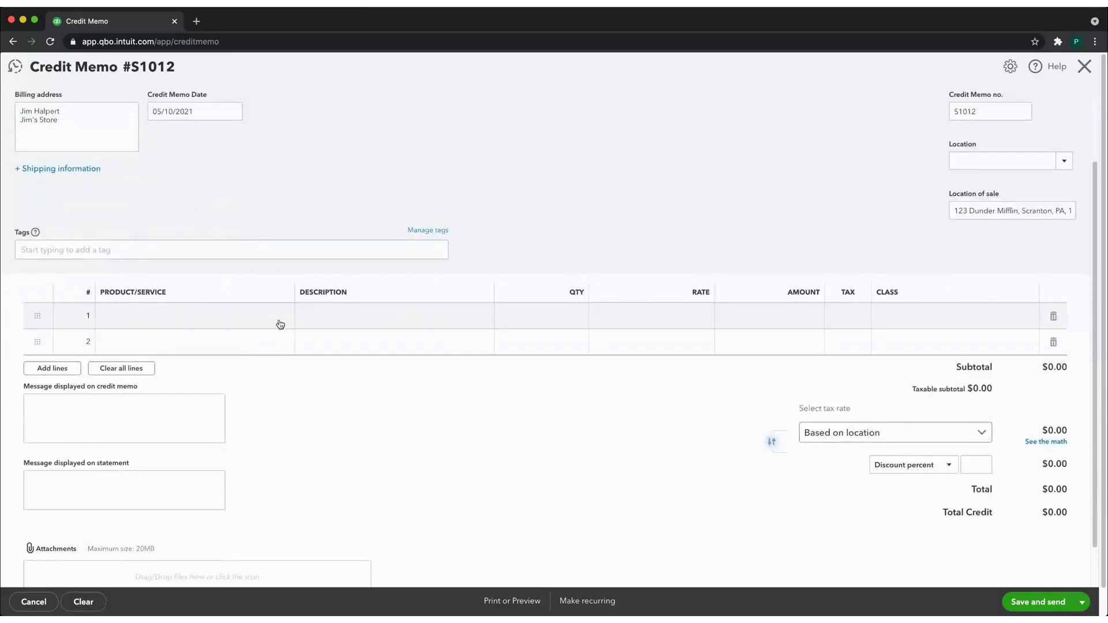
left_click(282, 321)
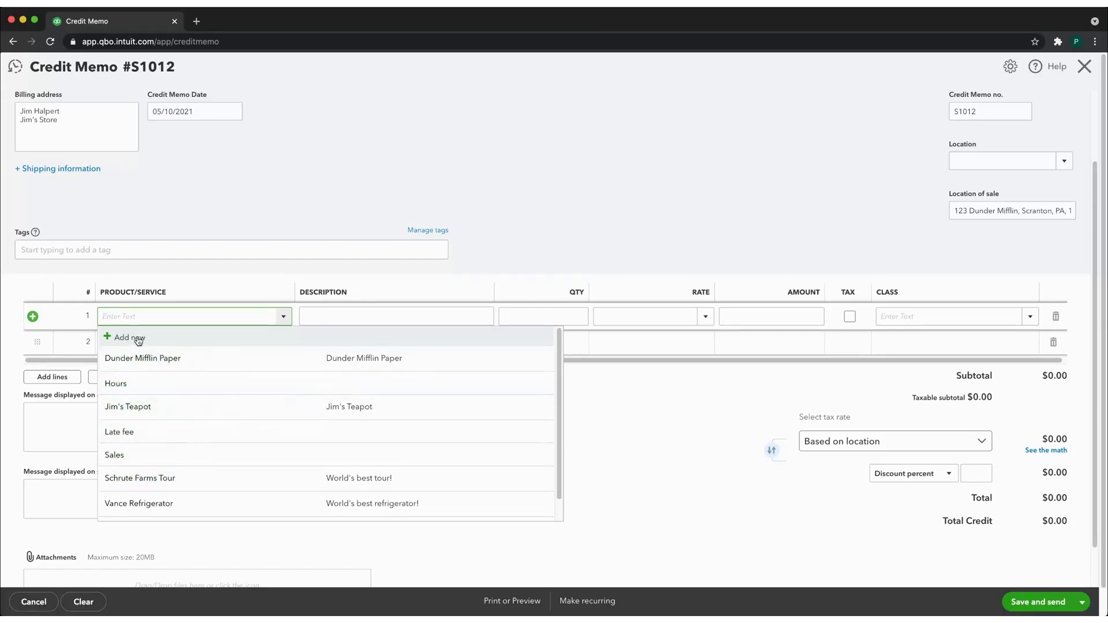
scroll(188, 386, "down", 1)
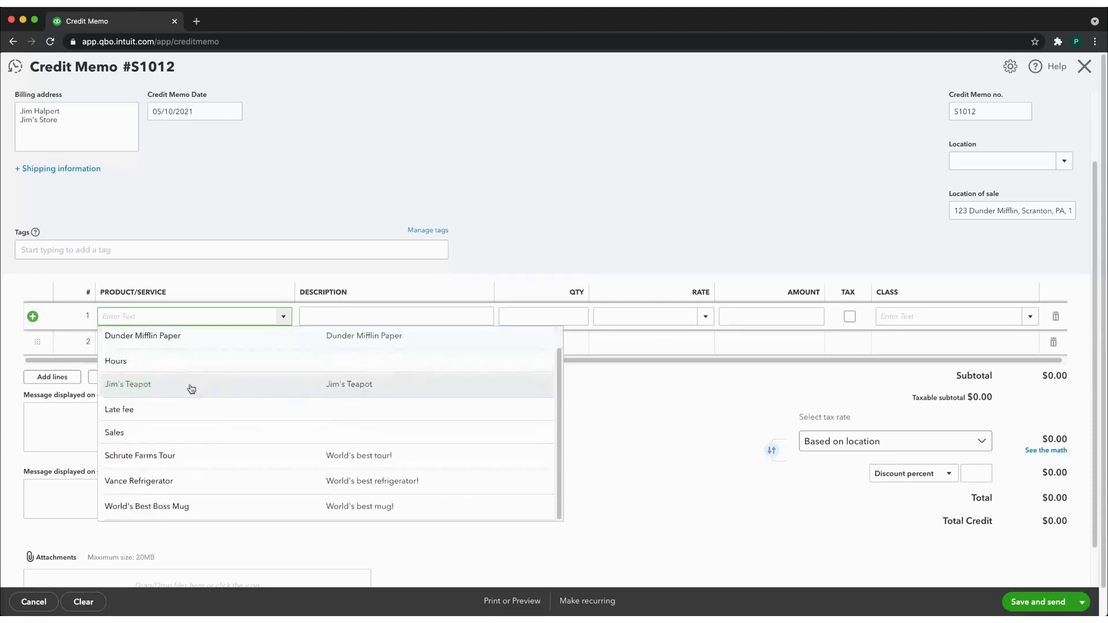
left_click(162, 515)
left_click(572, 317)
type("2")
left_click(649, 418)
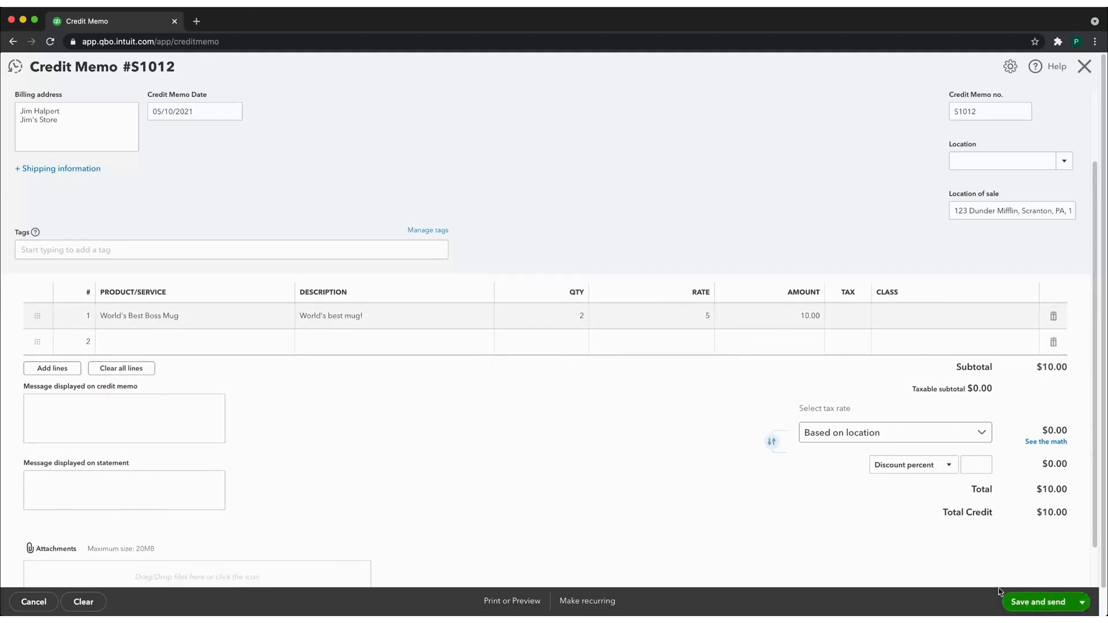
left_click(1023, 603)
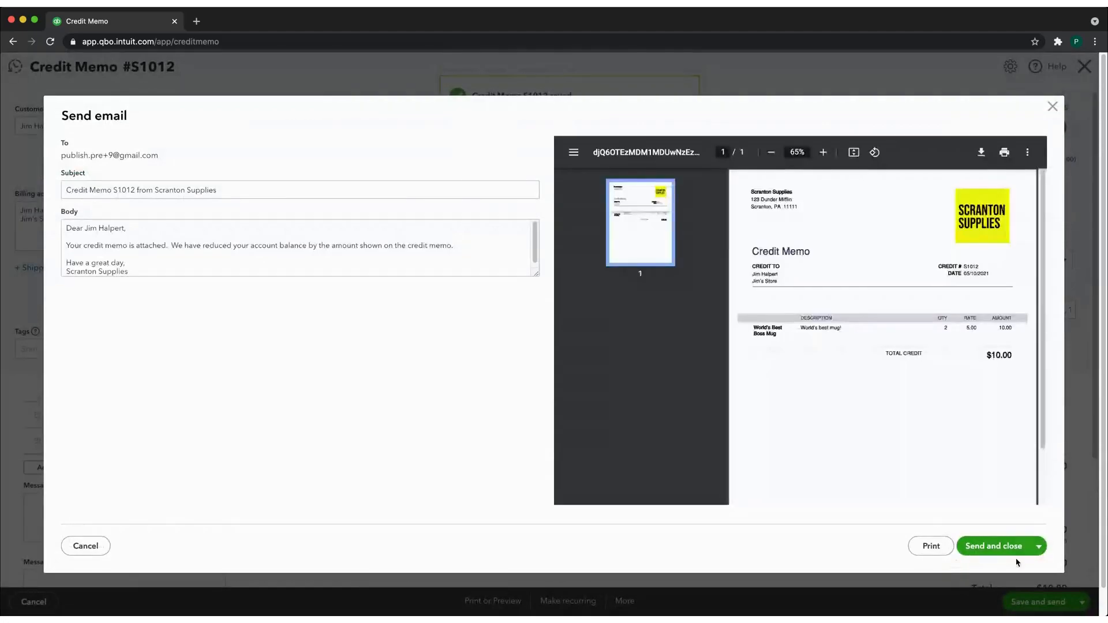
left_click(1010, 549)
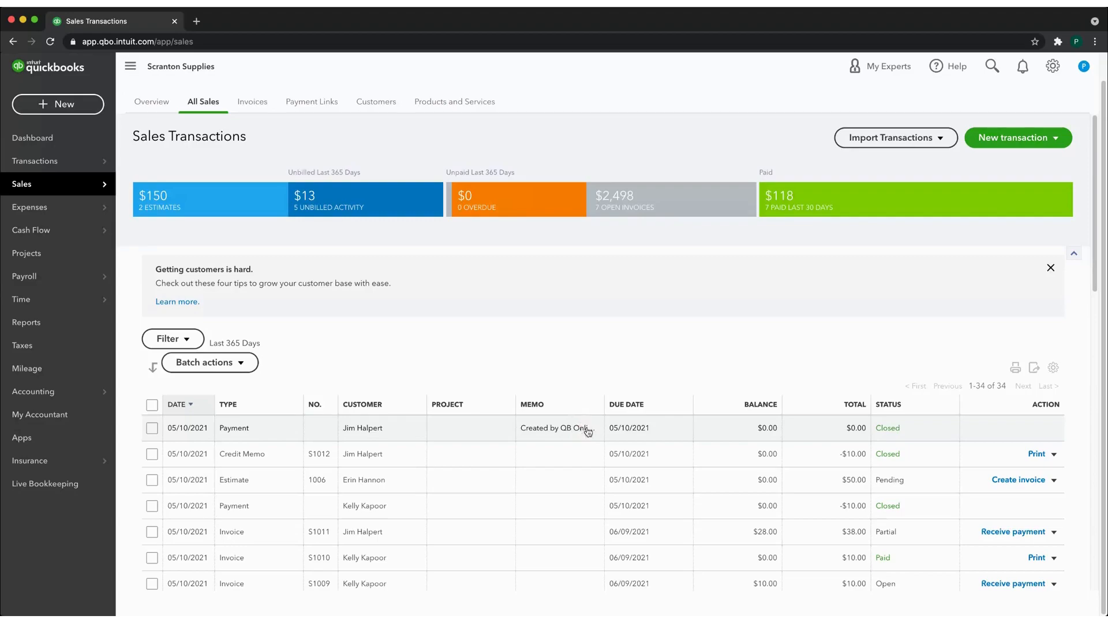
Open the advanced account settings and examine the Automation option for automatically applying credits.
left_click(1057, 68)
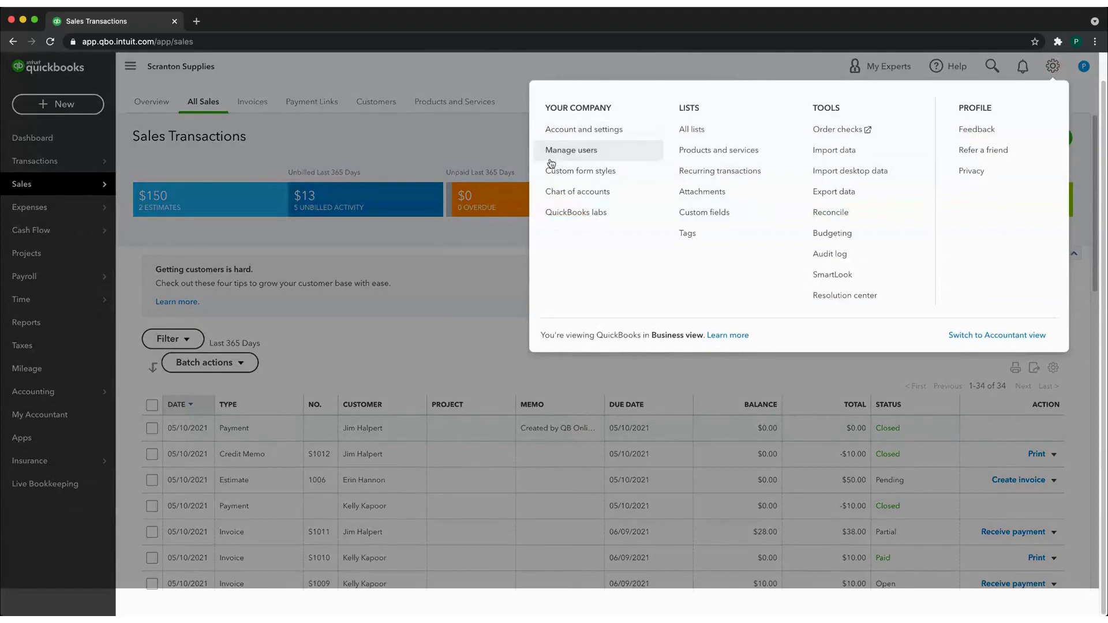
left_click(581, 130)
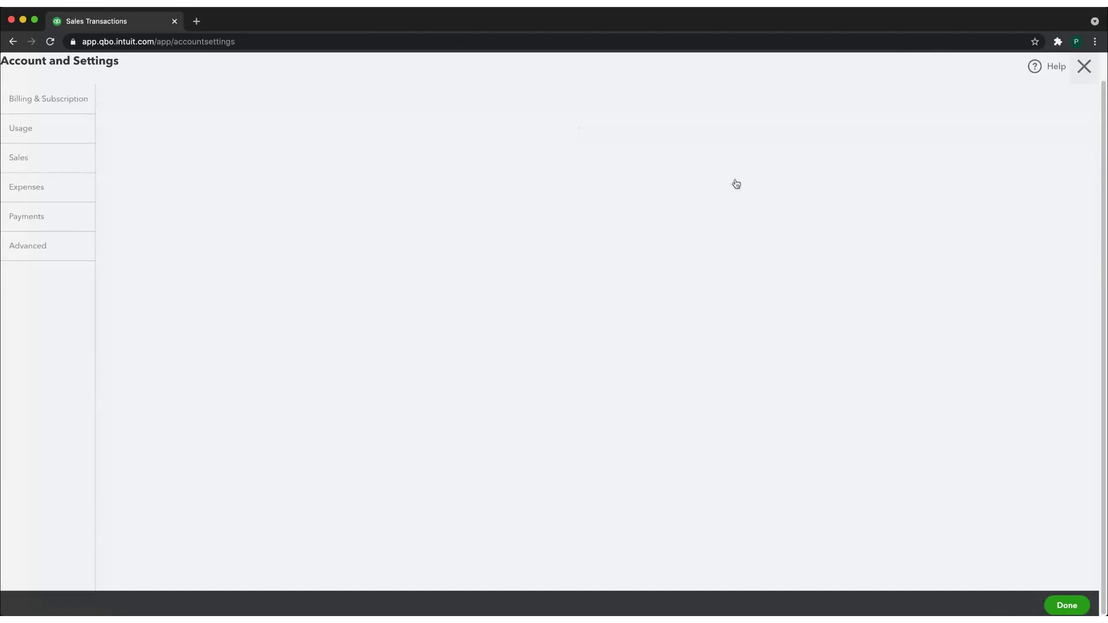
left_click(36, 253)
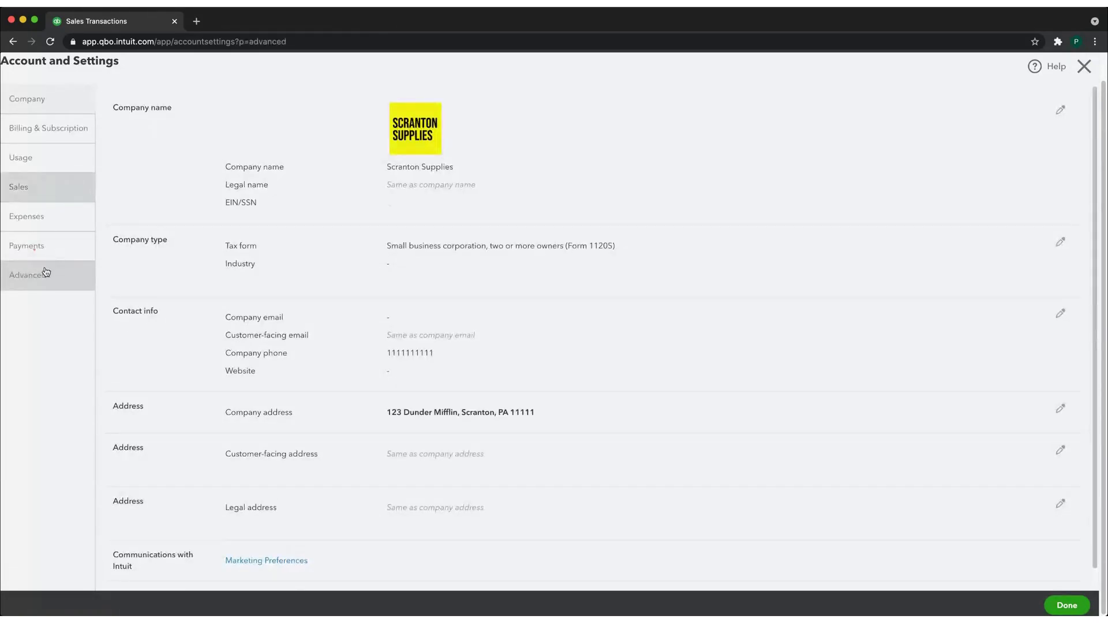
left_click(39, 278)
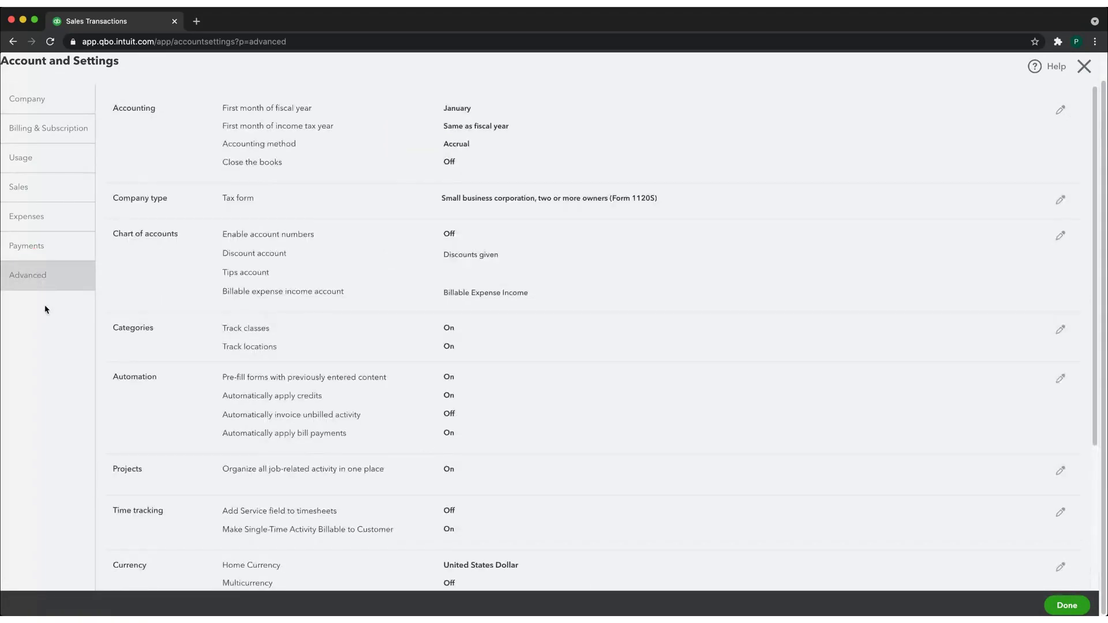
scroll(165, 318, "down", 2)
left_click(492, 328)
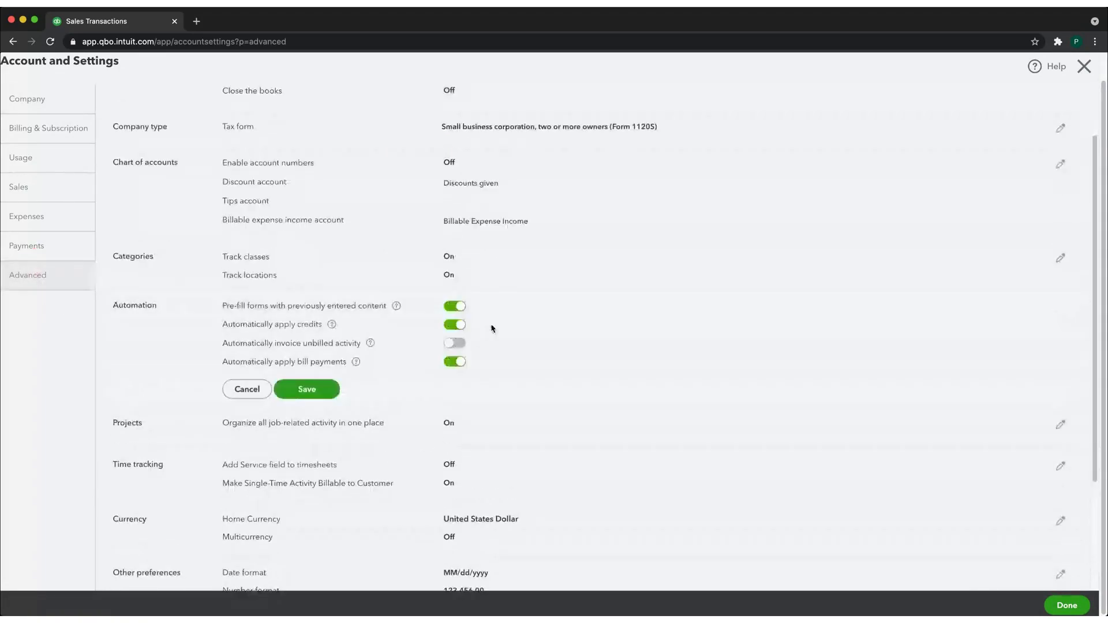
left_click_drag(220, 324, 330, 330)
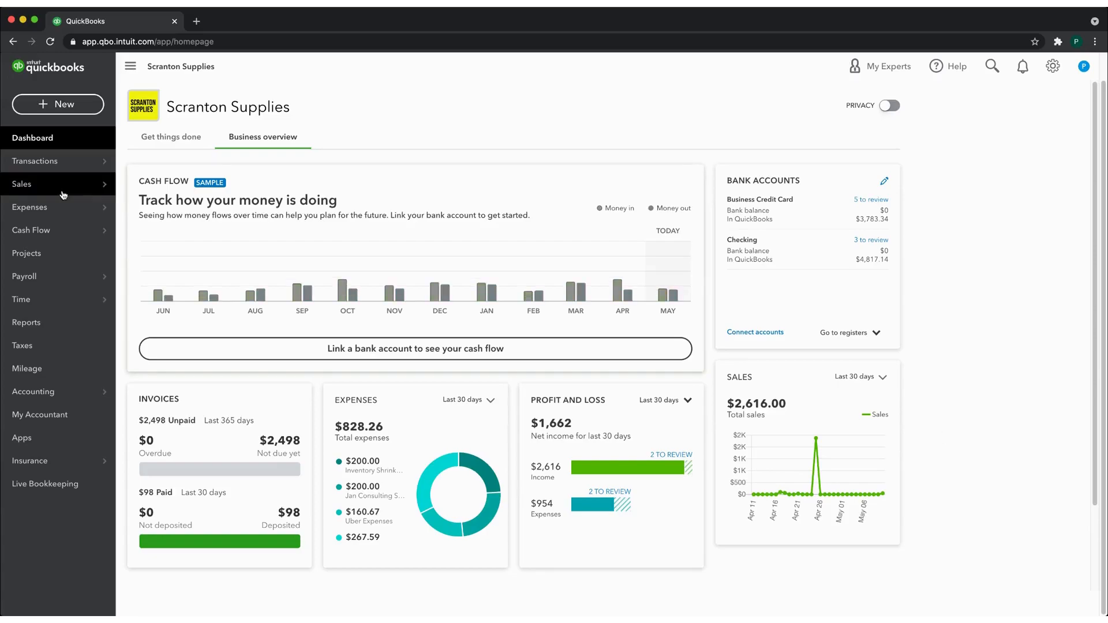
Open the vendor list, examine the new vendor form including the default expense account choices, and close it without saving.
left_click(55, 215)
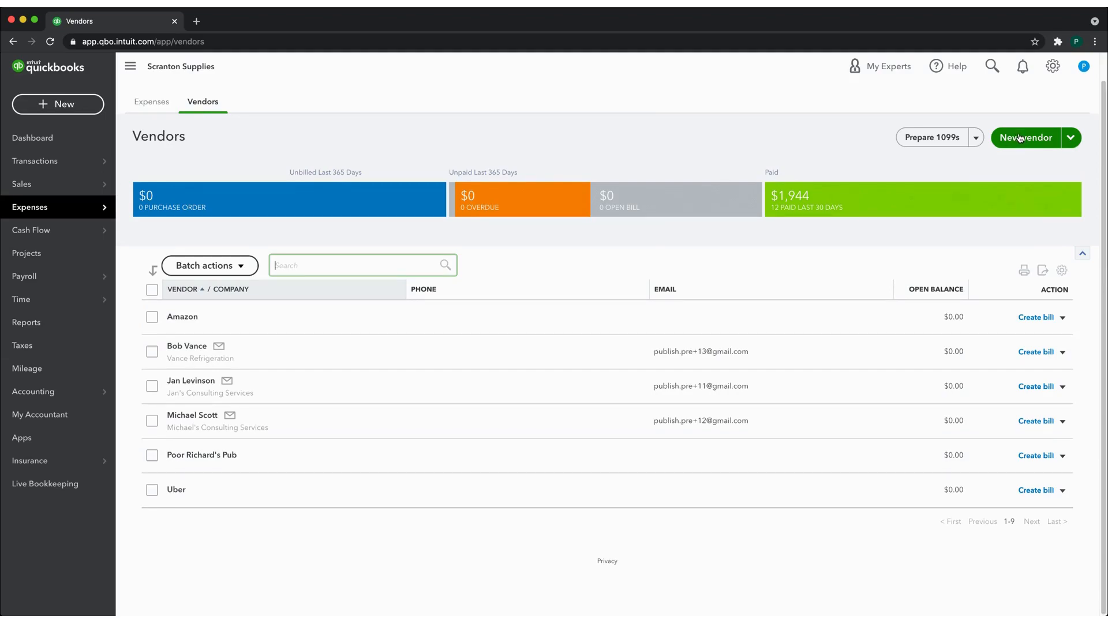
left_click(1071, 137)
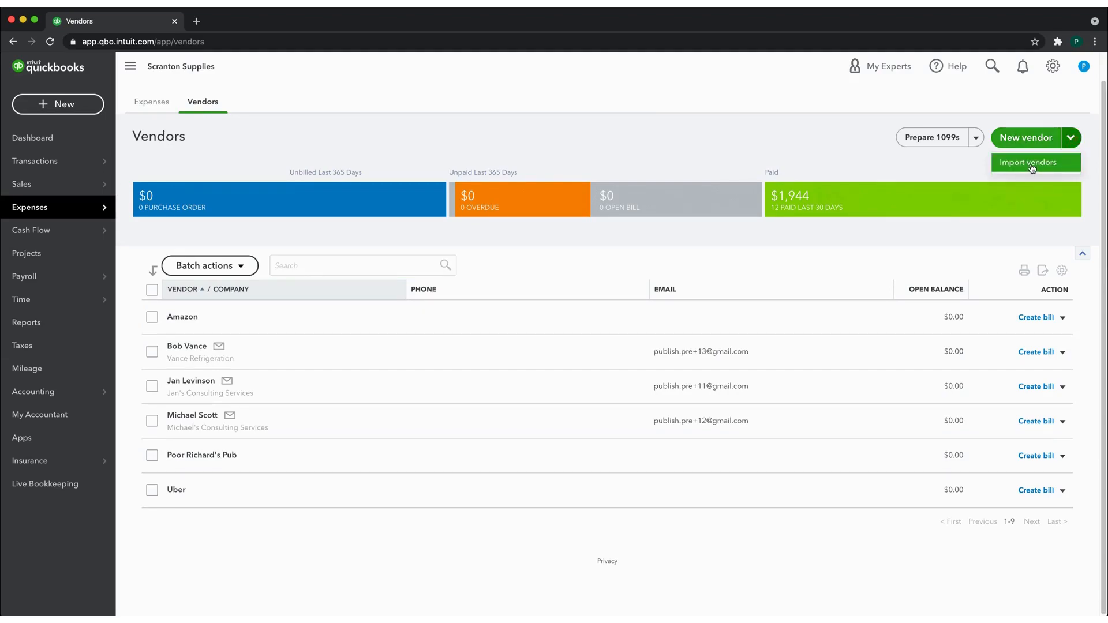
left_click(1012, 138)
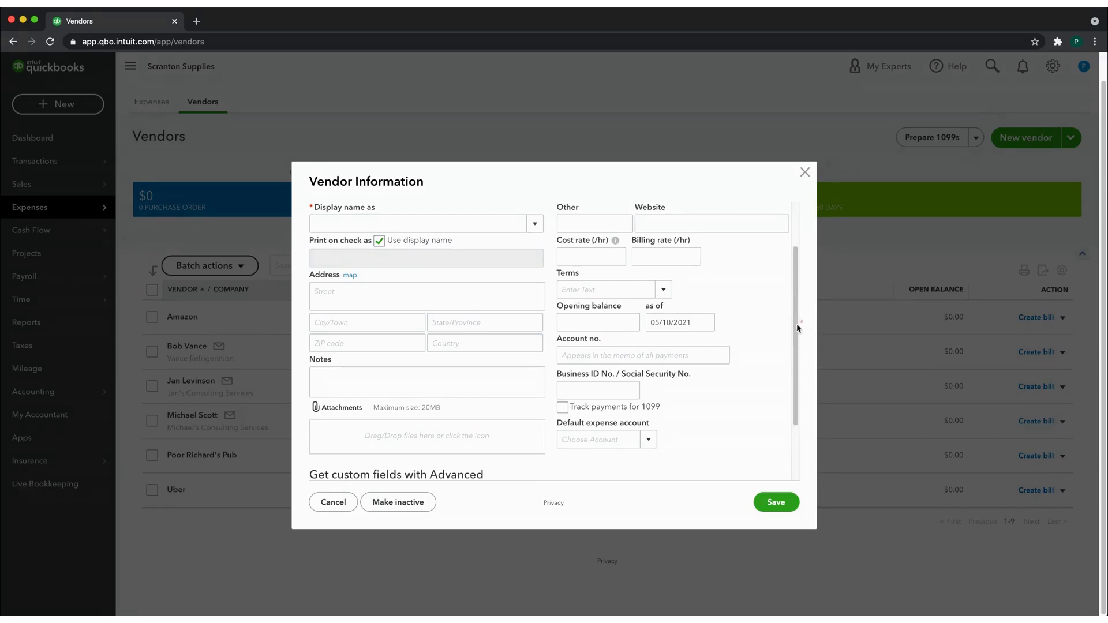
left_click_drag(800, 321, 789, 389)
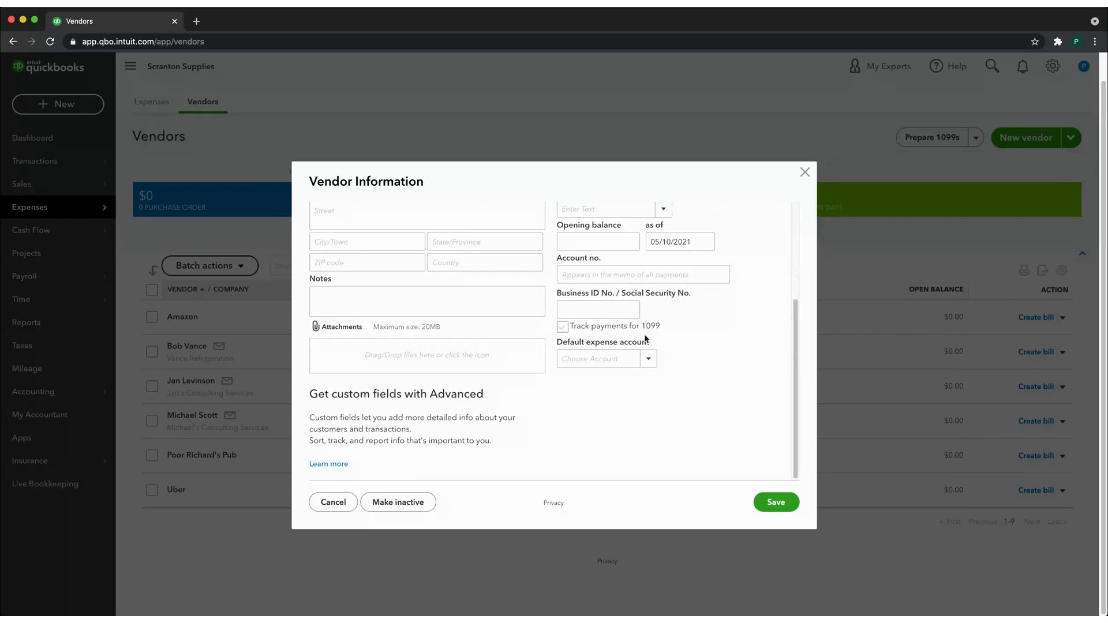
left_click(649, 361)
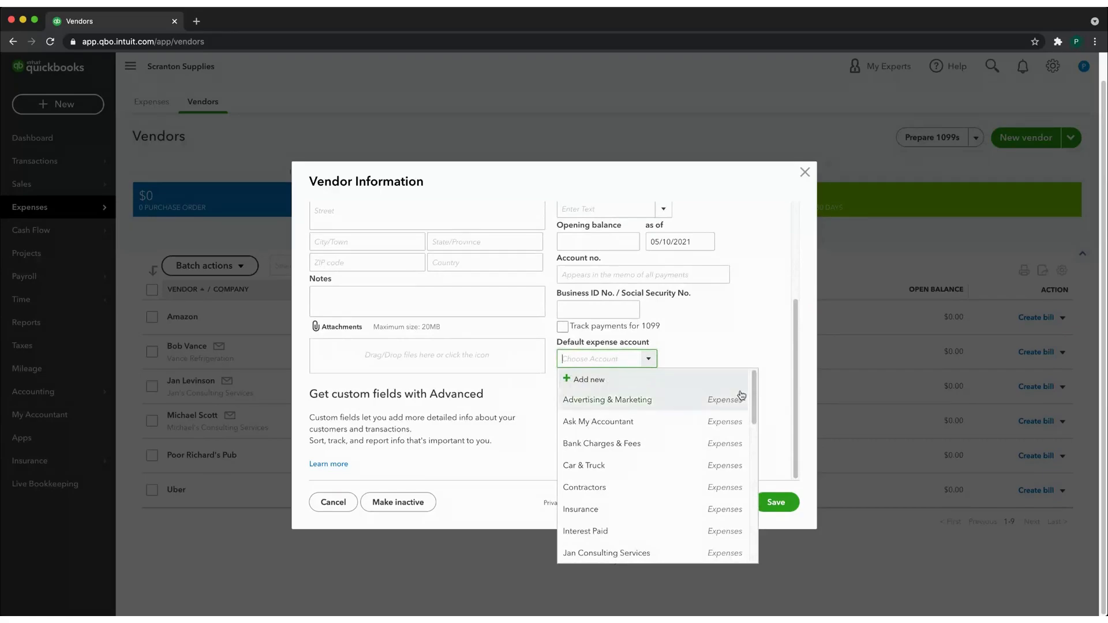
left_click_drag(752, 397, 754, 514)
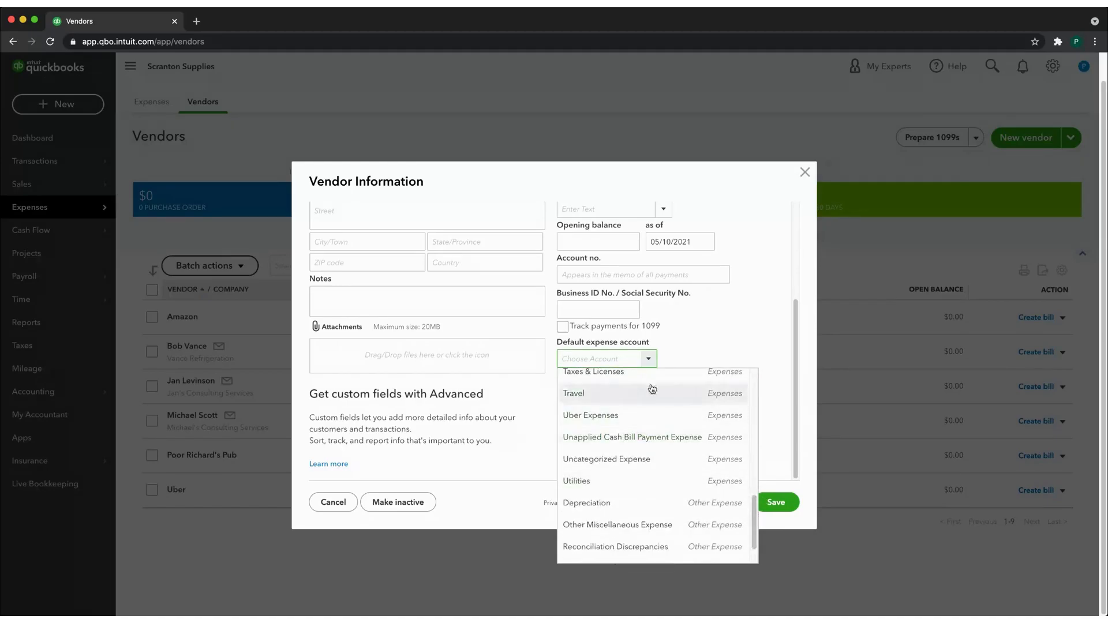
left_click(748, 335)
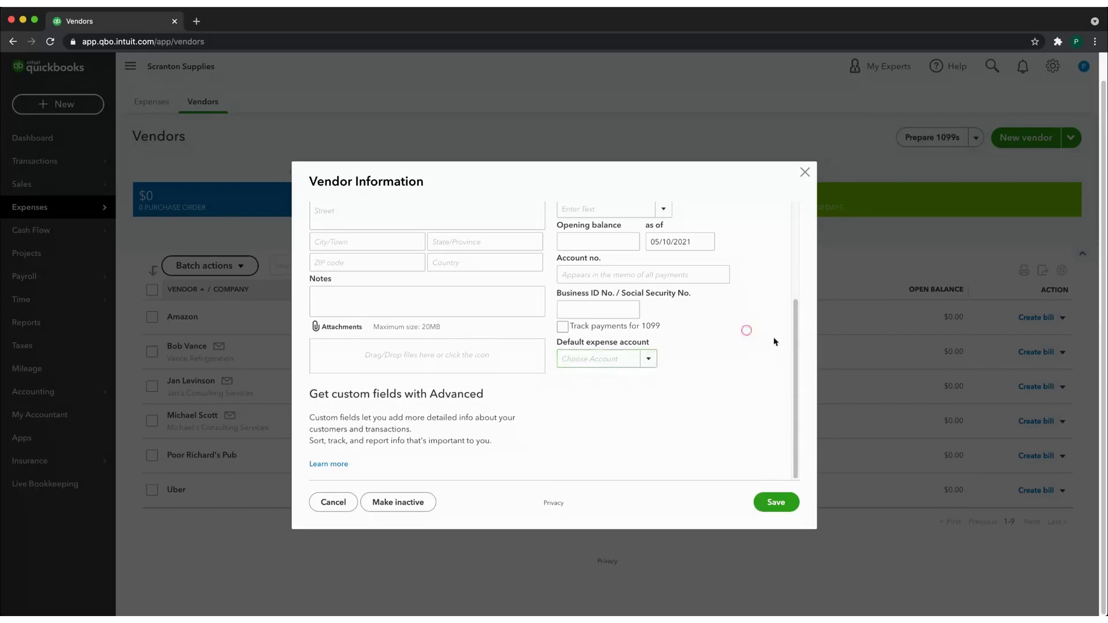
left_click(806, 172)
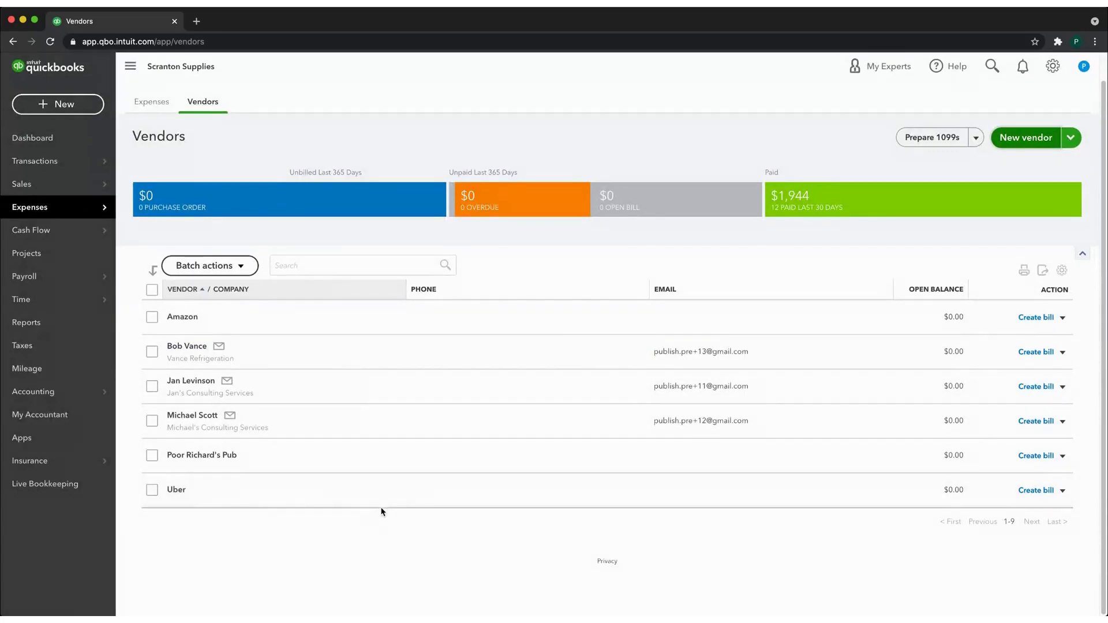
Review the expense transactions list and the available types of new transaction.
left_click(152, 106)
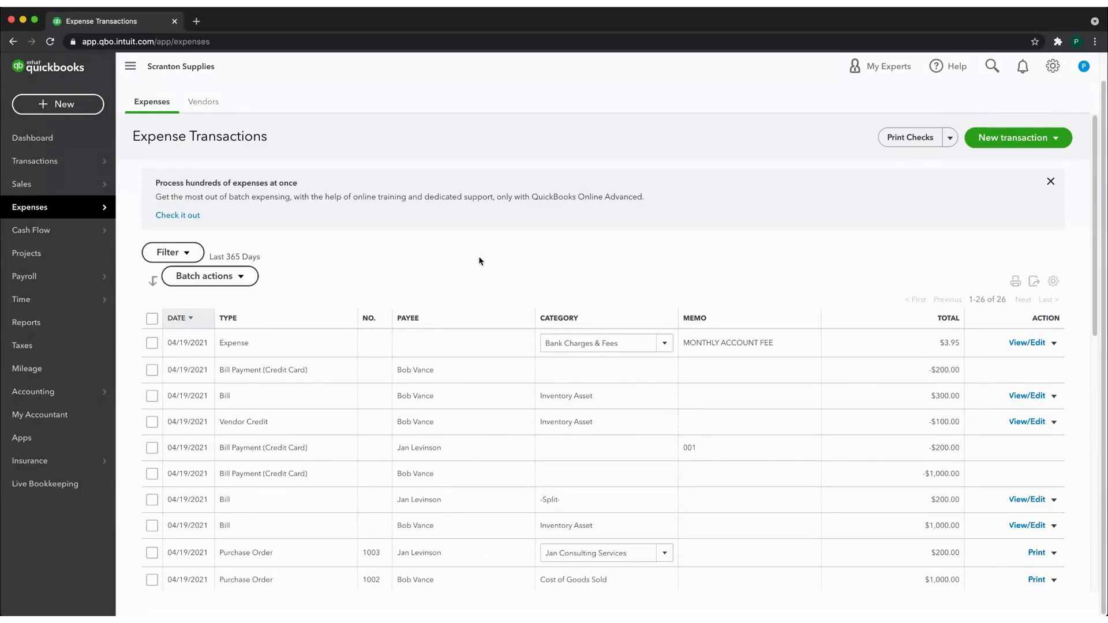
scroll(478, 289, "down", 5)
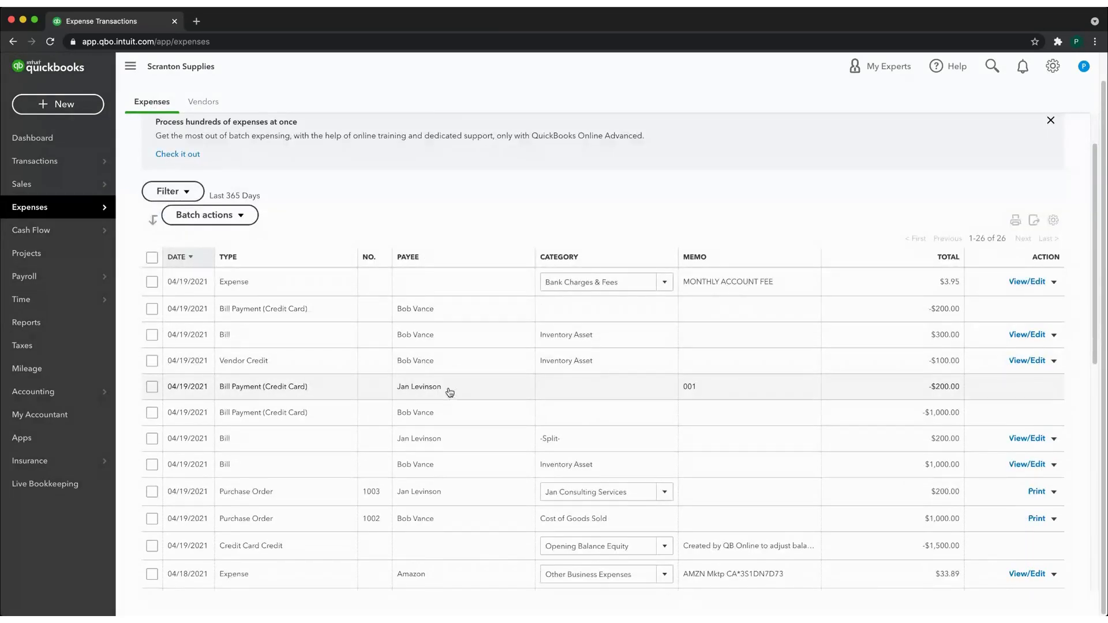
scroll(454, 395, "up", 5)
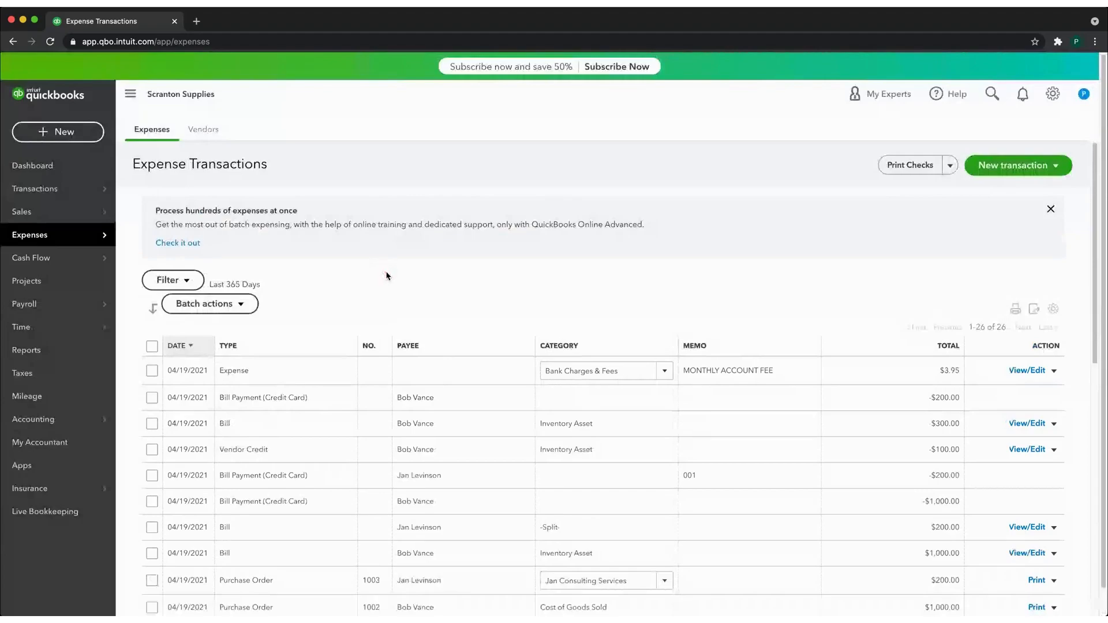
left_click(1062, 169)
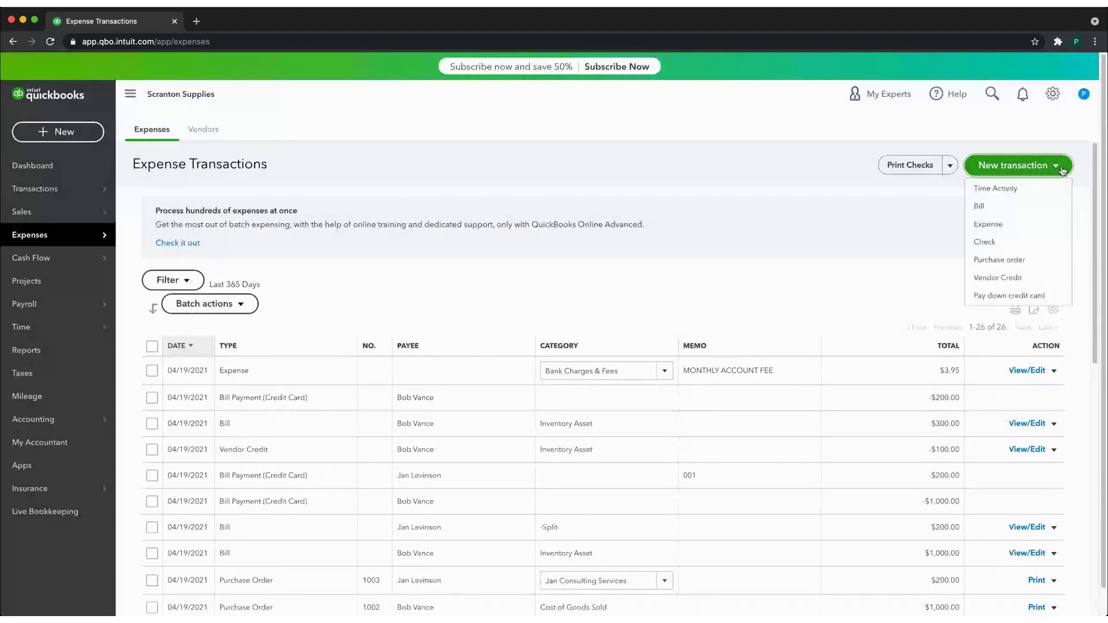
left_click(783, 301)
Start a new expense and select the Jan's Consulting Services vendor as payee.
left_click(69, 140)
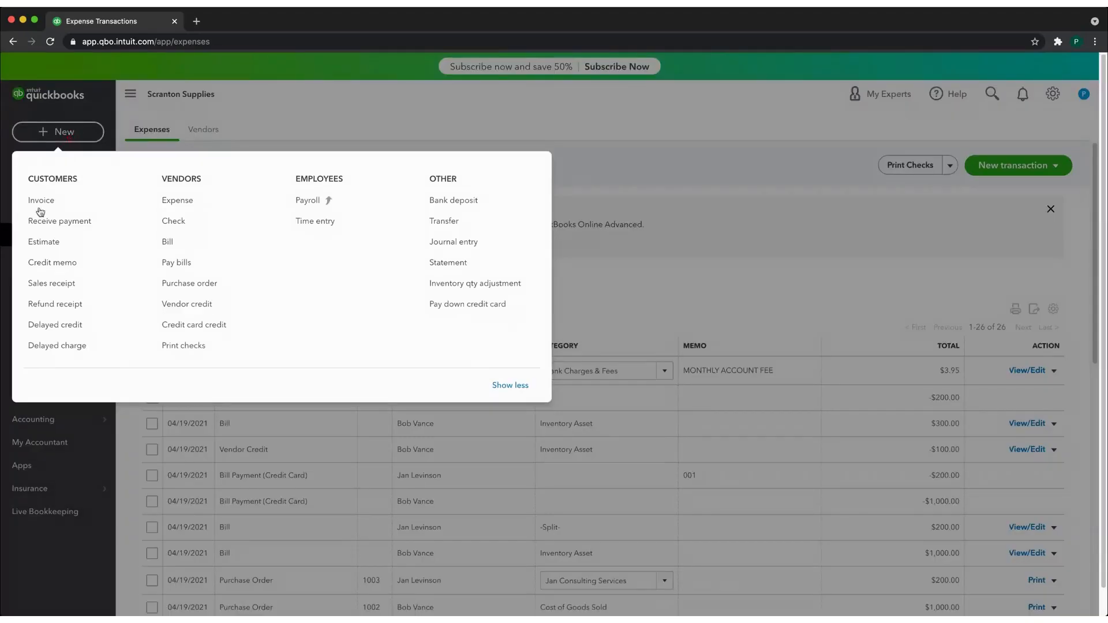
left_click(184, 203)
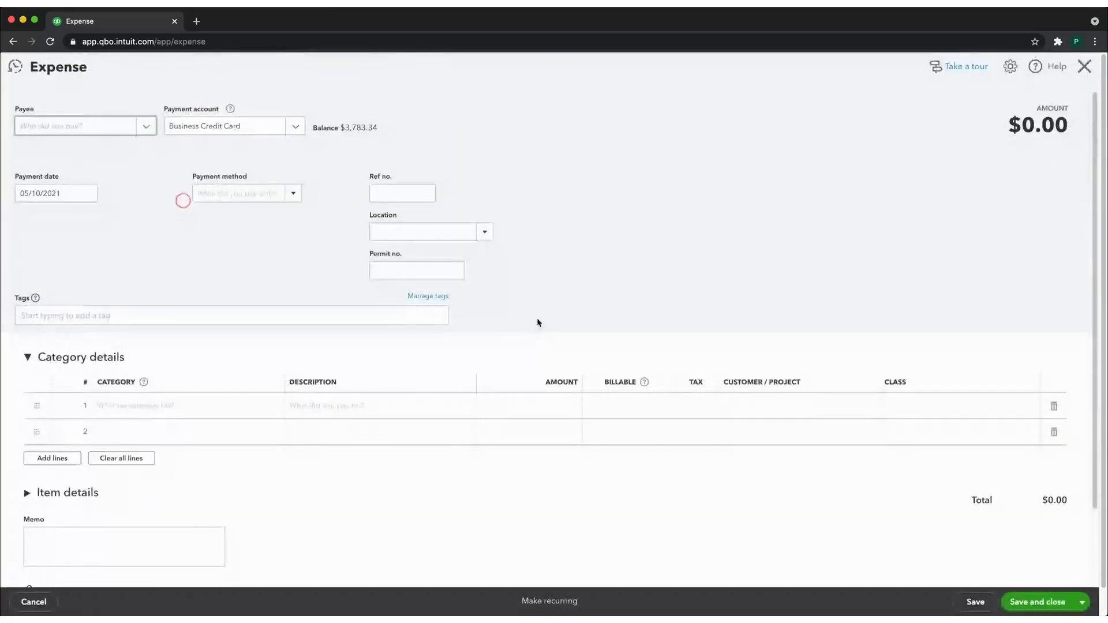
left_click(145, 128)
mouse_move(250, 153)
left_mouse_down()
mouse_move(255, 203)
mouse_move(251, 149)
left_mouse_up()
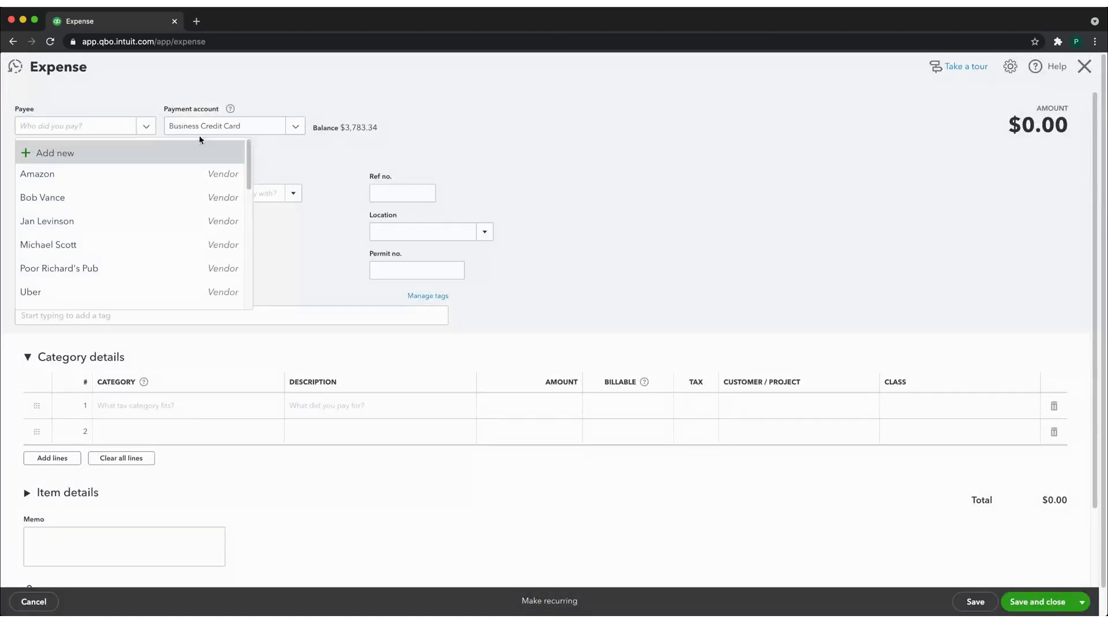
left_click(57, 225)
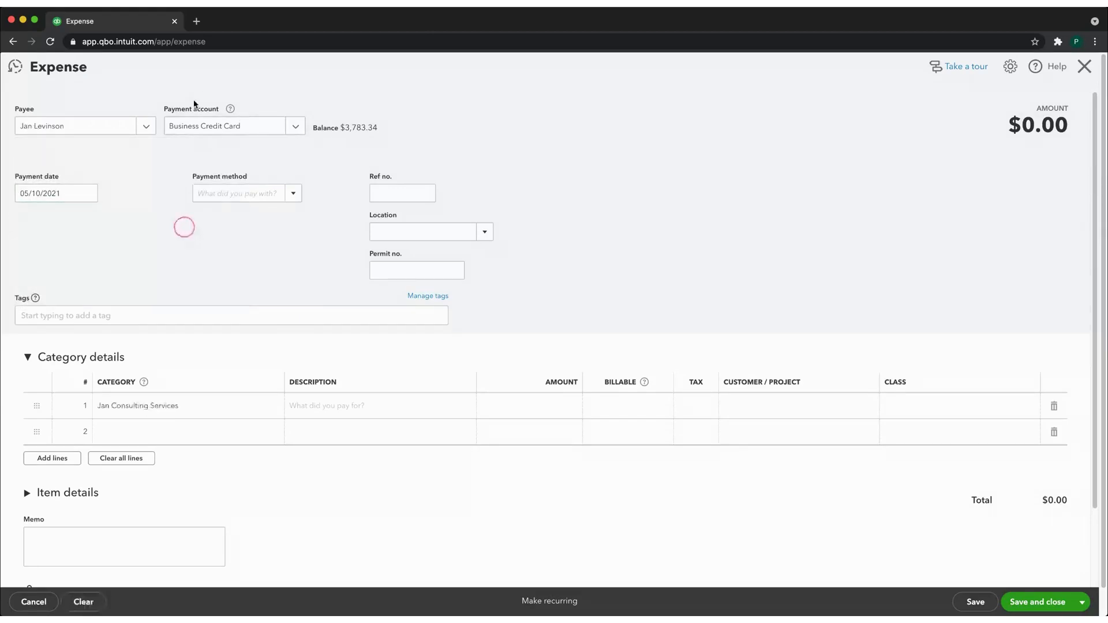
Set the expense's payment account to Business Credit Card and its payment method to Credit Card.
left_click(296, 126)
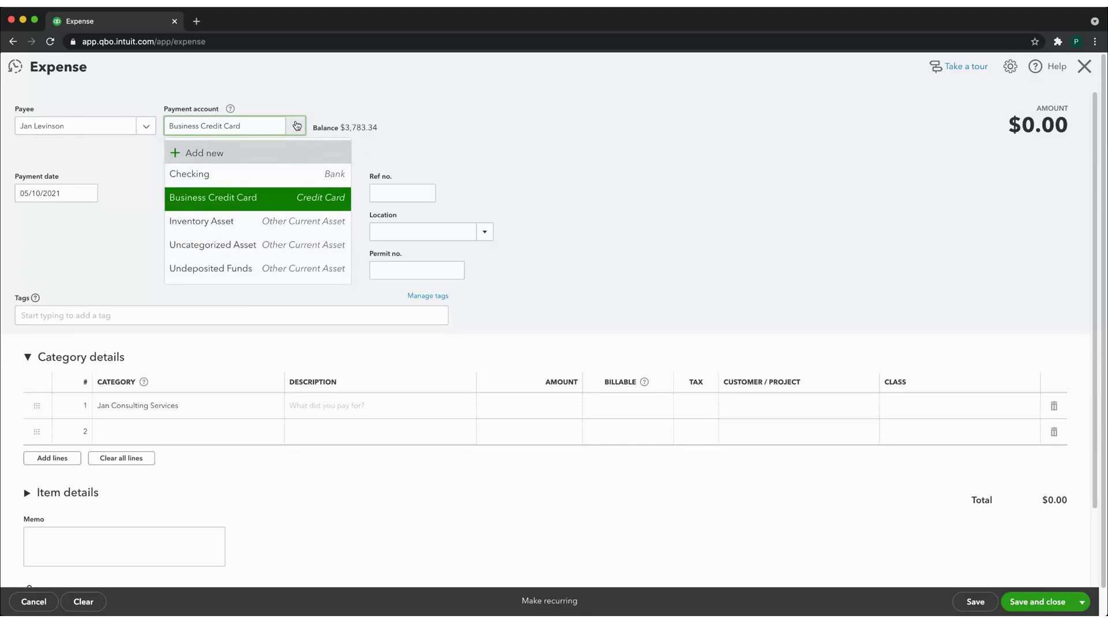
left_click(240, 202)
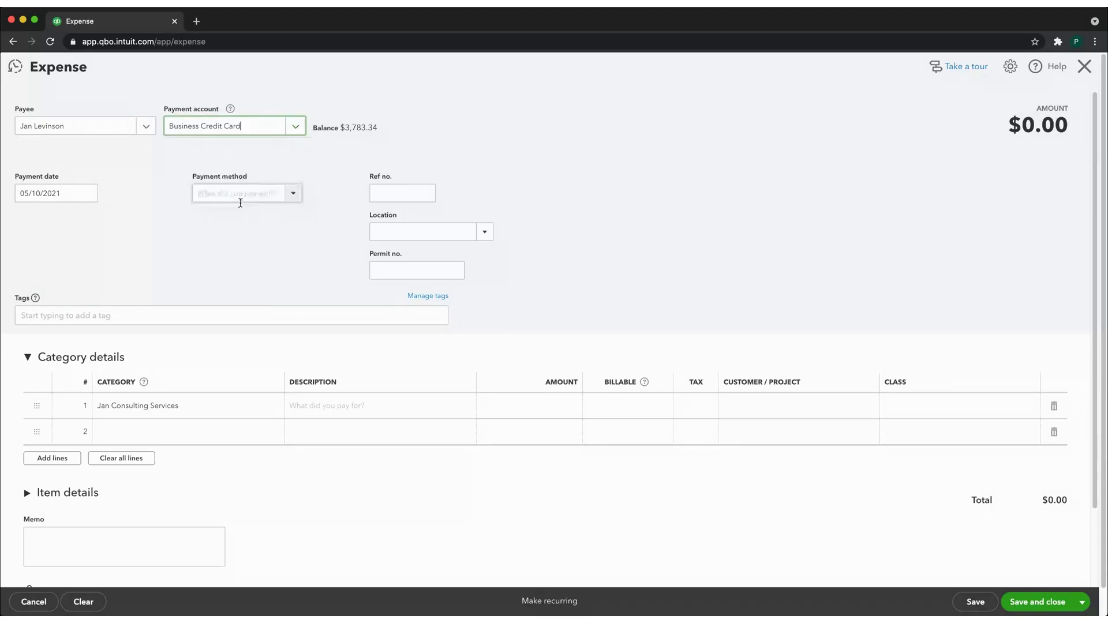
left_click(295, 190)
left_click(294, 193)
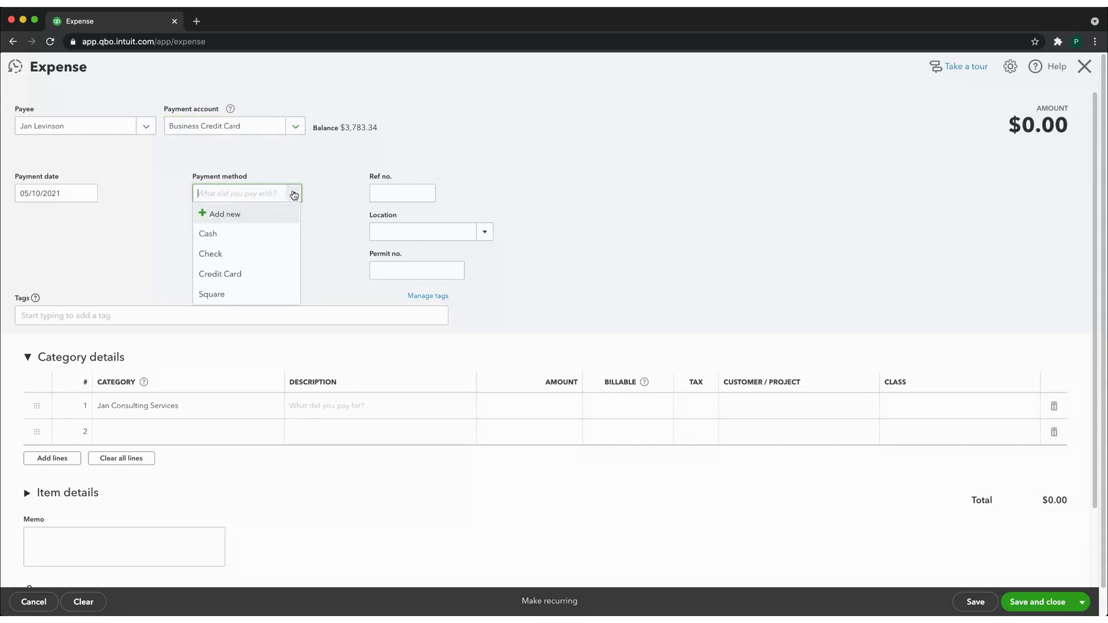
left_click(255, 274)
left_click(304, 261)
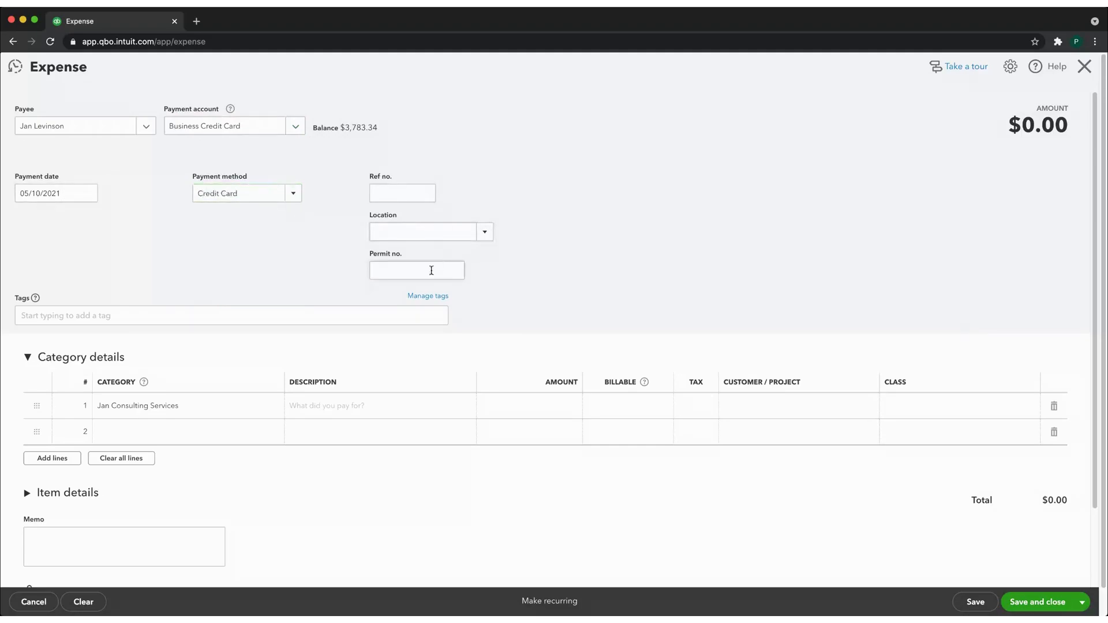
Examine the category choices for the first expense line and the item details section, keeping Jan Consulting Services as category.
scroll(288, 332, "down", 3)
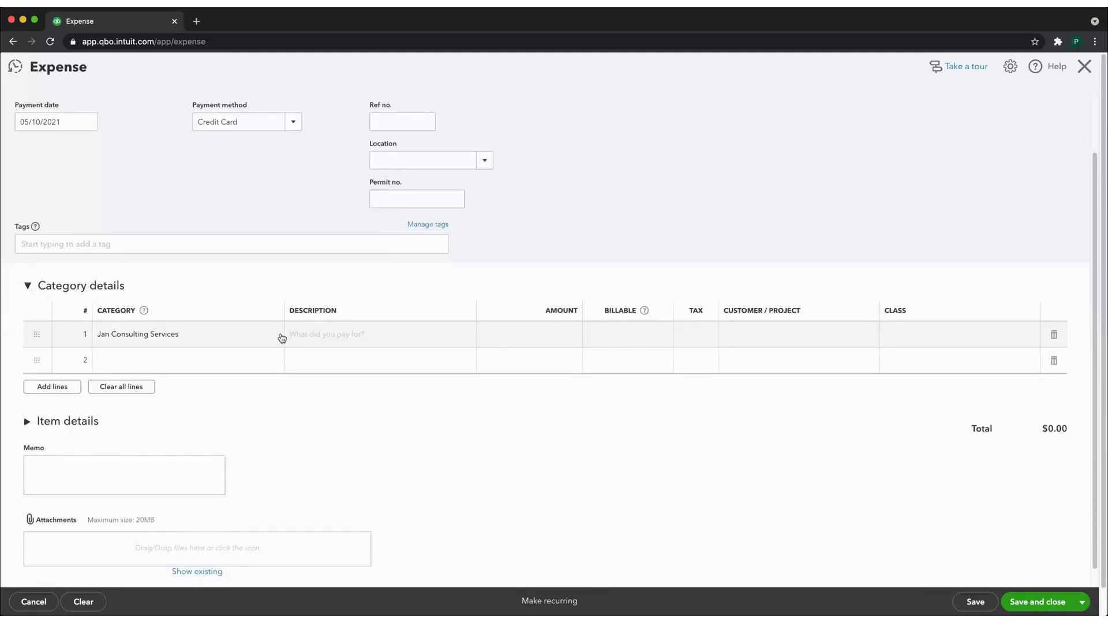
left_click(273, 337)
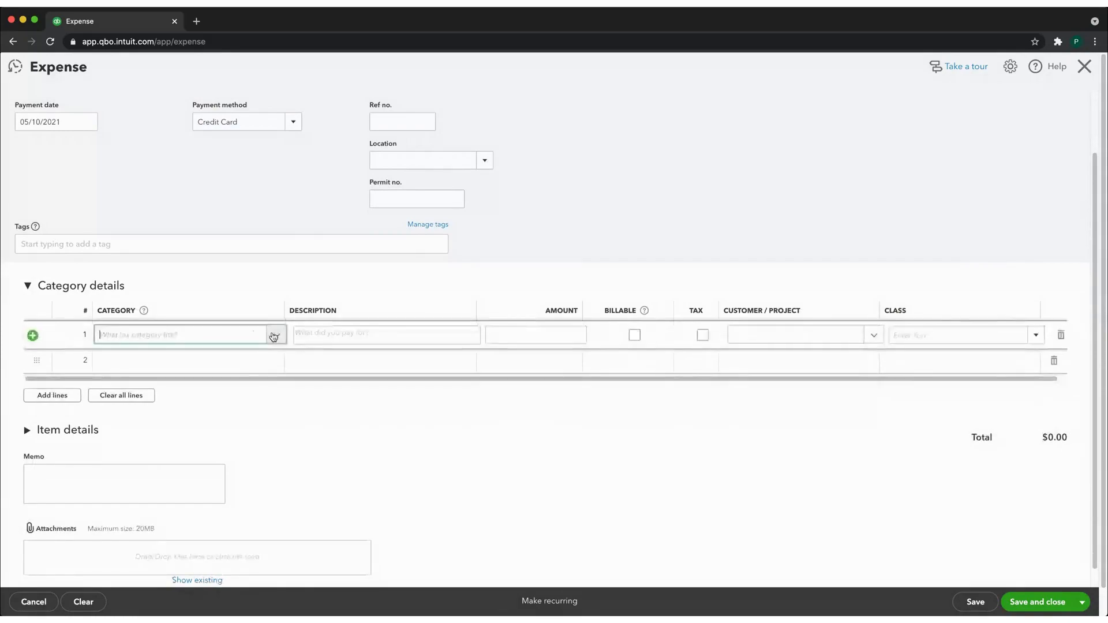
left_click(276, 339)
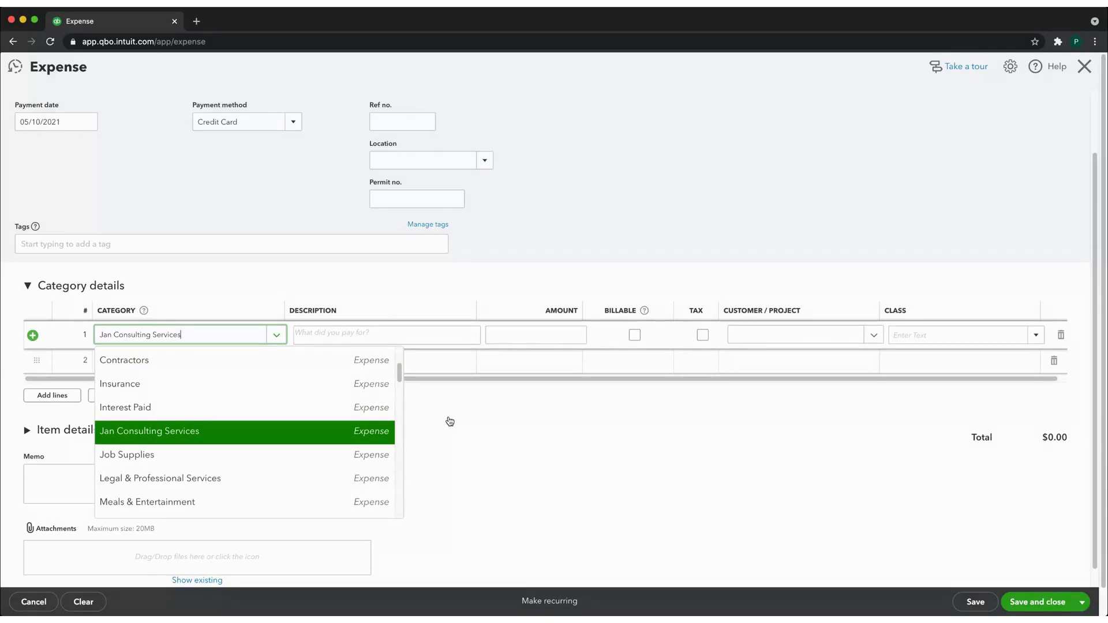
left_click(567, 428)
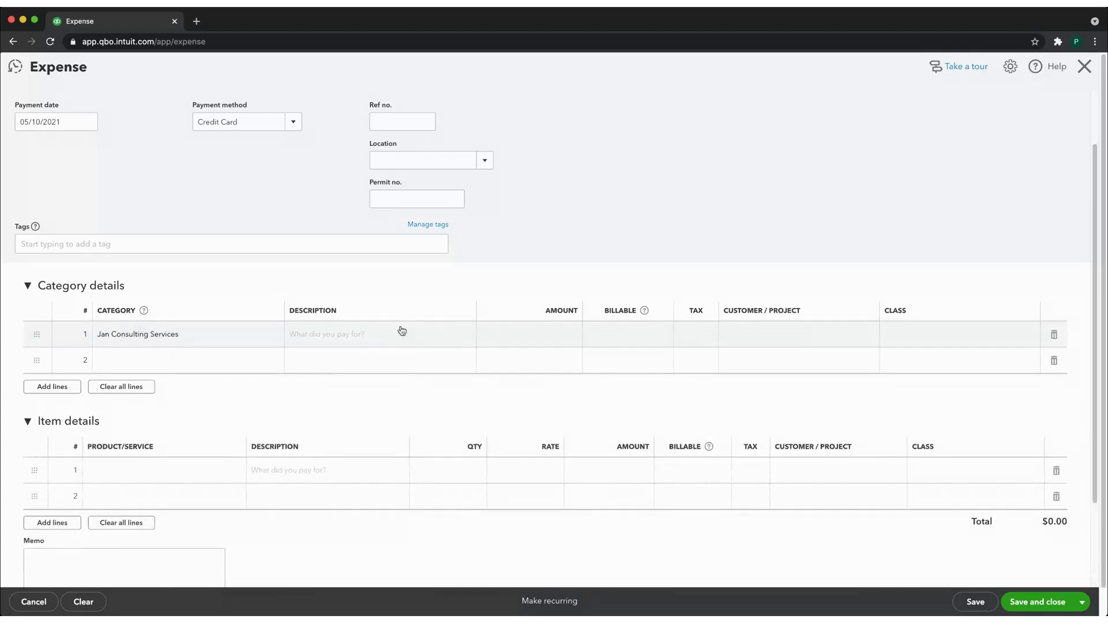
left_click(38, 426)
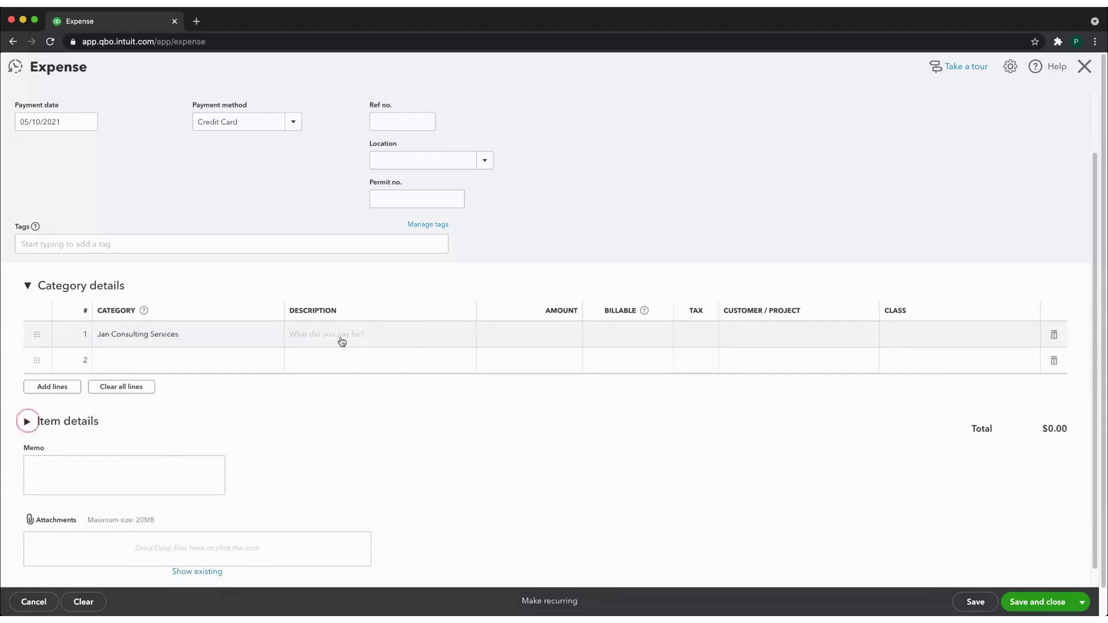
Set the first line's amount to 200 and check the customer/project and class choices without selecting any.
left_click(556, 329)
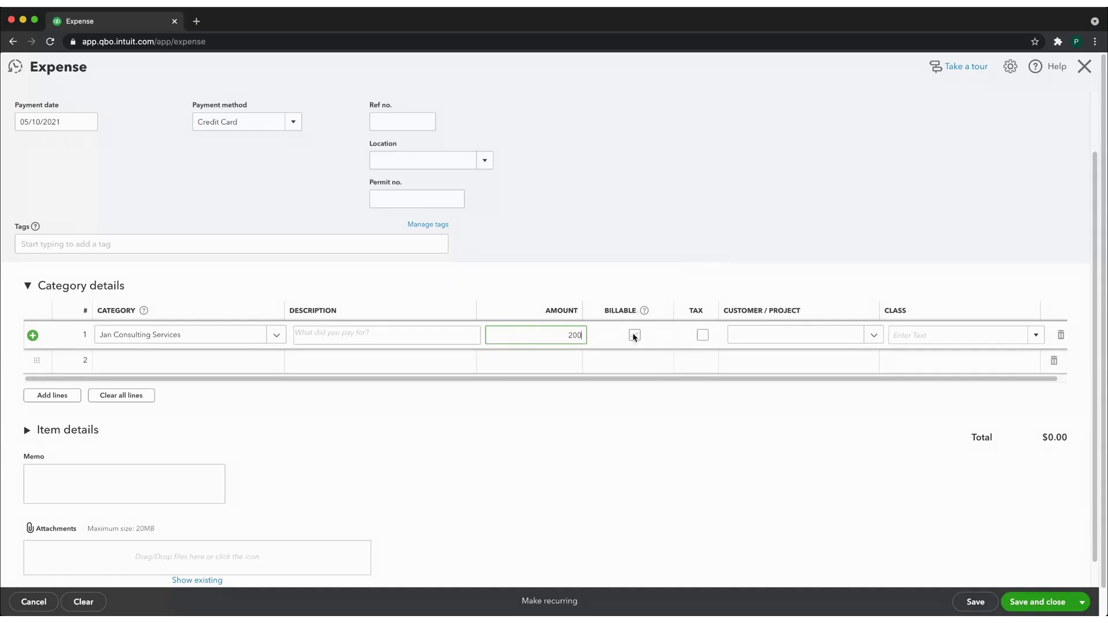
left_click(863, 336)
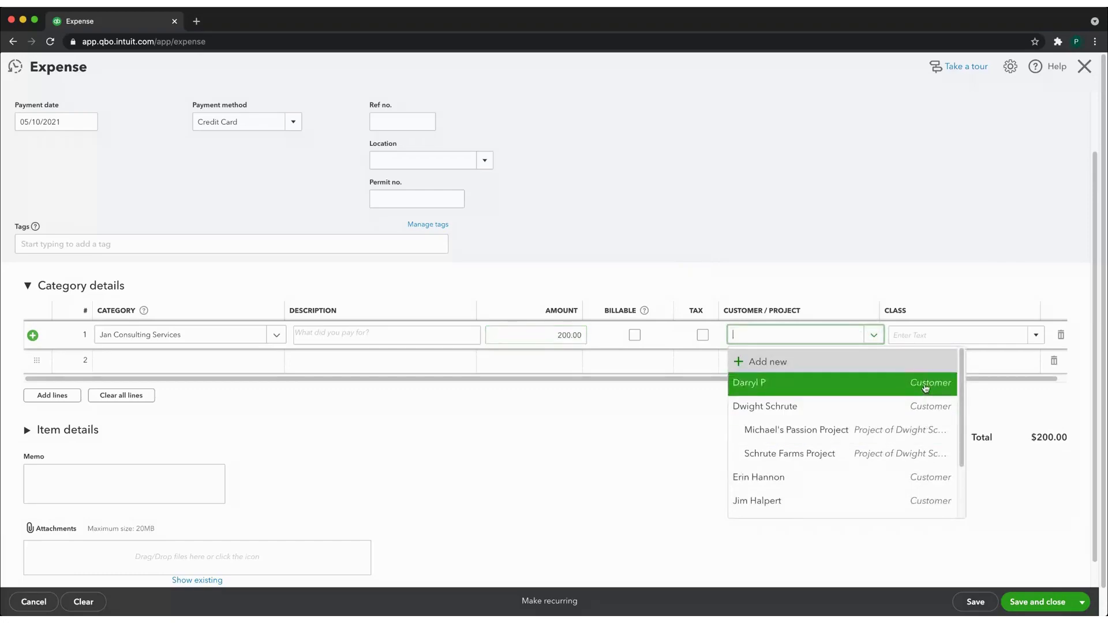
left_click(695, 374)
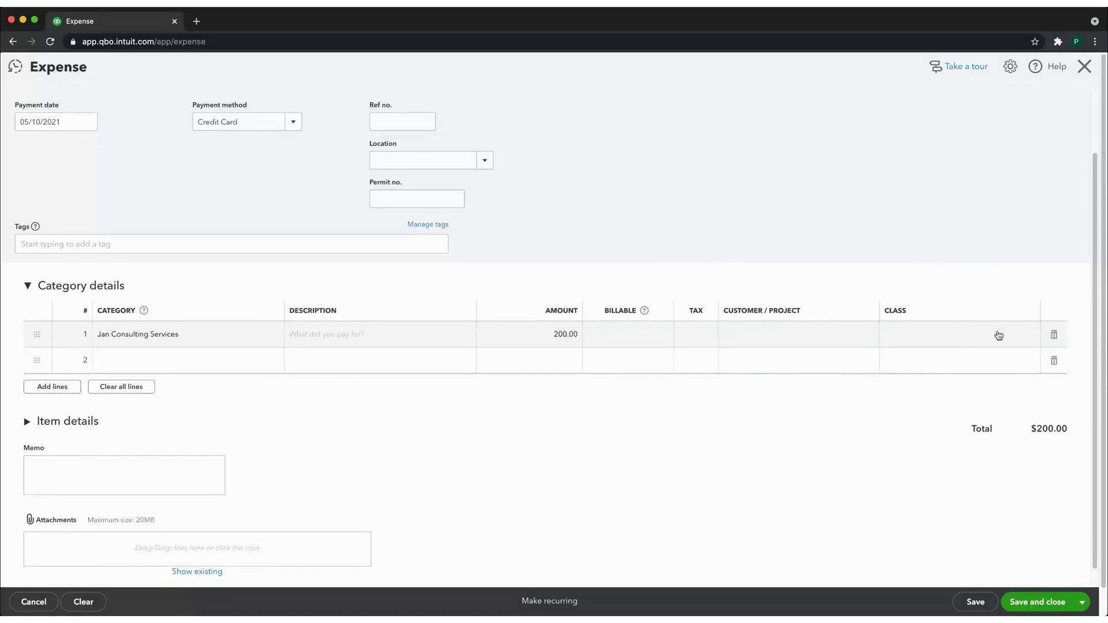
left_click(1036, 339)
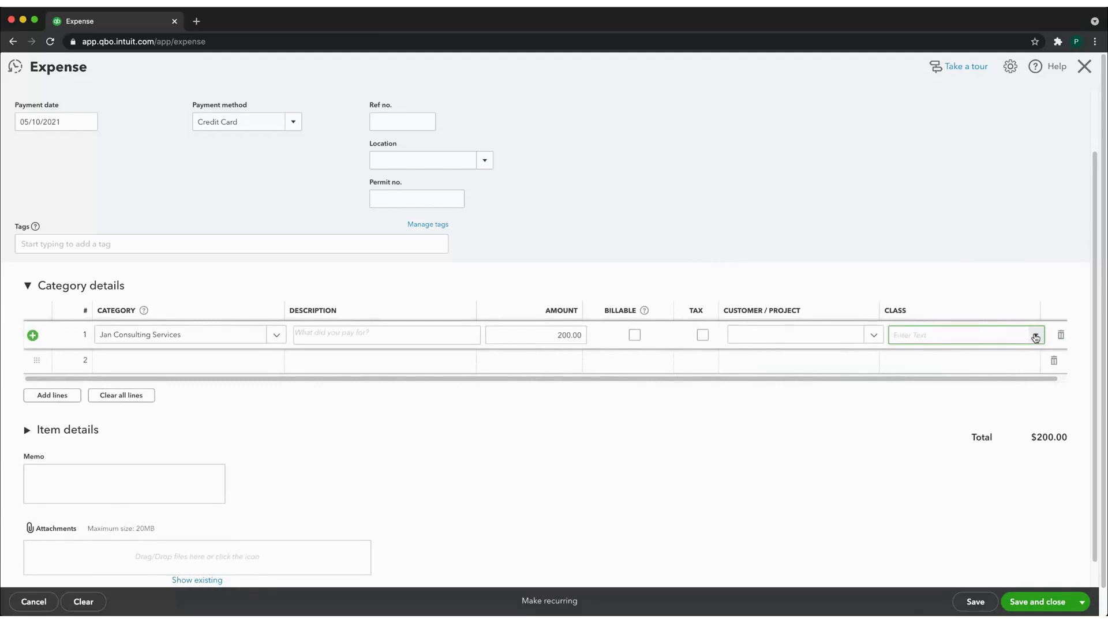
left_click(1036, 338)
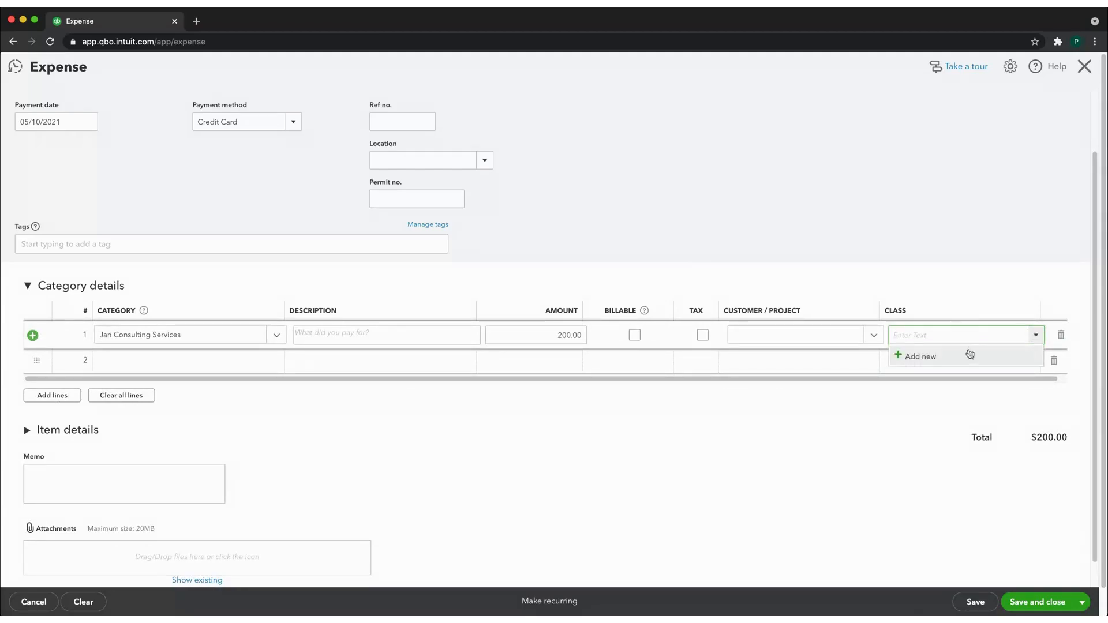
left_click(961, 257)
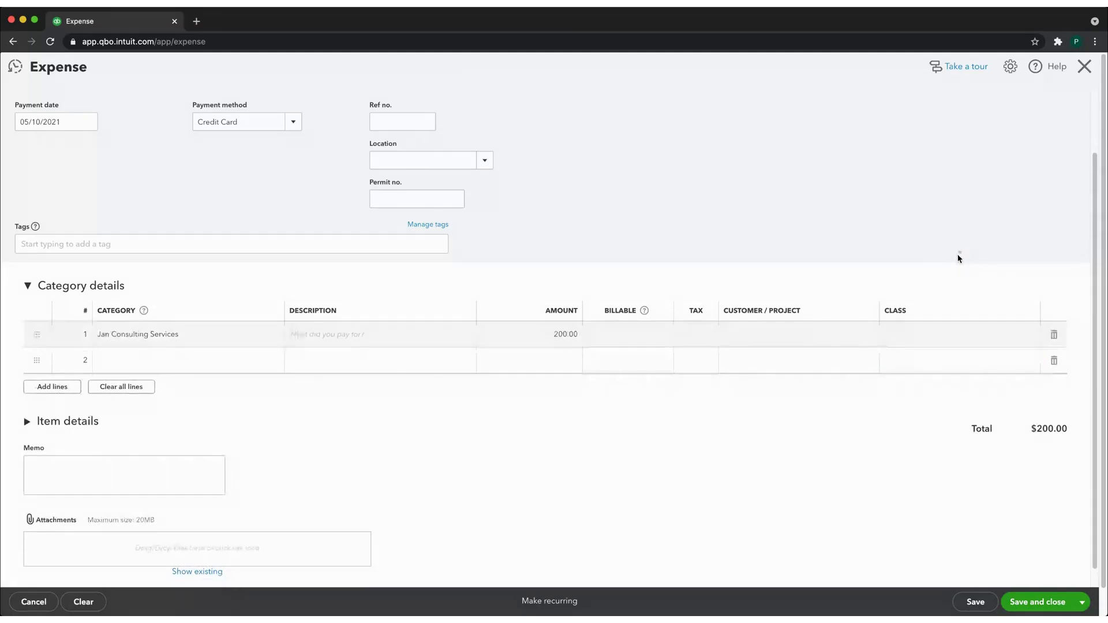
Look over the completed expense form, save and close it, and locate the new expense in the transactions list.
scroll(859, 429, "down", 1)
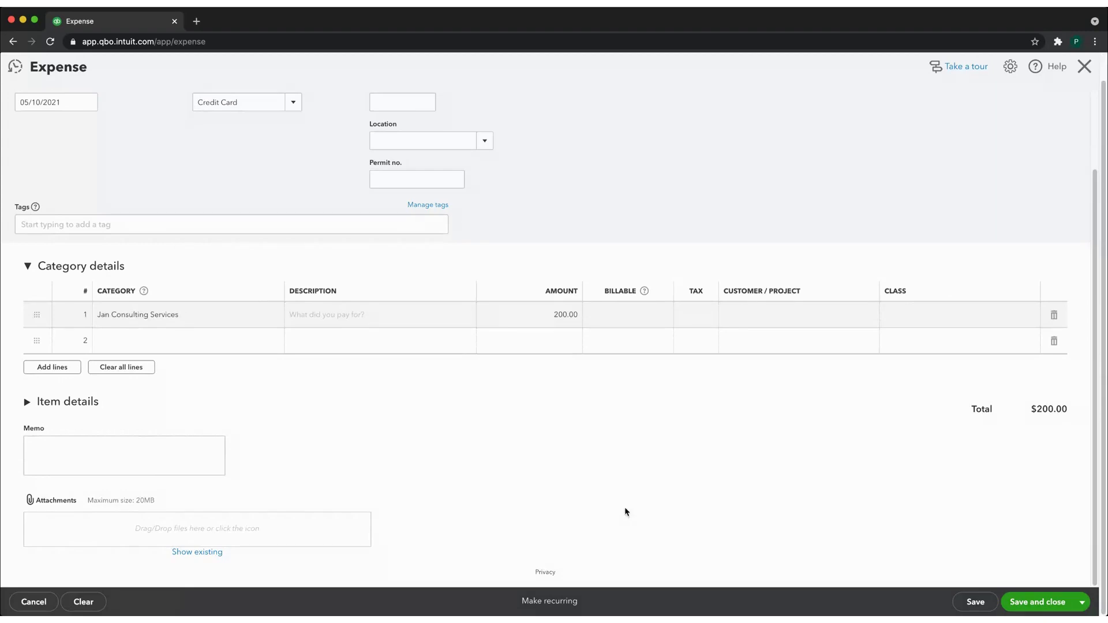
scroll(625, 512, "up", 2)
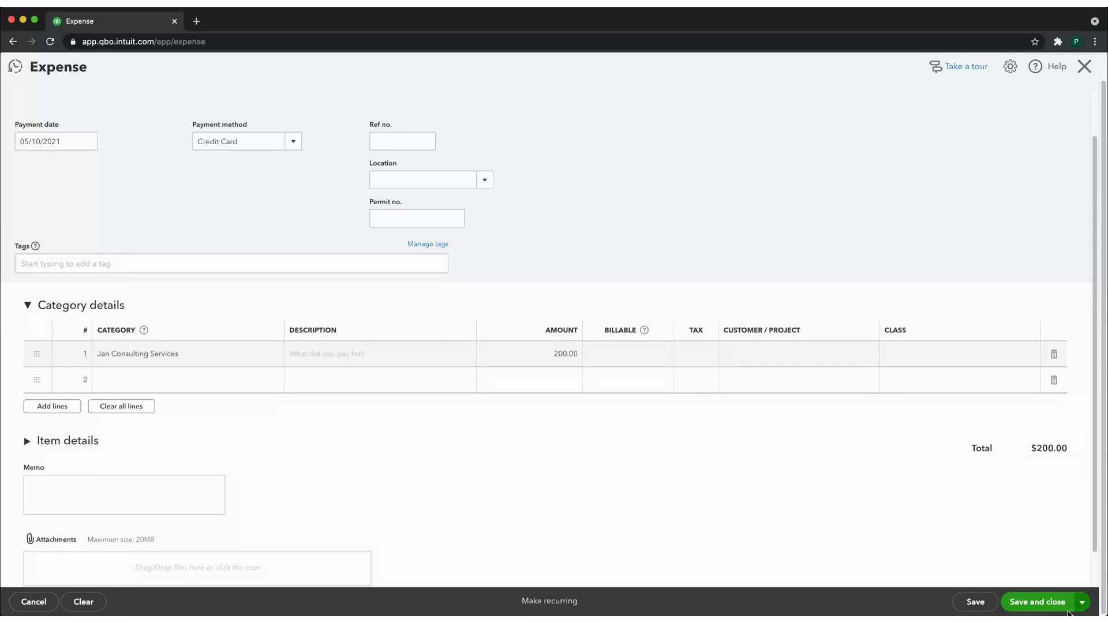
left_click(1038, 602)
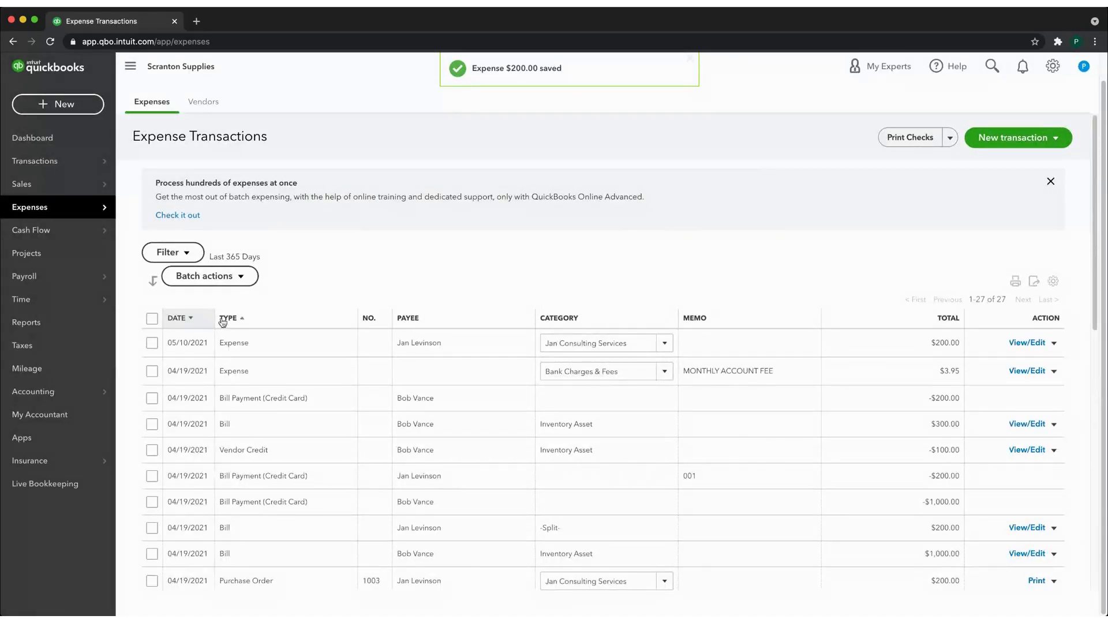
left_click(264, 349)
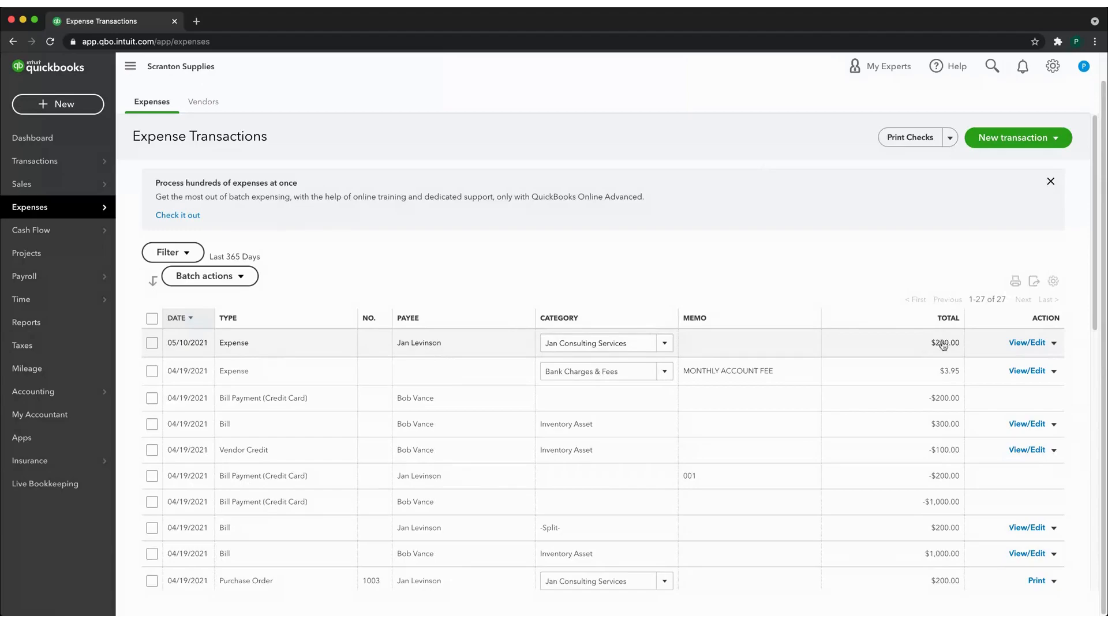
Check the new expense's available actions, and run the account report for Jan Consulting Services from the chart of accounts.
left_click(1054, 343)
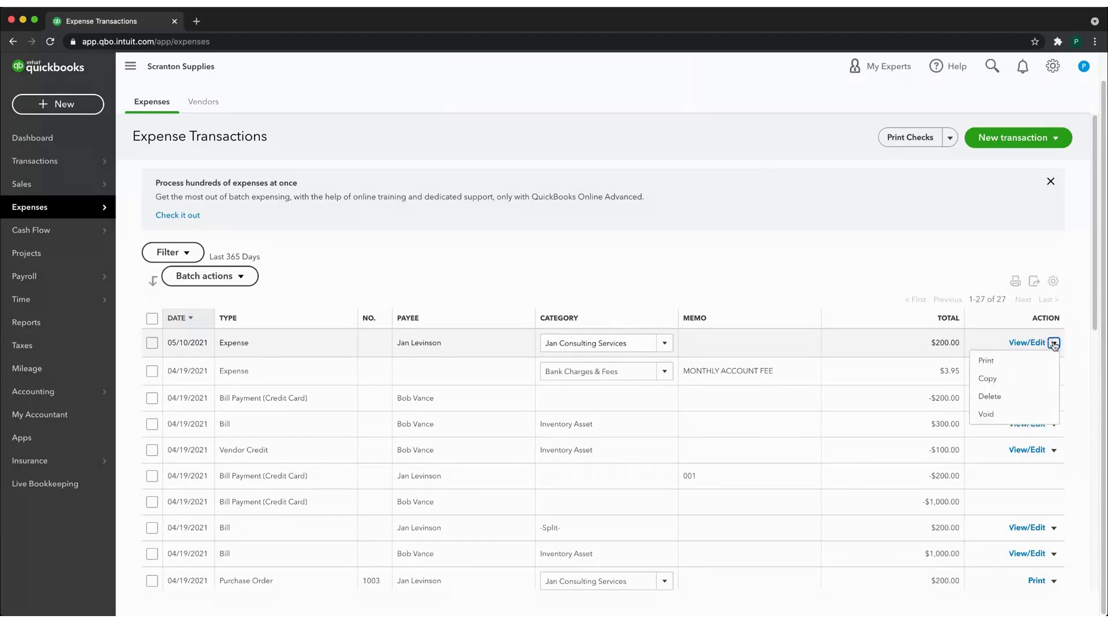
left_click(782, 259)
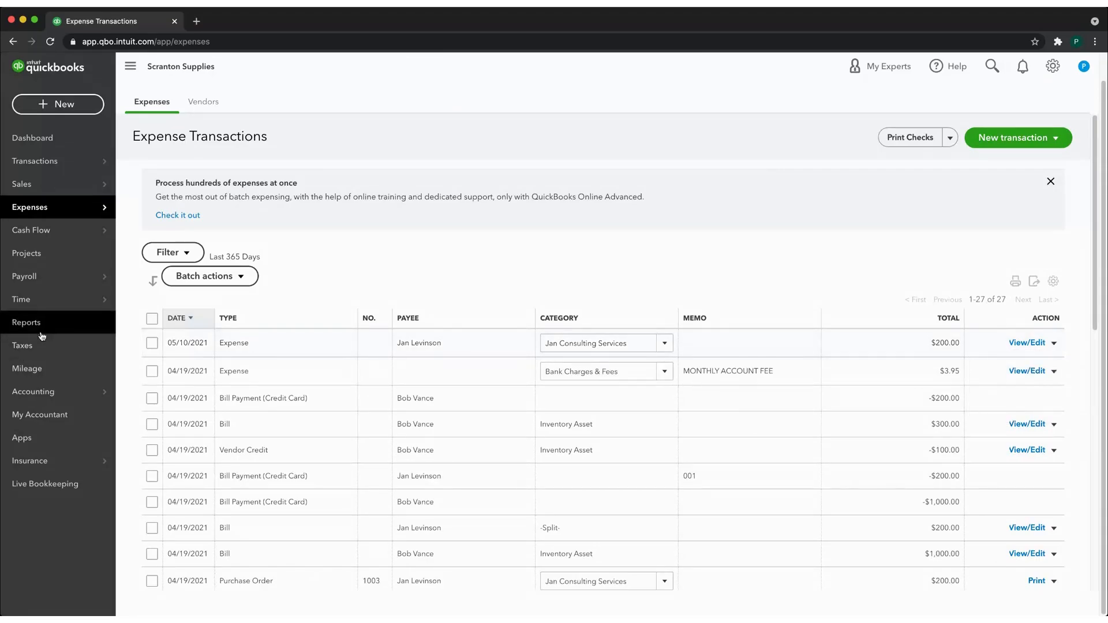
mouse_move(52, 392)
left_click(198, 364)
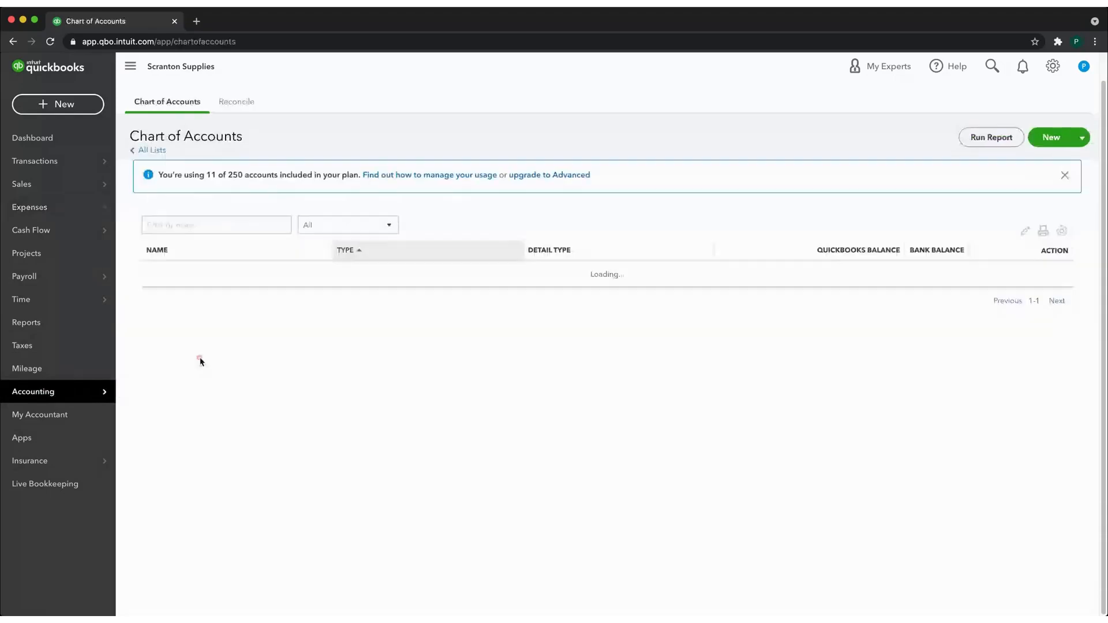
scroll(577, 398, "down", 5)
scroll(687, 419, "down", 10)
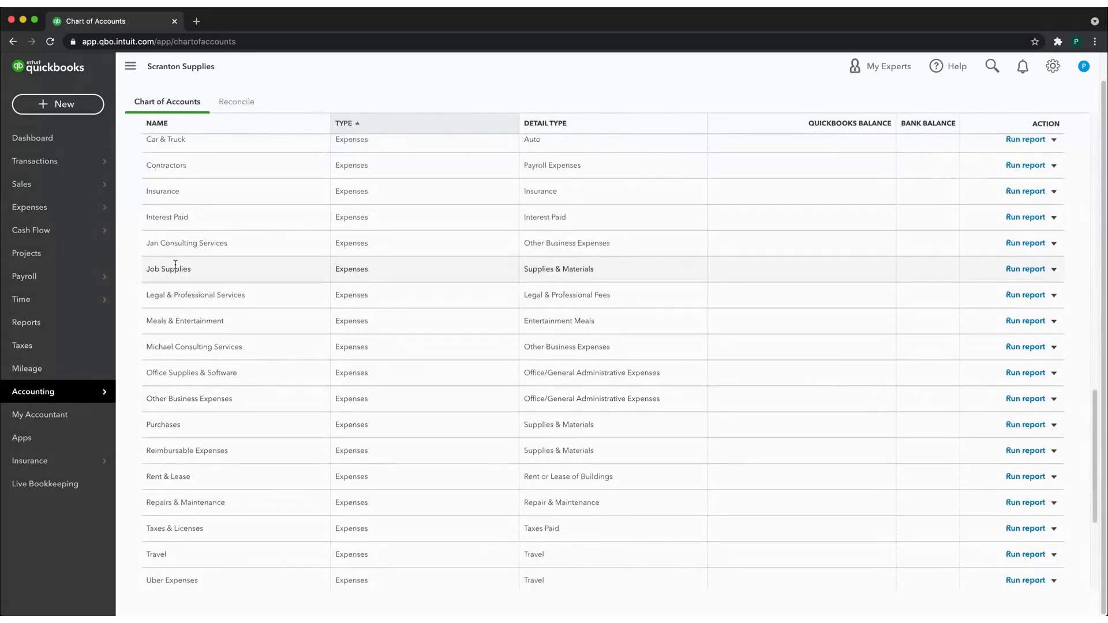
left_click(1008, 245)
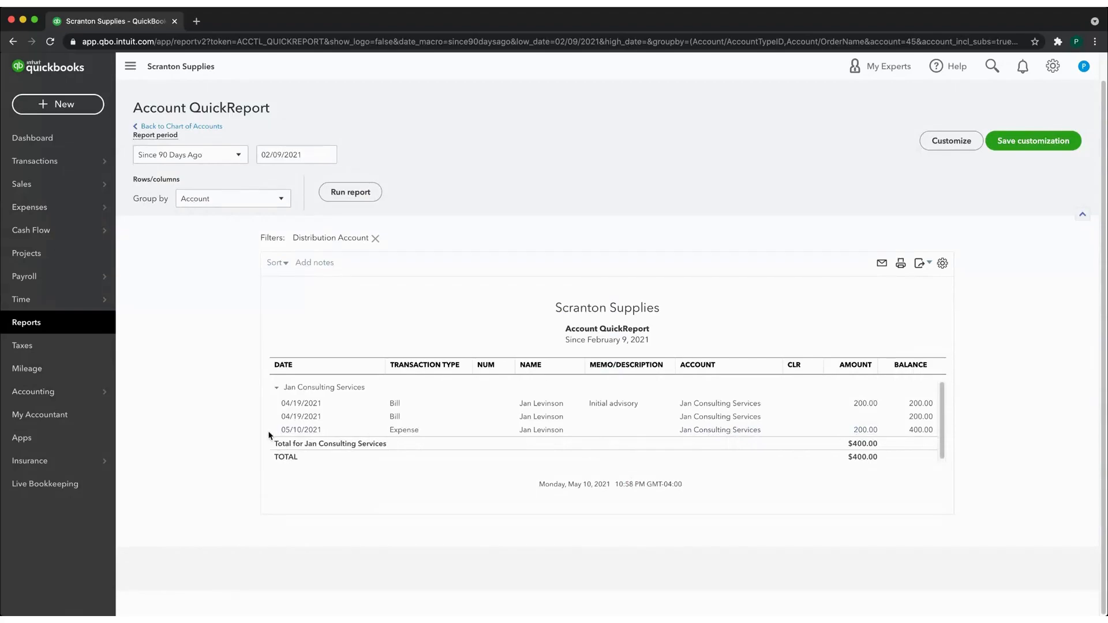
left_click(233, 395)
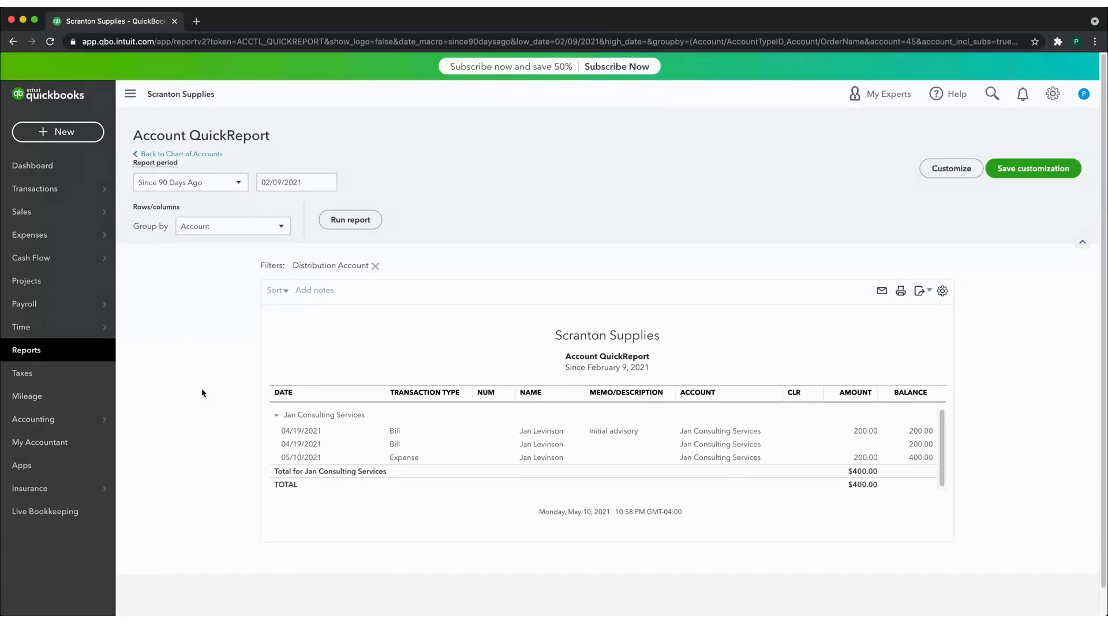
left_click(76, 134)
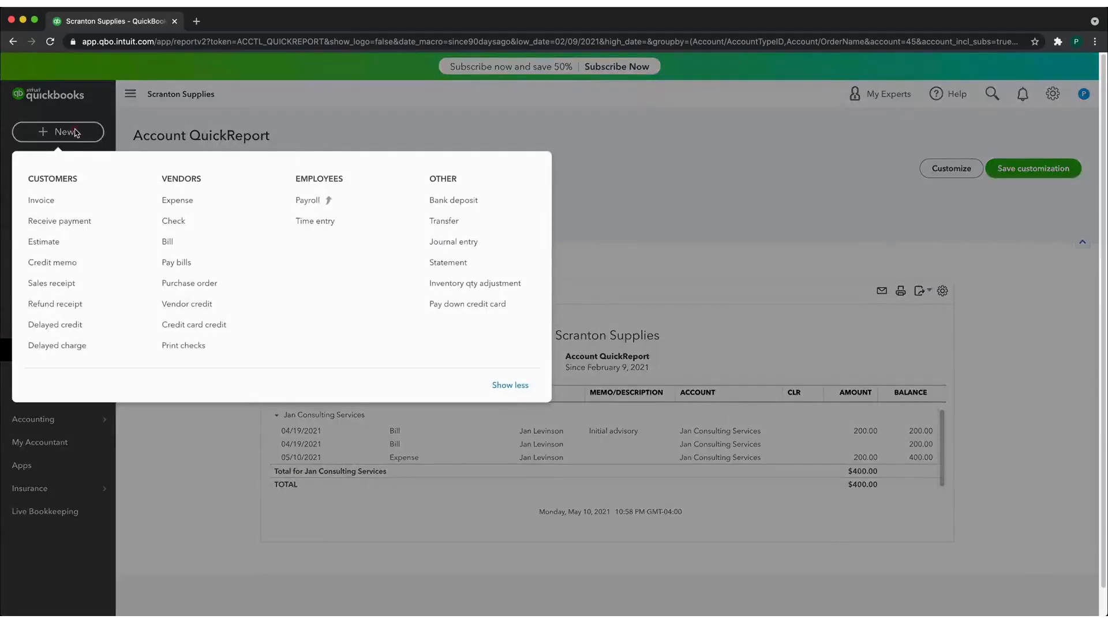
left_click(174, 284)
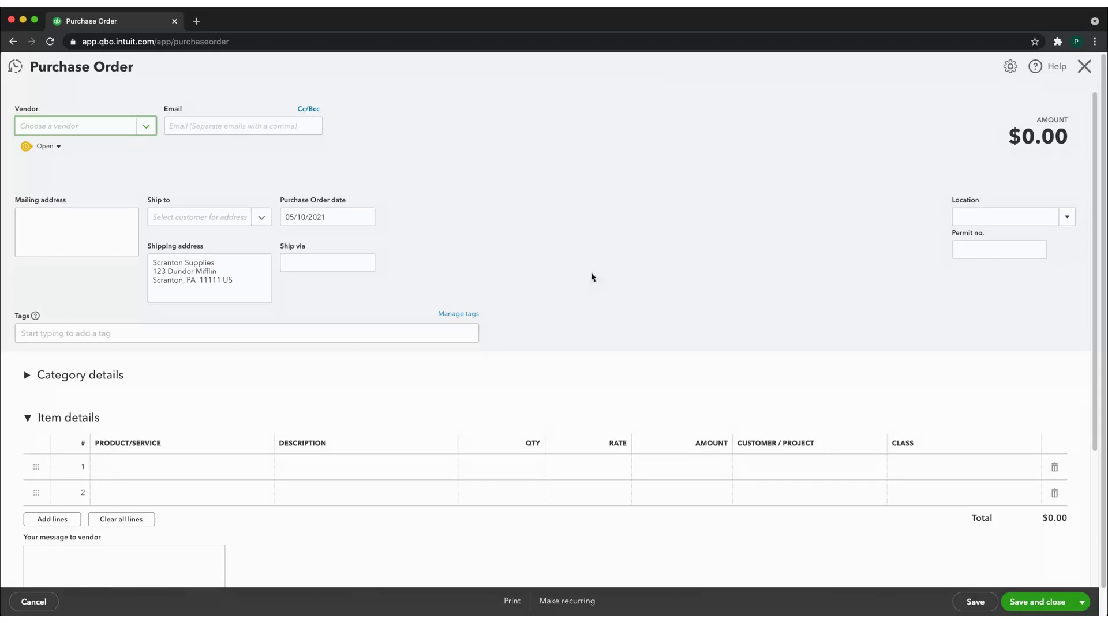
left_click(1085, 67)
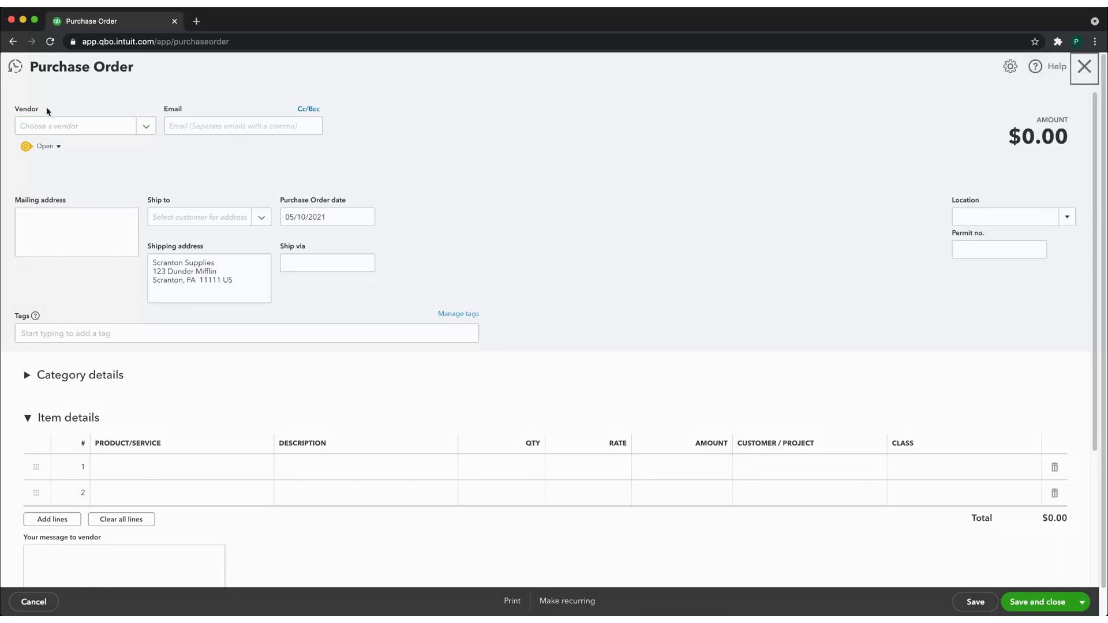
left_click(58, 129)
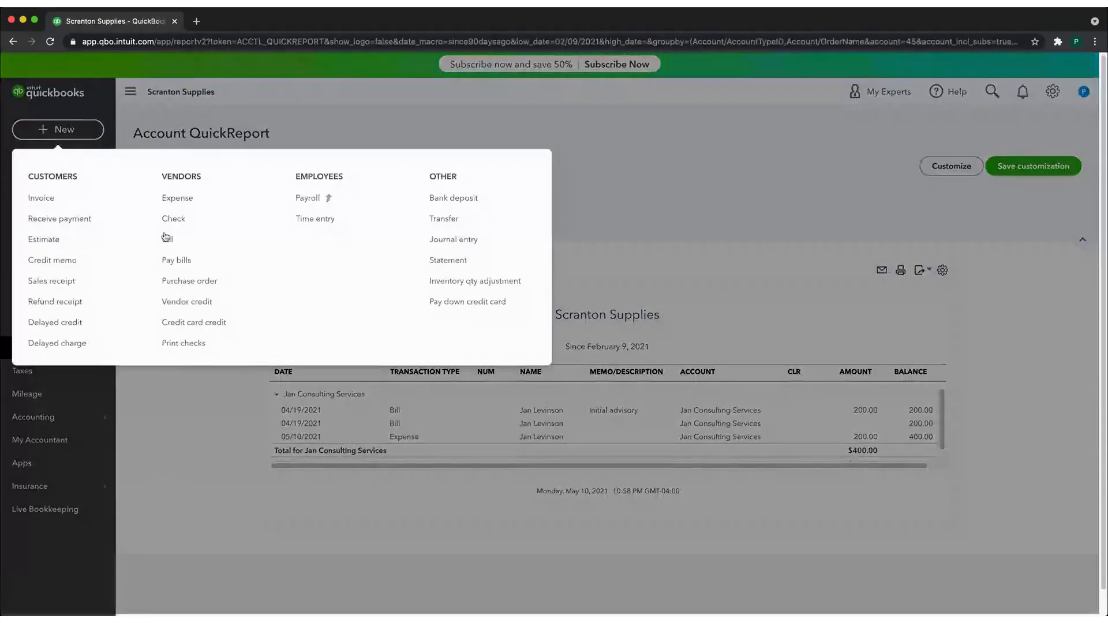
left_click(784, 151)
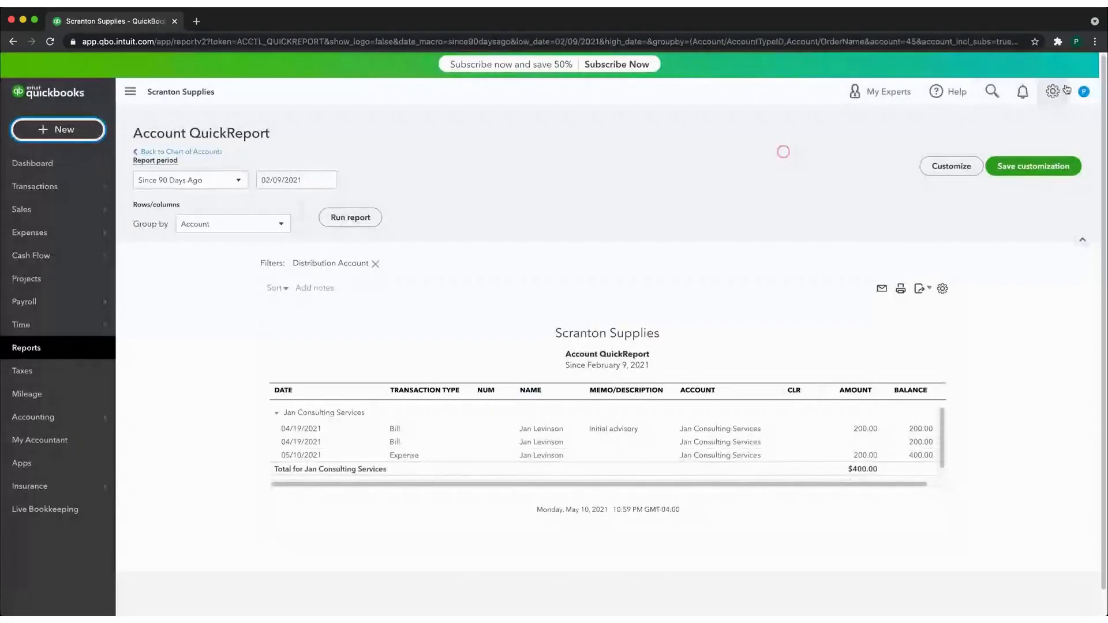
Check in the company's expense settings whether purchase orders are enabled, and leave the settings unchanged.
left_click(1062, 93)
left_click(584, 162)
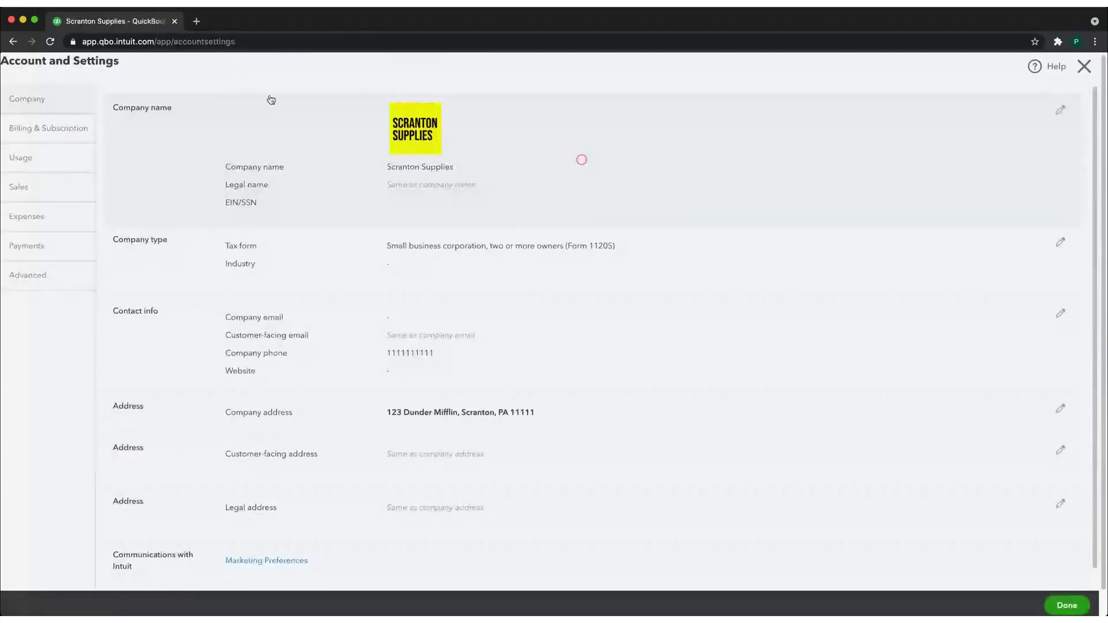
left_click(19, 218)
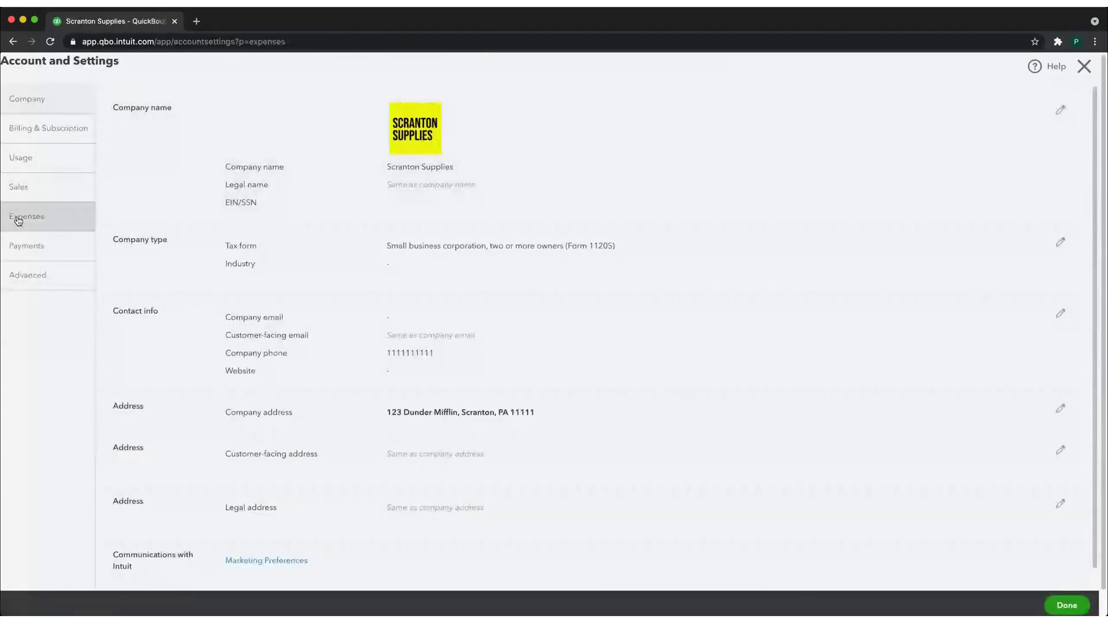
left_click(239, 222)
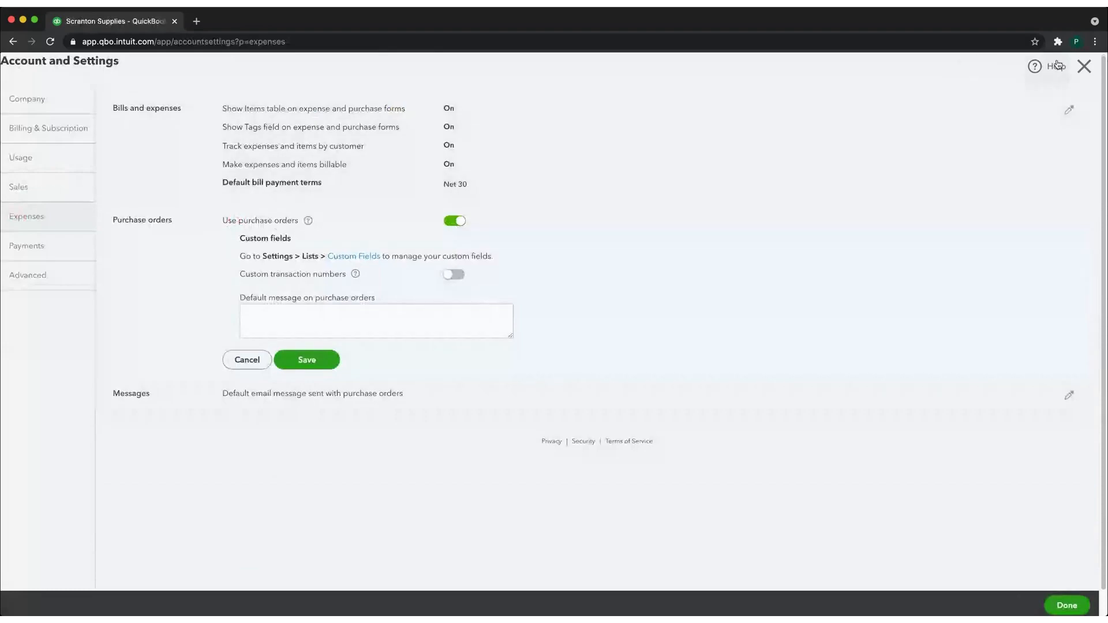
left_click(1084, 67)
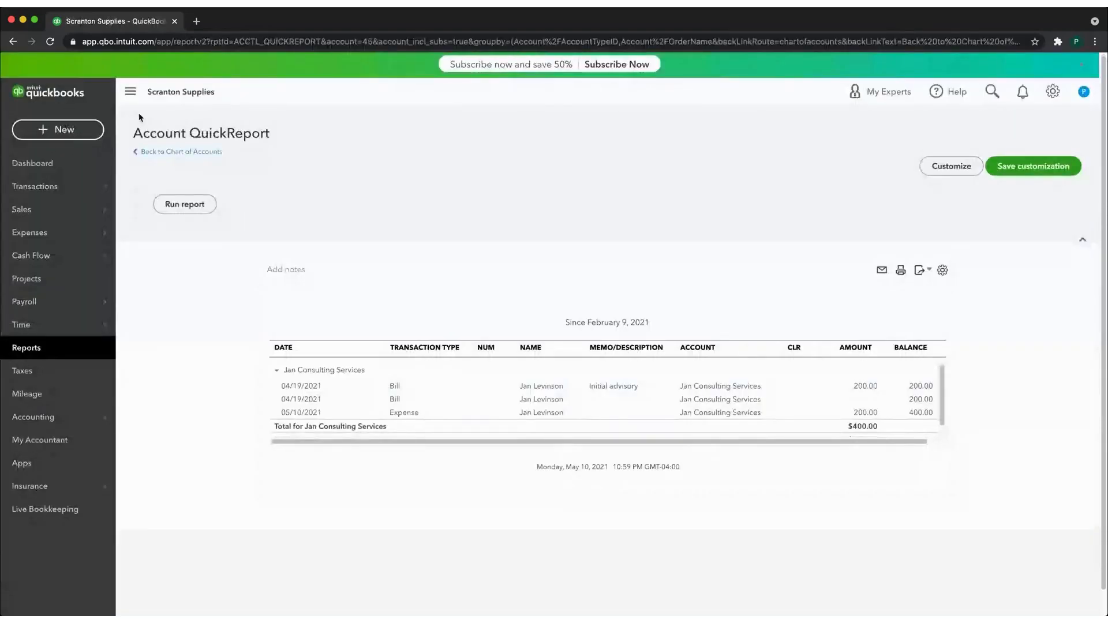
Start a purchase order for the Vance Refrigeration vendor and check its status choices, keeping Open.
left_click(76, 135)
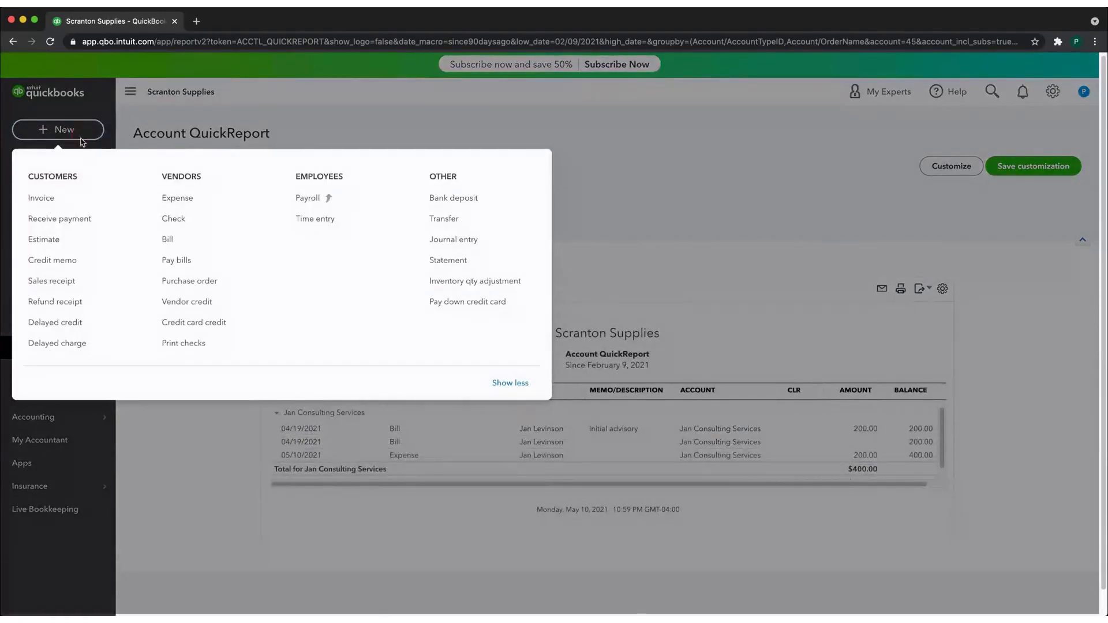
left_click(180, 281)
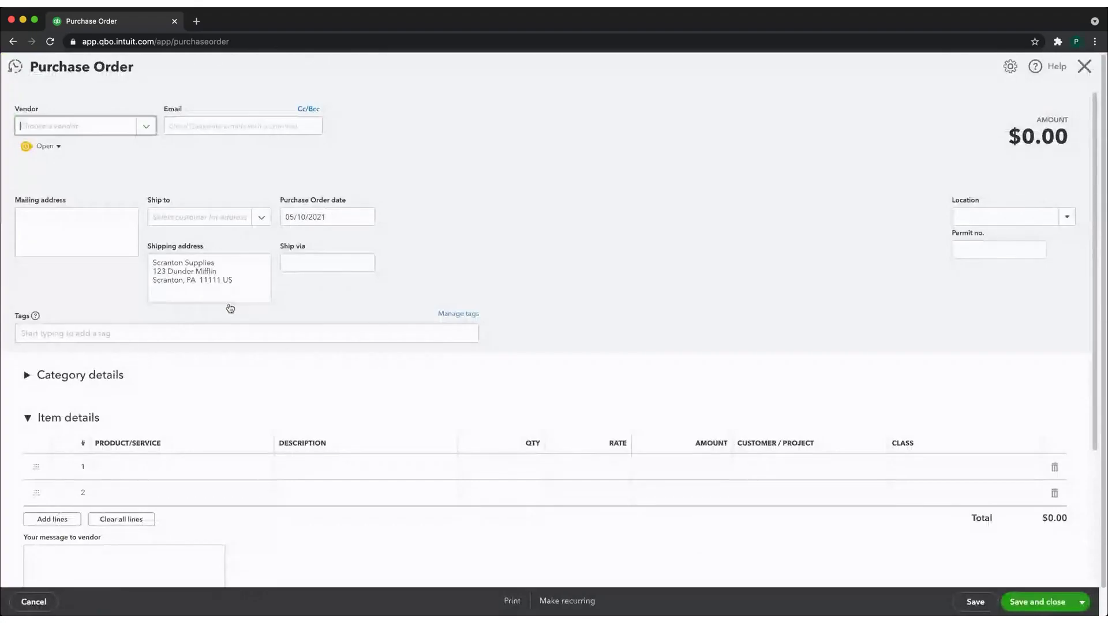
left_click(148, 128)
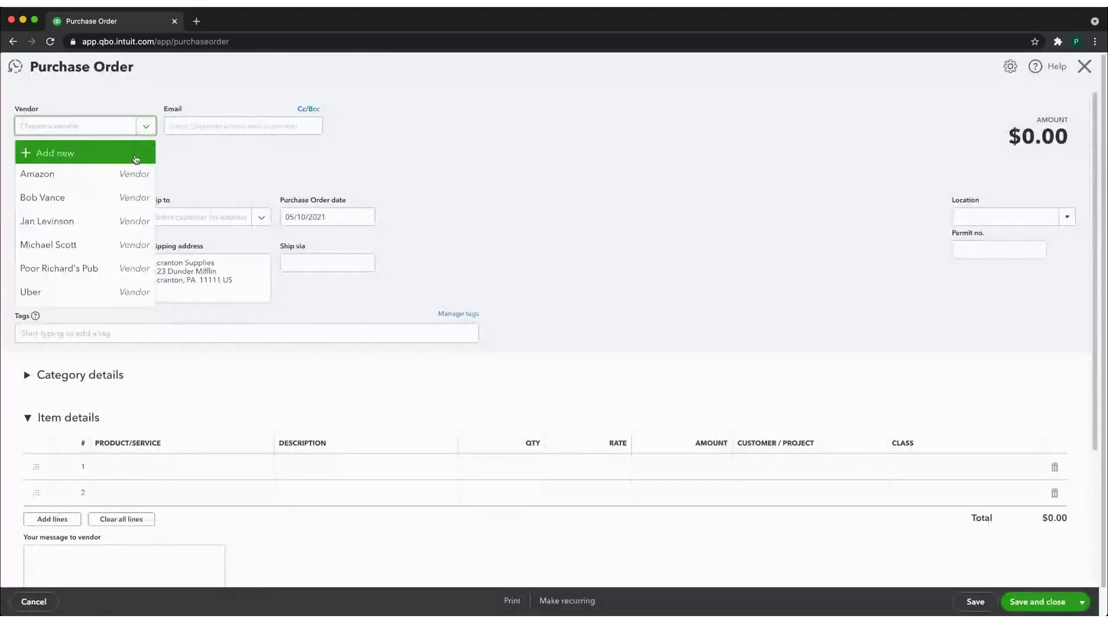
left_click(37, 208)
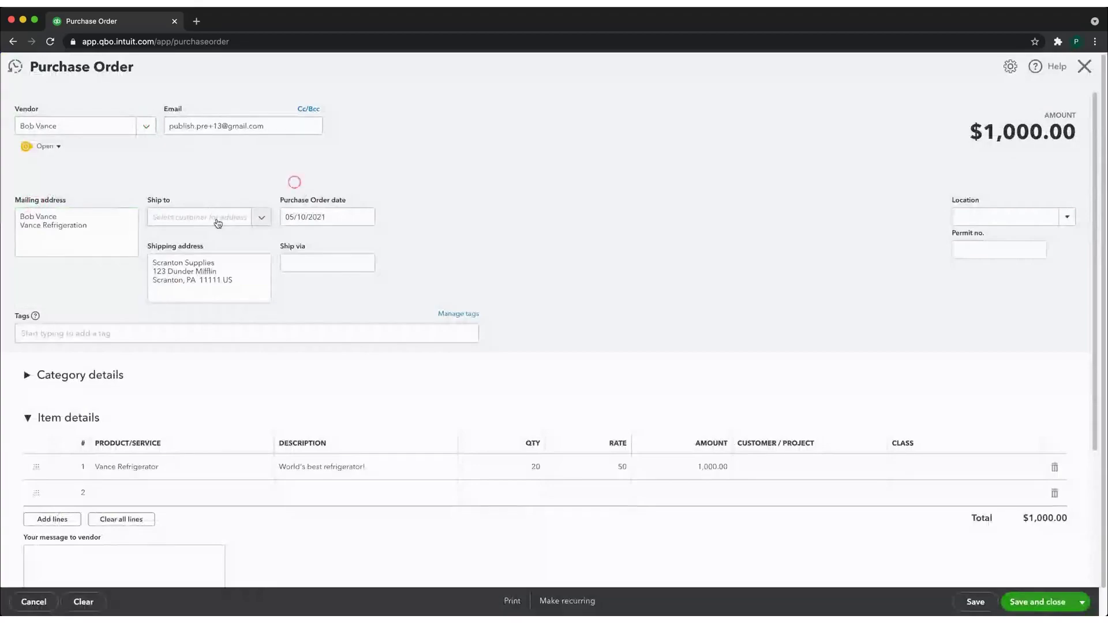
left_click(58, 146)
left_click(118, 154)
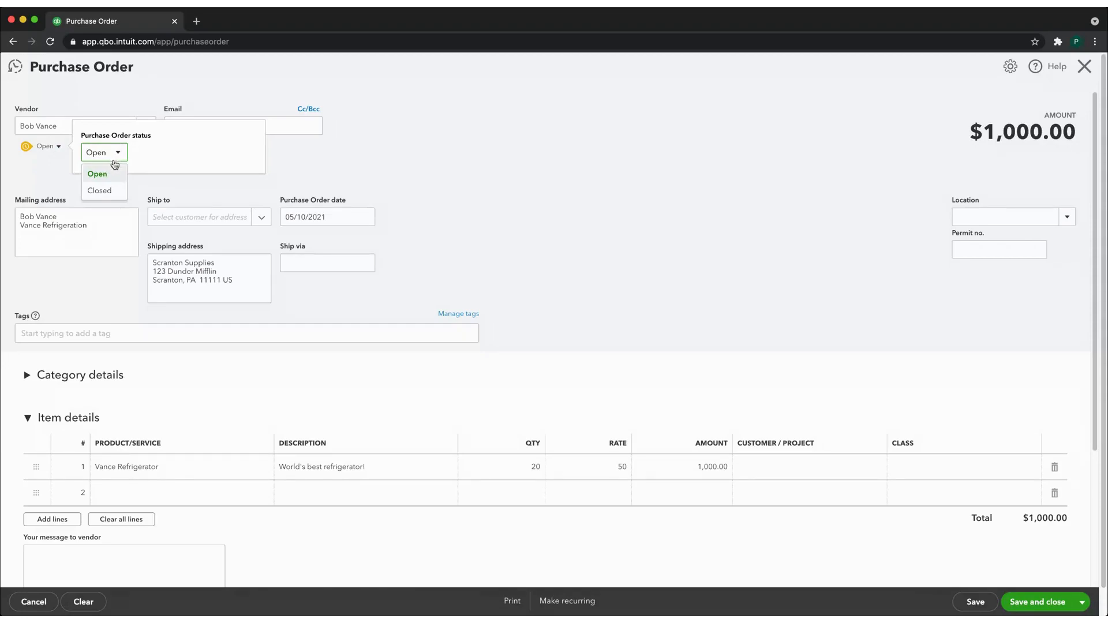
left_click(488, 202)
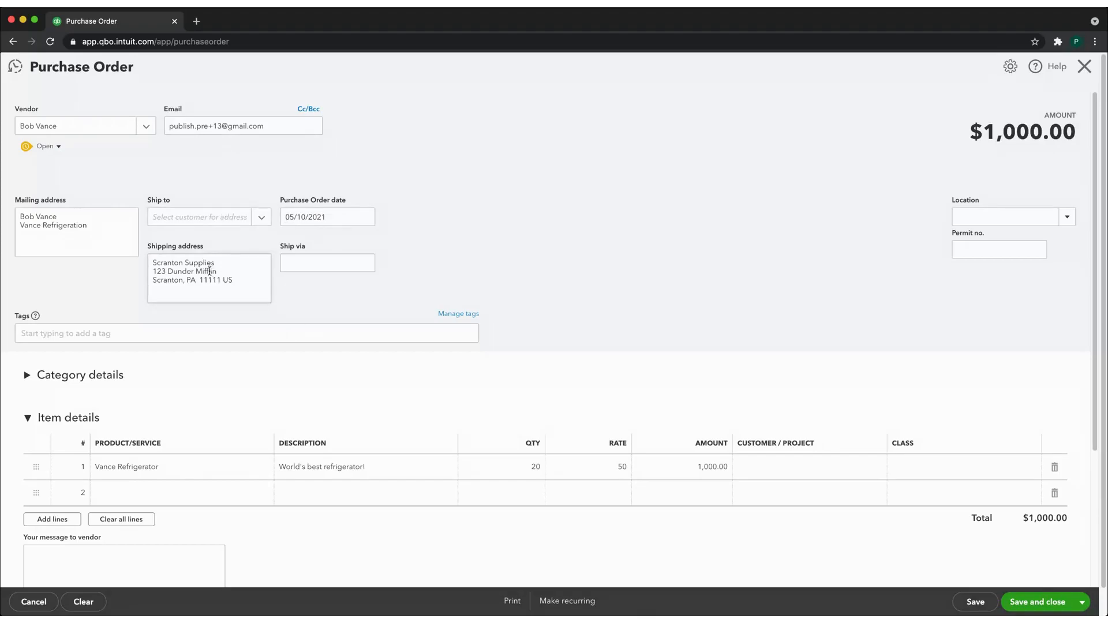
Look over the purchase order's item details and set the Vance Refrigerator line's quantity to 5.
scroll(404, 330, "down", 3)
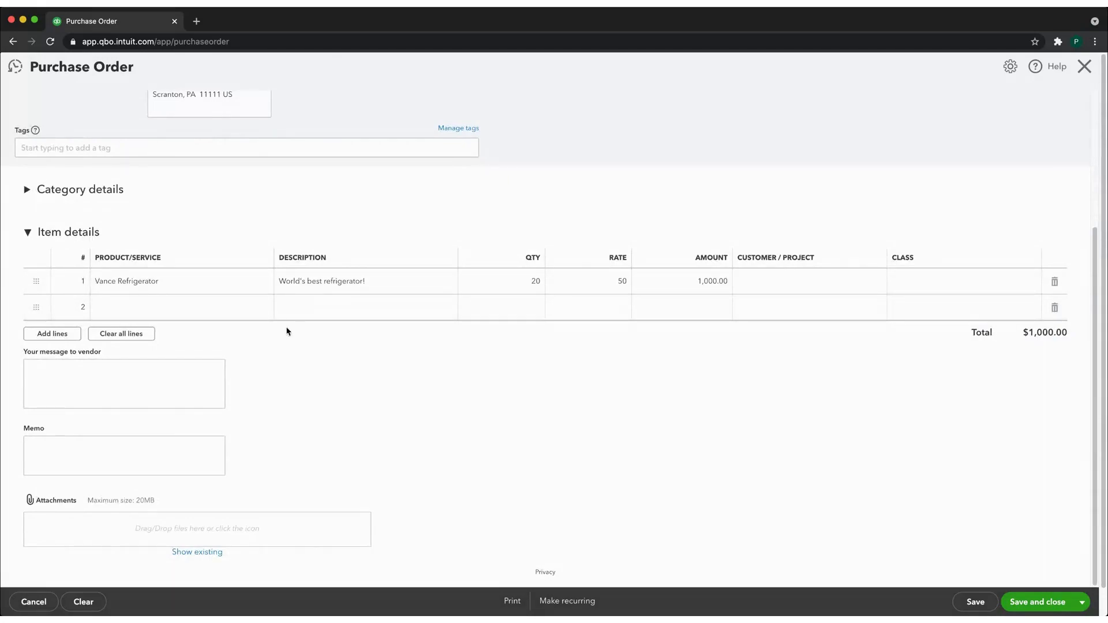
scroll(327, 404, "up", 3)
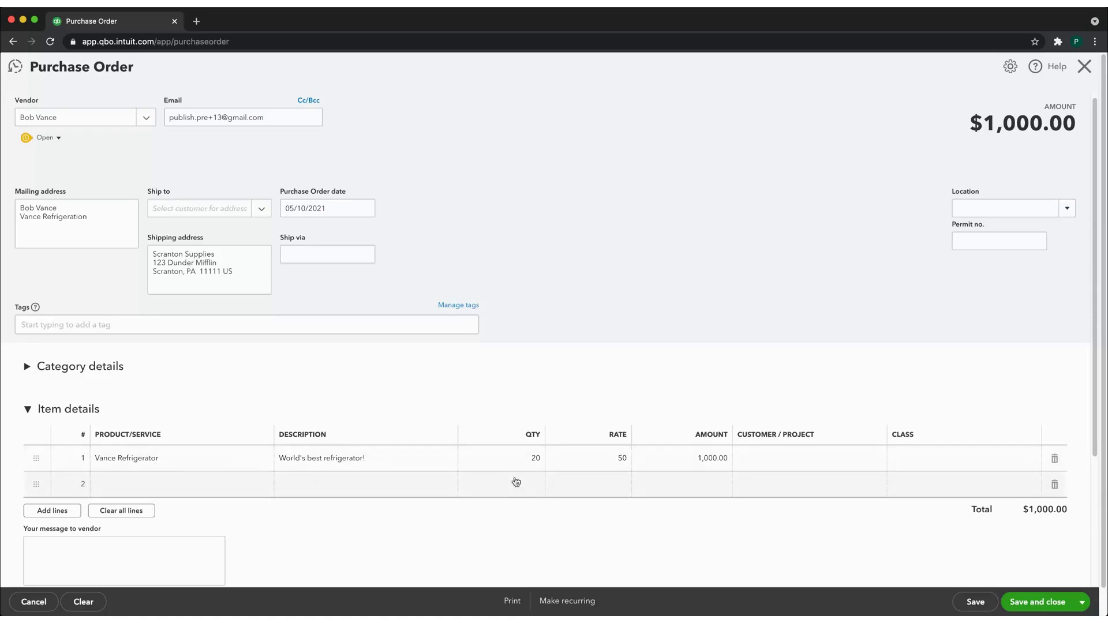
mouse_move(538, 462)
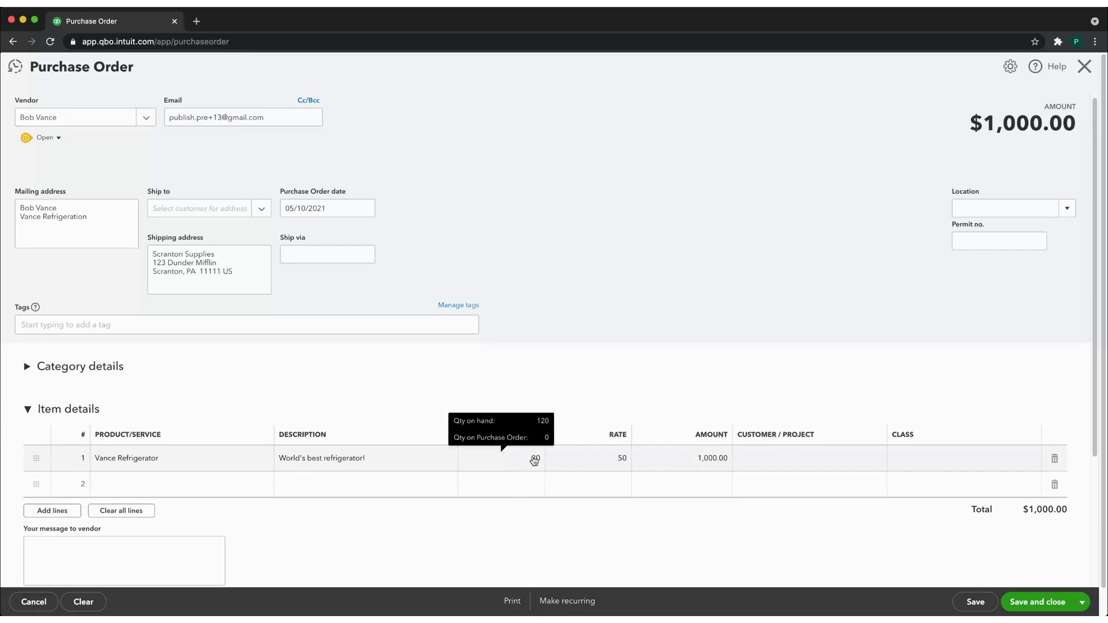
left_click(534, 460)
type("5")
left_click(750, 311)
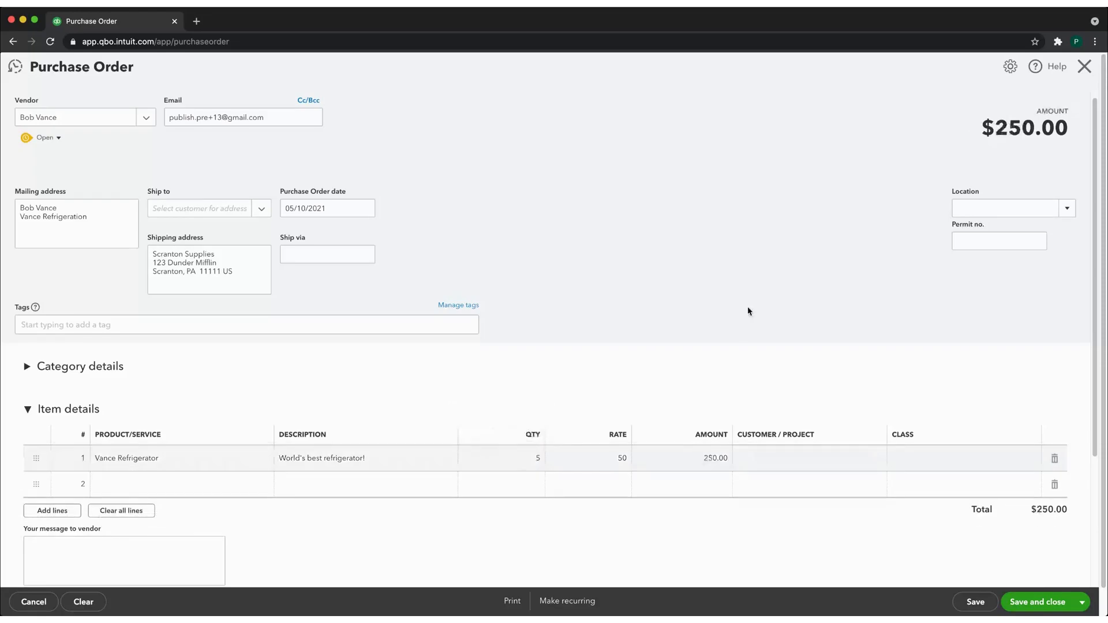
Save and close the purchase order, and bring up the expense transactions list to view it.
scroll(756, 310, "down", 3)
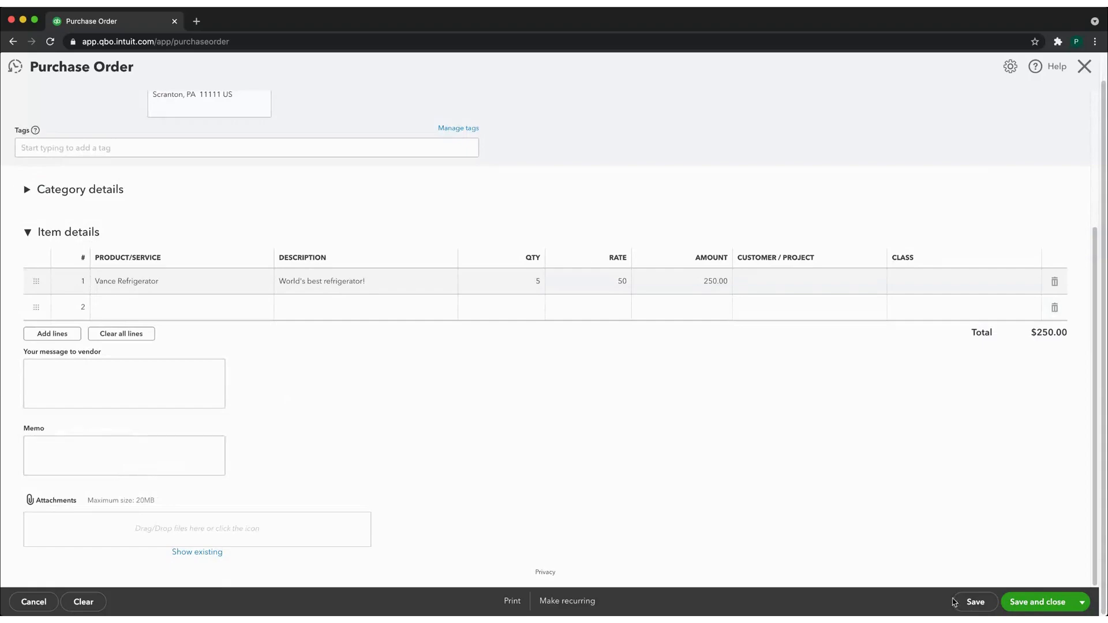
left_click(1028, 602)
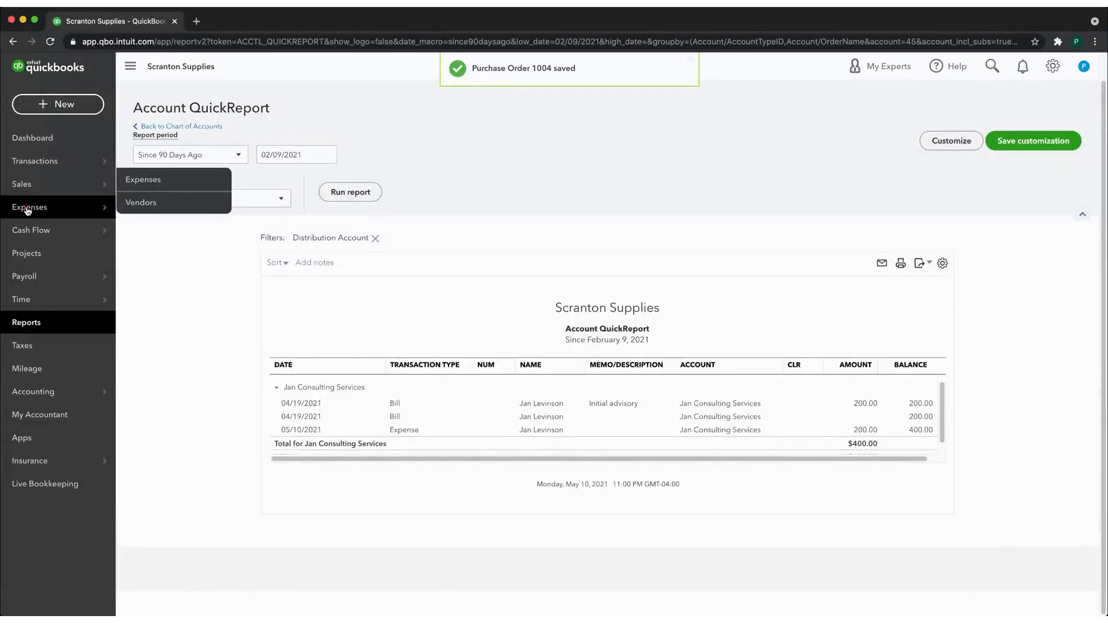
left_click(27, 210)
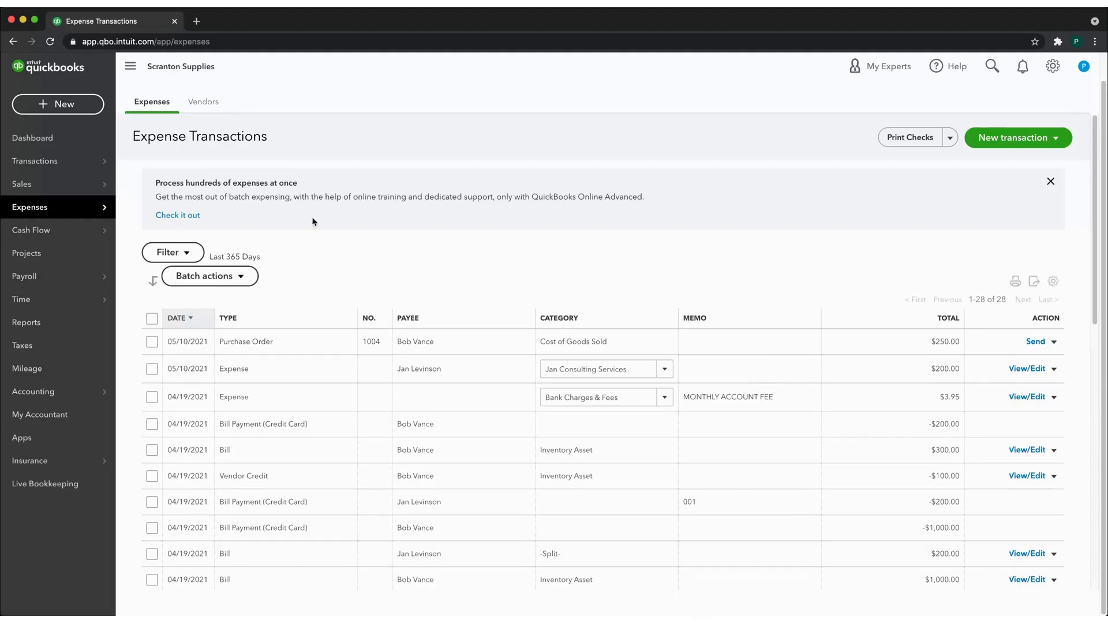
Bring up the bank transactions and examine the Business Credit Card entries awaiting review with their assigned categories.
left_click(50, 111)
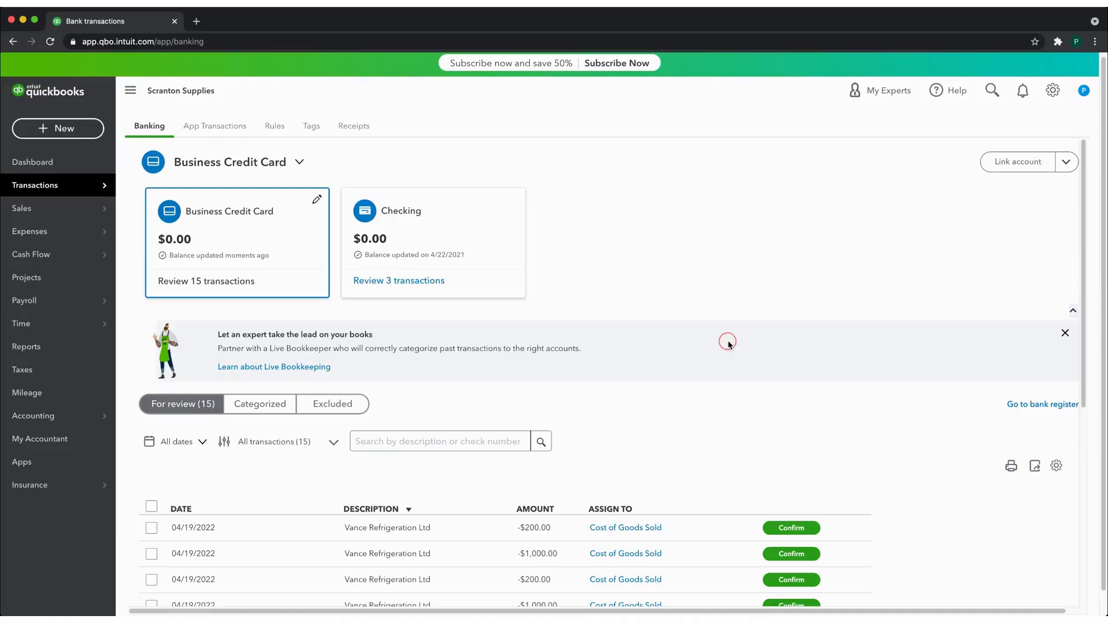
left_click(729, 340)
left_click(730, 340)
left_click(729, 340)
left_click(730, 341)
left_click(730, 340)
mouse_move(52, 190)
left_click(739, 428)
scroll(705, 312, "down", 4)
scroll(705, 310, "down", 3)
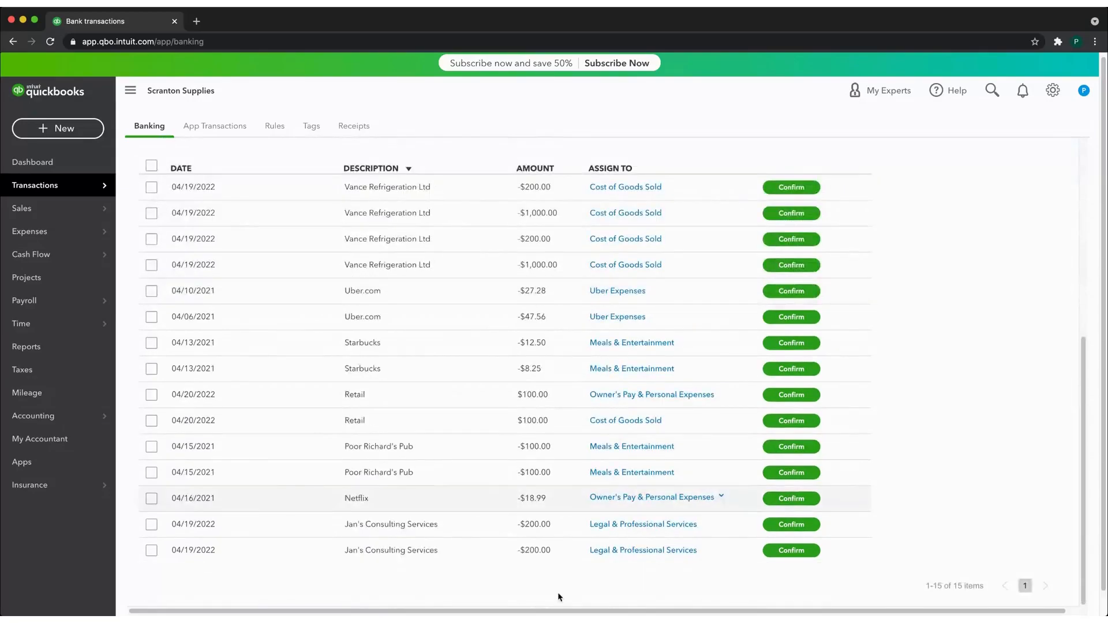
scroll(570, 590, "up", 7)
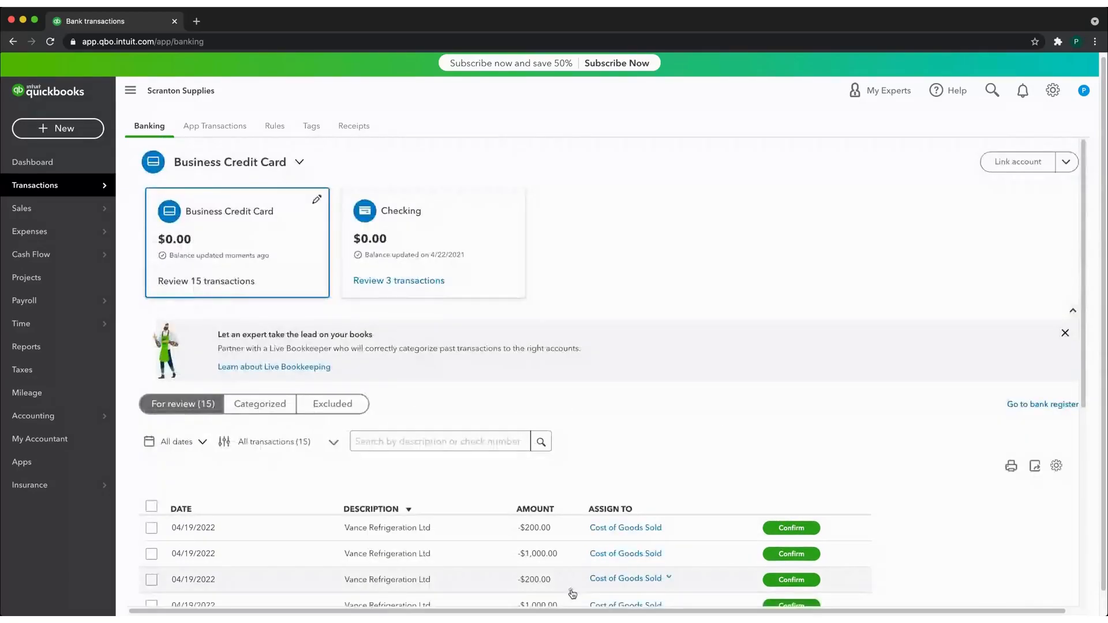
left_click(742, 432)
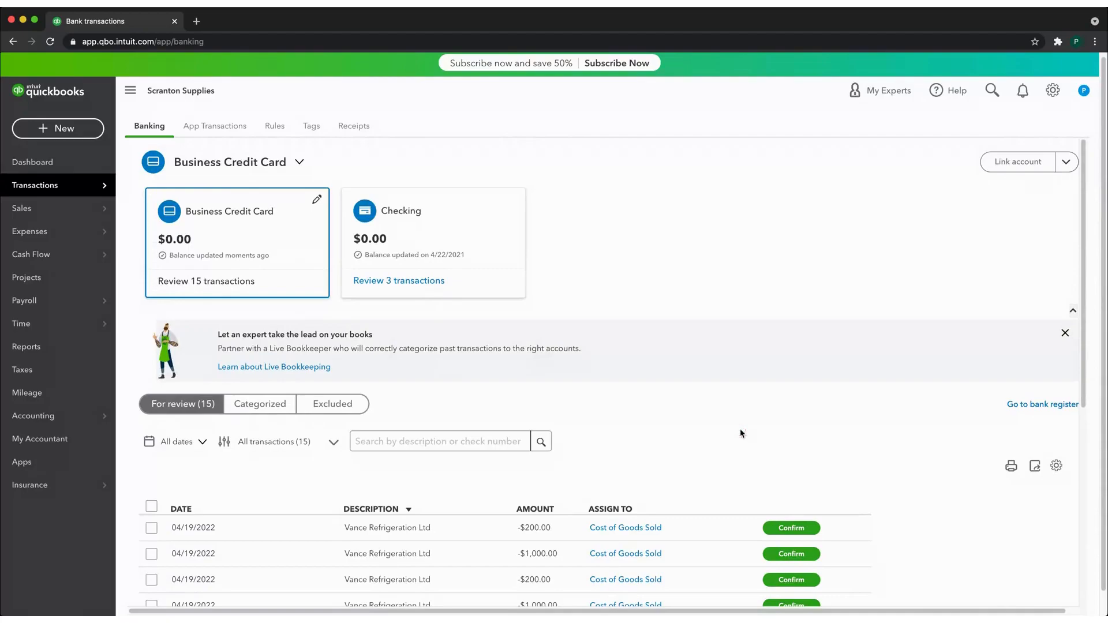
left_click(740, 439)
Start linking a bank account and choose Bank of America as the bank to connect.
left_click(989, 162)
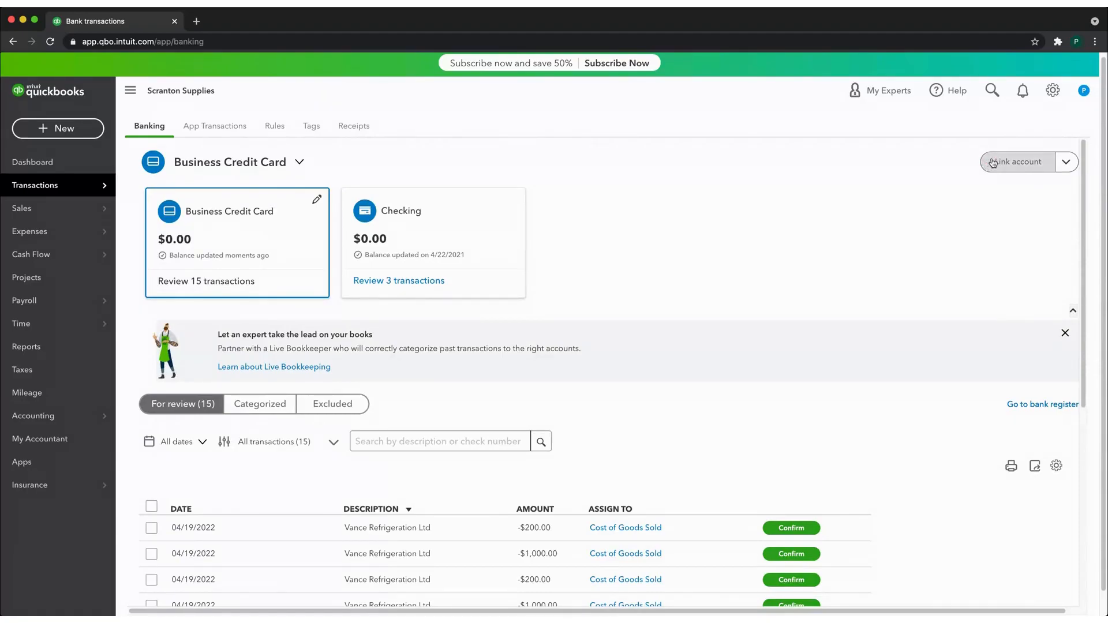
left_click(1017, 162)
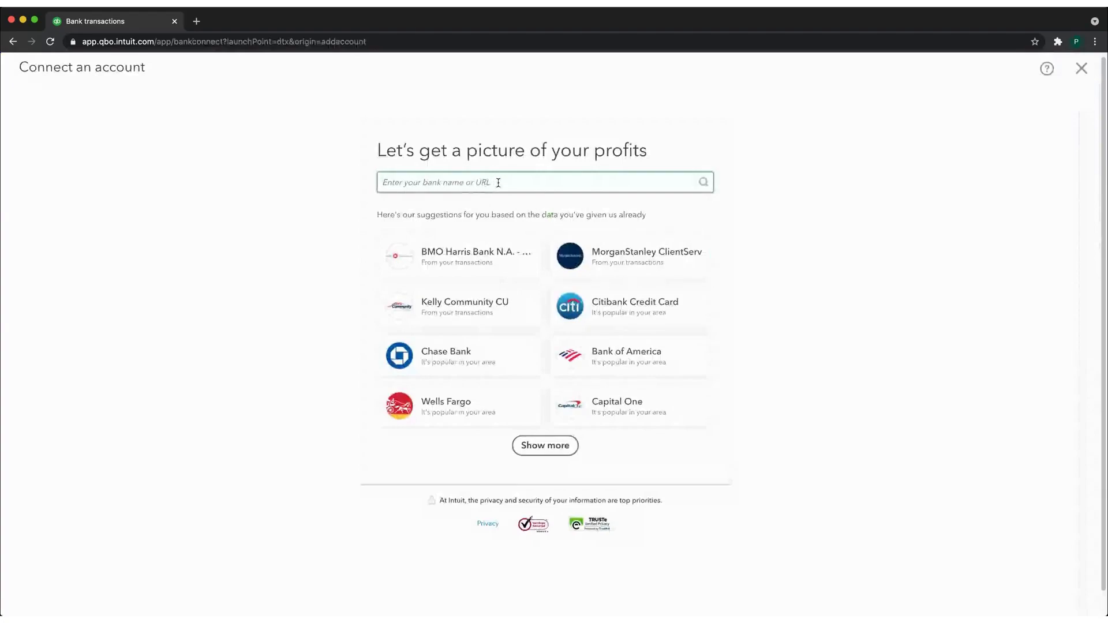
left_click(637, 355)
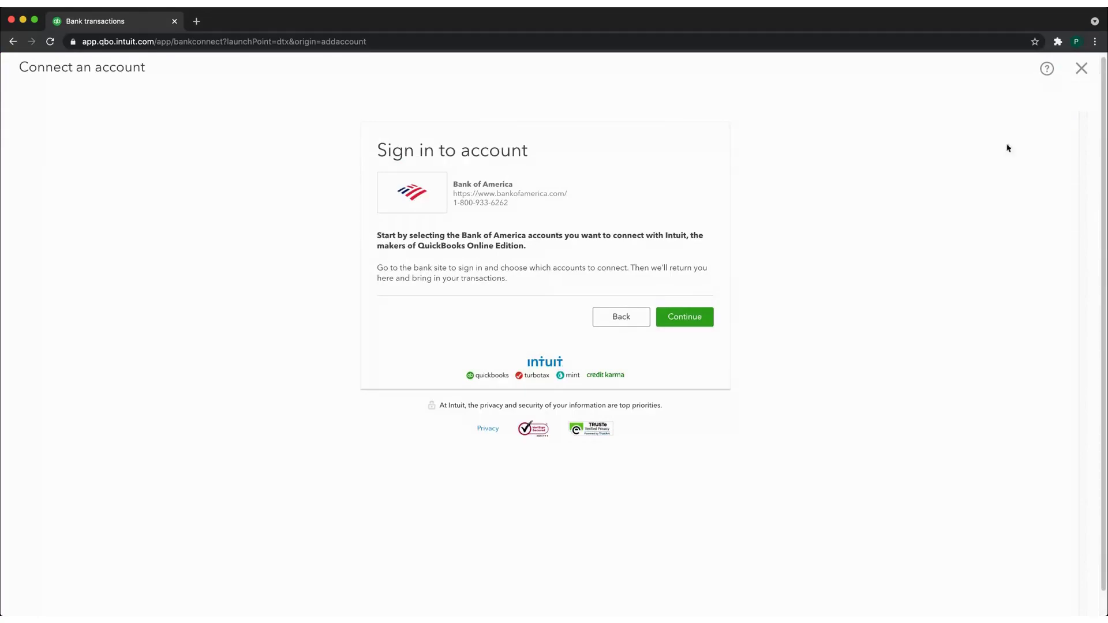
Leave the Bank of America sign-in and look over the Business Credit Card transactions awaiting review.
left_click(1082, 68)
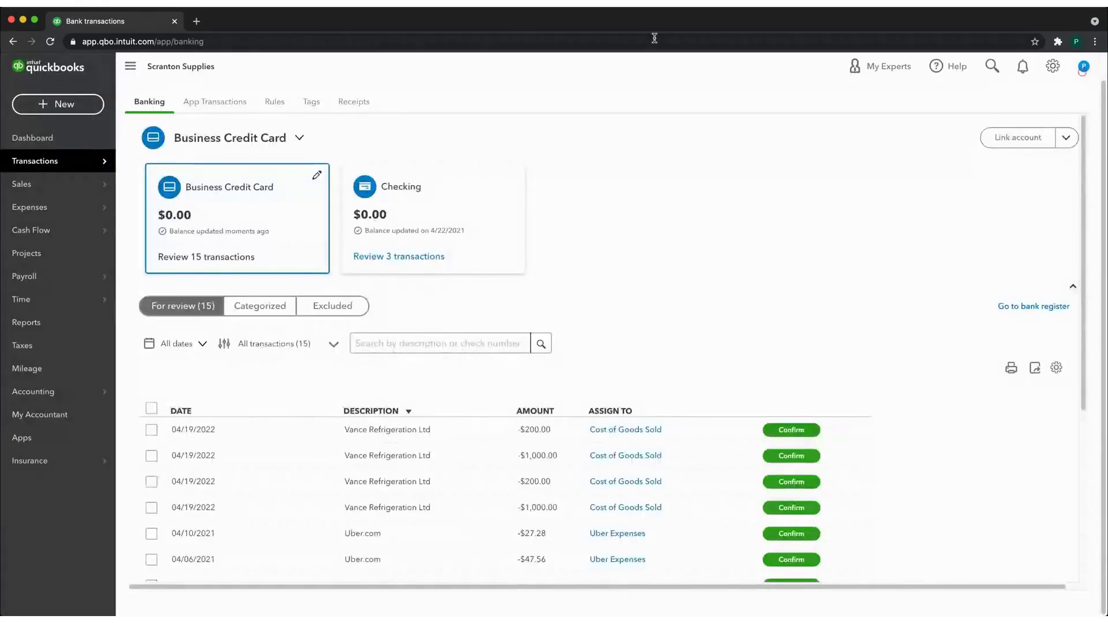
scroll(730, 294, "down", 5)
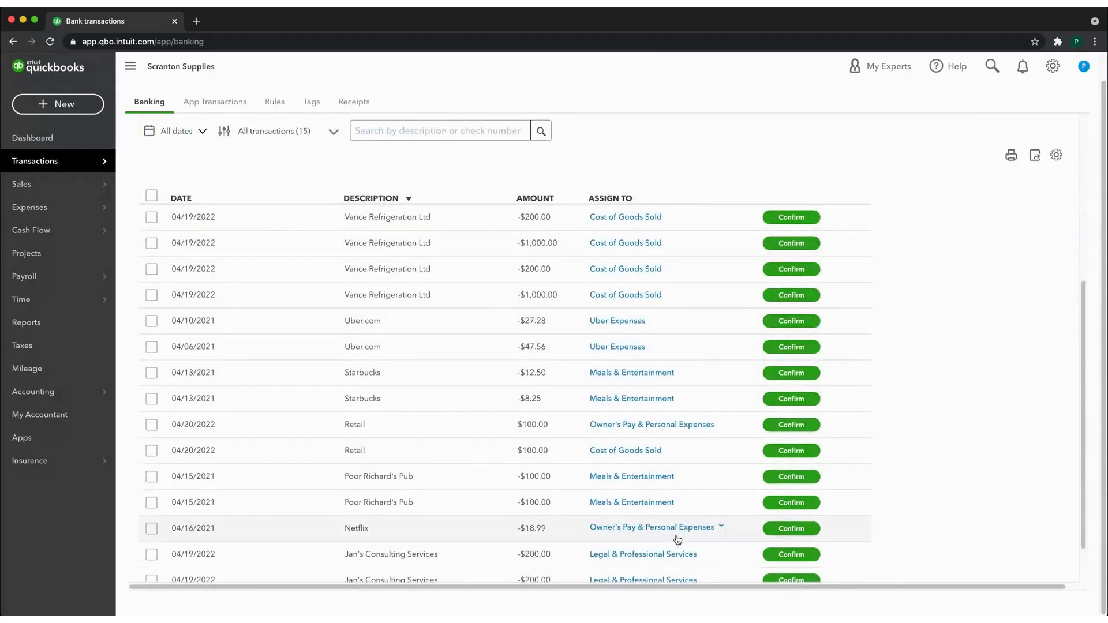
scroll(677, 537, "up", 5)
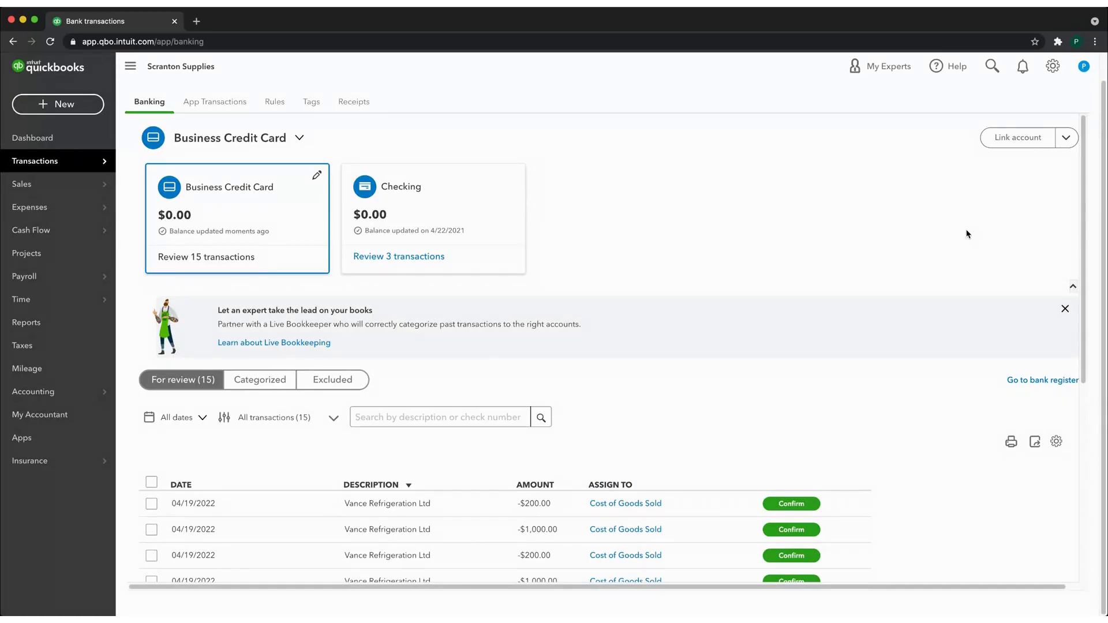
View the page for uploading bank transactions from a file, and close it without choosing a file.
left_click(1067, 139)
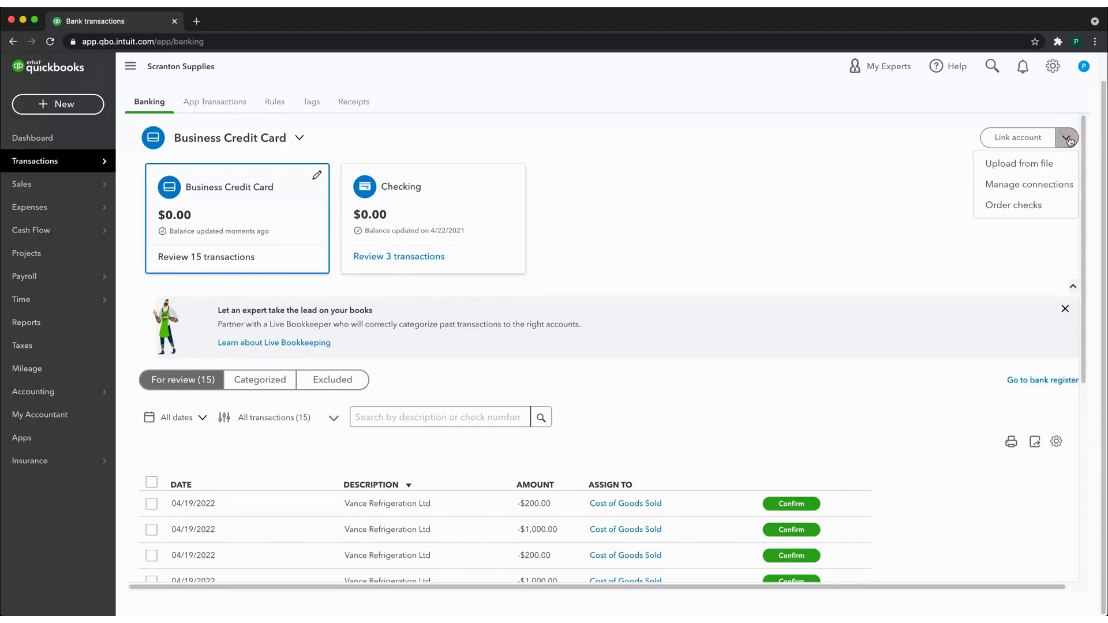
left_click(1028, 167)
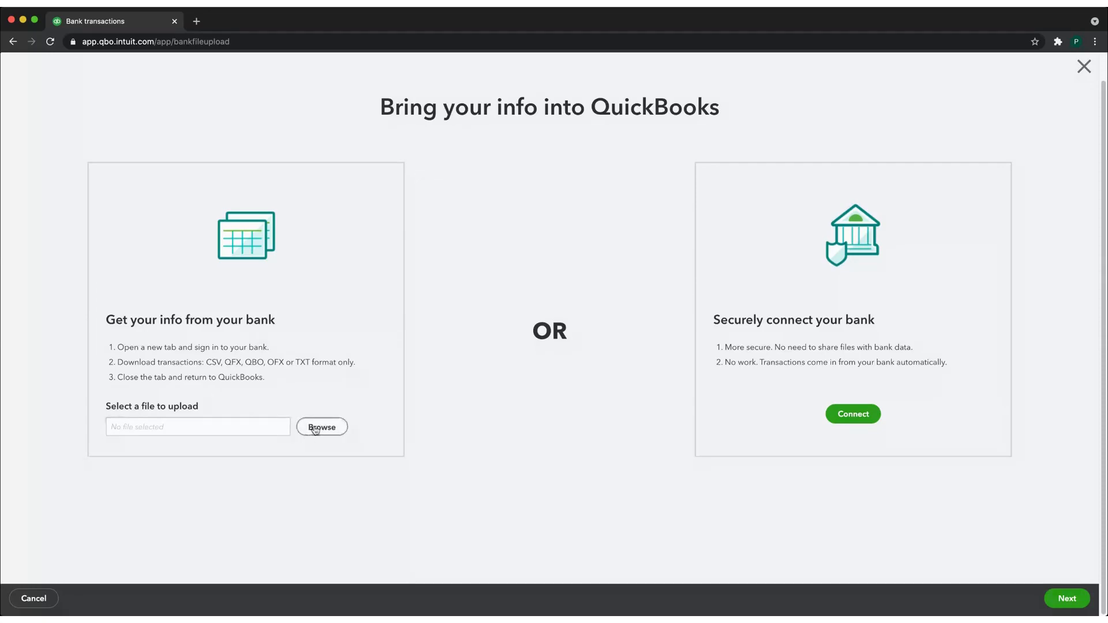
left_click(1085, 75)
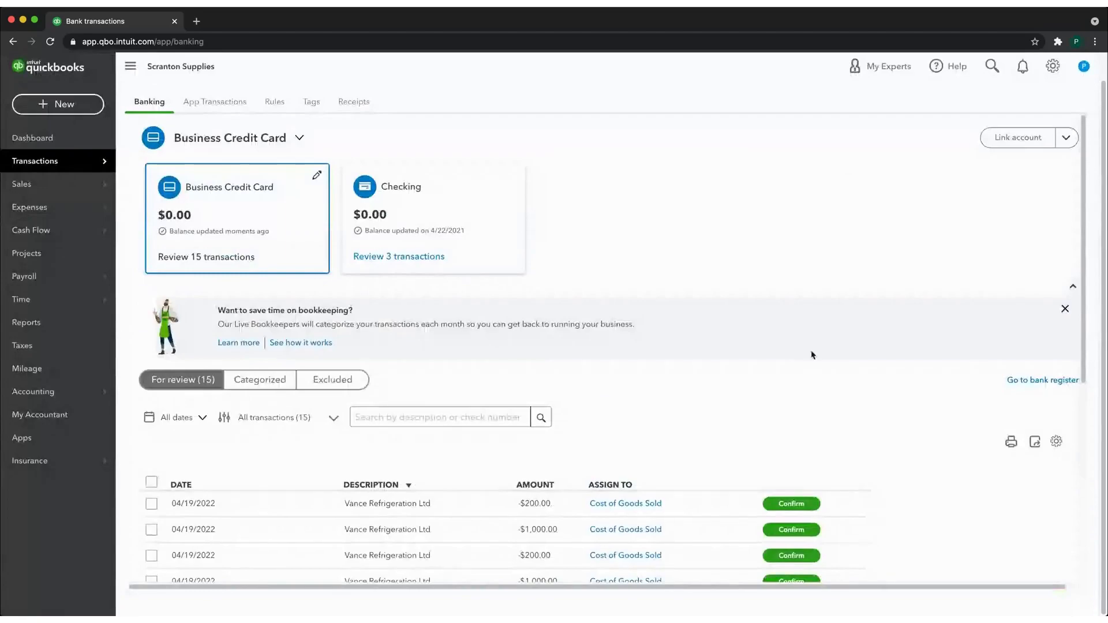
Examine the dates, descriptions, amounts and assigned categories of the Business Credit Card transactions listed for review.
scroll(578, 452, "down", 7)
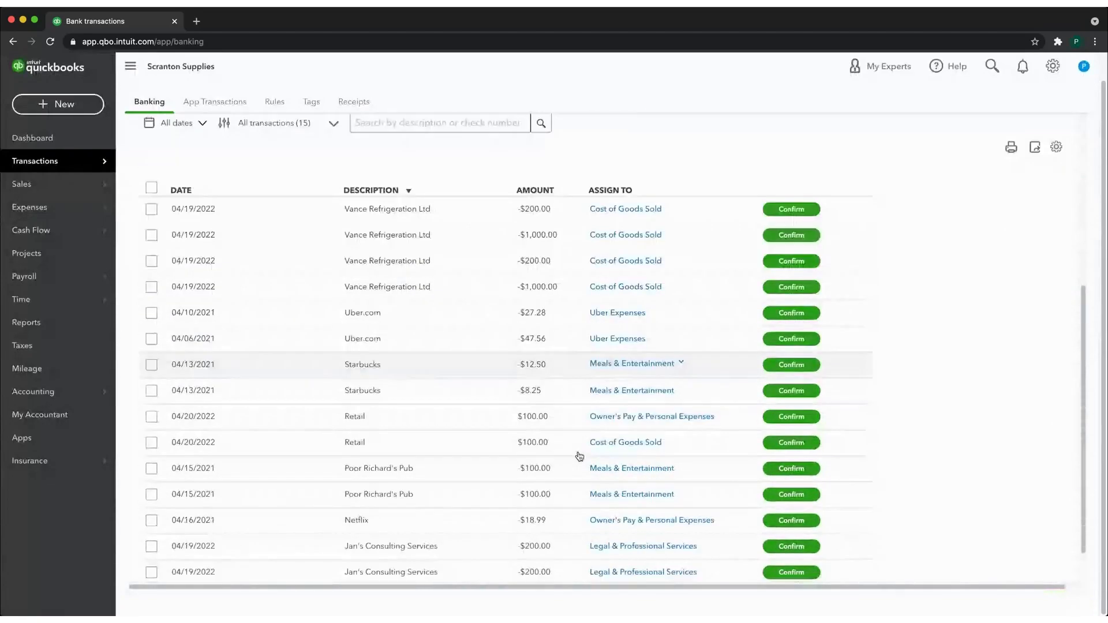
scroll(579, 456, "up", 5)
scroll(580, 453, "up", 3)
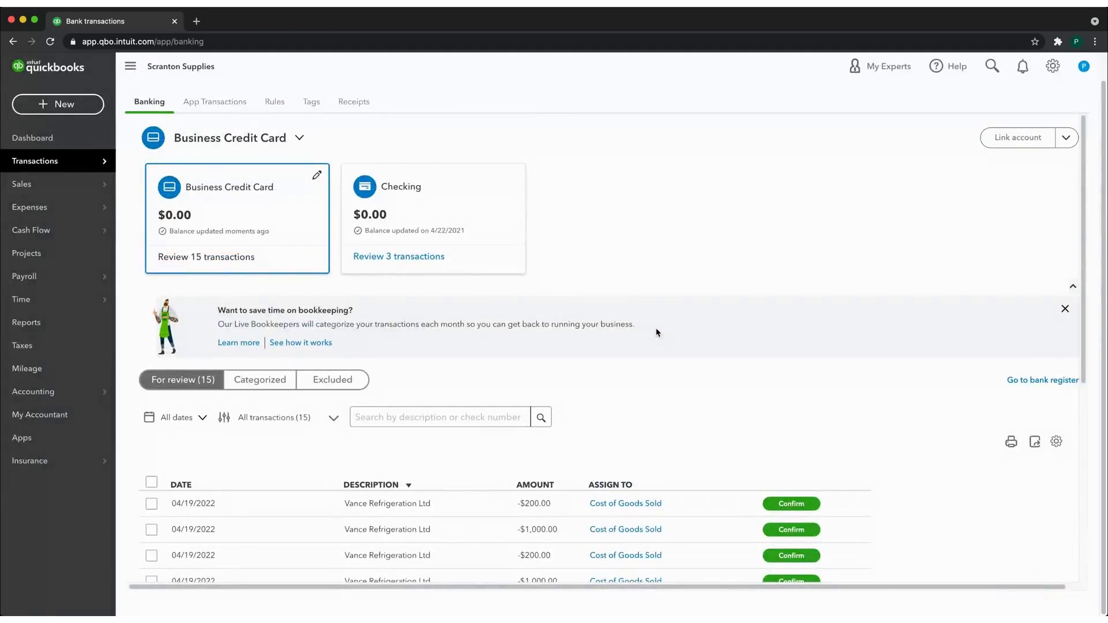
left_click(683, 265)
left_click(683, 265)
scroll(752, 359, "down", 3)
scroll(758, 361, "down", 4)
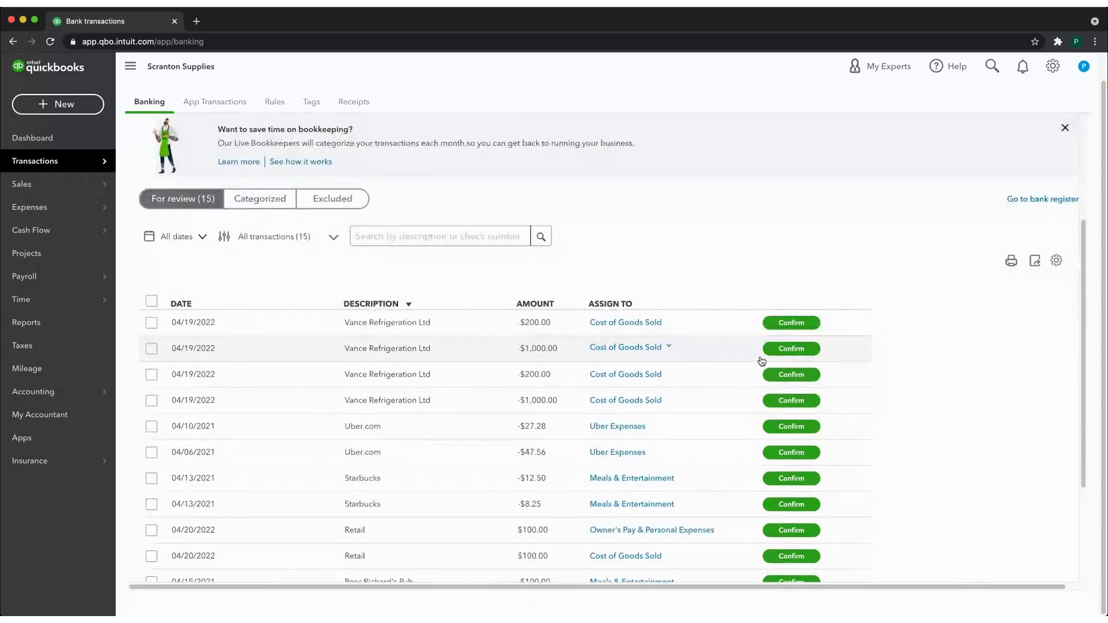
scroll(761, 359, "down", 1)
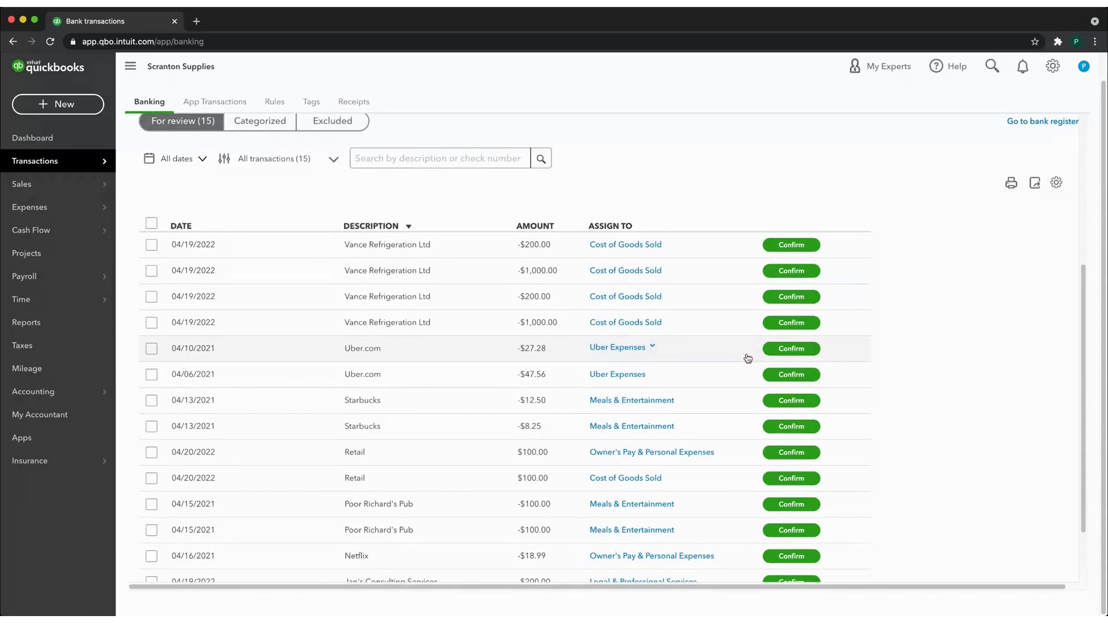
scroll(746, 358, "down", 1)
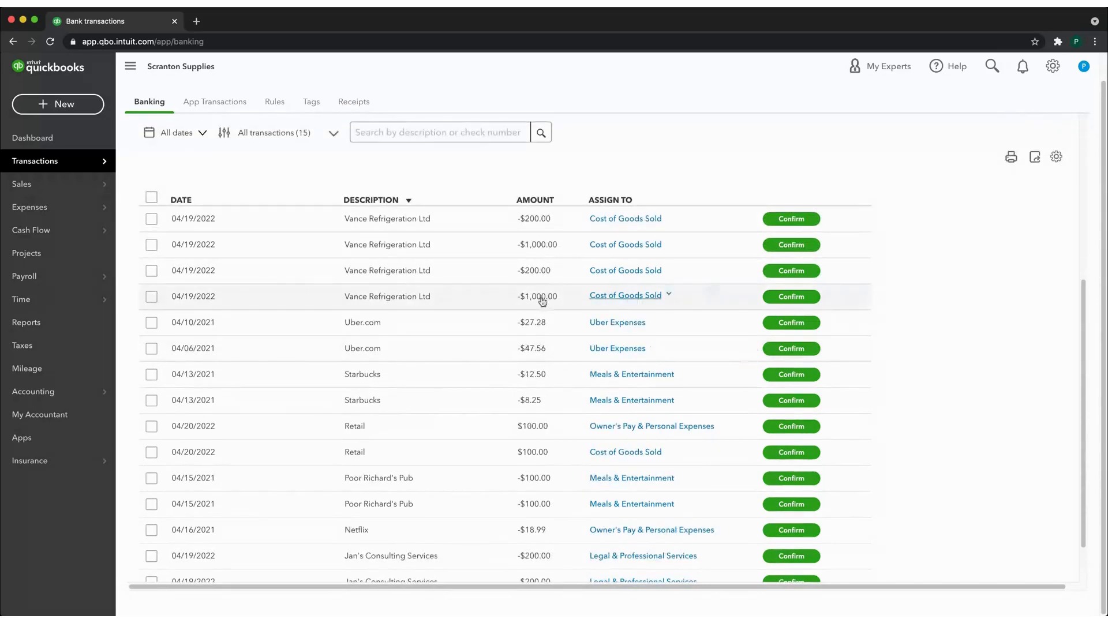
Check the category choices and memo of the 04/10/2021 Uber.com transaction, and confirm it under Uber Expenses.
left_click(712, 323)
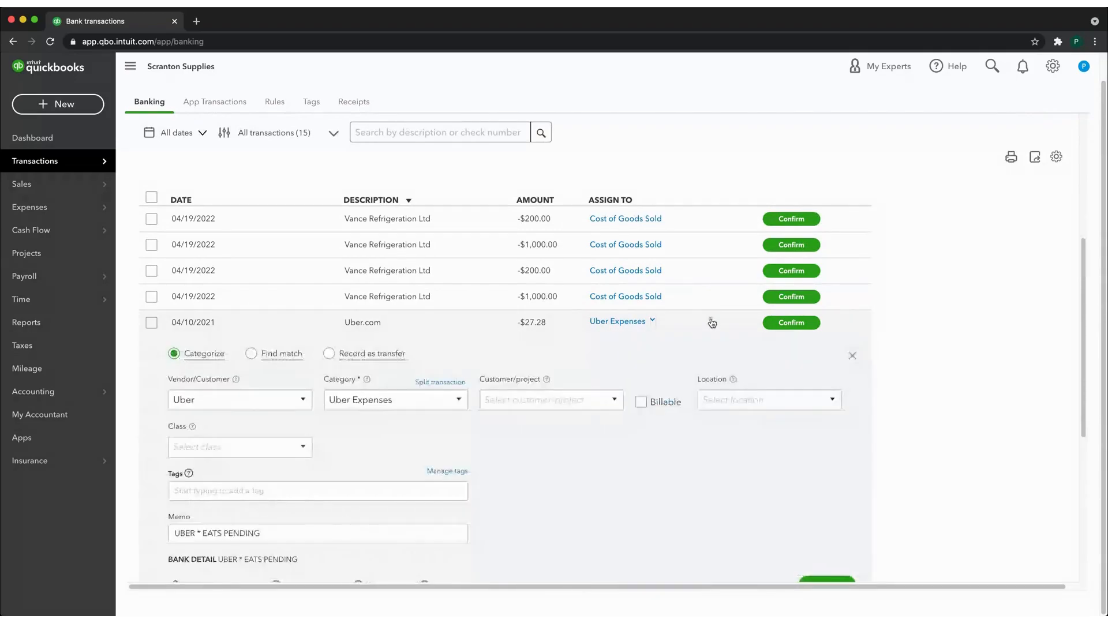
left_click(465, 406)
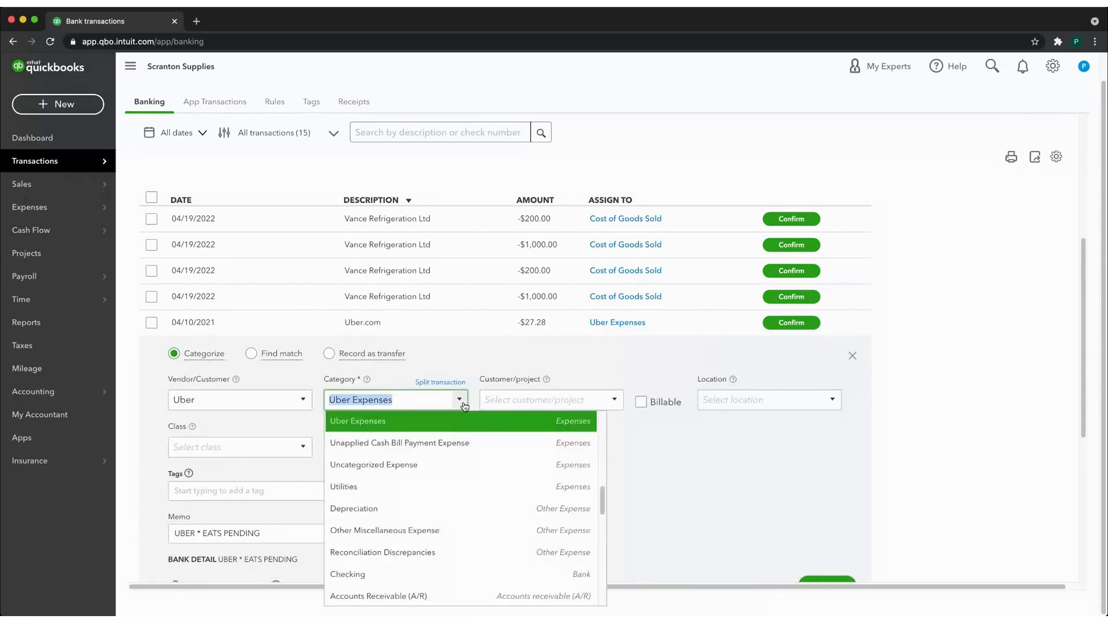
left_click(685, 453)
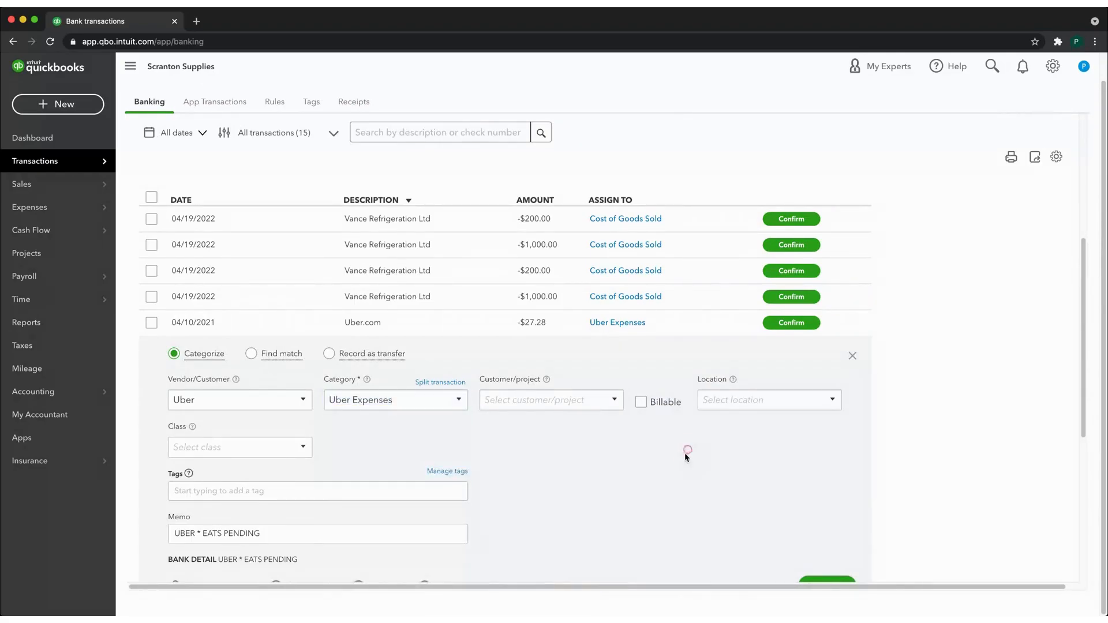
scroll(686, 451, "down", 1)
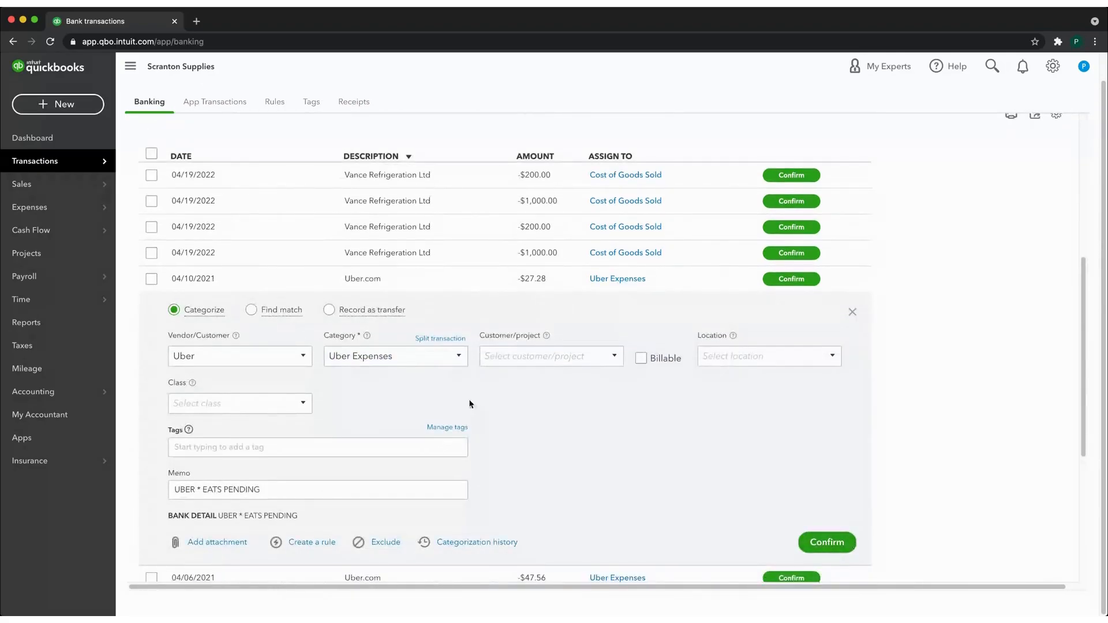
left_click(461, 362)
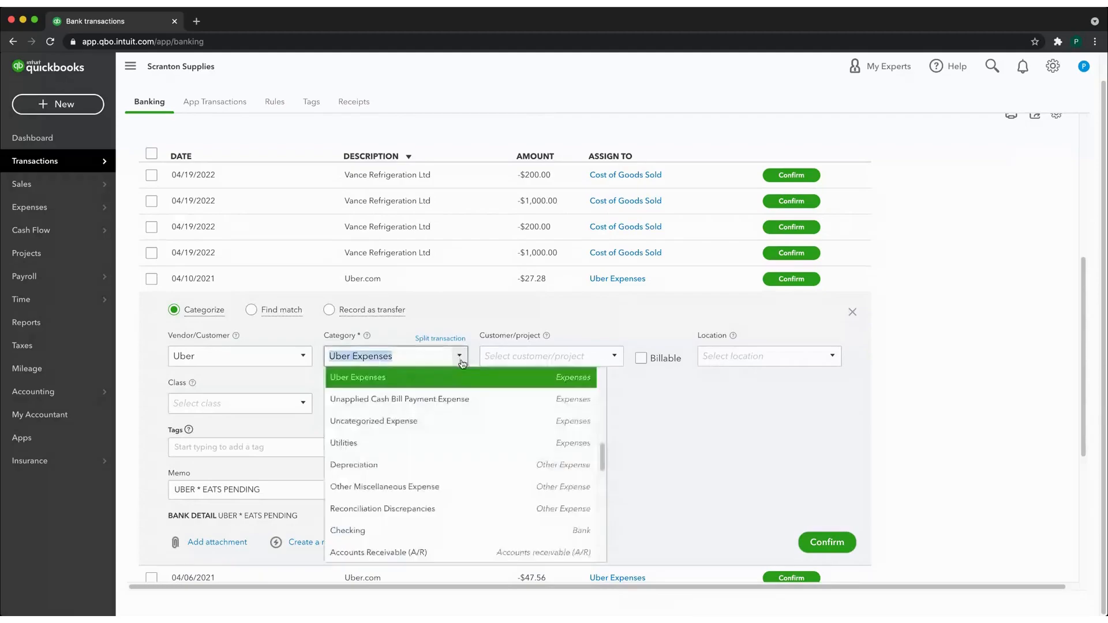
scroll(604, 453, "up", 1)
left_click_drag(605, 453, 695, 439)
left_click(695, 438)
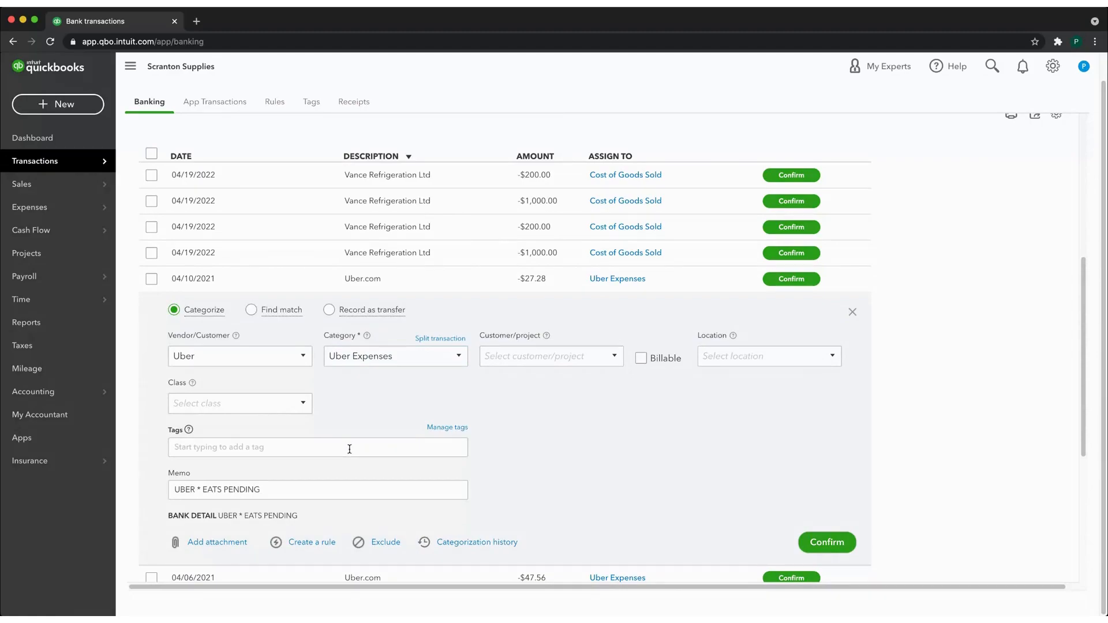
left_click(302, 486)
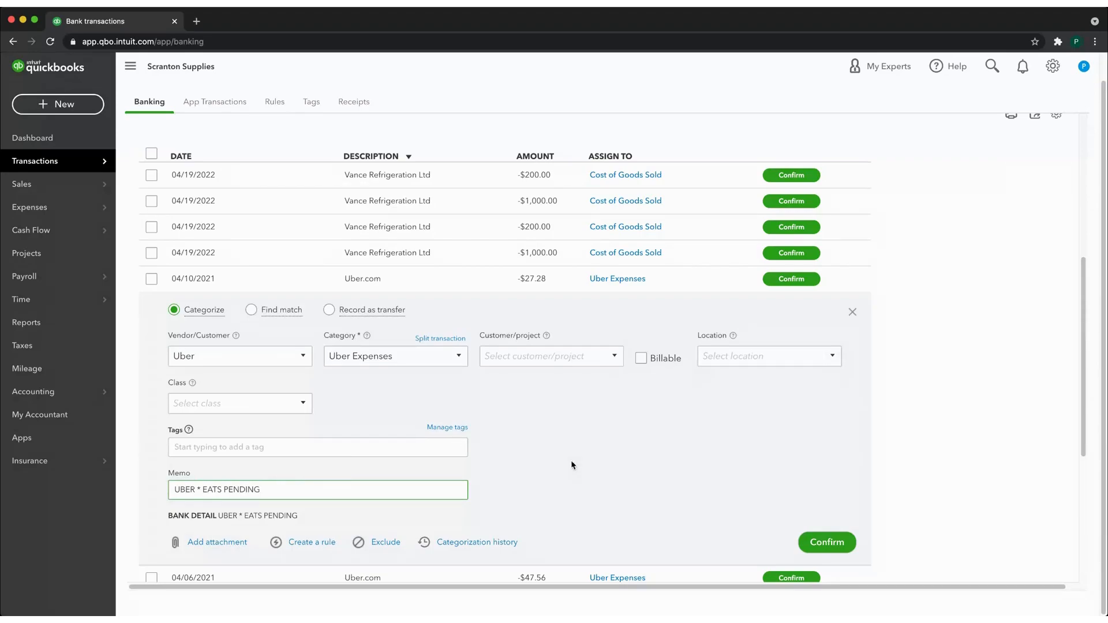
left_click(827, 544)
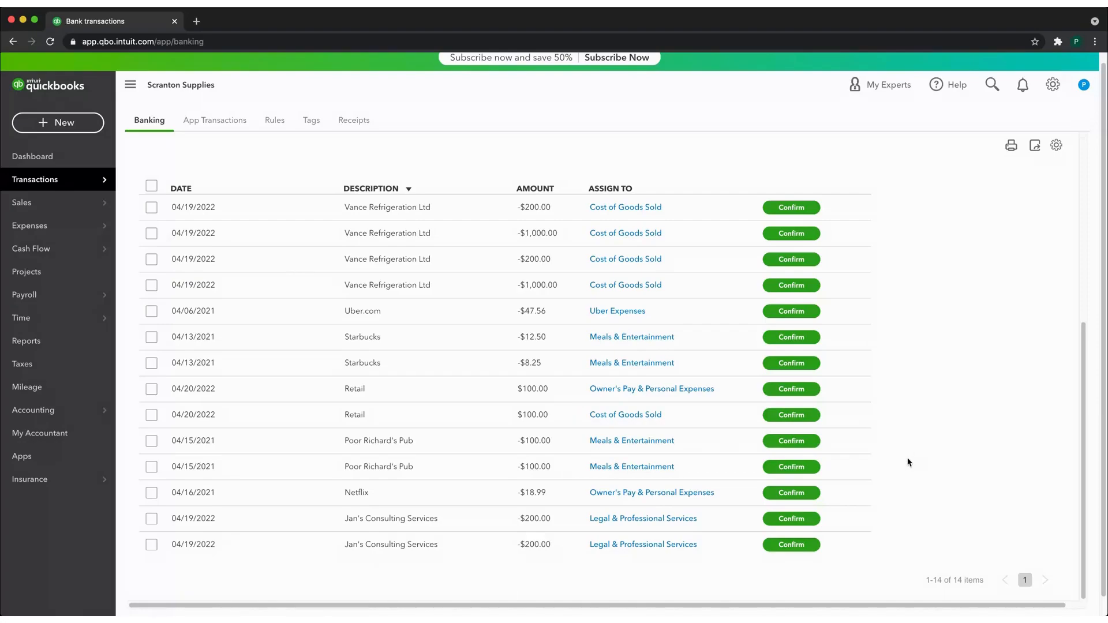
Bring up the bank rules and open the Amazon Rule to check which bank accounts it applies to.
scroll(906, 461, "up", 5)
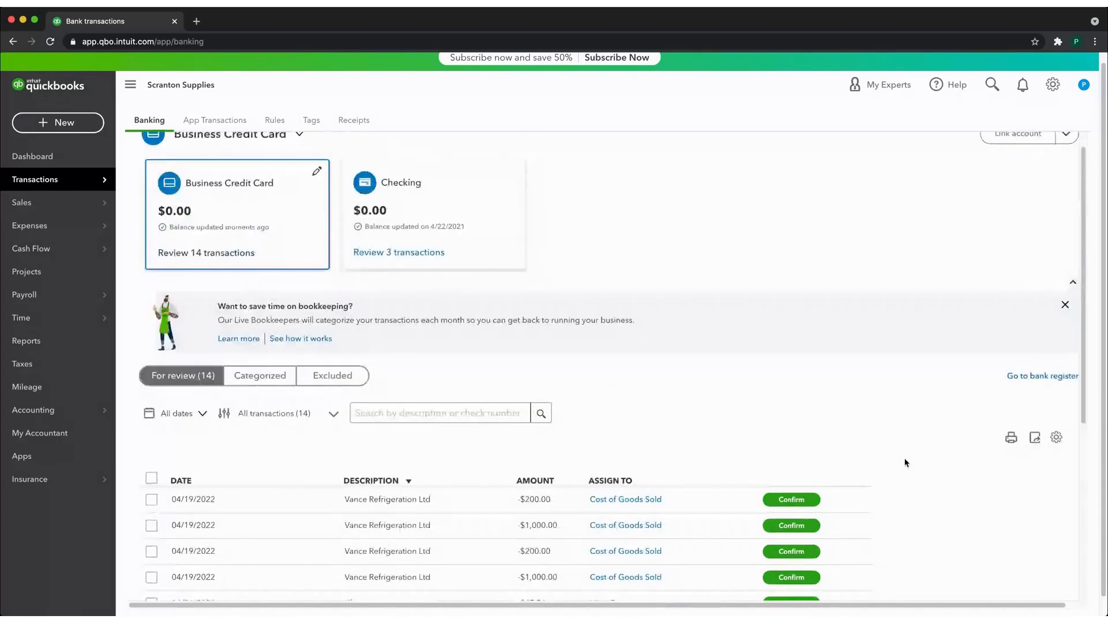
scroll(881, 453, "up", 1)
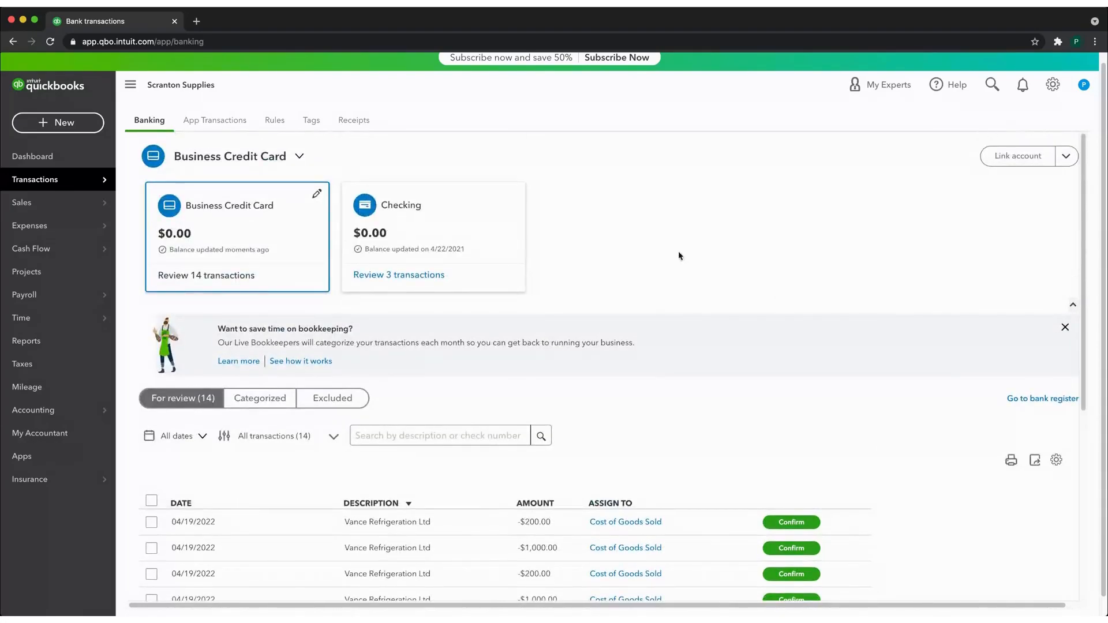
left_click(276, 125)
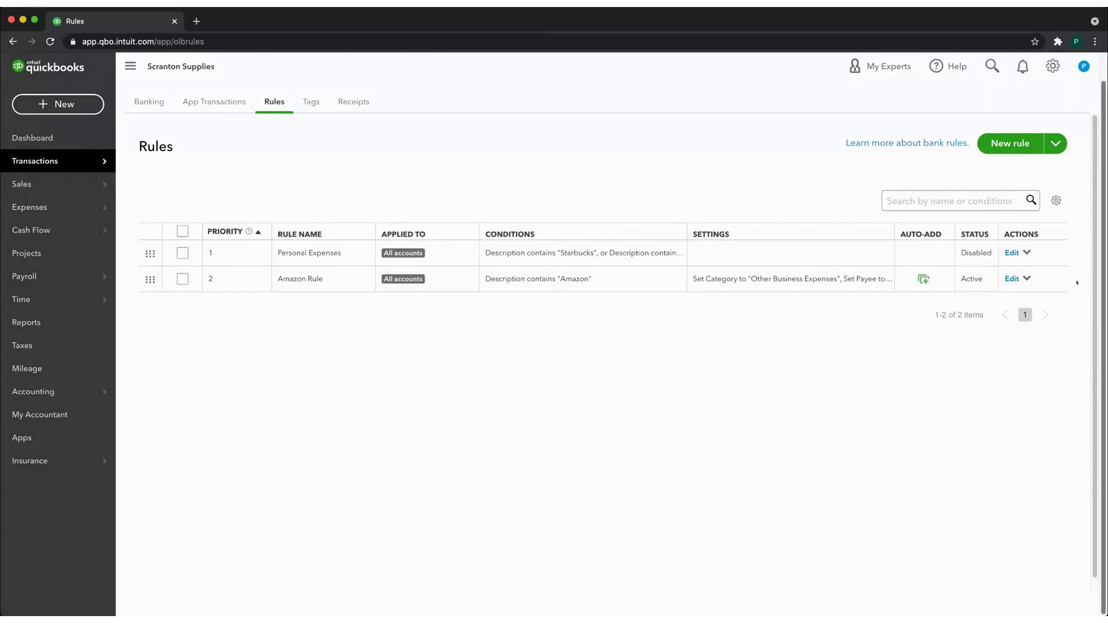
left_click(1013, 281)
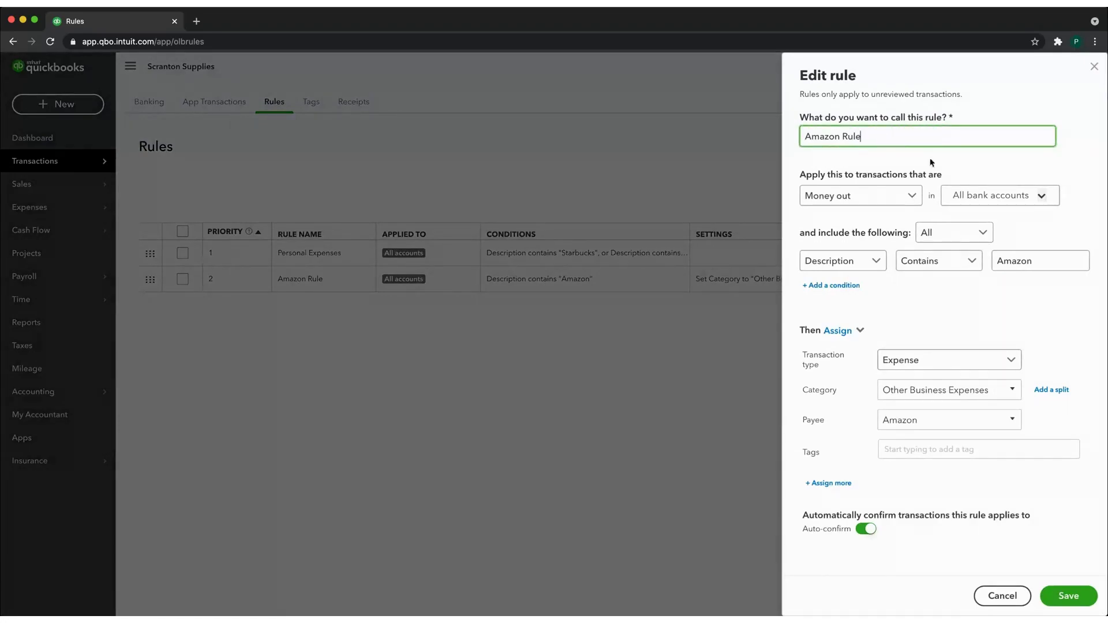
left_click(1042, 198)
left_click(1051, 168)
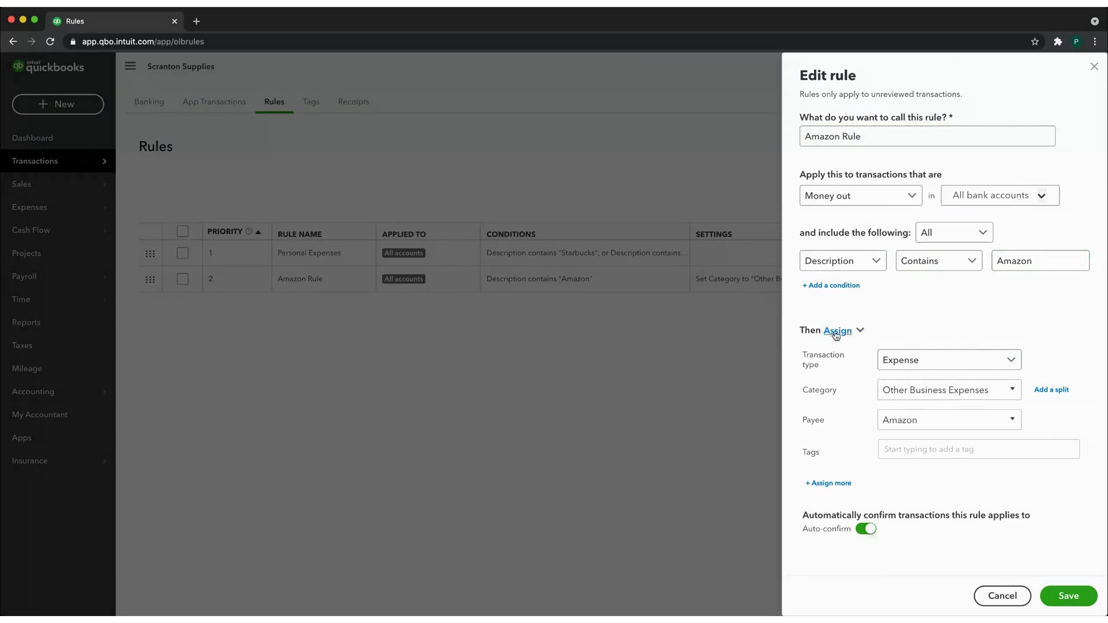
Look through the Amazon Rule's transaction type, category, payee and auto-confirm settings, and close it without saving.
left_click(945, 360)
left_click(946, 358)
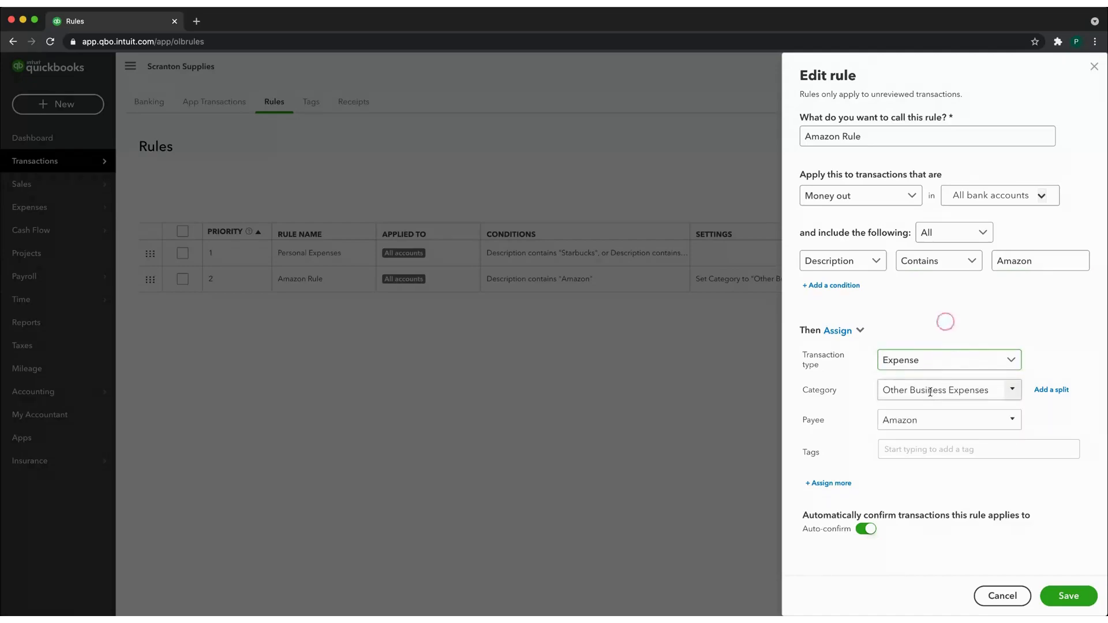
left_click(1021, 393)
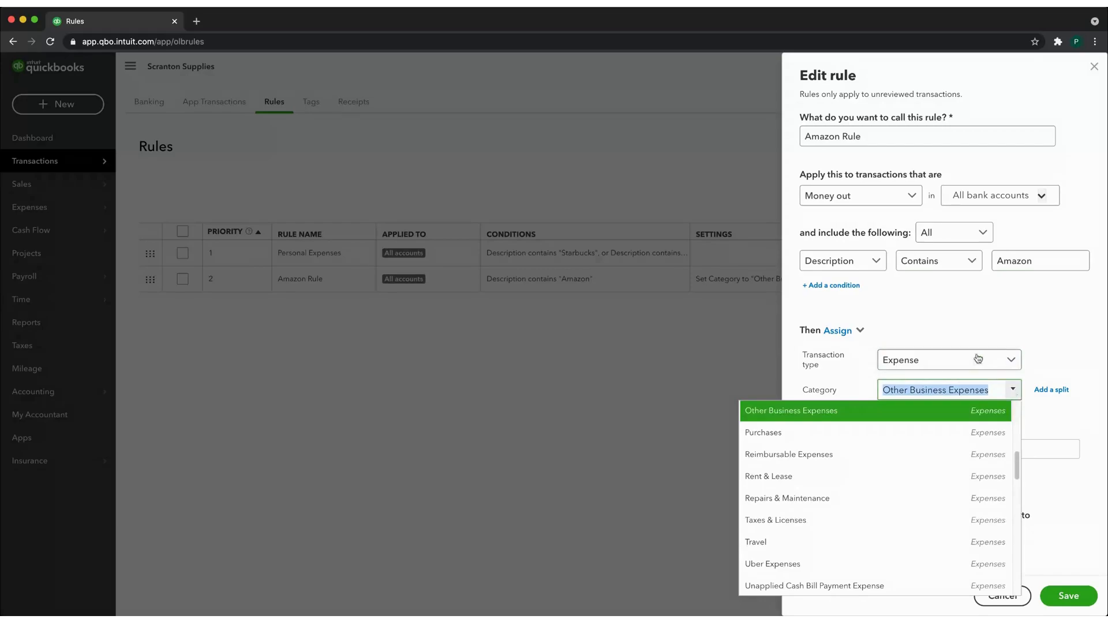
left_click(1028, 301)
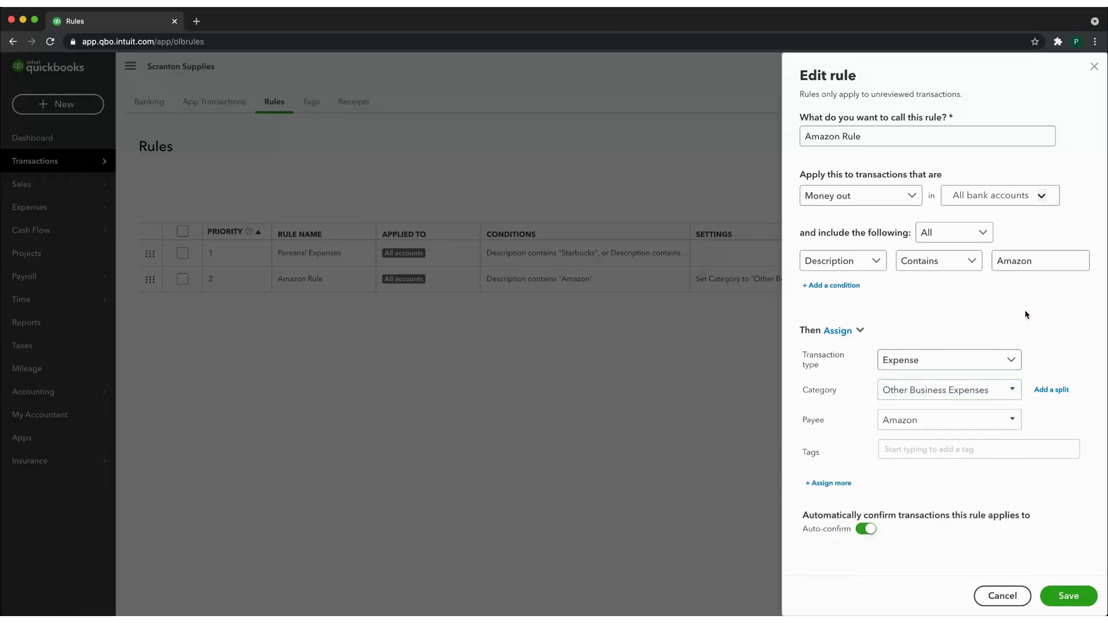
left_click(1019, 425)
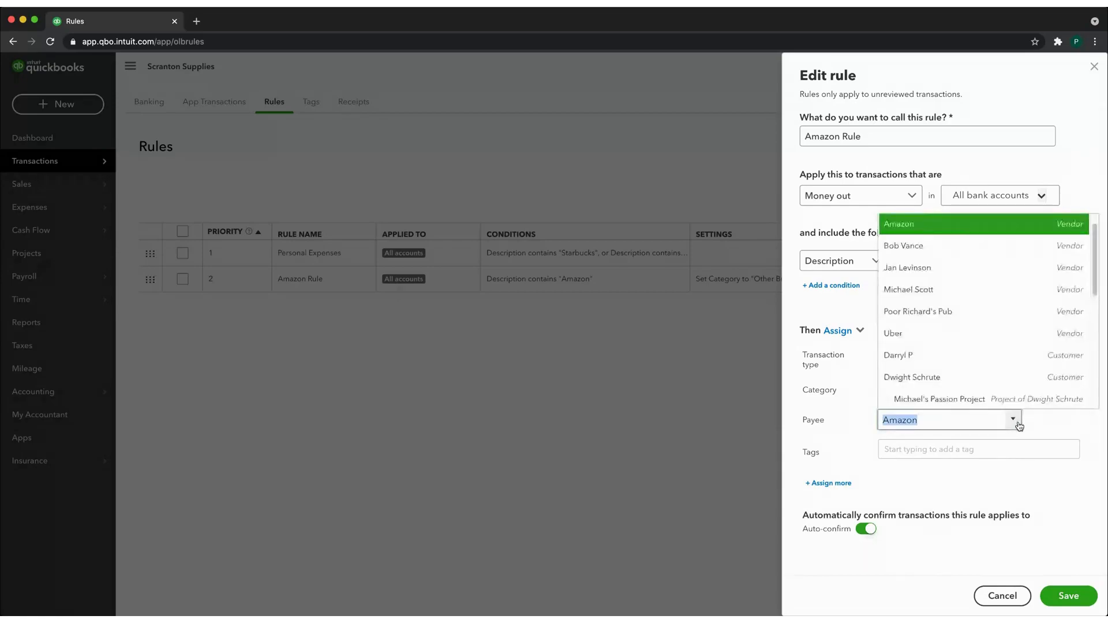
left_click(1065, 427)
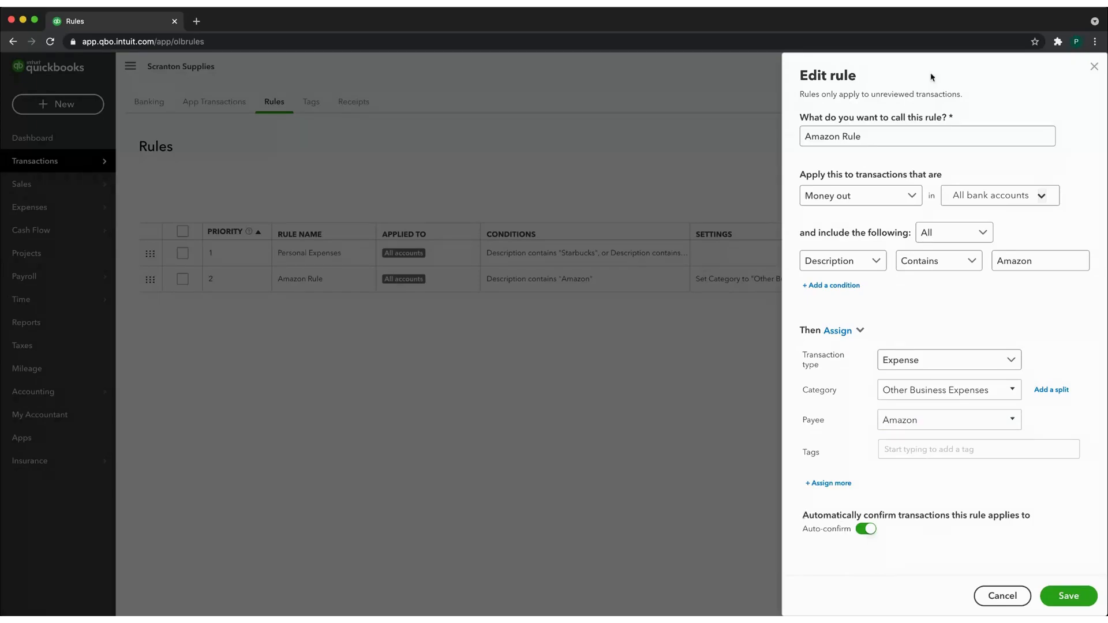
left_click(873, 530)
left_click(866, 529)
left_click(1094, 67)
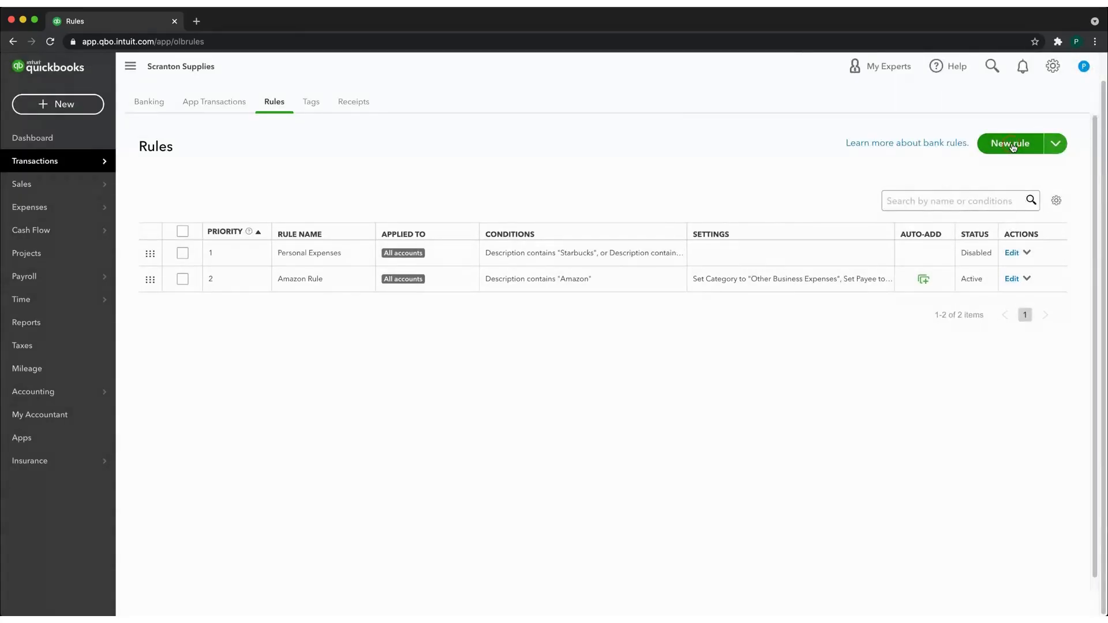
Start a new bank rule named "Netflix Rule" and limit it to transactions in the Checking account.
left_click(1011, 147)
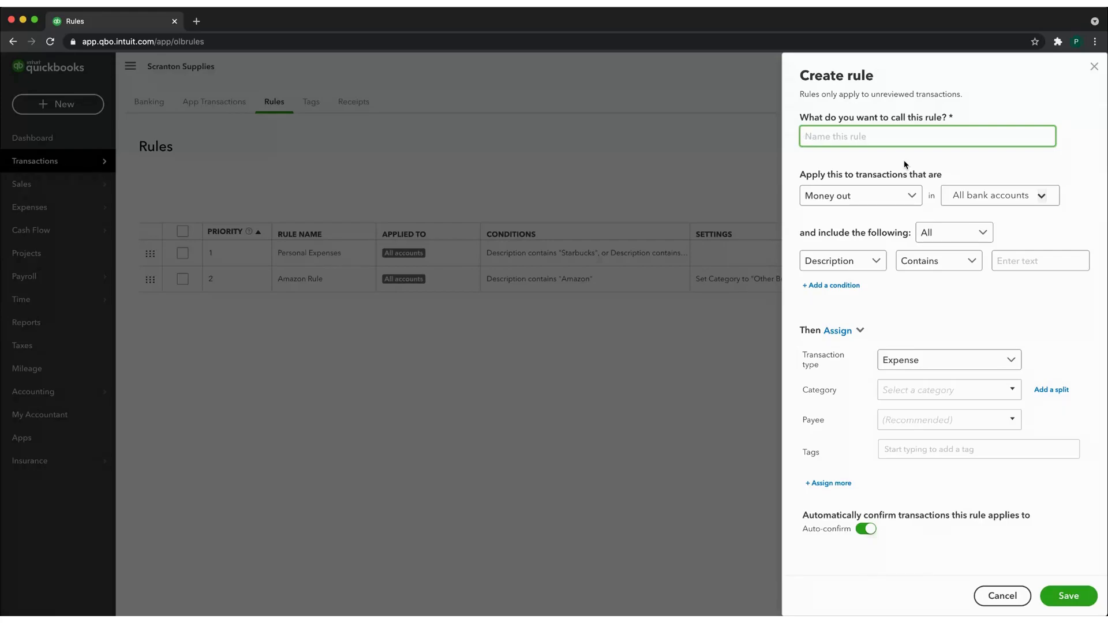
type("Netflix Rulew")
left_click(1042, 195)
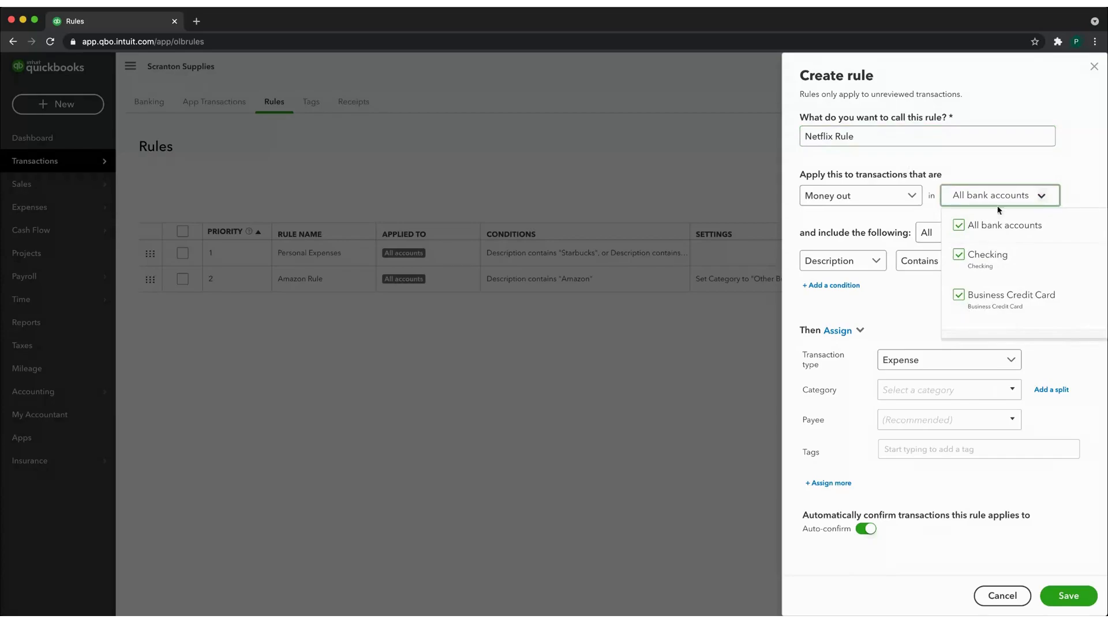
left_click(969, 228)
left_click(958, 256)
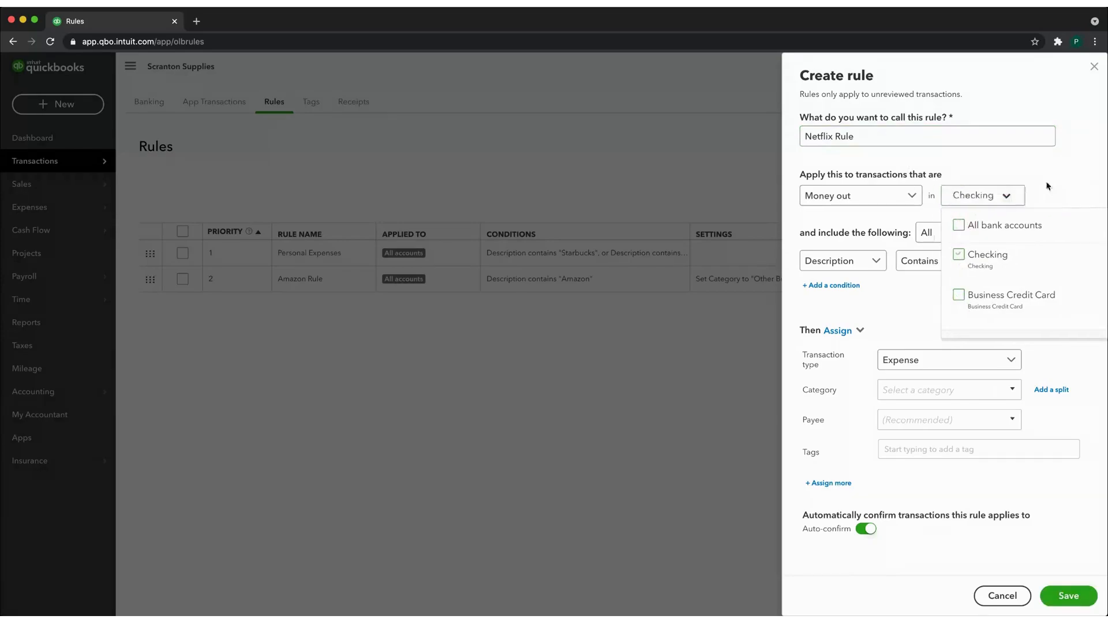
left_click(1077, 161)
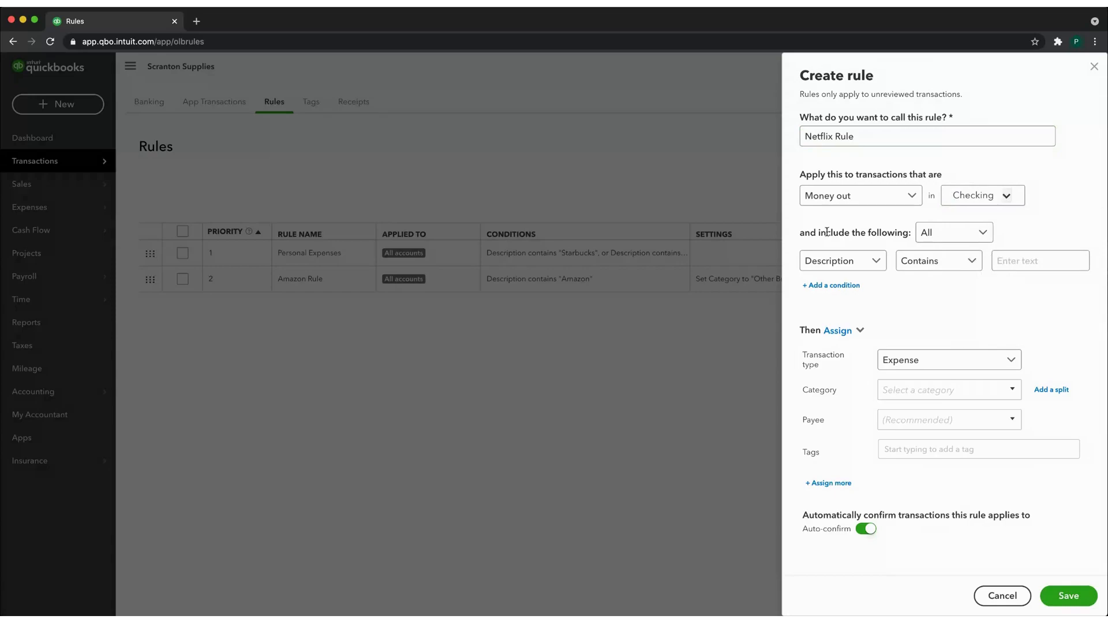
Set the Netflix Rule to exclude transactions whose description contains "Netflix", and close the rule without saving.
left_click(1026, 261)
type("Netd")
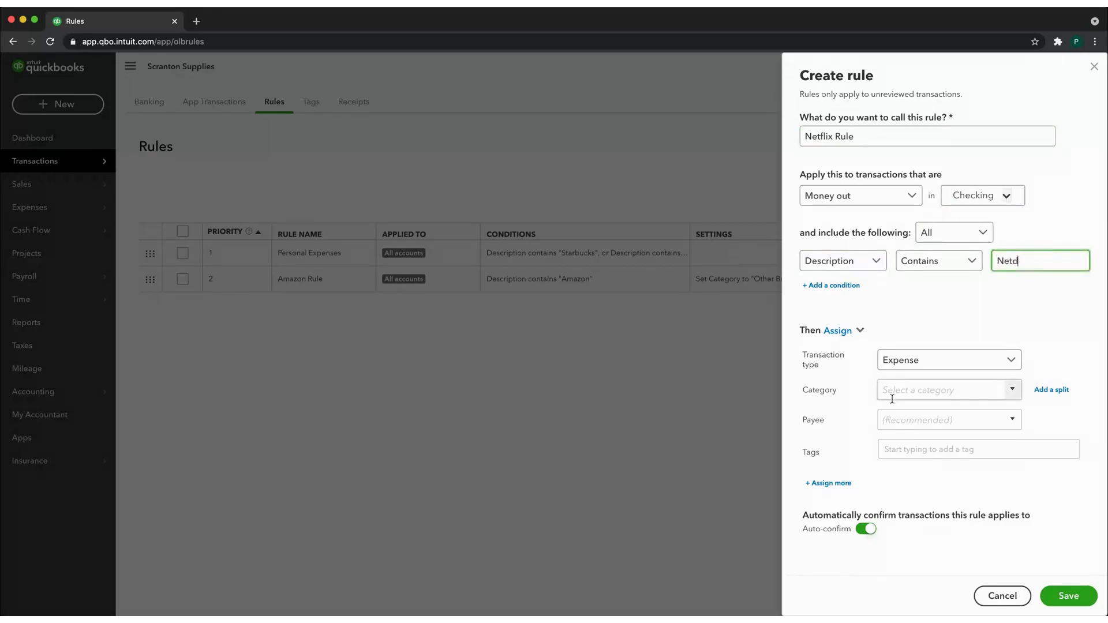
key("BackSpace")
type("flix")
left_click(856, 332)
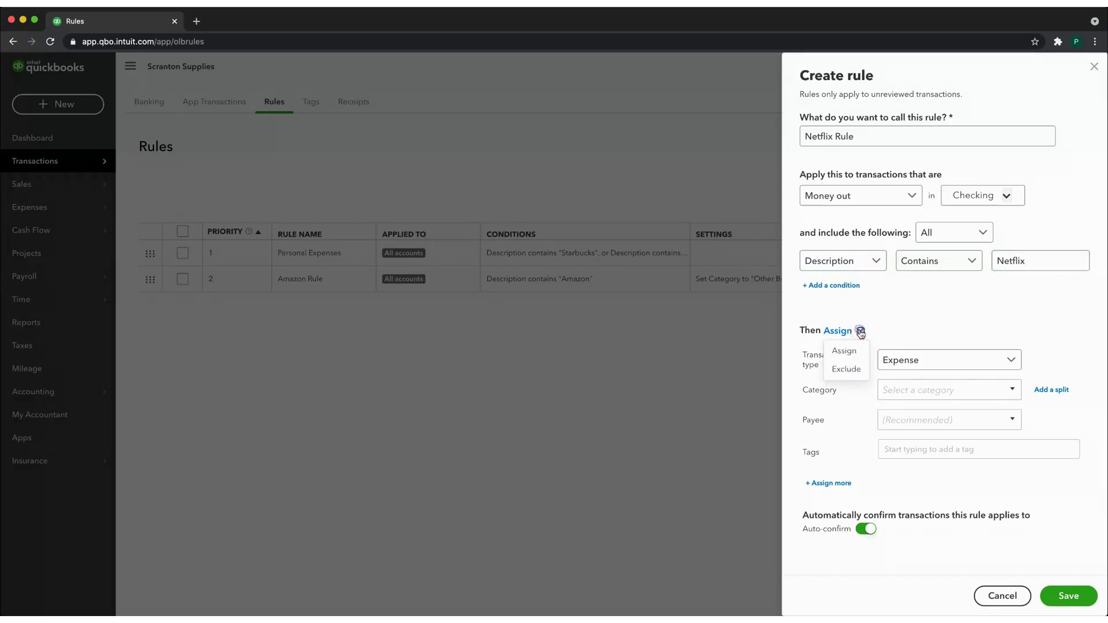
left_click(847, 369)
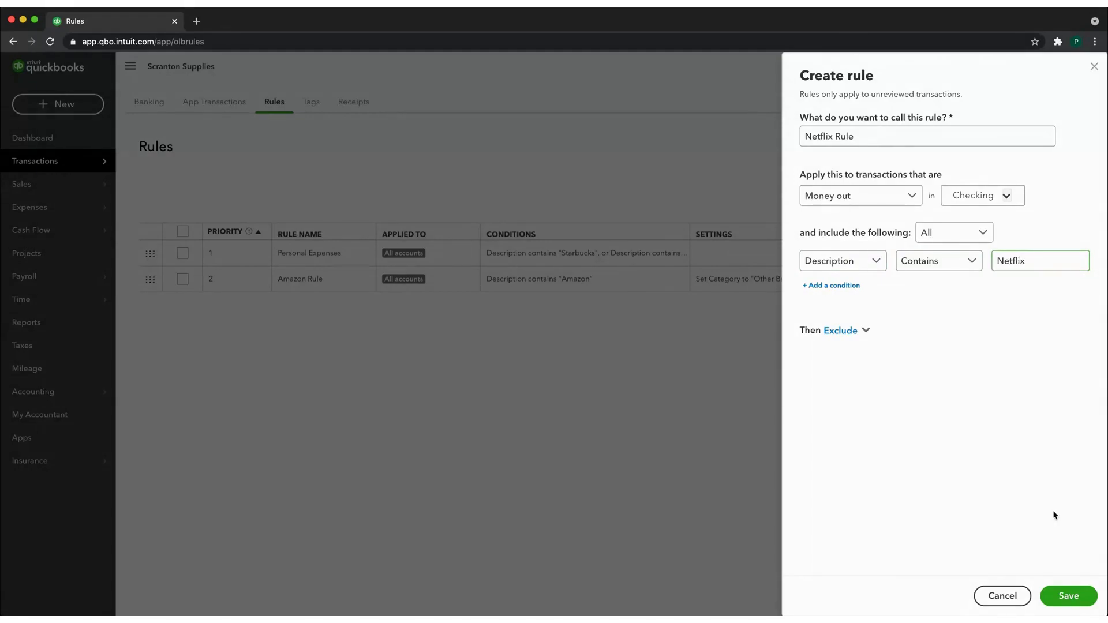
left_click(1094, 66)
Return to the bank transactions and look through the Business Credit Card transactions waiting for review.
left_click(153, 104)
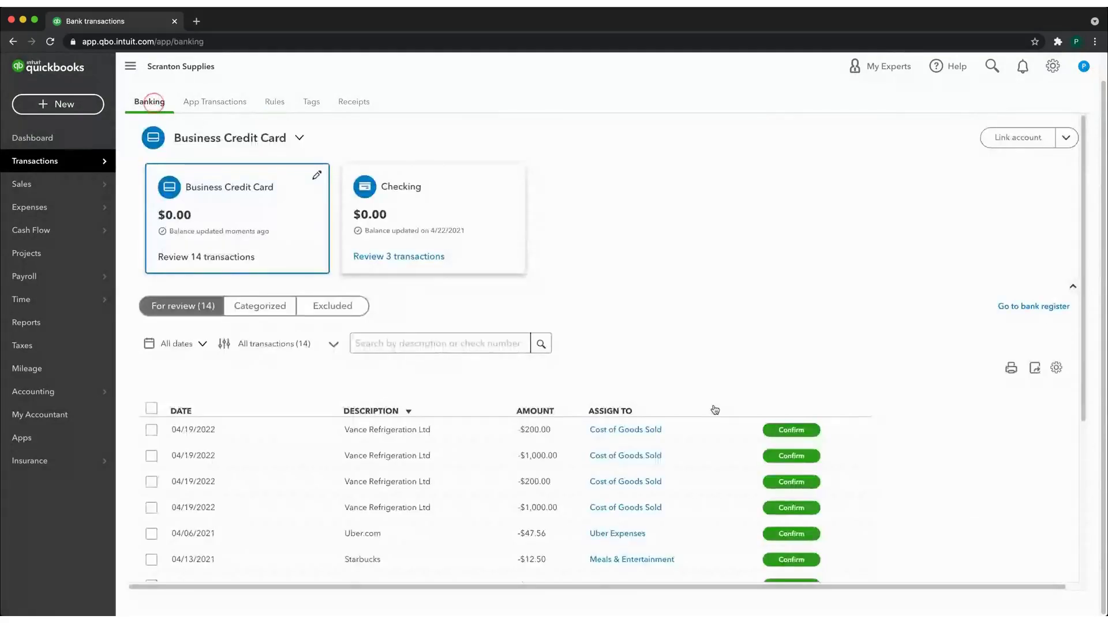
scroll(649, 390, "down", 3)
scroll(649, 389, "down", 2)
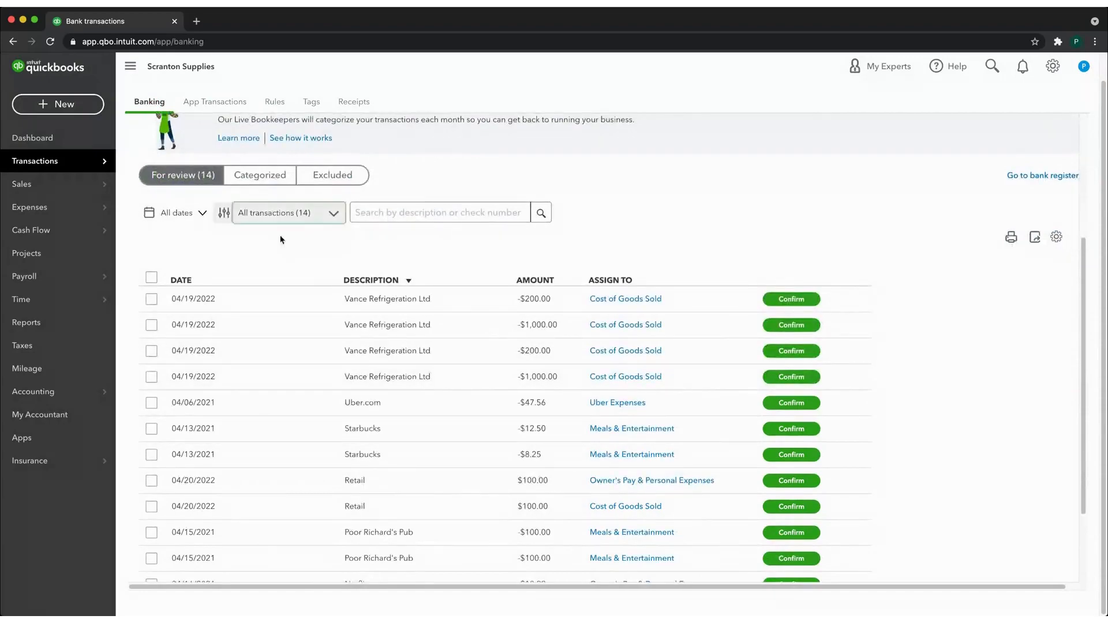
scroll(438, 566, "down", 2)
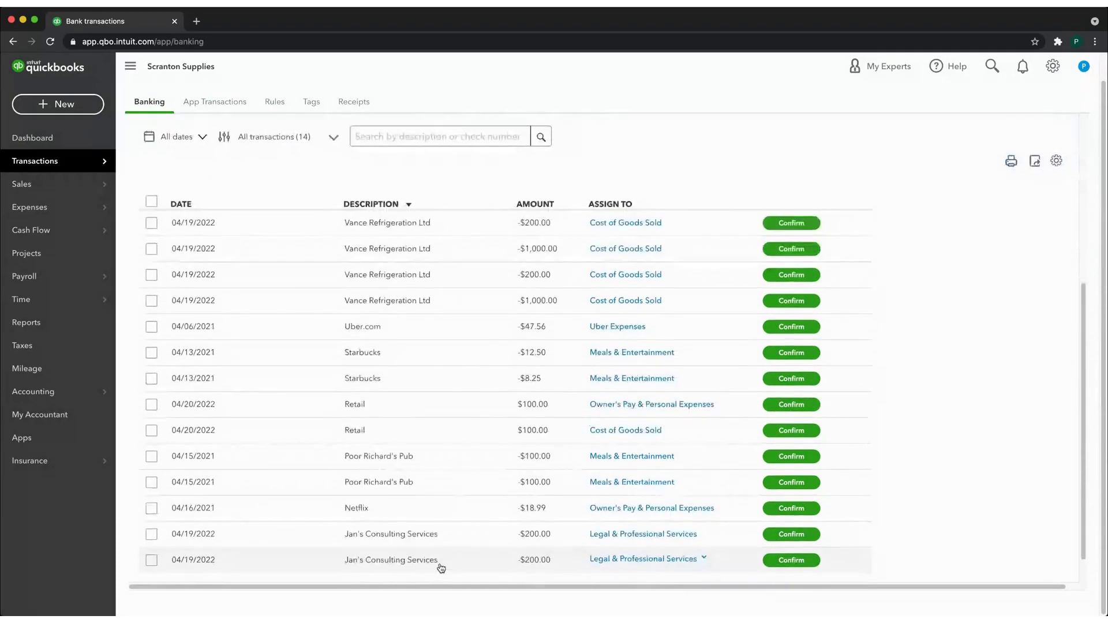
scroll(391, 416, "up", 4)
Look through the categorized Business Credit Card transactions, checking their assigned accounts and which ones a rule confirmed.
left_click(254, 281)
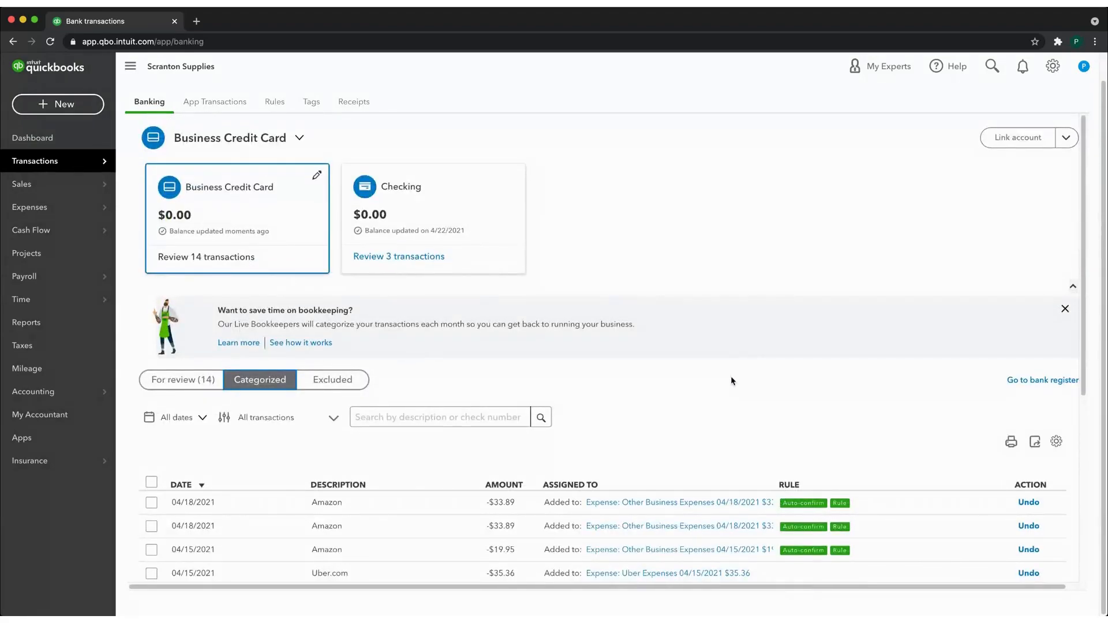
scroll(732, 379, "down", 3)
scroll(731, 376, "down", 3)
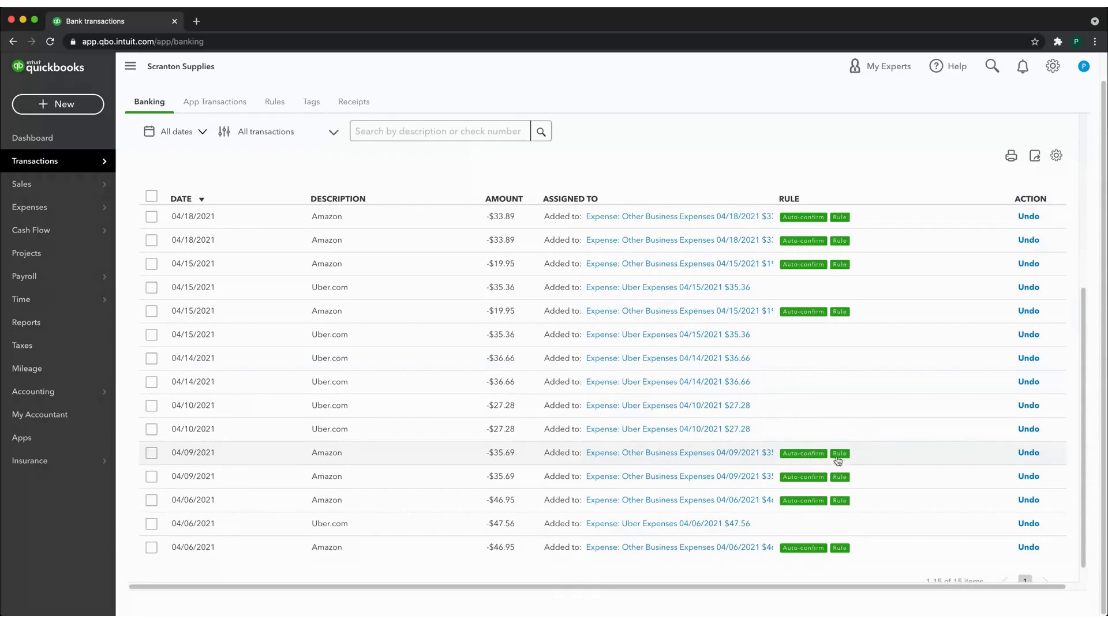
scroll(629, 525, "up", 5)
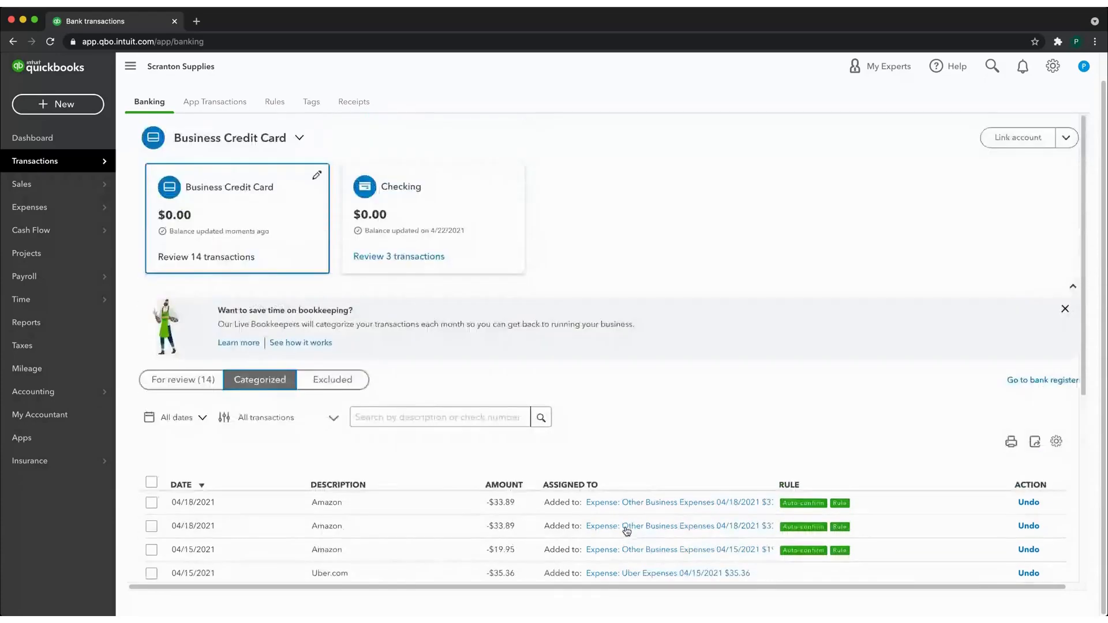
Check which Business Credit Card transactions have been excluded.
left_click(342, 383)
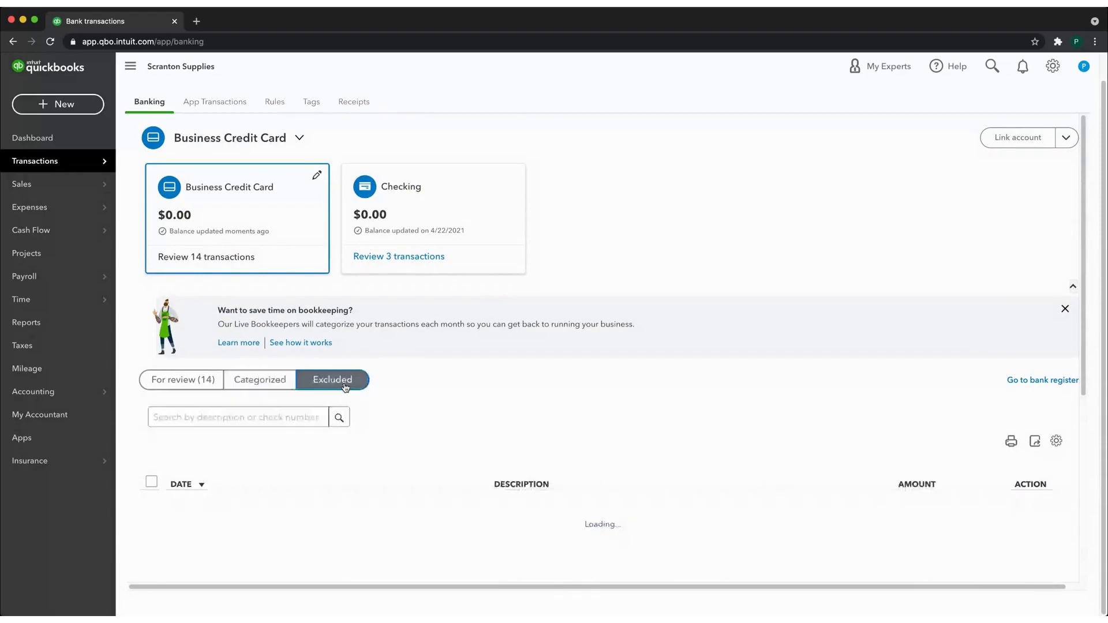
scroll(601, 426, "down", 1)
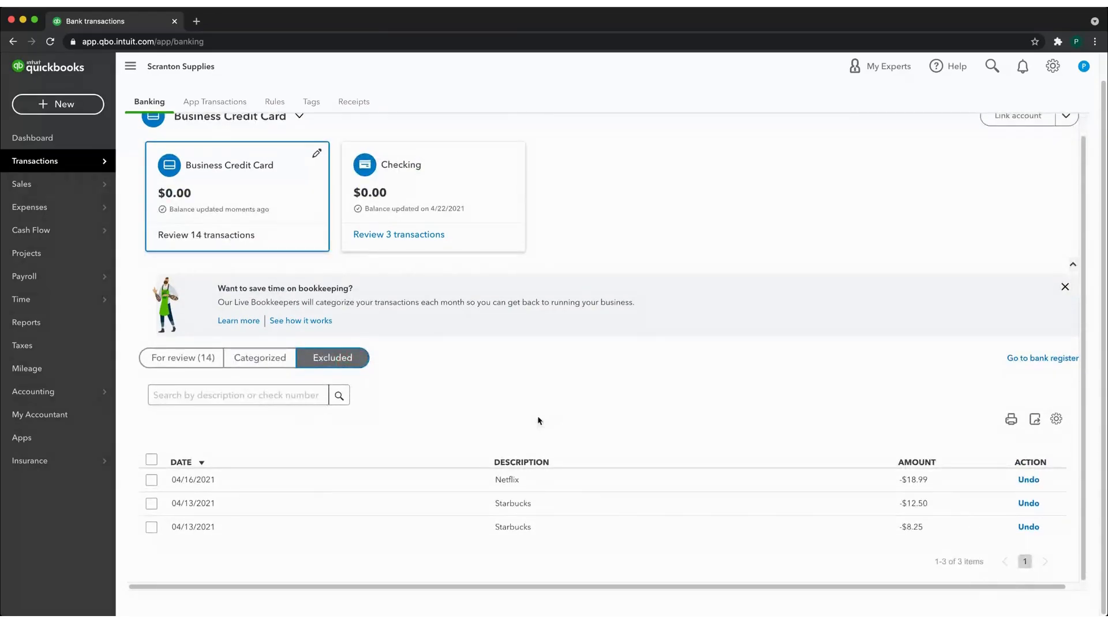
scroll(556, 481, "up", 1)
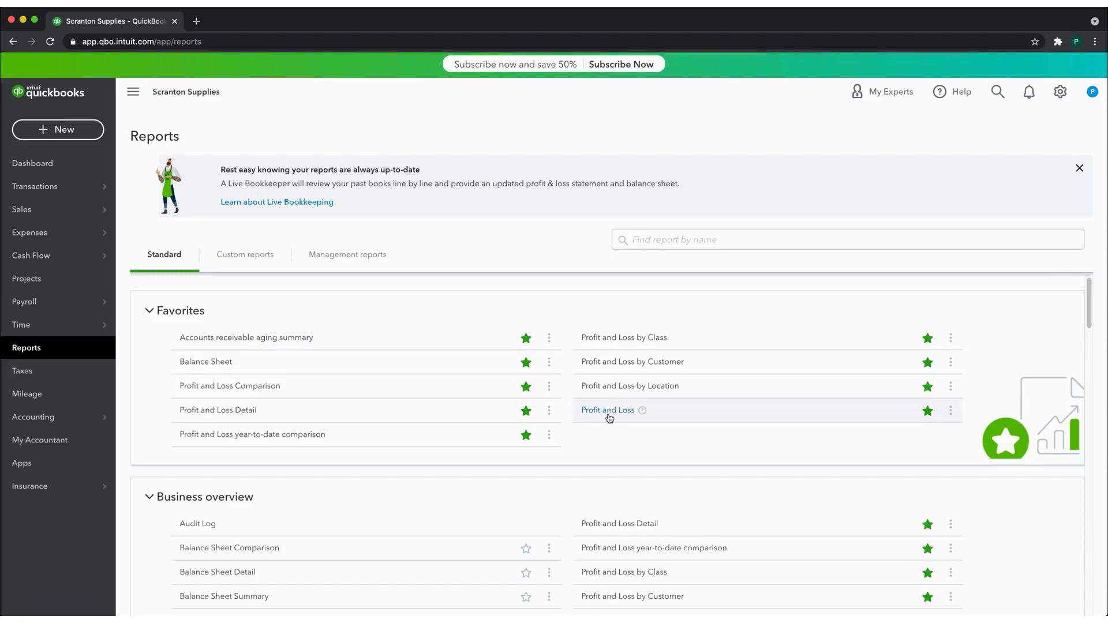
Add the Profit and Loss by Month report from the Business overview group to the favorite reports.
mouse_move(1091, 301)
left_mouse_down()
mouse_move(1091, 402)
mouse_move(1088, 285)
left_mouse_up()
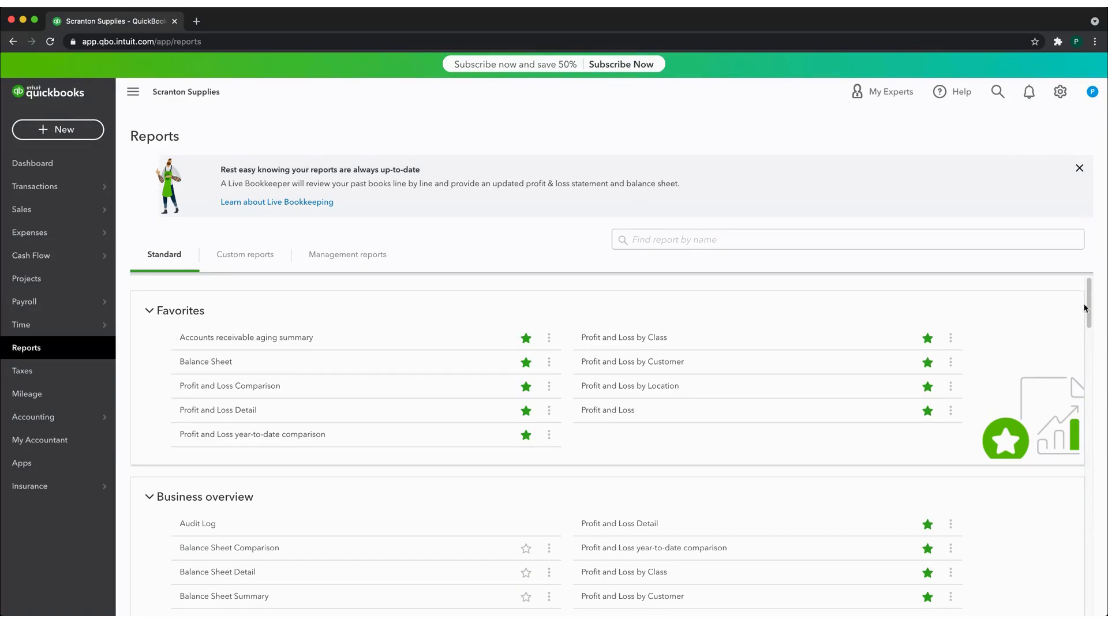
left_click_drag(1088, 304, 1089, 326)
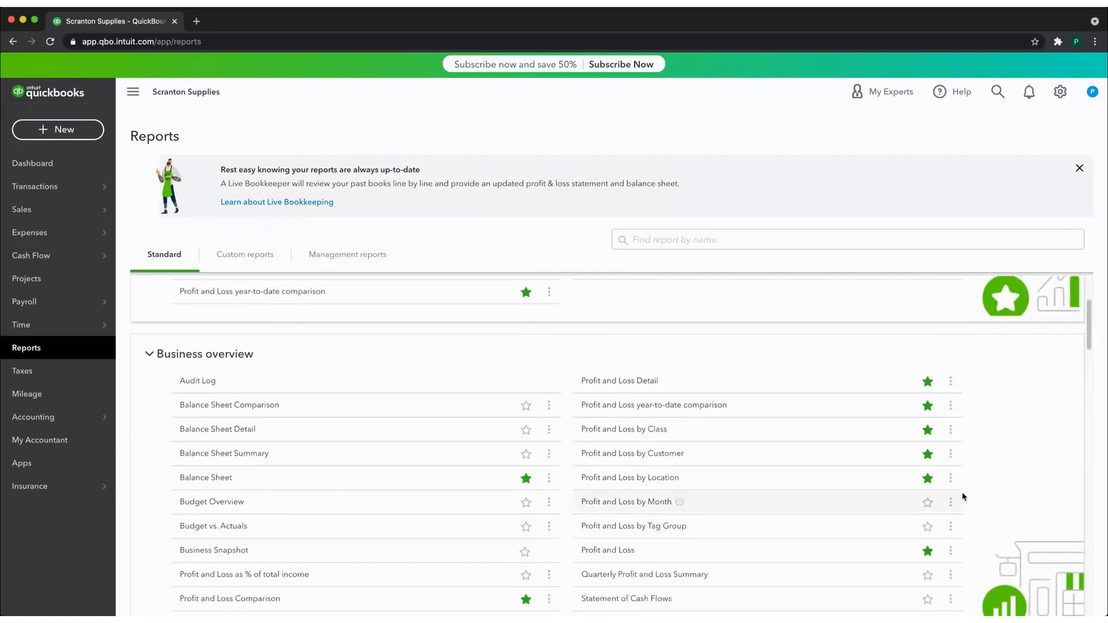
left_click(928, 502)
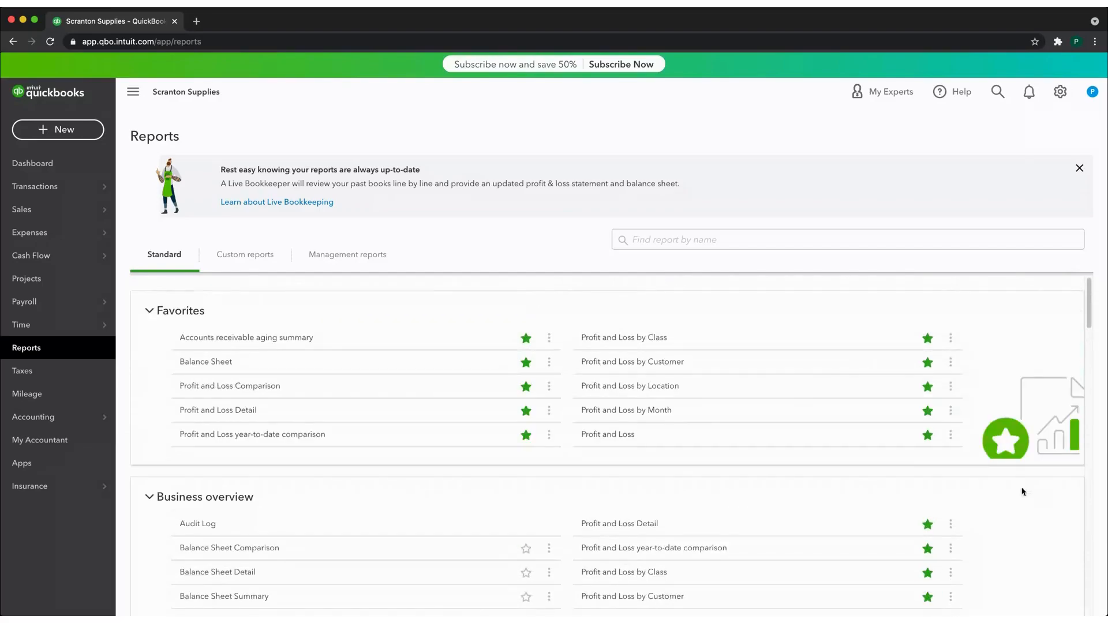
Search the reports by name for "purchase", look at the suggestions, and clear the search.
left_click(754, 248)
type("purchase")
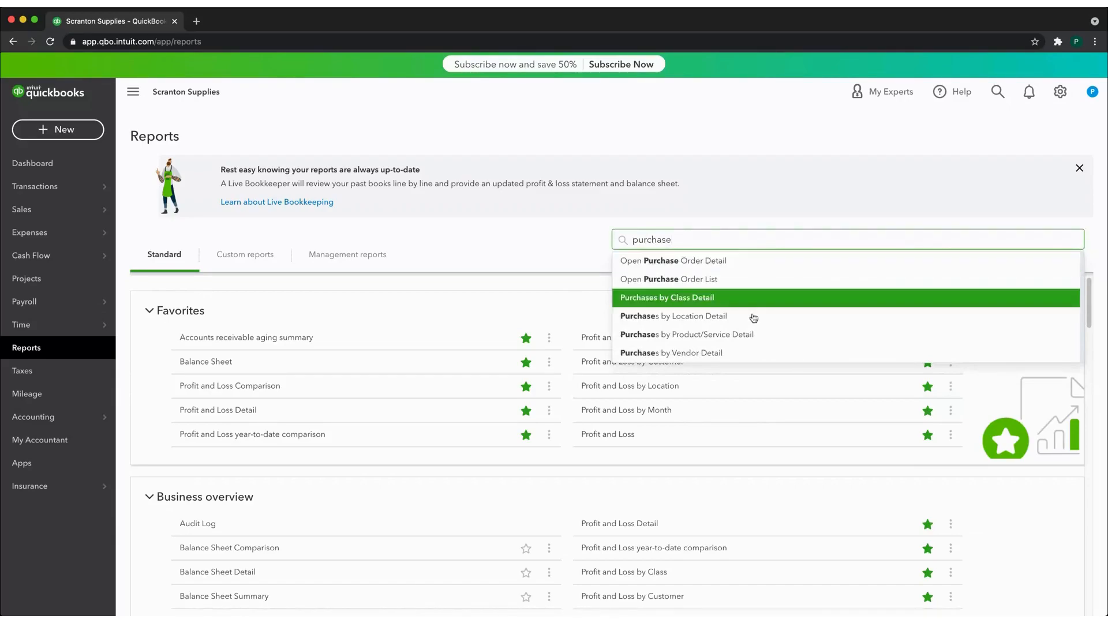
left_click(1002, 498)
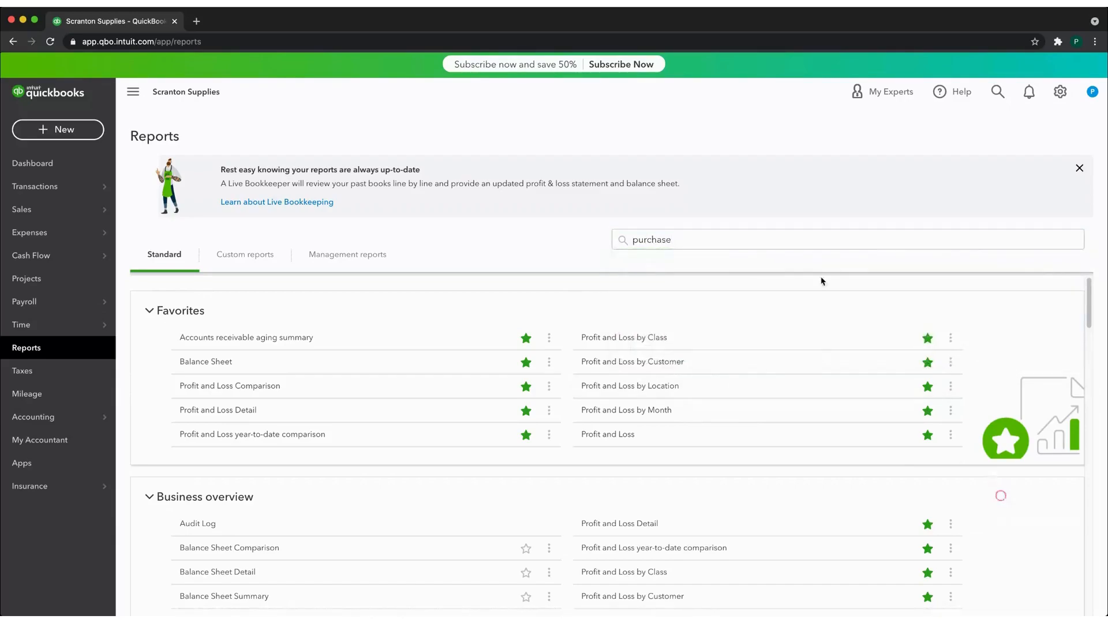
left_click_drag(732, 245, 587, 236)
key("BackSpace")
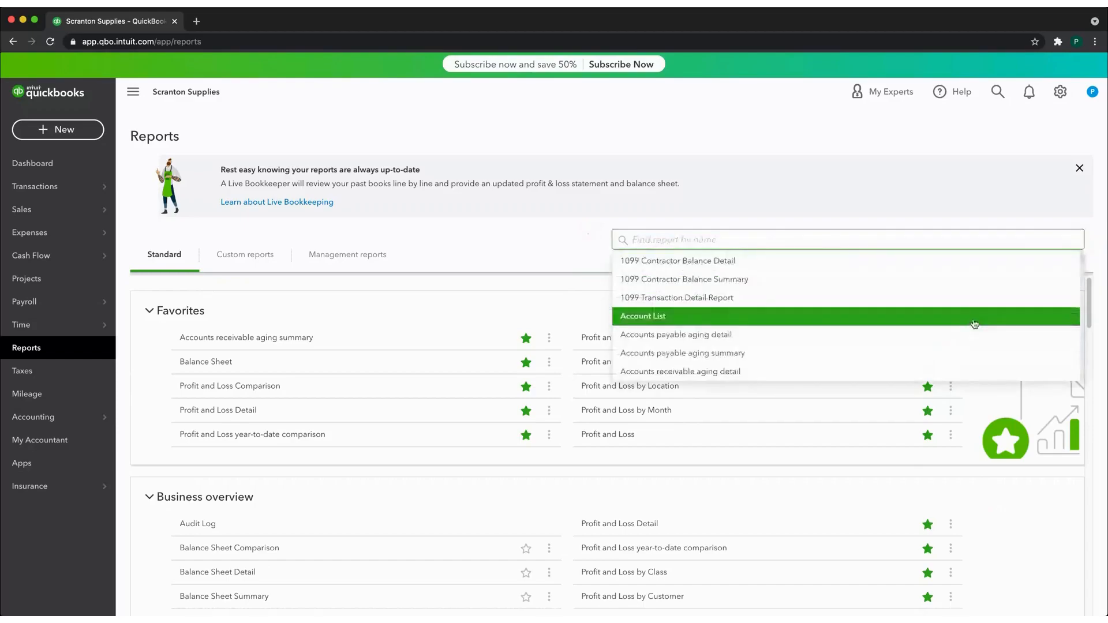
left_click(1009, 541)
Read the description of the Business Snapshot report and open the report.
scroll(1003, 537, "down", 3)
scroll(1003, 536, "down", 1)
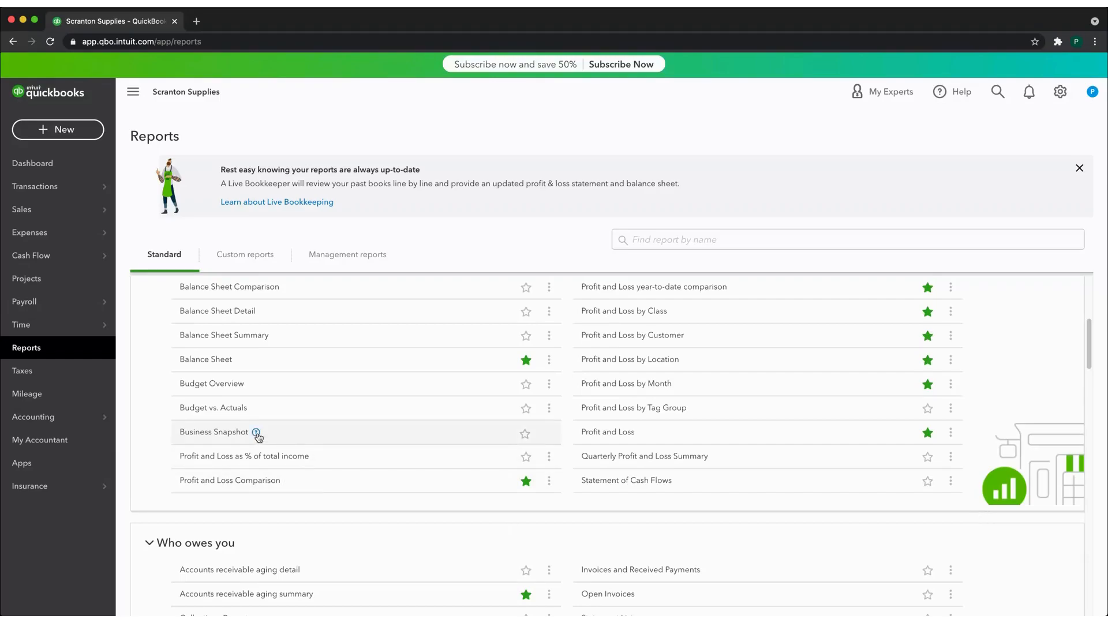
left_click(256, 433)
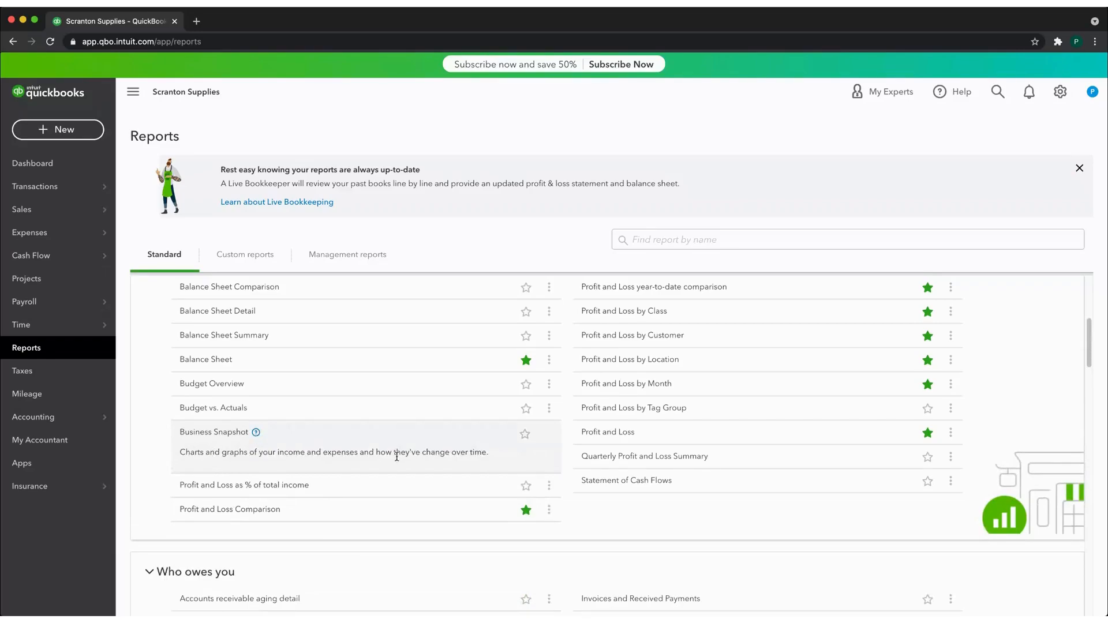
left_click(205, 433)
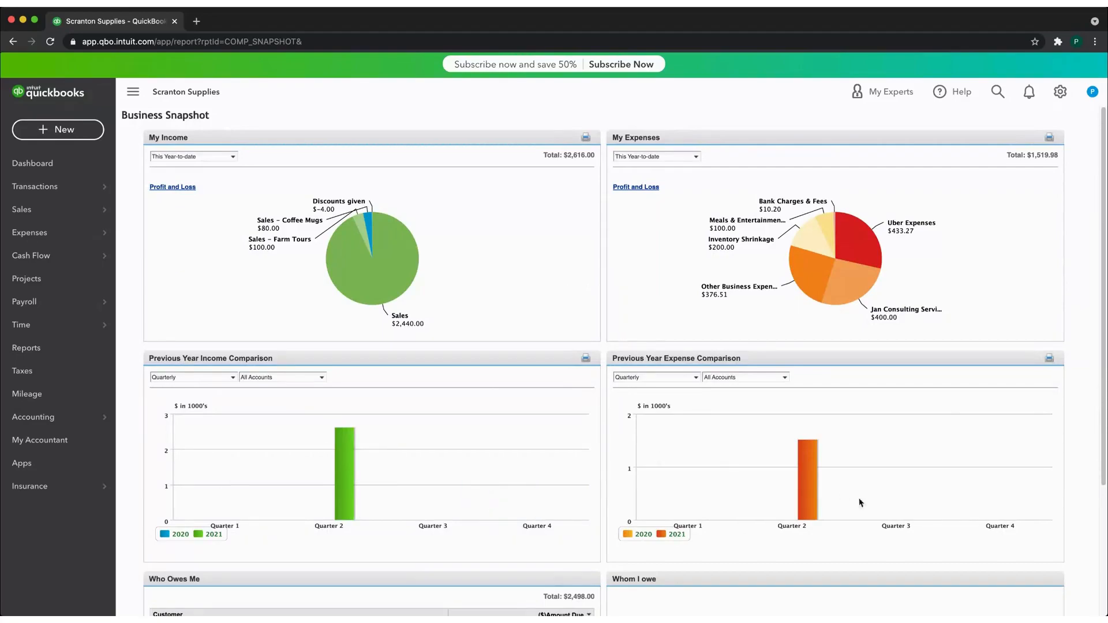
Switch the Previous Year Income Comparison chart to Monthly, and go back to the report list.
left_click(232, 379)
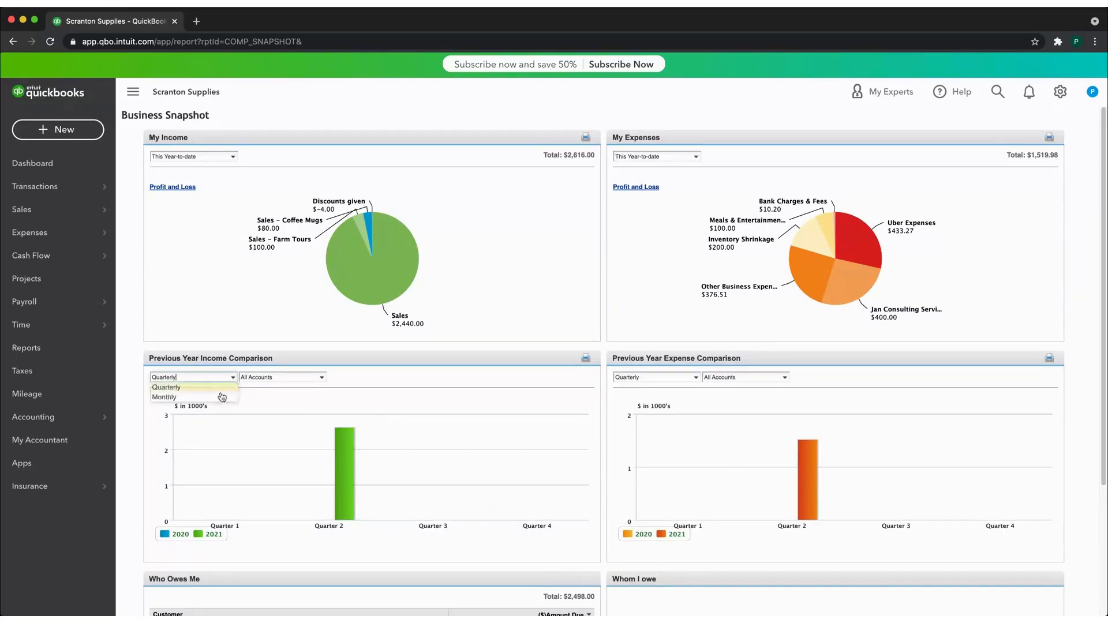
left_click(213, 399)
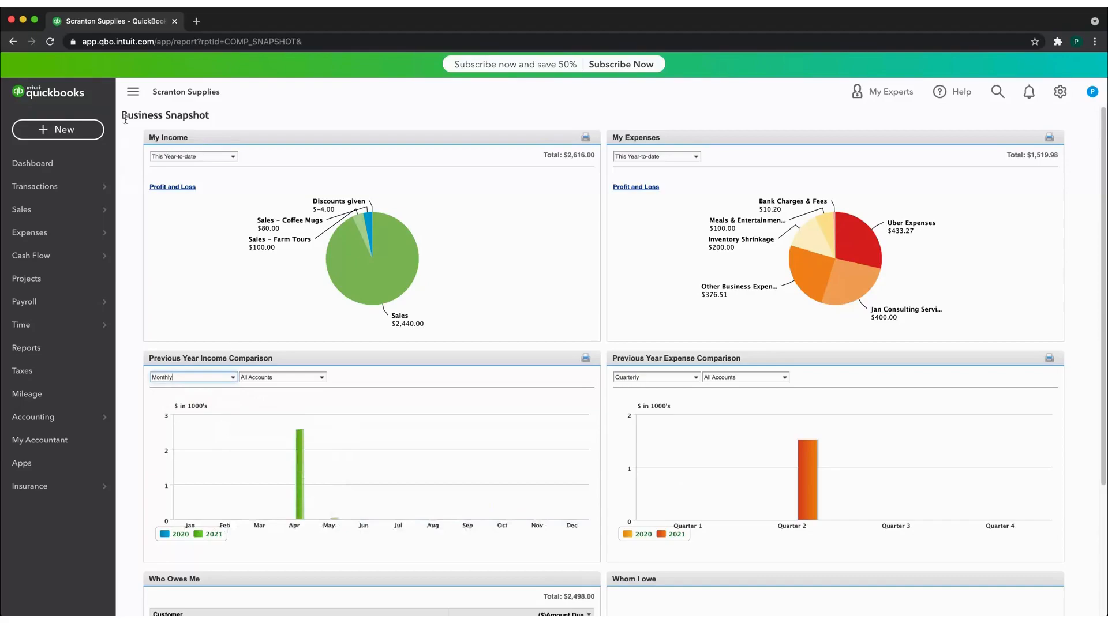
left_click(10, 41)
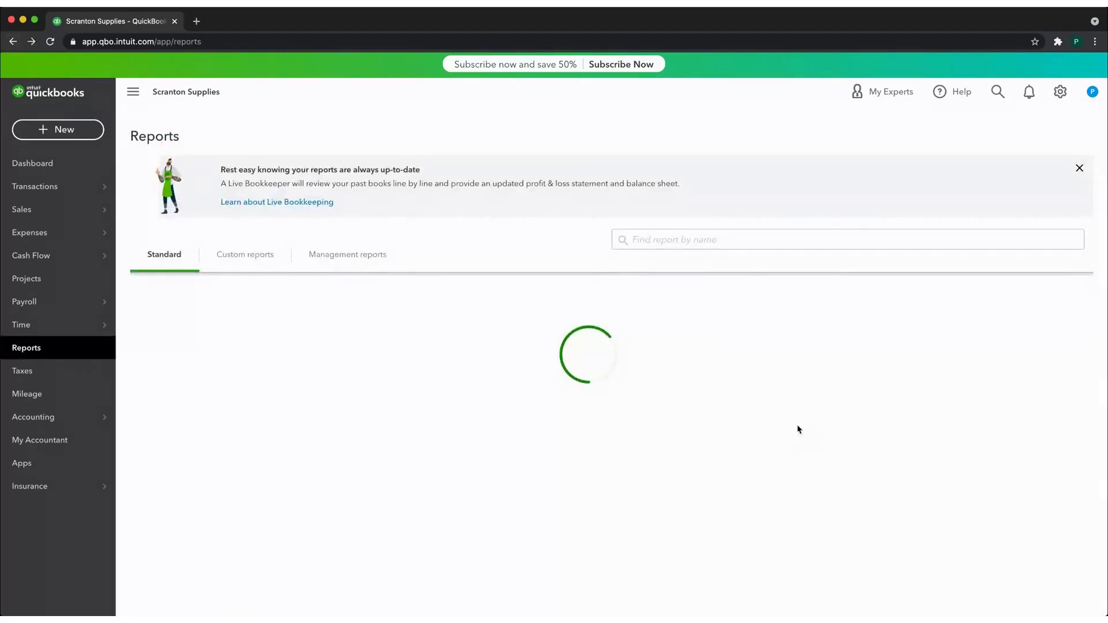
Open the Statement of Cash Flows report and look through its operating, investing and financing activities.
scroll(812, 465, "down", 5)
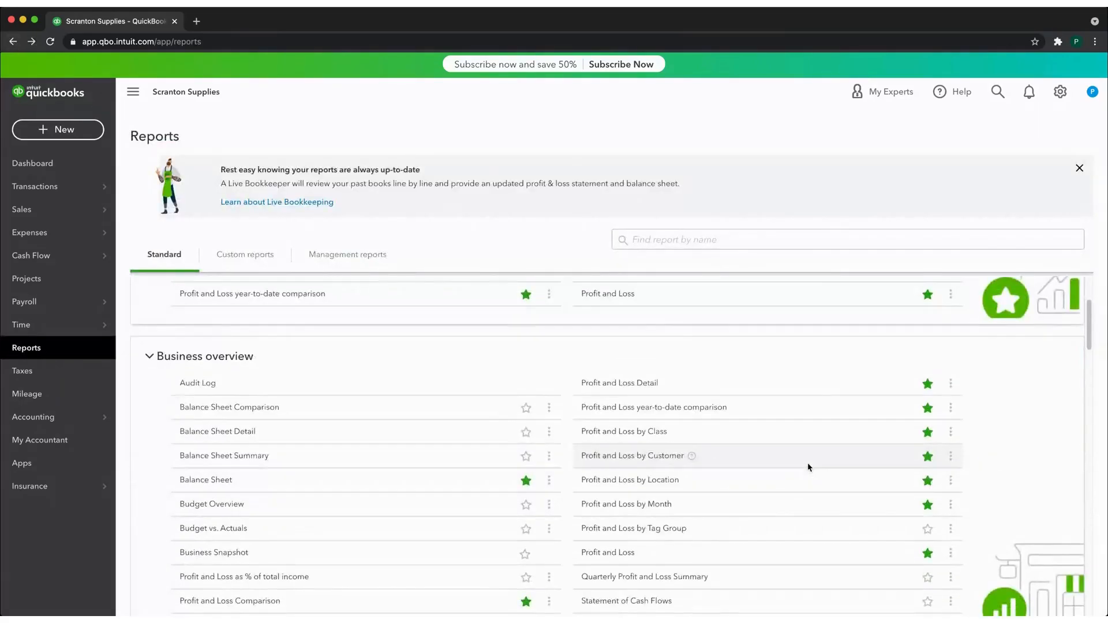
left_click(642, 540)
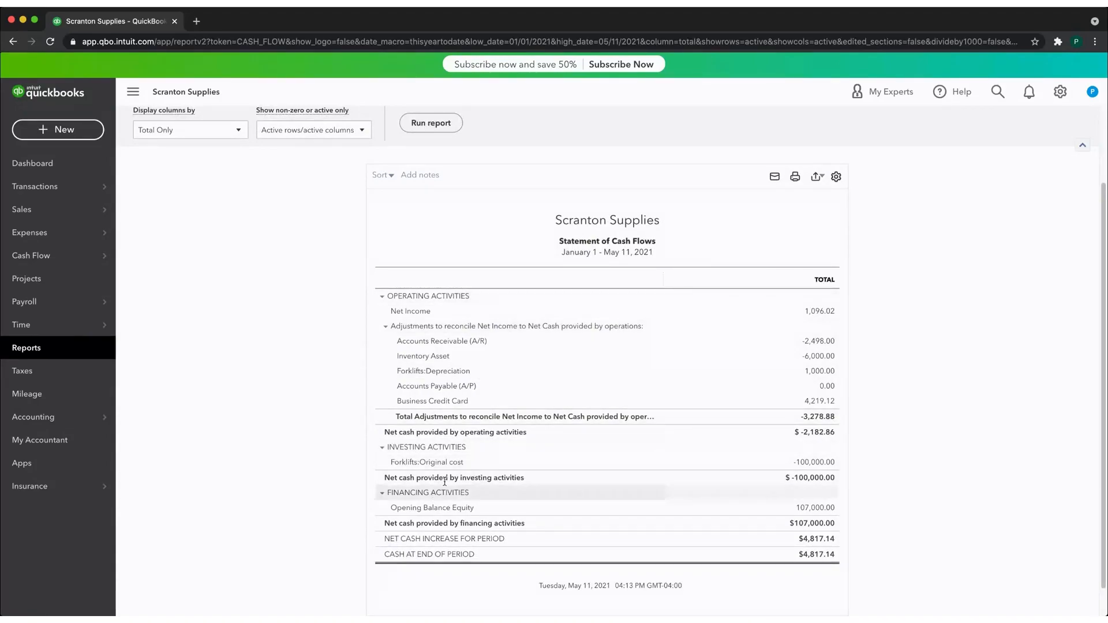
scroll(852, 456, "up", 3)
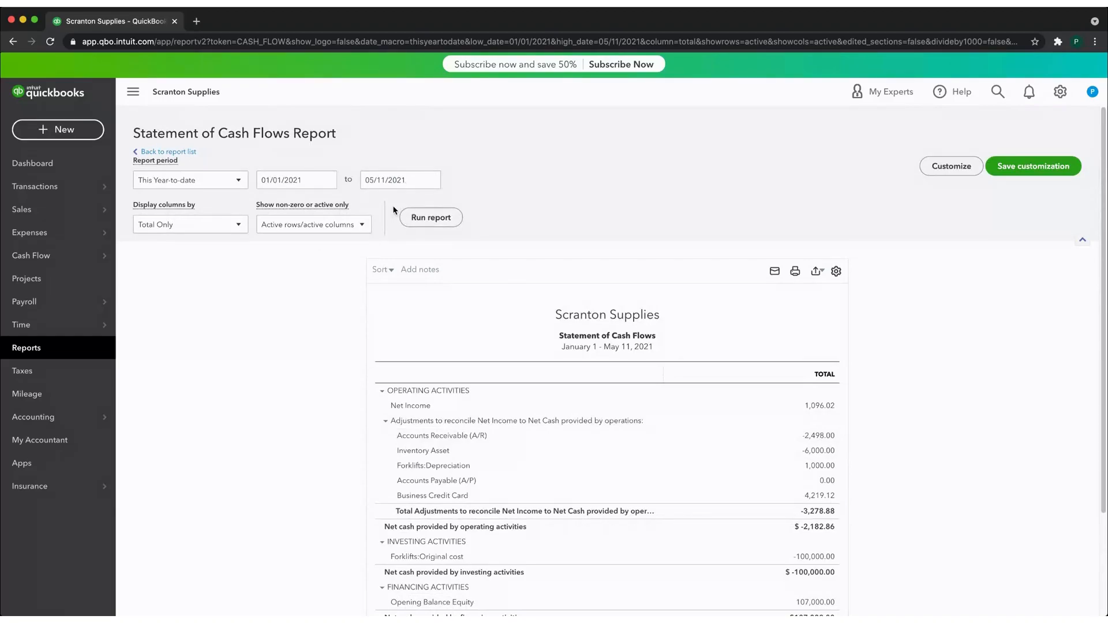
Look through the cash flow report's customization options, including filters and header/footer, and close them without changes.
left_click(952, 170)
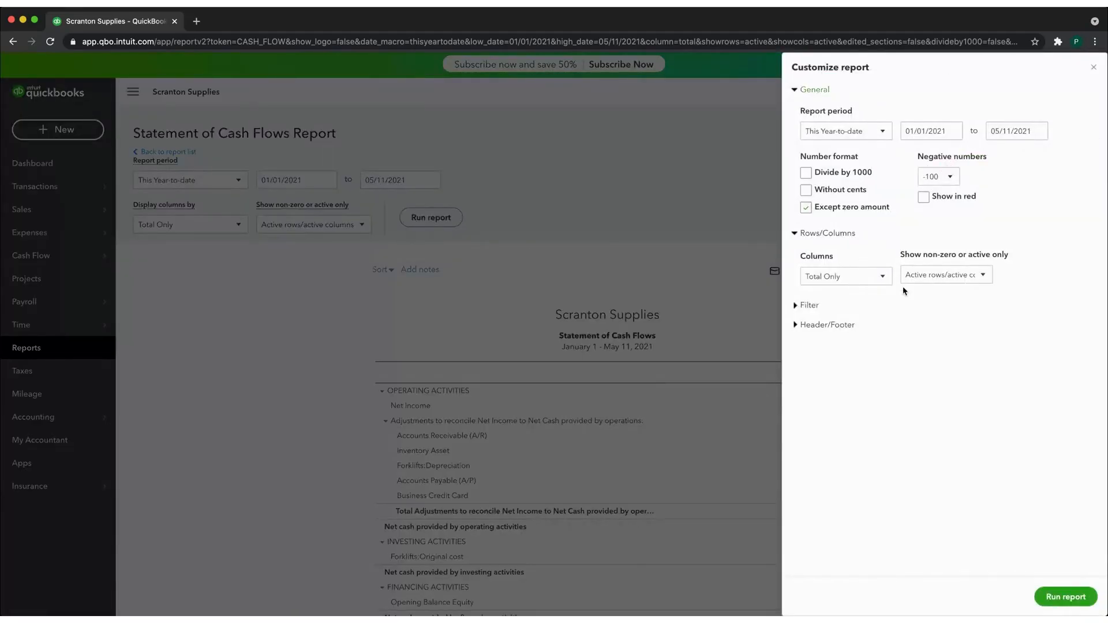
left_click(795, 306)
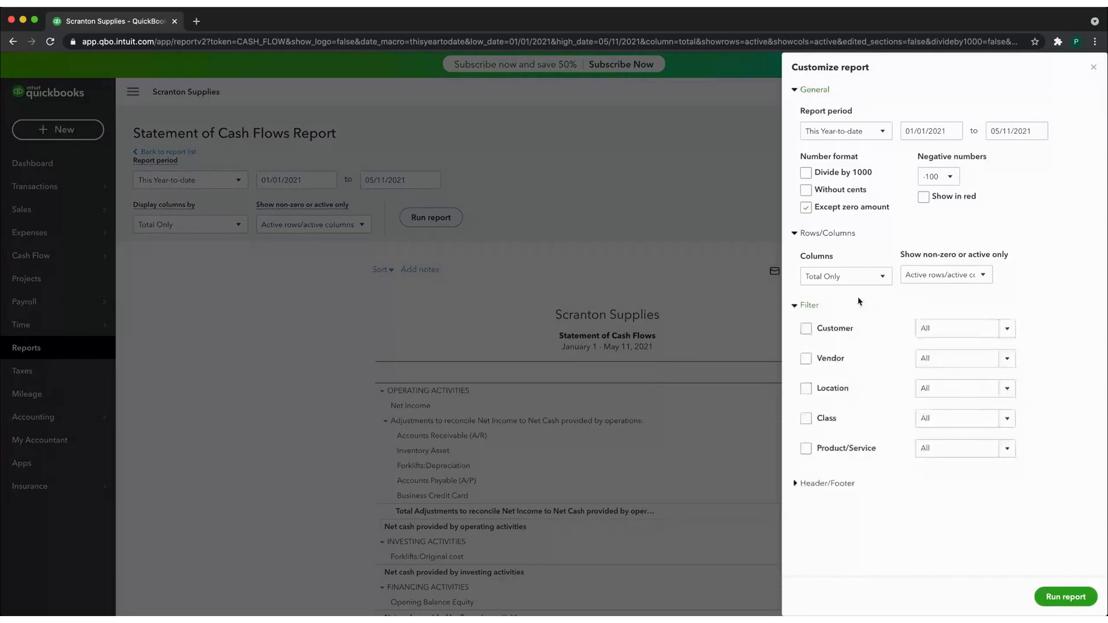
left_click(793, 485)
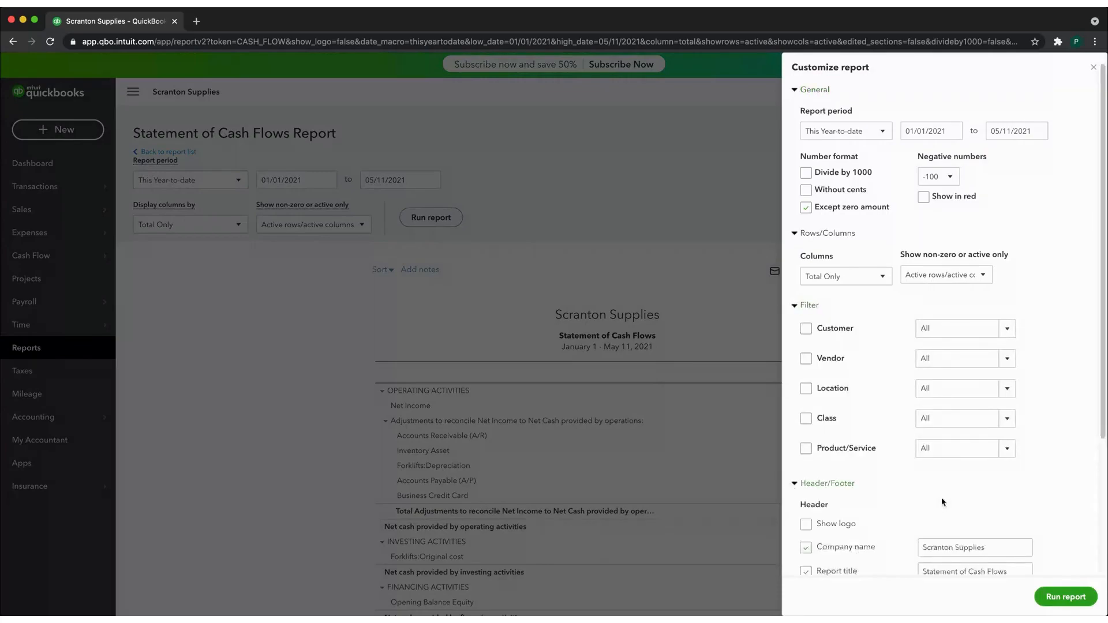
scroll(944, 502, "down", 3)
scroll(953, 511, "up", 3)
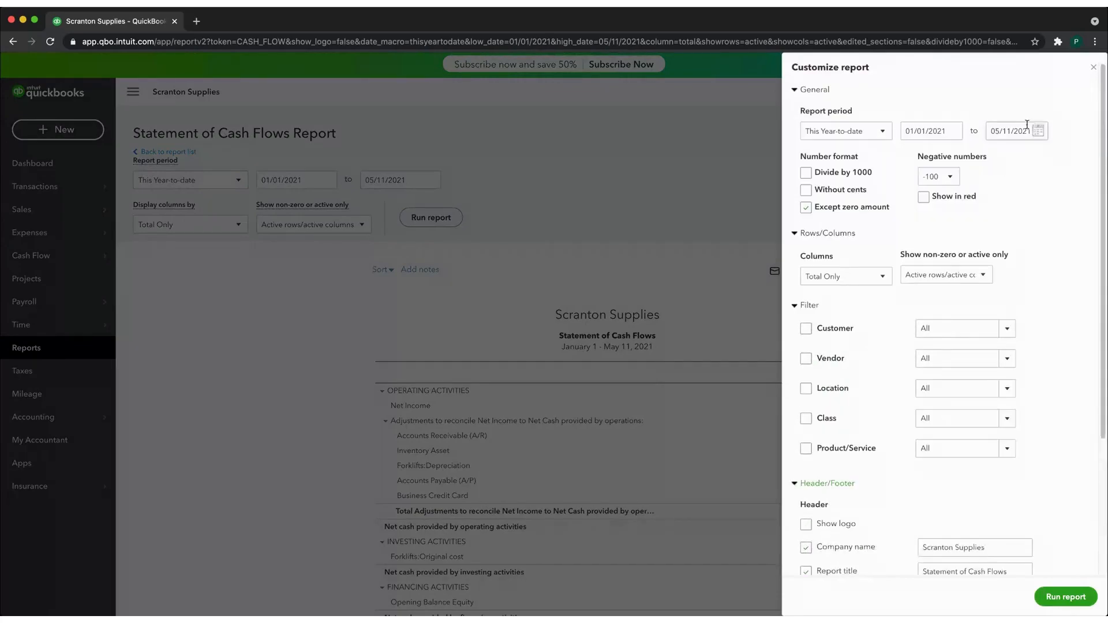
left_click(1096, 70)
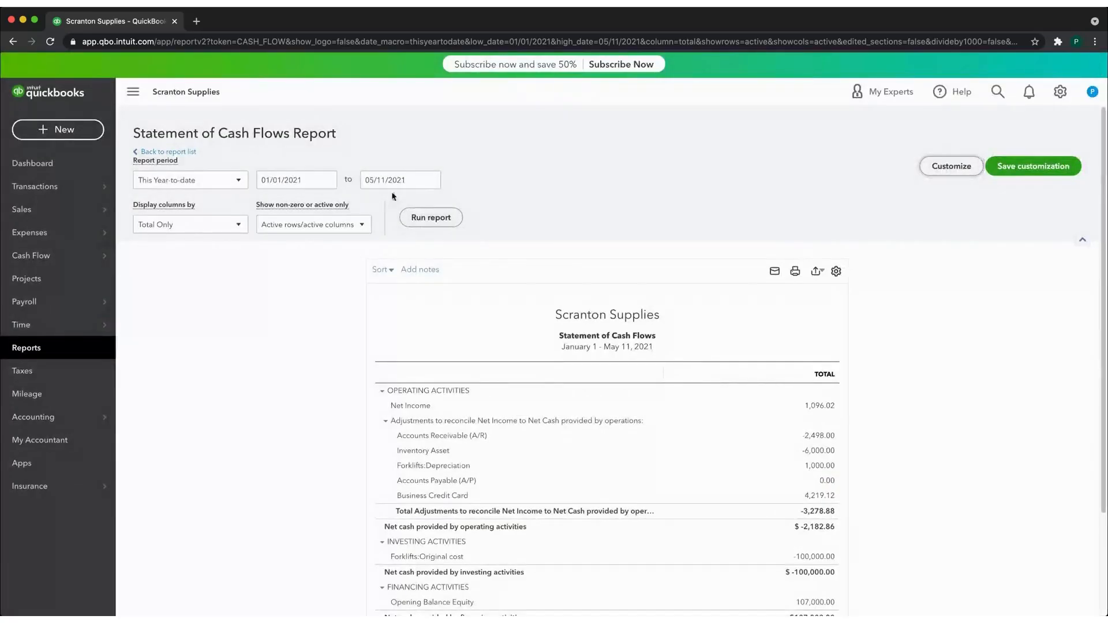
Return to the report list and open the custom report Profit and Loss by Key Customers.
left_click(173, 152)
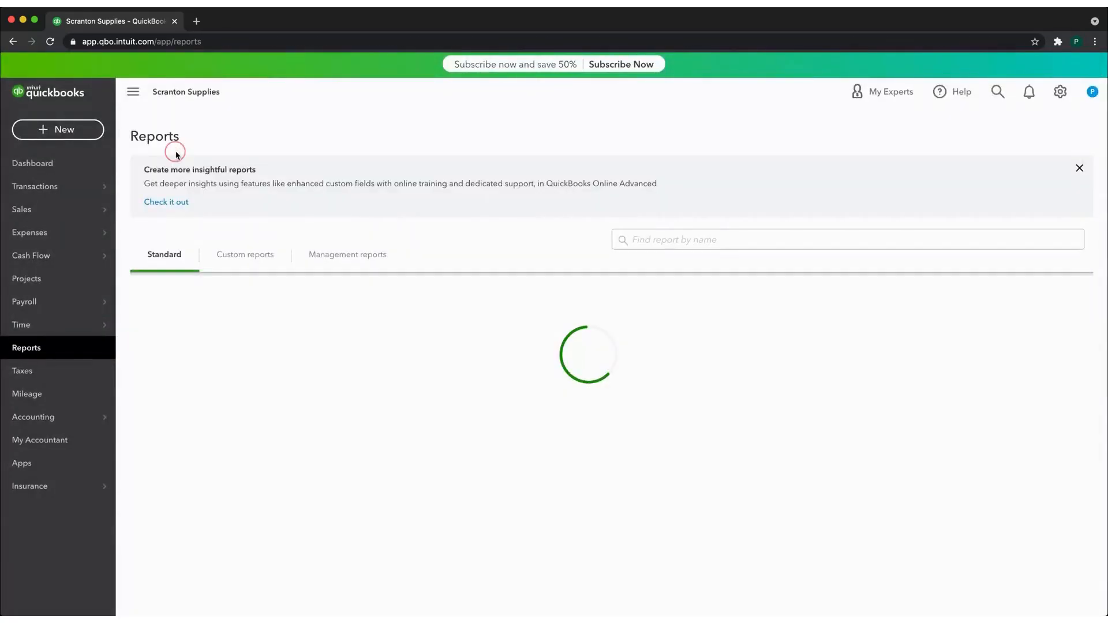
left_click(246, 257)
left_click(332, 472)
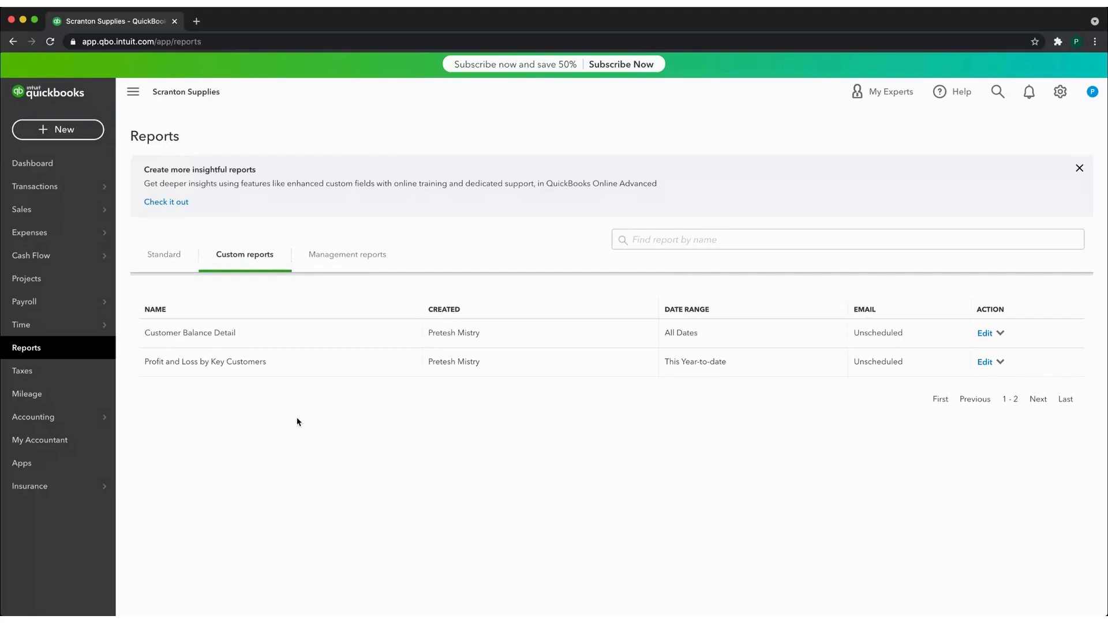
left_click(248, 363)
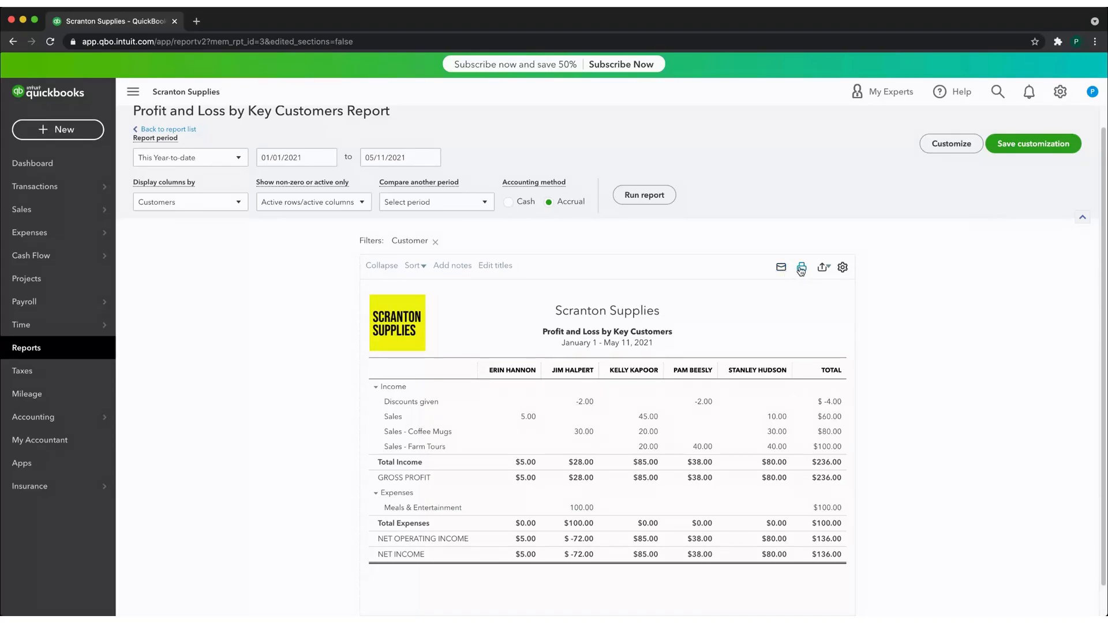
Check the export formats offered for the Profit and Loss by Key Customers report, and return to the report list.
left_click(824, 267)
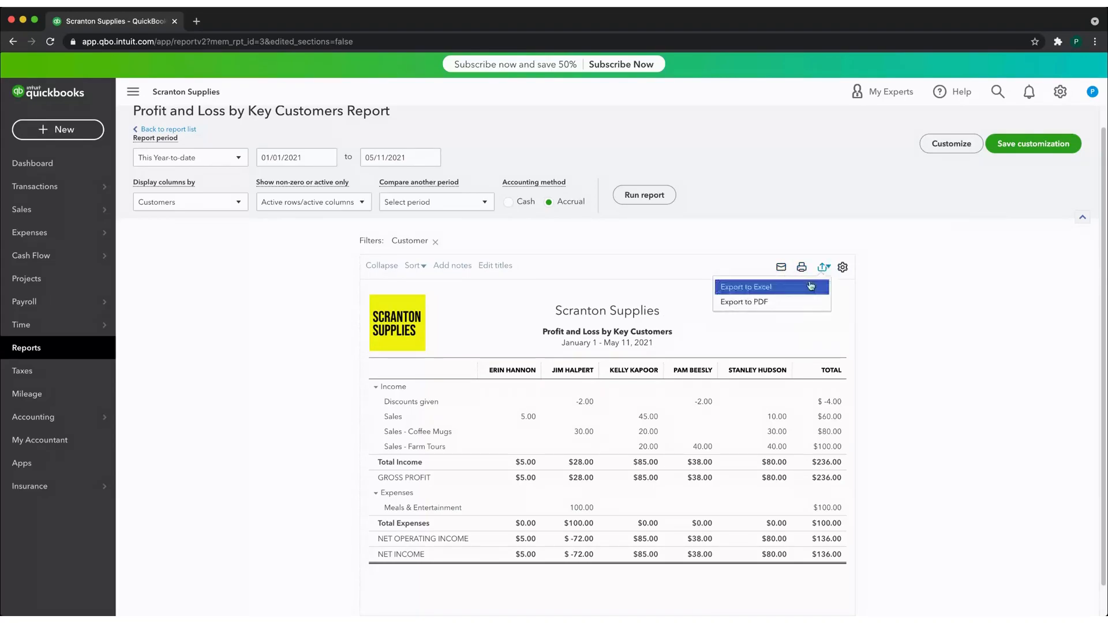
left_click(812, 287)
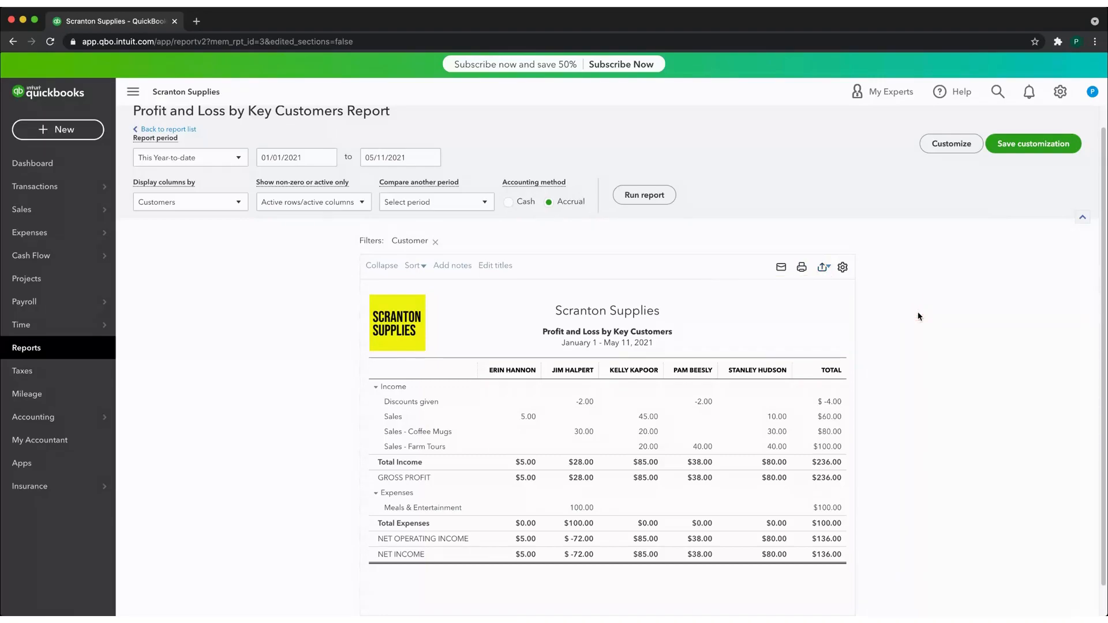
left_click(187, 131)
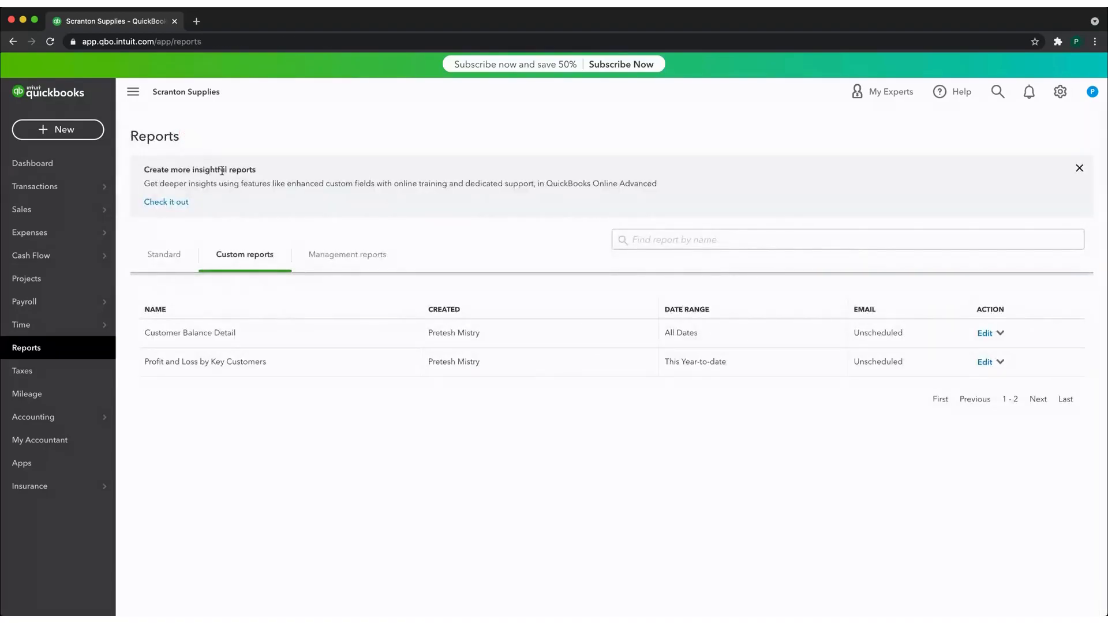
Open the Sales Performance management report for editing and look at the cover style choices for its cover page.
left_click(327, 259)
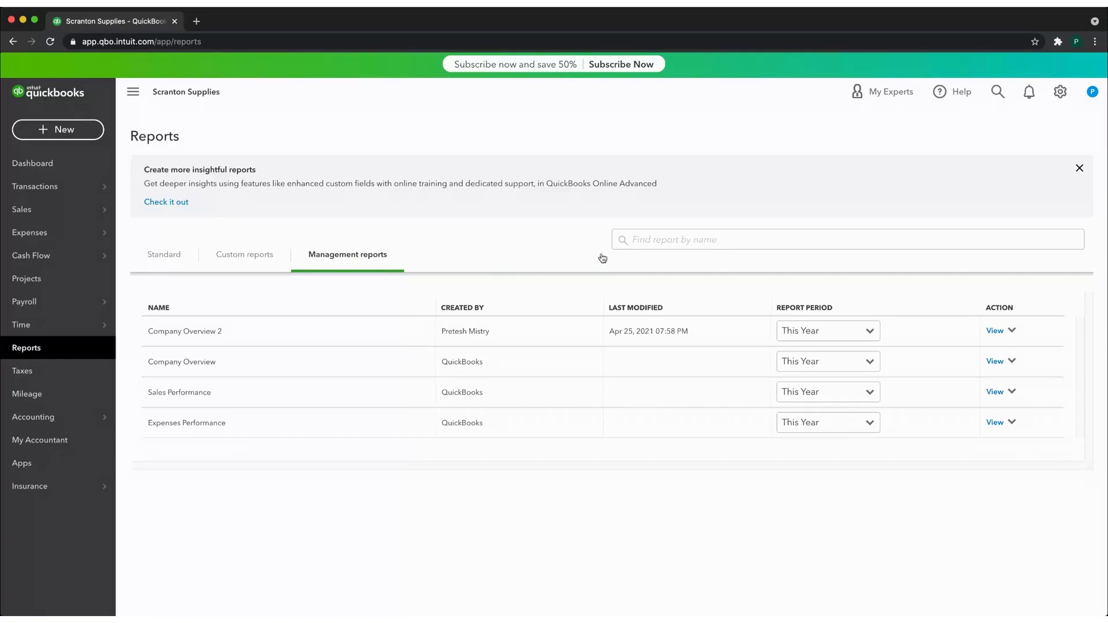
left_click(1014, 396)
left_click(1014, 412)
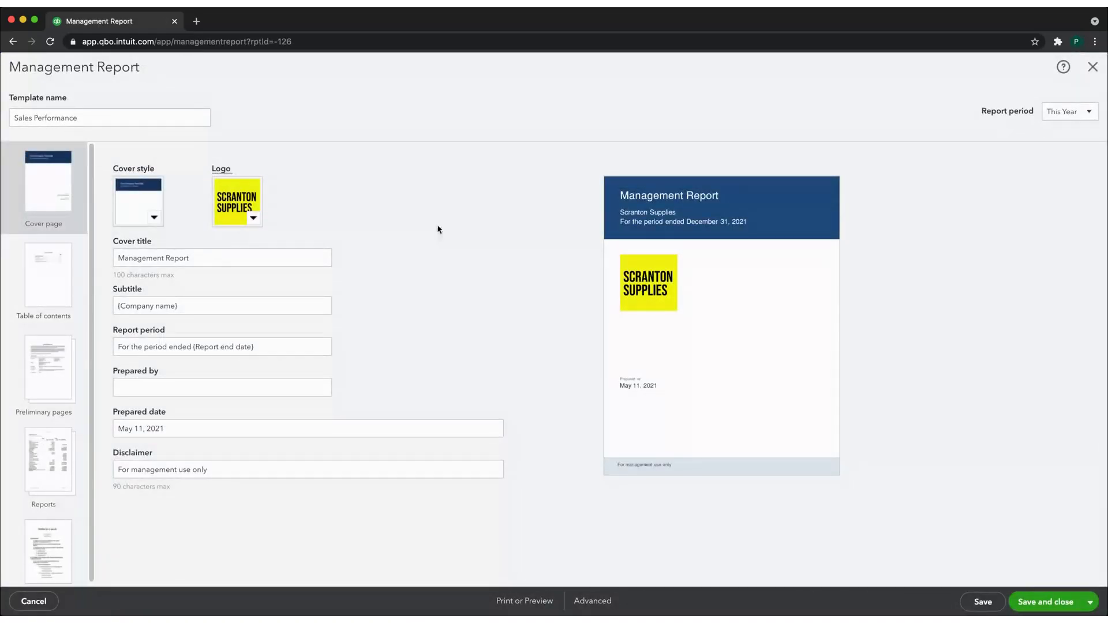
left_click(155, 218)
left_click(329, 198)
Browse the reports that can be added to the Sales Performance template's reports section, and close the template without saving.
left_click(47, 466)
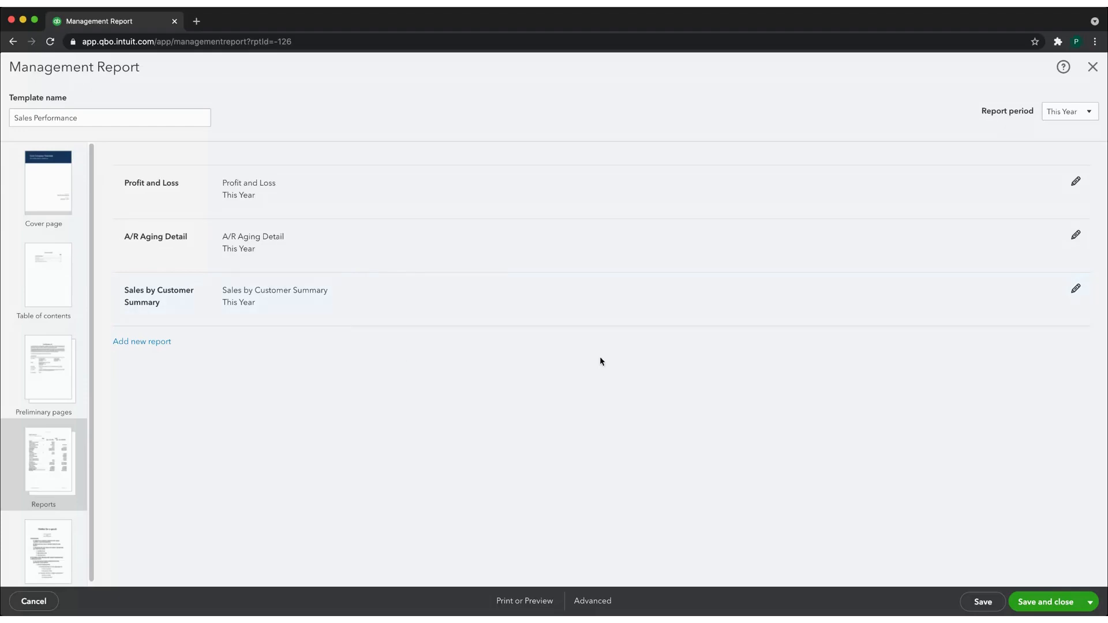
left_click(161, 348)
left_click(317, 301)
mouse_move(438, 323)
left_mouse_down()
mouse_move(444, 406)
mouse_move(439, 317)
left_mouse_up()
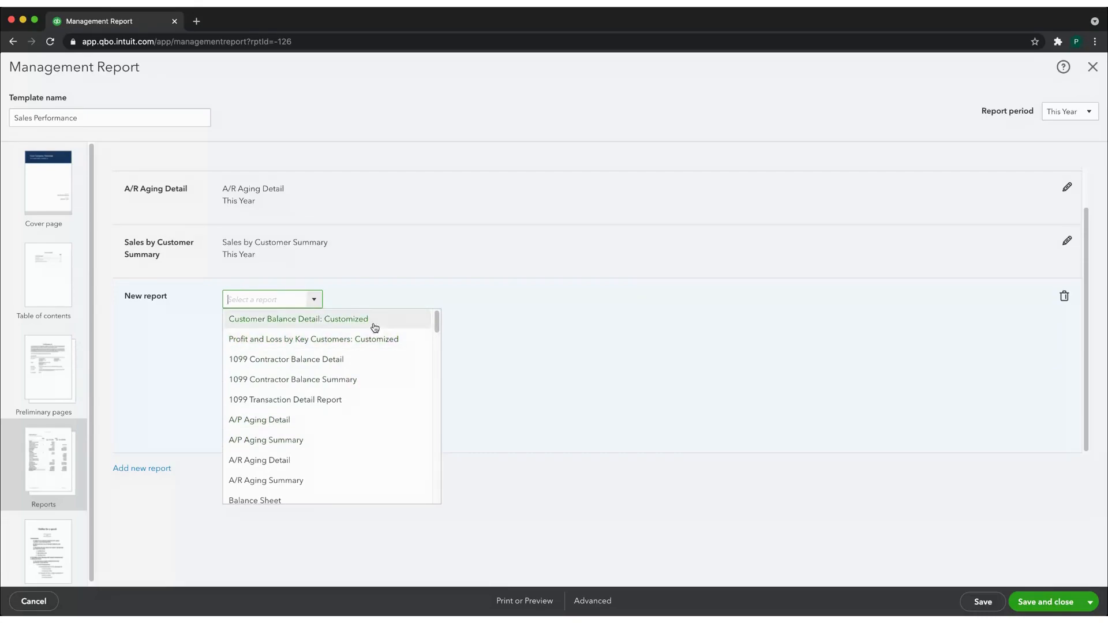
left_click(843, 109)
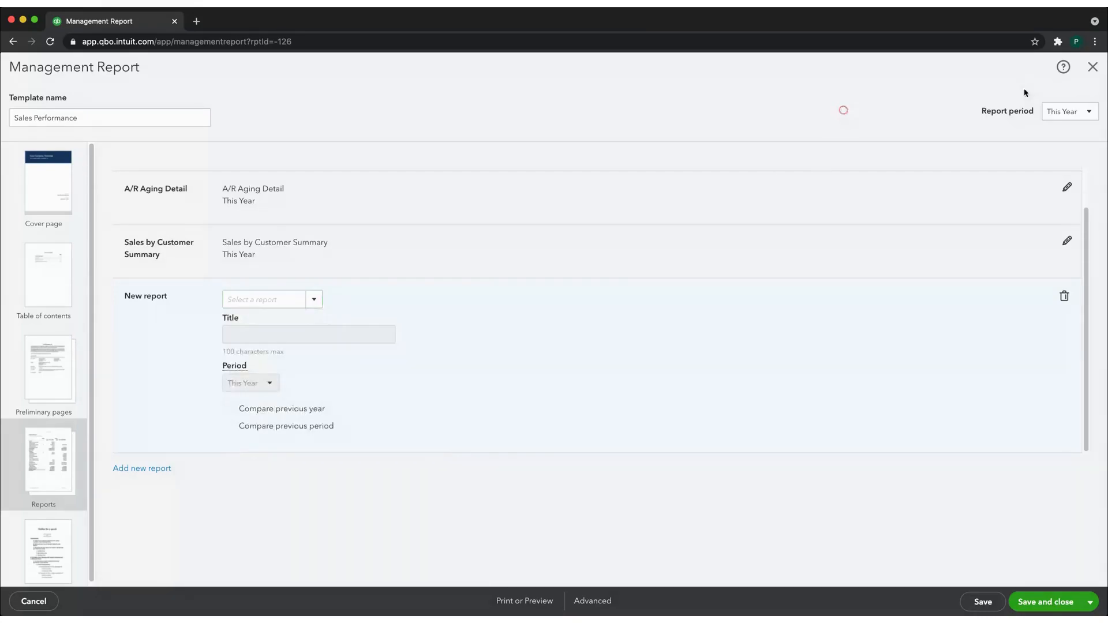
left_click(1093, 67)
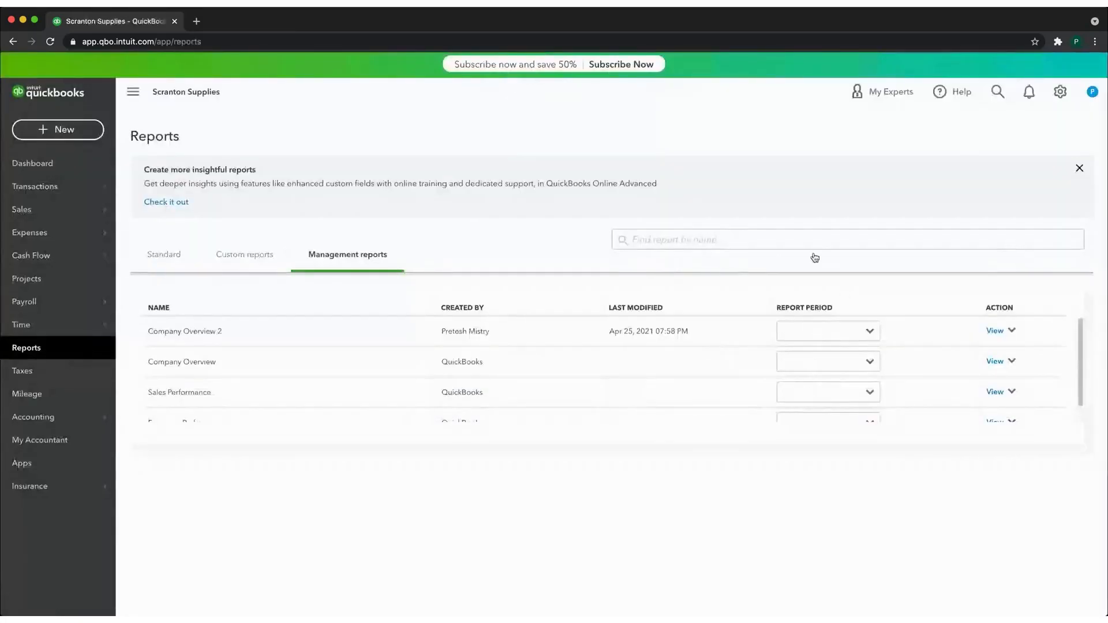